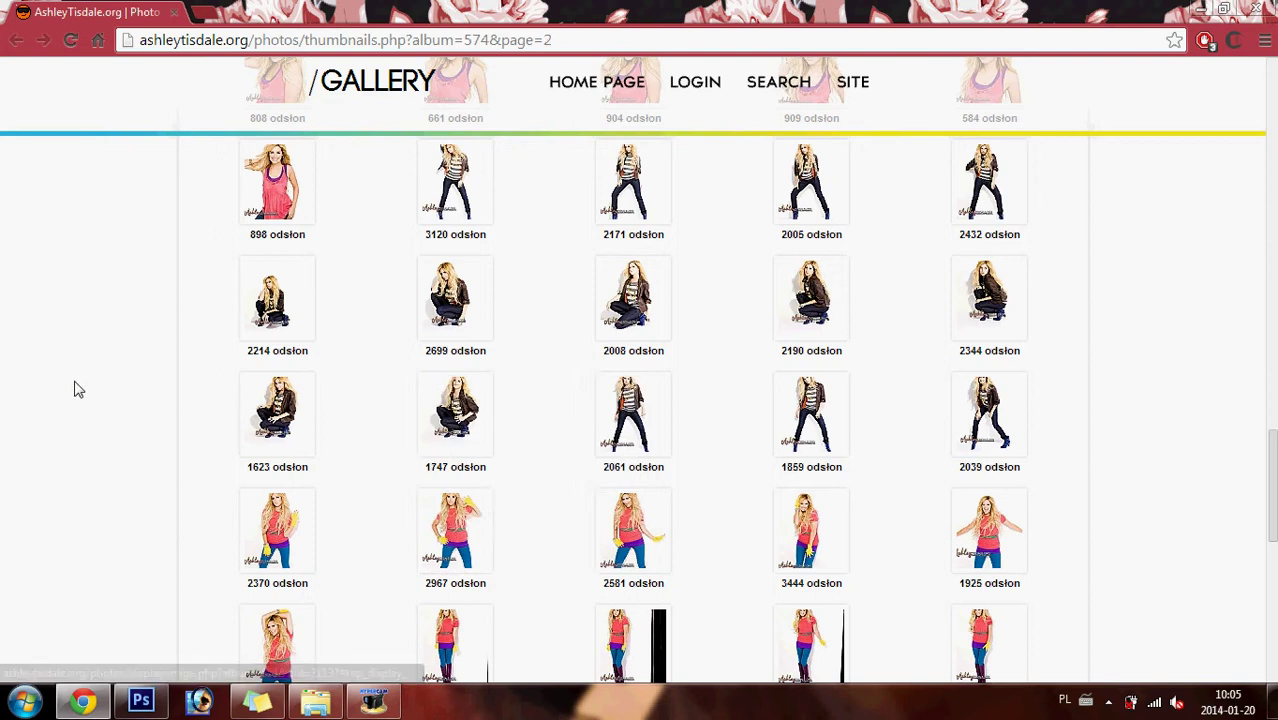
- Open the 2903 gallery thumbnail's photo page in a new Chrome tab
scroll(95, 389, "up", 2)
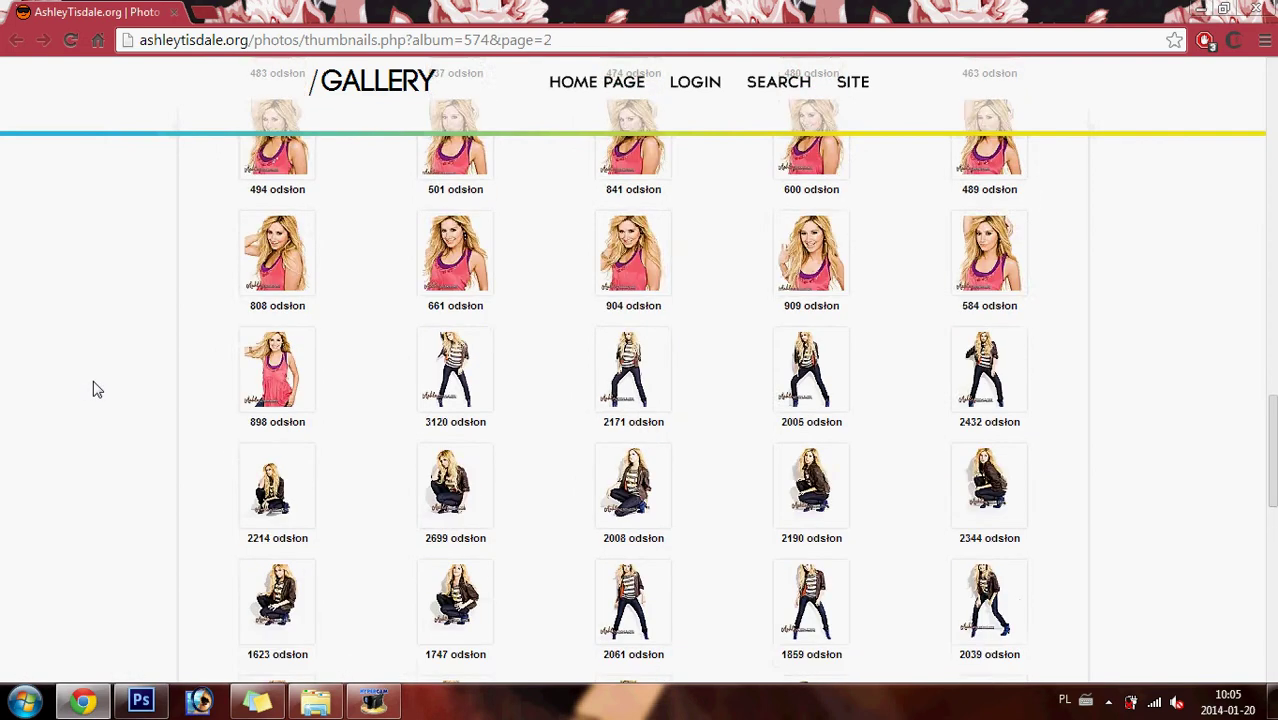
scroll(95, 389, "down", 3)
scroll(95, 389, "down", 2)
scroll(95, 389, "down", 1)
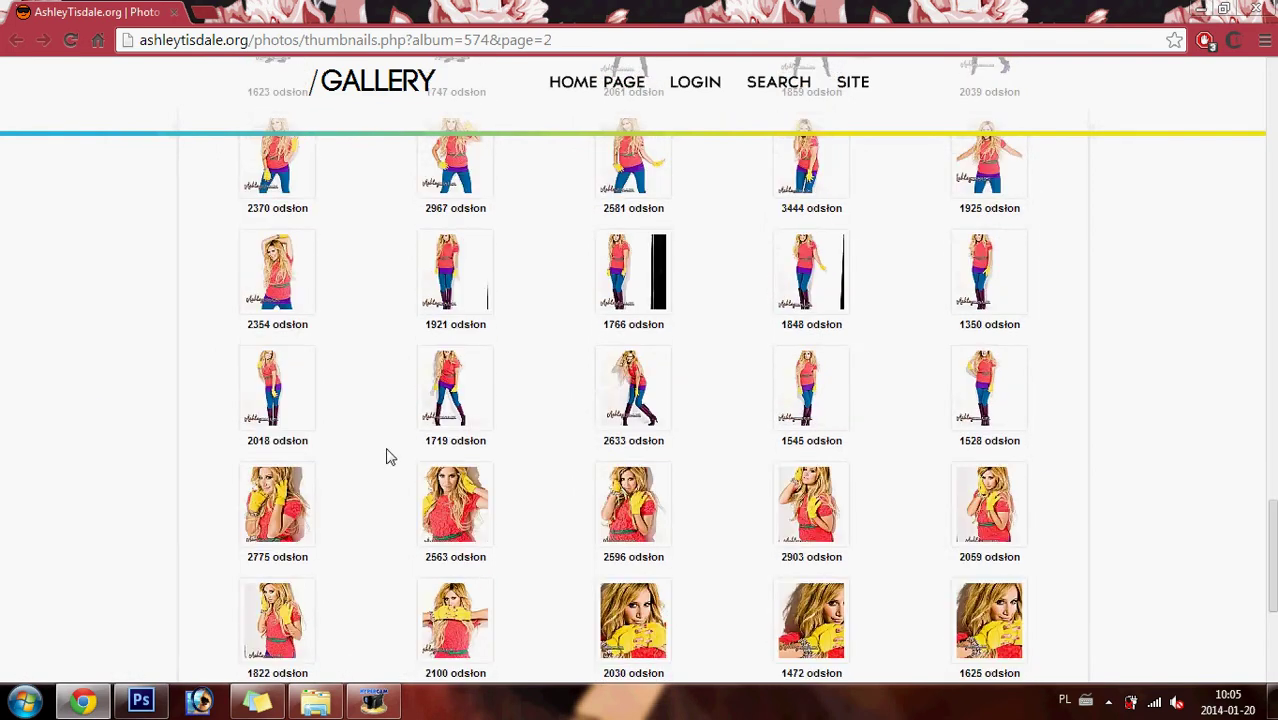
scroll(782, 460, "down", 1)
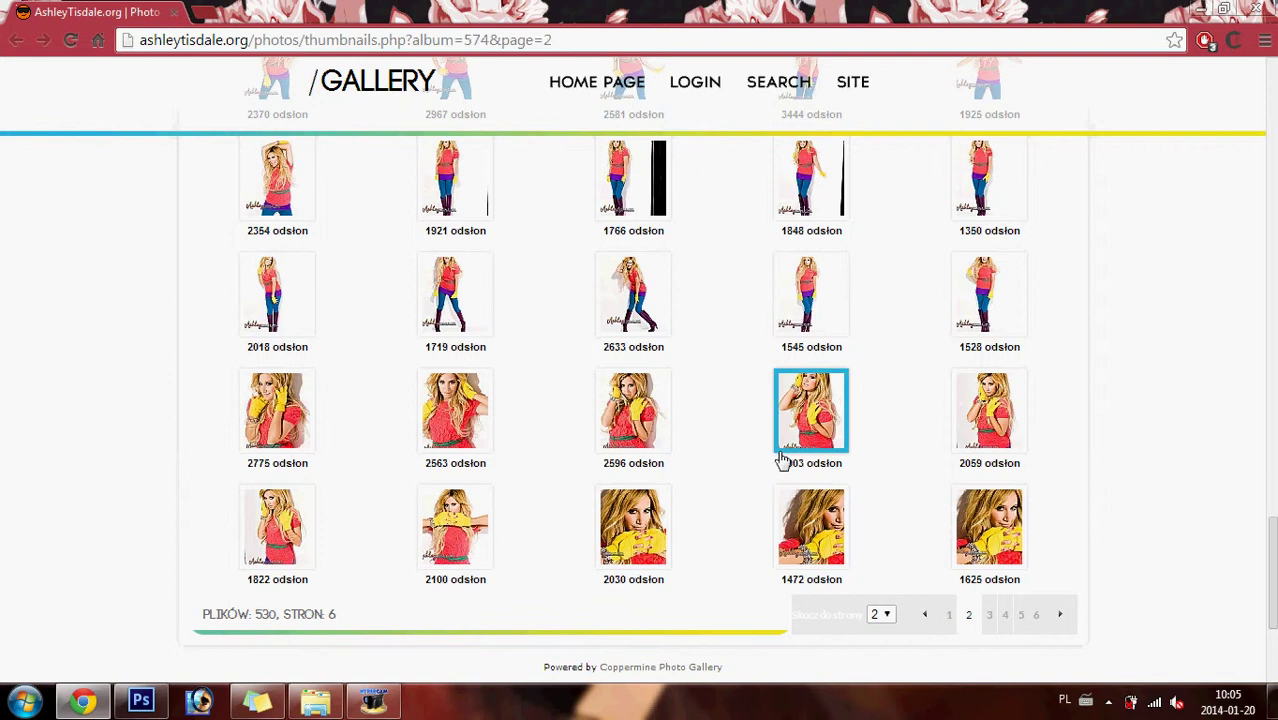
right_click(820, 388)
left_click(900, 77)
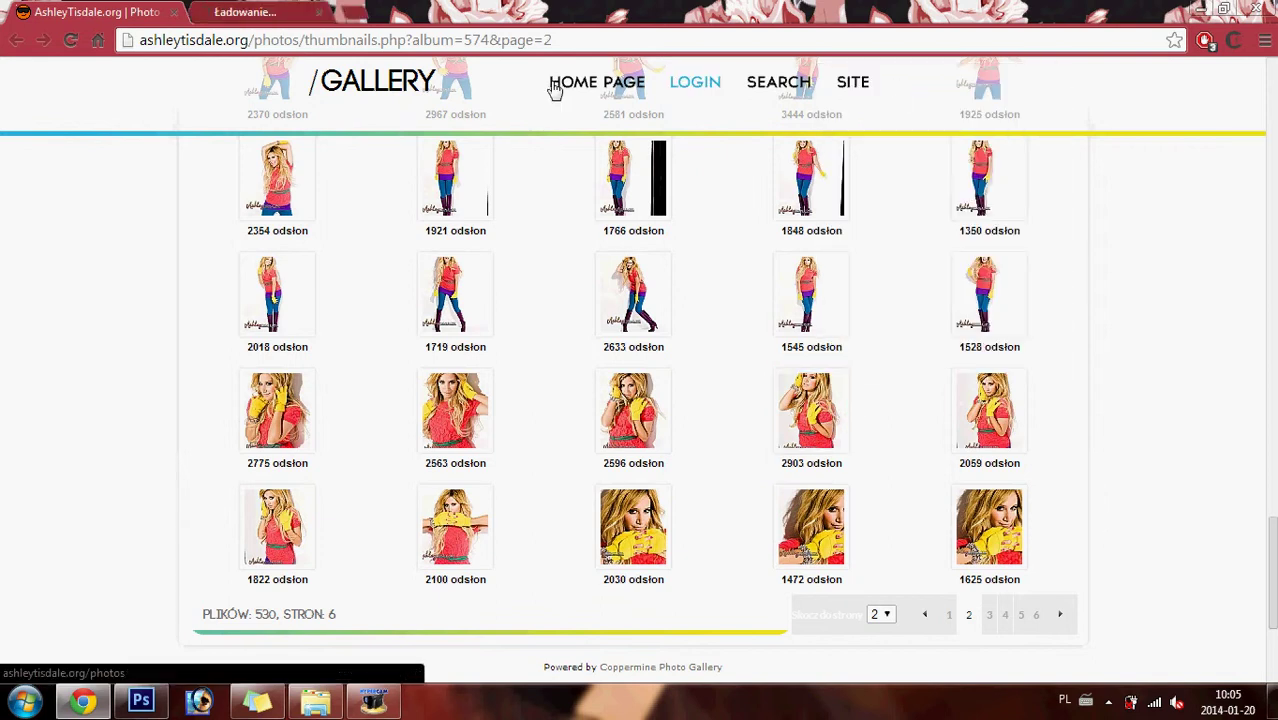
left_click(307, 10)
- Copy the full-size red-sweater photo with Kopiuj grafikę and return to Photoshop
scroll(630, 400, "down", 3)
scroll(633, 385, "up", 4)
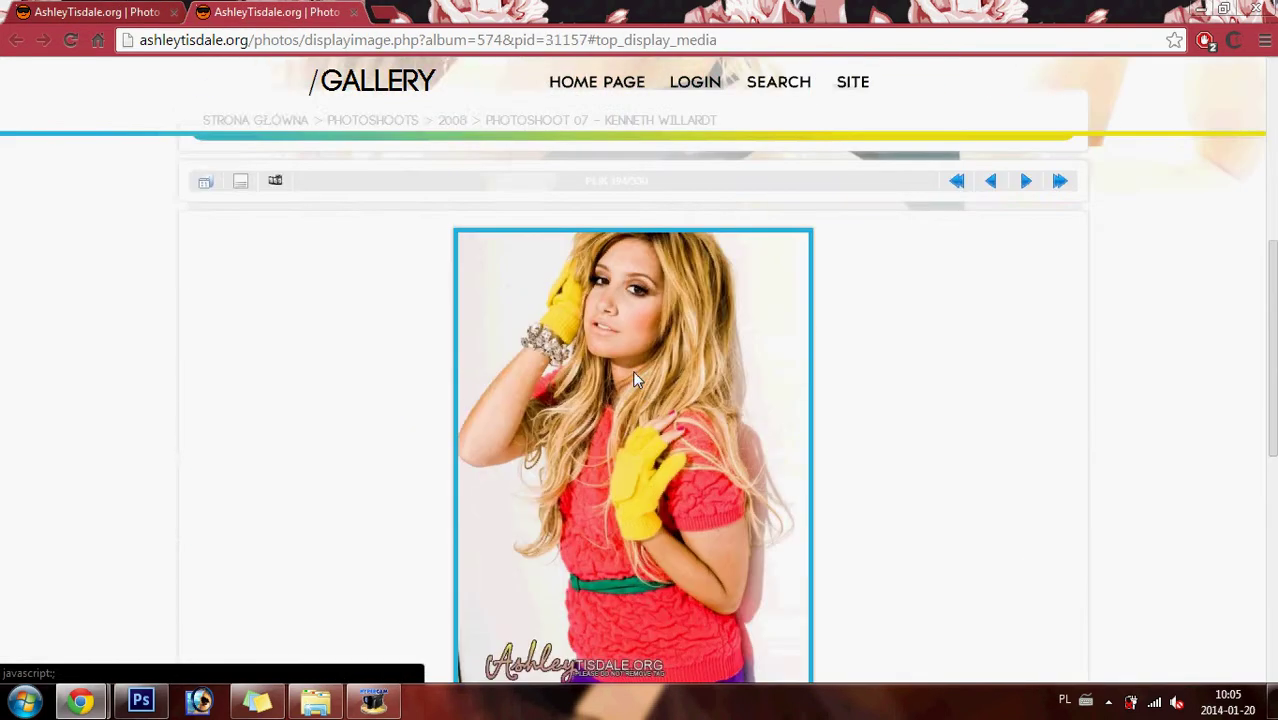
left_click(632, 370)
right_click(250, 193)
left_click(335, 367)
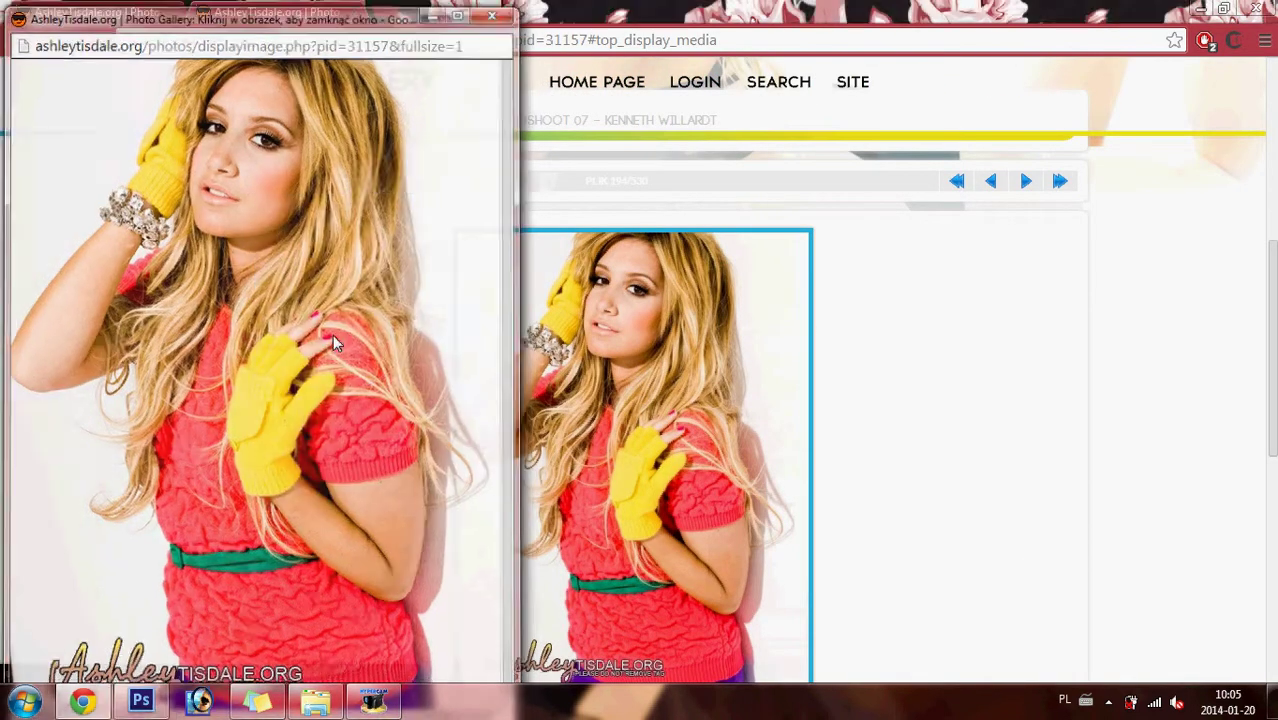
left_click(332, 334)
key("alt+Tab")
left_click(50, 13)
left_click(75, 33)
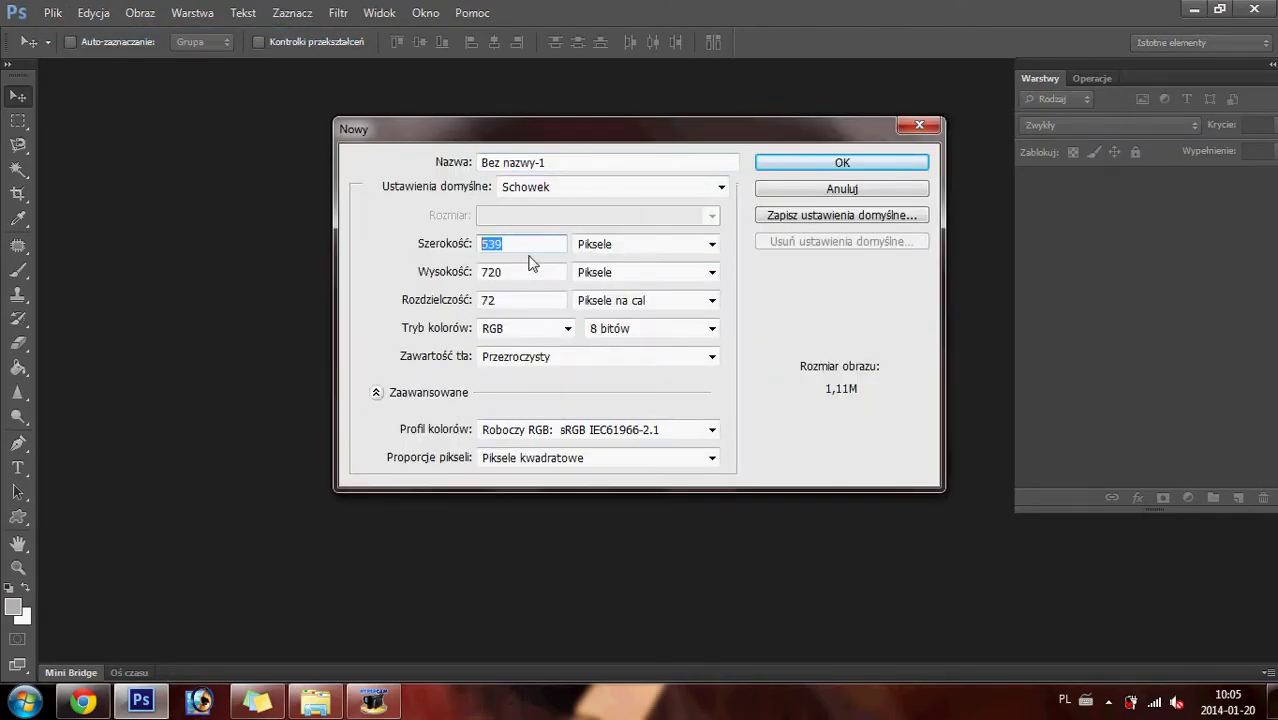
- Create a new document 800 px wide and 500 px high
type("750")
double_click(528, 272)
type("500")
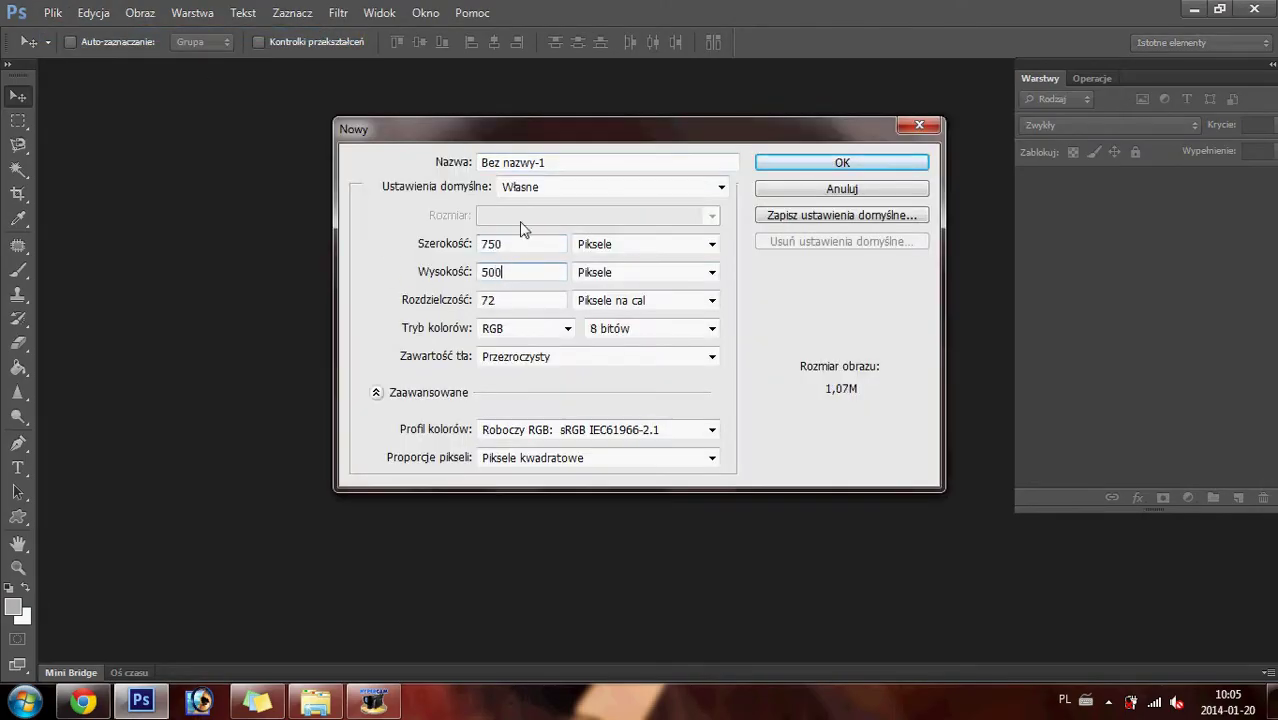
double_click(490, 244)
type("800")
key("Return")
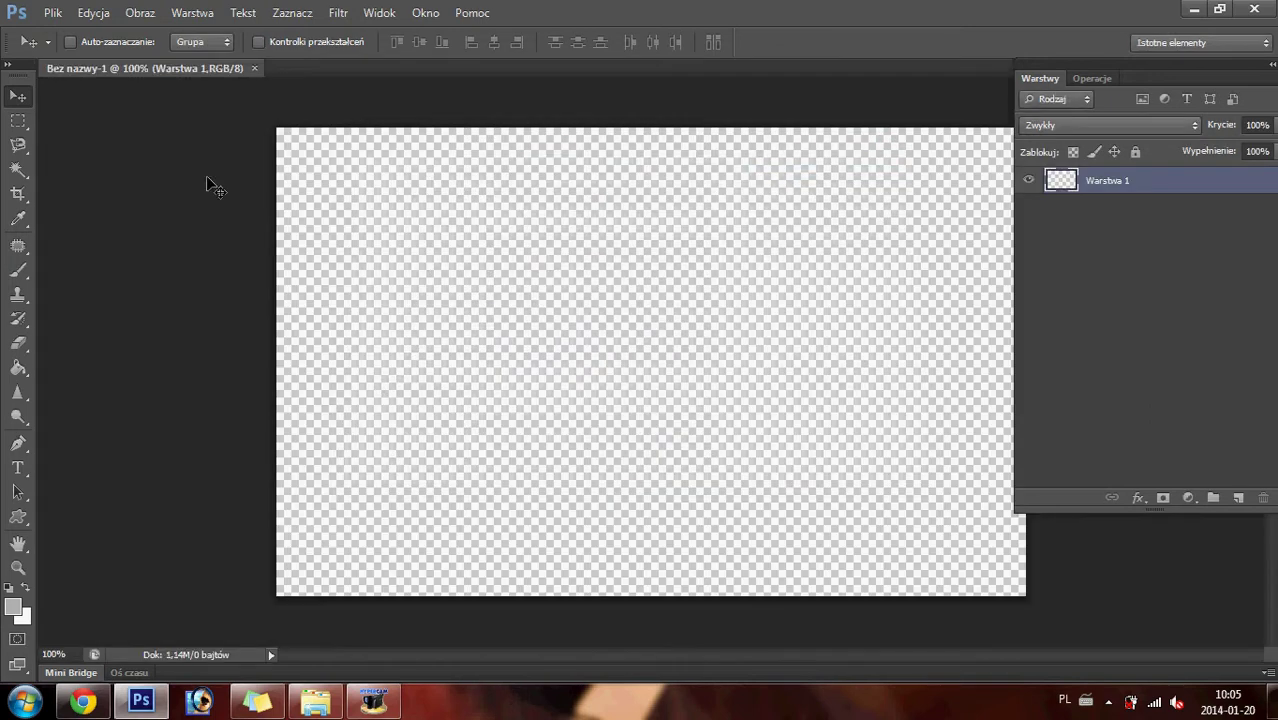
- Fill the canvas with light grey (e9e9e9) using the Paint Bucket
left_click(18, 367)
left_click(505, 327)
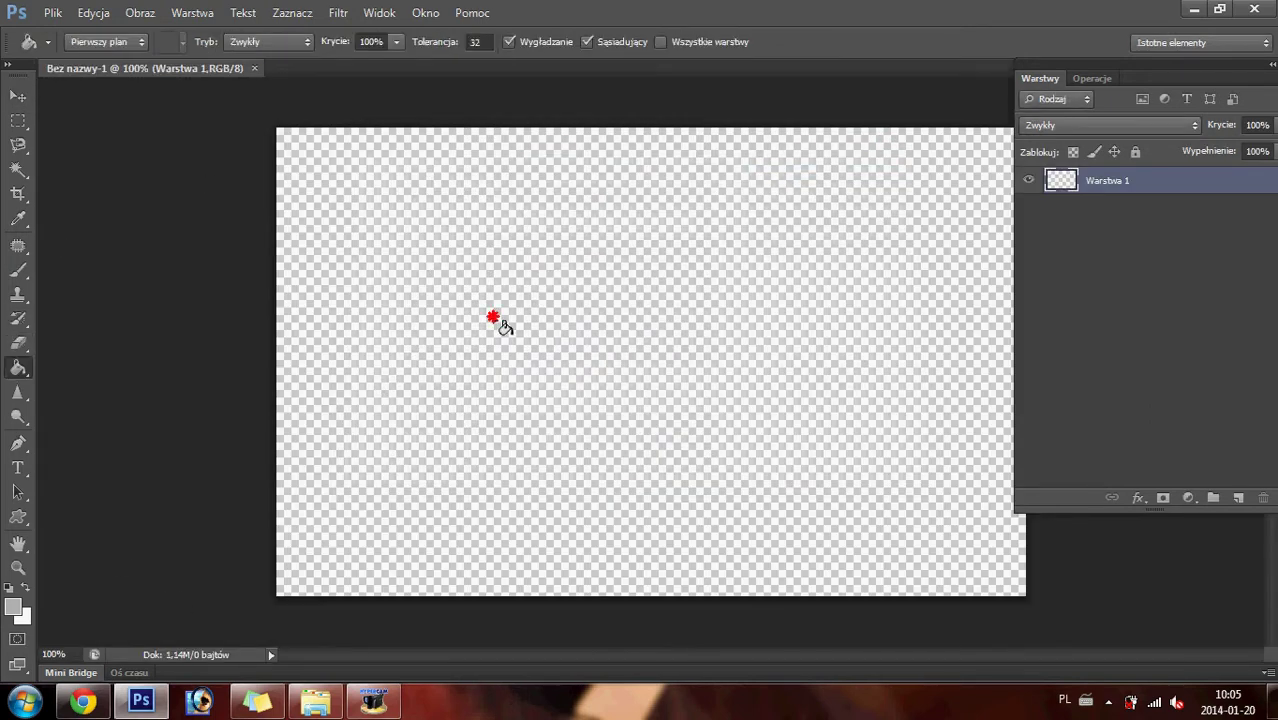
key("ctrl+z")
left_click(13, 607)
left_click_drag(676, 337, 679, 298)
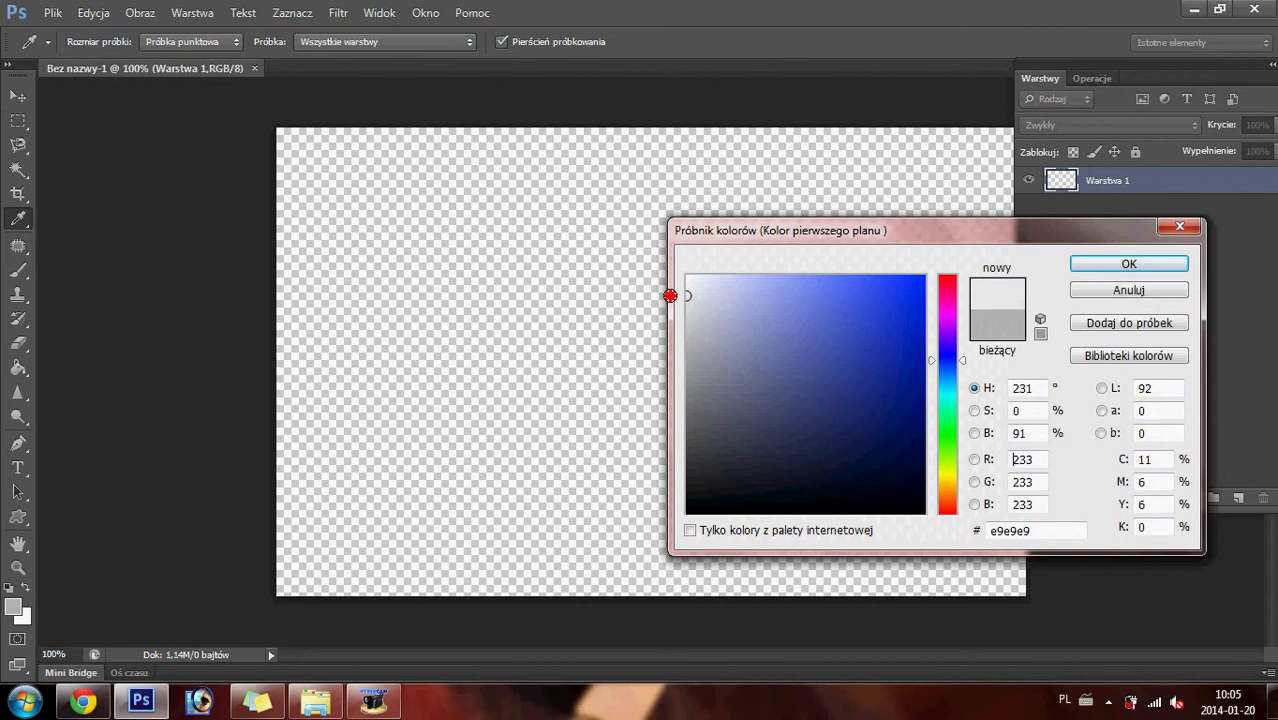
key("Return")
left_click(629, 279)
left_click(93, 13)
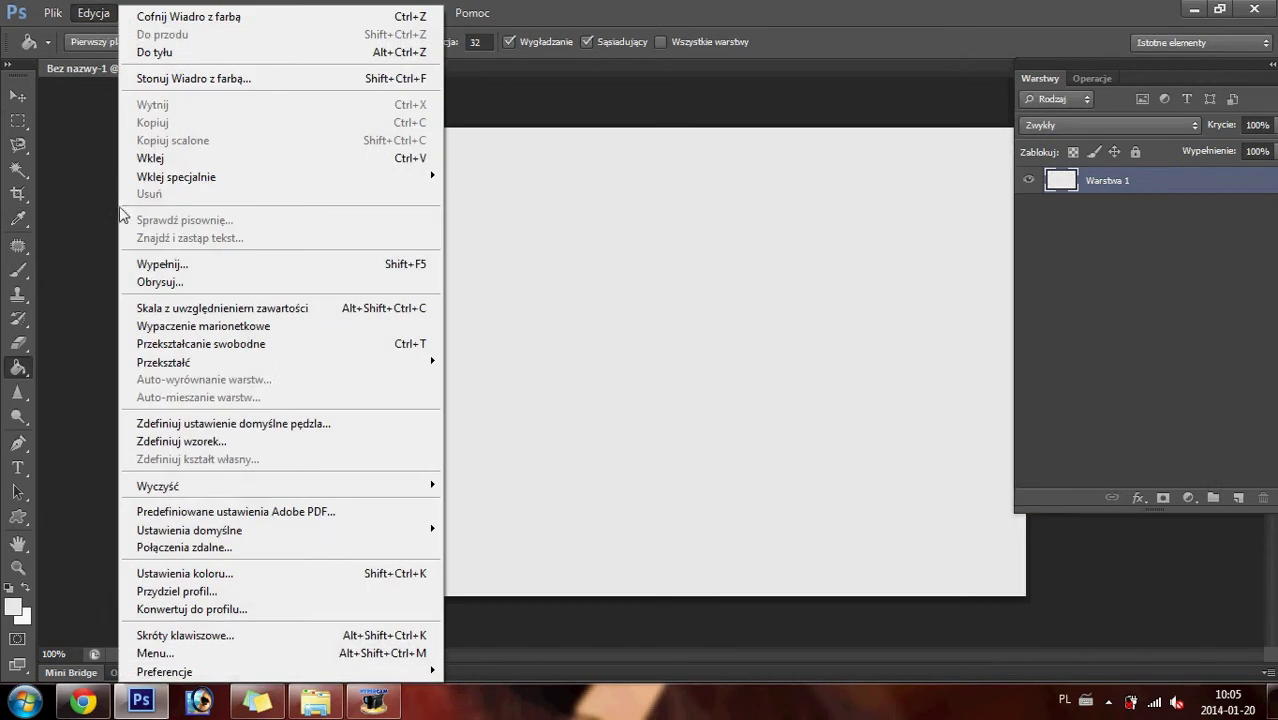
- Paste the red-sweater photo, rotate it about 4.75° and place it on the right
left_click(130, 157)
key("v")
left_click_drag(610, 277, 732, 277)
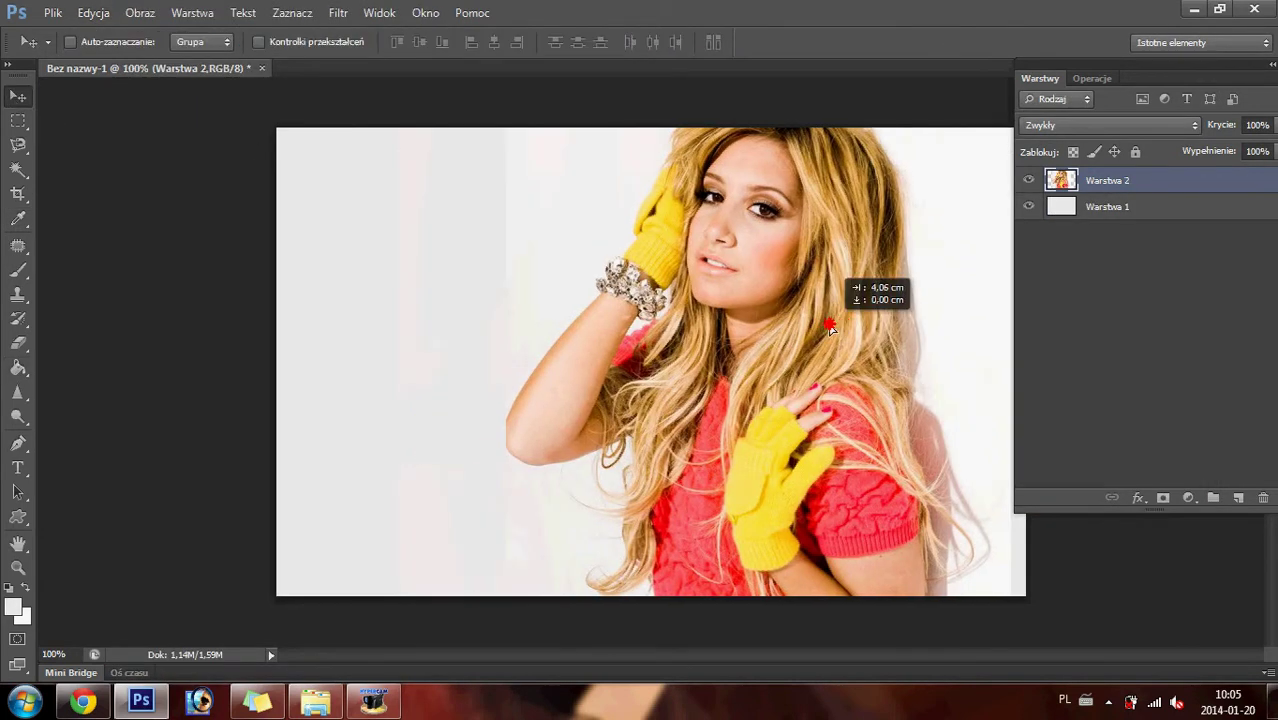
left_click_drag(808, 300, 876, 285)
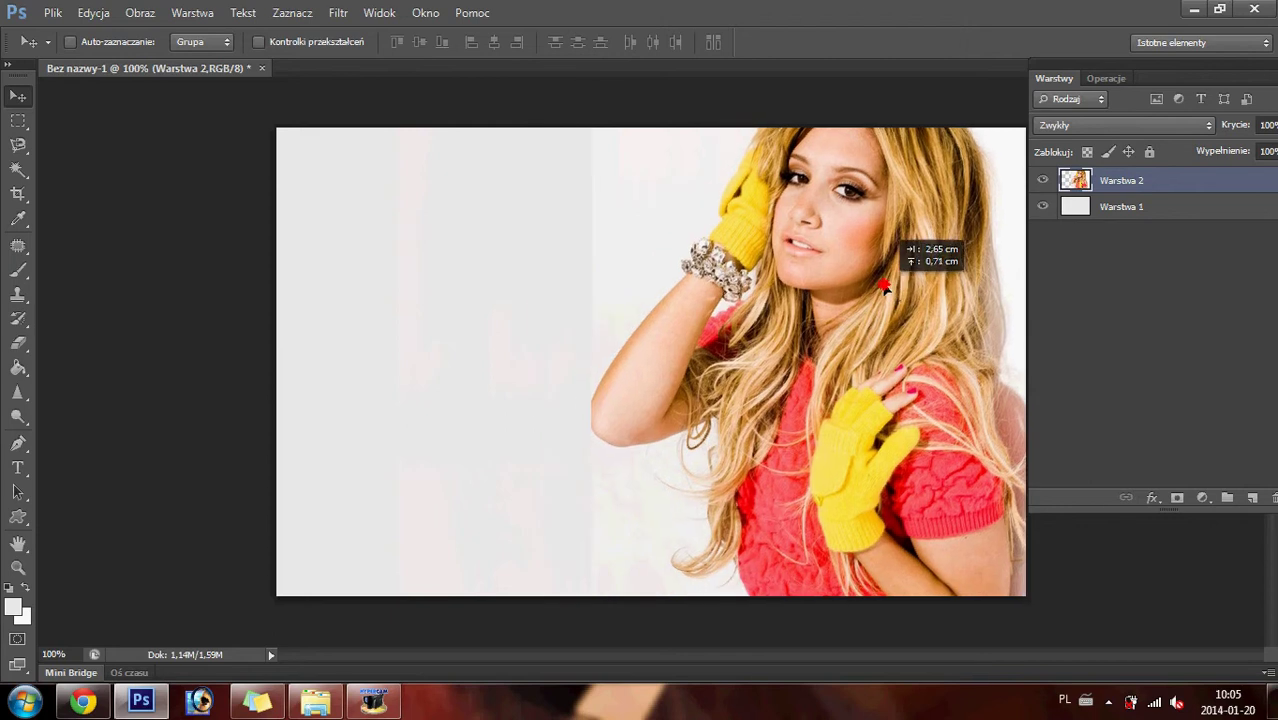
key("ctrl+t")
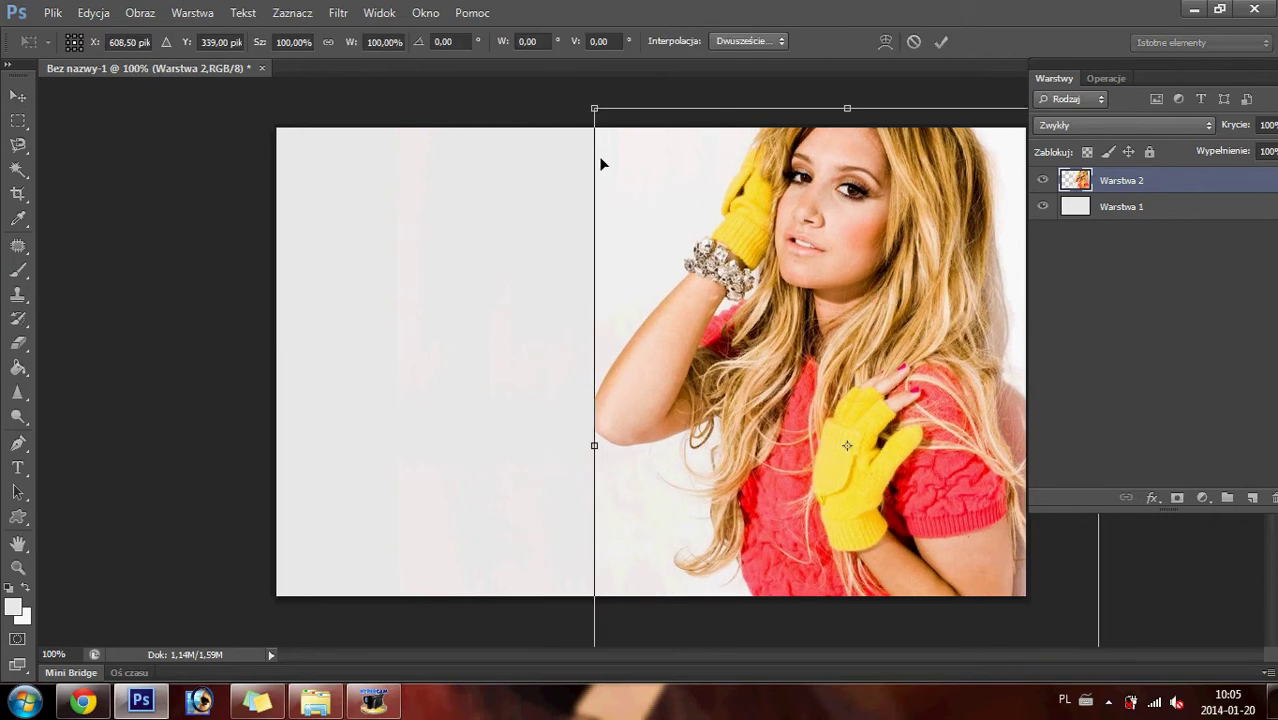
left_click_drag(556, 170, 571, 139)
left_click_drag(784, 254, 828, 272)
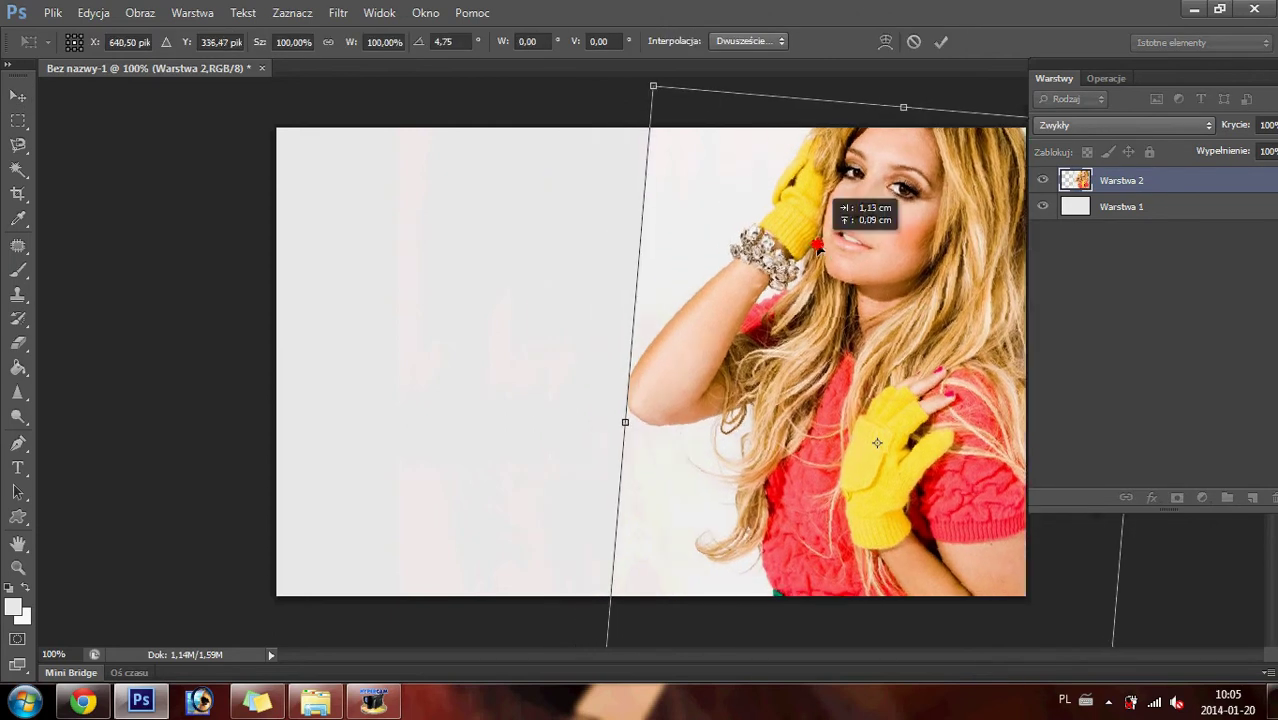
key("Return")
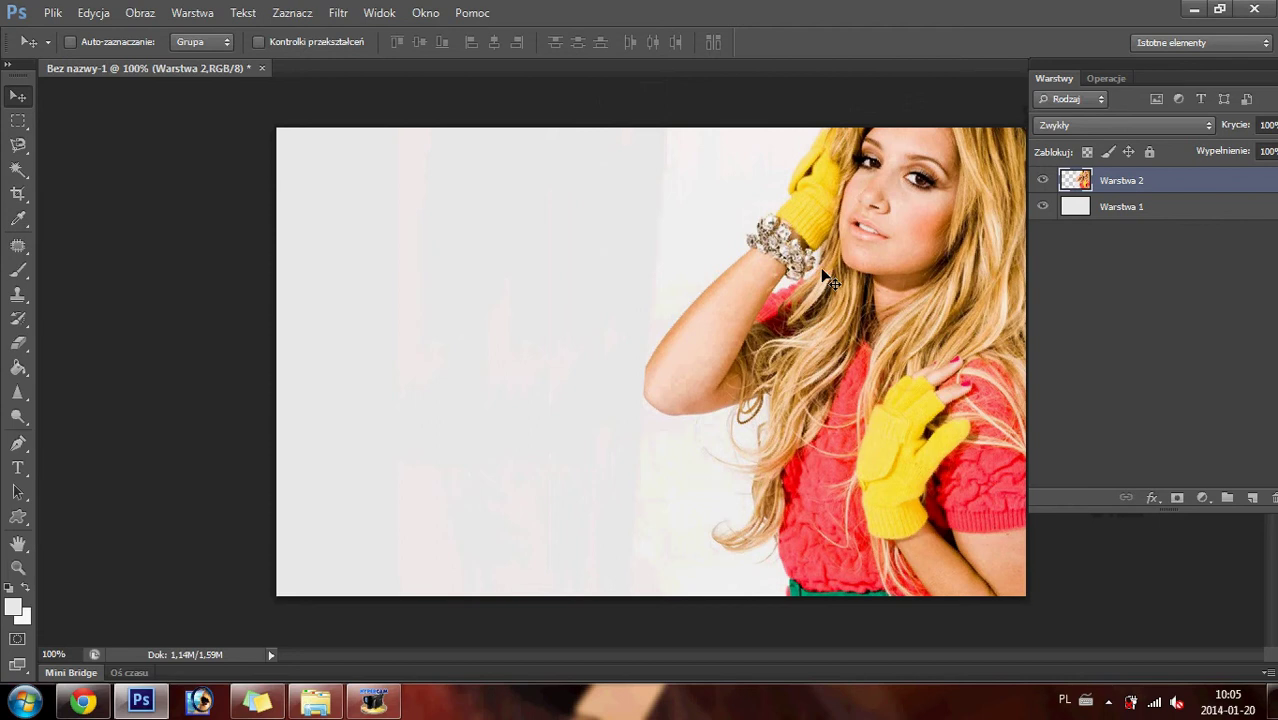
- Soften the photo's left edge with a reduced-opacity Eraser
left_click(19, 343)
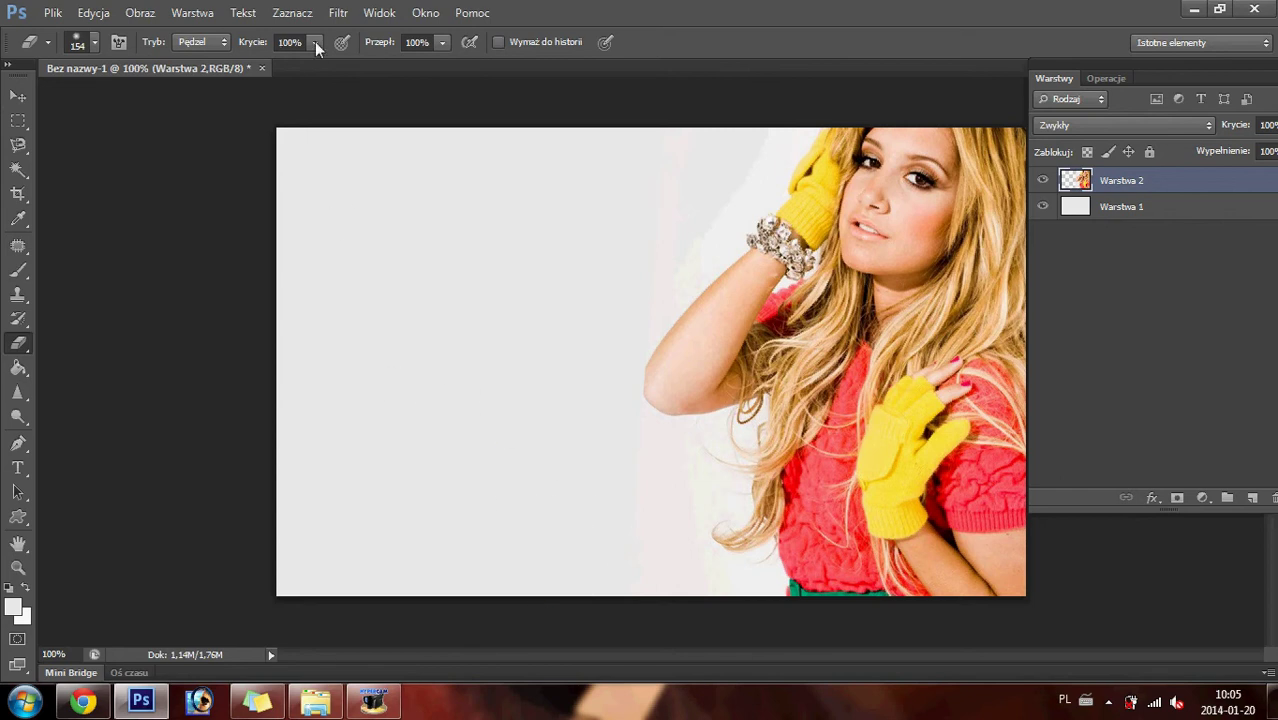
left_click_drag(315, 44, 277, 65)
left_click(560, 307)
left_click(18, 120)
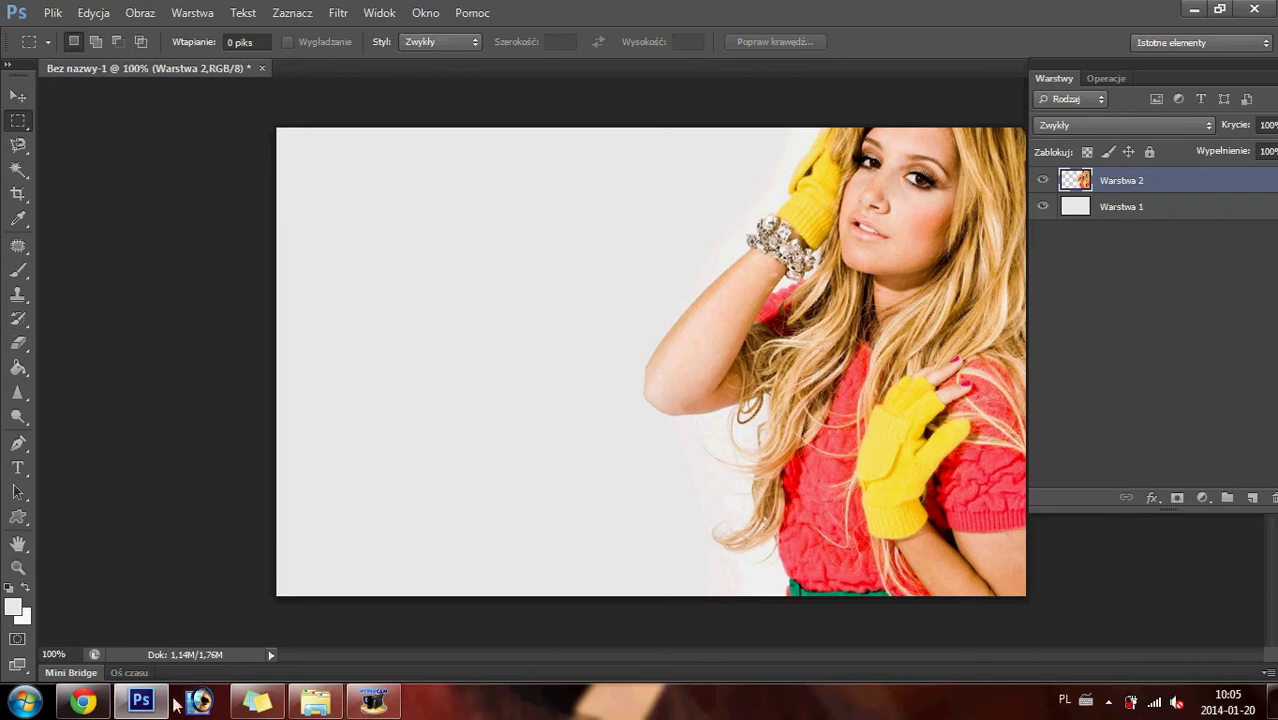
- Close the old photo tab and open the 2633 thumbnail's page in a new tab
left_click(83, 700)
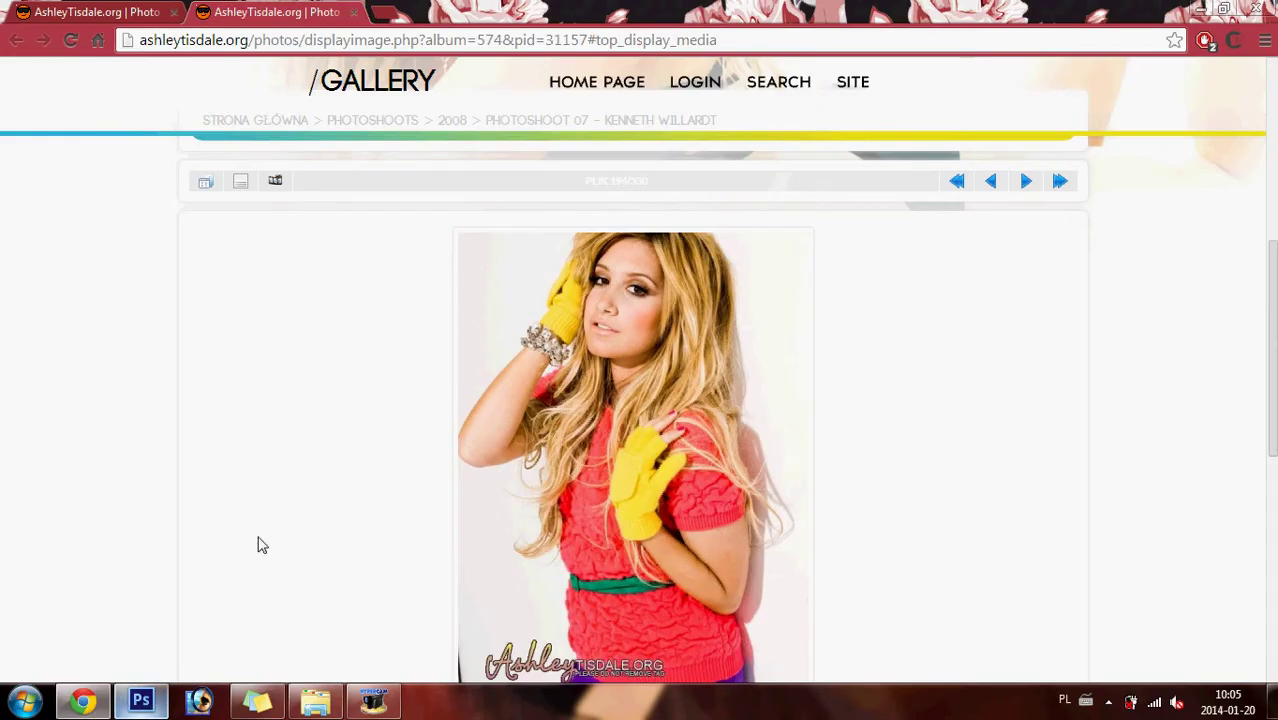
left_click(351, 12)
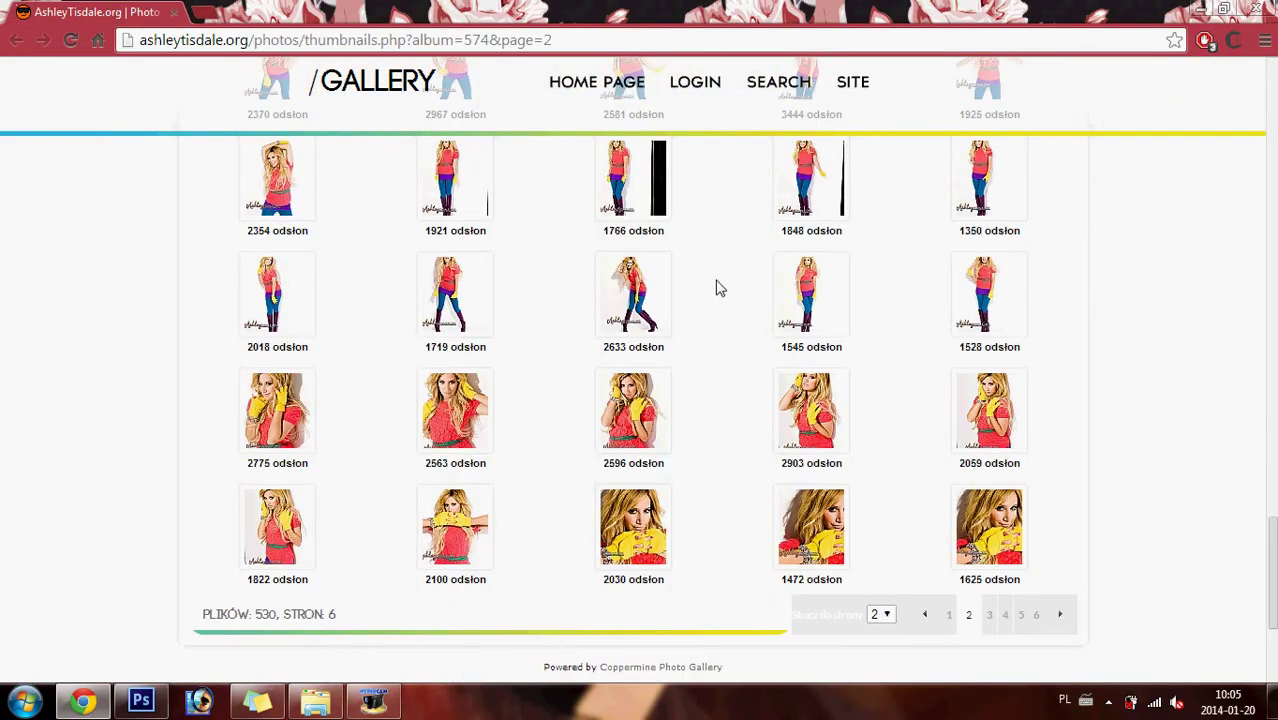
right_click(656, 270)
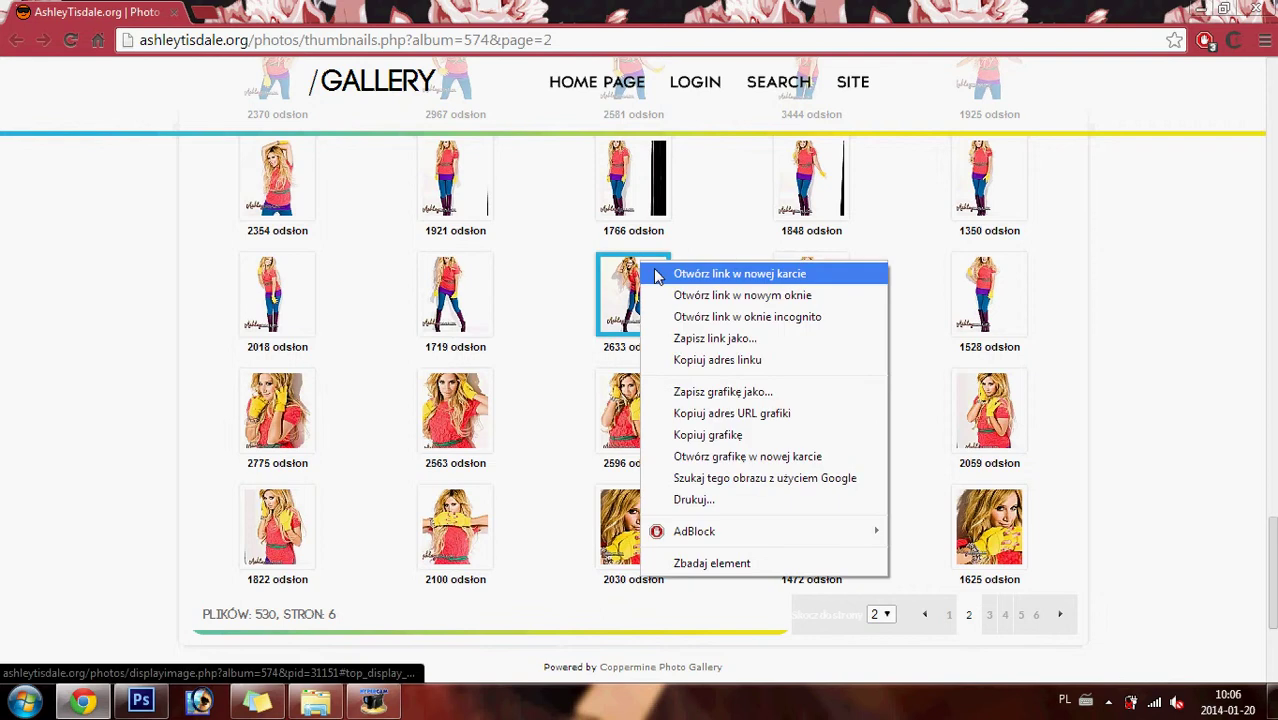
left_click(700, 273)
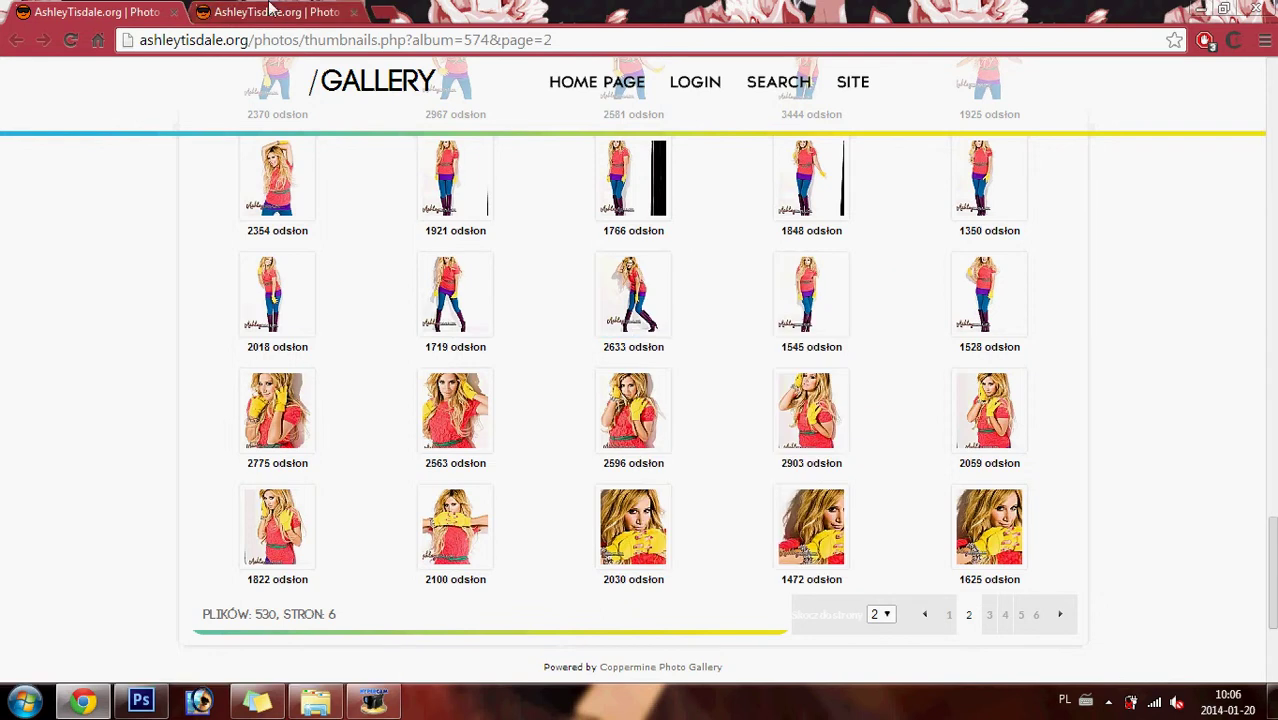
left_click(268, 10)
- Copy the full-size purple-boots photo and paste it into Photoshop
left_click(664, 298)
right_click(252, 156)
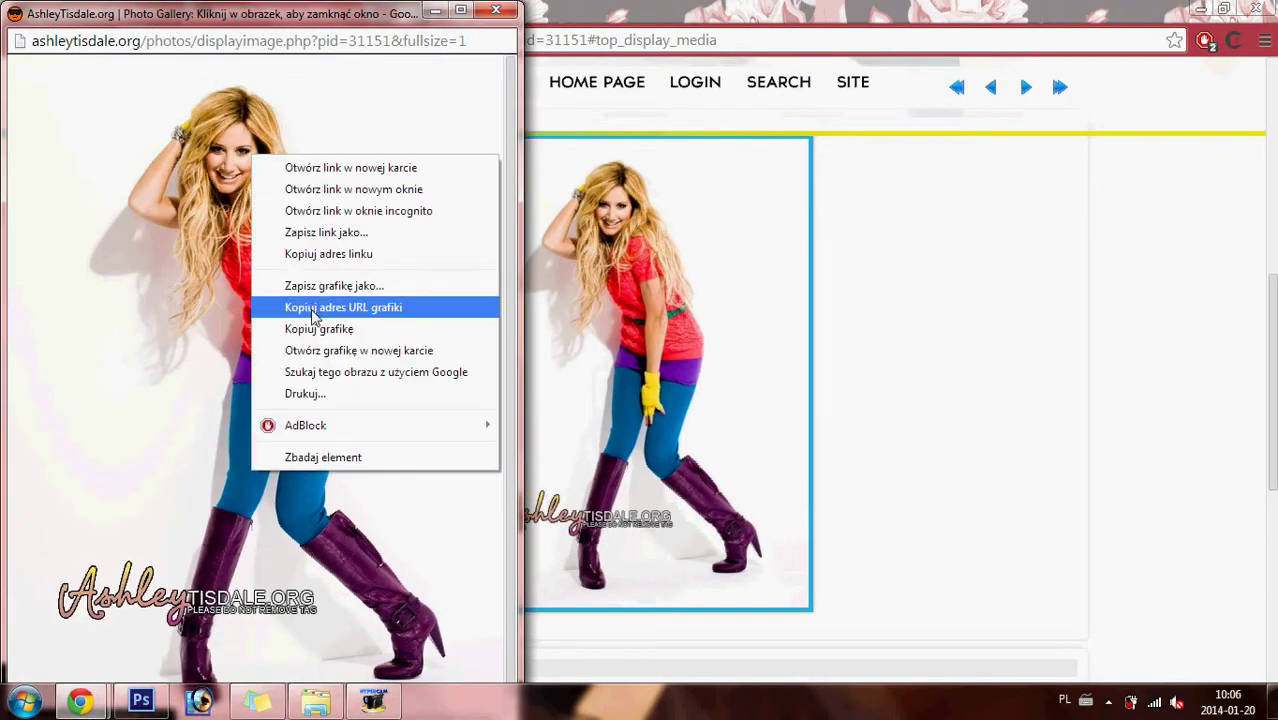
left_click(318, 328)
left_click(141, 700)
key("ctrl+v")
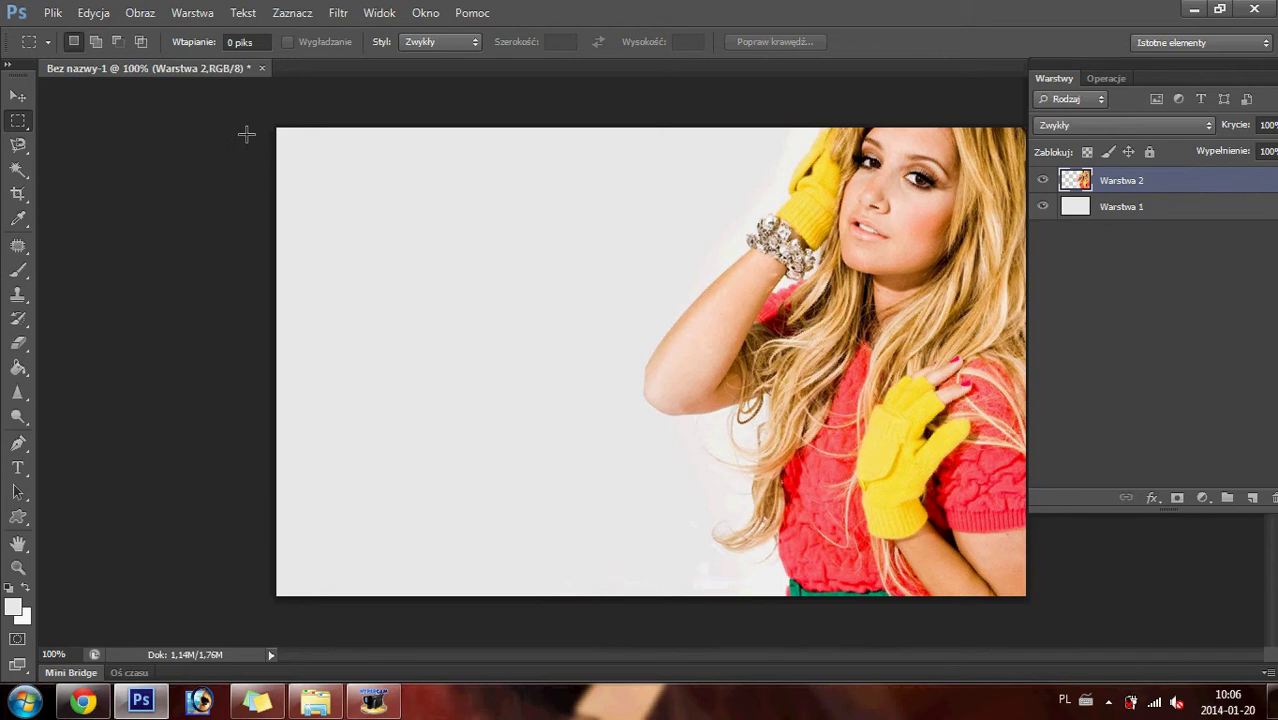
- Scale the boots photo to 72%, rotate it −10.88° onto the left side, then close its Chrome tab
key("ctrl+v")
key("ctrl+t")
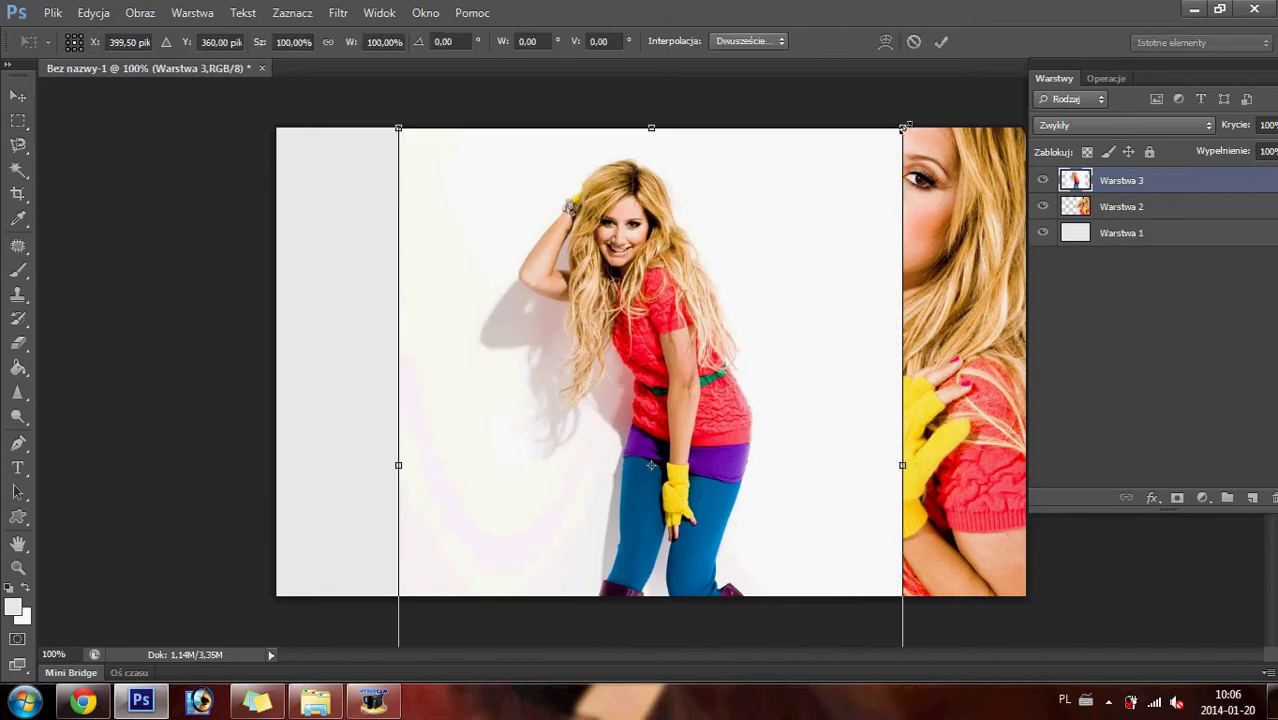
left_click_drag(904, 128, 763, 316)
left_click_drag(770, 394, 735, 361)
left_click_drag(595, 574, 389, 322)
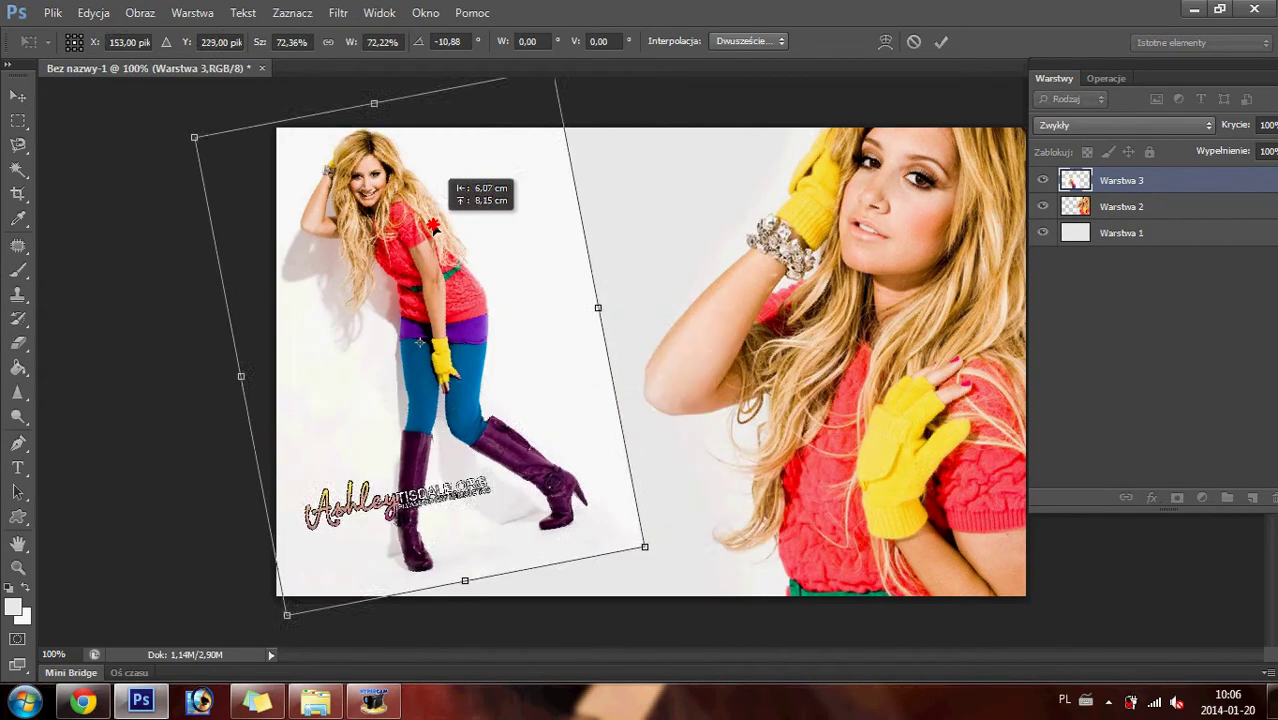
left_click_drag(418, 222, 419, 233)
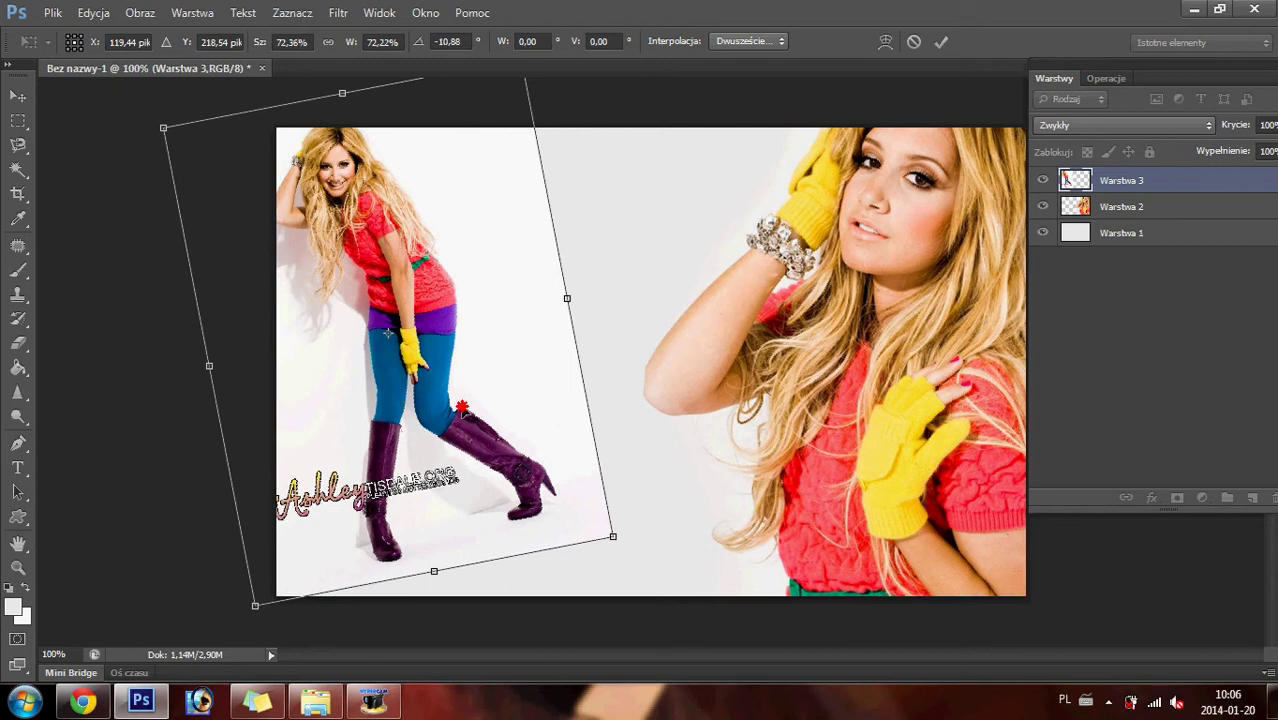
key("Return")
key("m")
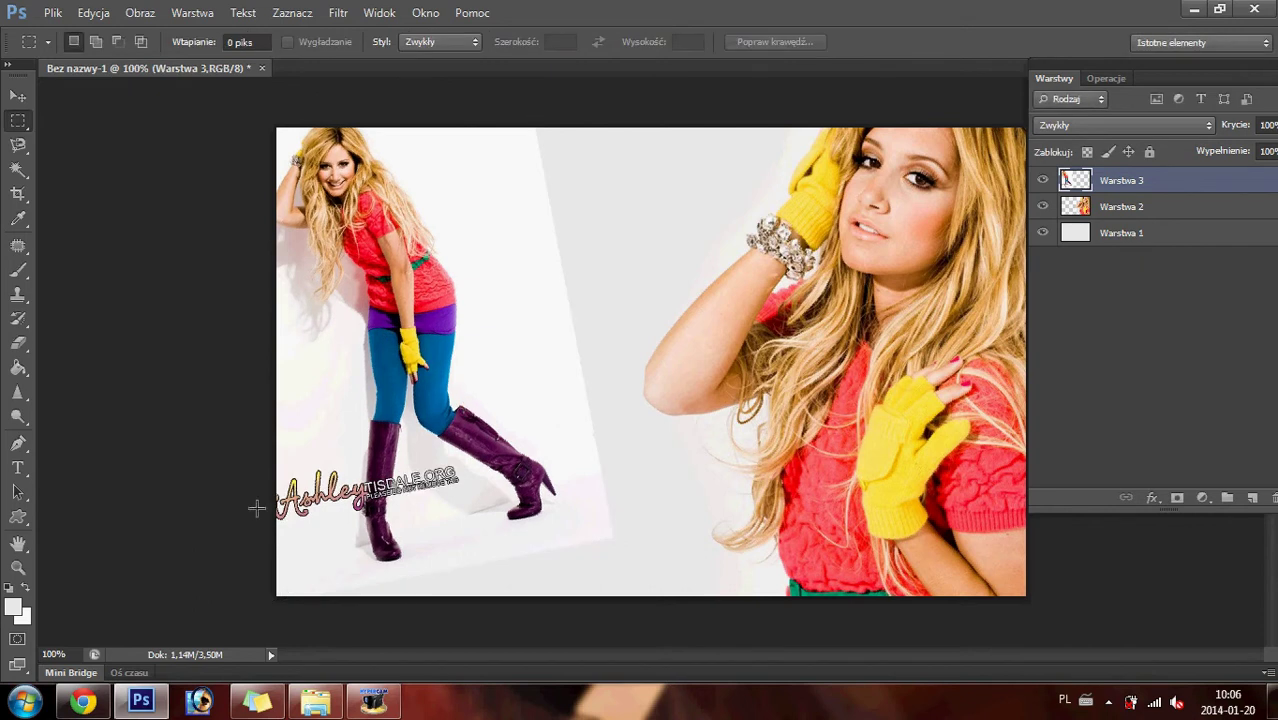
left_click(83, 700)
left_click(352, 13)
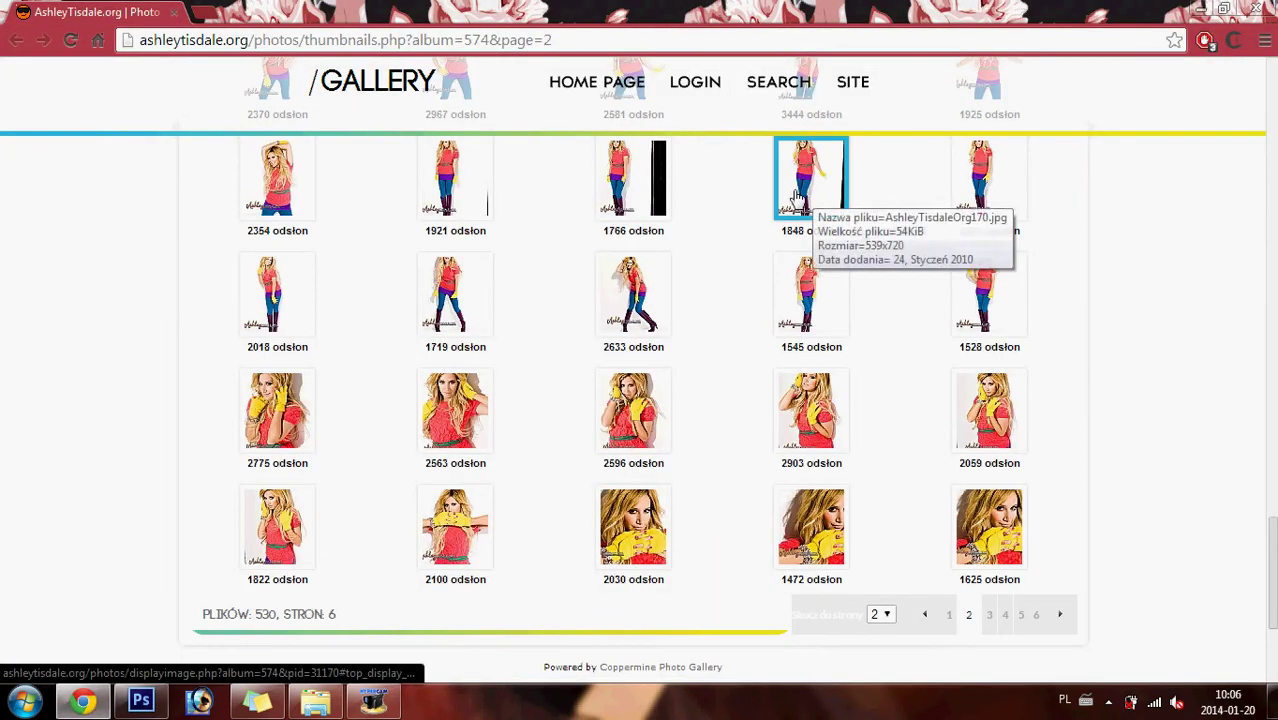
- Open the 3444 thumbnail's photo page in a new Chrome tab
right_click(299, 290)
left_click(302, 287)
scroll(299, 290, "up", 2)
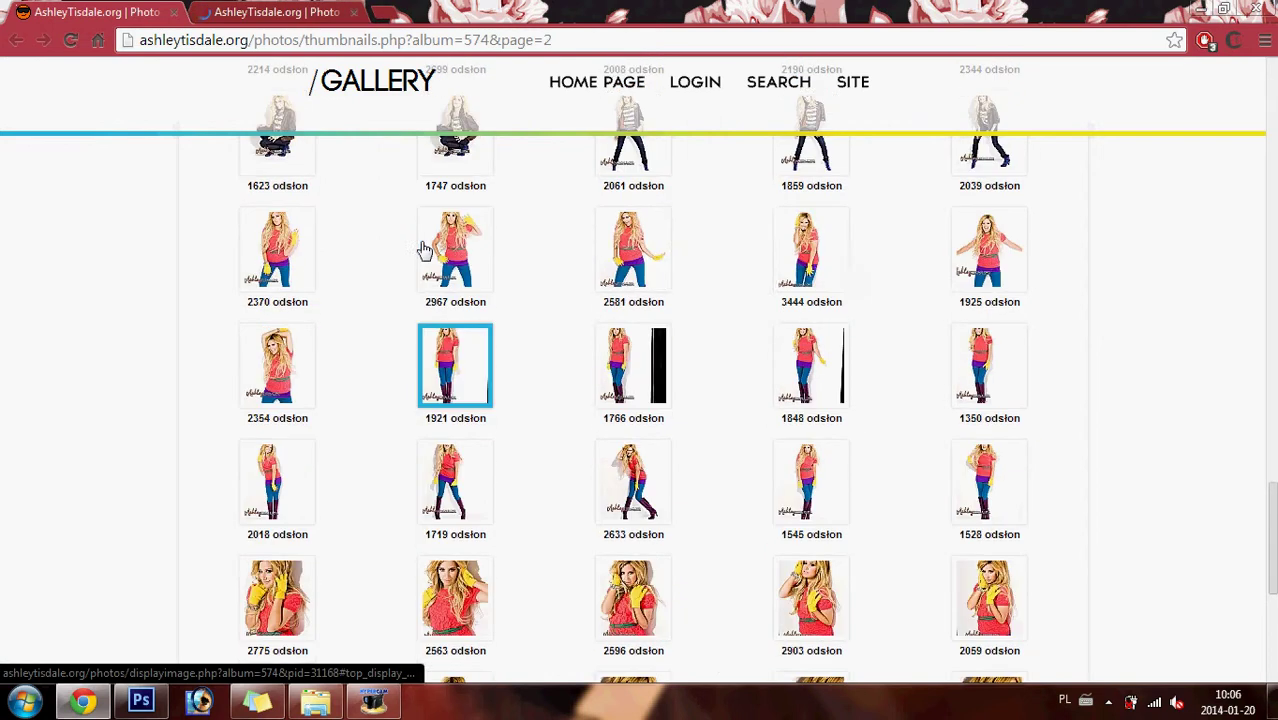
right_click(828, 252)
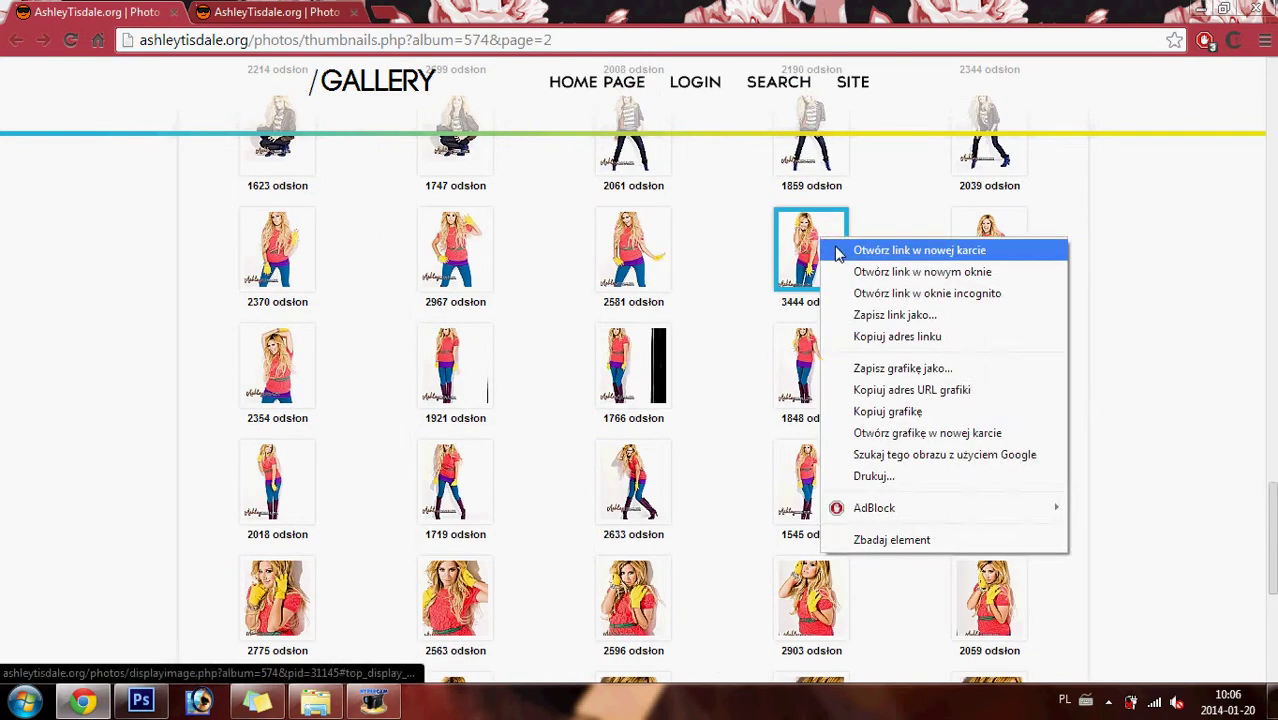
left_click(941, 249)
left_click(452, 12)
- Copy the full-size hand-in-hair photo and return to the collage
left_click(620, 268)
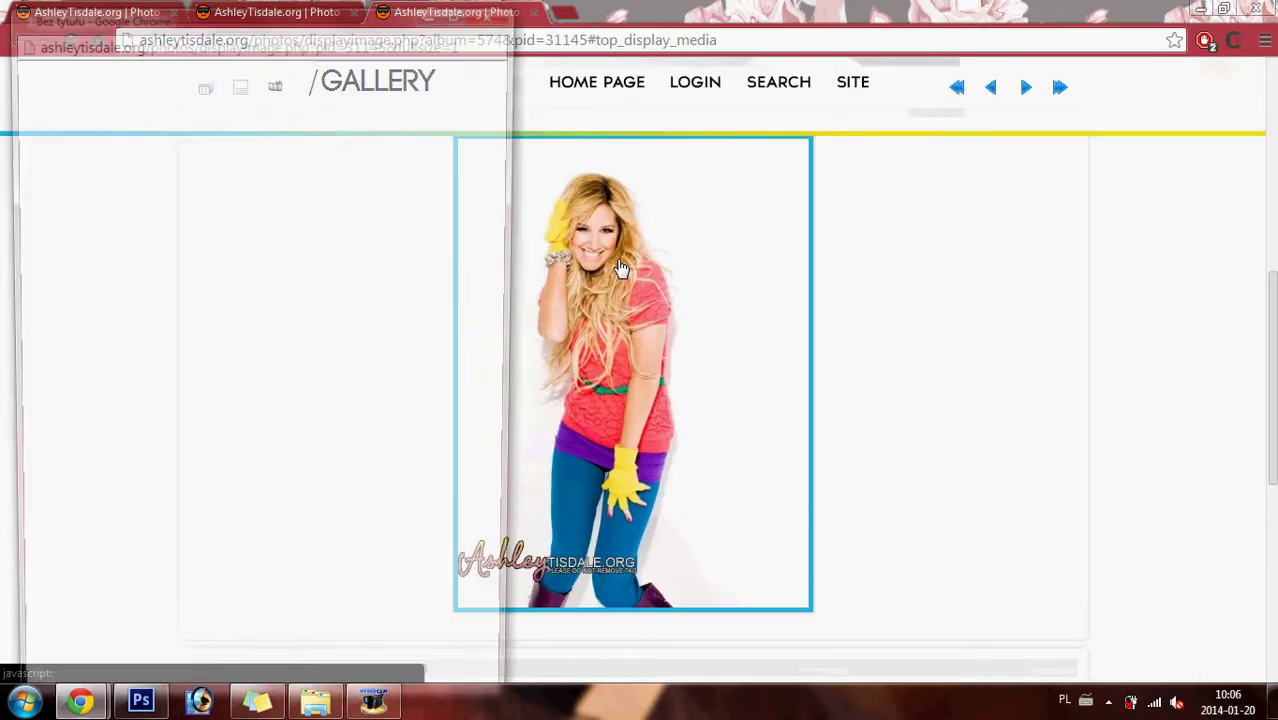
right_click(341, 228)
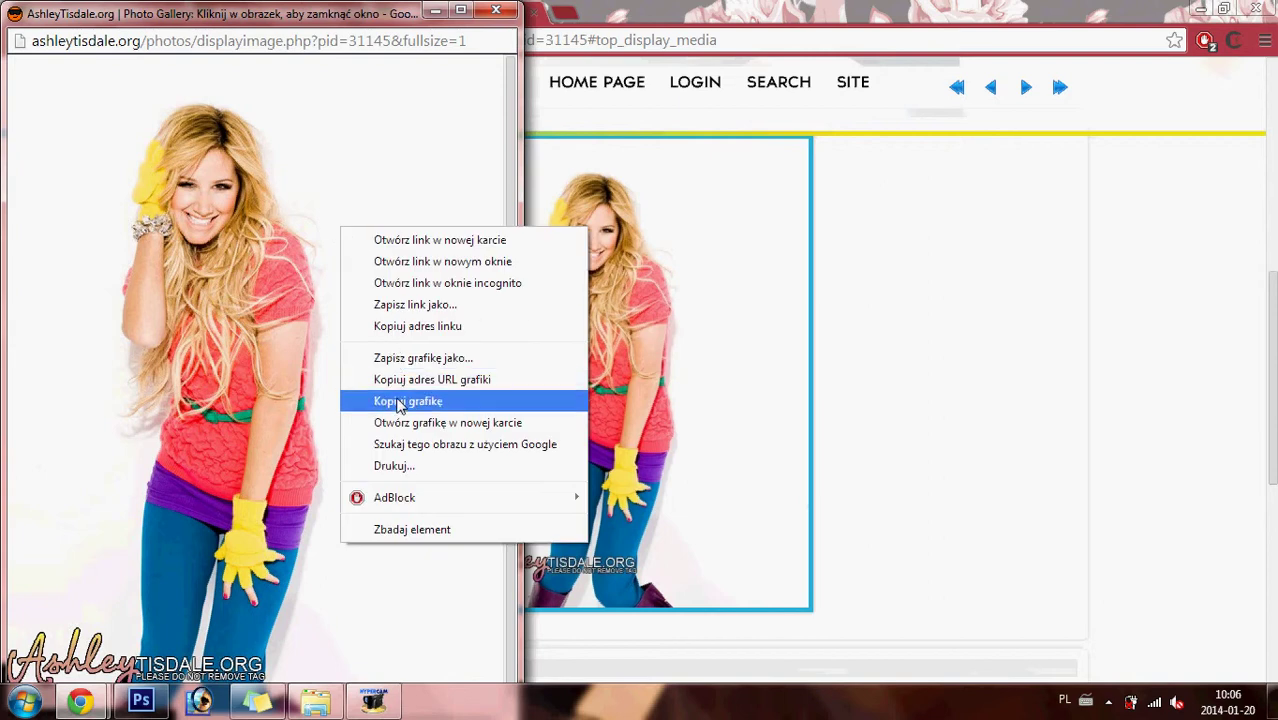
left_click(408, 401)
left_click(368, 346)
key("alt+Tab")
- Paste the photo, shrink it from the corner, tilt about 10° and move it up-left
key("ctrl+v")
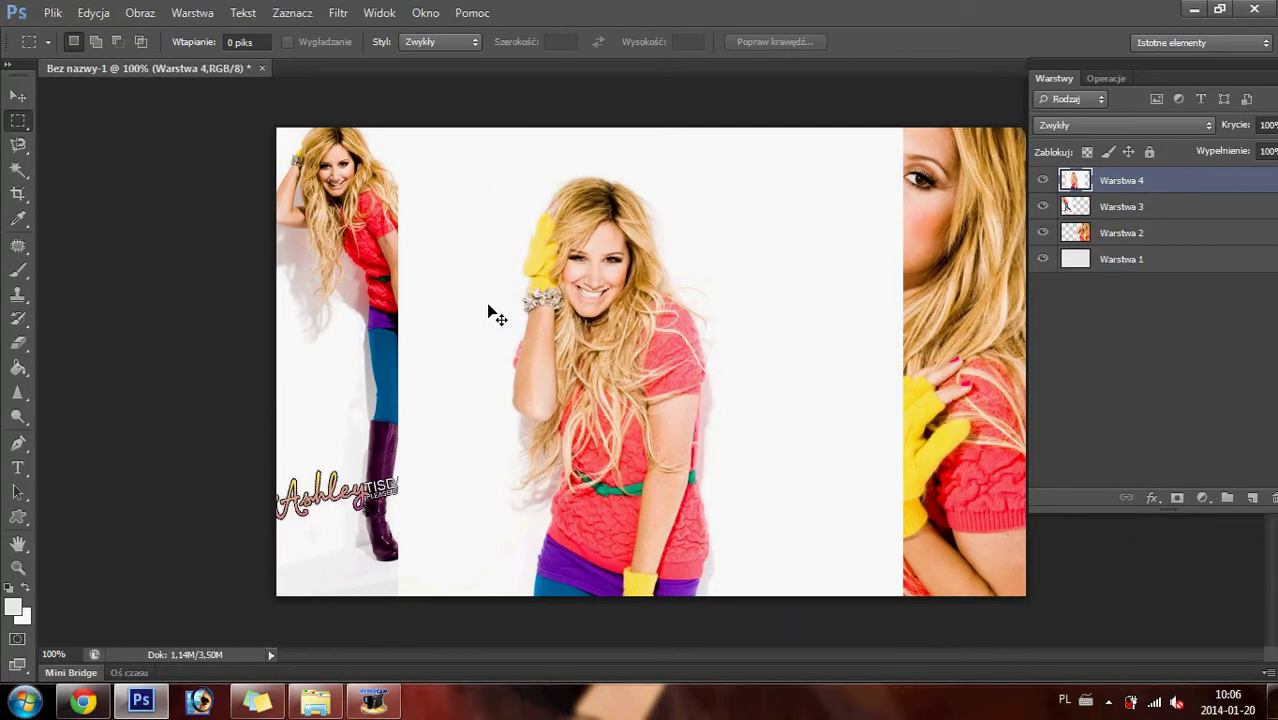
key("ctrl+t")
left_click_drag(398, 131, 573, 361)
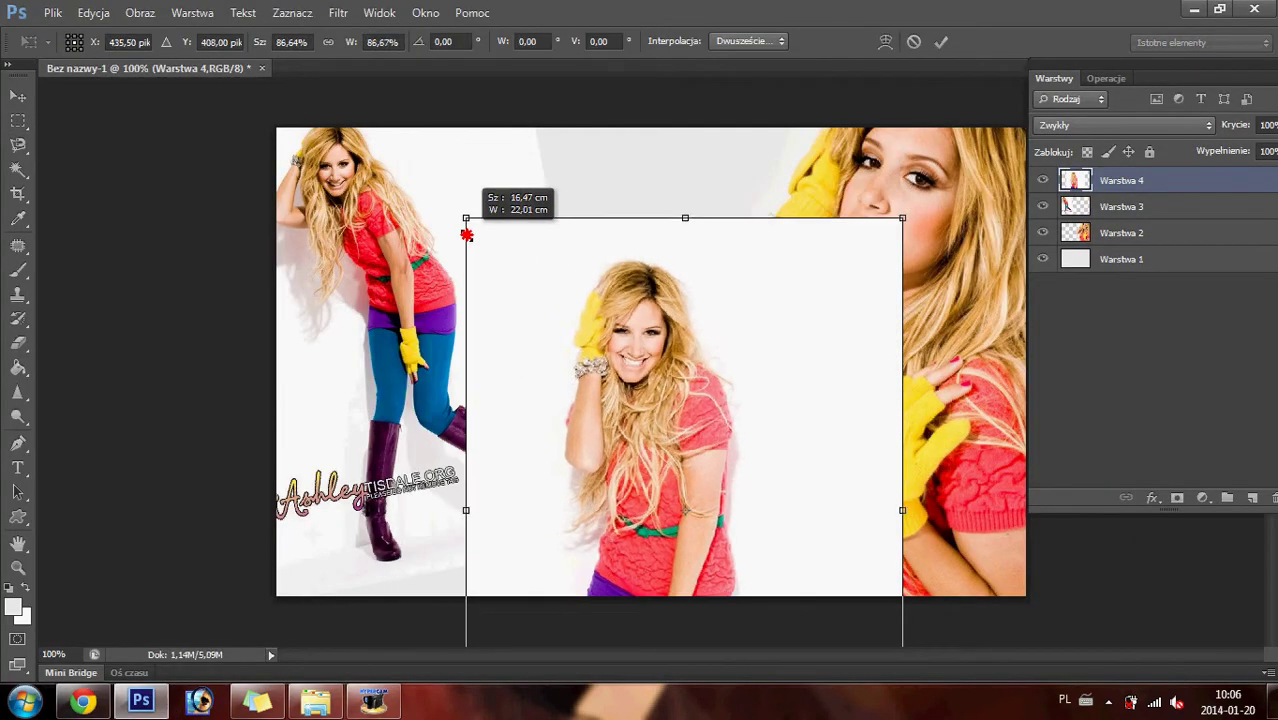
left_click_drag(950, 437, 950, 476)
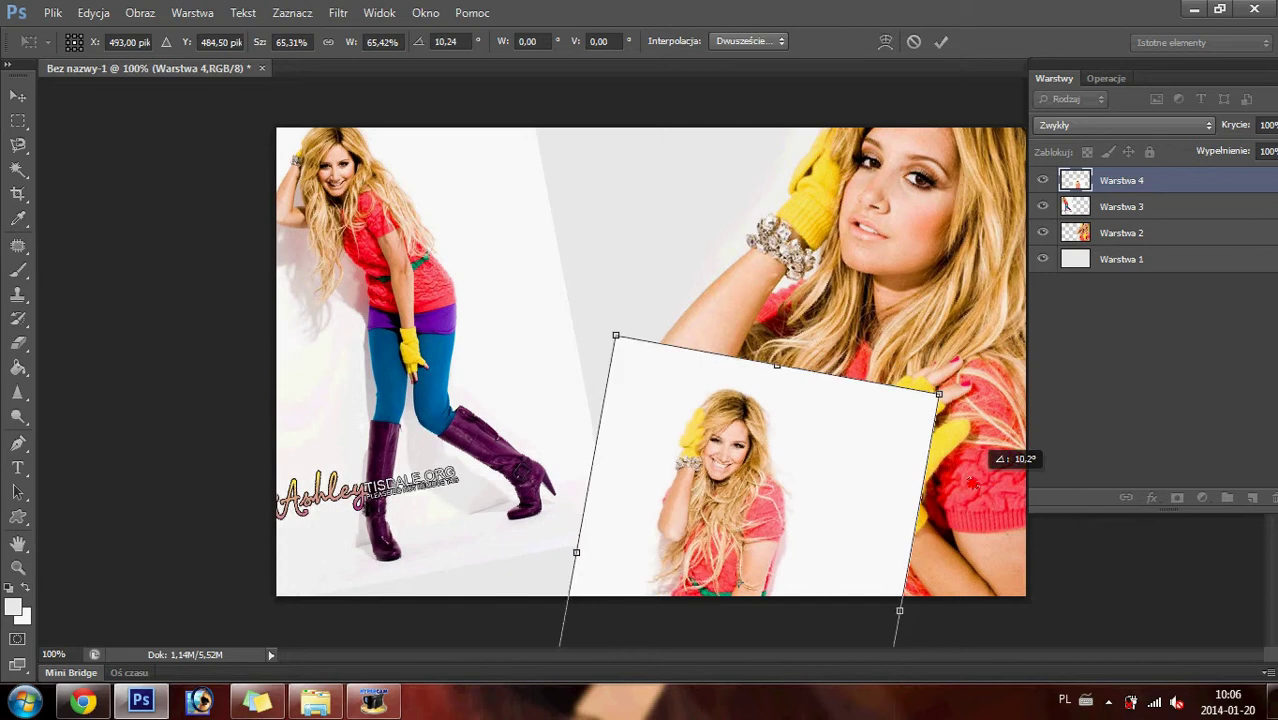
left_click_drag(722, 516, 428, 375)
key("Return")
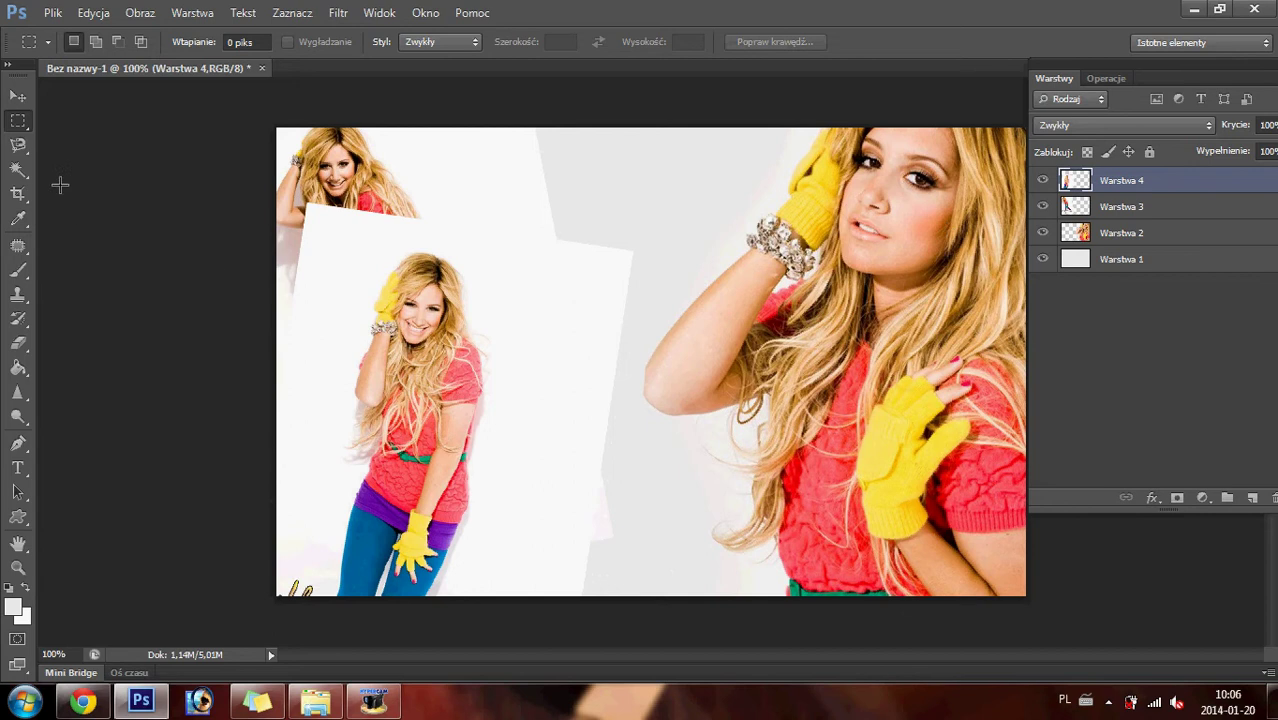
- Re-tilt the photo about 8.8° and shift it lower-left over the purple-boots photo
key("v")
key("ctrl+t")
left_click_drag(665, 346, 671, 379)
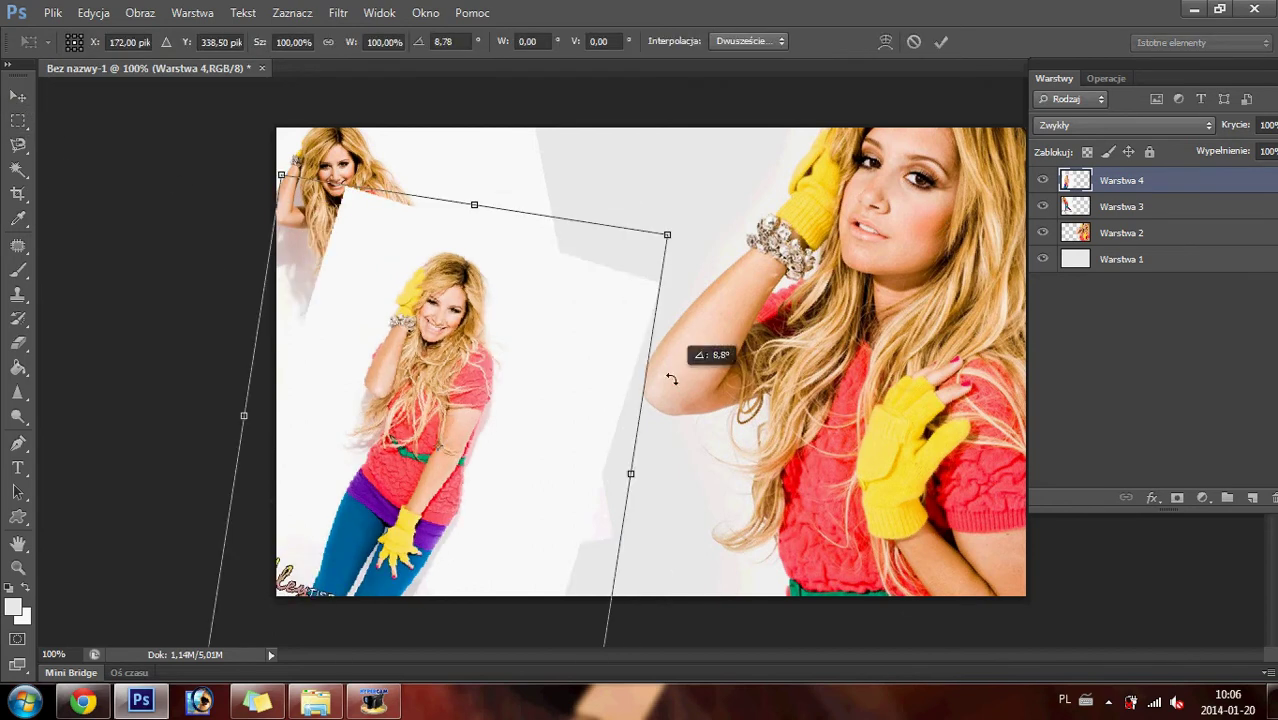
left_click_drag(518, 356, 483, 386)
key("Return")
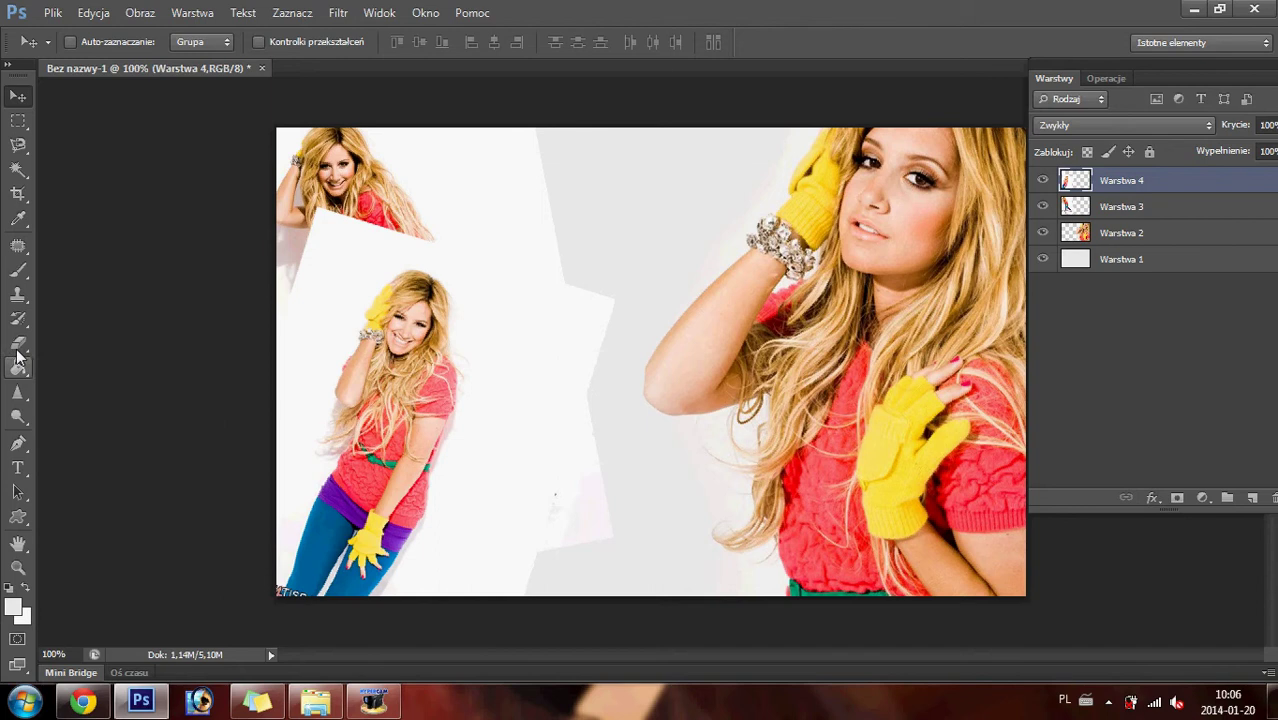
- Erase the new layer's white edges with an 86 px soft Eraser to reveal the boot, hair and shirt
left_click(18, 343)
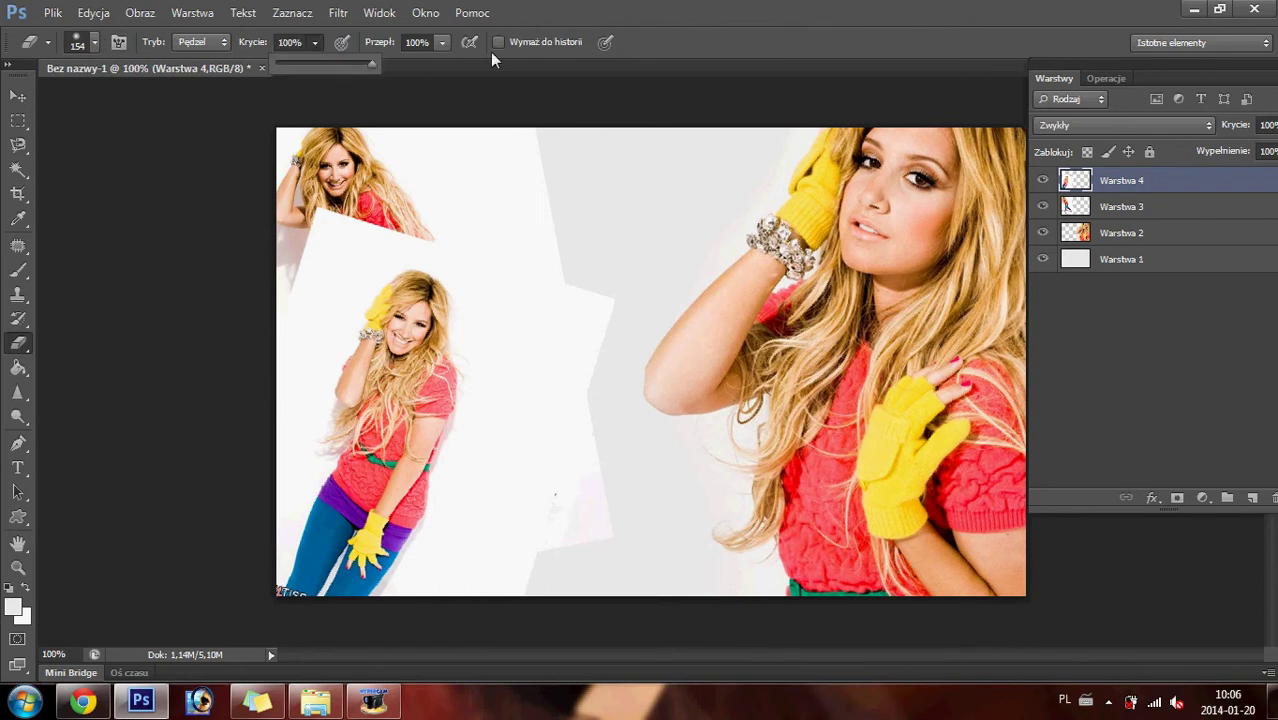
mouse_move(300, 250)
left_mouse_down()
mouse_move(420, 255)
mouse_move(583, 297)
left_mouse_up()
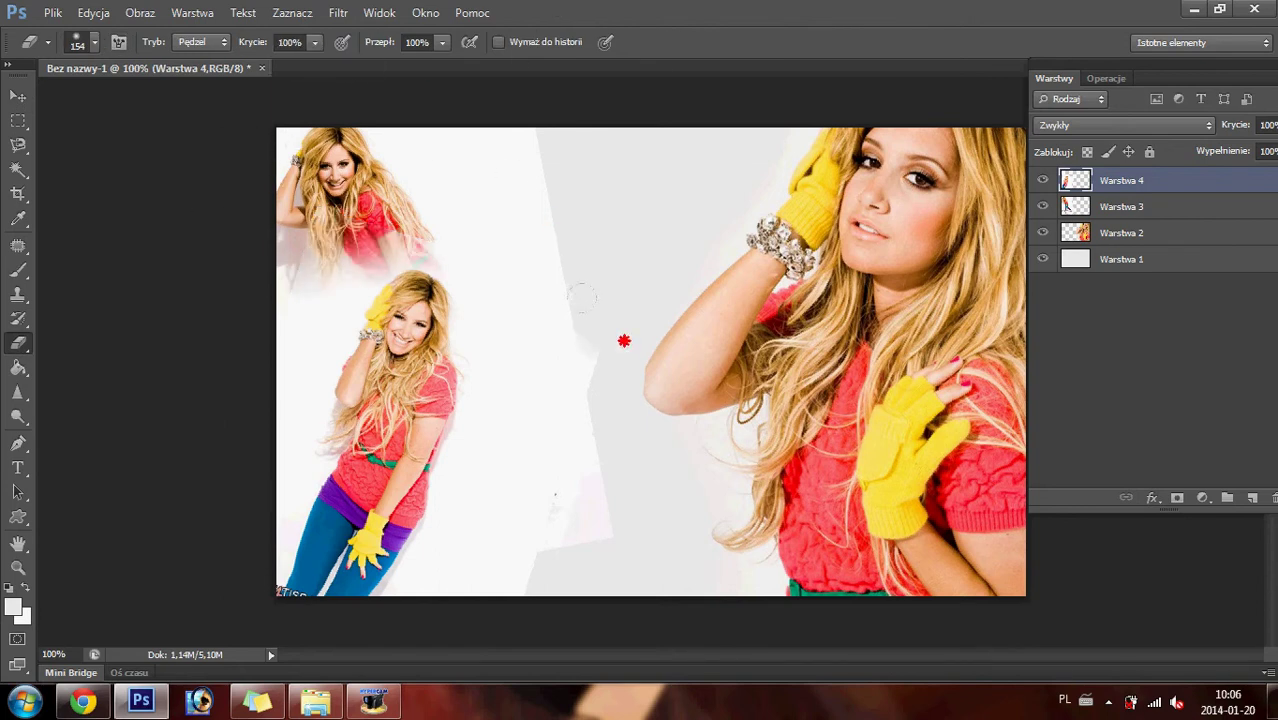
left_click_drag(540, 465, 571, 503)
mouse_move(500, 440)
left_mouse_down()
mouse_move(513, 580)
mouse_move(547, 497)
left_mouse_up()
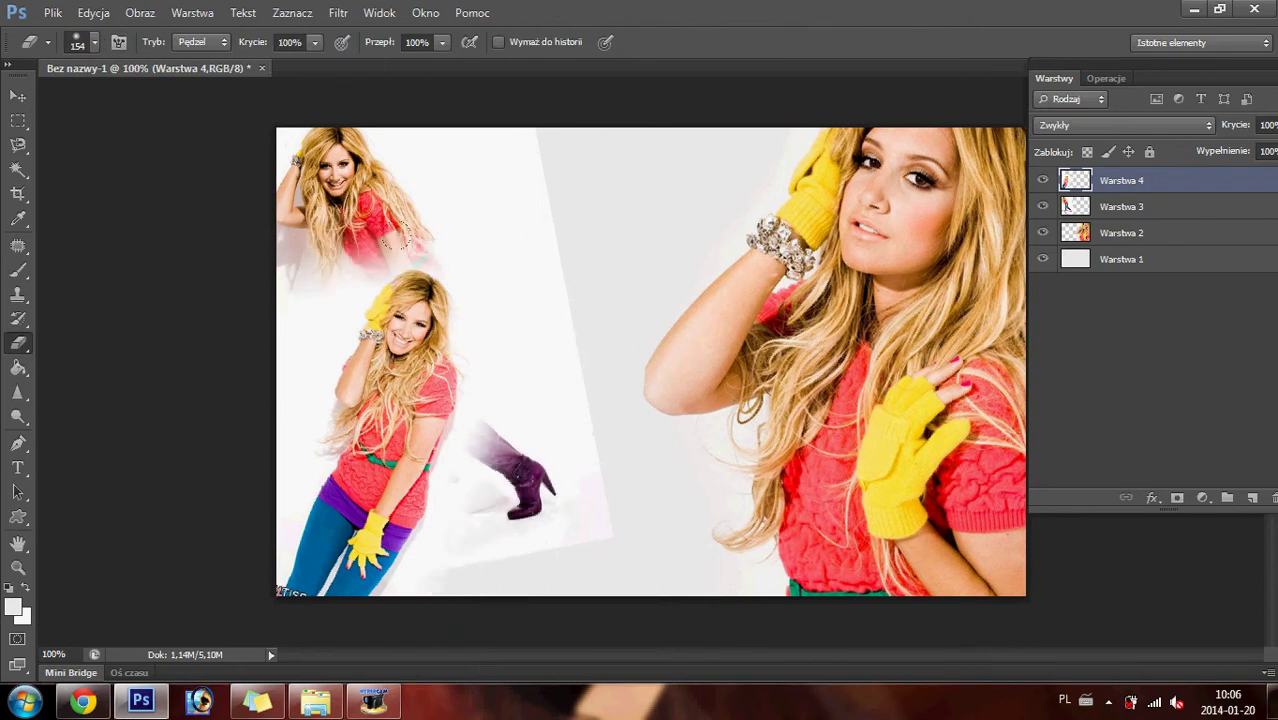
mouse_move(259, 167)
left_mouse_down()
mouse_move(214, 294)
mouse_move(234, 250)
left_mouse_up()
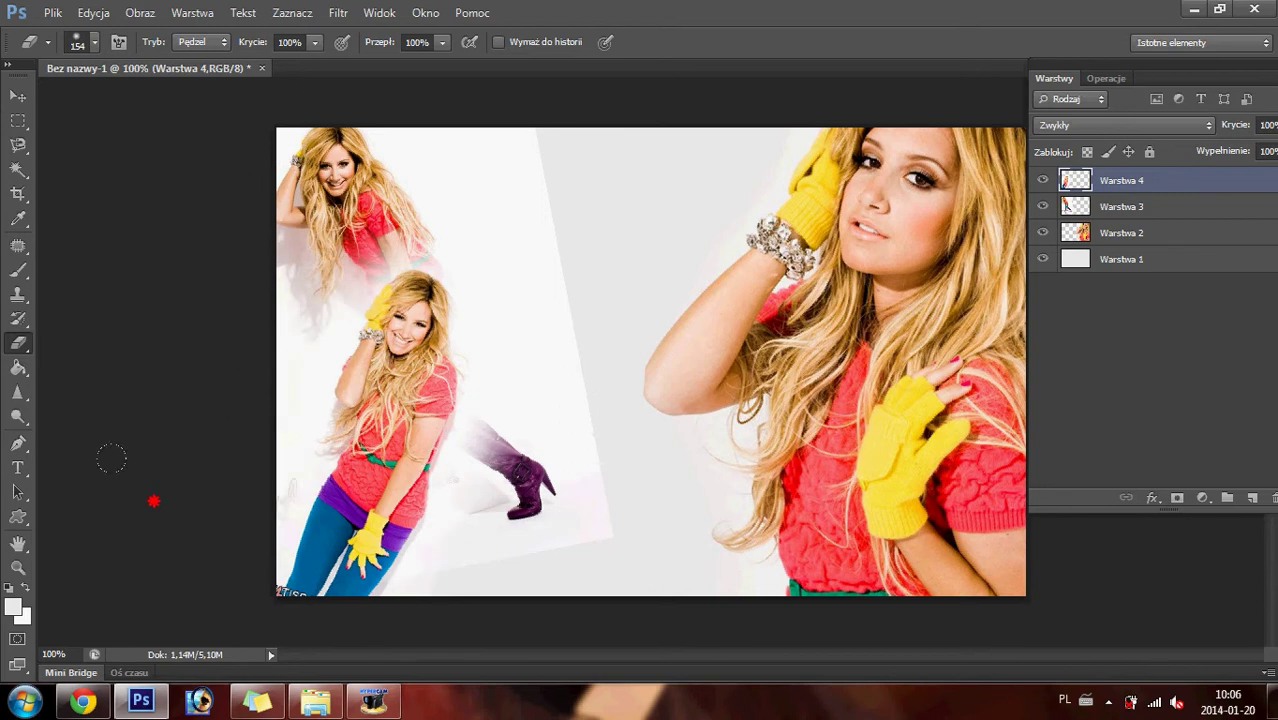
left_click(95, 42)
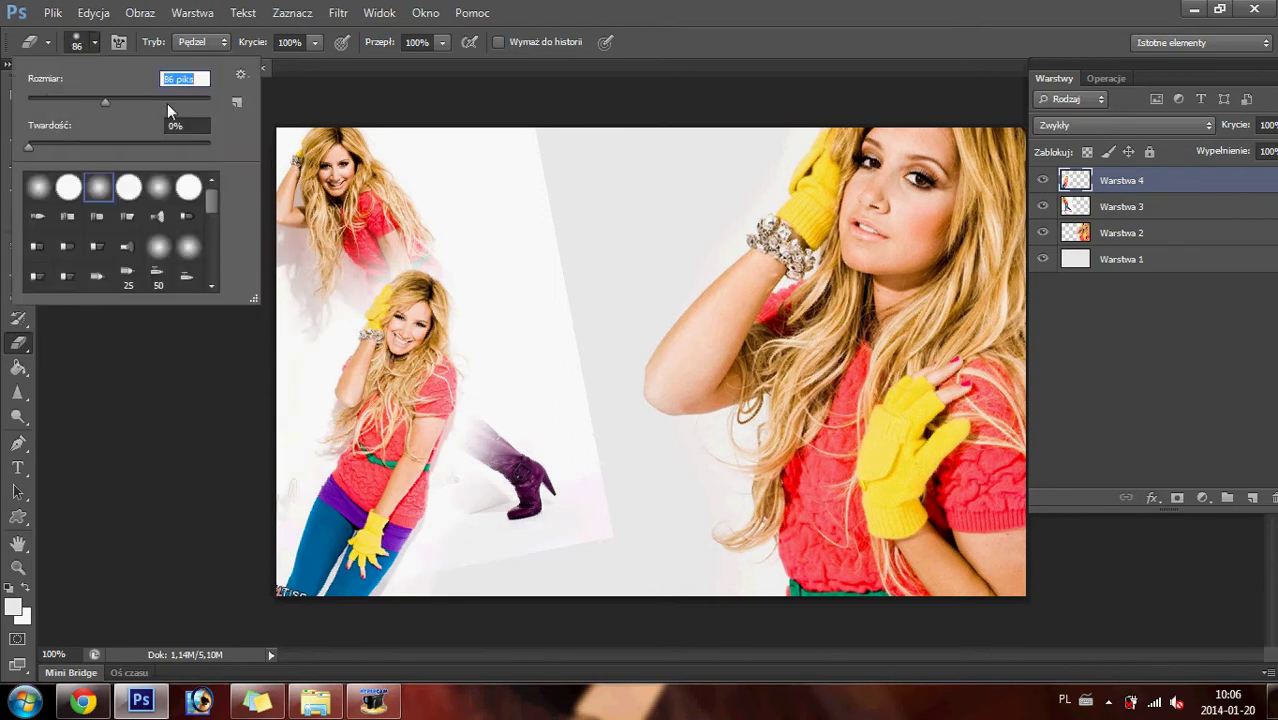
key("Return")
left_click_drag(410, 235, 248, 390)
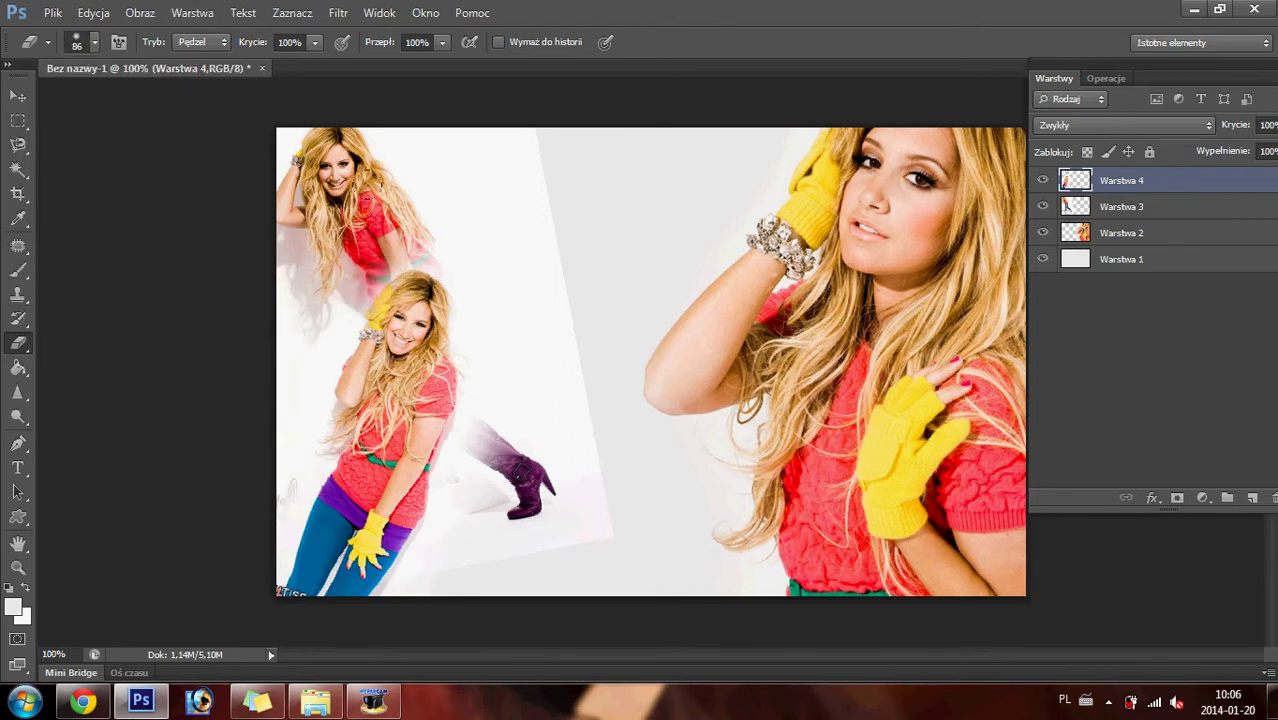
left_click_drag(405, 190, 440, 300)
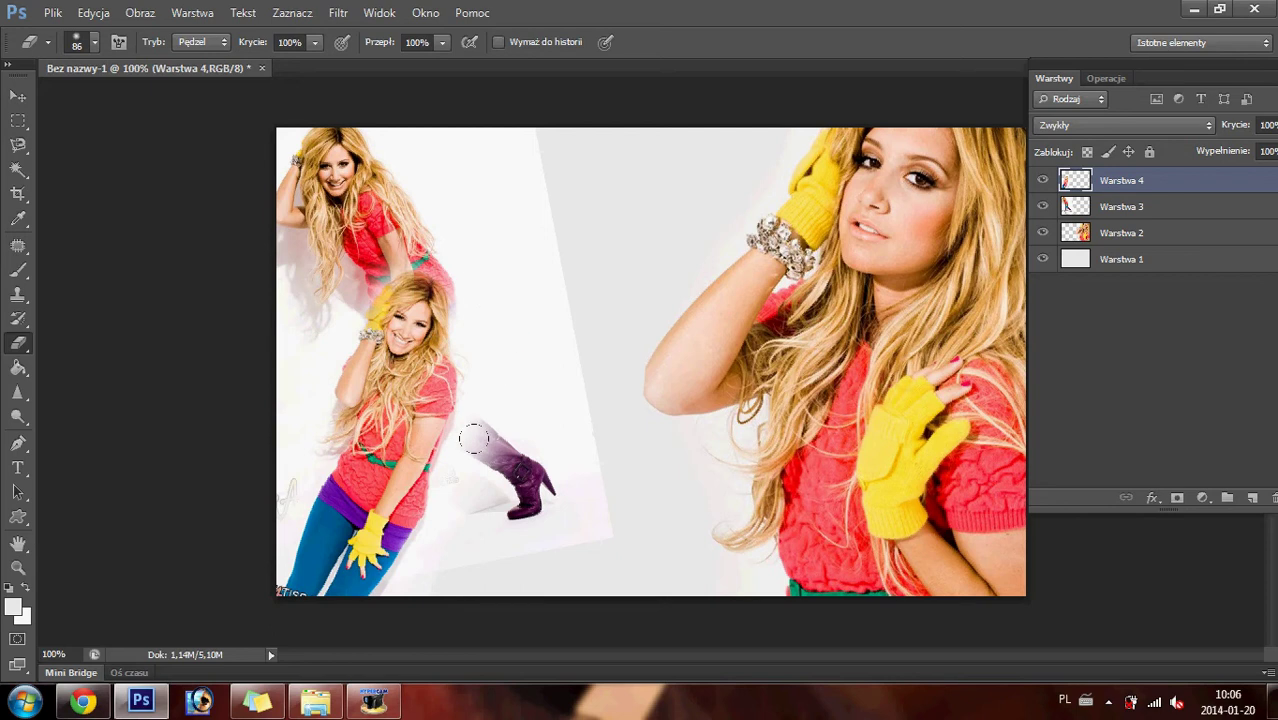
left_click_drag(473, 438, 415, 177)
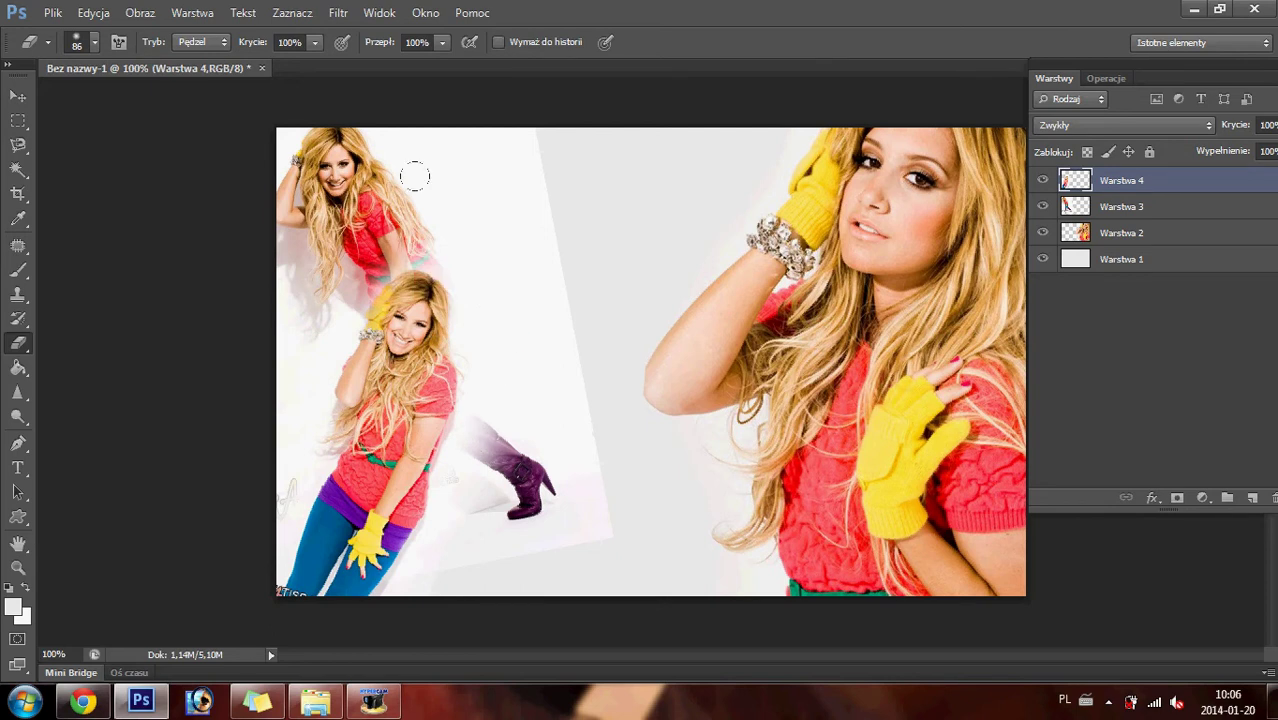
- Resize the Eraser to 33 px and uncover more red shirt and the boot top
left_click(95, 42)
left_click_drag(70, 97, 49, 98)
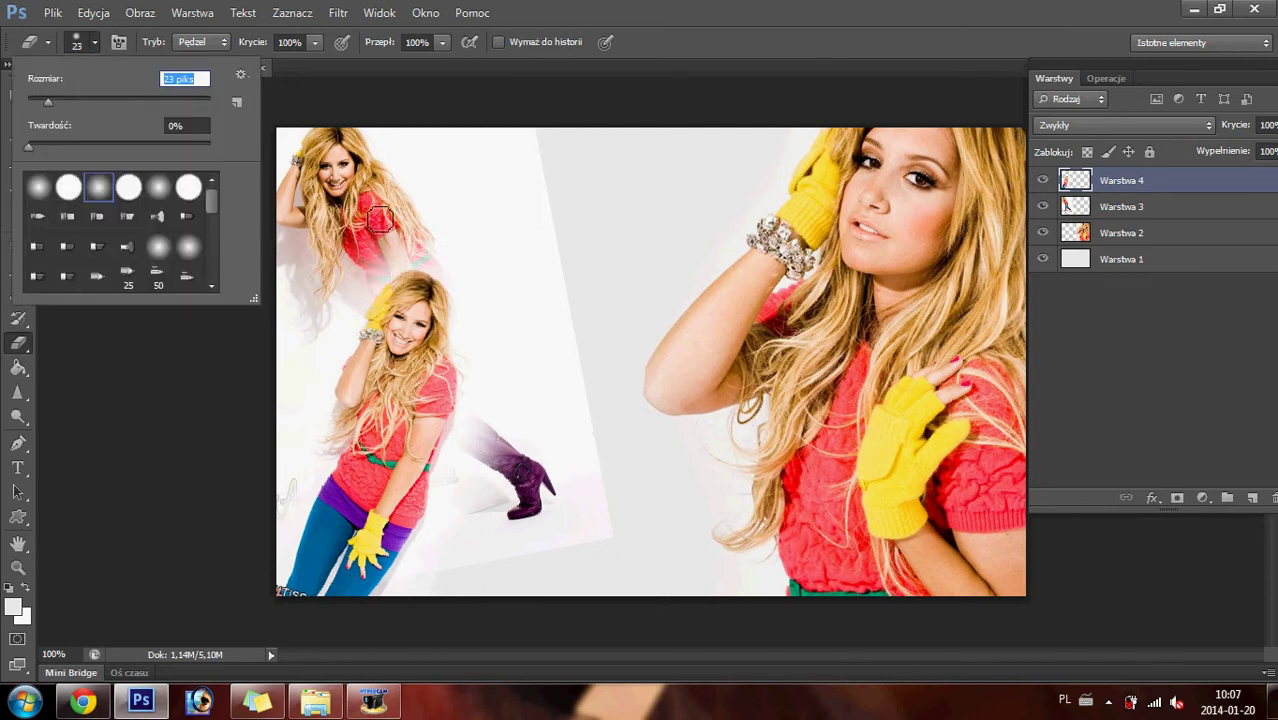
left_click(57, 104)
left_click(261, 50)
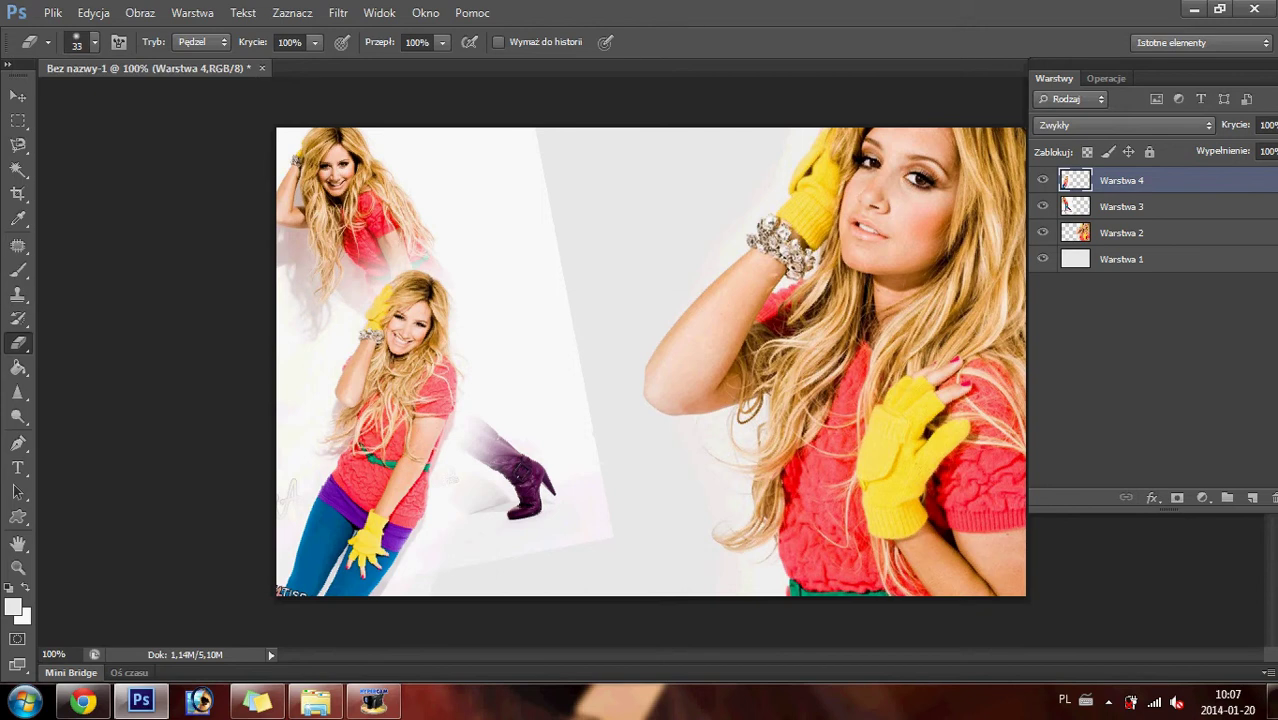
mouse_move(399, 229)
left_mouse_down()
mouse_move(270, 411)
mouse_move(357, 295)
mouse_move(445, 260)
mouse_move(442, 271)
mouse_move(371, 251)
mouse_move(348, 299)
left_mouse_up()
mouse_move(468, 283)
left_mouse_down()
mouse_move(476, 354)
mouse_move(442, 516)
mouse_move(465, 516)
mouse_move(495, 450)
left_mouse_up()
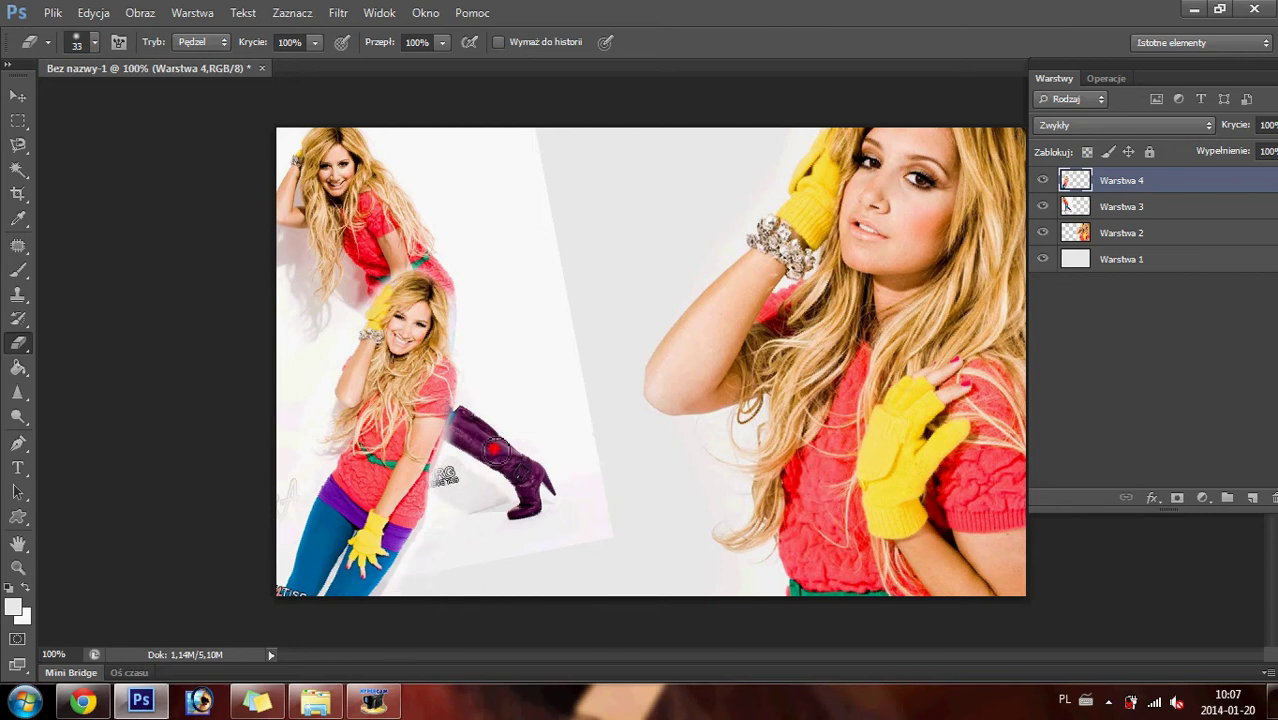
- Switch to another soft brush preset and reveal the left-edge lettering and purple boot
left_click(92, 44)
double_click(70, 187)
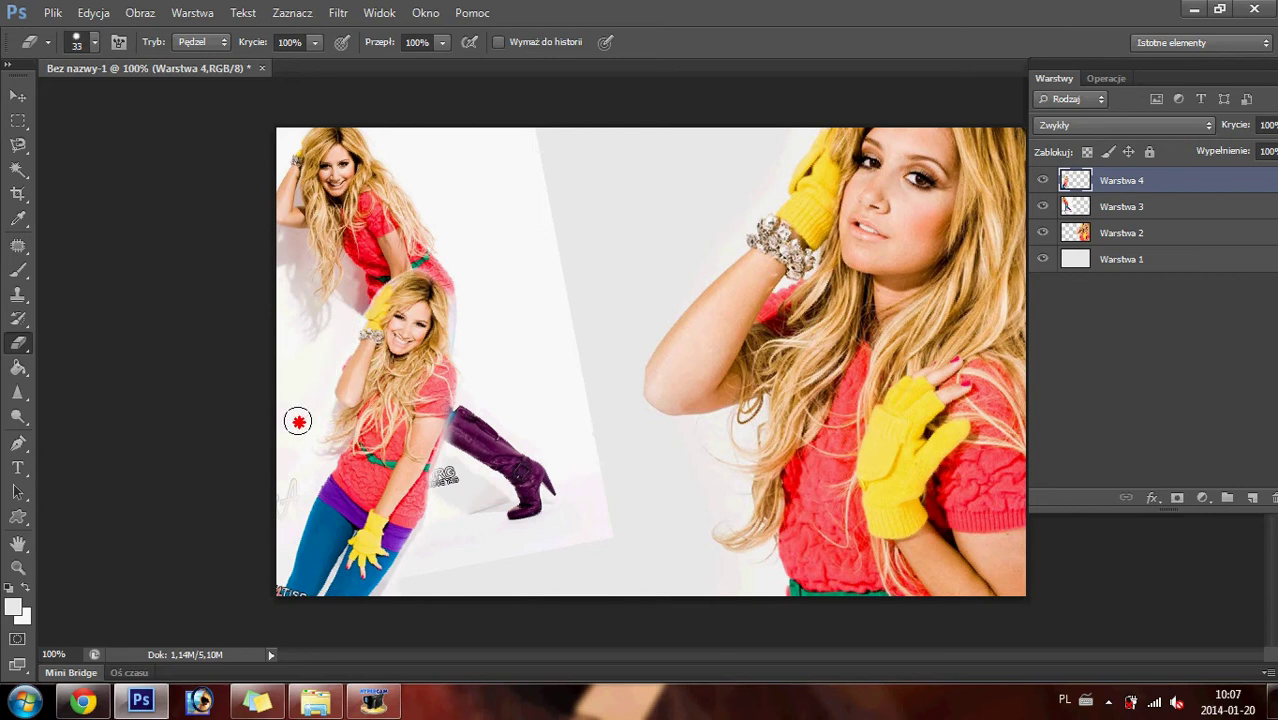
left_click_drag(290, 470, 271, 508)
left_click_drag(299, 458, 267, 569)
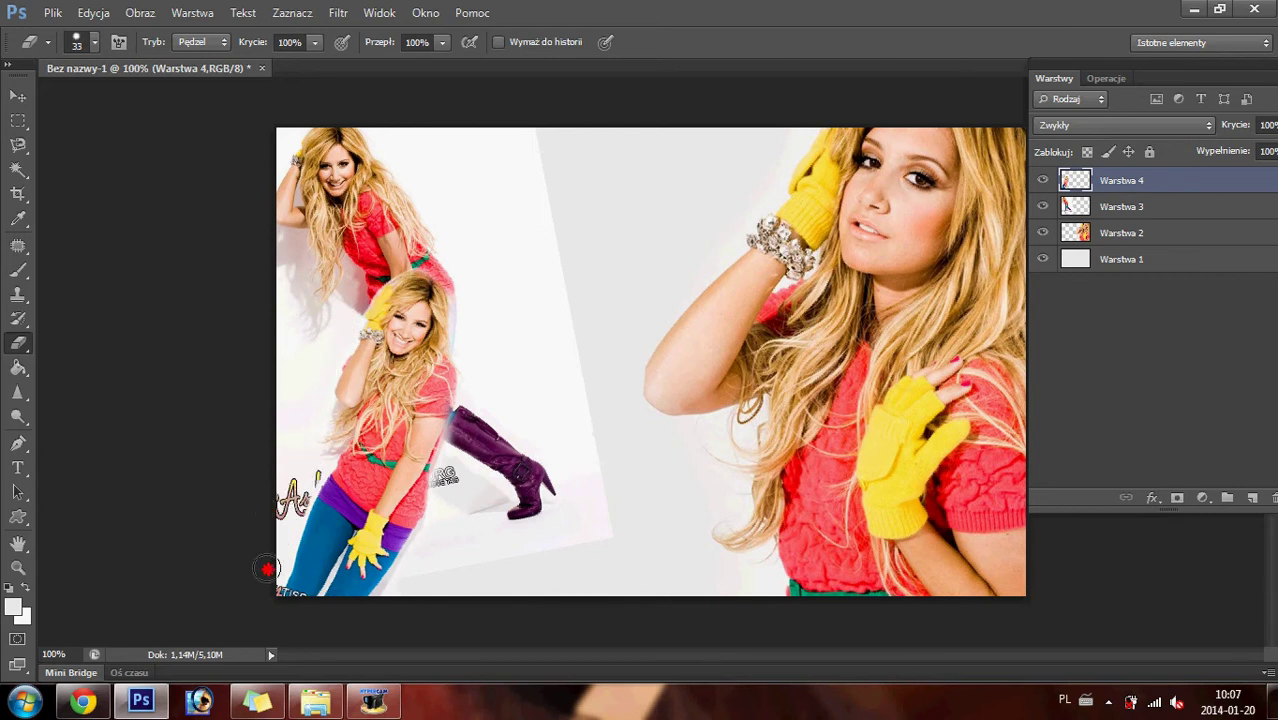
mouse_move(462, 295)
left_mouse_down()
mouse_move(466, 339)
mouse_move(458, 282)
left_mouse_up()
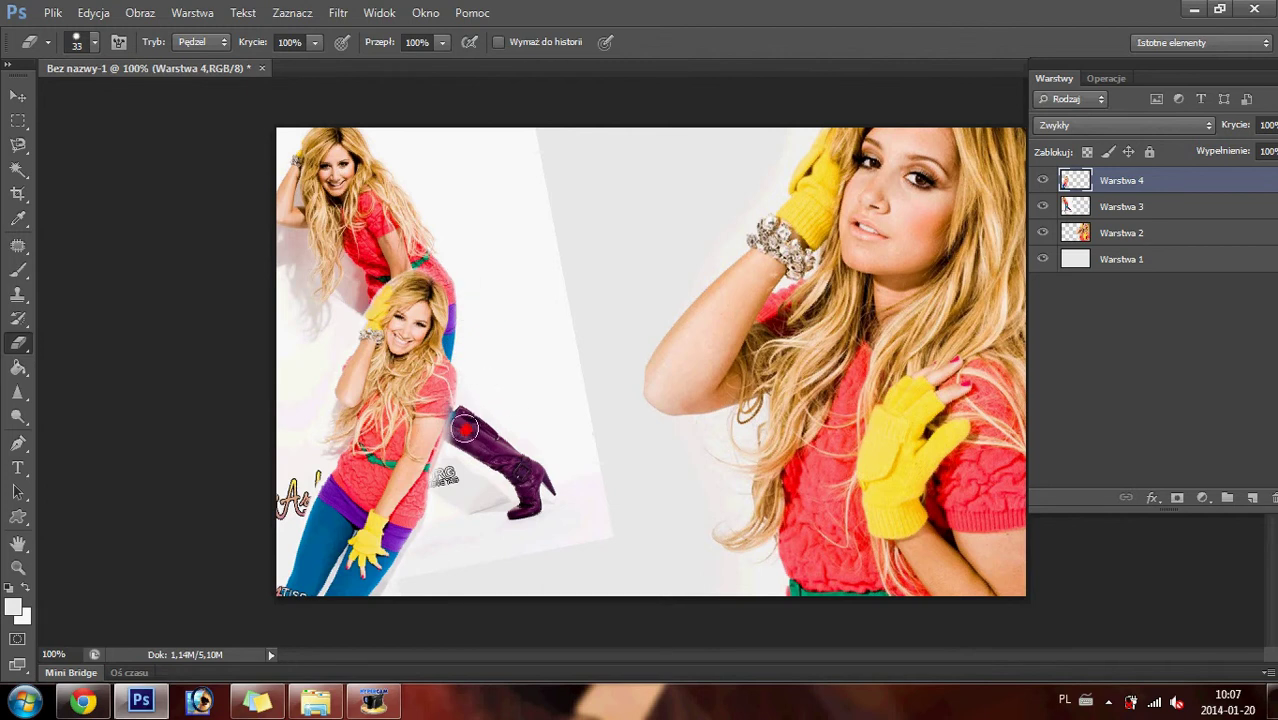
left_click_drag(458, 440, 450, 480)
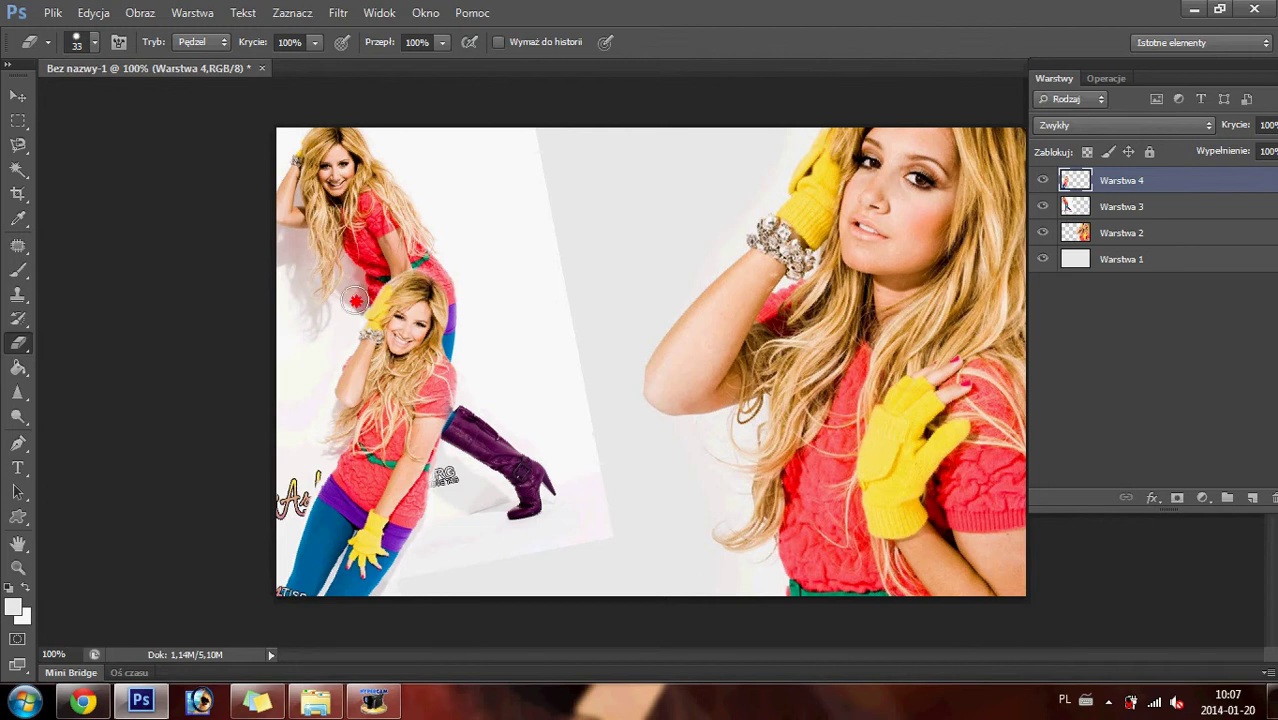
- Close the used photo tabs and open the 1925 thumbnail in a new tab
left_click(83, 701)
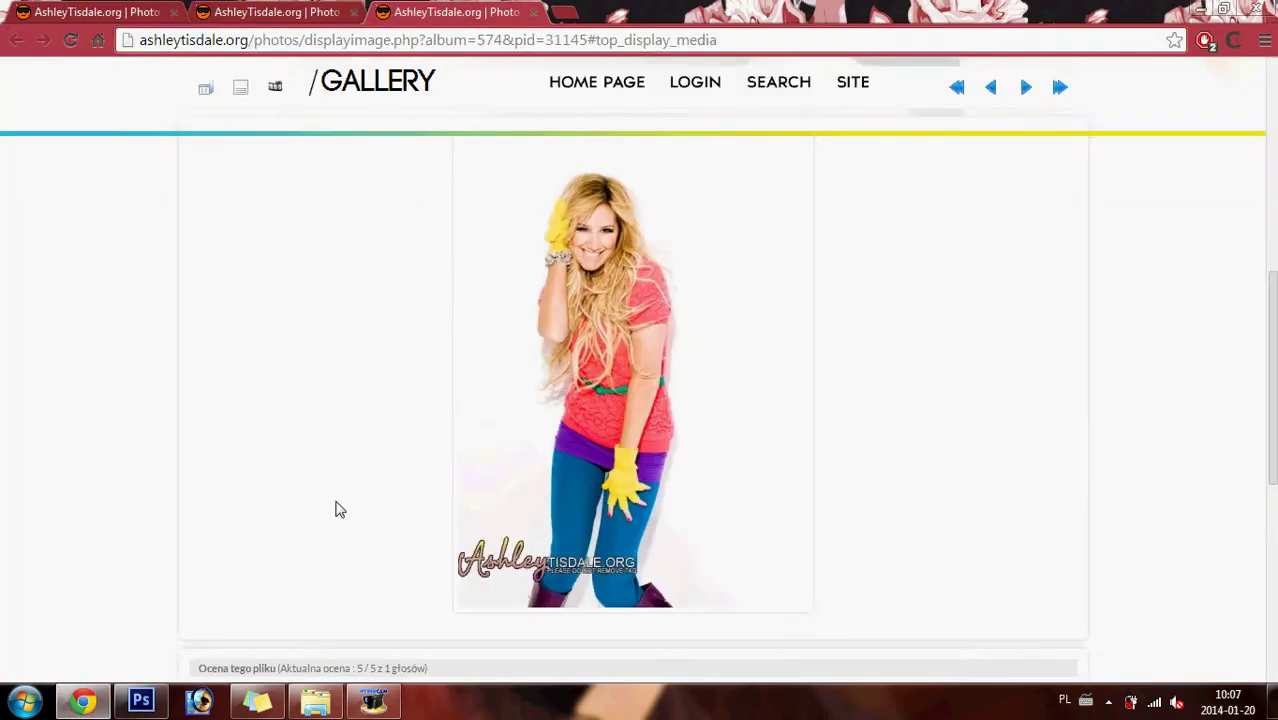
left_click(532, 12)
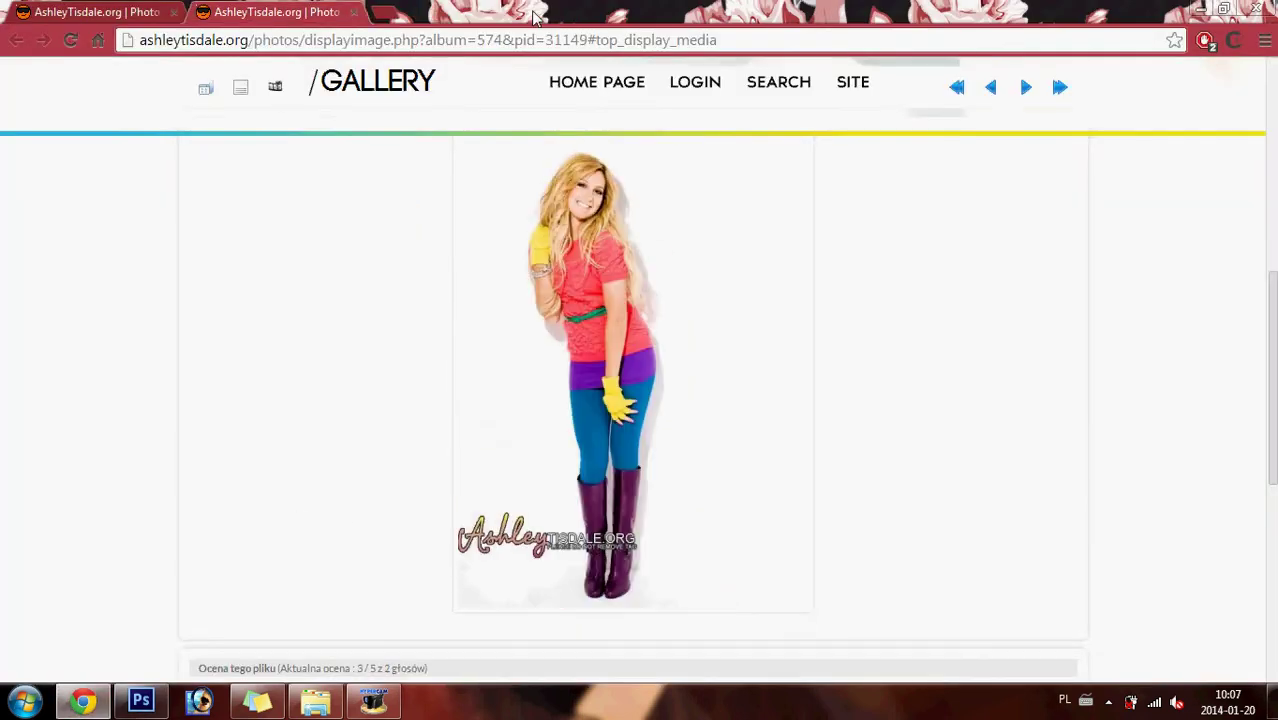
left_click(352, 12)
right_click(982, 230)
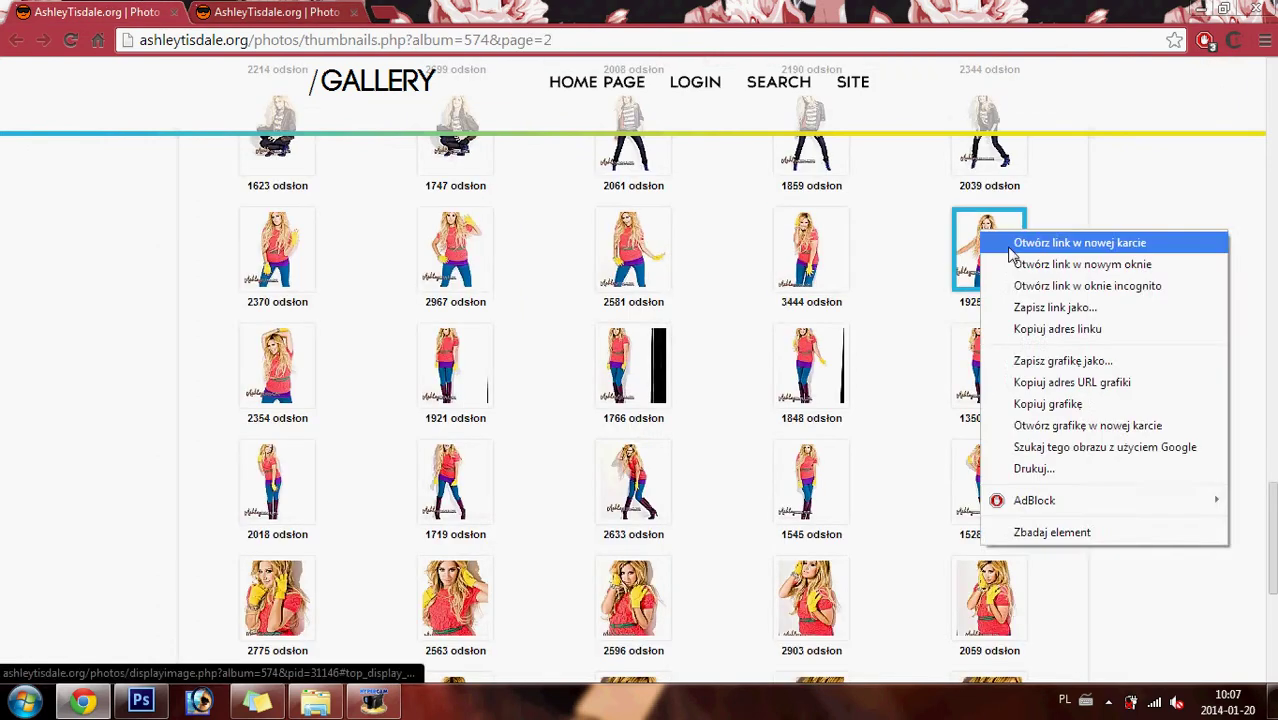
left_click(1010, 245)
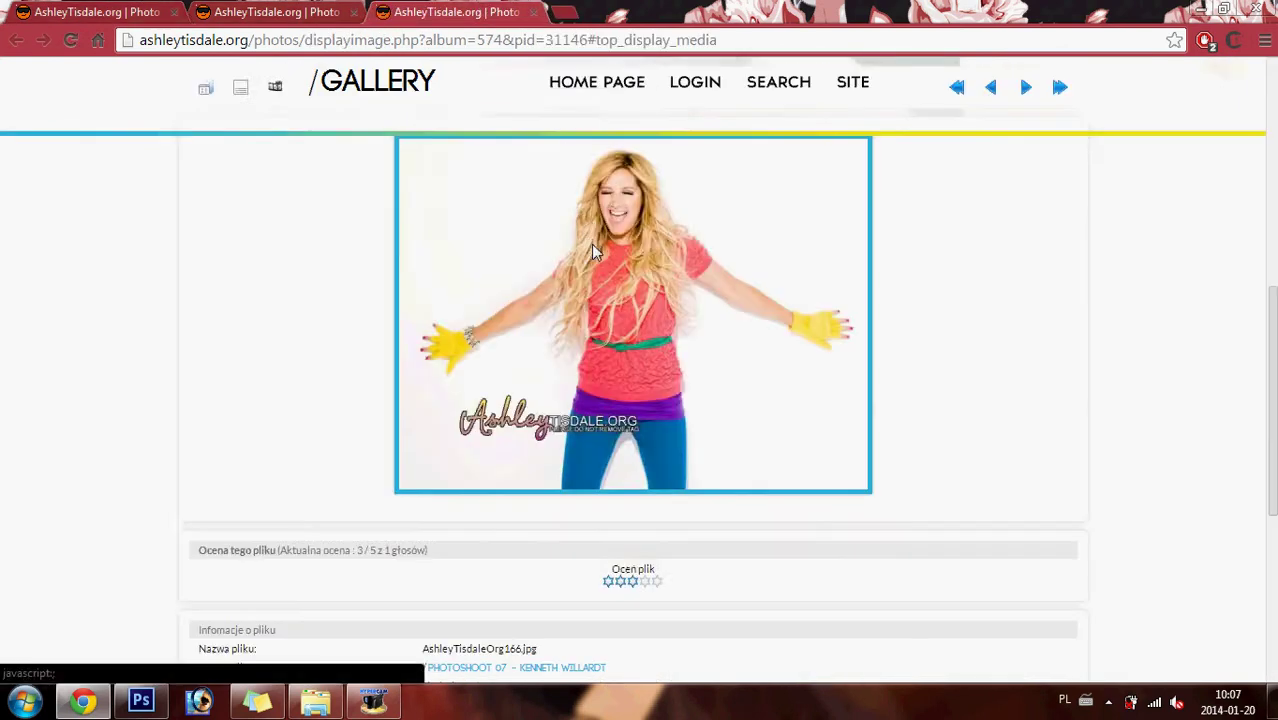
- Copy the full-size arms-outstretched photo and paste it into the Photoshop collage
left_click(591, 246)
right_click(257, 116)
left_click(312, 288)
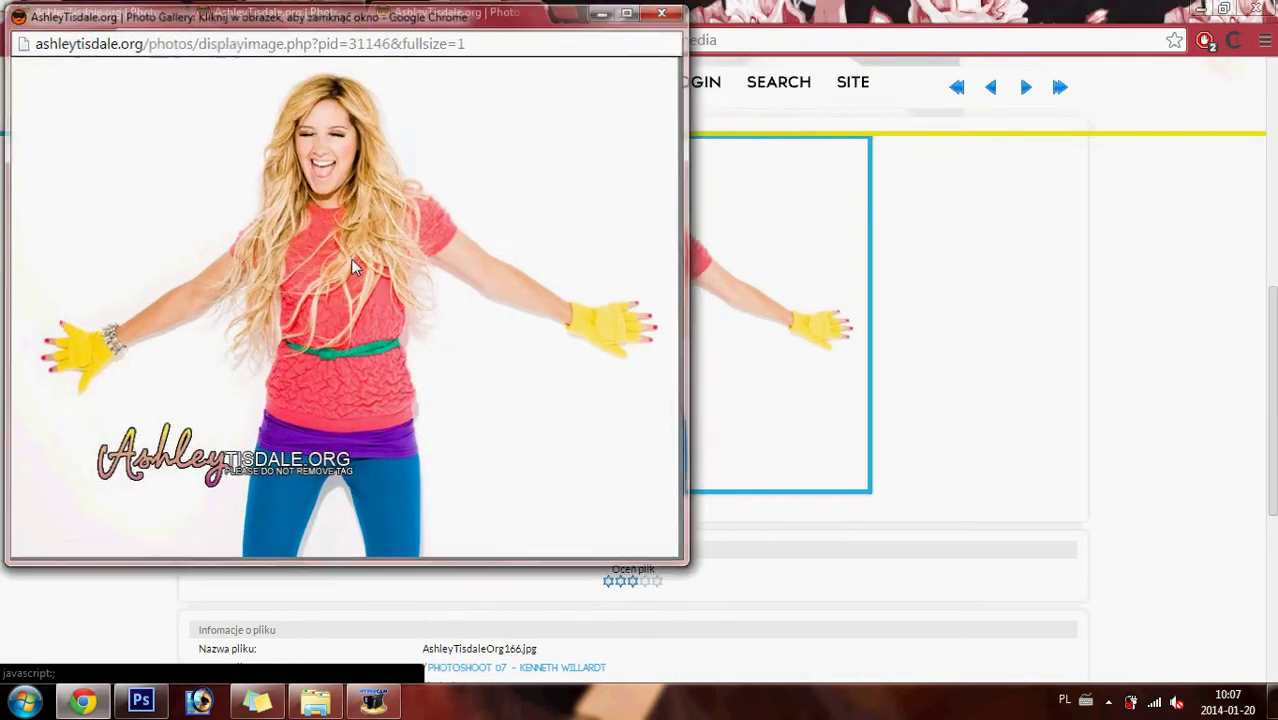
left_click(280, 420)
left_click(141, 700)
key("ctrl+v")
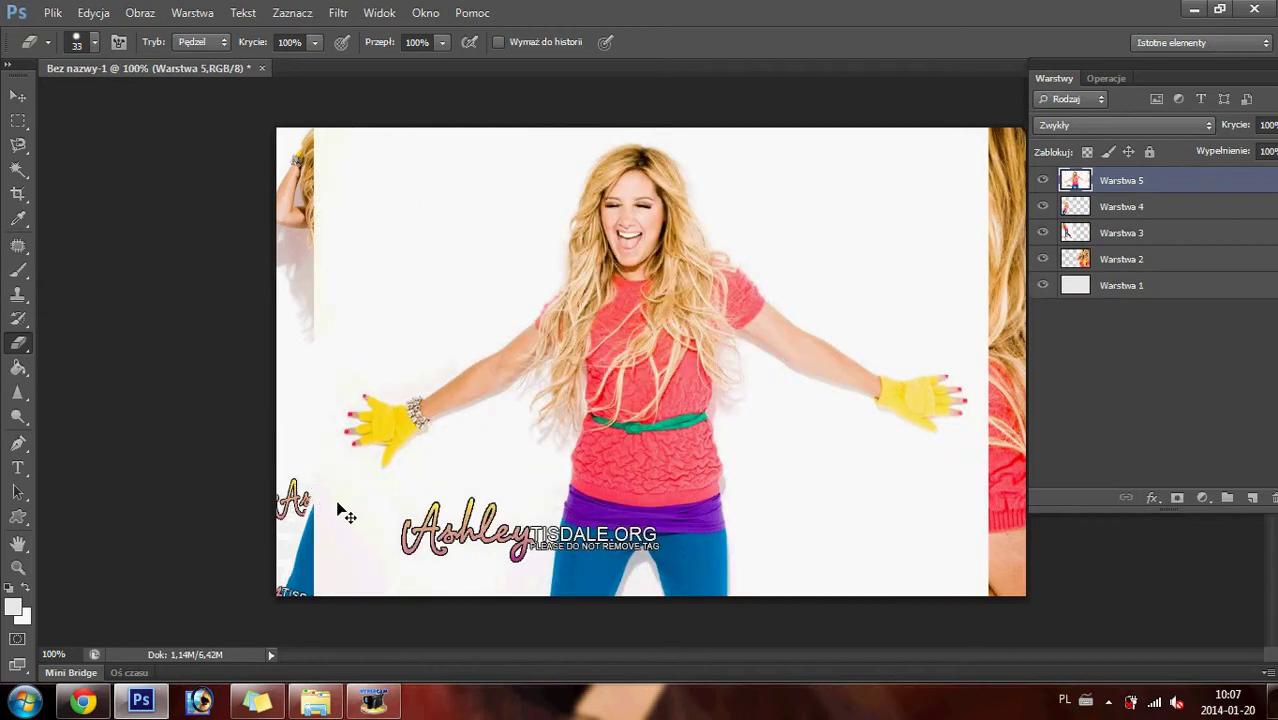
- Shrink the pasted photo to about 56%, tilt it about −9° and place it lower-left
key("ctrl+t")
left_click_drag(317, 128, 613, 356)
left_click_drag(515, 420, 508, 462)
left_click_drag(791, 452, 352, 458)
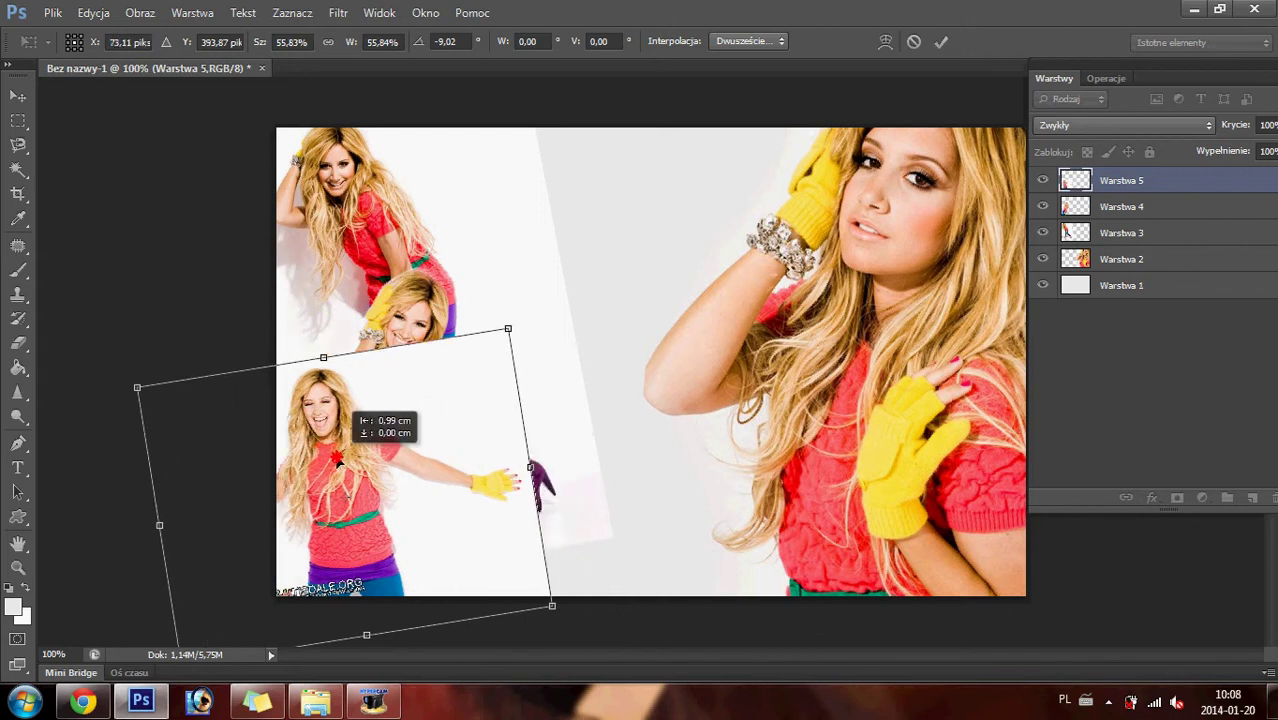
key("Return")
- Try a Quick Selection of the figure's head and arm, then deselect it
key("e")
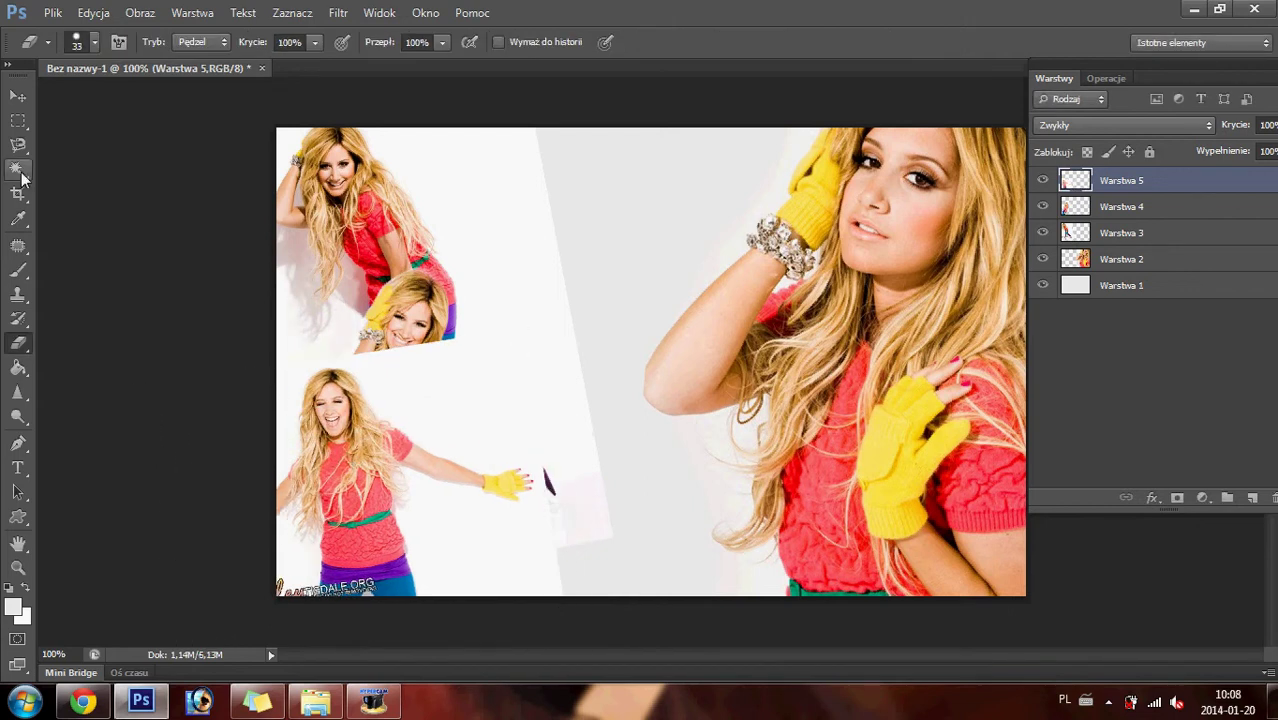
left_click(21, 175)
right_click(21, 175)
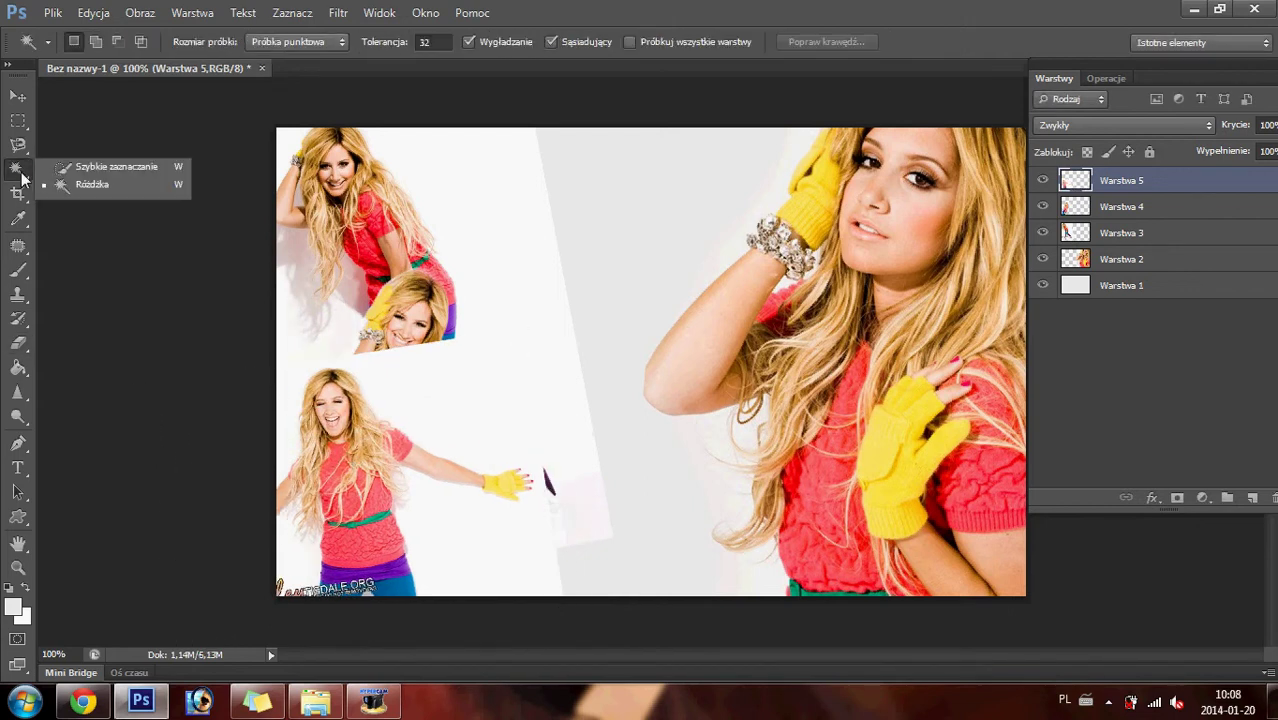
left_click(77, 168)
mouse_move(368, 333)
left_mouse_down()
mouse_move(408, 370)
mouse_move(440, 440)
left_mouse_up()
left_click(20, 120)
key("ctrl+d")
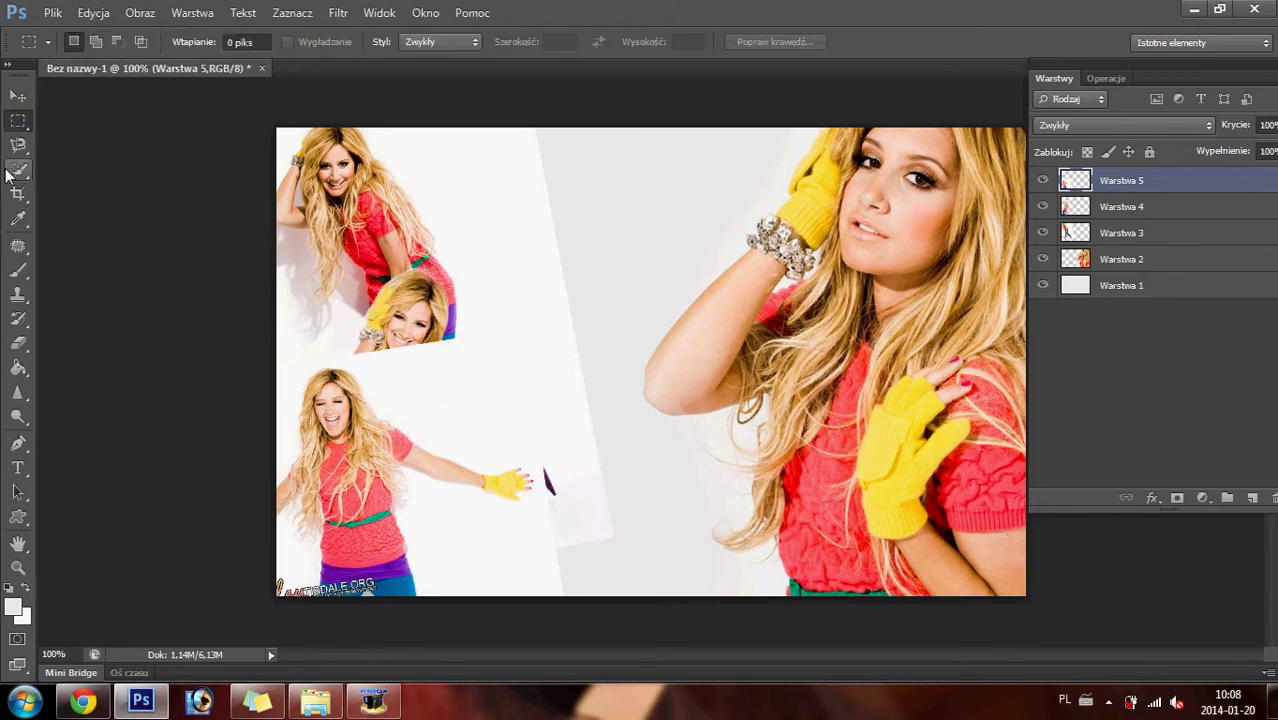
- Magic-wand the lower photo's white background, delete it, and clear the selection
left_click(14, 170)
left_click(90, 184)
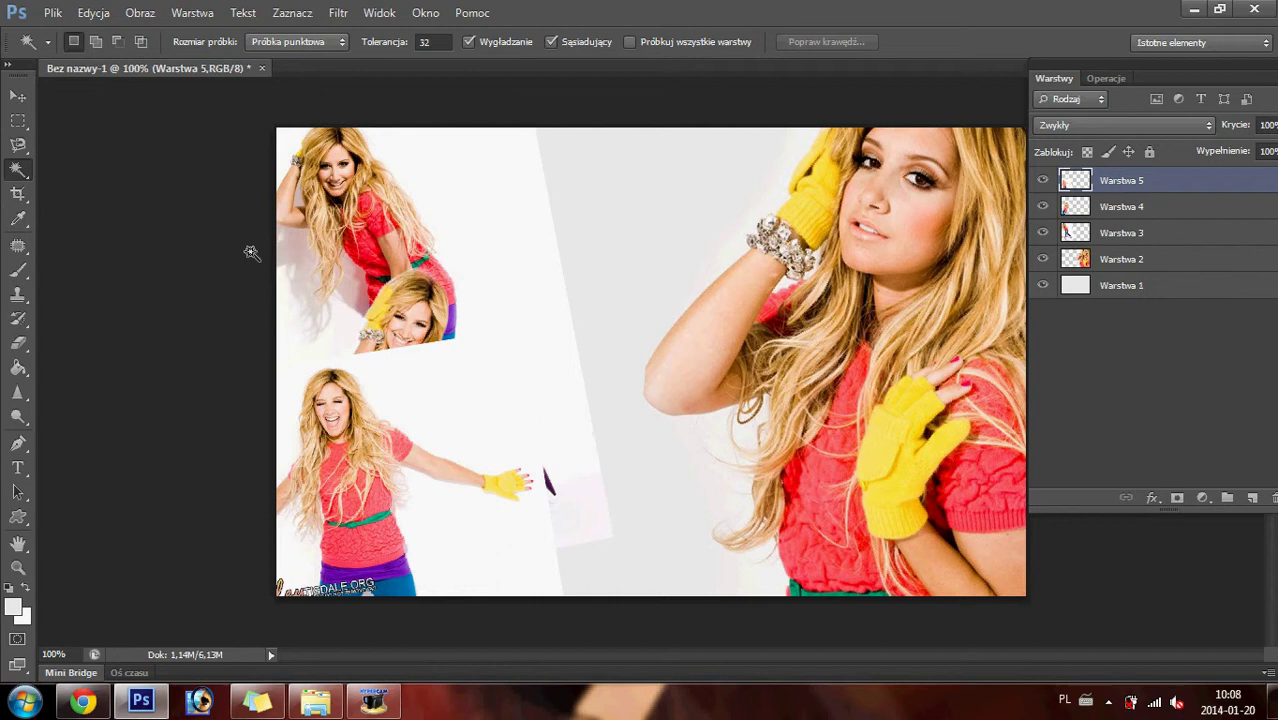
left_click(404, 385)
key("Delete")
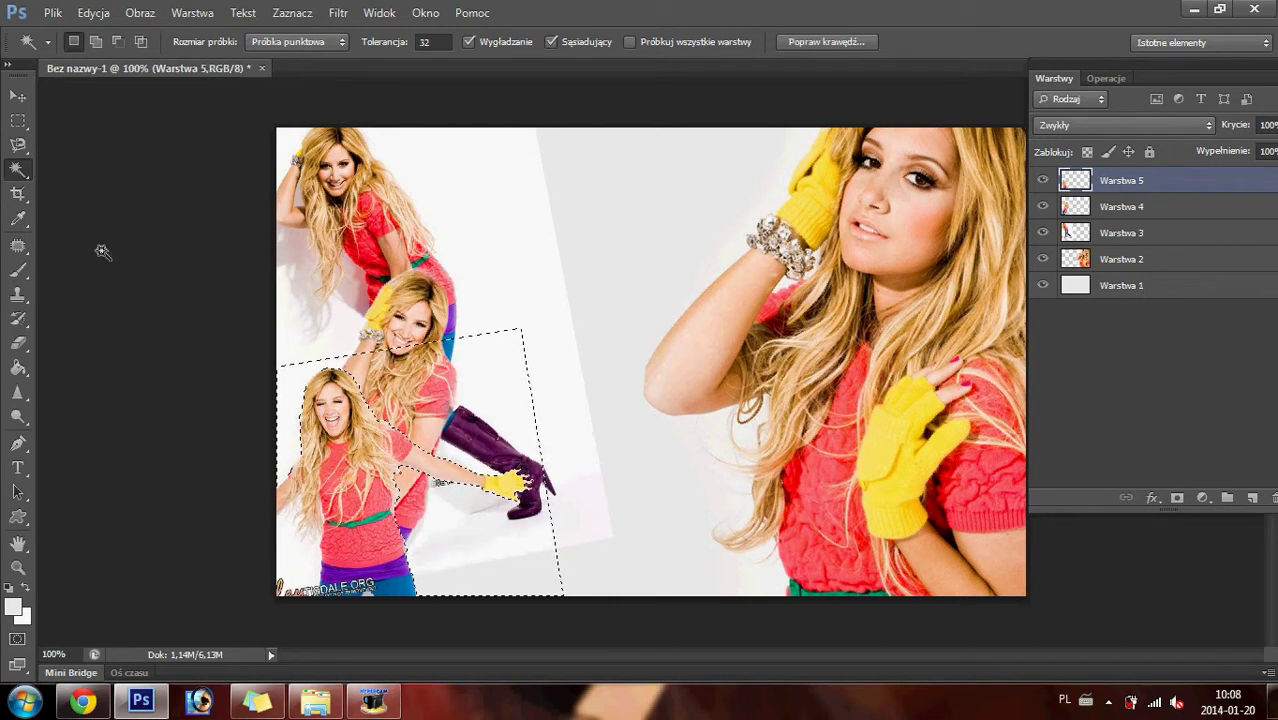
left_click(18, 120)
left_click(18, 169)
left_click(305, 575)
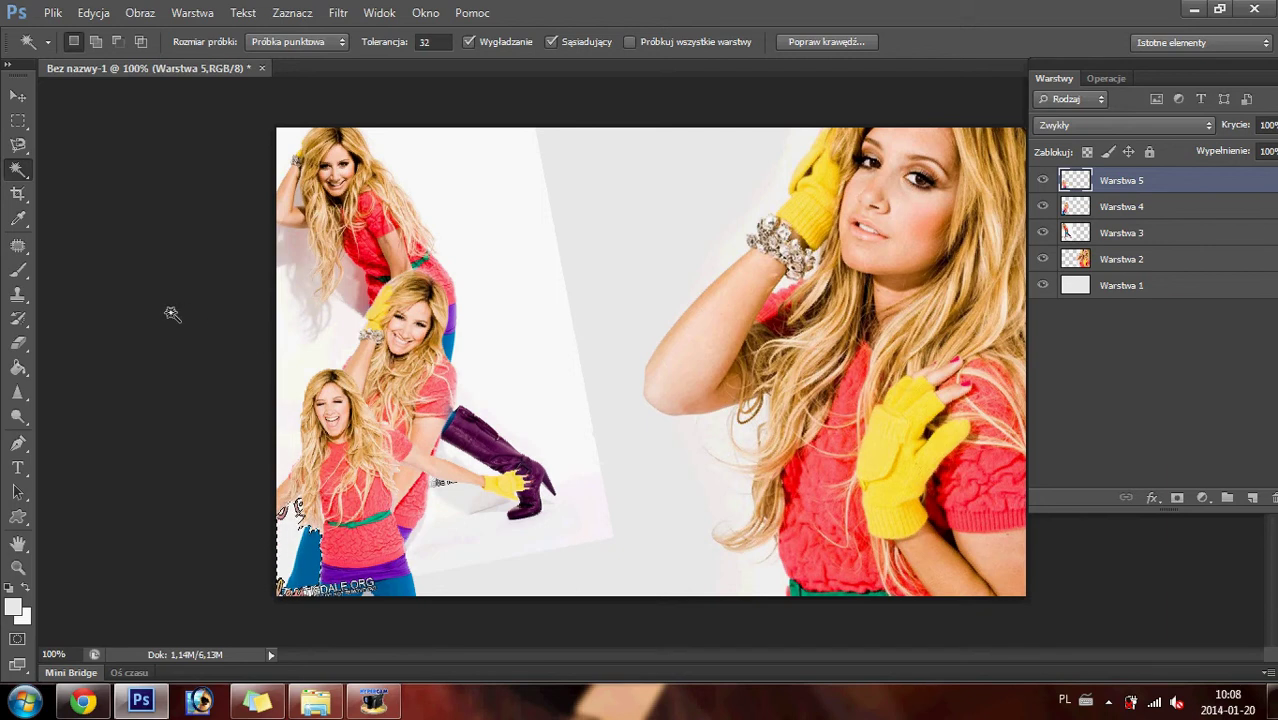
left_click(18, 122)
left_click(134, 272)
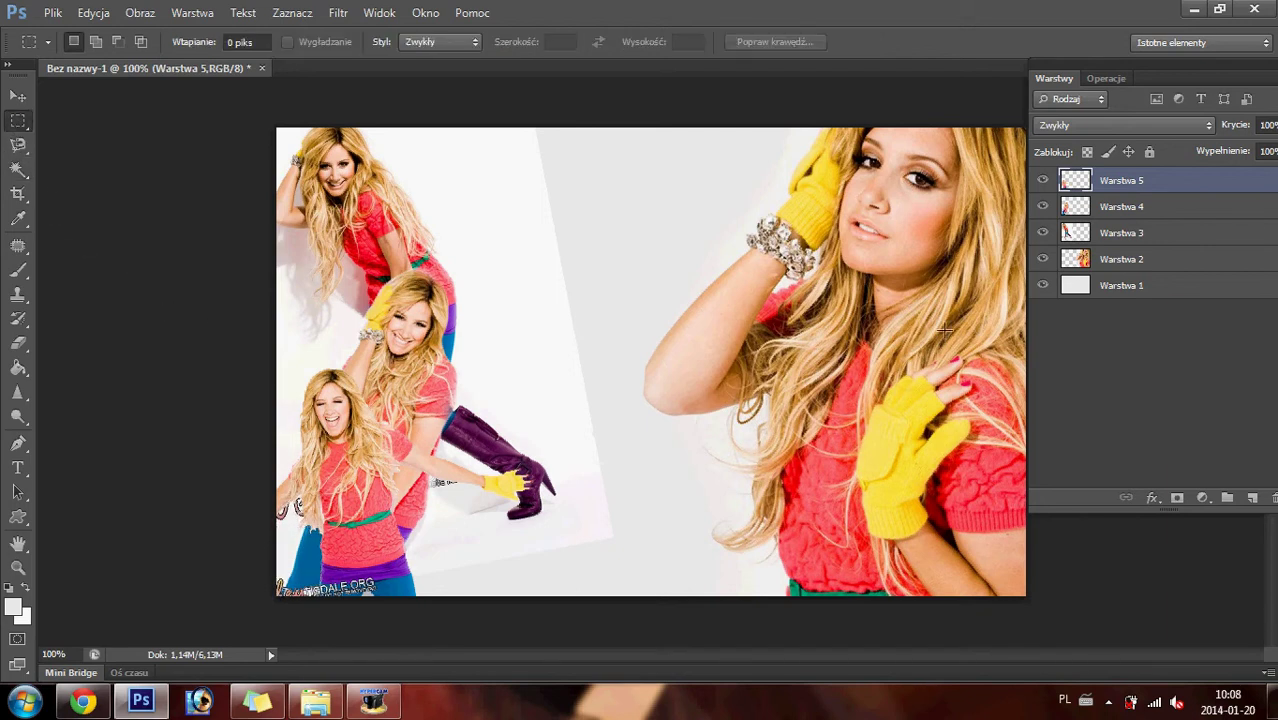
- On Warstwa 3, erase stray dark marks and leftover grey with a soft round eraser
left_click(1127, 240)
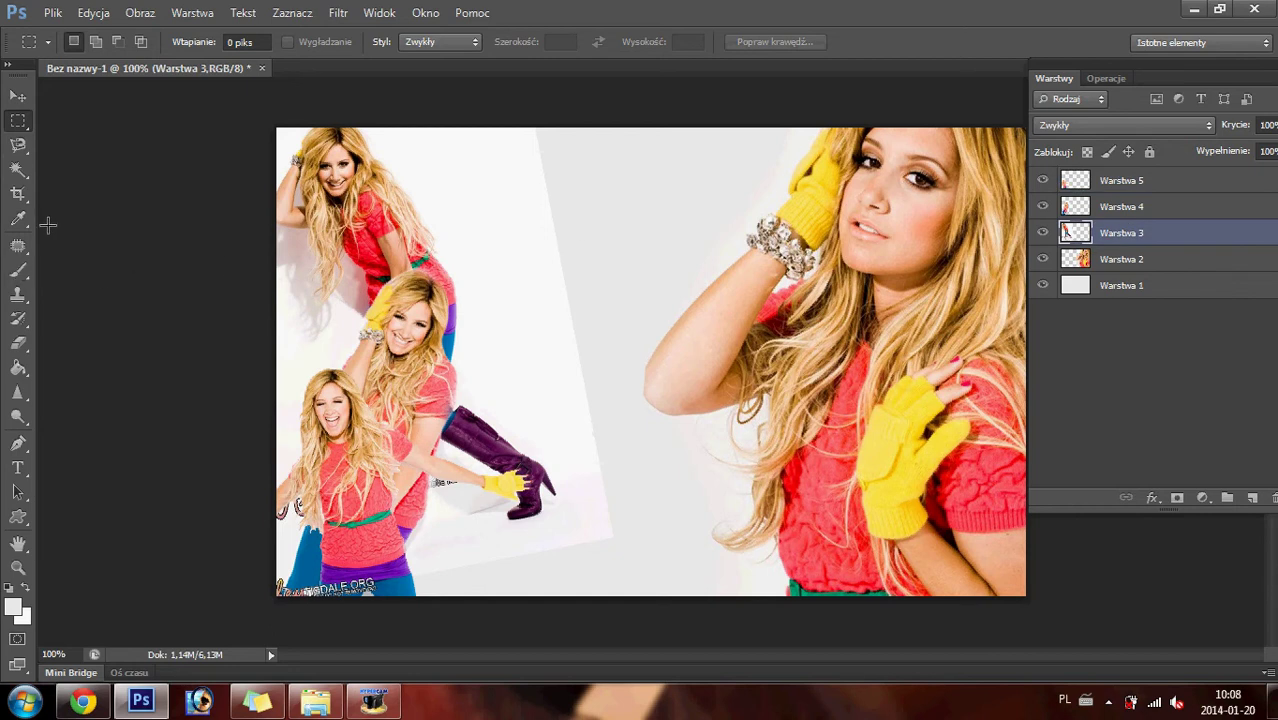
left_click(18, 345)
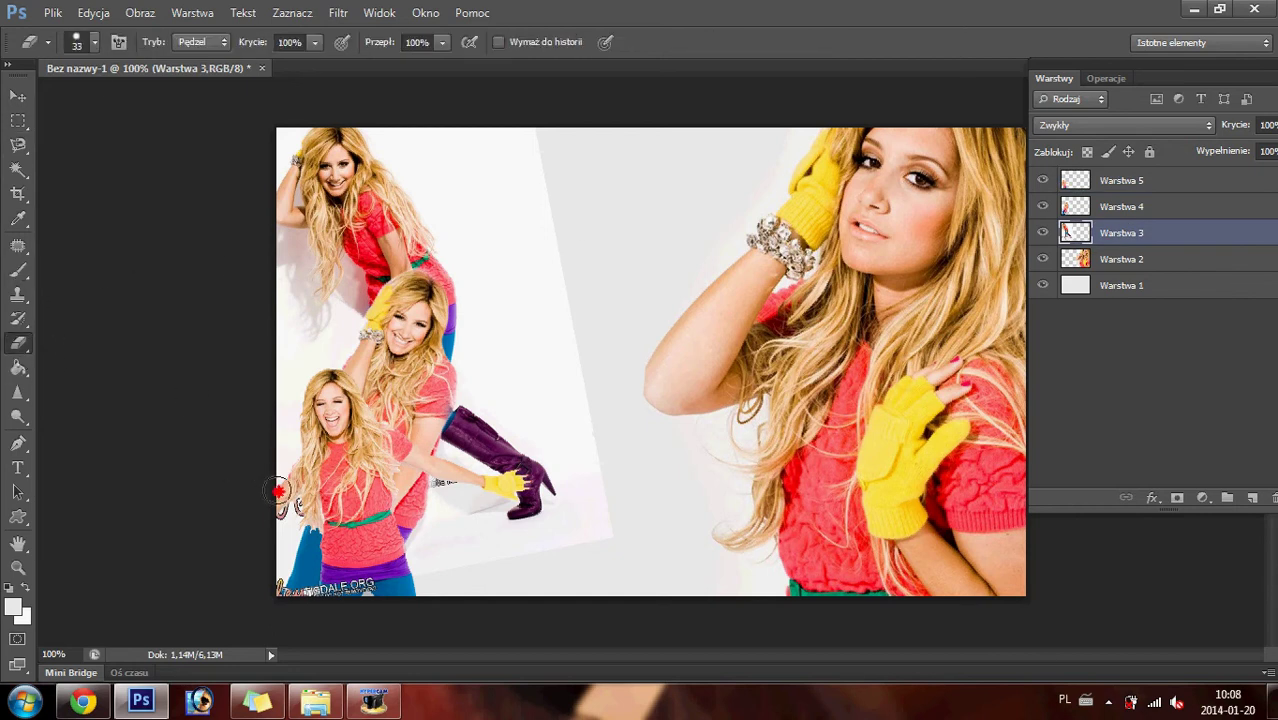
mouse_move(279, 491)
left_mouse_down()
mouse_move(288, 522)
mouse_move(271, 591)
left_mouse_up()
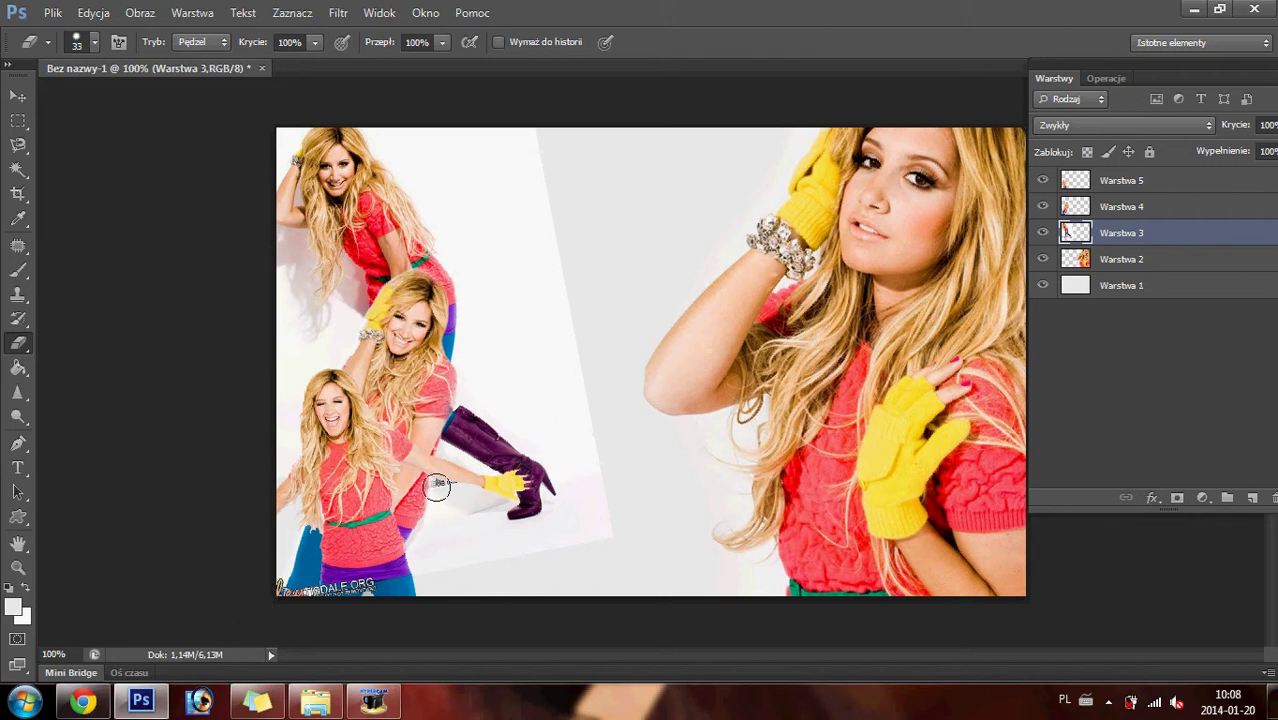
left_click(95, 43)
left_click(158, 188)
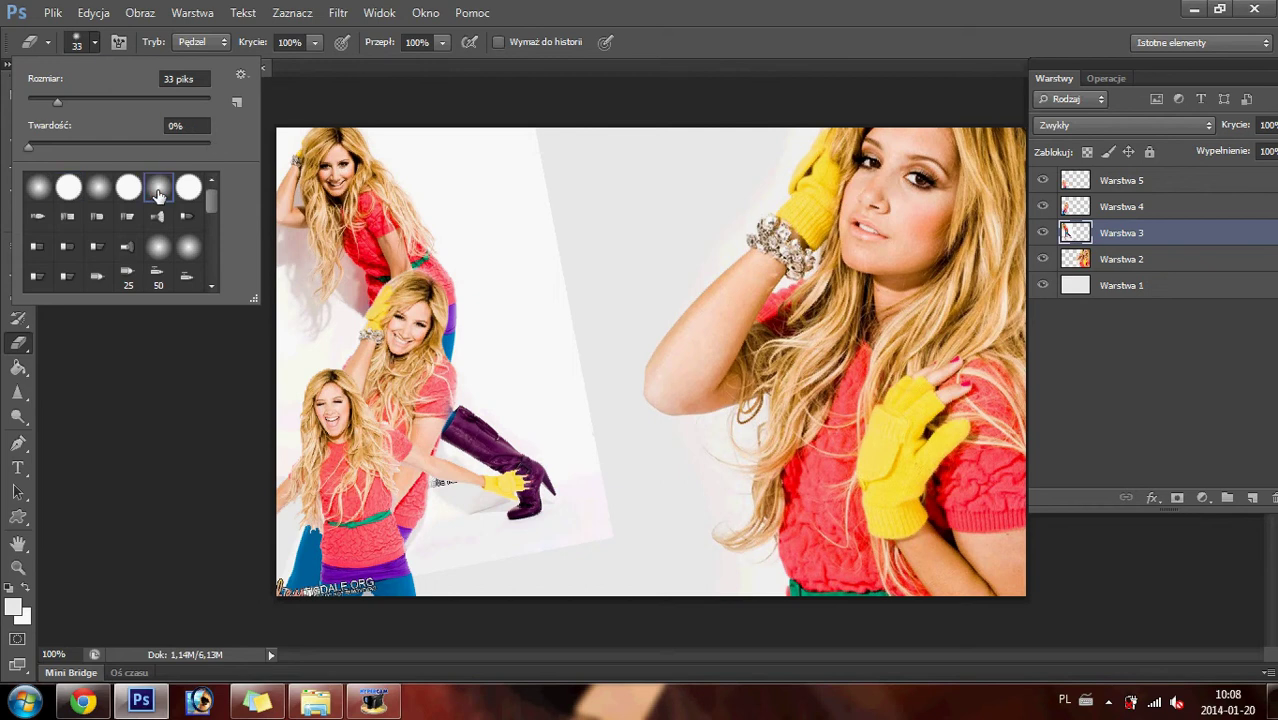
left_click(544, 94)
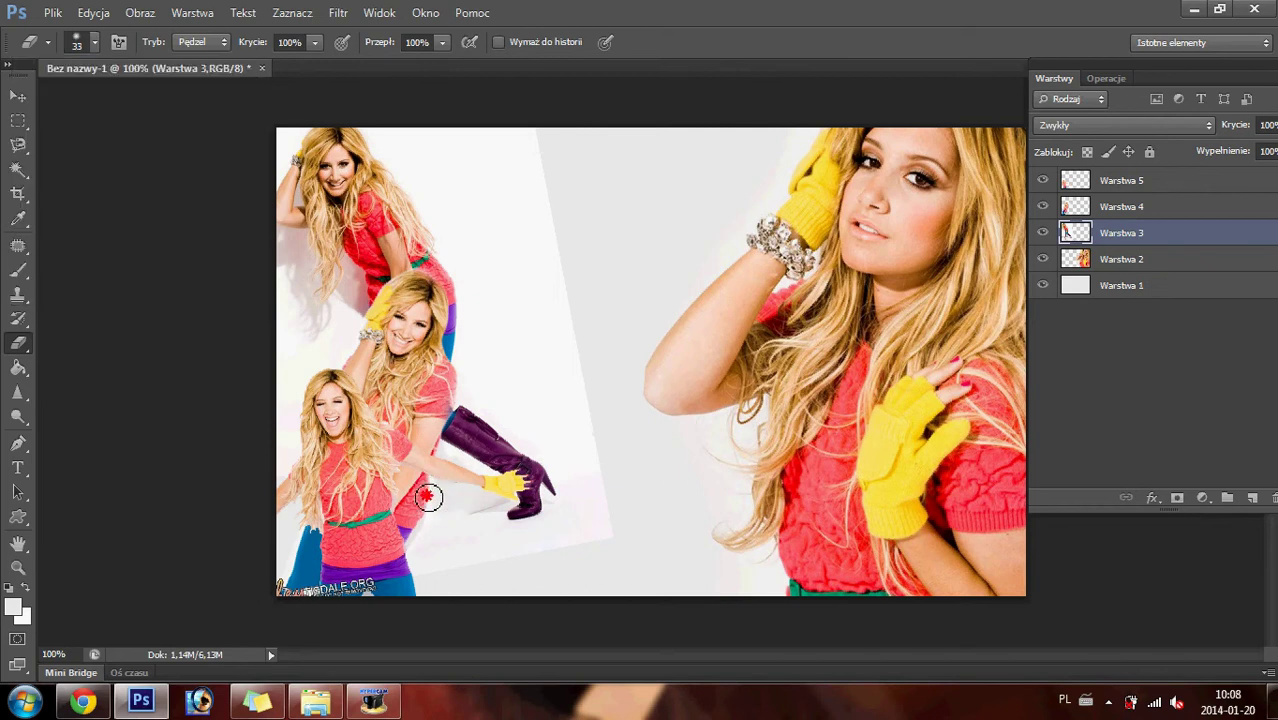
mouse_move(443, 508)
left_mouse_down()
mouse_move(449, 520)
mouse_move(600, 517)
left_mouse_up()
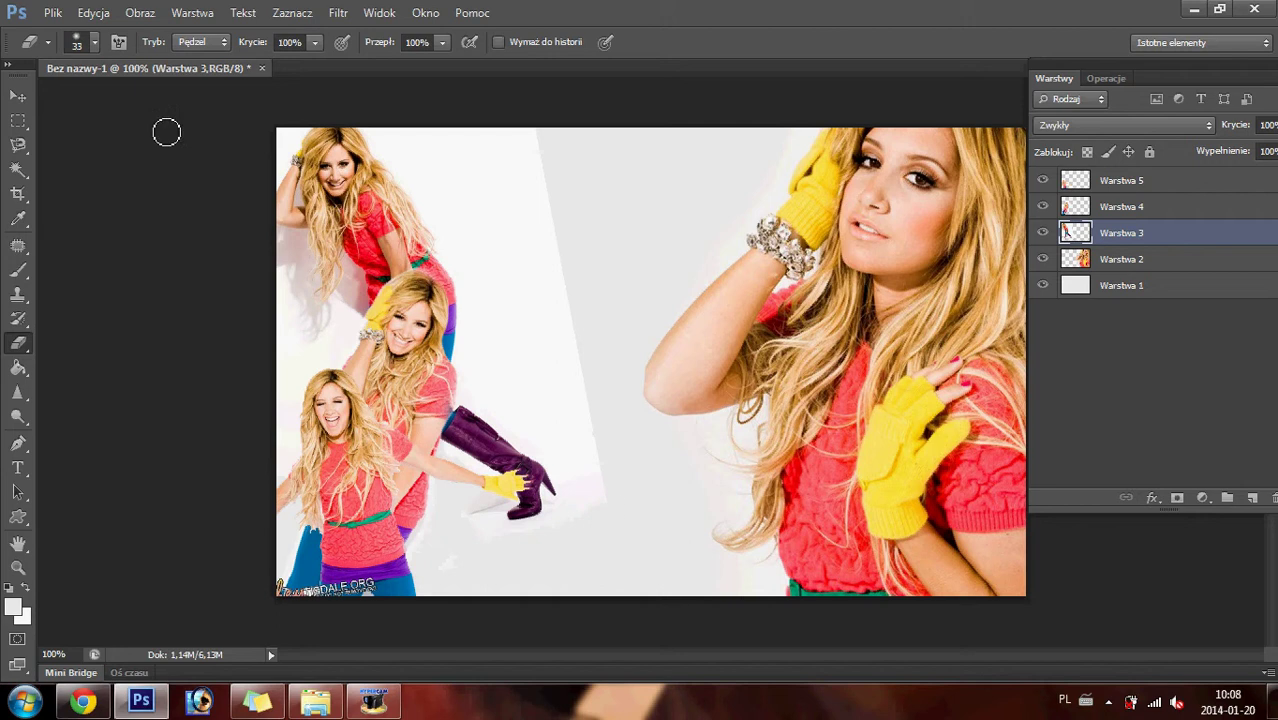
- Enlarge the eraser to 121 px and erase the rotated photo's grey diagonal edge
left_click(96, 48)
left_click_drag(128, 99, 150, 99)
left_click(472, 12)
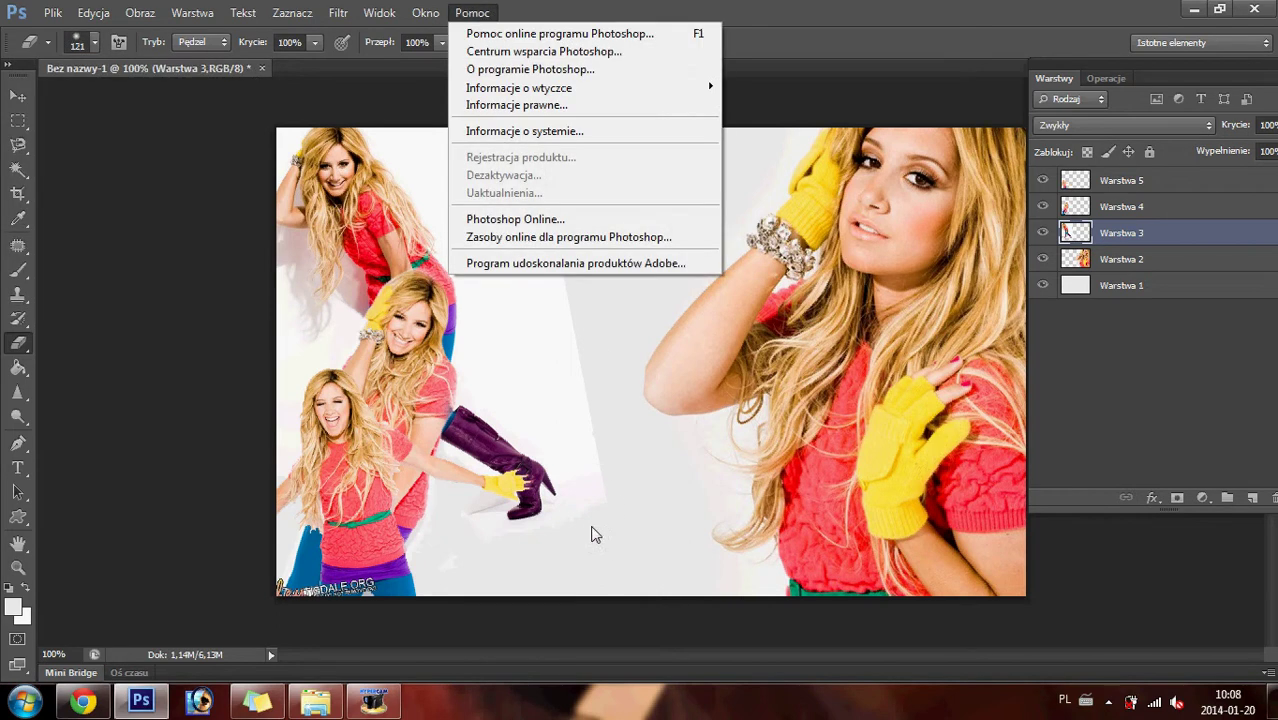
key("Escape")
mouse_move(572, 515)
left_mouse_down()
mouse_move(470, 90)
mouse_move(492, 561)
left_mouse_up()
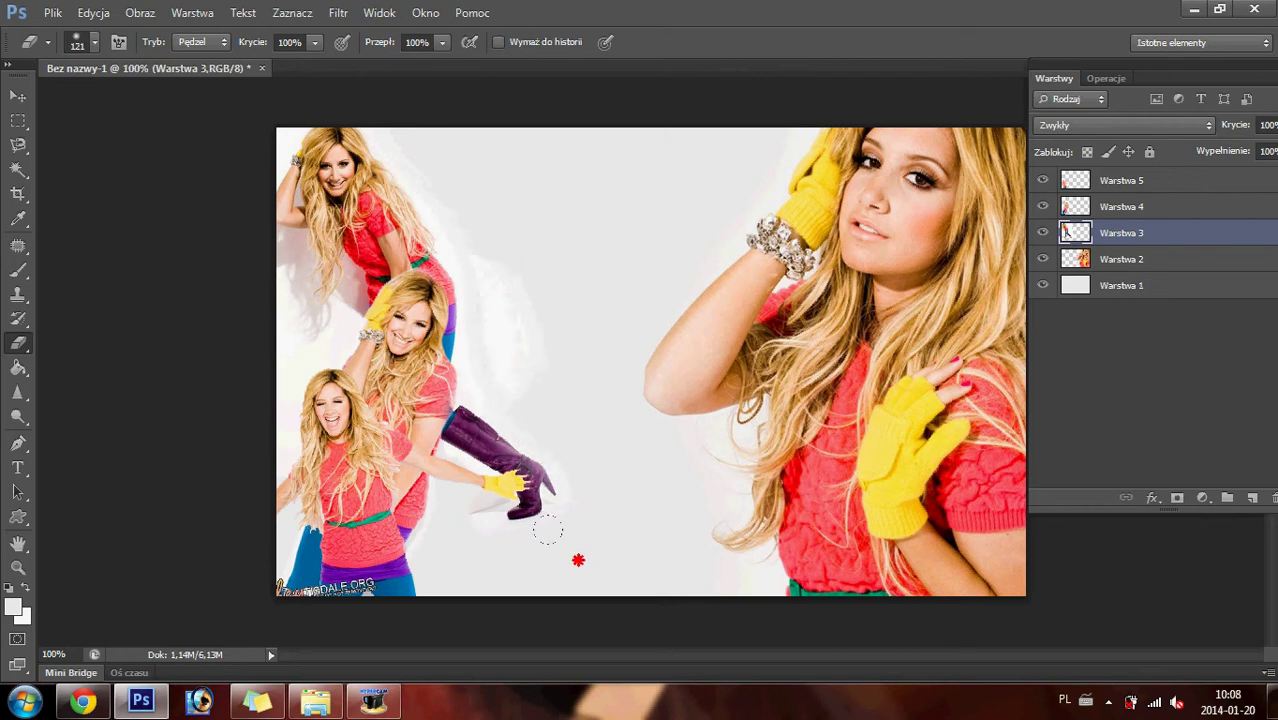
left_click(235, 381)
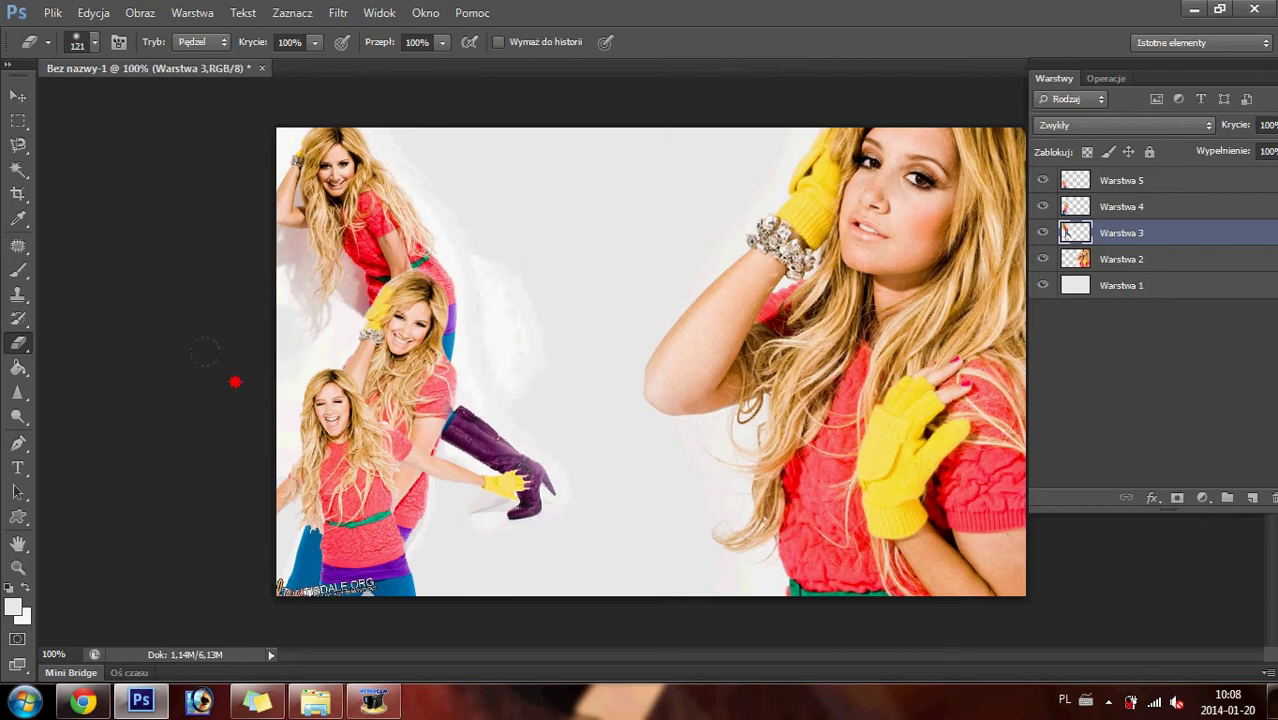
- On Warstwa 5, erase leftovers along the lower figure's jeans with a 19 px eraser
left_click(1107, 180)
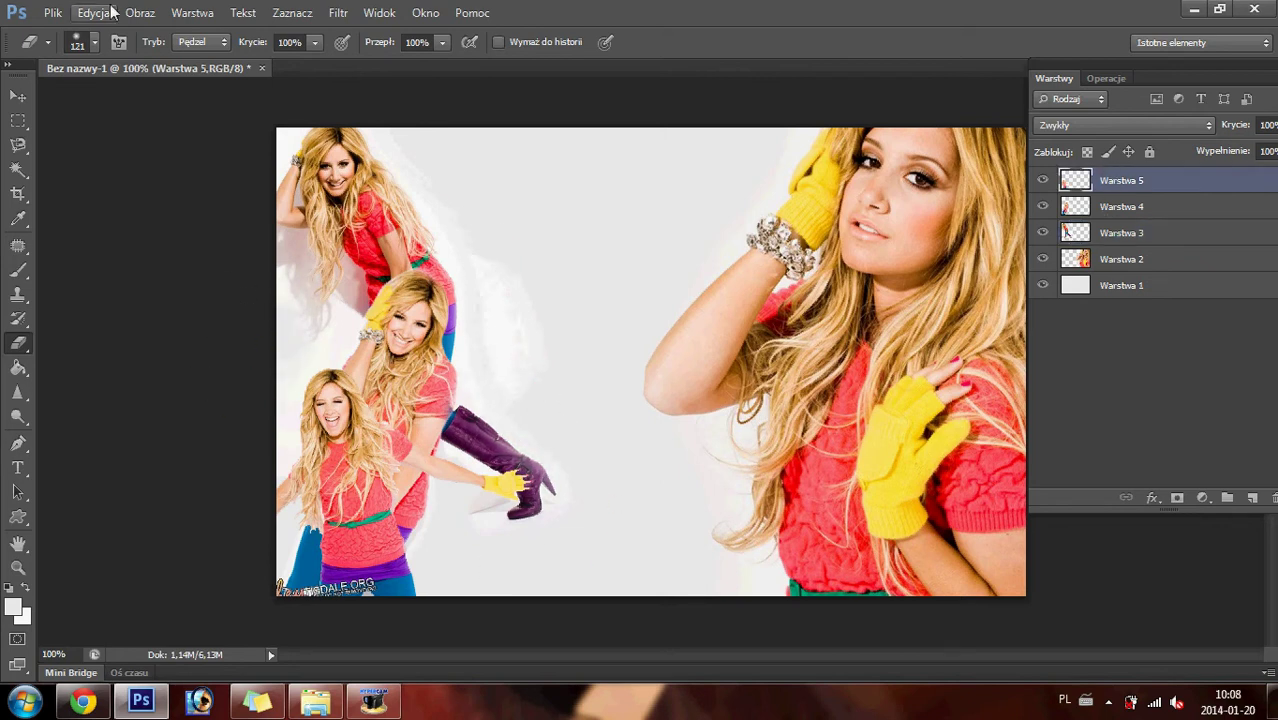
left_click(94, 42)
left_click_drag(62, 101, 43, 101)
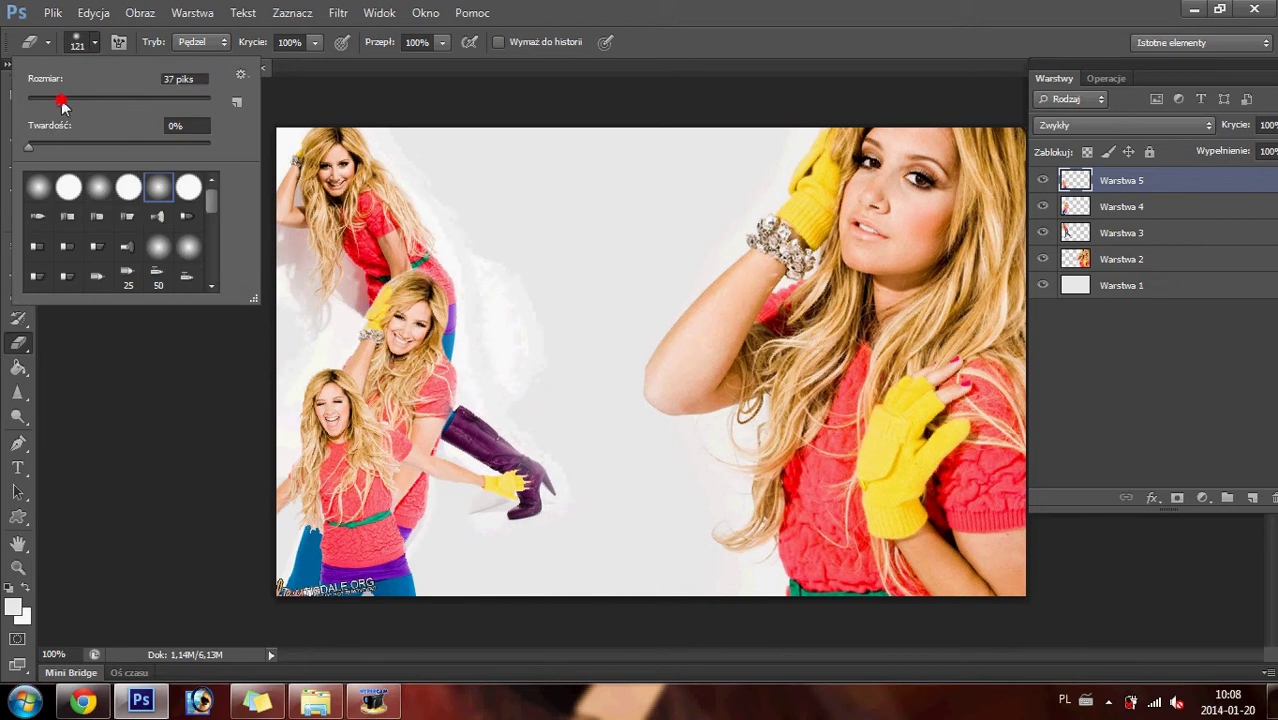
left_click(310, 542)
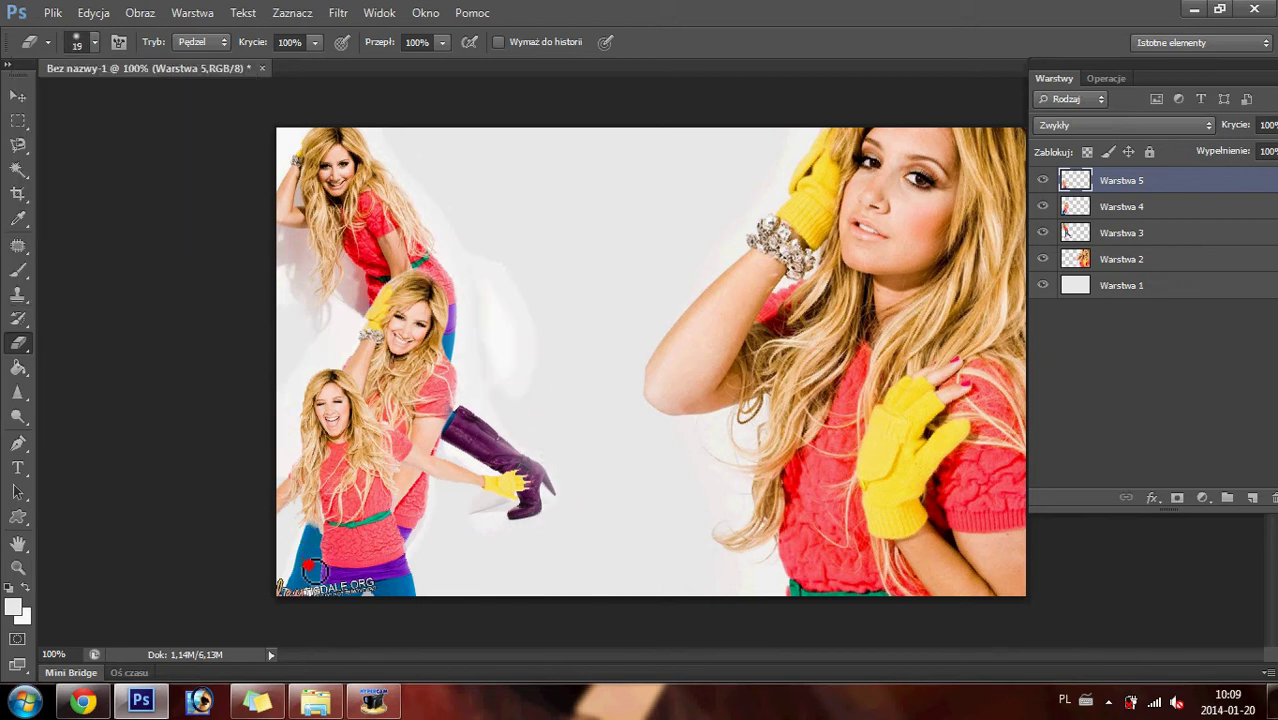
mouse_move(313, 571)
left_mouse_down()
mouse_move(317, 540)
mouse_move(317, 594)
mouse_move(290, 595)
mouse_move(322, 611)
mouse_move(305, 607)
left_mouse_up()
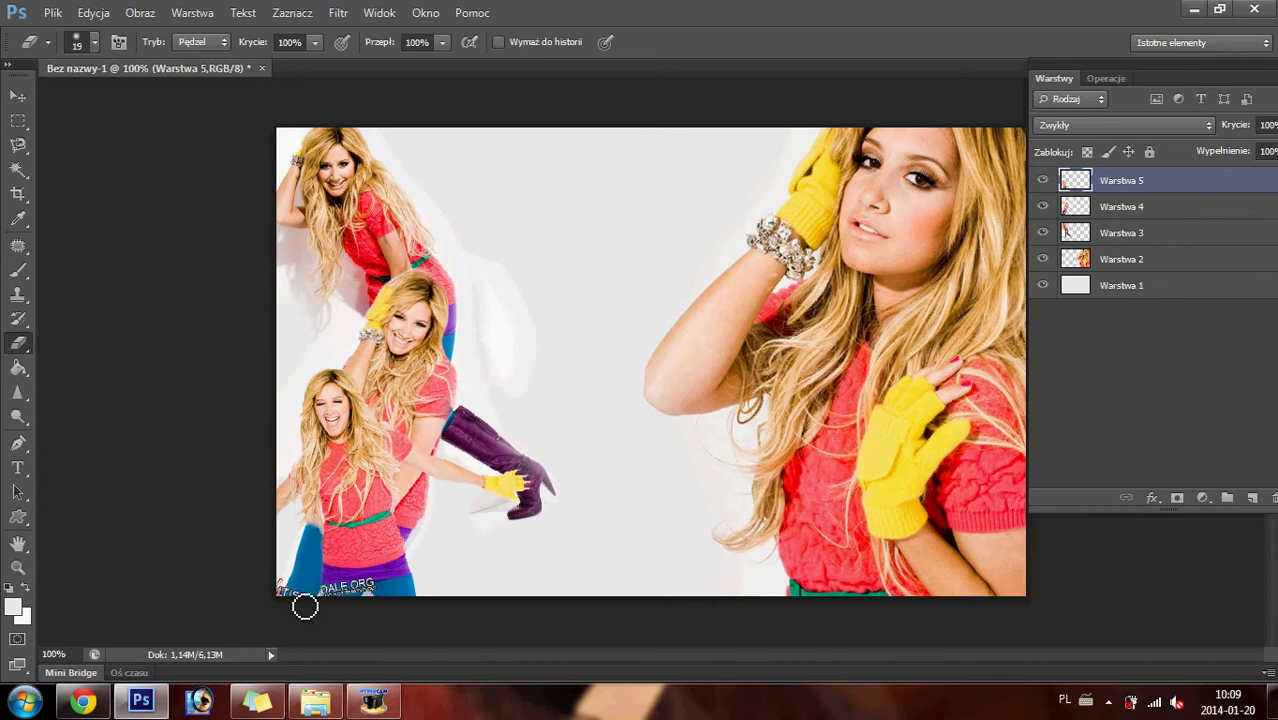
- Nudge the lower-left girl, then erase the grey smudge near her arm on Warstwa 3
left_click(19, 97)
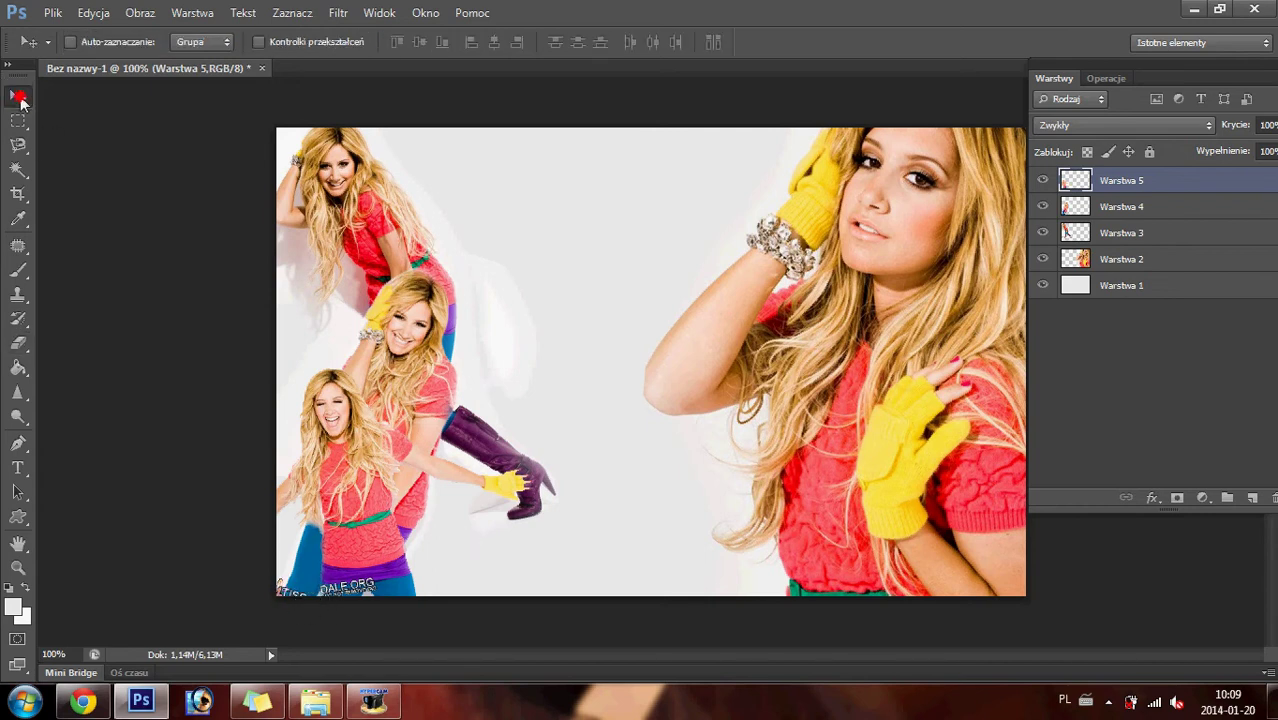
mouse_move(313, 529)
left_mouse_down()
mouse_move(320, 551)
mouse_move(322, 505)
left_mouse_up()
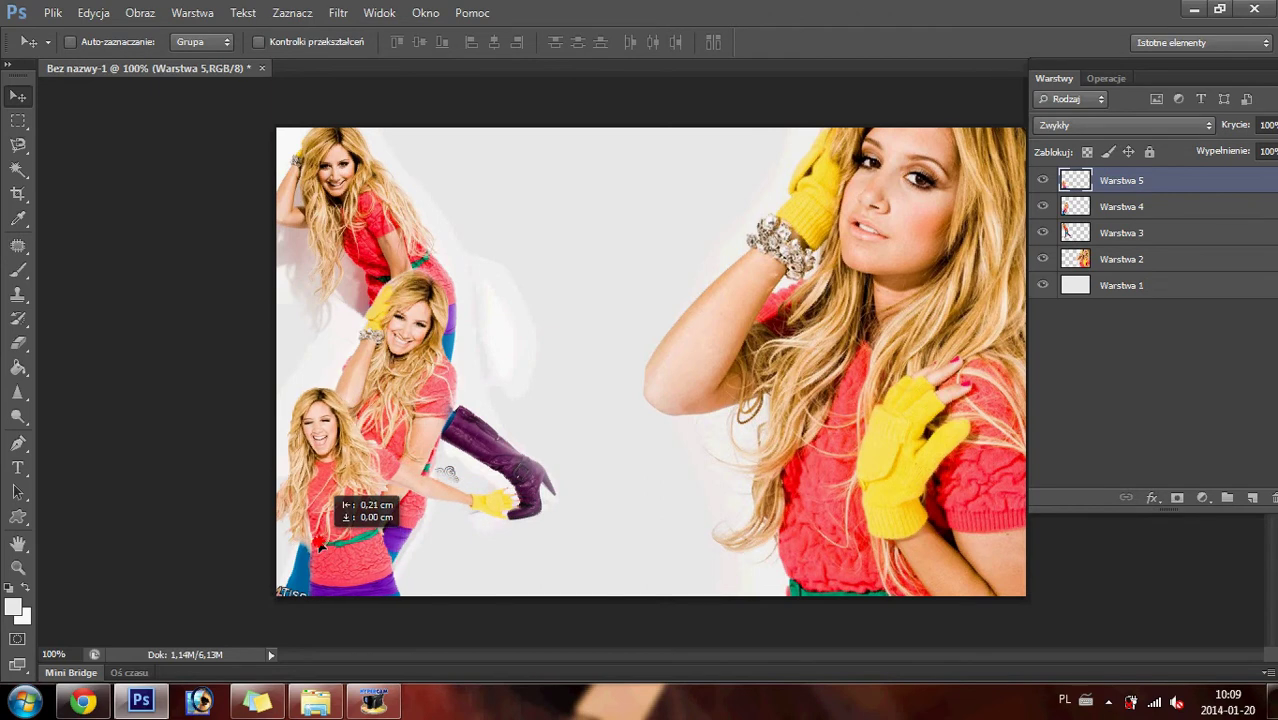
left_click(1098, 233)
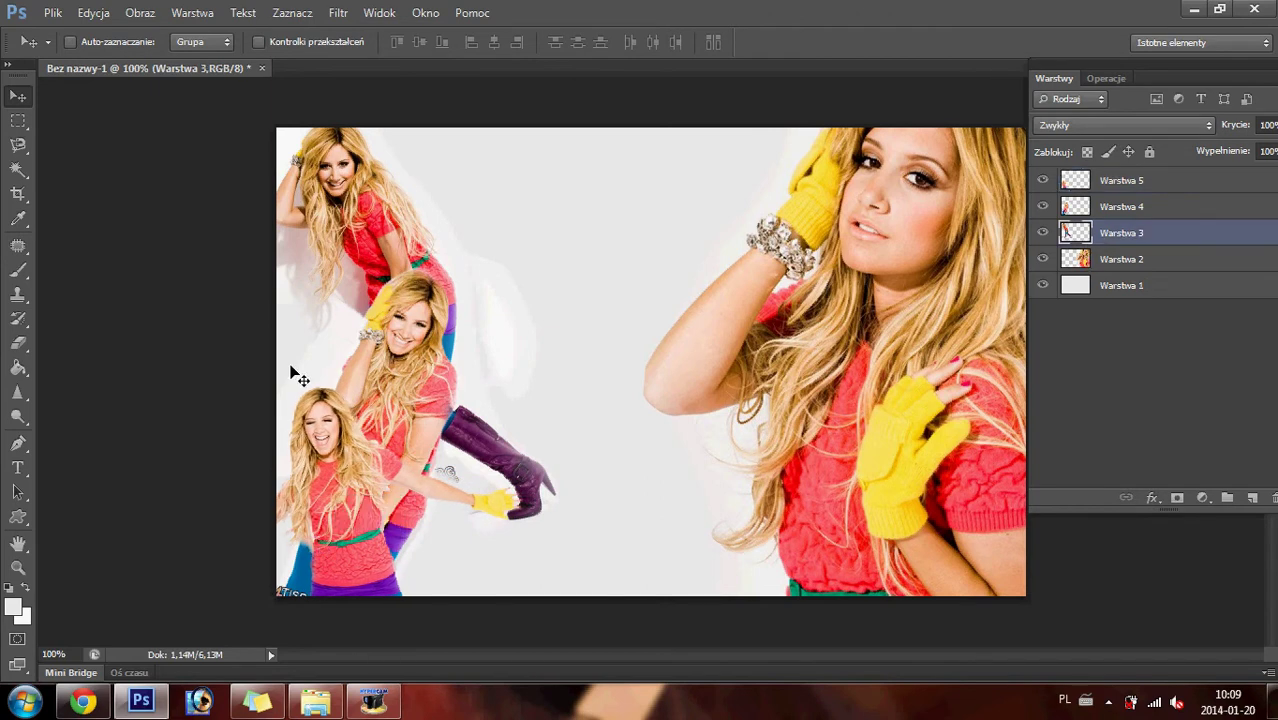
left_click(18, 343)
left_click_drag(487, 481, 442, 470)
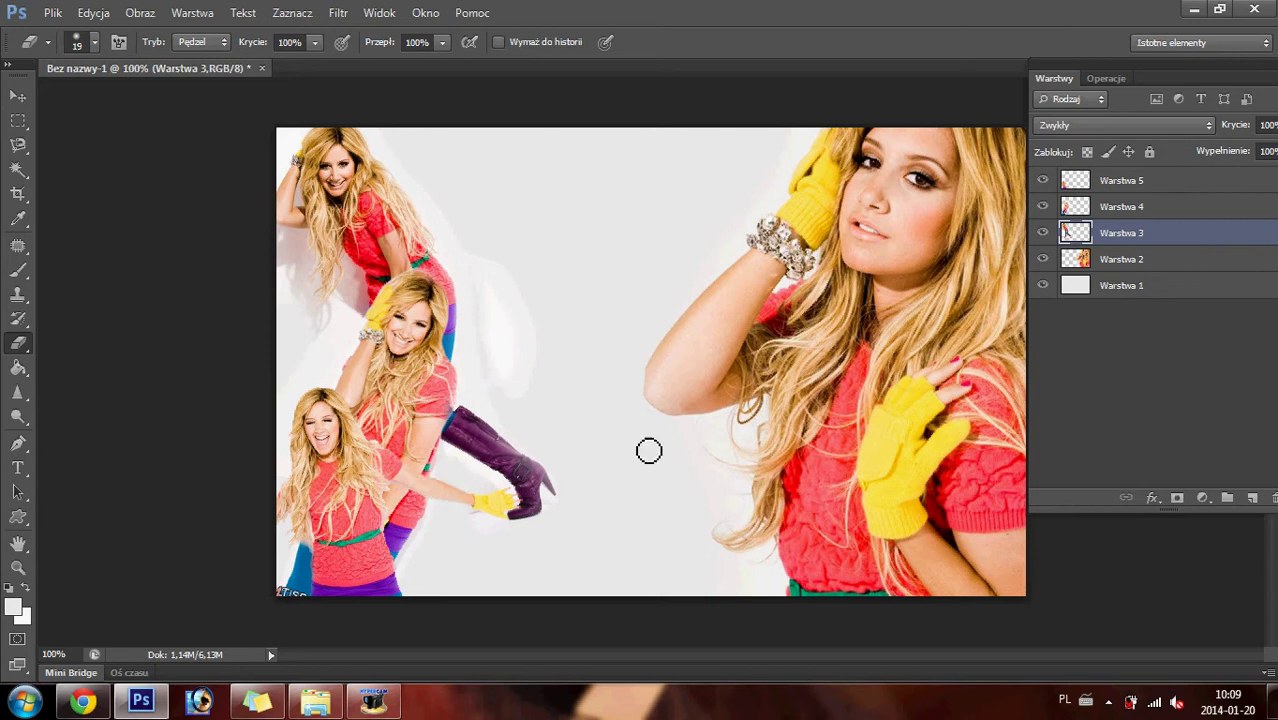
- Move Warstwa 4's middle girl down-left and erase leftovers with a 36 px eraser
left_click(1092, 212)
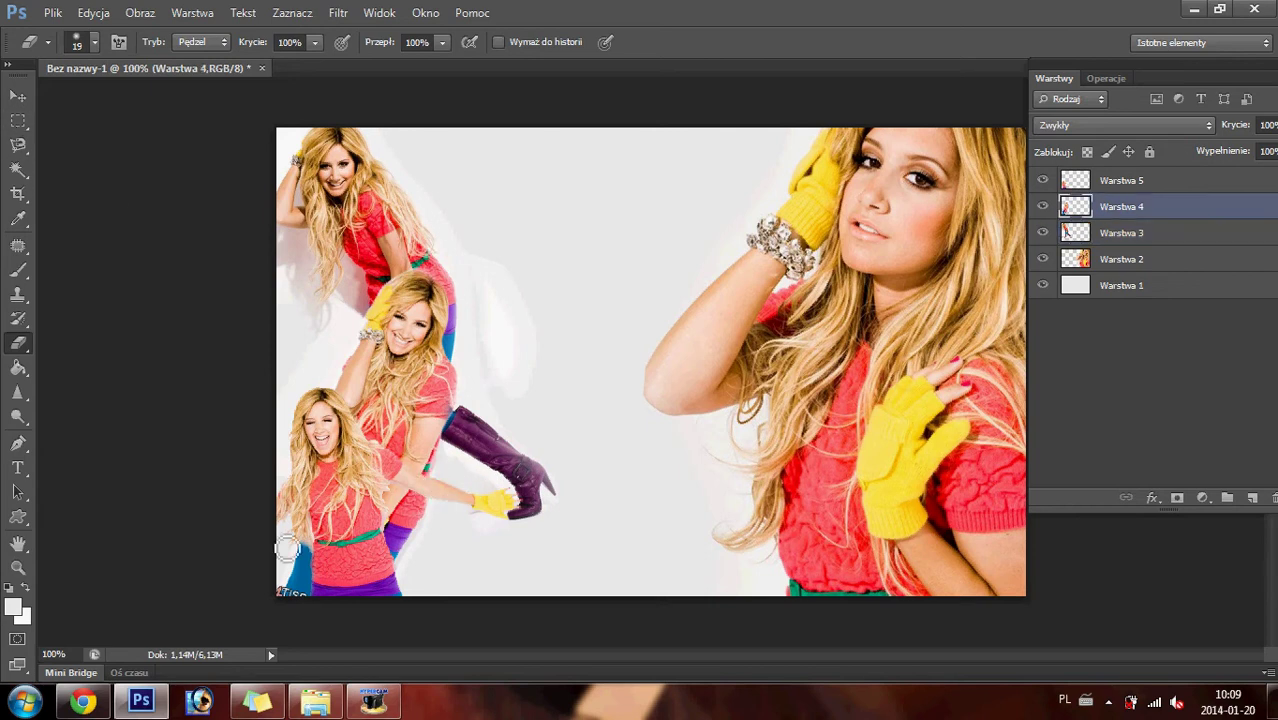
left_click(18, 96)
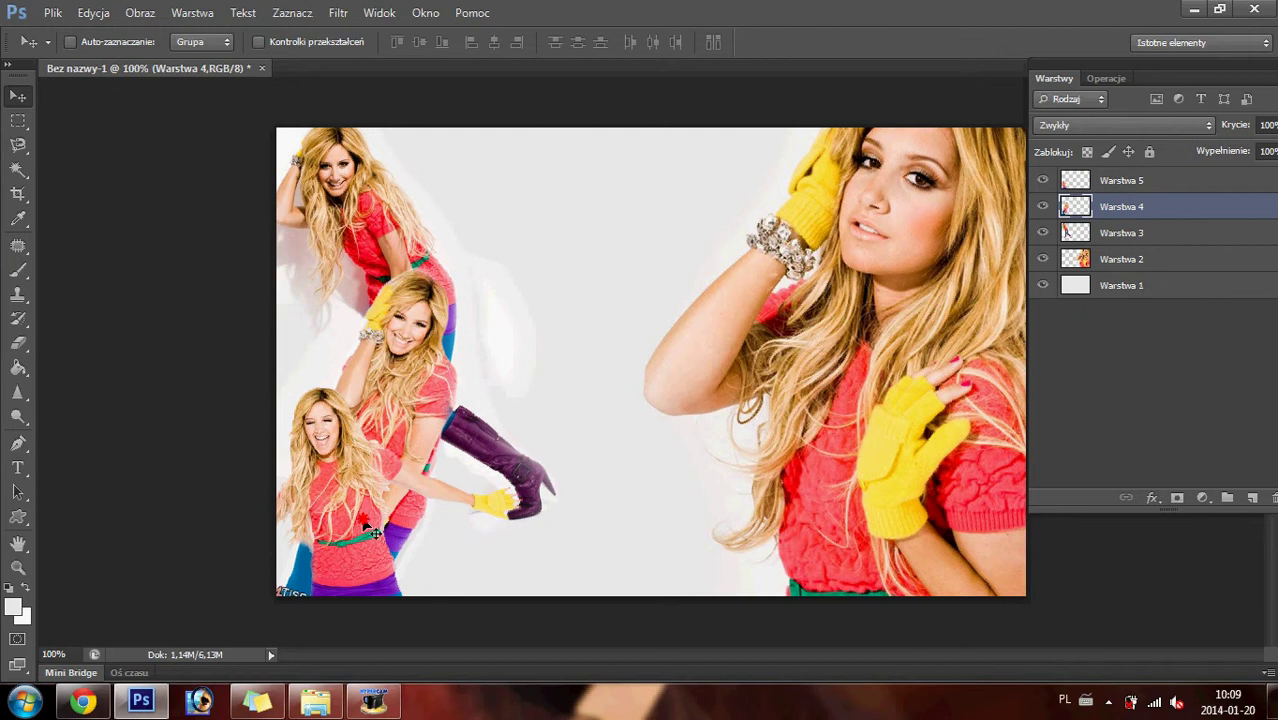
left_click_drag(374, 533, 352, 541)
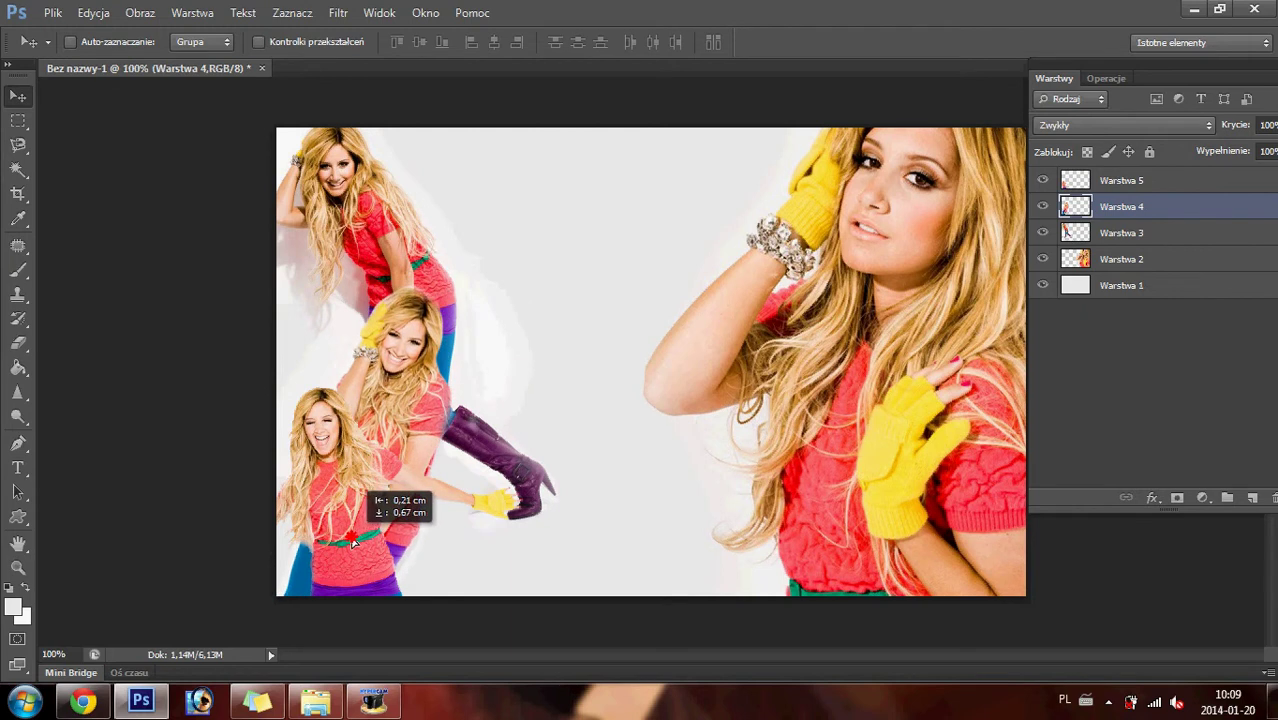
left_click(18, 343)
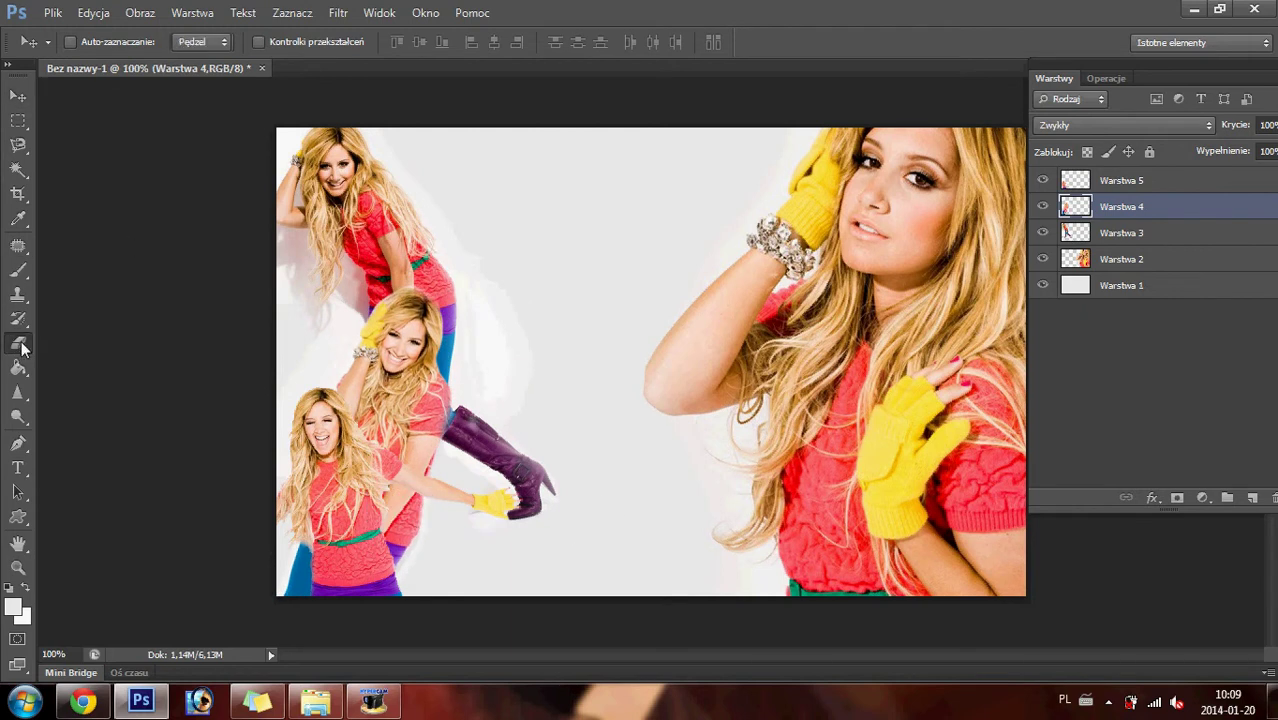
left_click(94, 42)
left_click_drag(44, 102, 52, 102)
key("Return")
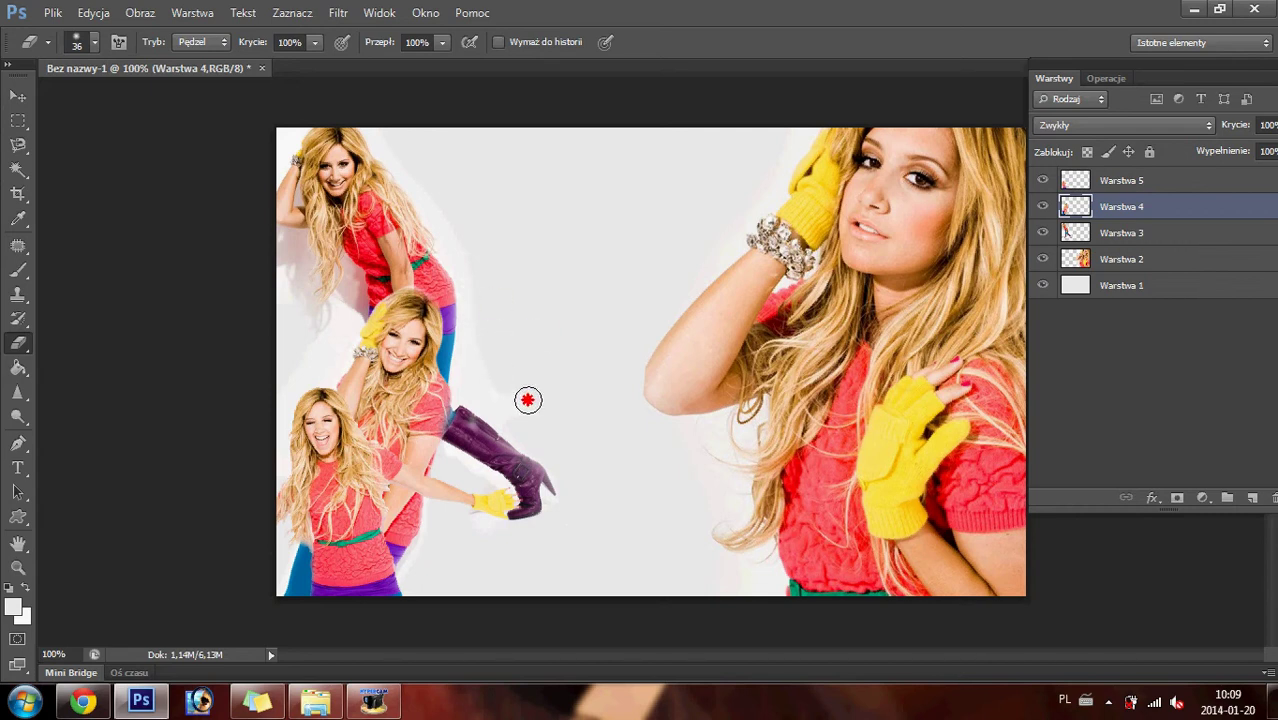
left_click_drag(543, 469, 505, 280)
left_click_drag(282, 548, 268, 601)
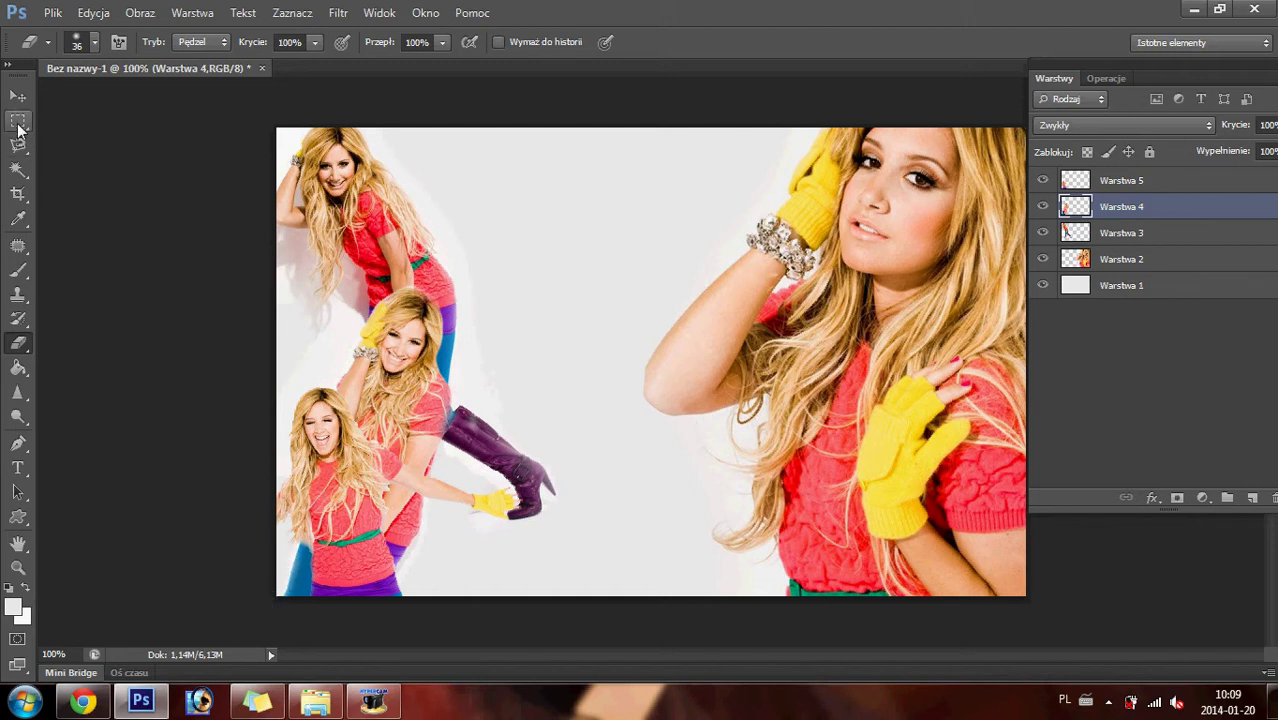
- Copy the full-size purple-boots photo from the browser gallery and return to Photoshop
left_click(18, 121)
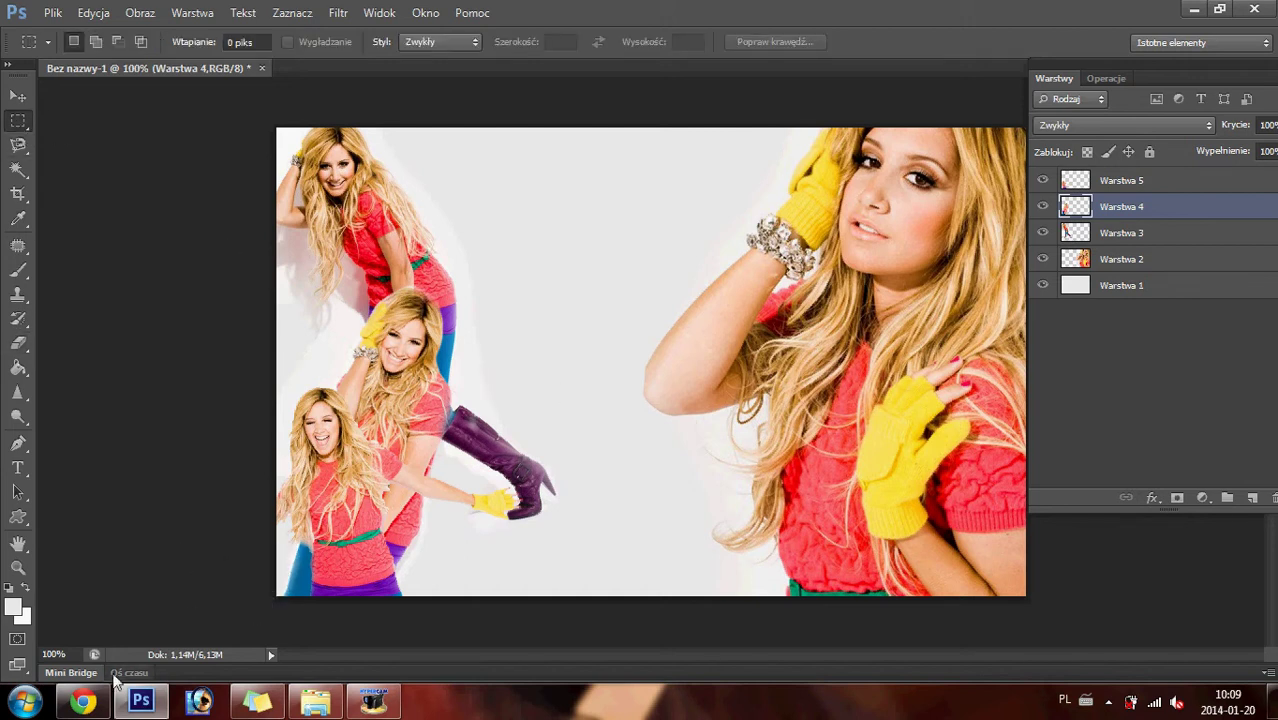
mouse_move(83, 701)
left_click(120, 610)
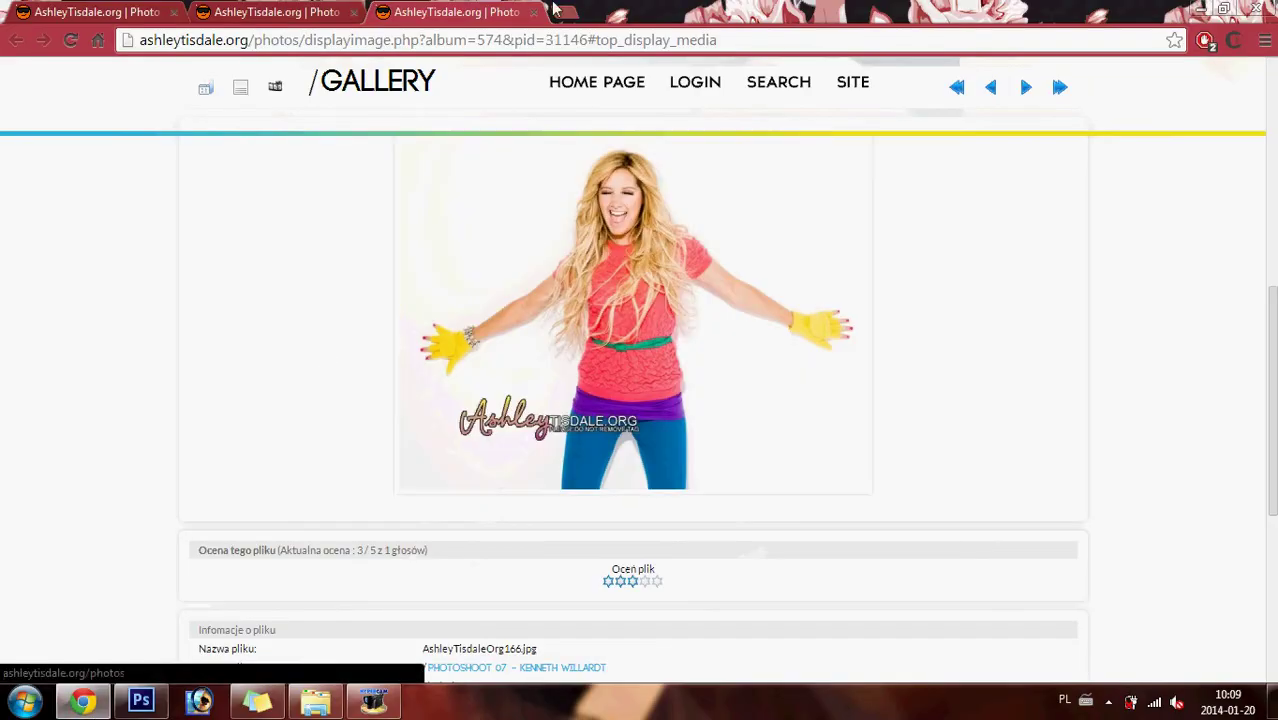
left_click(692, 310)
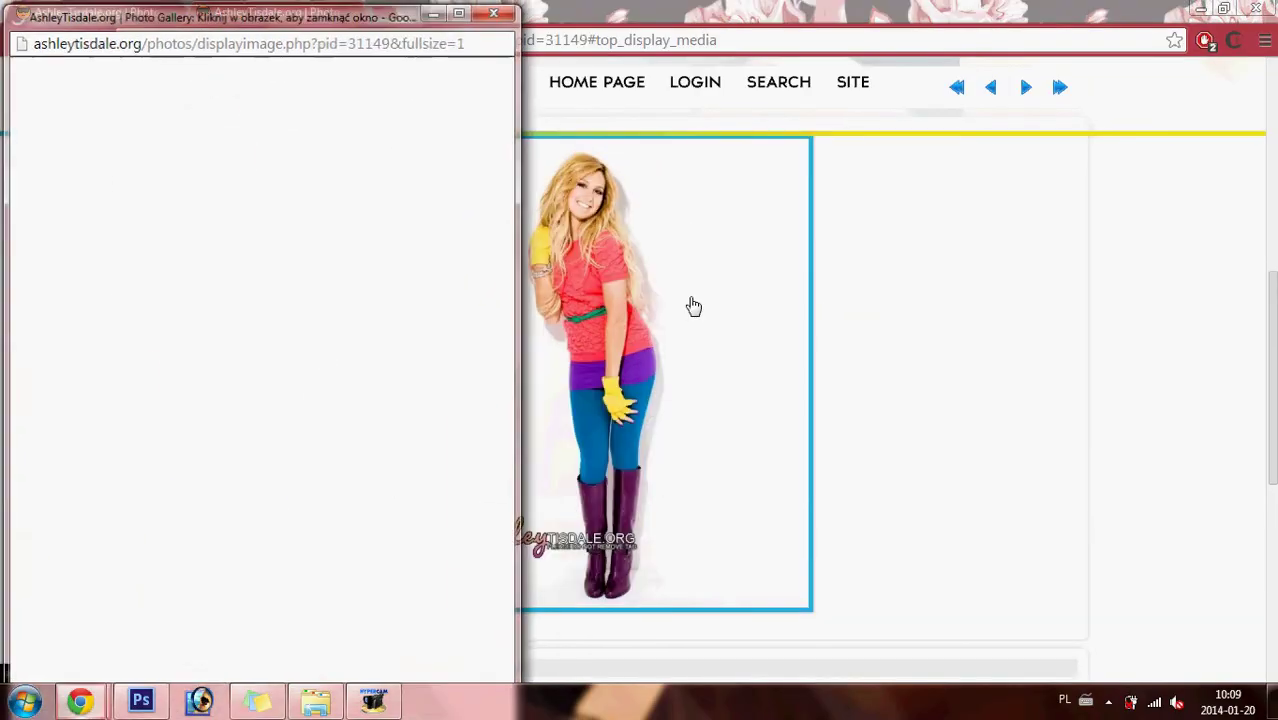
right_click(250, 244)
left_click(331, 396)
left_click(231, 511)
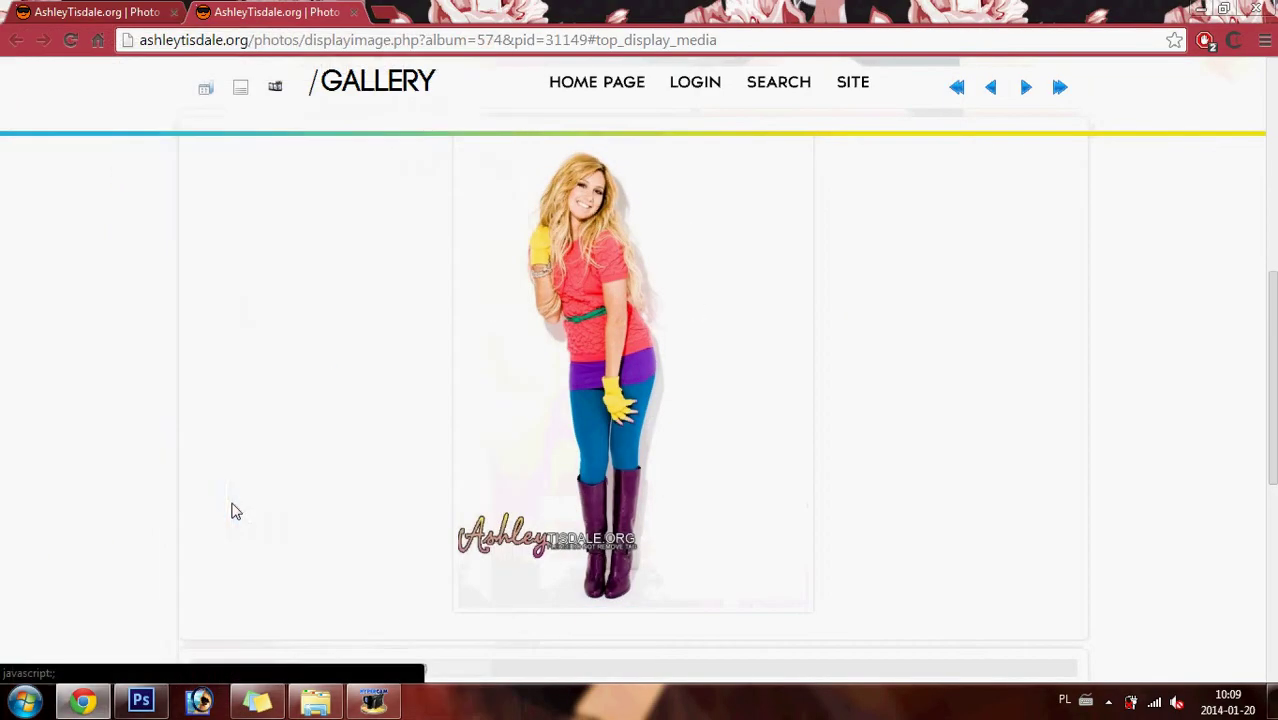
left_click(140, 700)
- Paste the copied photo above Warstwa 2 and shrink it to about 89%
left_click(1139, 180)
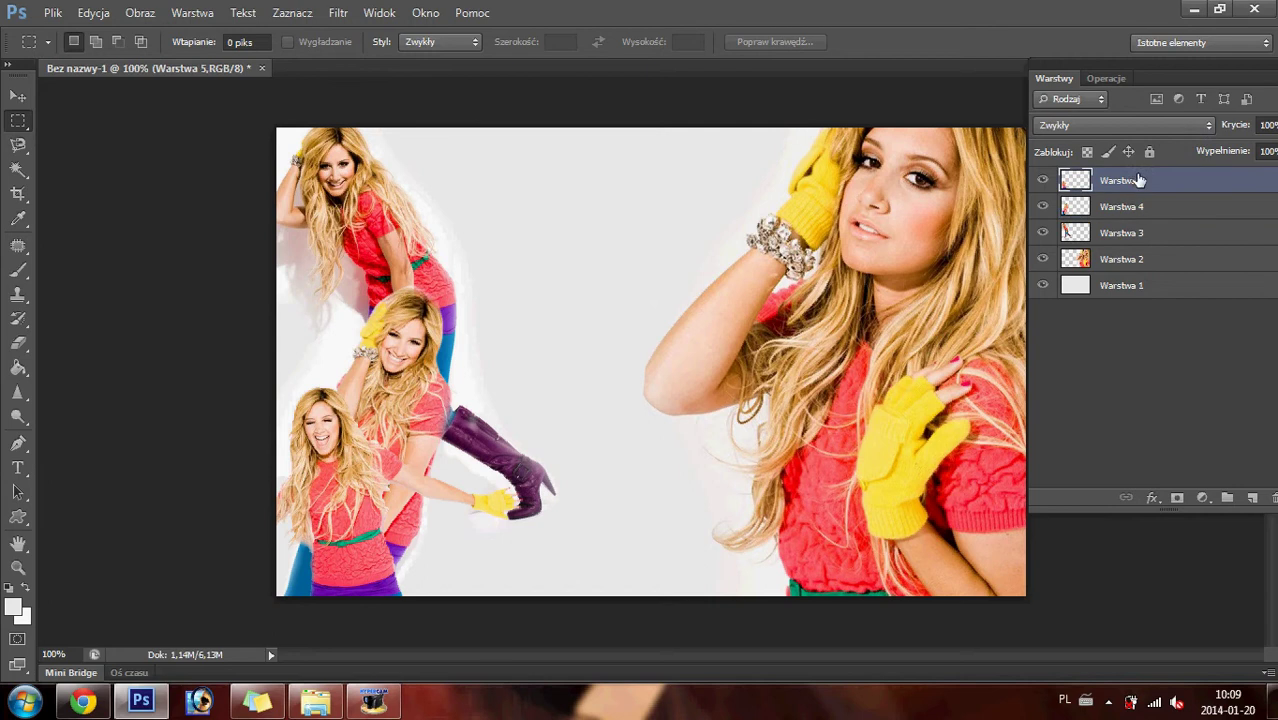
left_click(1116, 260)
key("ctrl+v")
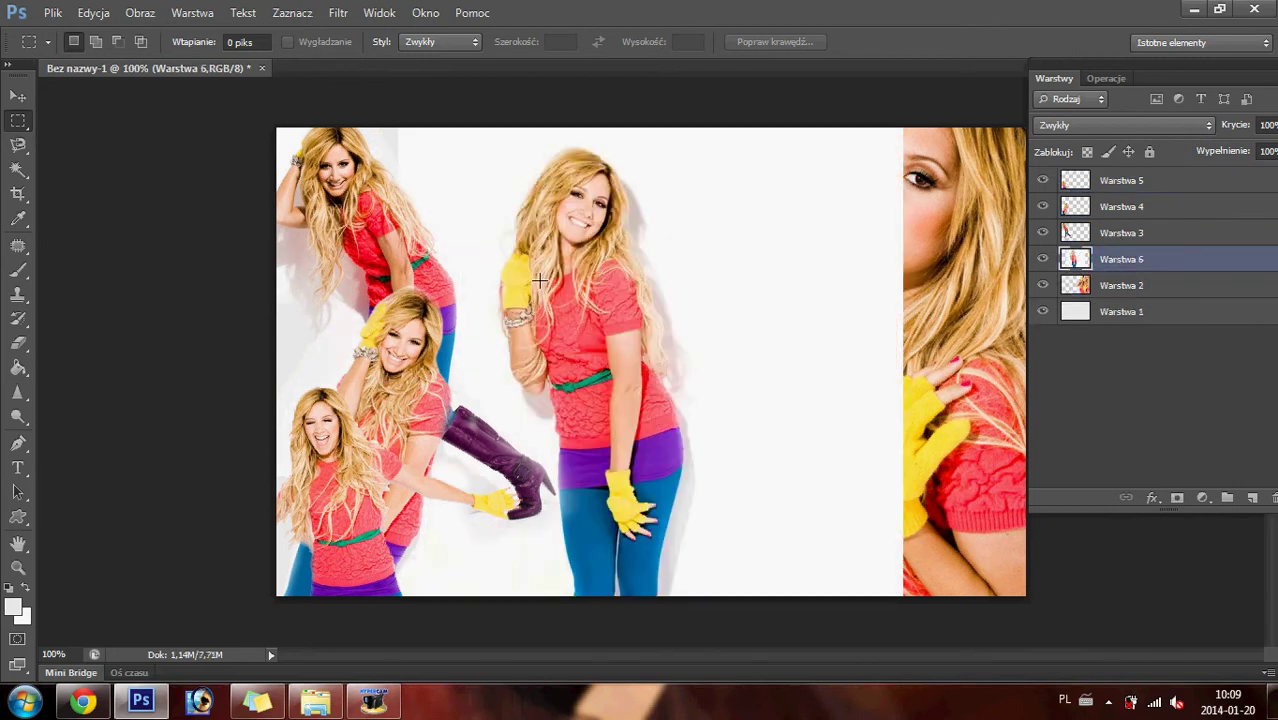
key("ctrl+t")
left_click_drag(398, 127, 455, 203)
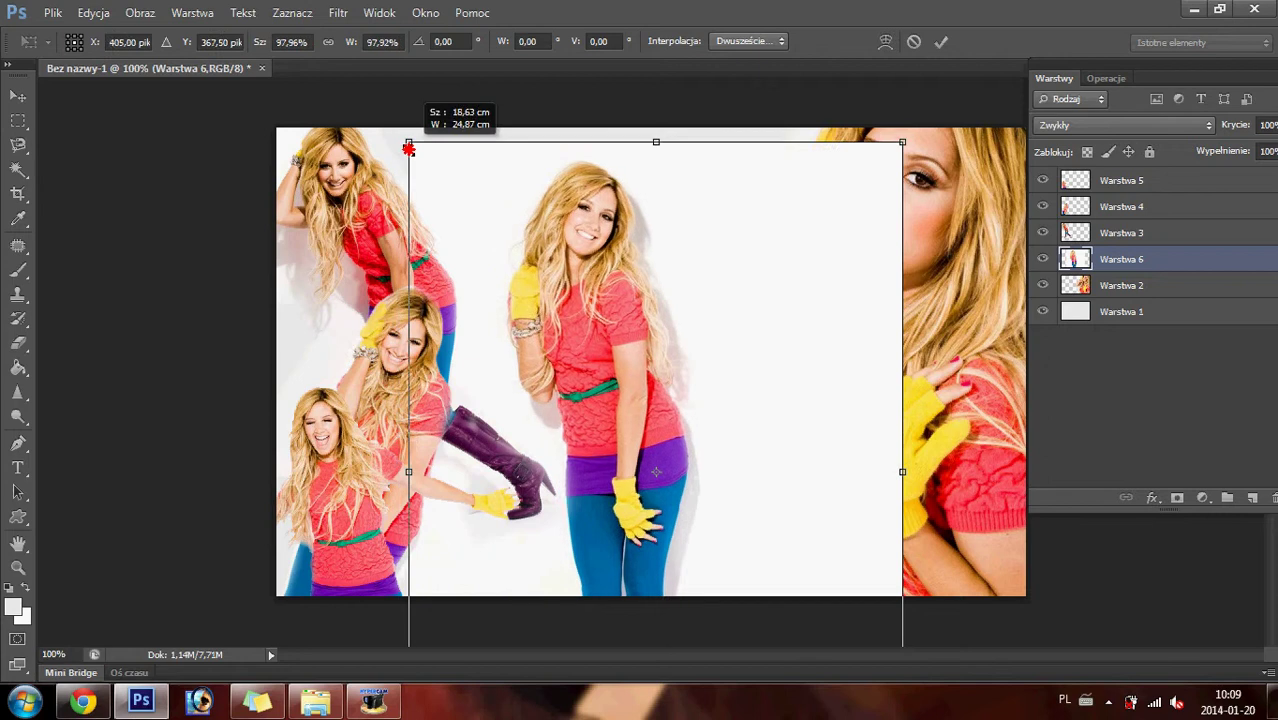
left_click_drag(593, 354, 552, 292)
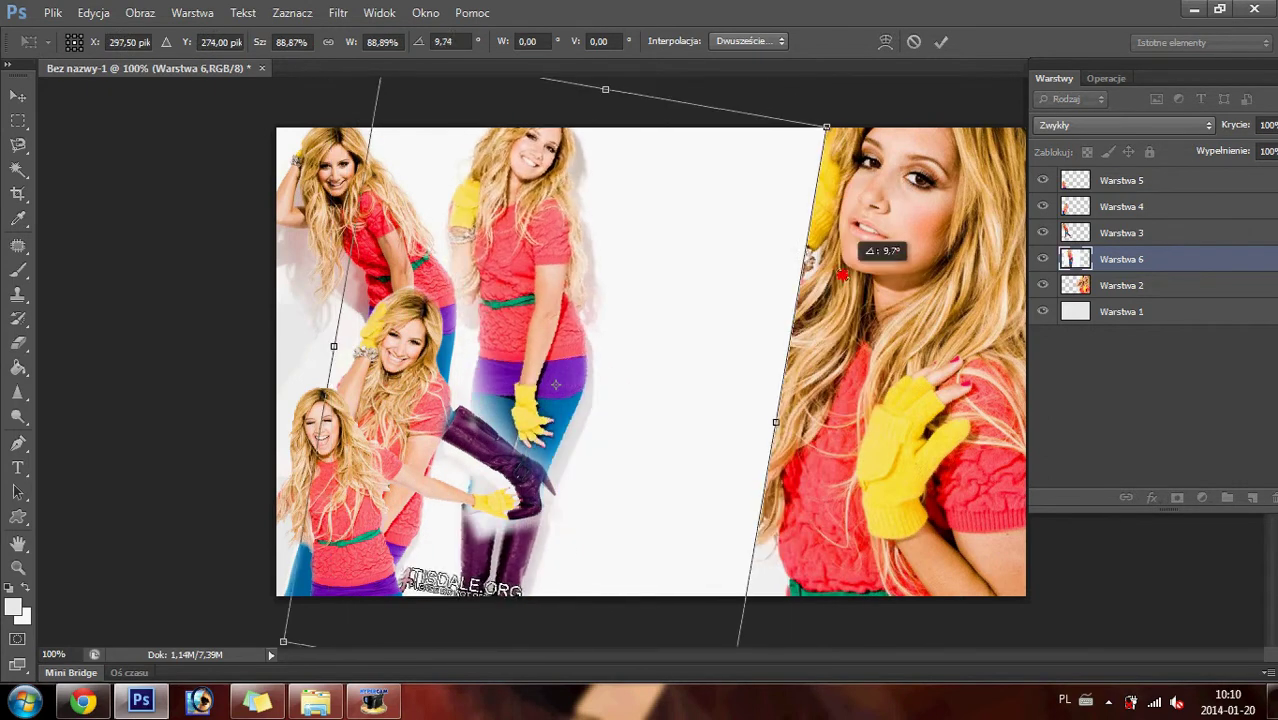
- Flip the pasted photo horizontally and center it mid-canvas with about a 4° tilt
left_click_drag(817, 226, 860, 258)
left_click_drag(476, 326, 466, 338)
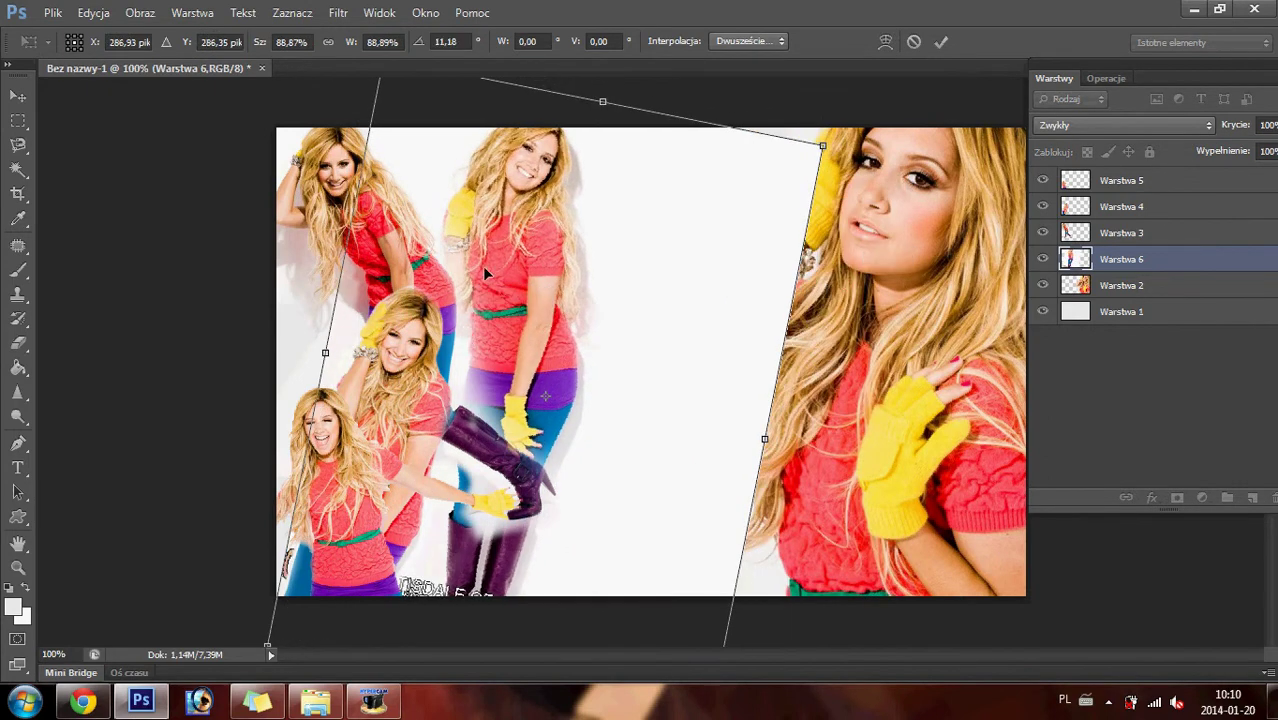
right_click(541, 240)
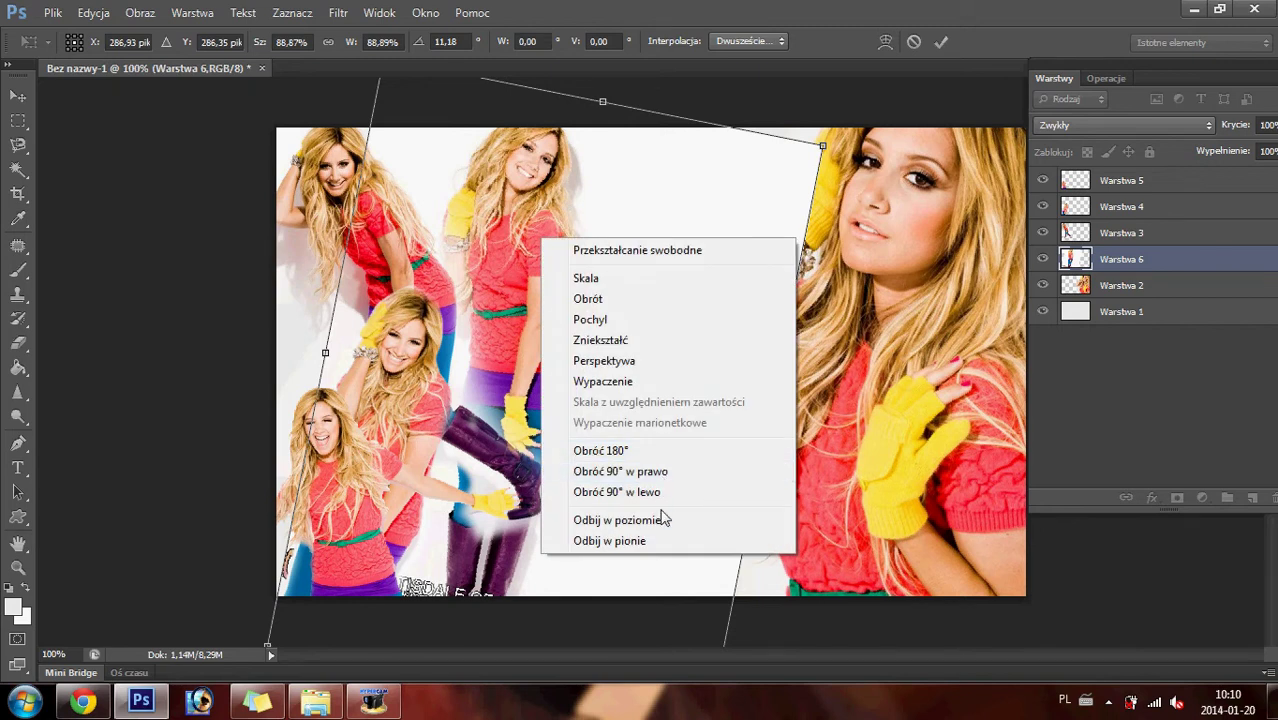
left_click(640, 523)
left_click_drag(631, 341, 531, 341)
left_click_drag(716, 188, 785, 308)
- Apply the transform and duplicate the standing-girl layer as Warstwa 6 kopia
key("Return")
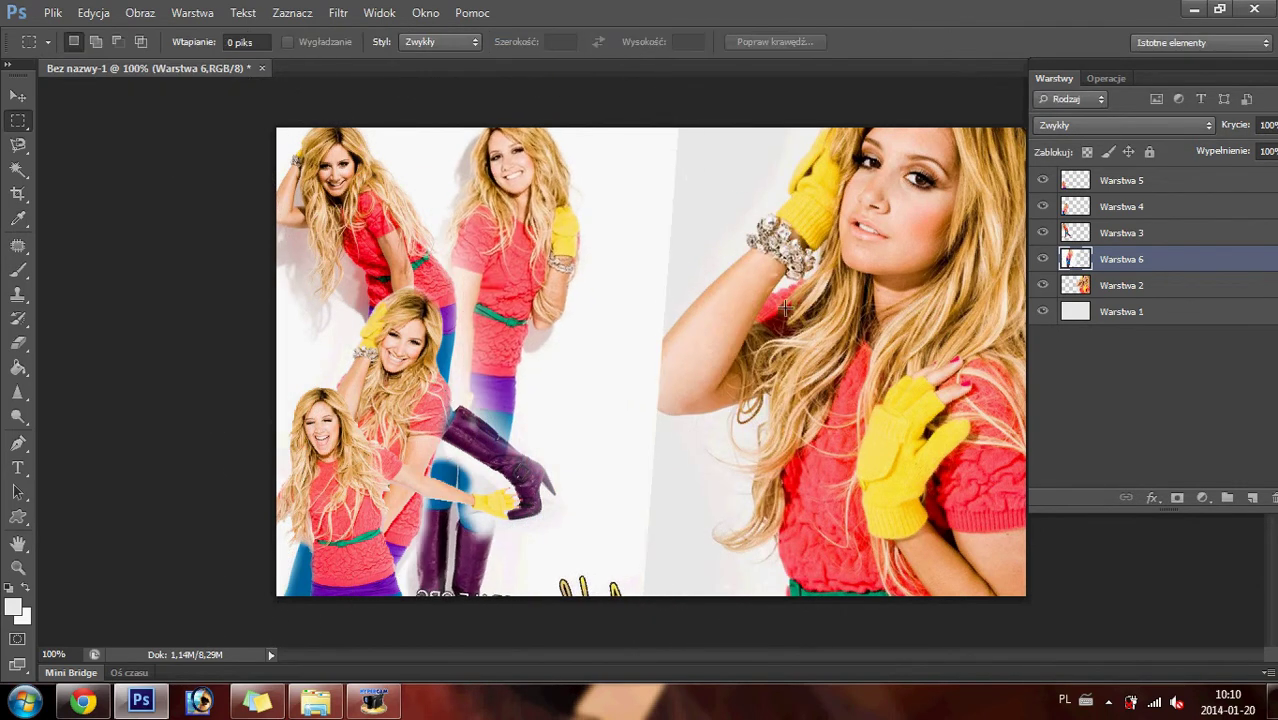
right_click(1117, 259)
left_click(905, 90)
key("Return")
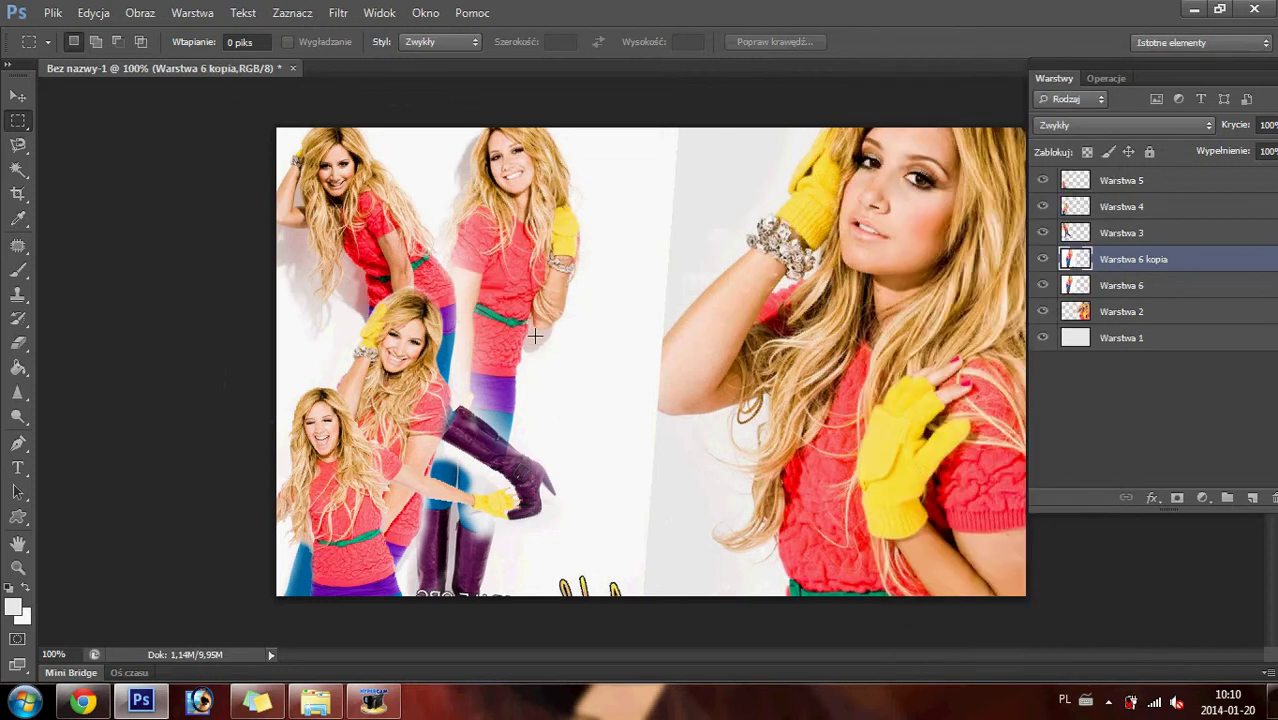
- Flip the duplicate horizontally and slide it about 7.8 cm right
key("ctrl+t")
right_click(532, 222)
left_click(600, 505)
key("Return")
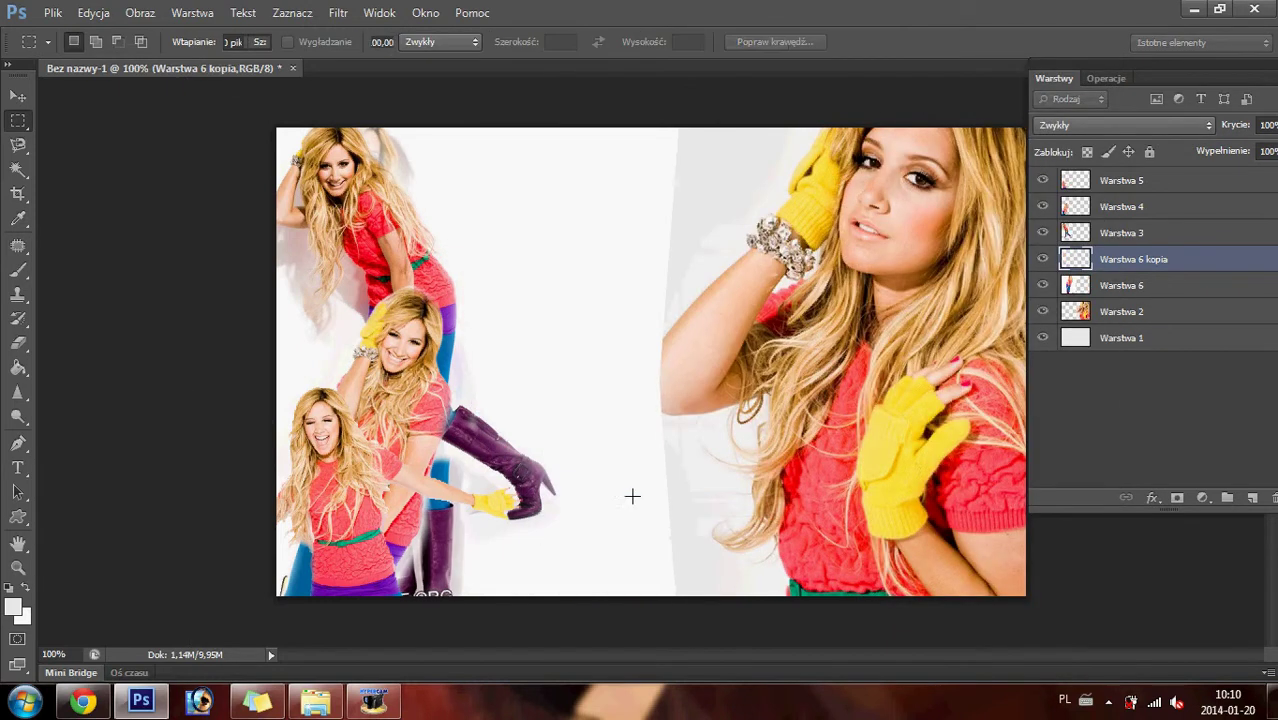
left_click(18, 96)
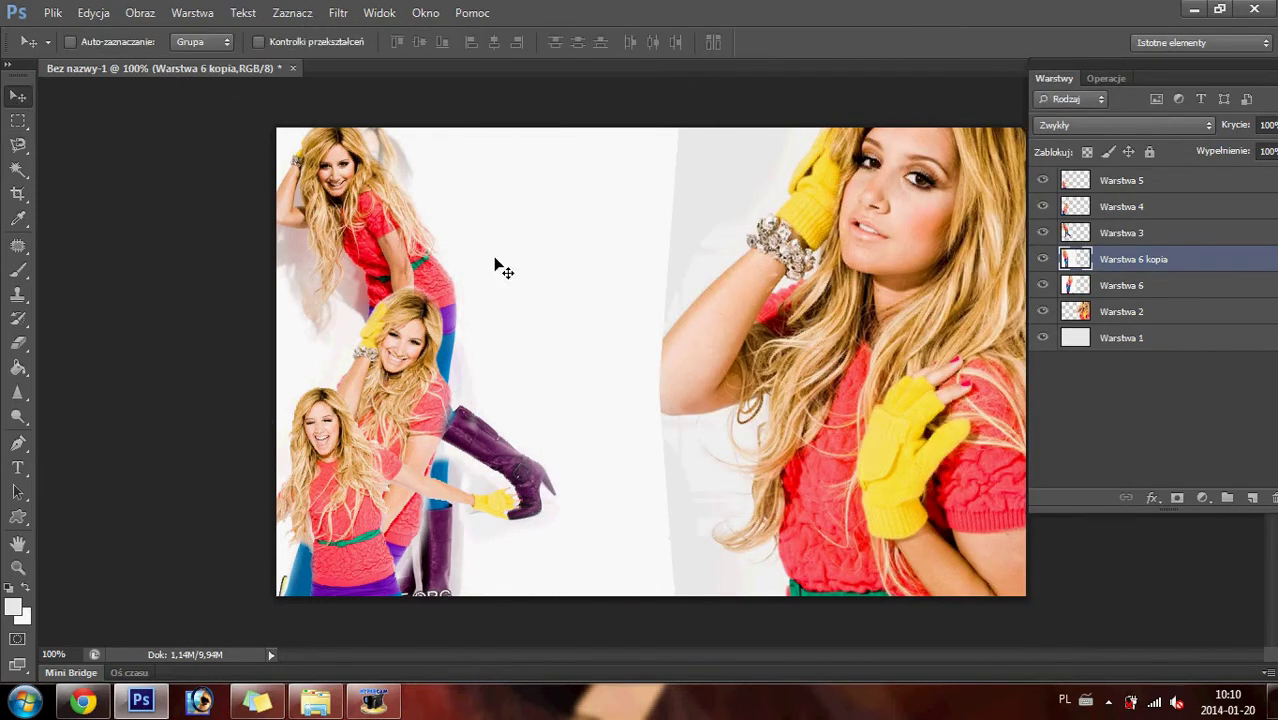
left_click_drag(492, 264, 772, 268)
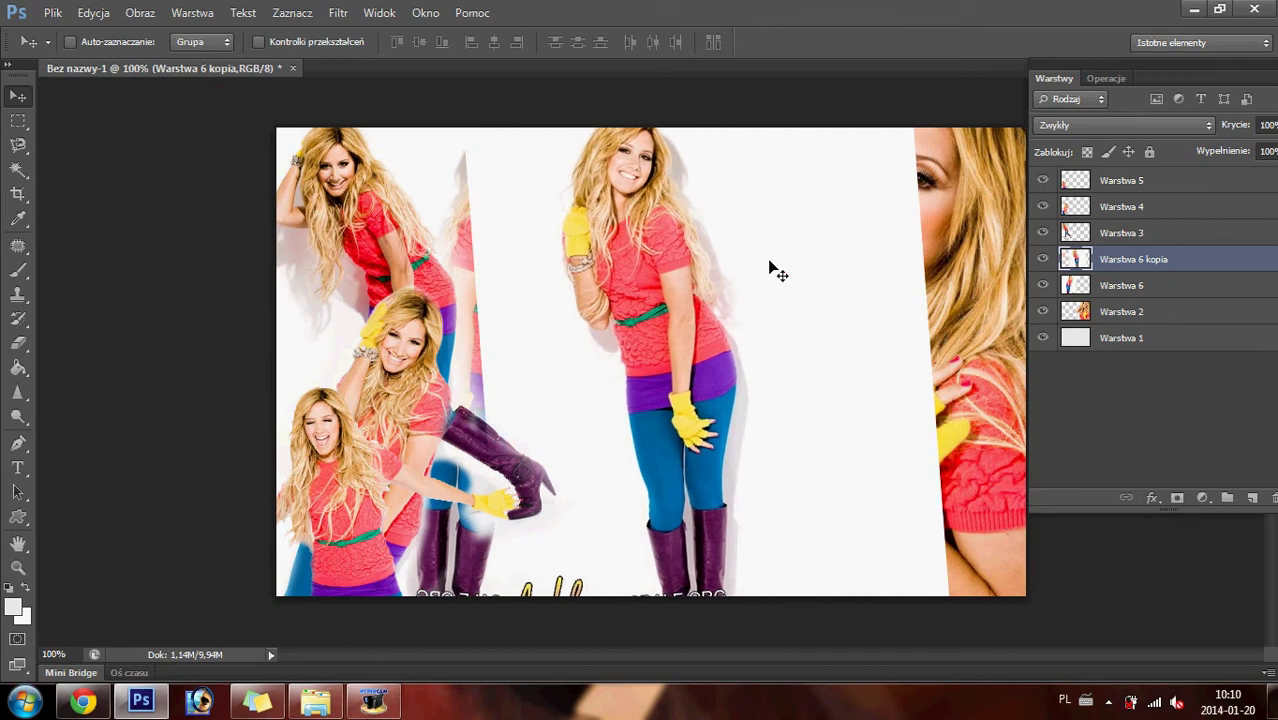
- Delete the duplicate's white background via Magic Wand with a 1,4 px refined edge, then deselect
left_click(18, 170)
left_click(560, 192)
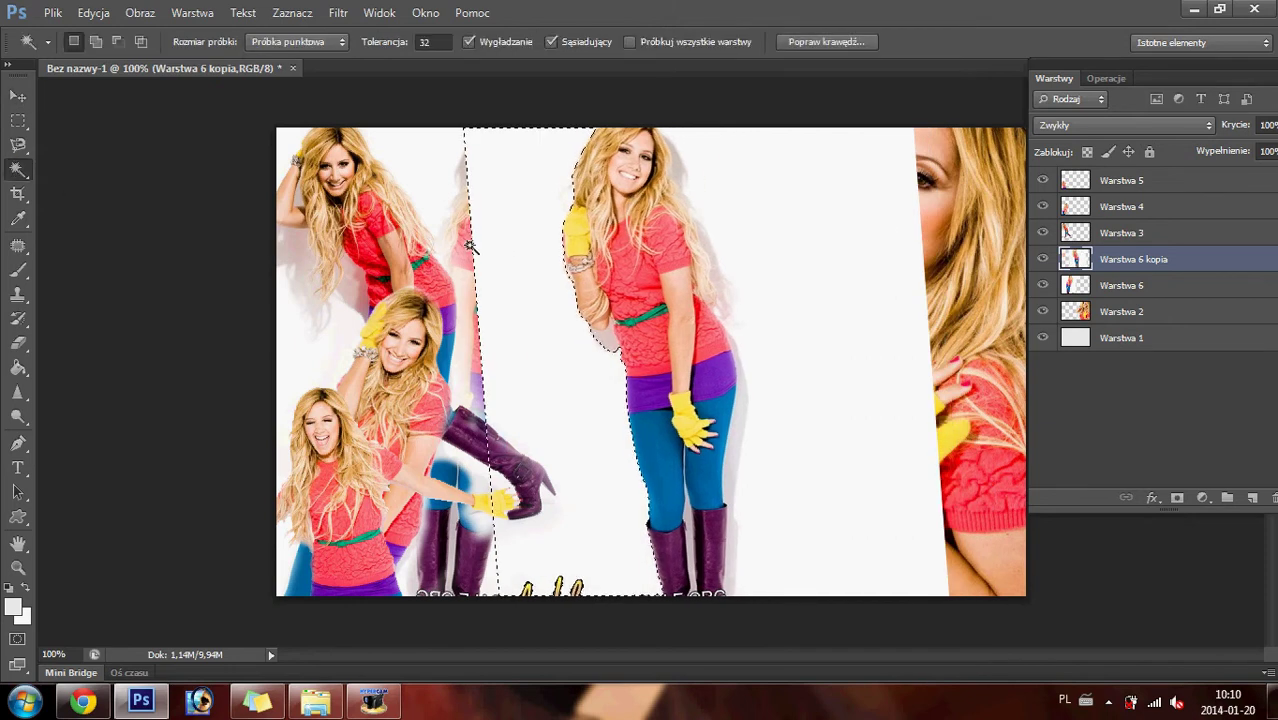
left_click(292, 12)
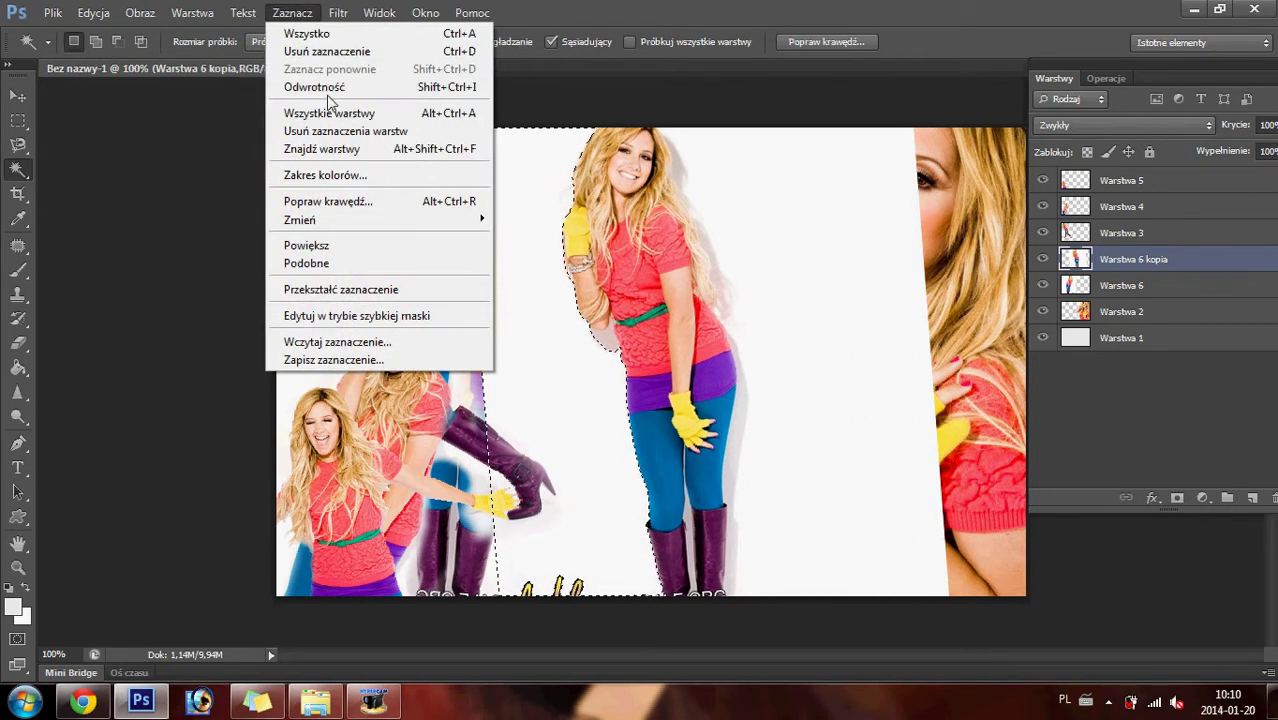
left_click(356, 200)
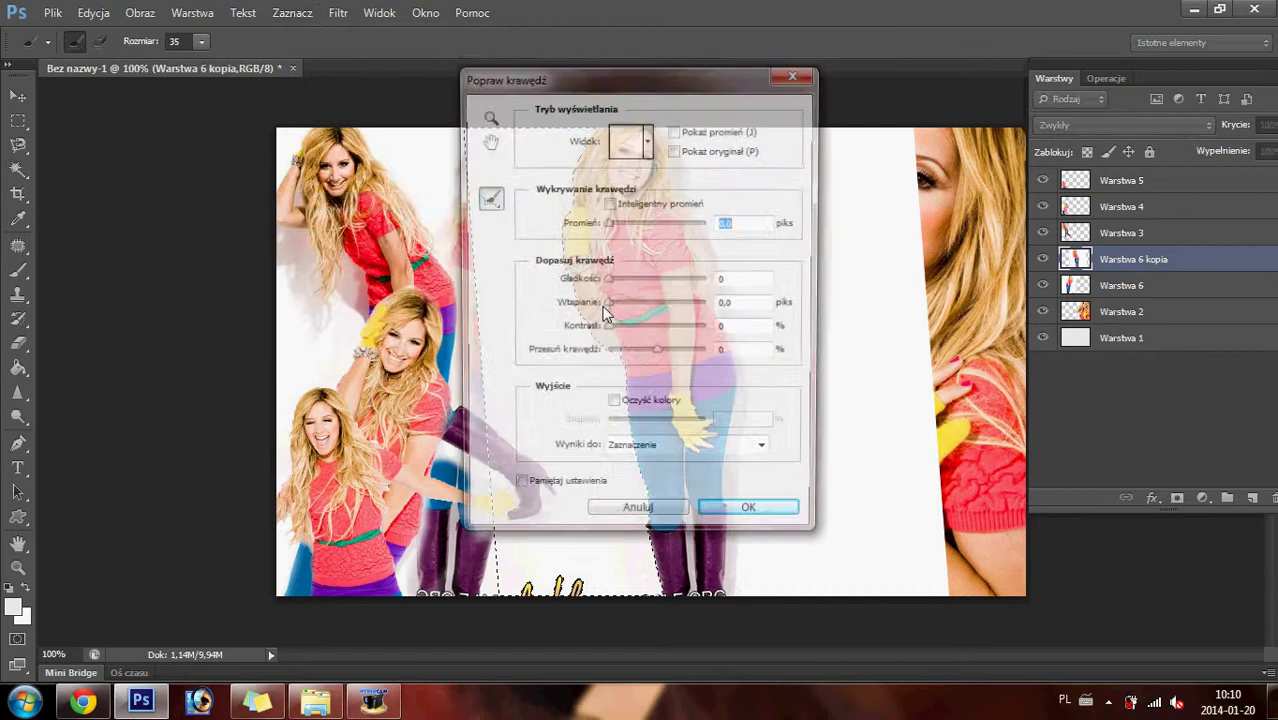
left_click_drag(582, 76, 938, 268)
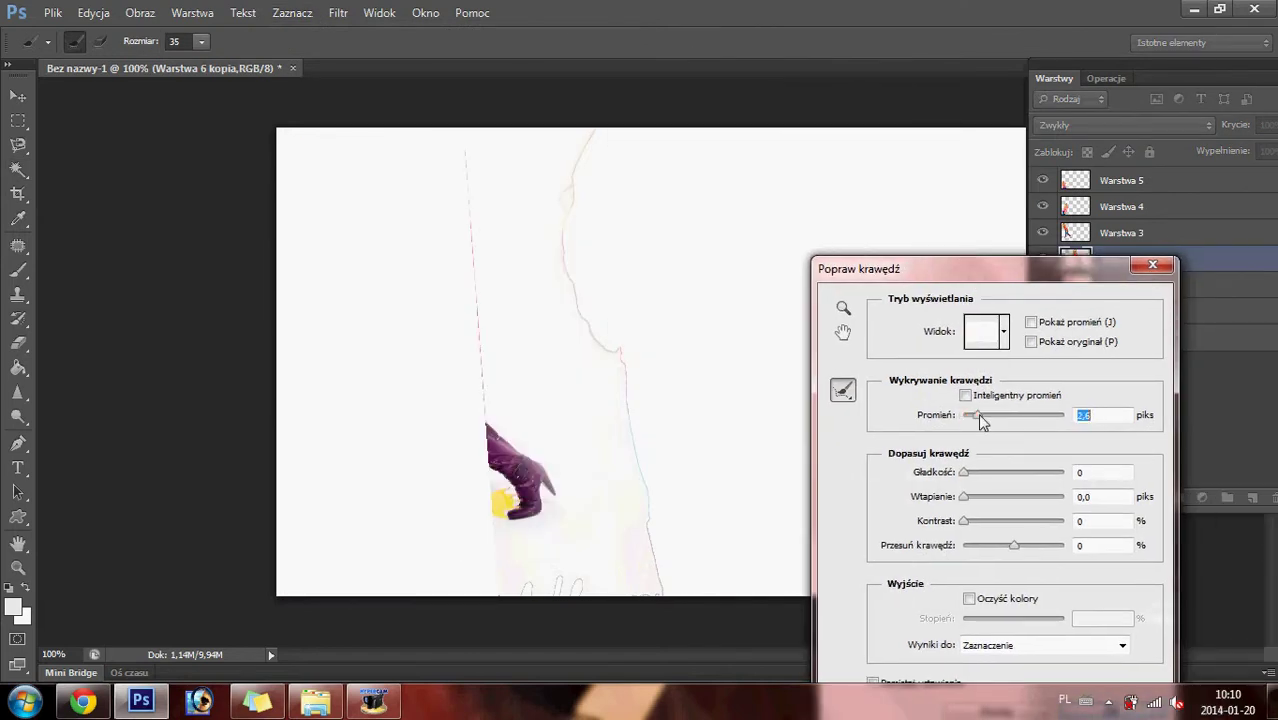
left_click_drag(979, 416, 969, 417)
left_click_drag(1008, 268, 853, 26)
left_click(935, 547)
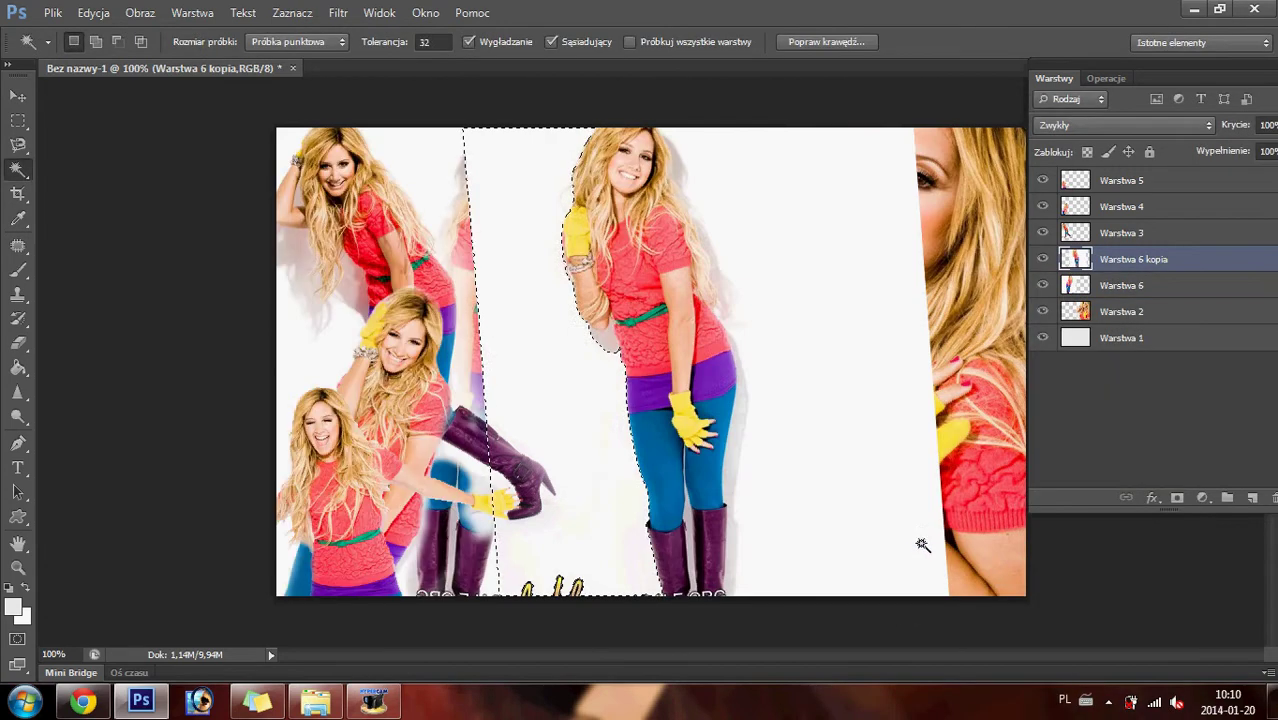
key("Delete")
left_click(18, 121)
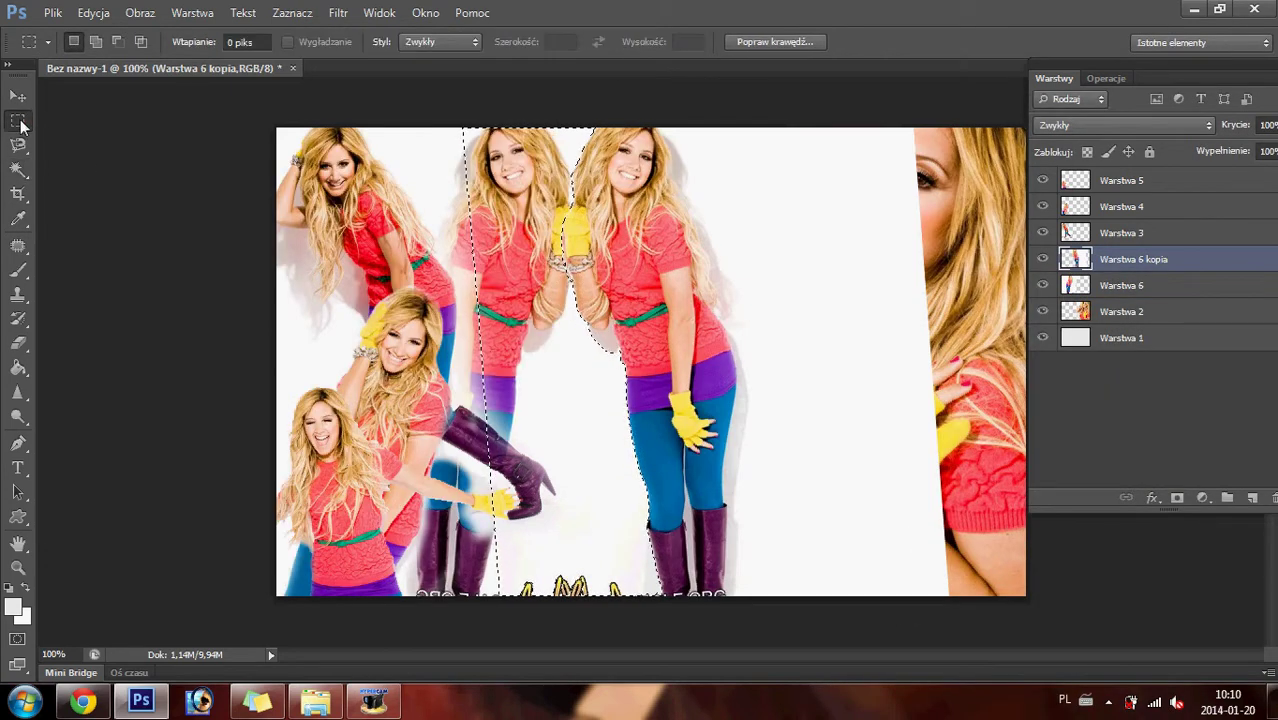
left_click(90, 174)
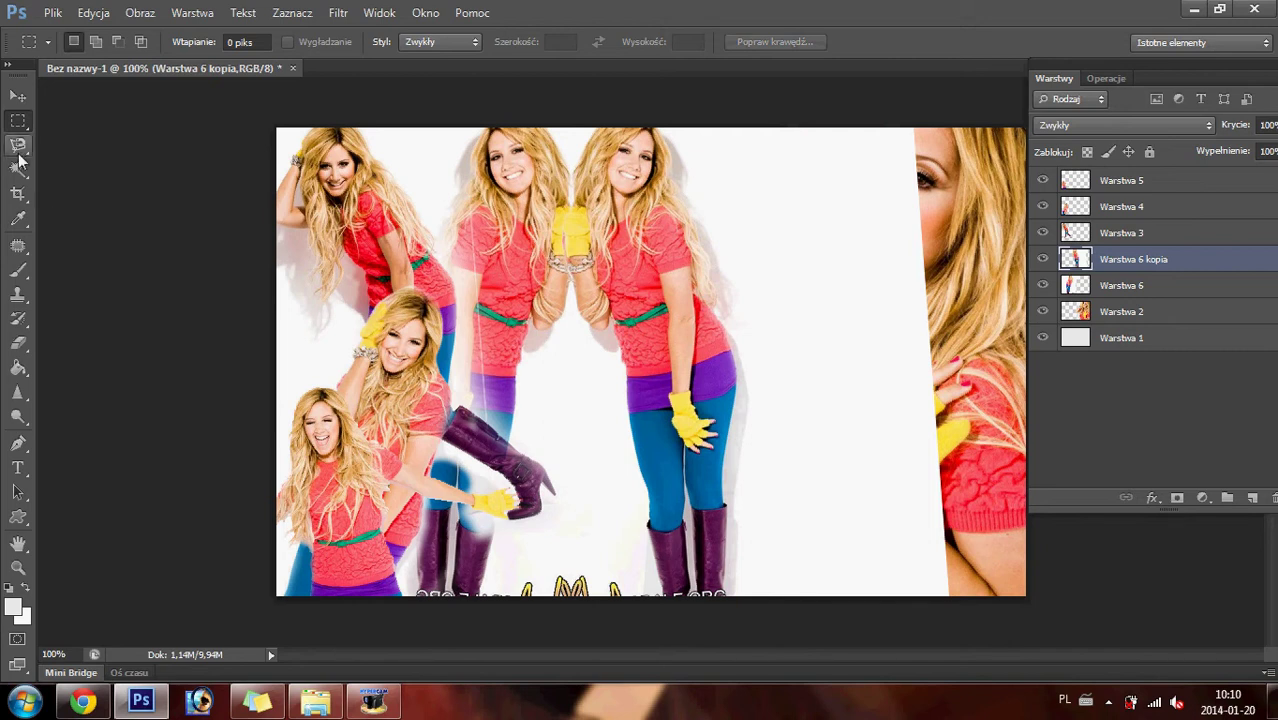
left_click(18, 343)
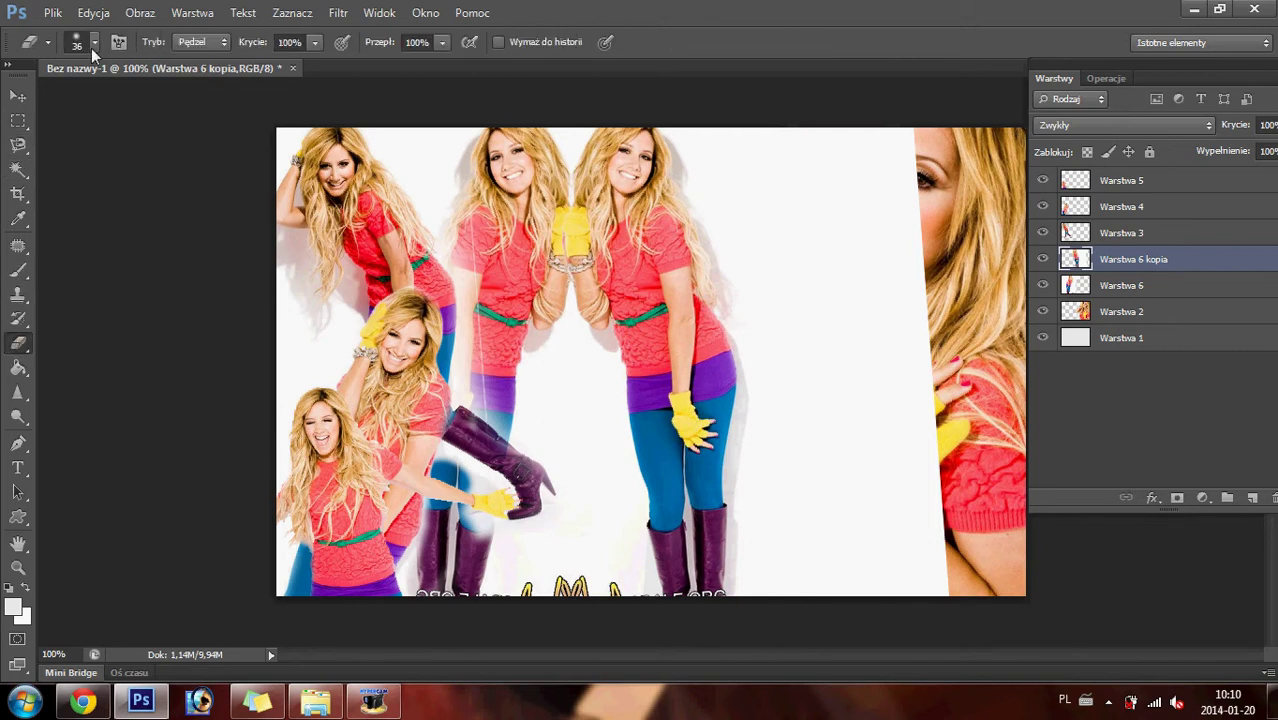
- Set the eraser to 65 and nudge the duplicate girl about 0.8 cm right
left_click(93, 50)
left_click_drag(87, 94, 95, 94)
left_click(440, 155)
left_click(18, 96)
left_click_drag(609, 323, 632, 324)
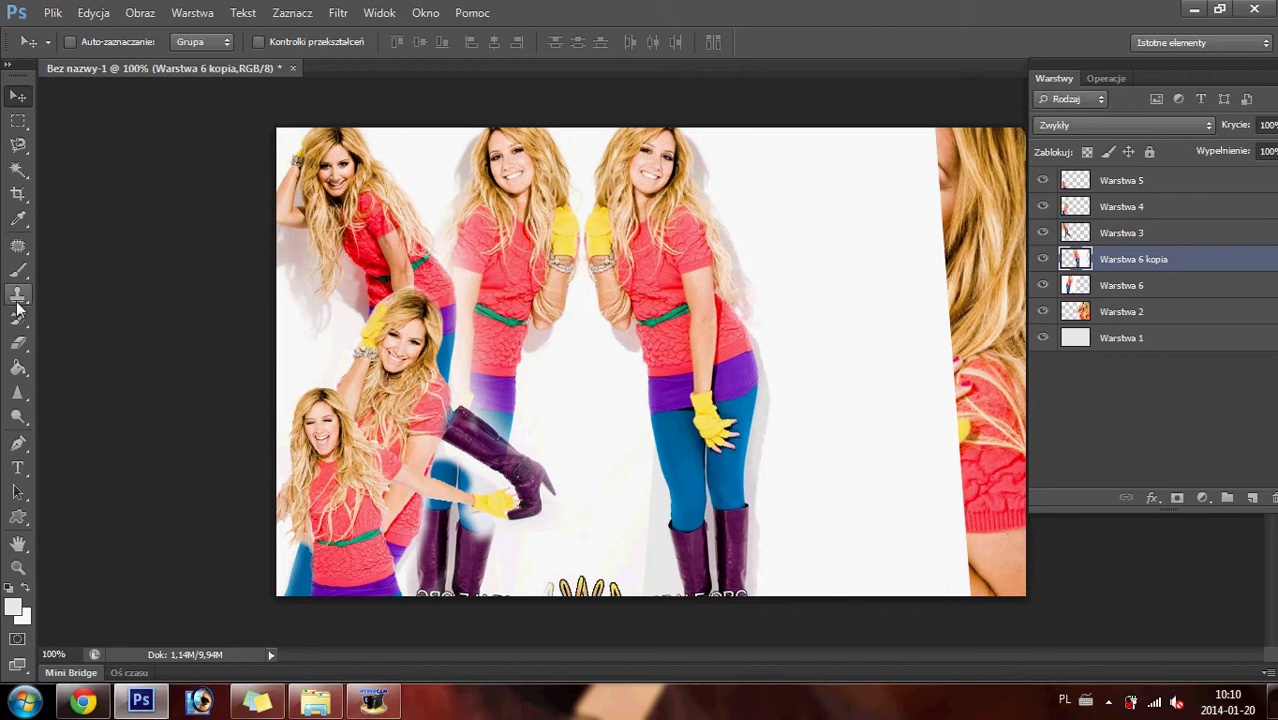
- Erase the white covering the right portrait with a 246 px eraser
left_click(18, 343)
left_click(93, 42)
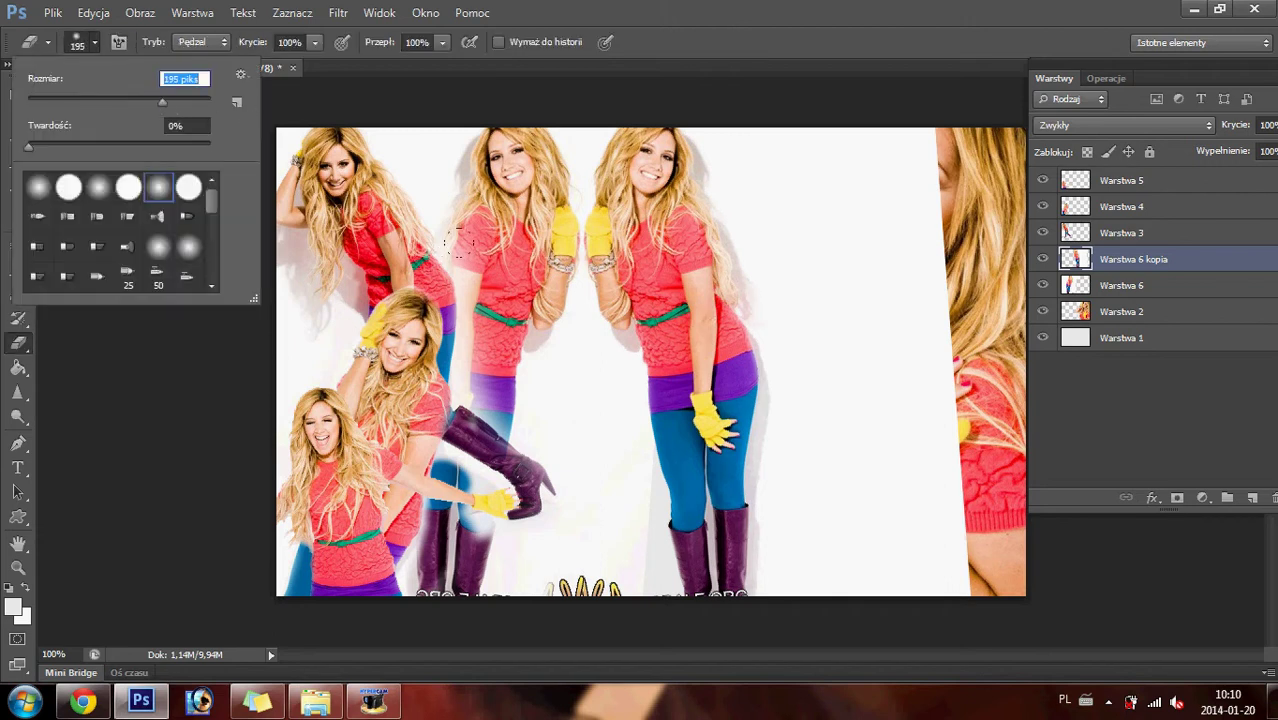
left_click_drag(163, 101, 170, 101)
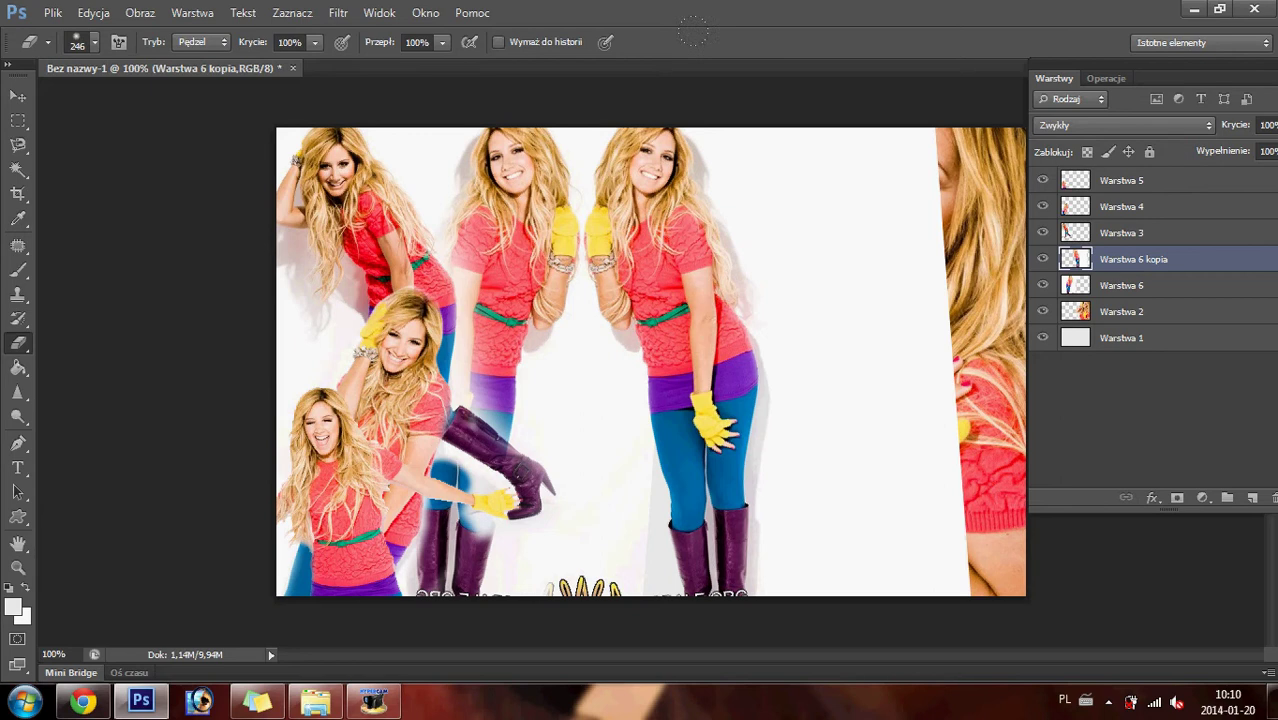
left_click_drag(830, 150, 875, 620)
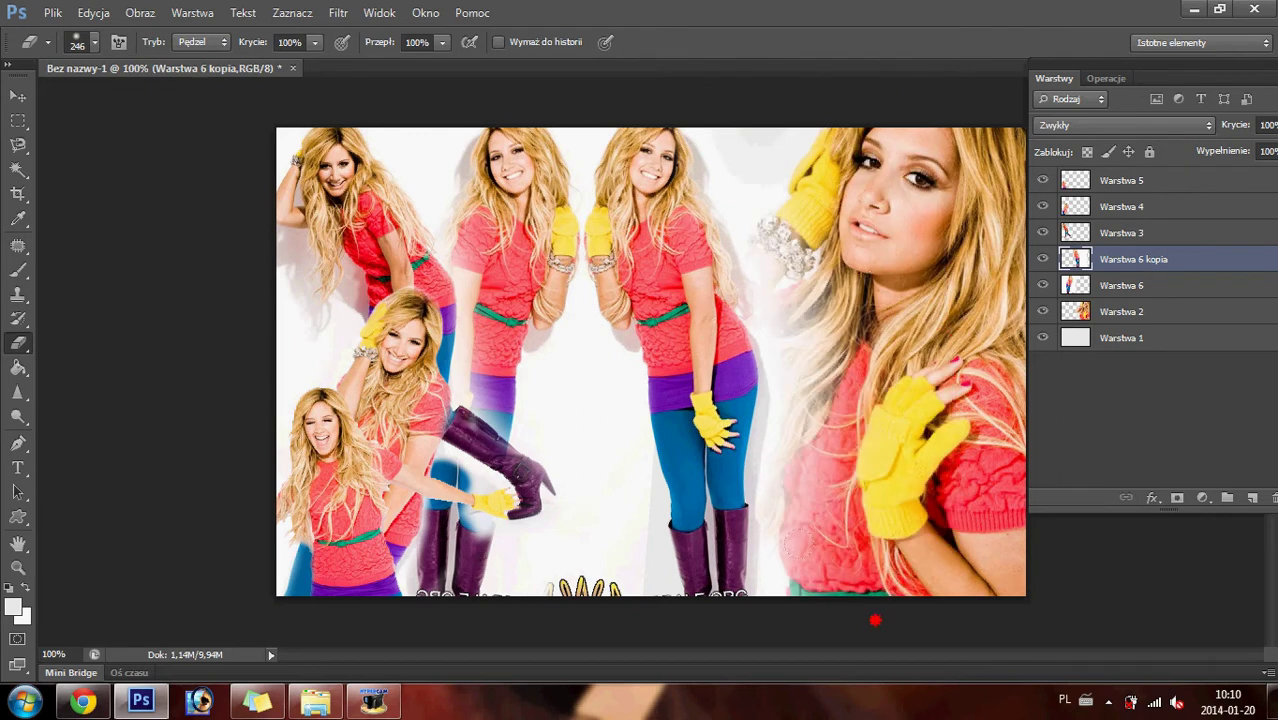
left_click(338, 13)
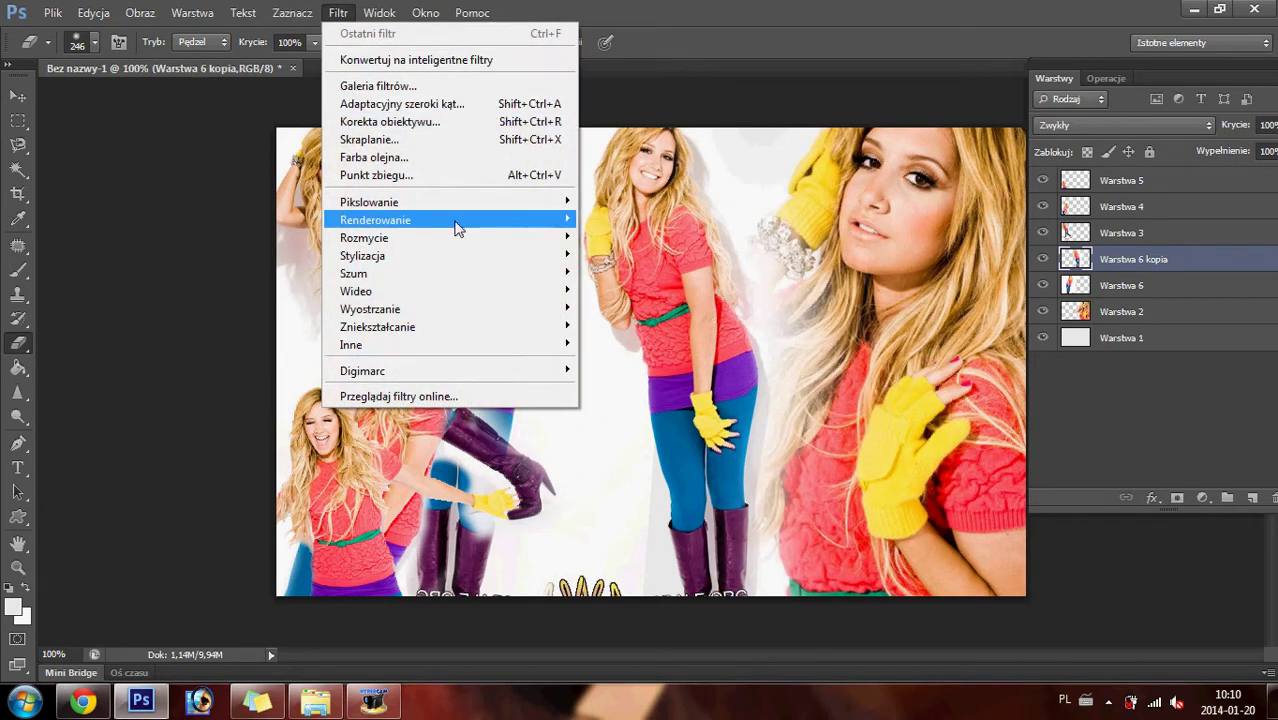
mouse_move(369, 202)
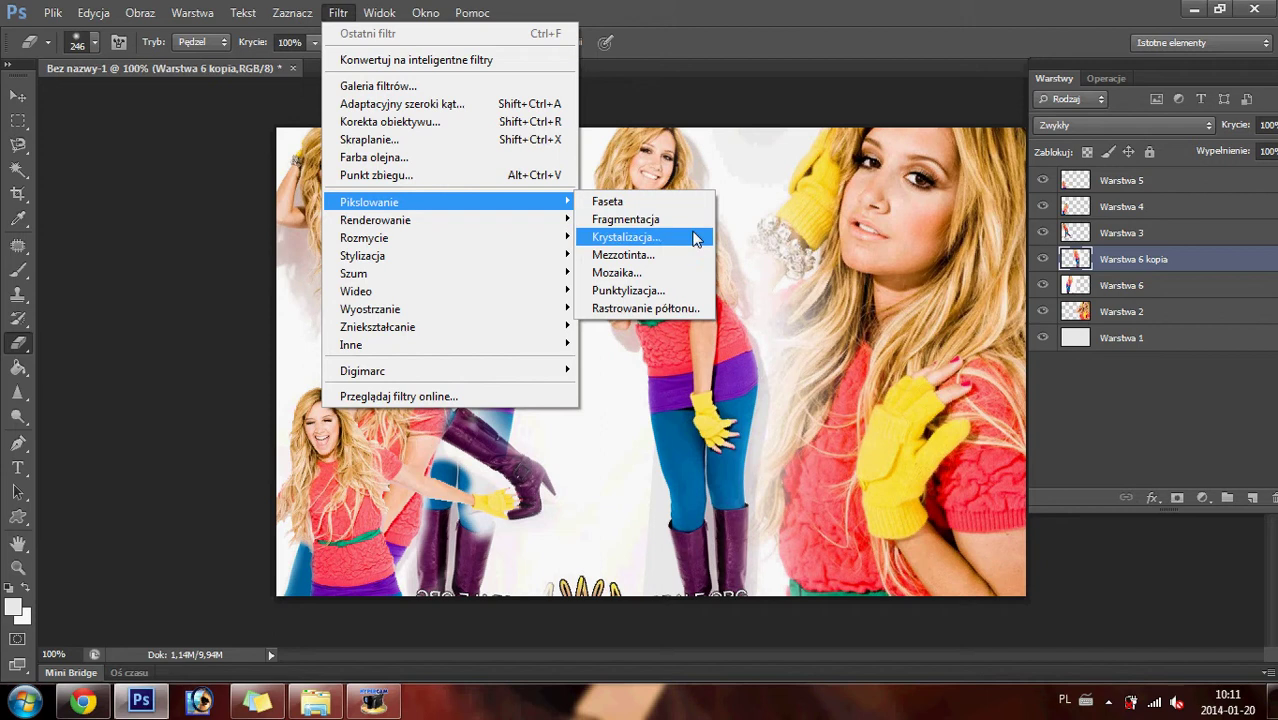
- Apply the Mozaika pixelate filter with a smaller cell size to Warstwa 6 kopia
left_click(683, 274)
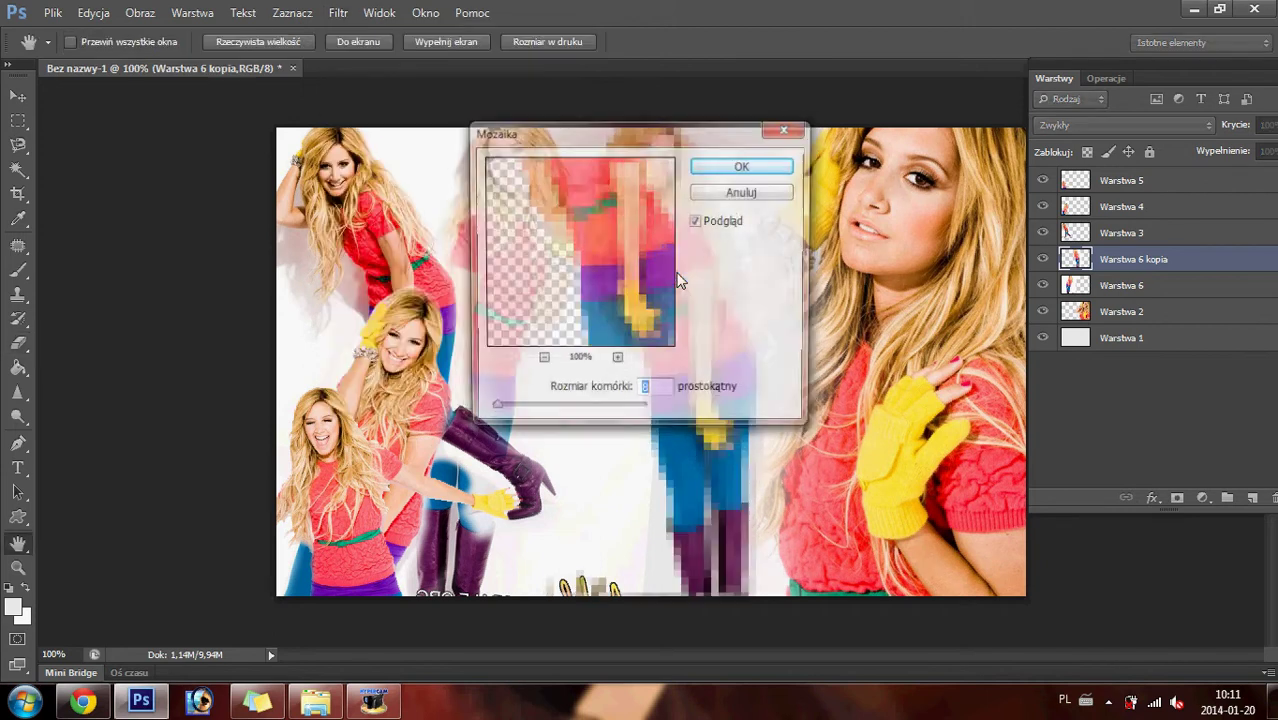
mouse_move(639, 131)
left_mouse_down()
mouse_move(1023, 273)
mouse_move(969, 293)
left_mouse_up()
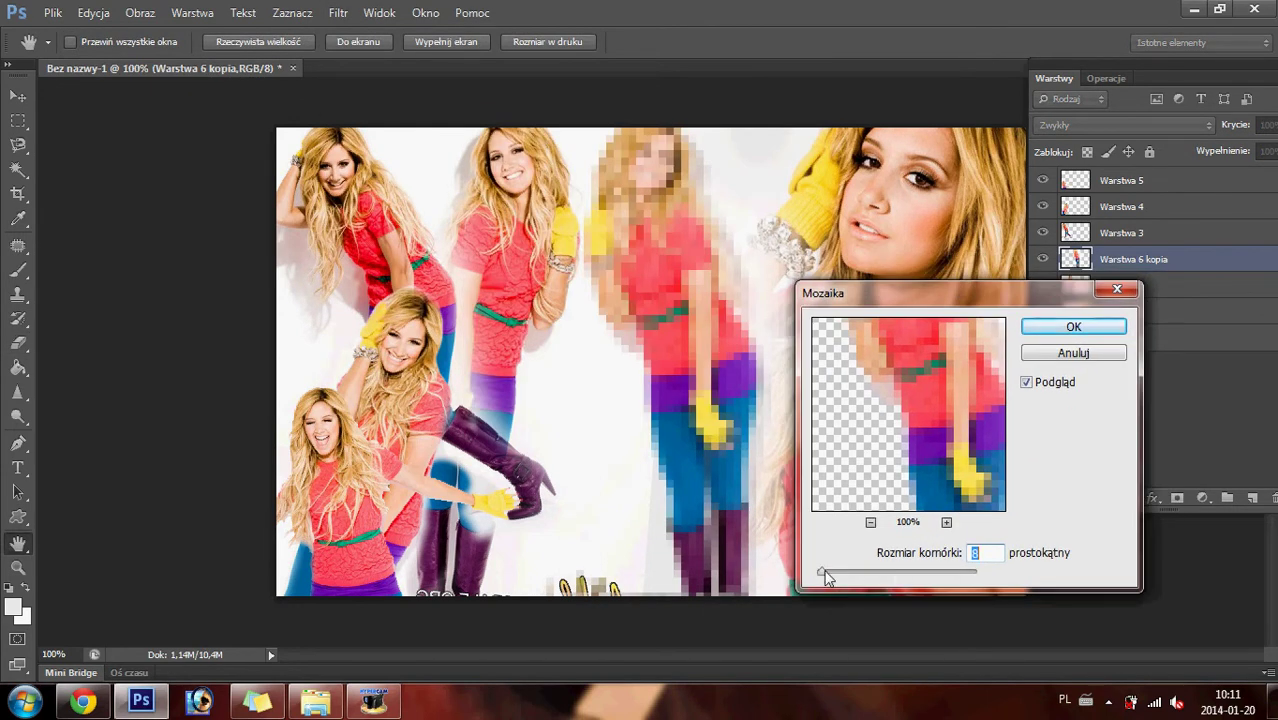
left_click_drag(825, 577, 822, 580)
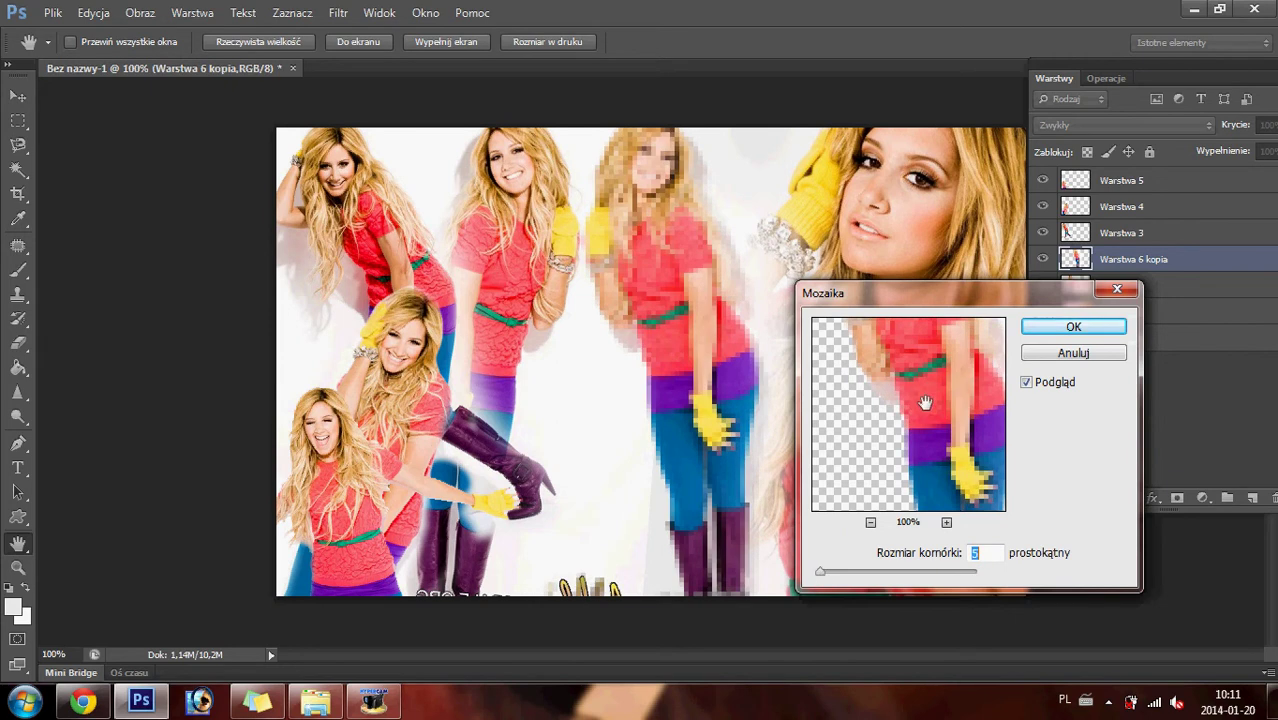
left_click(1068, 330)
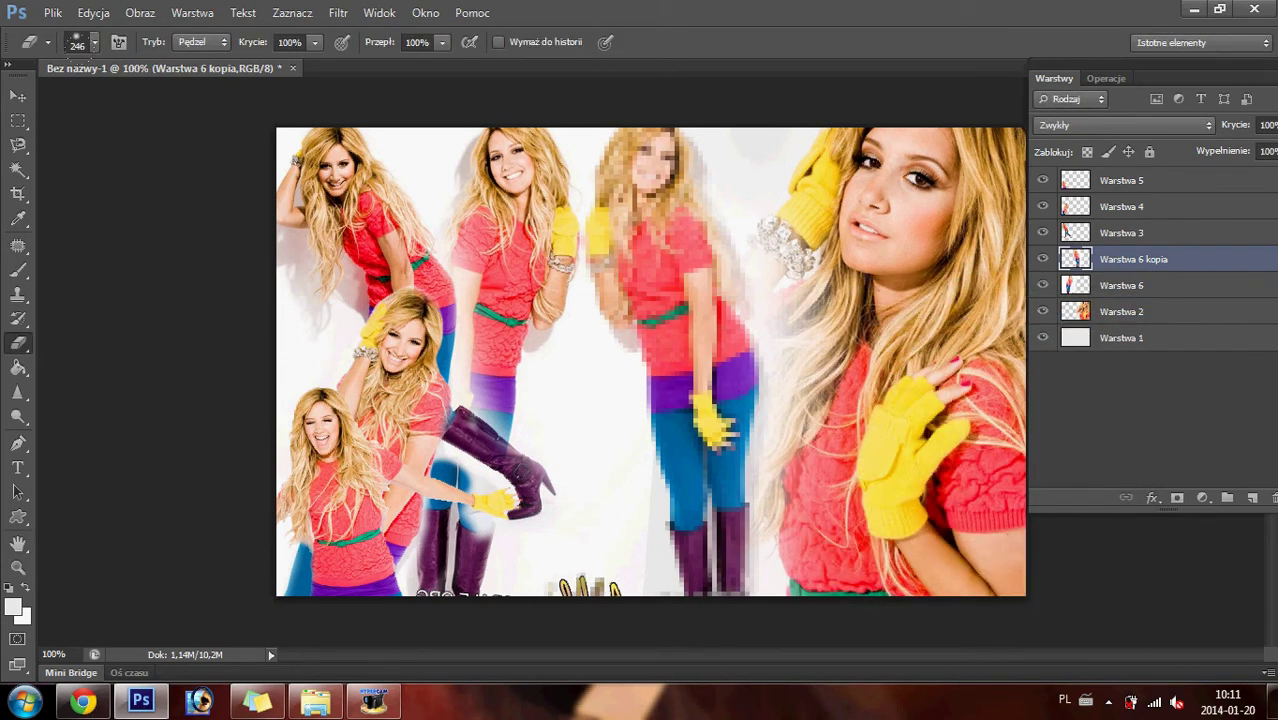
- Move the mosaic copy lower in the layer stack and nudge it slightly left
key("v")
mouse_move(1113, 268)
left_mouse_down()
mouse_move(1109, 291)
mouse_move(1099, 262)
left_mouse_up()
mouse_move(654, 234)
left_mouse_down()
mouse_move(640, 232)
mouse_move(653, 238)
left_mouse_up()
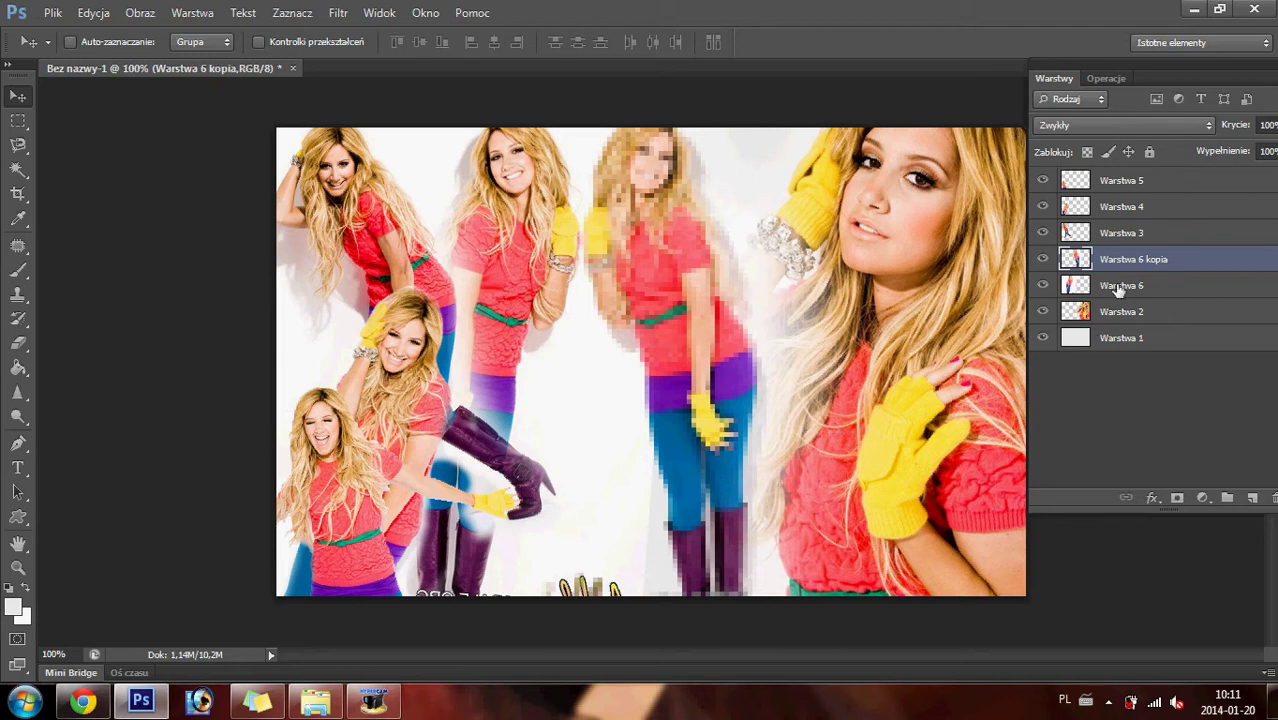
left_click(1126, 233)
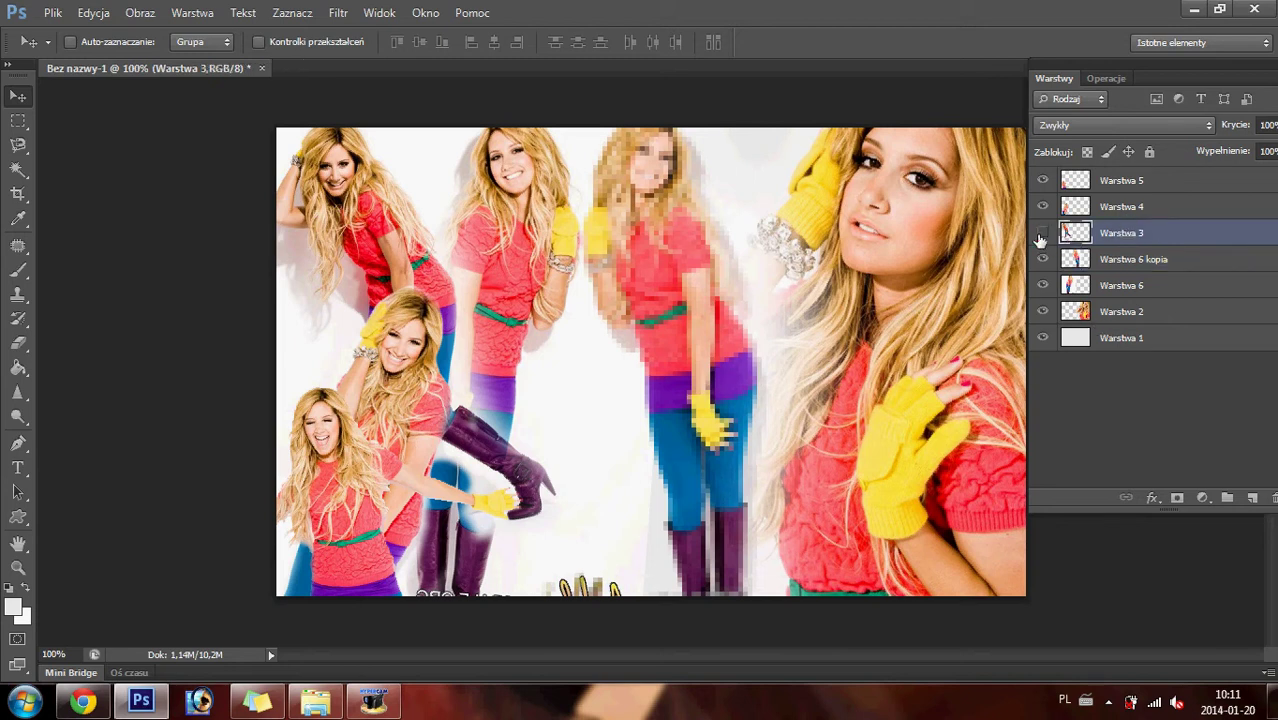
- Duplicate Warstwa 5 and shift the copied girl photo to the right
left_click(1042, 233)
left_click(1105, 182)
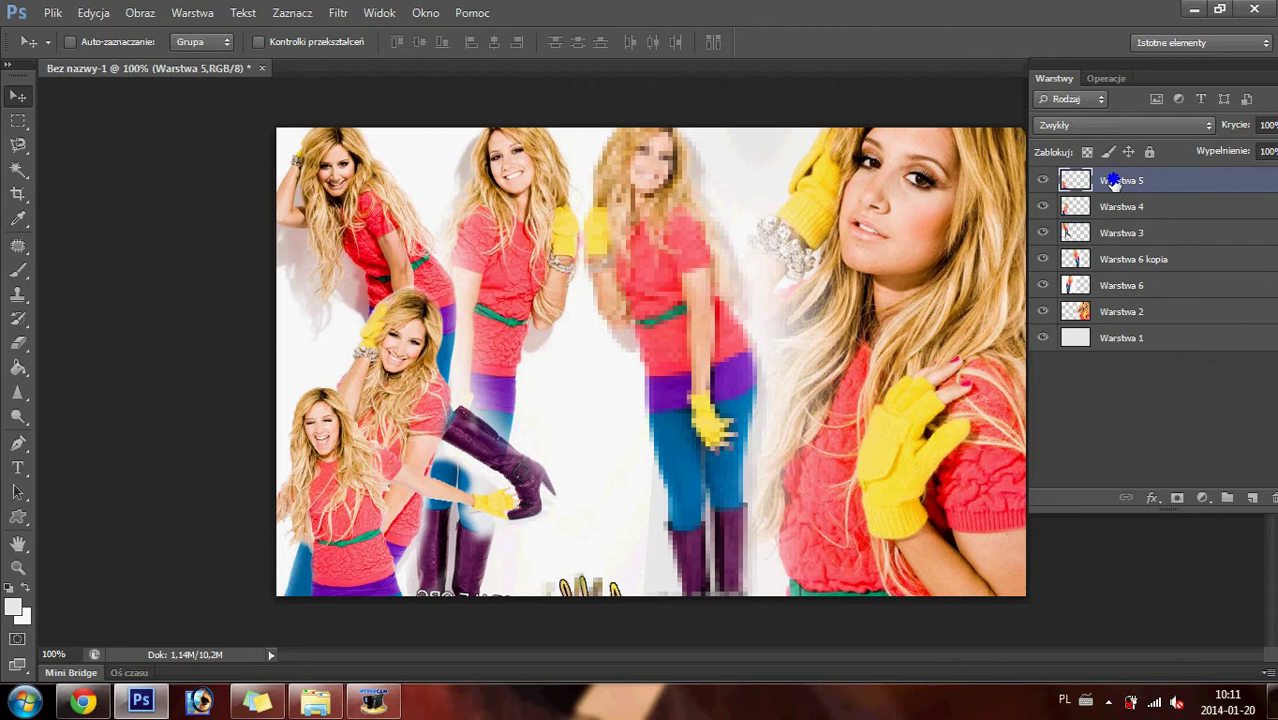
right_click(1110, 182)
left_click(890, 94)
key("Return")
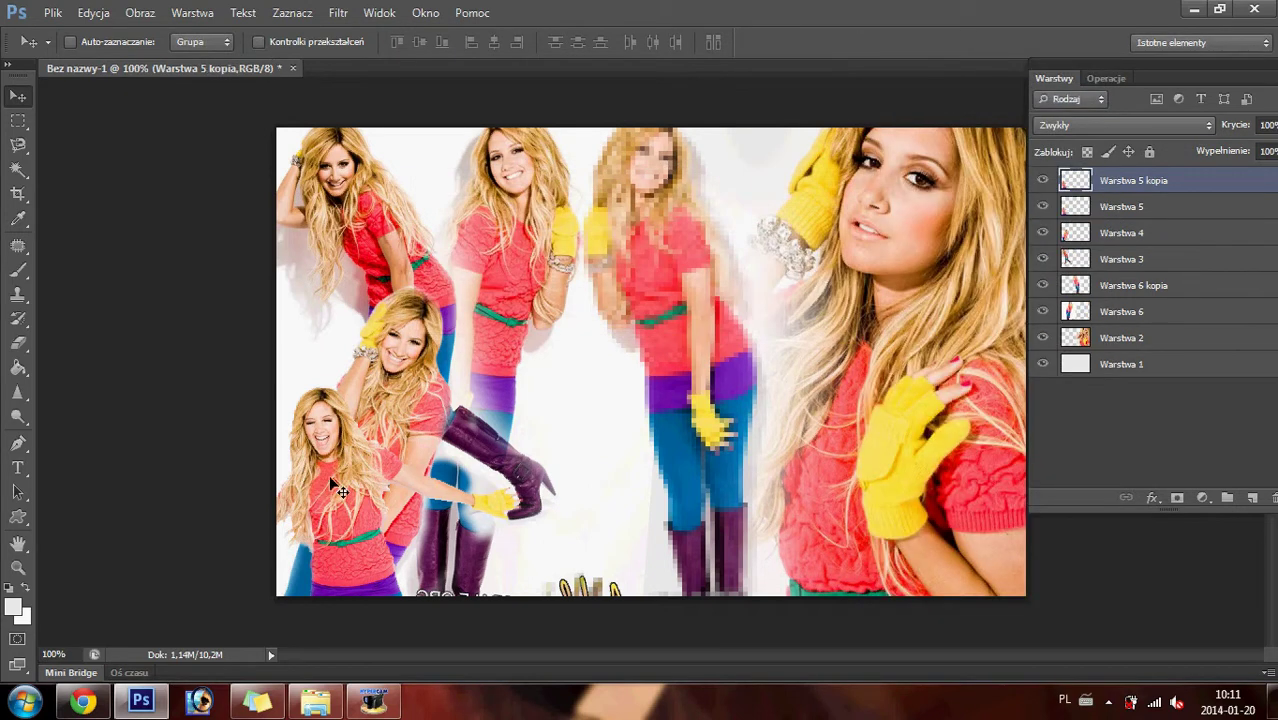
left_click_drag(330, 481, 449, 473)
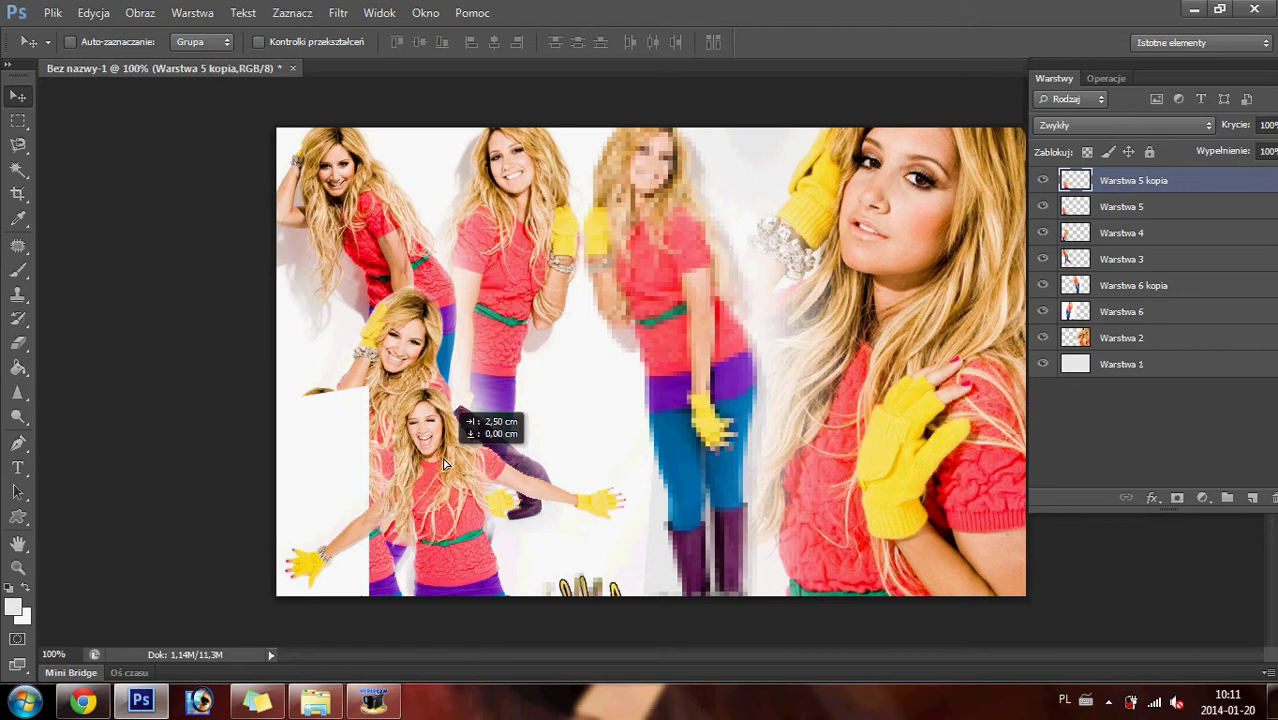
- Delete the copy's white background with the Magic Wand and deselect
left_click(18, 170)
left_click(332, 468)
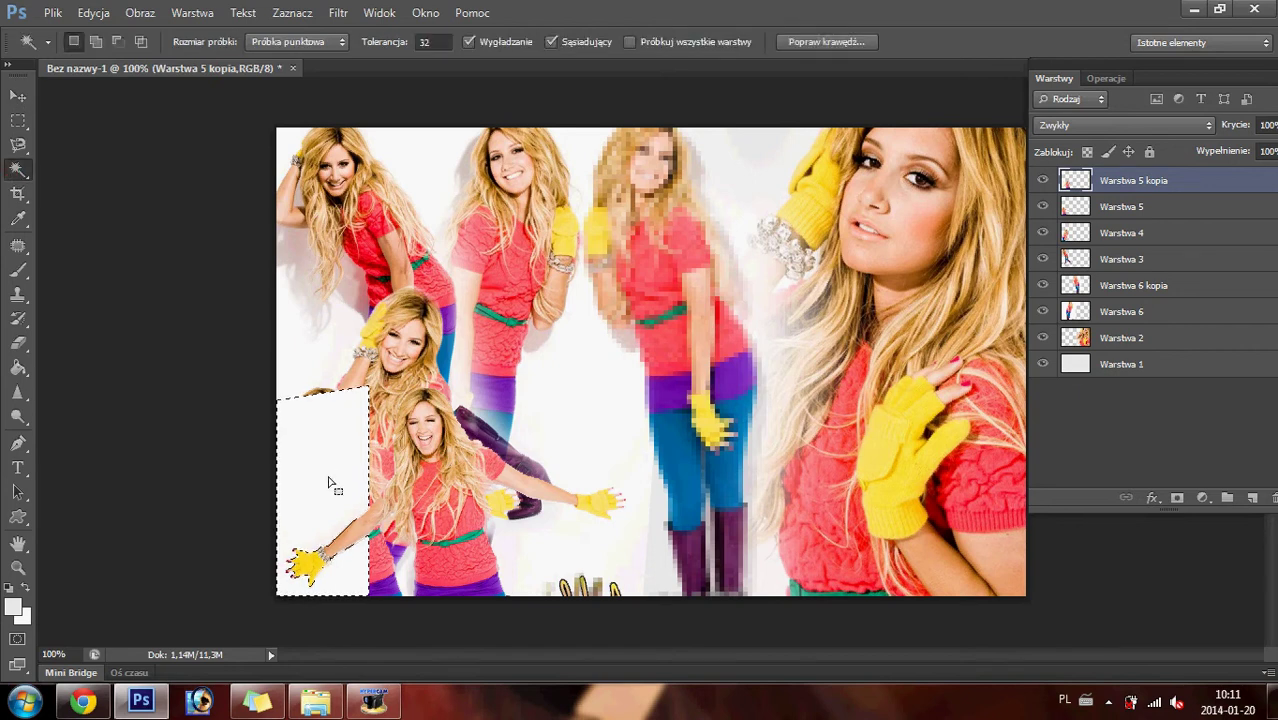
key("Delete")
left_click(18, 122)
left_click(303, 308)
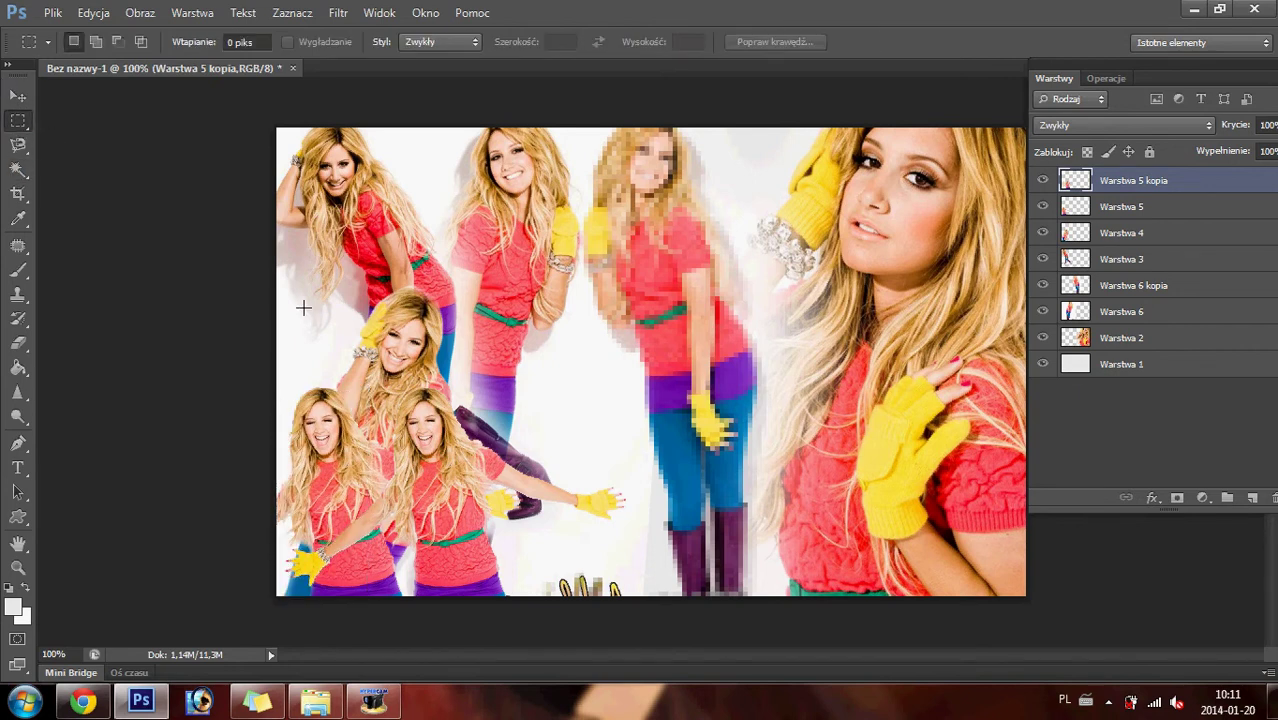
- Apply the Mozaika filter to the copy with cell size 3
left_click(338, 12)
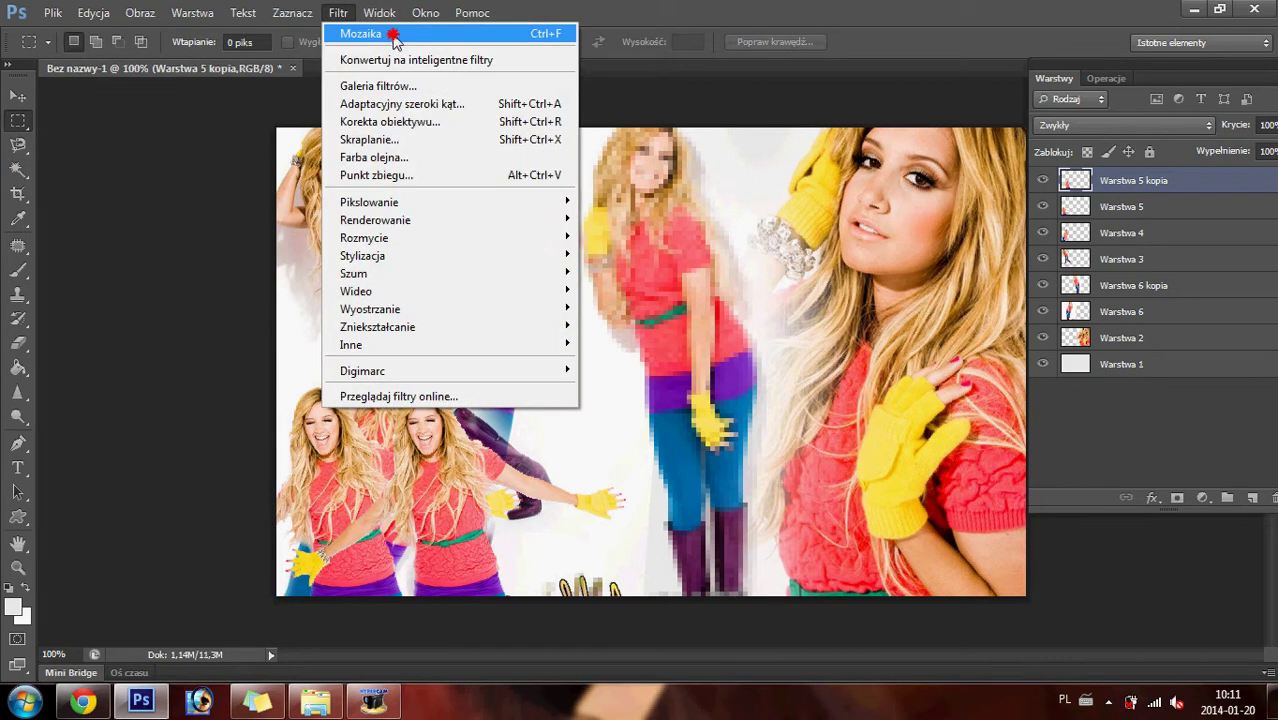
left_click(370, 35)
left_click(18, 96)
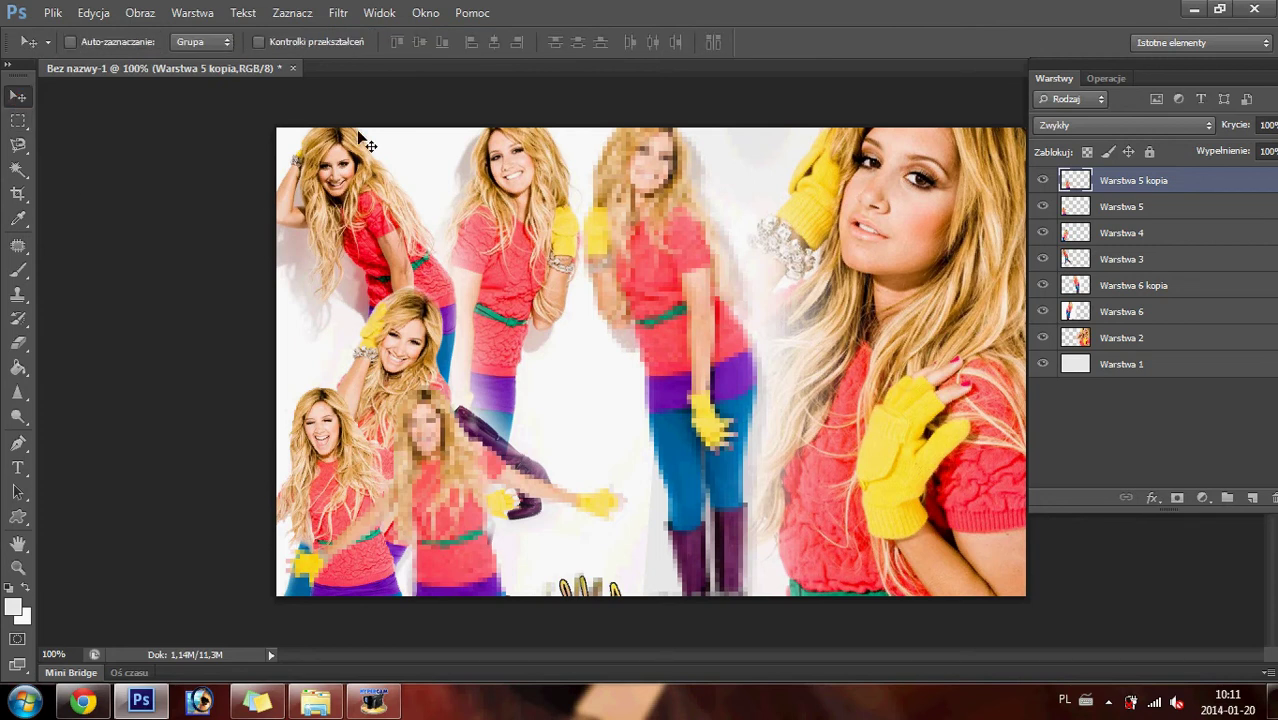
key("ctrl+z")
left_click(300, 13)
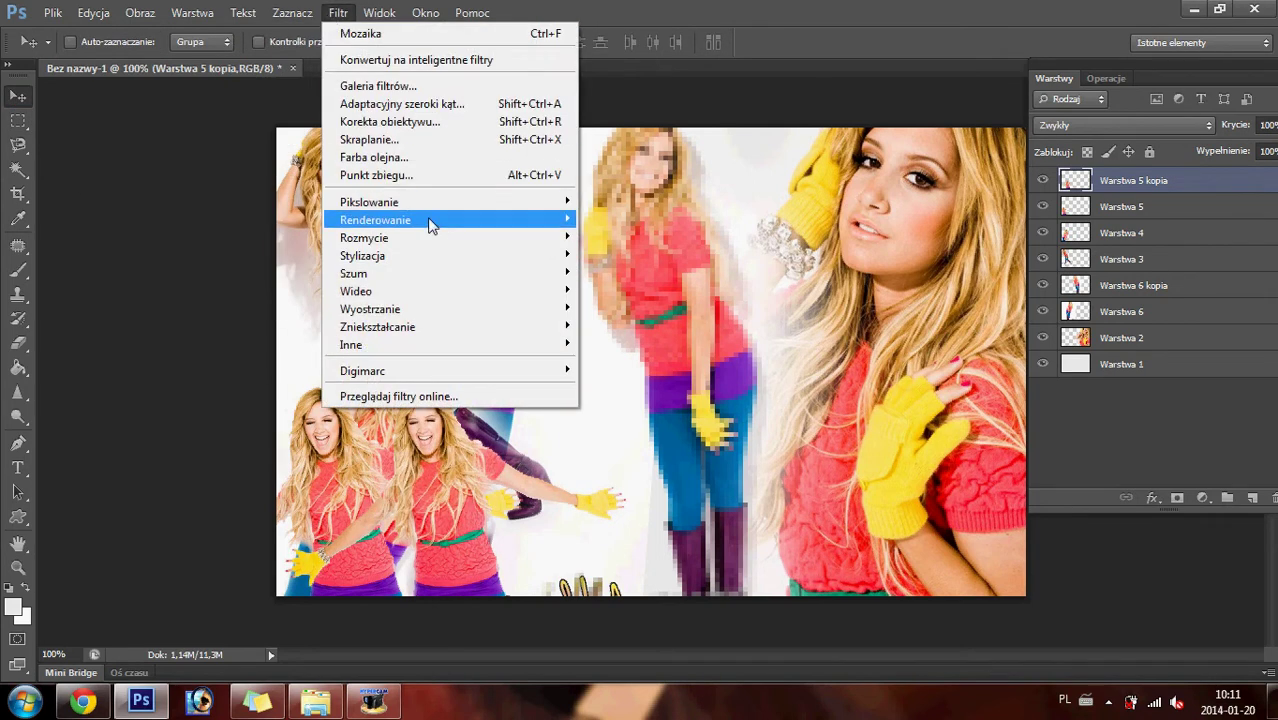
mouse_move(369, 202)
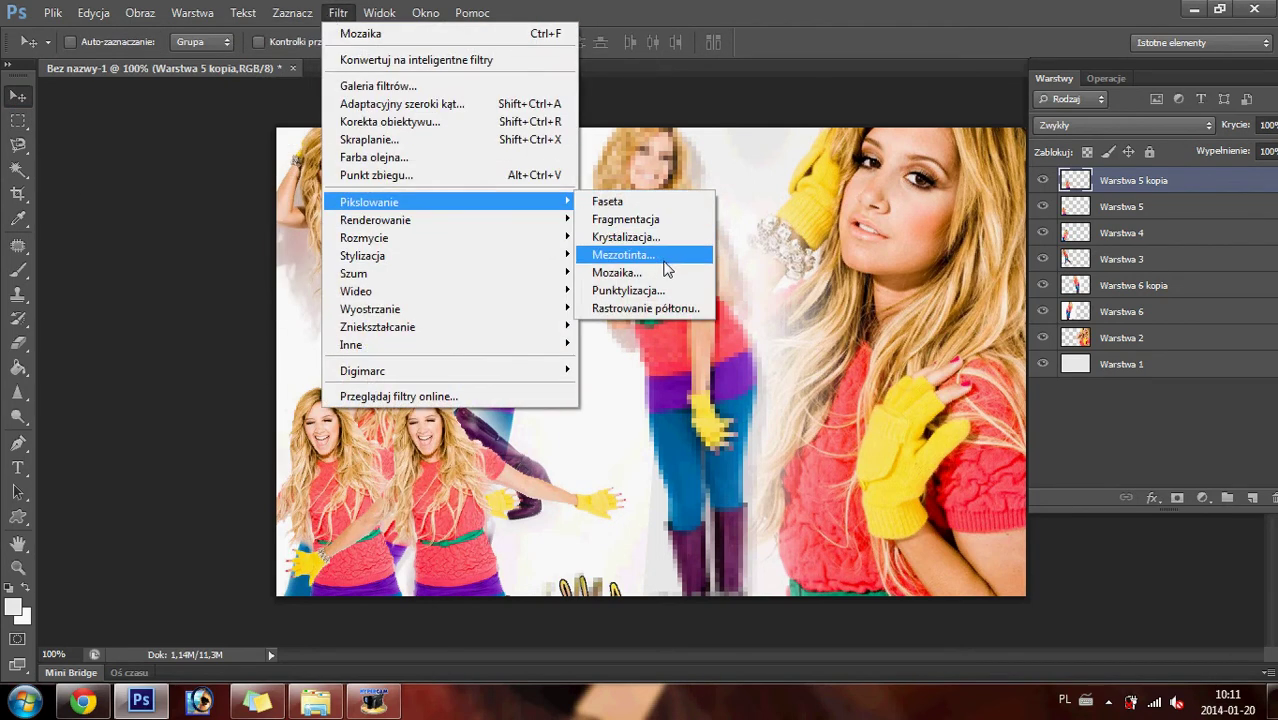
left_click(650, 272)
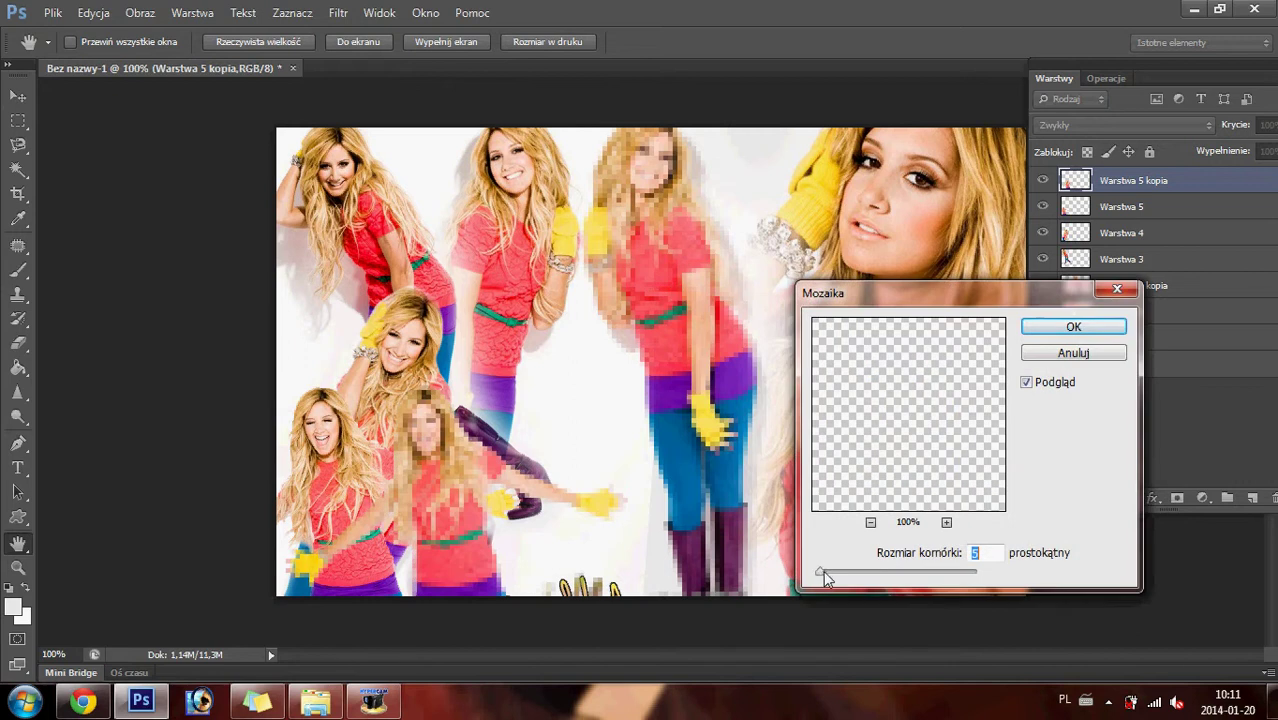
left_click_drag(818, 576, 818, 577)
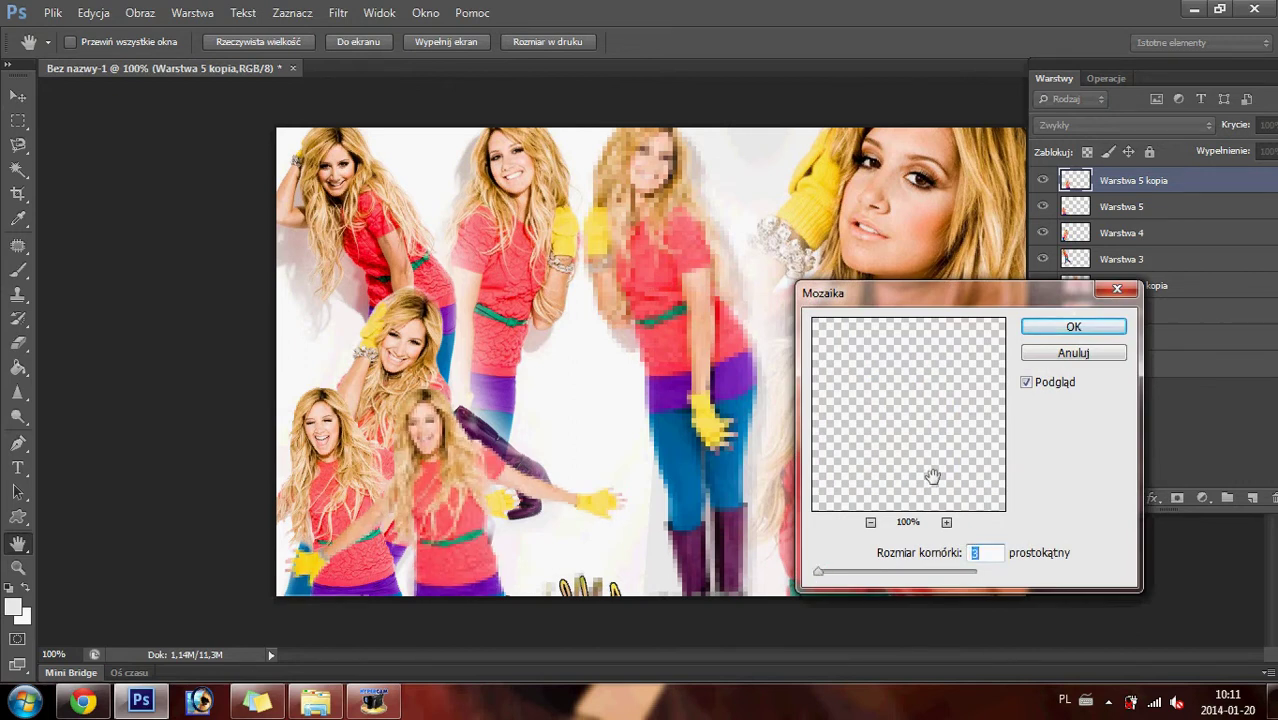
left_click(1055, 328)
- Rotate the copy about 15°, shift it left, and place it beneath Warstwa 5
key("ctrl+t")
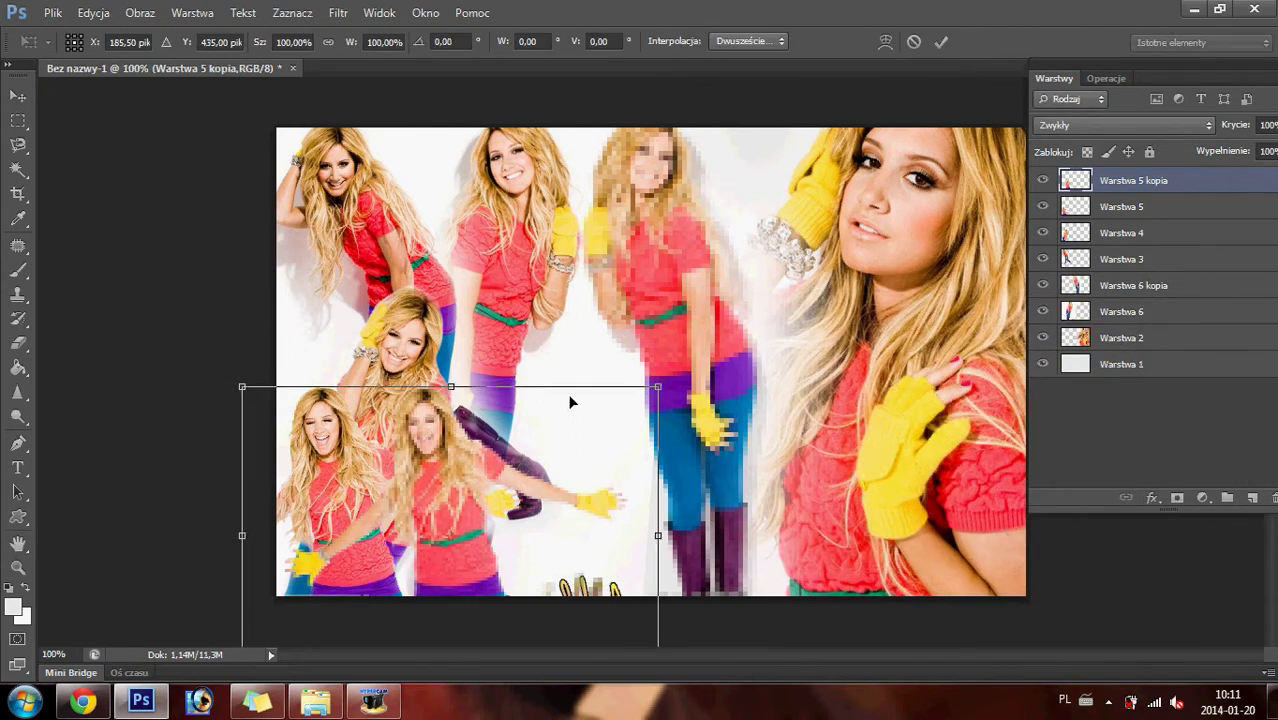
mouse_move(690, 424)
left_mouse_down()
mouse_move(710, 442)
mouse_move(705, 504)
left_mouse_up()
left_click_drag(608, 503, 528, 503)
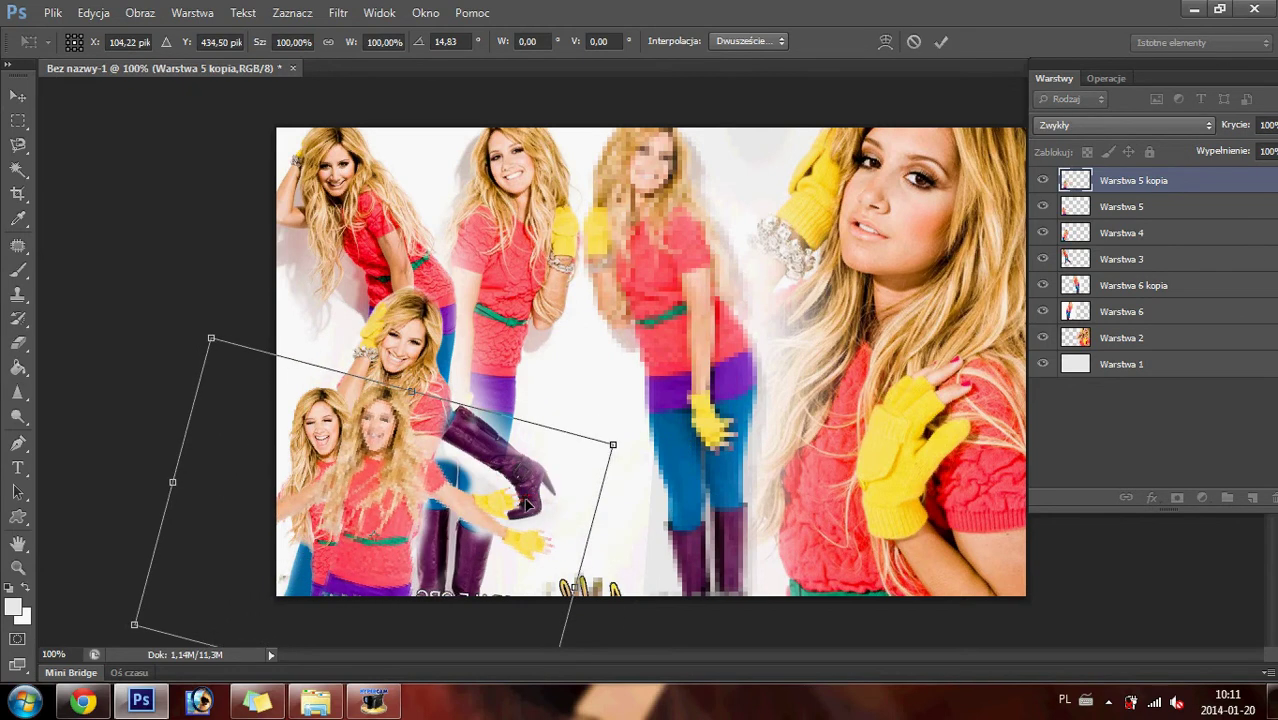
key("Return")
left_click_drag(1122, 180, 1117, 218)
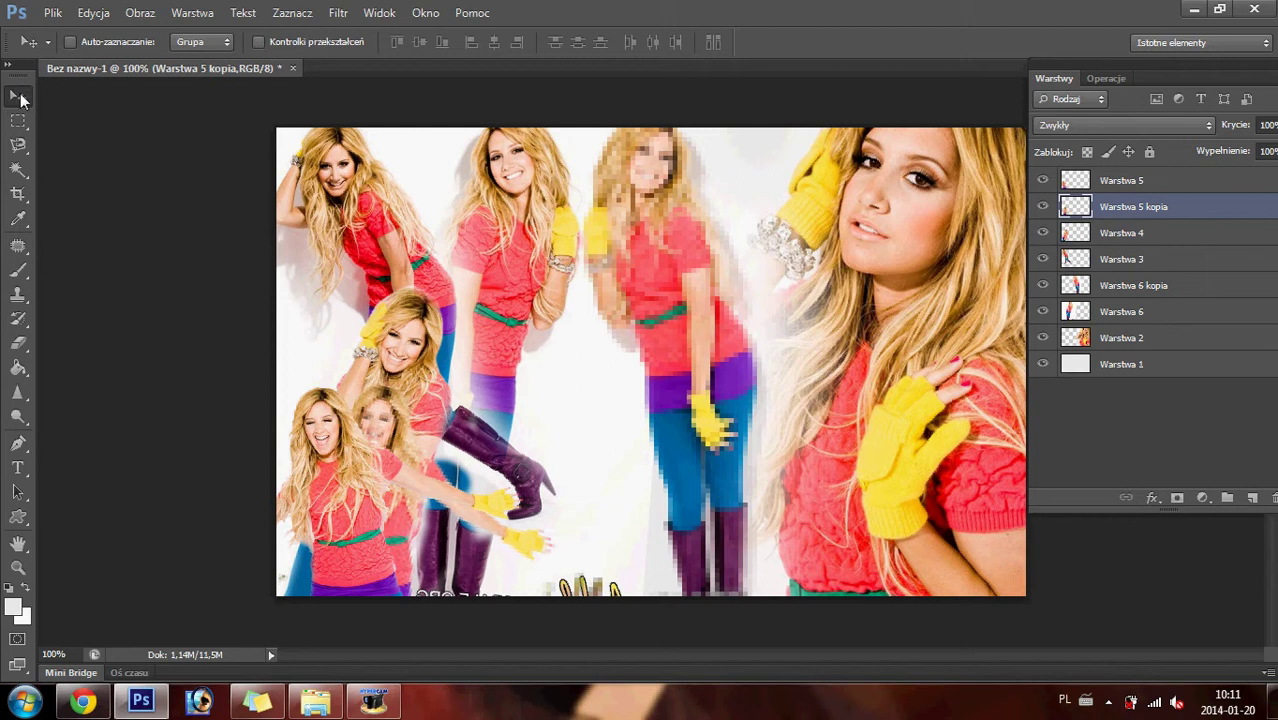
left_click(140, 12)
mouse_move(170, 60)
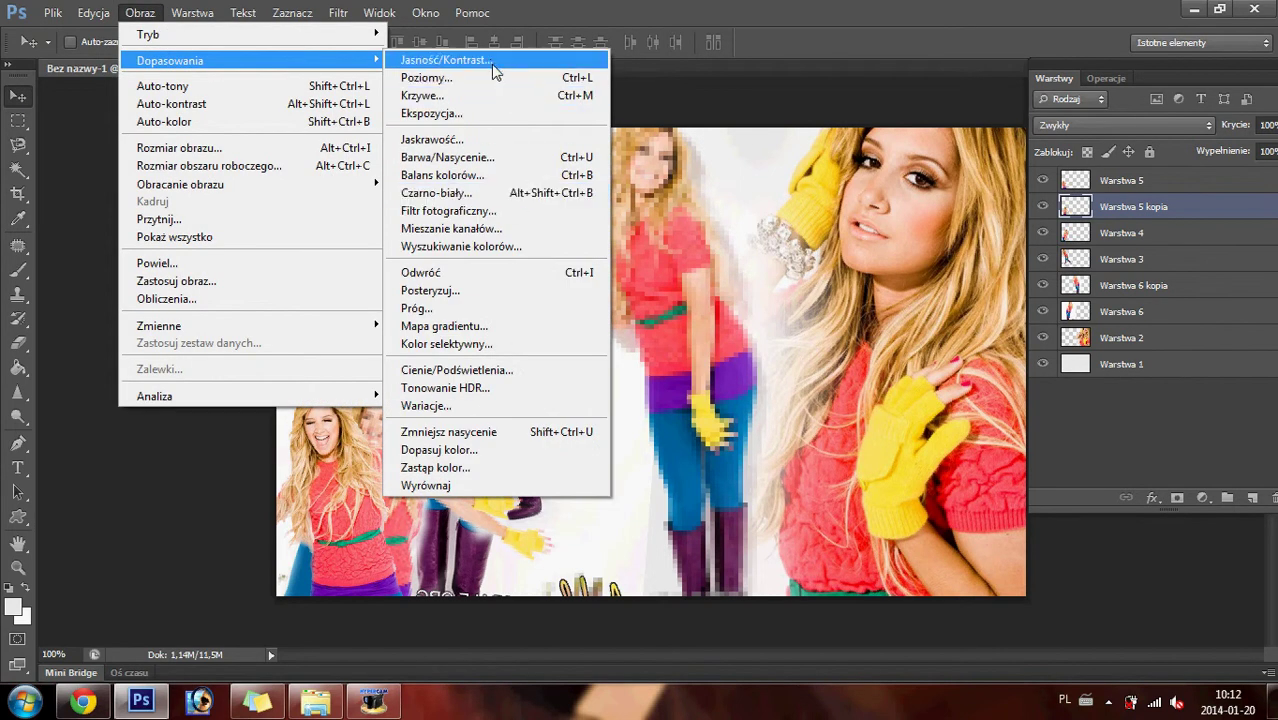
- Set Warstwa 5 kopia's saturation to -48 and move it slightly right and down
left_click(493, 160)
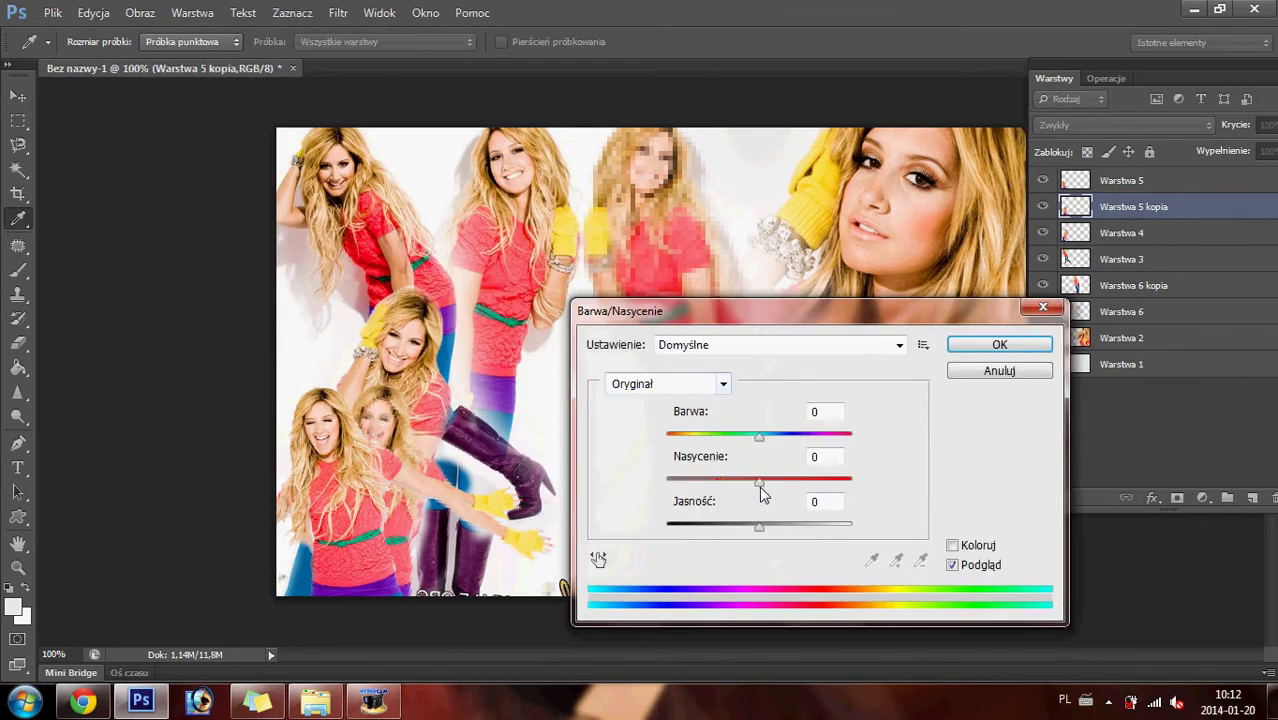
left_click_drag(759, 478, 713, 484)
key("Return")
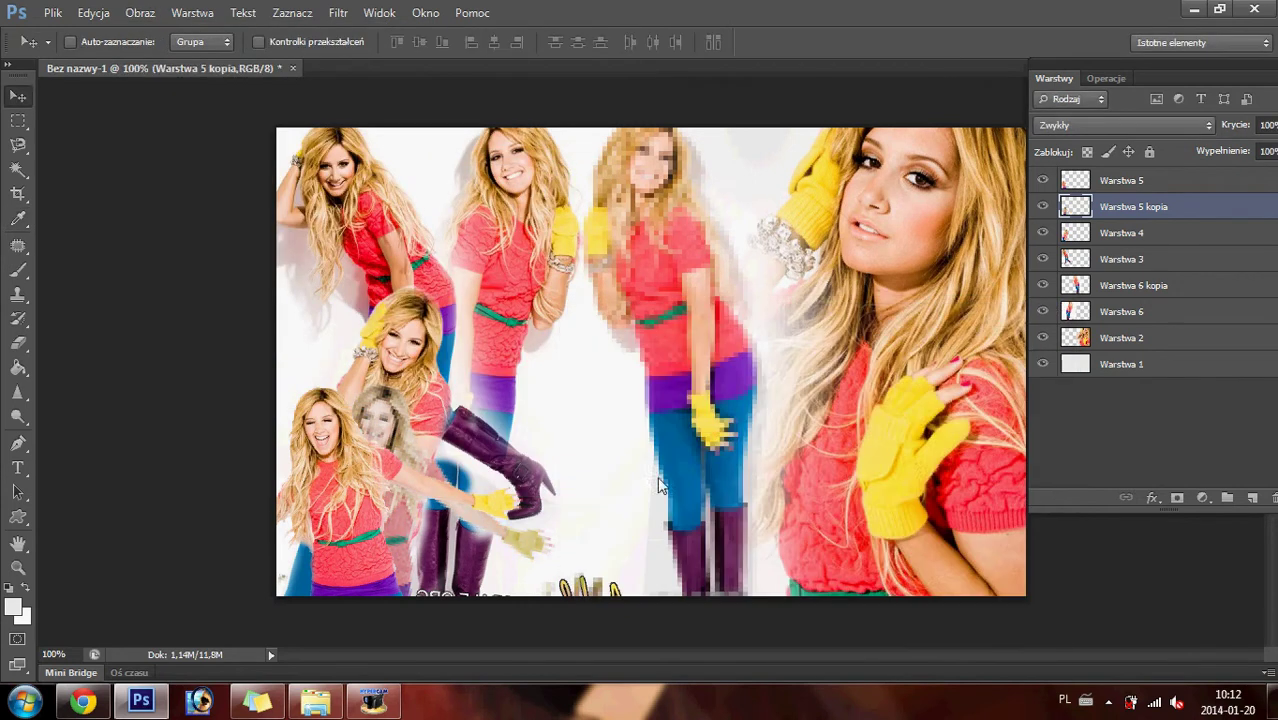
left_click_drag(408, 448, 458, 458)
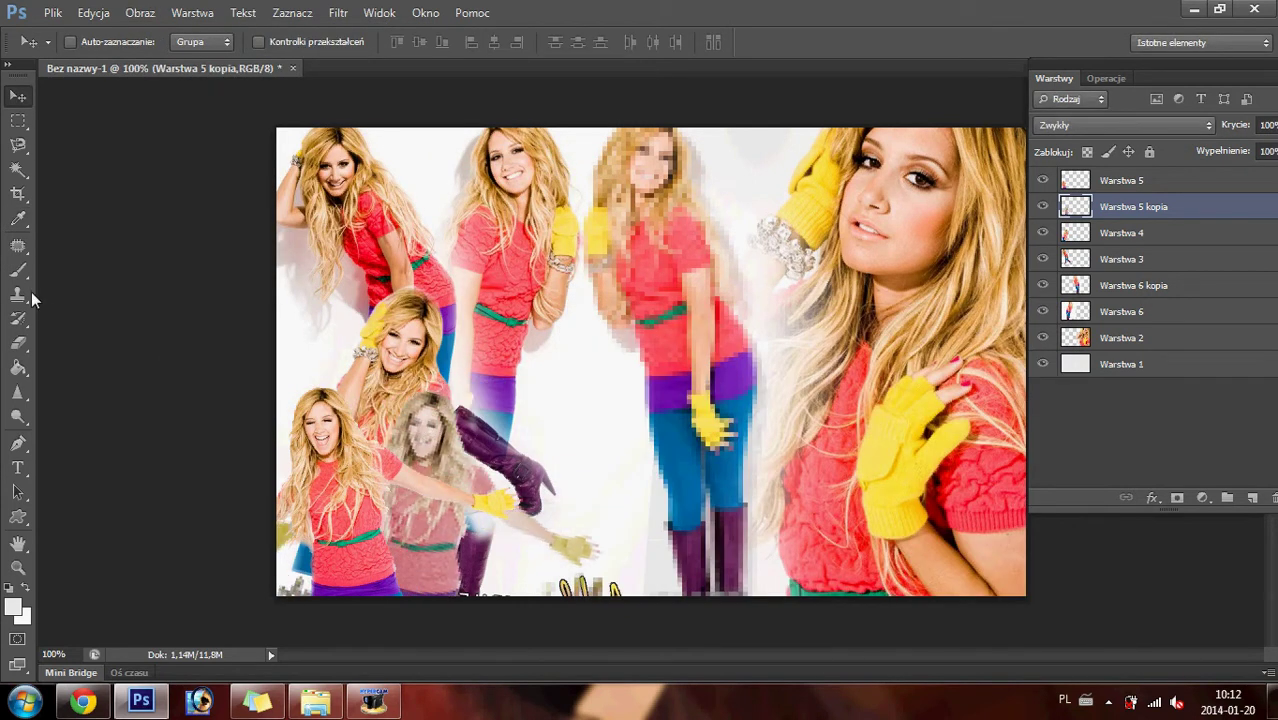
left_click(15, 340)
left_click_drag(289, 579, 317, 601)
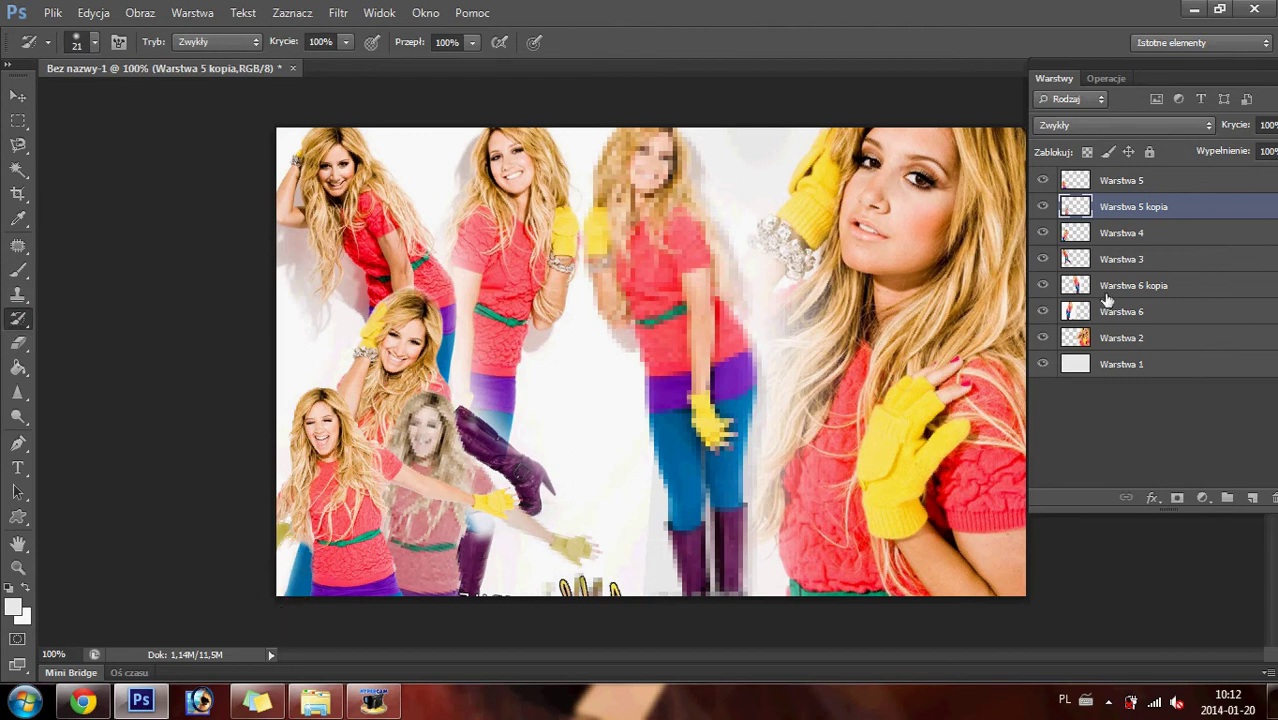
- On Warstwa 3, paint away the purple boot with a 56 px History Brush
left_click(1107, 260)
mouse_move(488, 528)
left_mouse_down()
mouse_move(499, 551)
mouse_move(479, 503)
mouse_move(487, 517)
mouse_move(499, 500)
mouse_move(487, 480)
left_mouse_up()
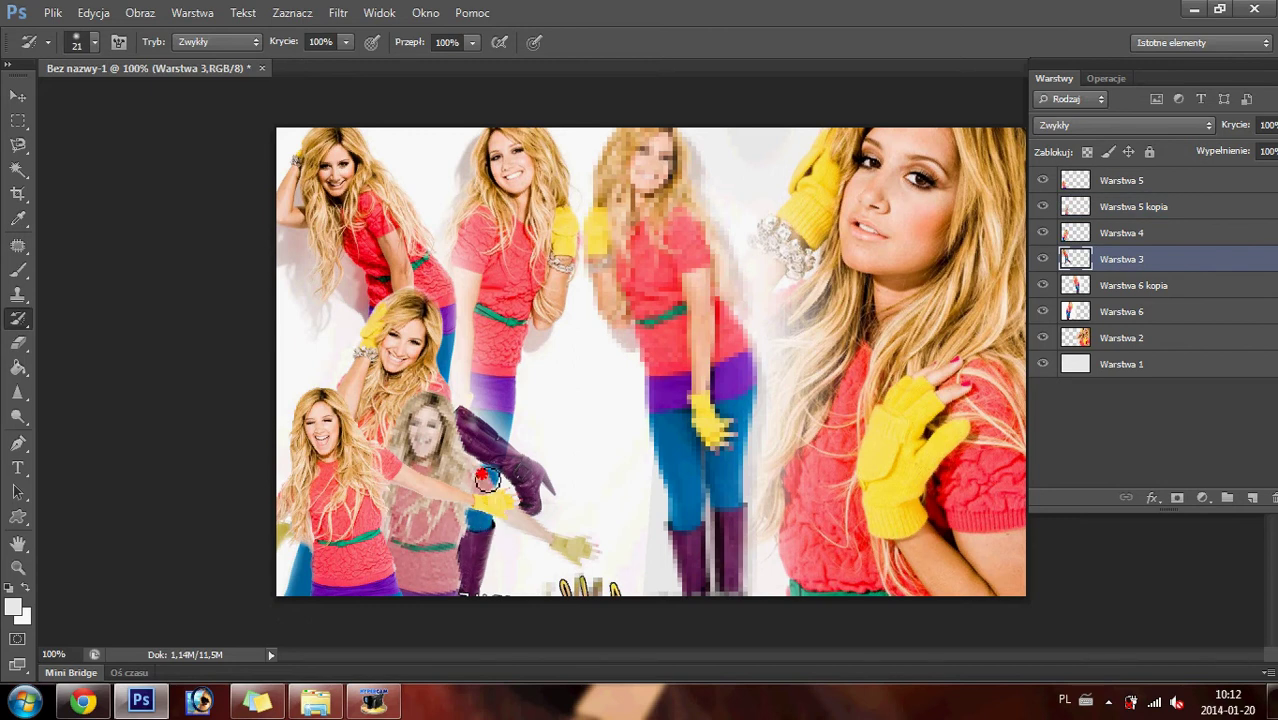
left_click(94, 42)
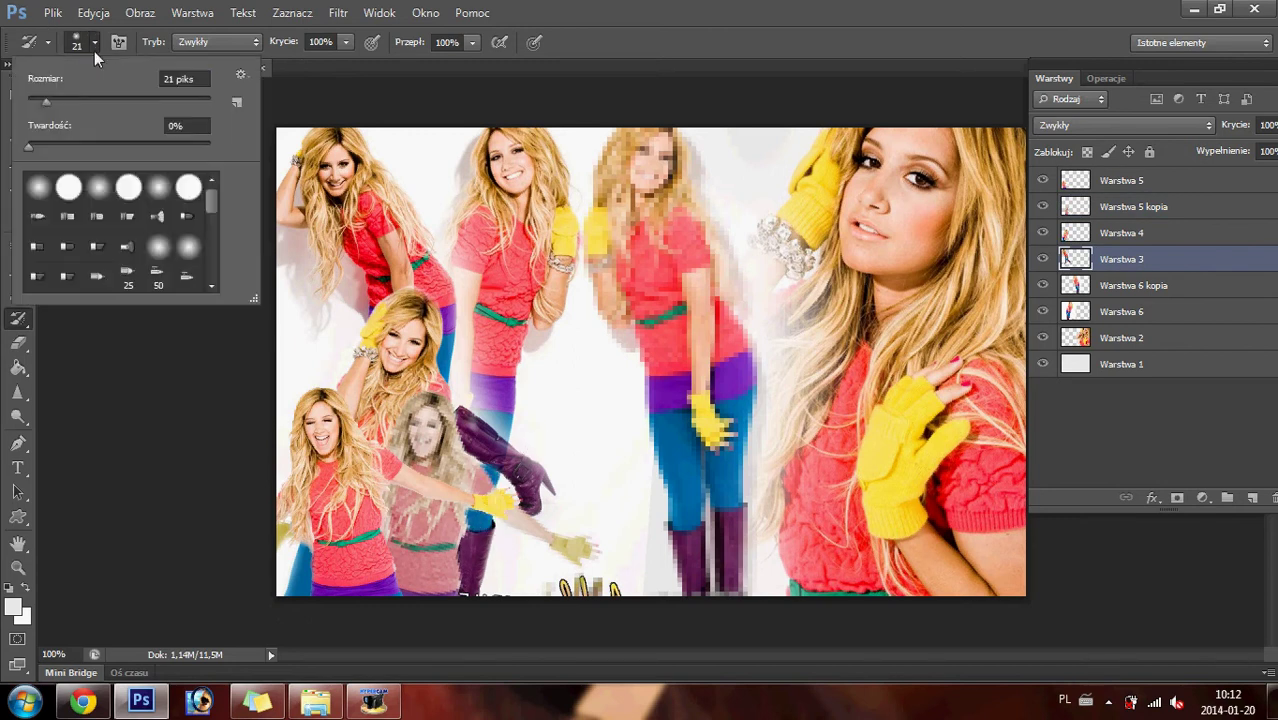
key("Return")
left_click_drag(466, 383, 534, 458)
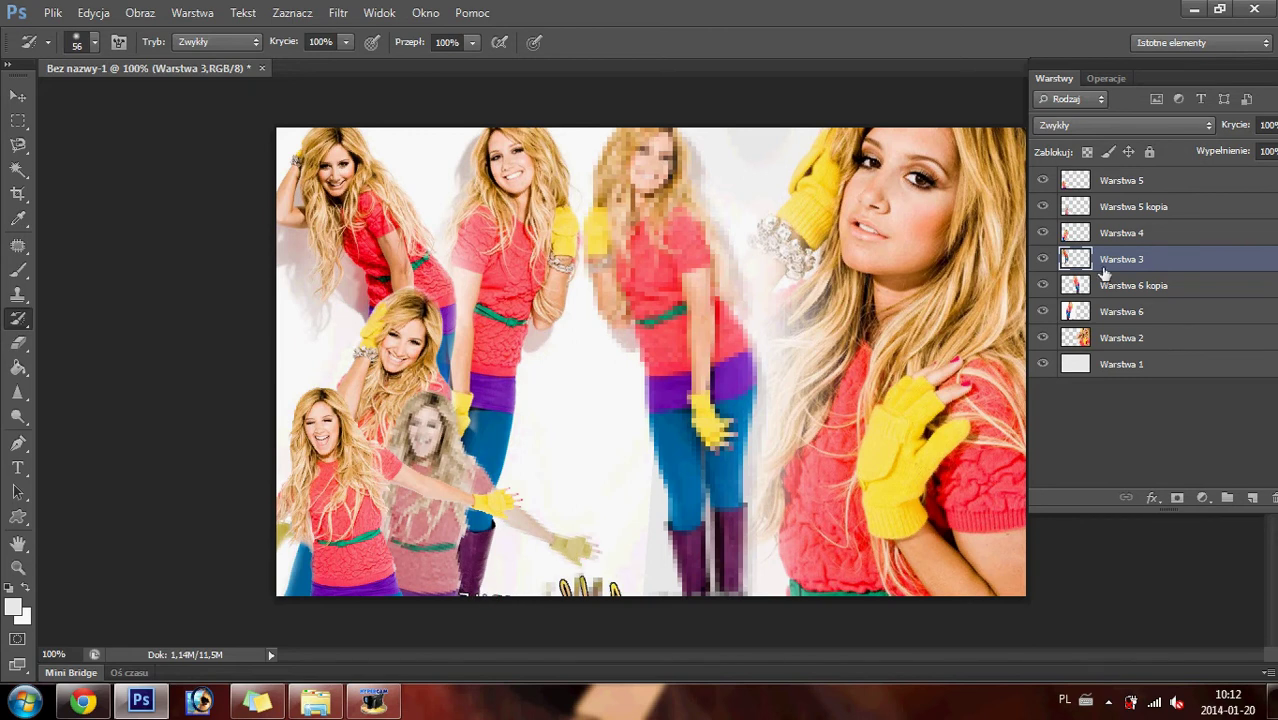
- Clean stray fingers and dark fragments along the bottom edge on Warstwa 6 and Warstwa 6 kopia
left_click(1108, 314)
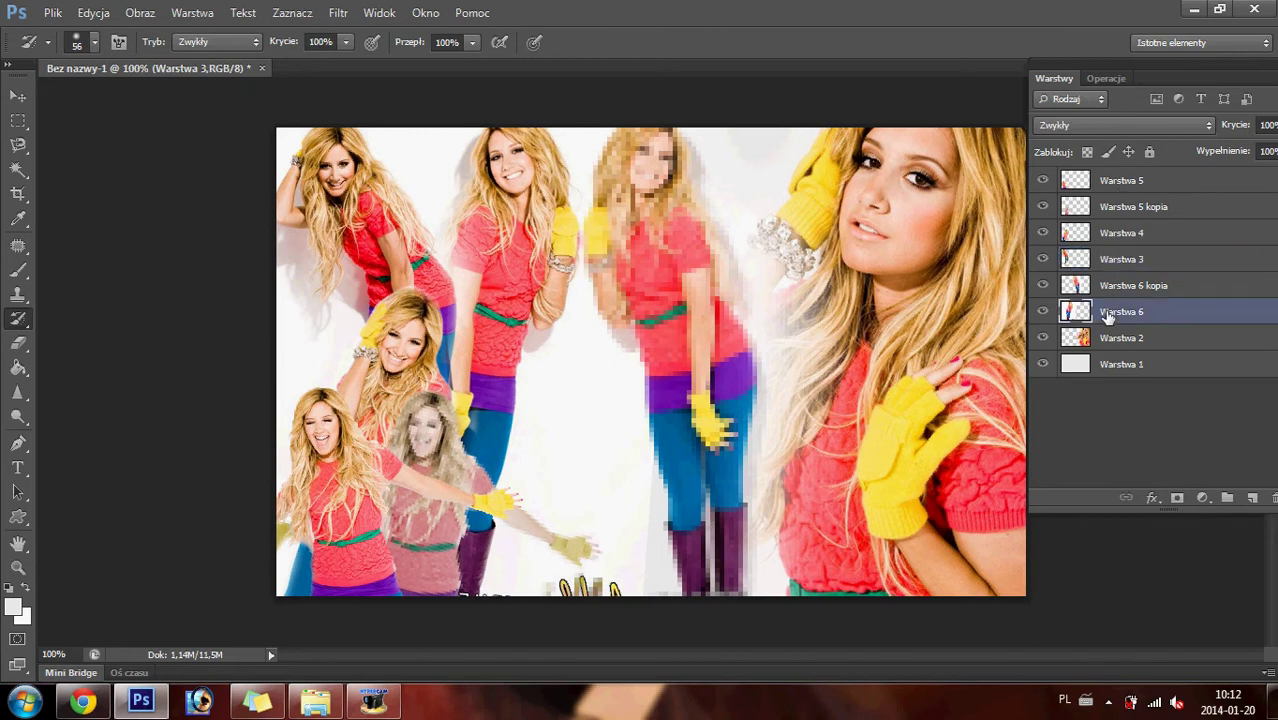
mouse_move(535, 568)
left_mouse_down()
mouse_move(527, 600)
mouse_move(455, 603)
left_mouse_up()
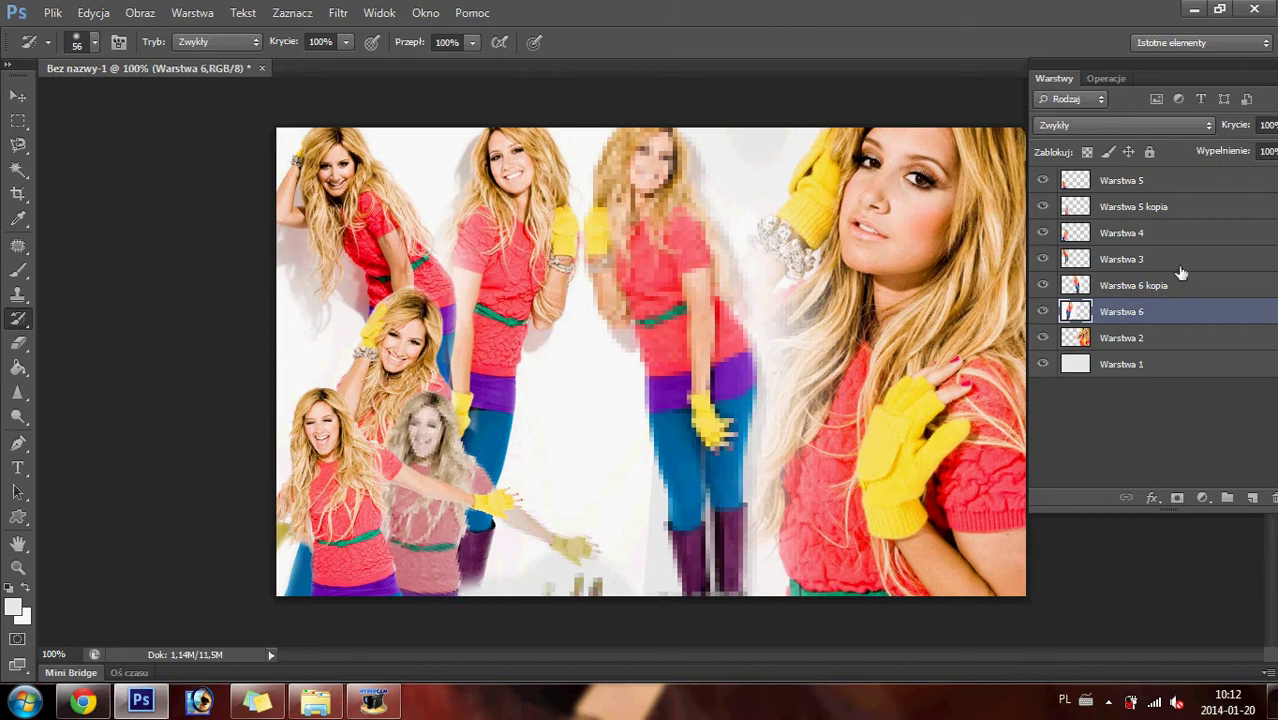
left_click(1100, 285)
mouse_move(564, 575)
left_mouse_down()
mouse_move(636, 492)
mouse_move(640, 527)
mouse_move(645, 500)
mouse_move(746, 606)
left_mouse_up()
left_click(1110, 340)
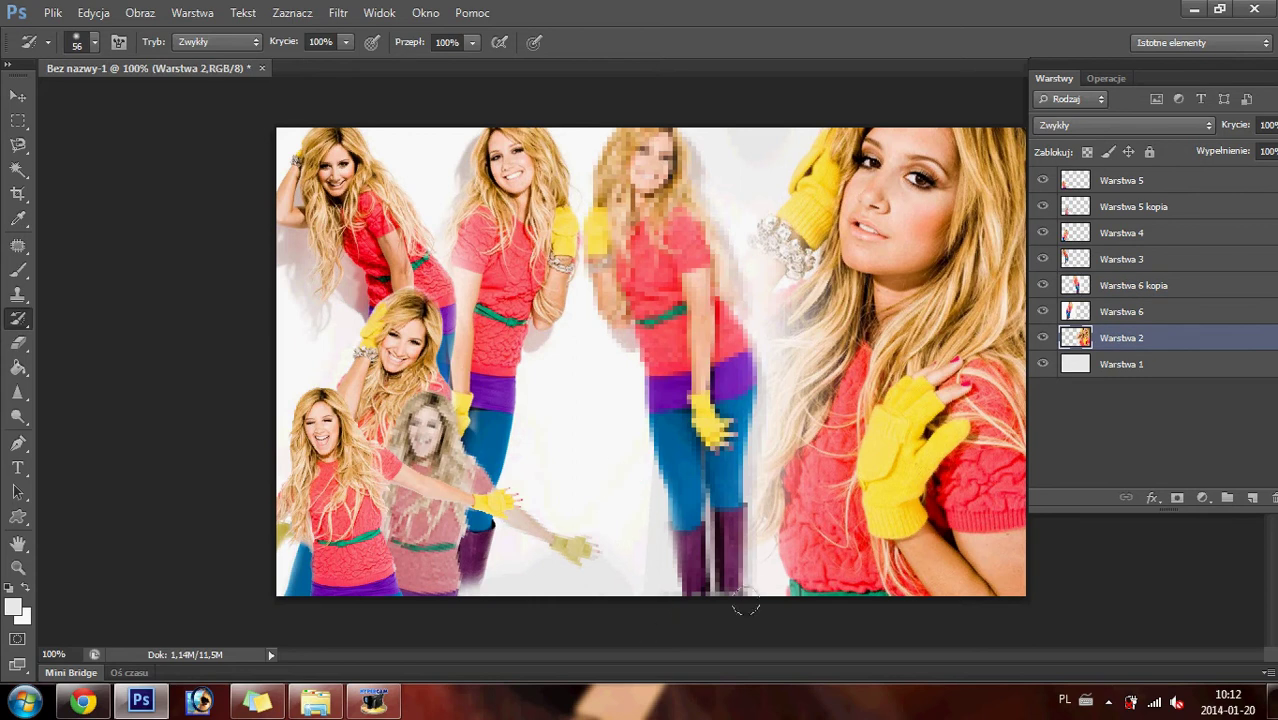
left_click(1090, 305)
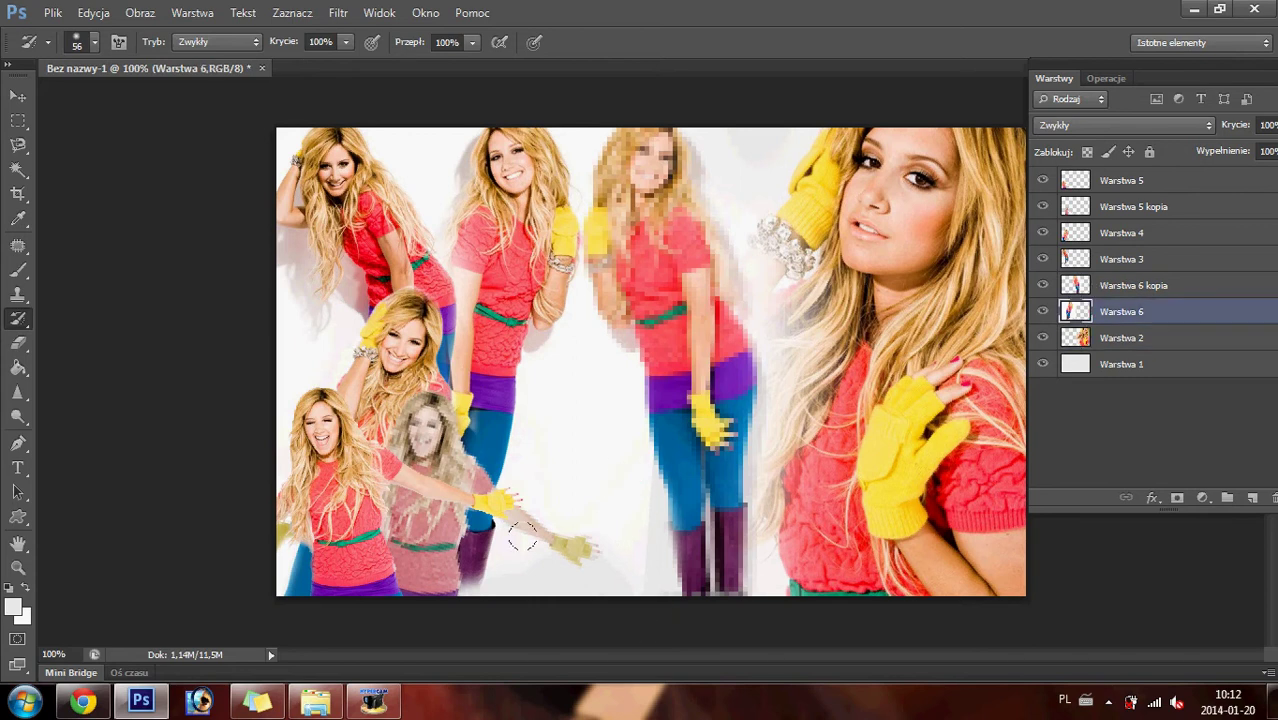
mouse_move(630, 502)
left_mouse_down()
mouse_move(585, 414)
mouse_move(536, 556)
mouse_move(499, 585)
mouse_move(563, 378)
mouse_move(536, 568)
left_mouse_up()
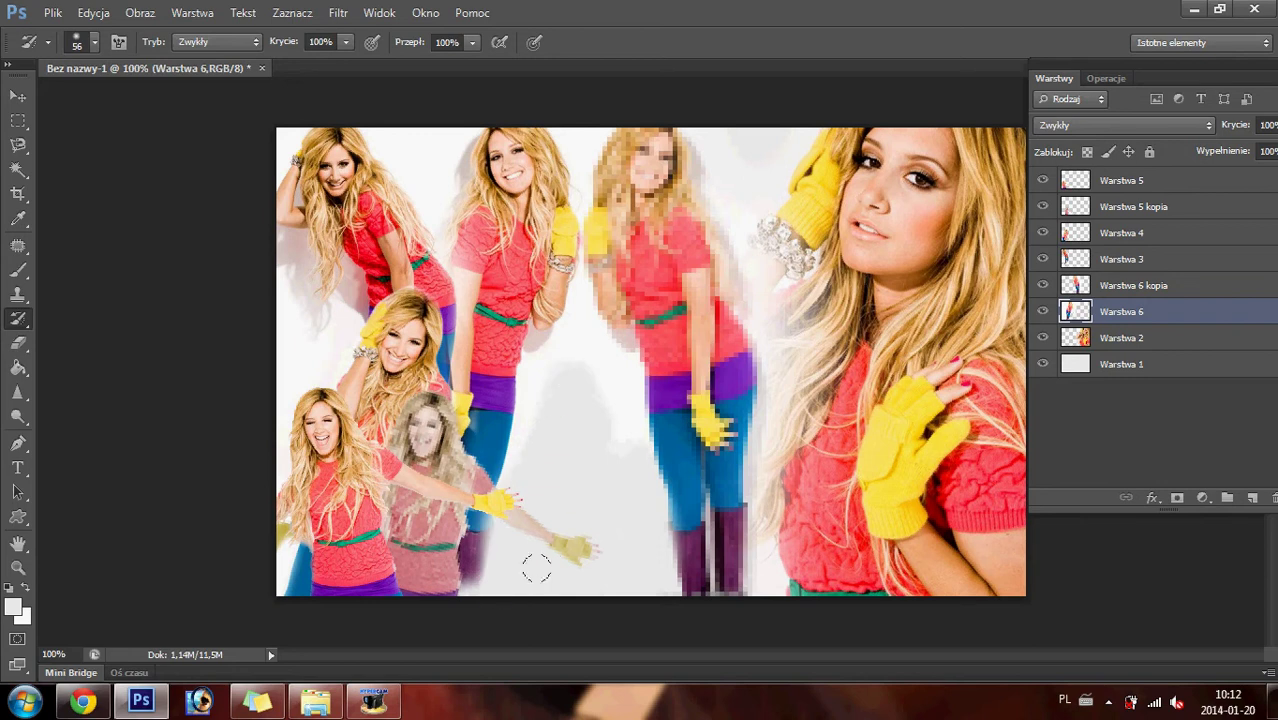
- Lower the pixelated middle photo's saturation to -46 with Hue/Saturation
left_click(18, 120)
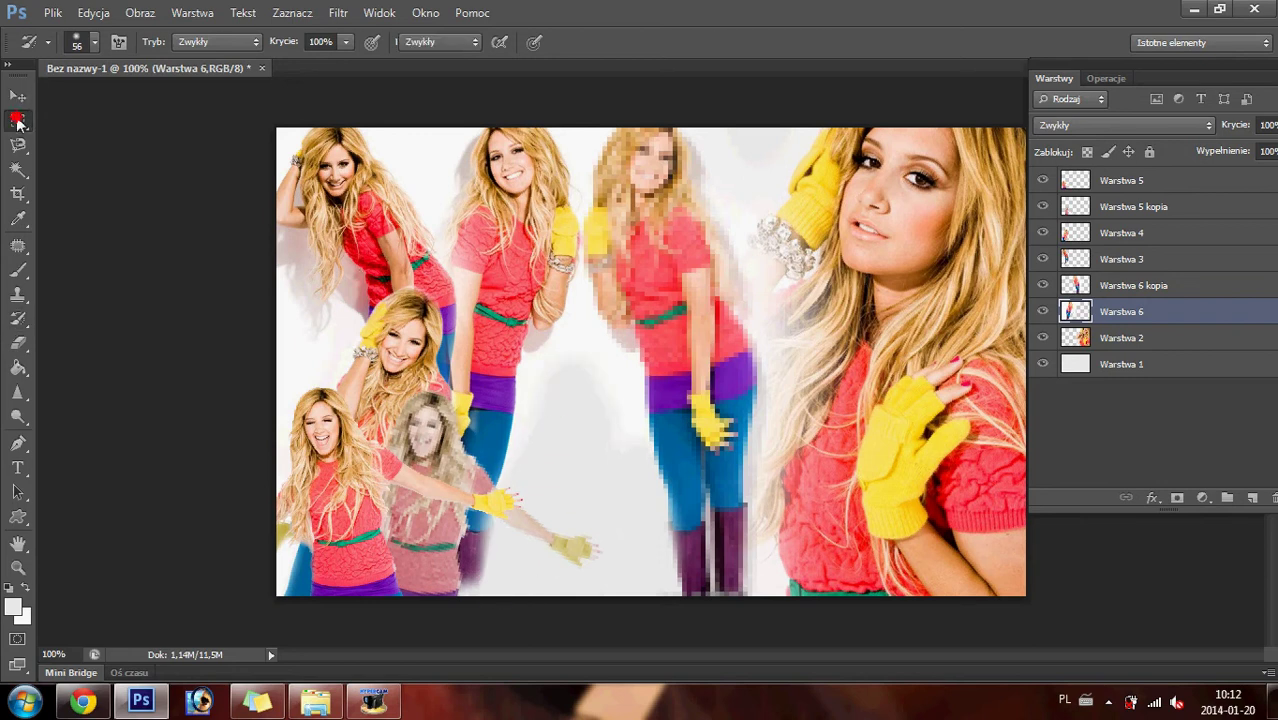
left_click(1100, 288)
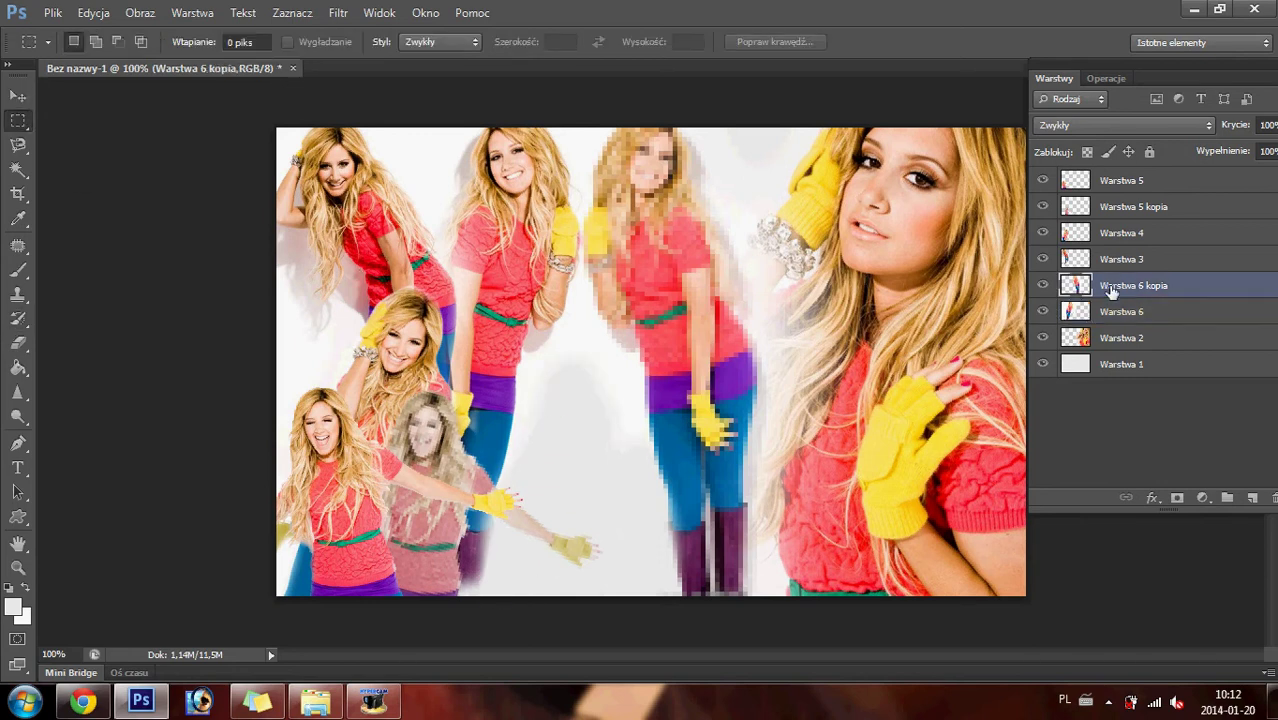
left_click(140, 12)
mouse_move(170, 60)
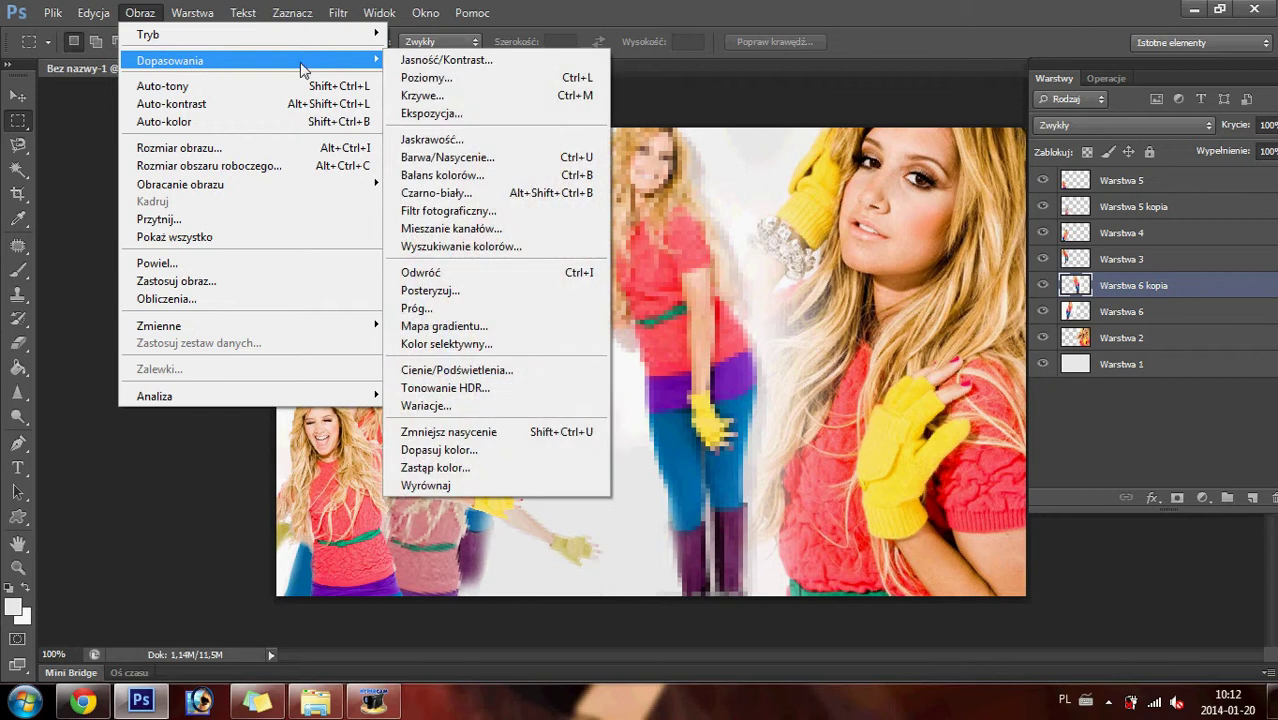
left_click(447, 157)
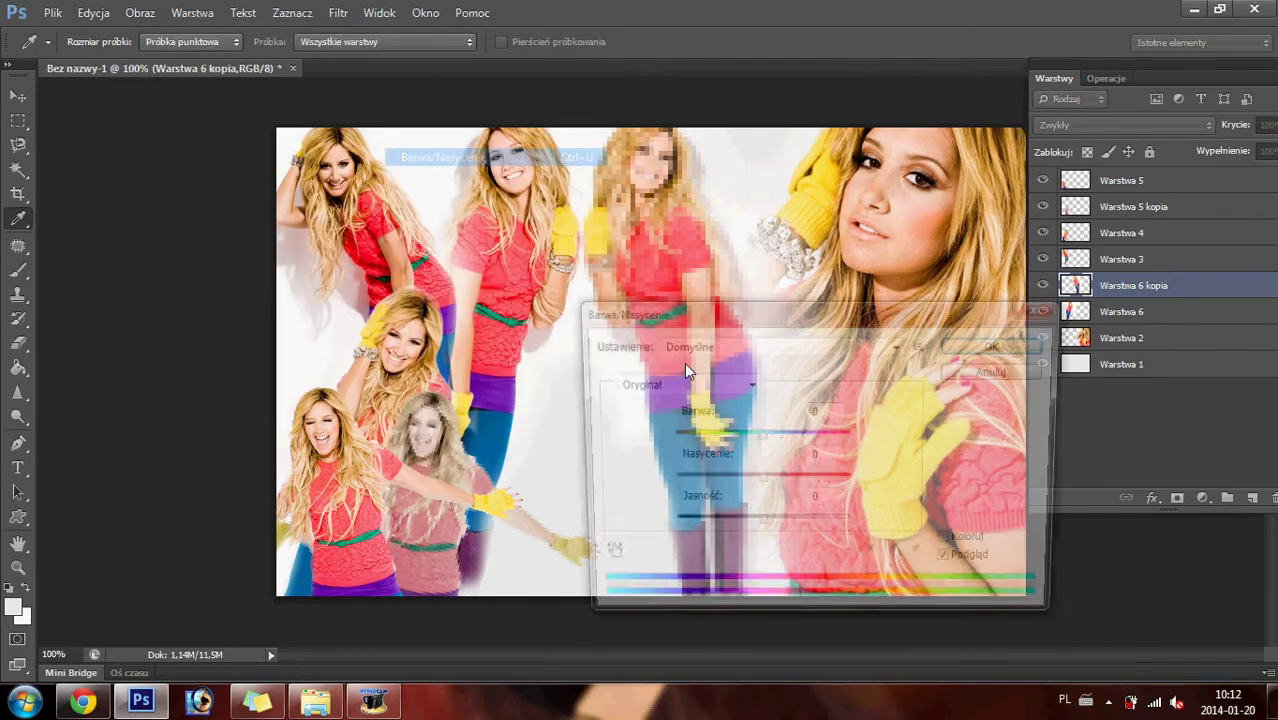
left_click(726, 487)
left_click_drag(726, 487, 716, 484)
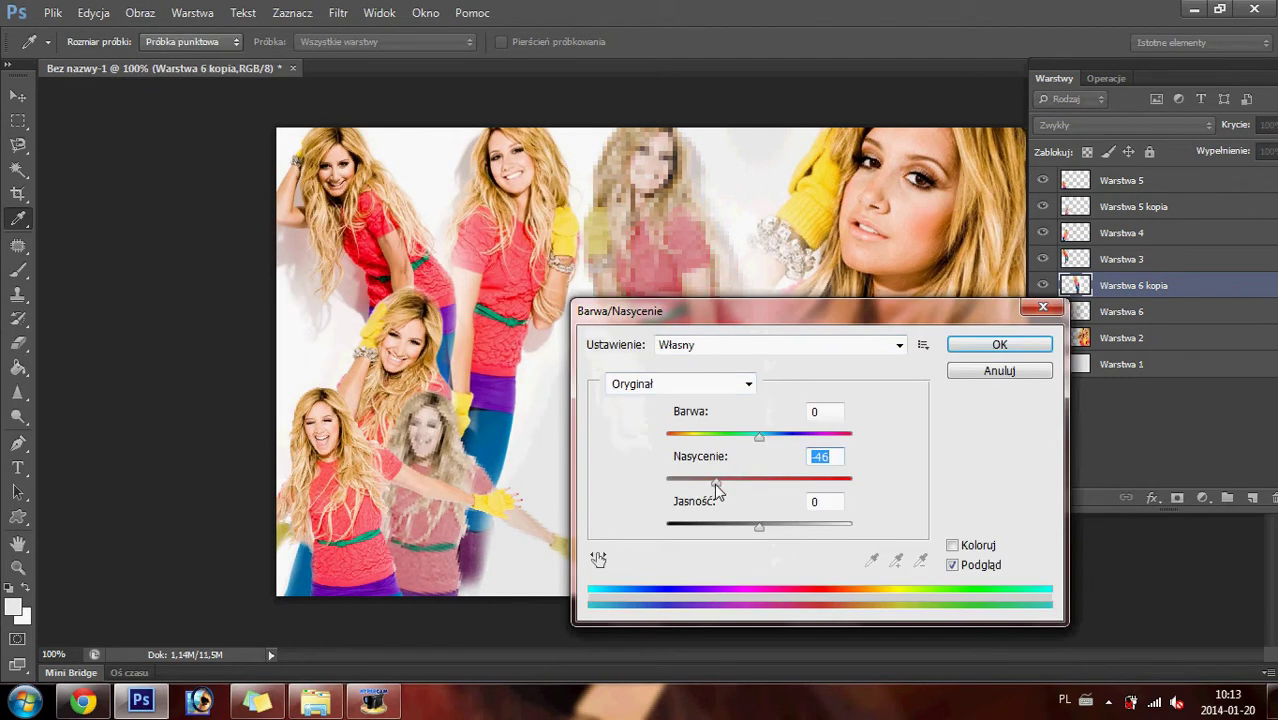
left_click(1000, 344)
key("m")
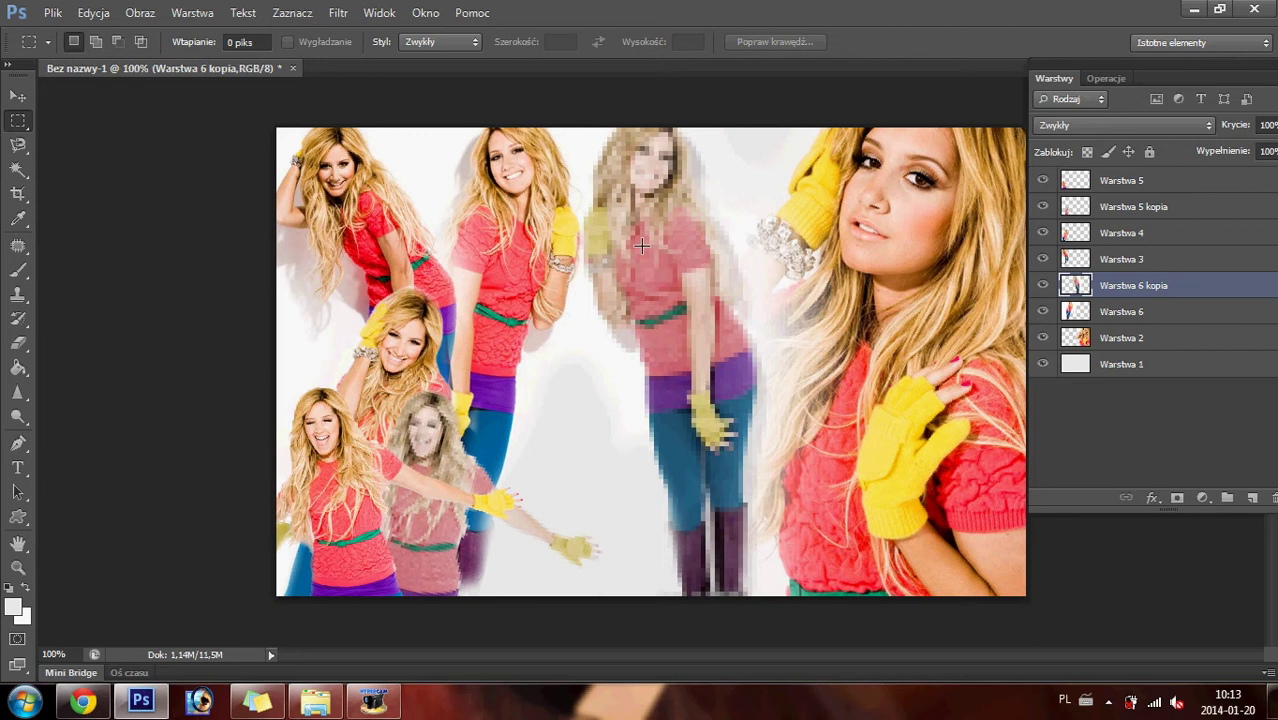
- Desaturate the top-left photo on Warstwa 3 to about -66
left_click(1129, 262)
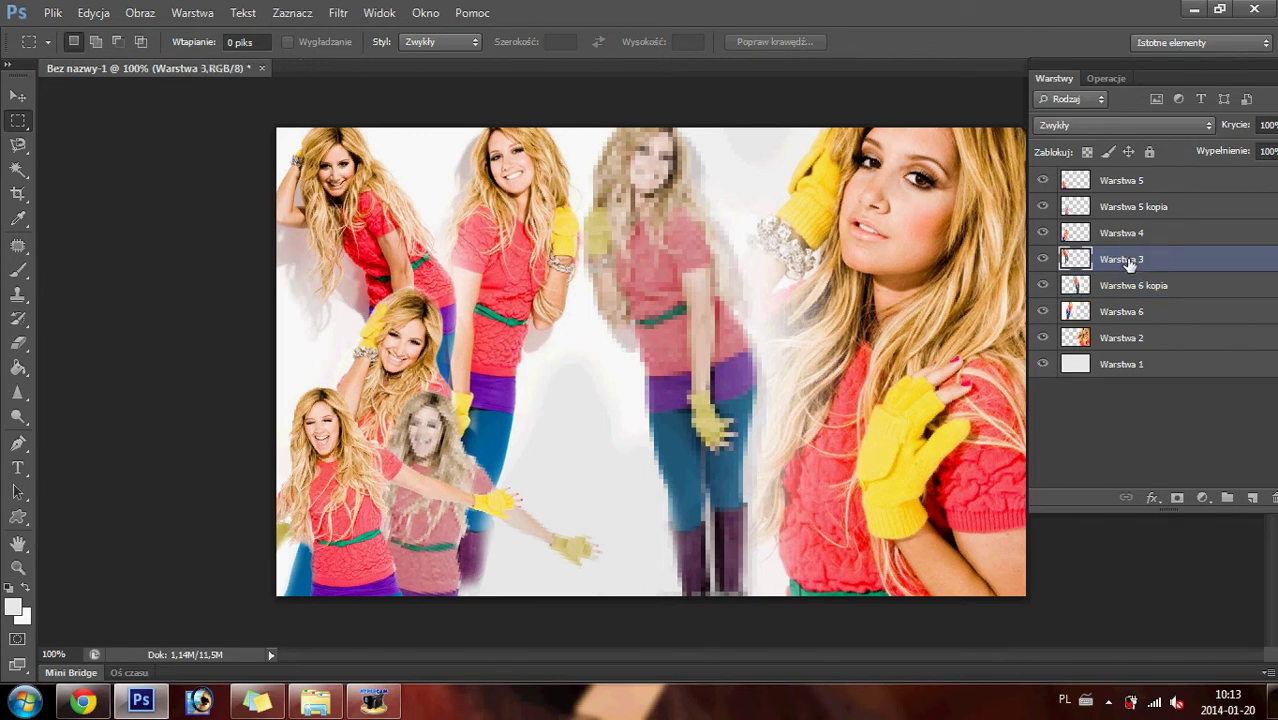
left_click(1042, 260)
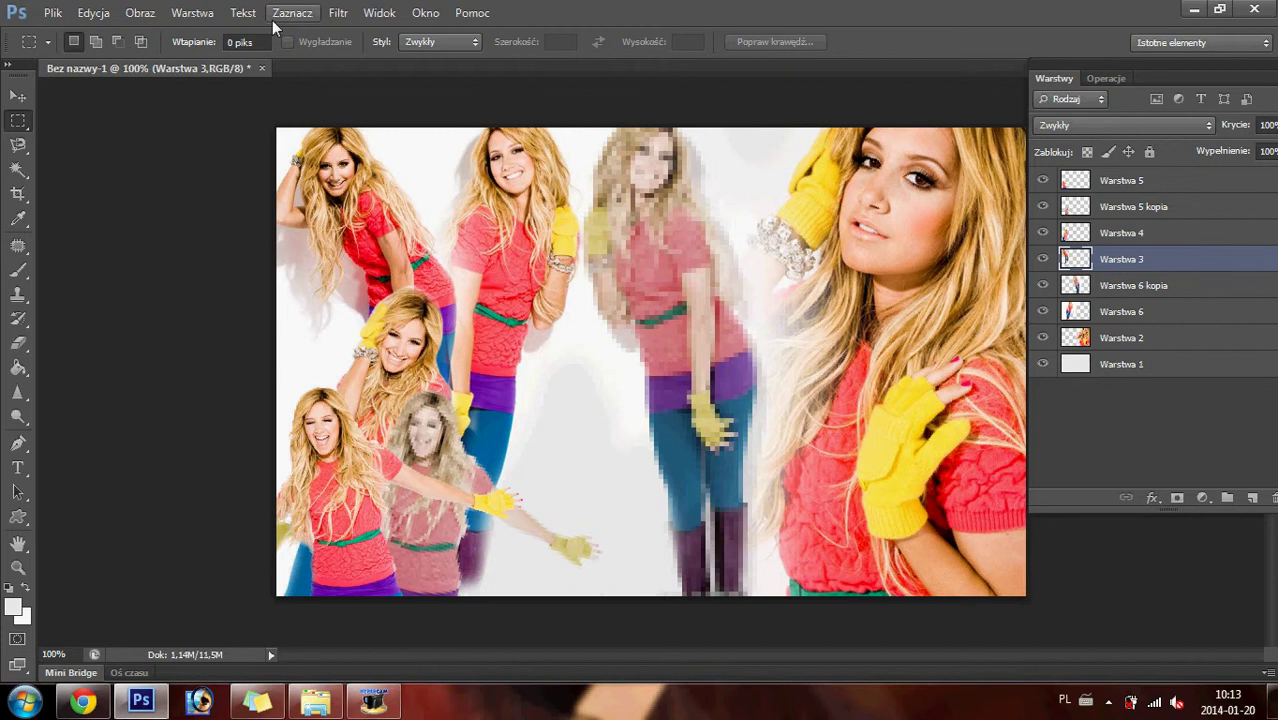
left_click(145, 14)
mouse_move(170, 60)
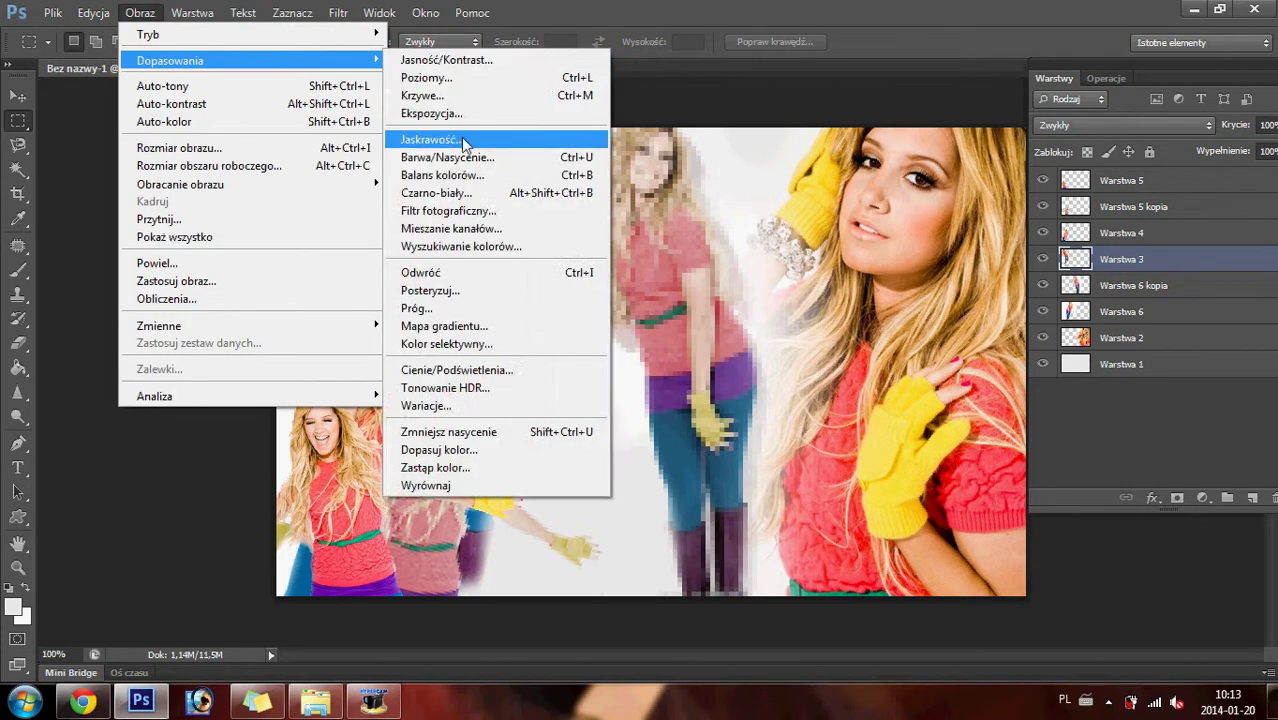
left_click(460, 152)
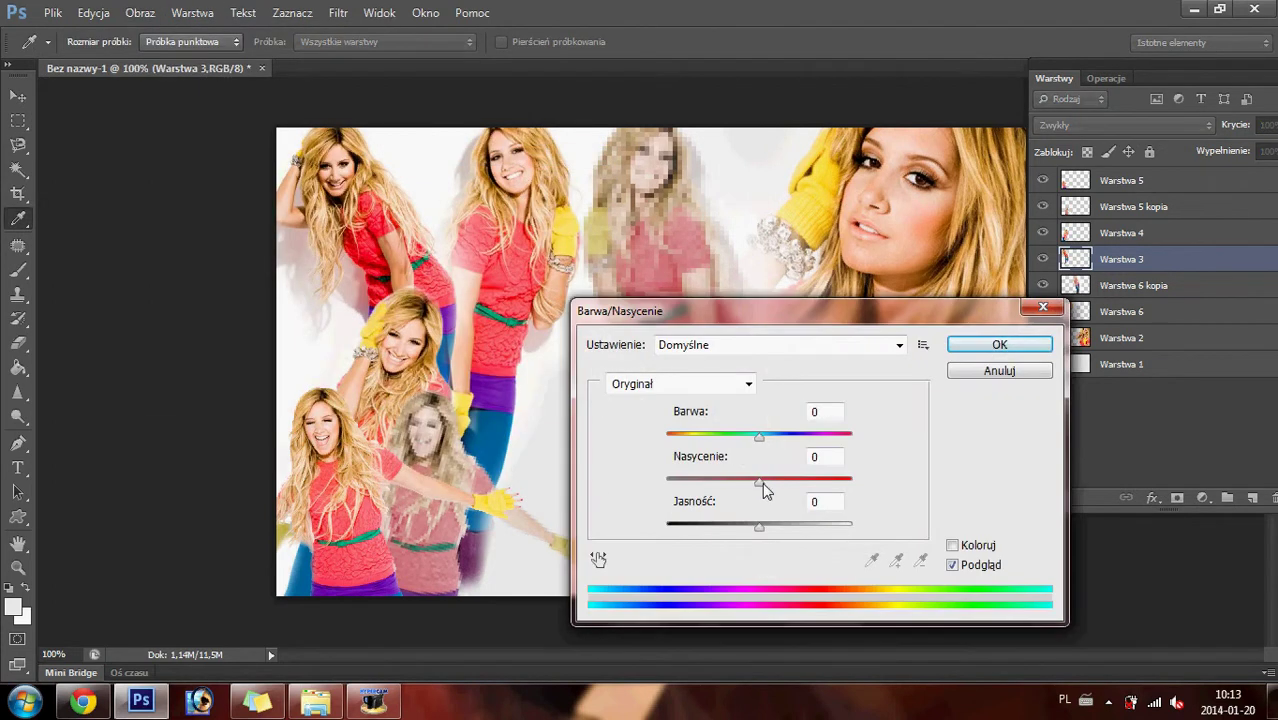
mouse_move(760, 481)
left_mouse_down()
mouse_move(798, 483)
mouse_move(639, 487)
mouse_move(698, 487)
left_mouse_up()
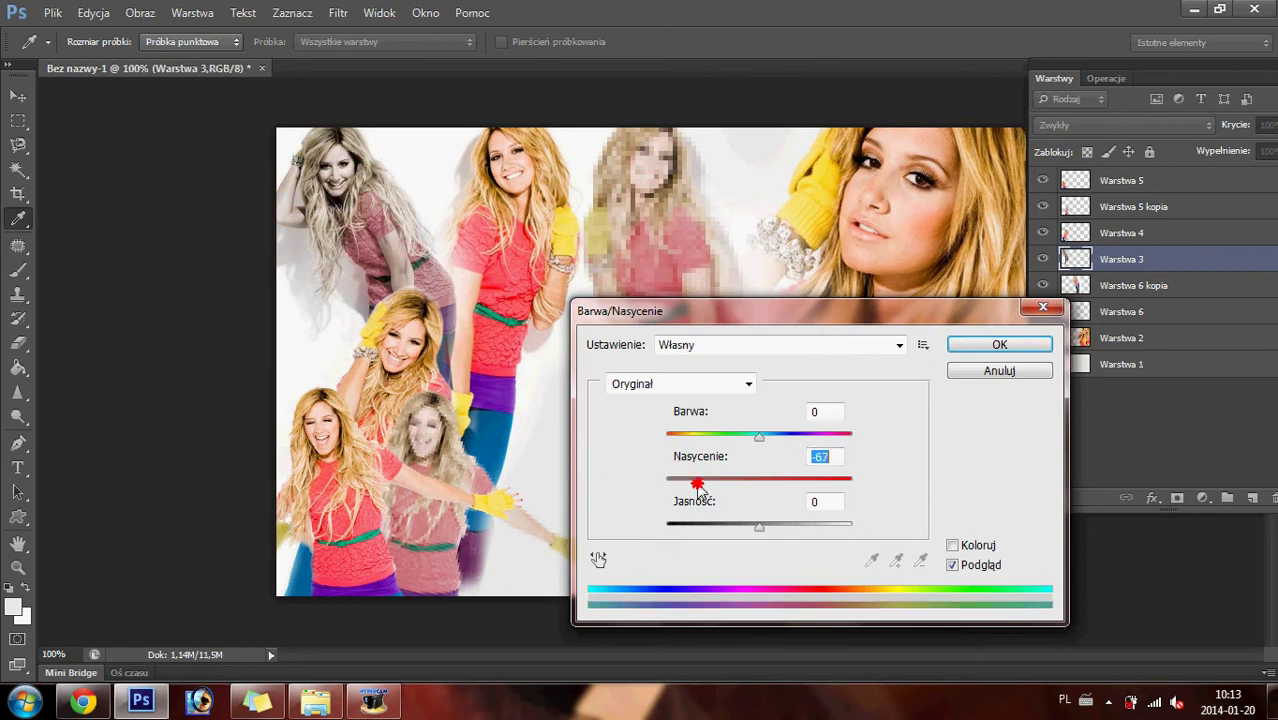
left_click(952, 372)
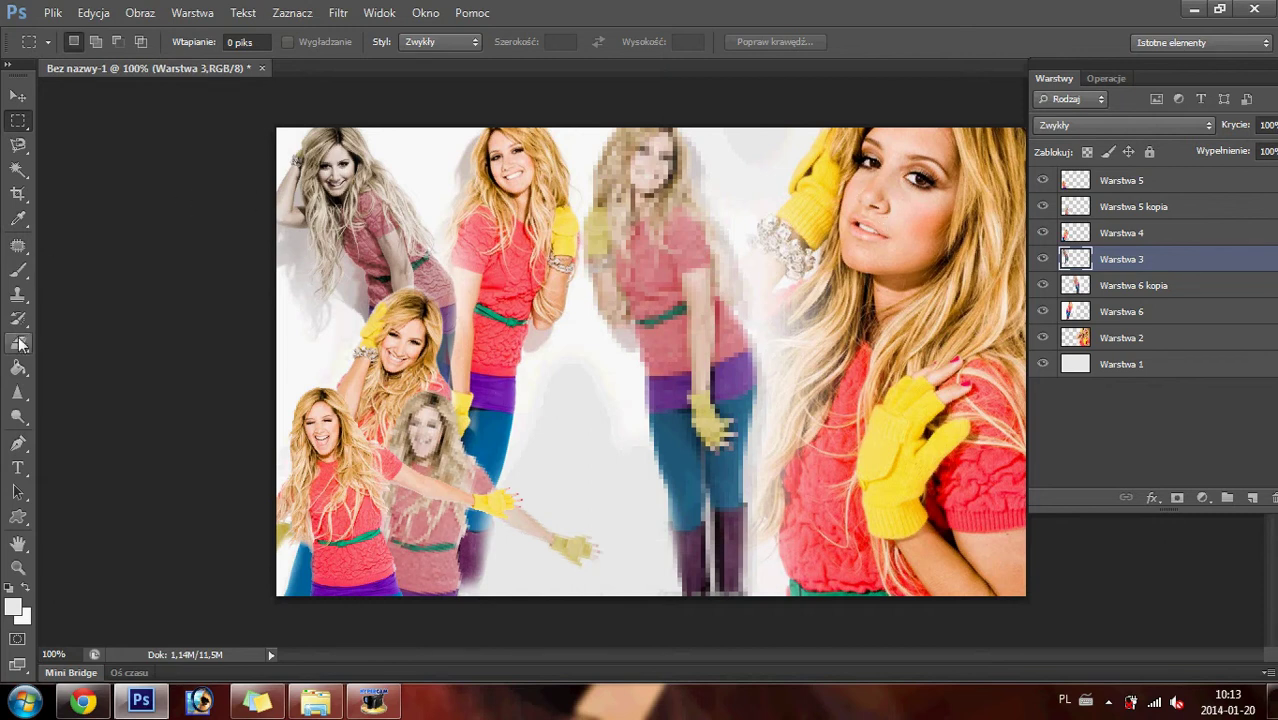
- Draw a large custom heart shape across the canvas centre and shift it left
left_click(19, 520)
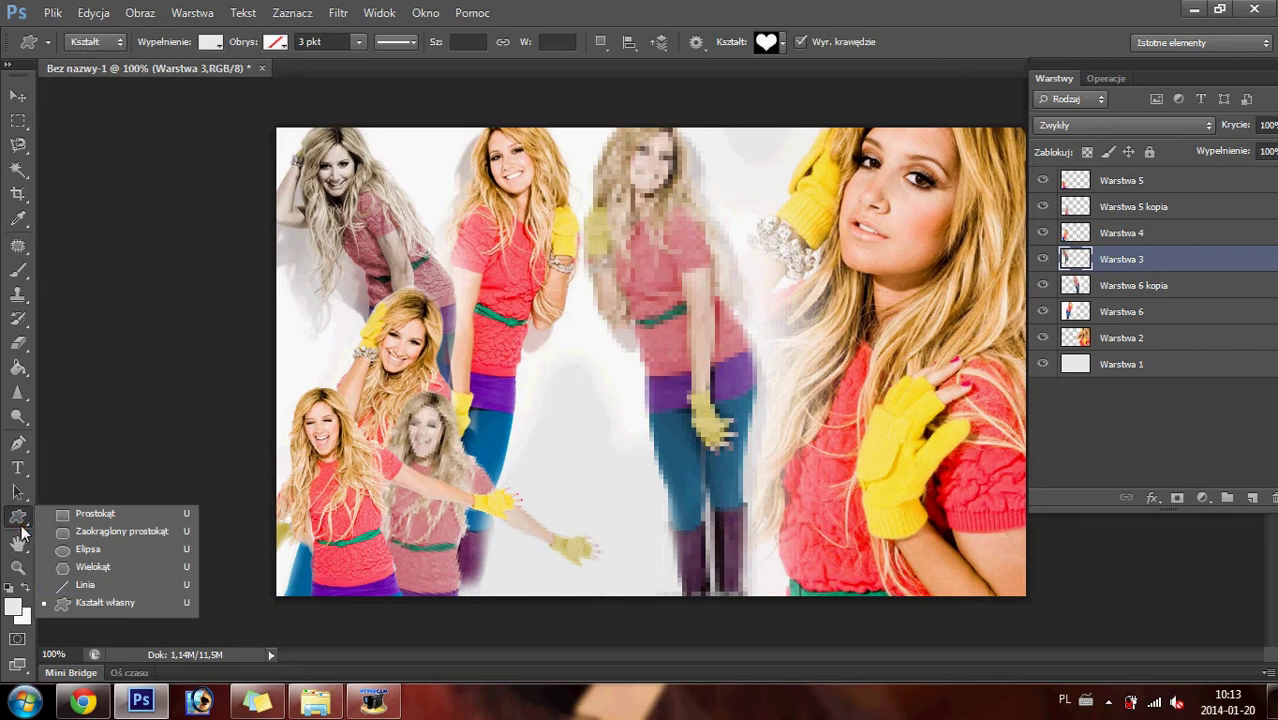
left_click(81, 605)
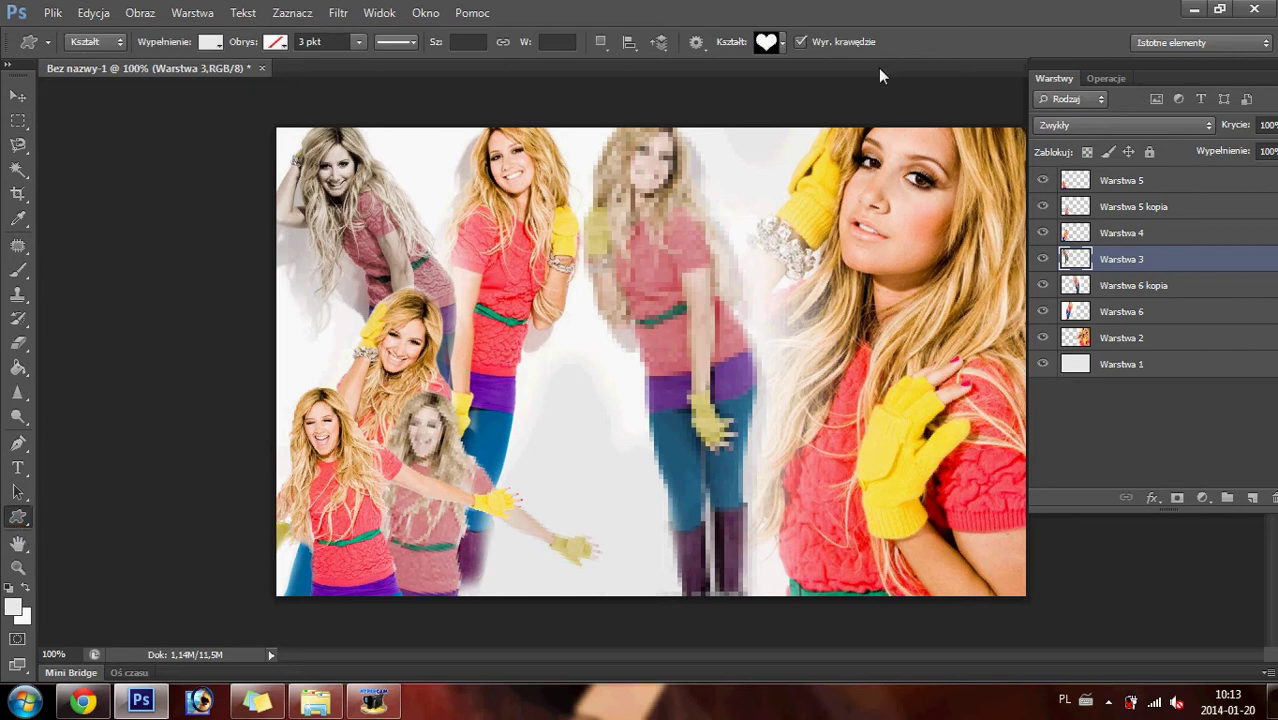
left_click(1155, 184)
left_click(471, 269)
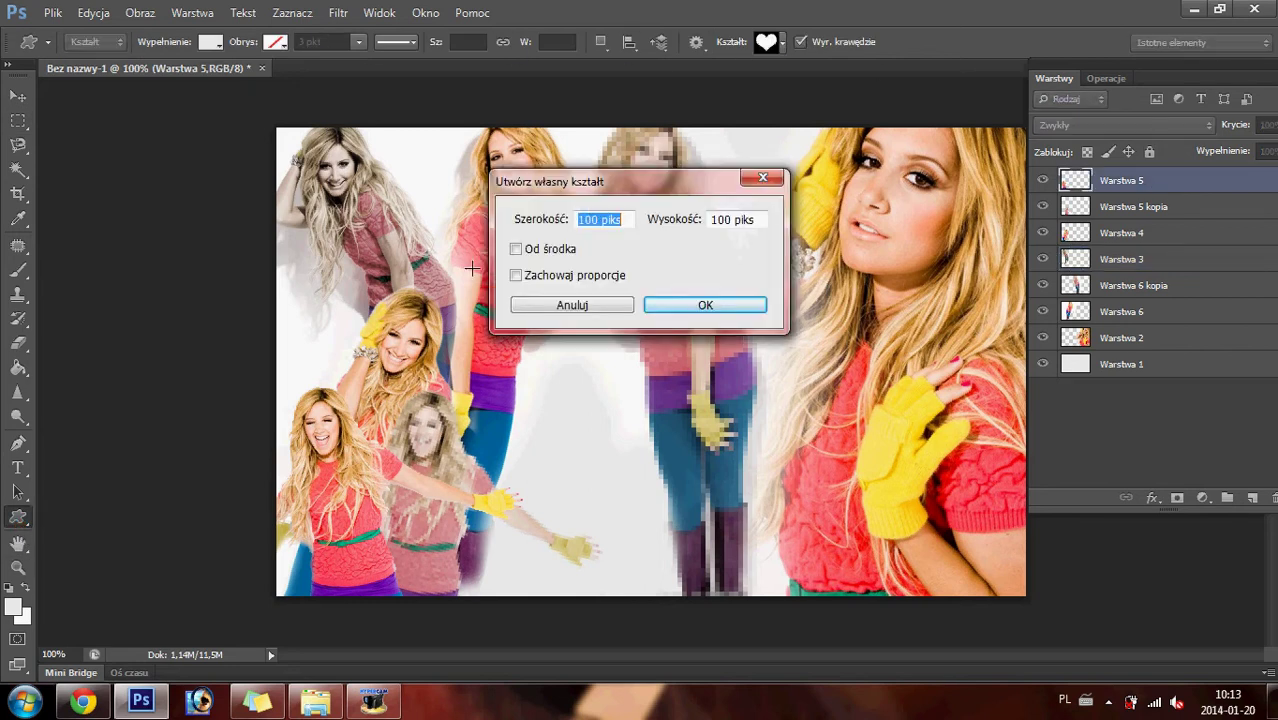
left_click(626, 302)
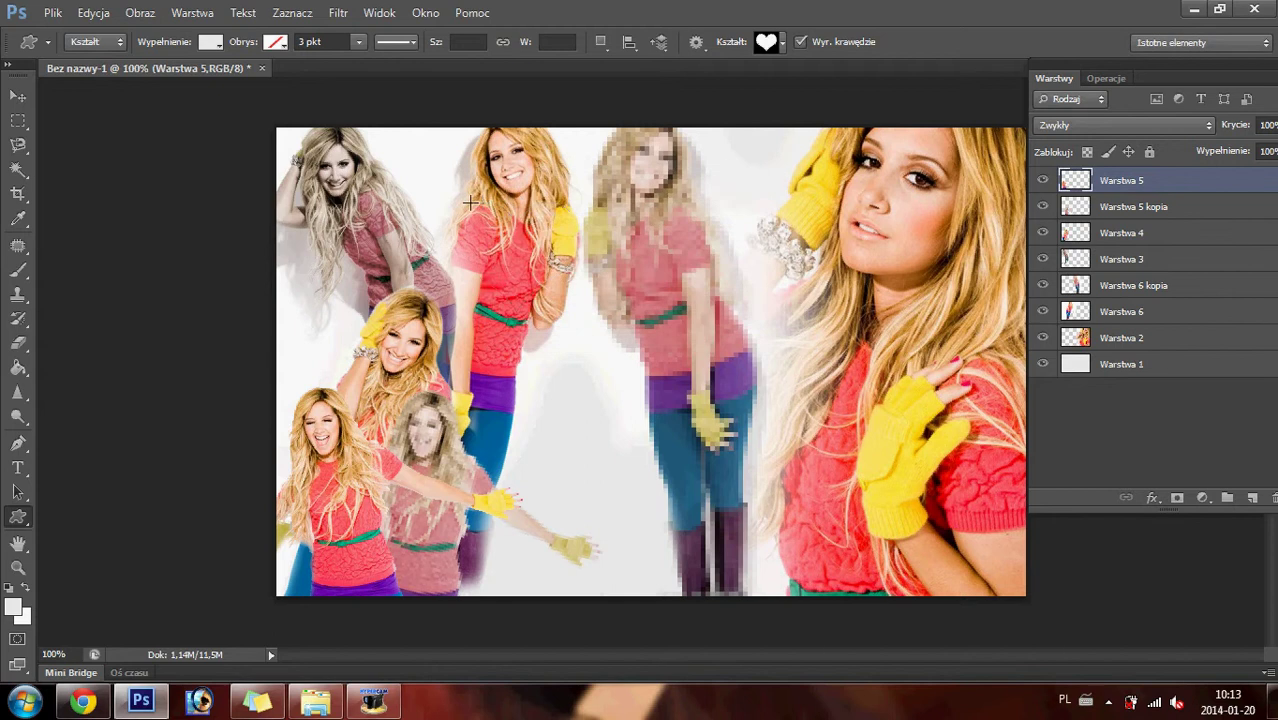
left_click_drag(455, 203, 986, 643)
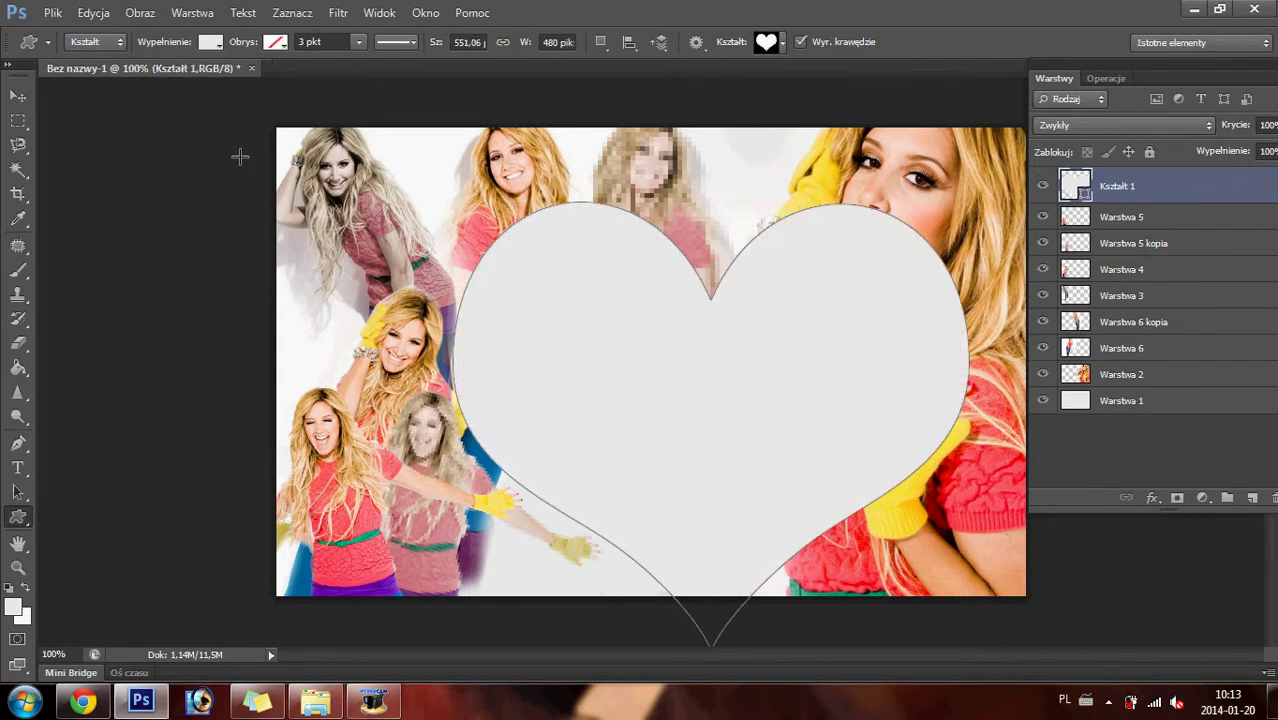
key("v")
left_click_drag(432, 334, 499, 337)
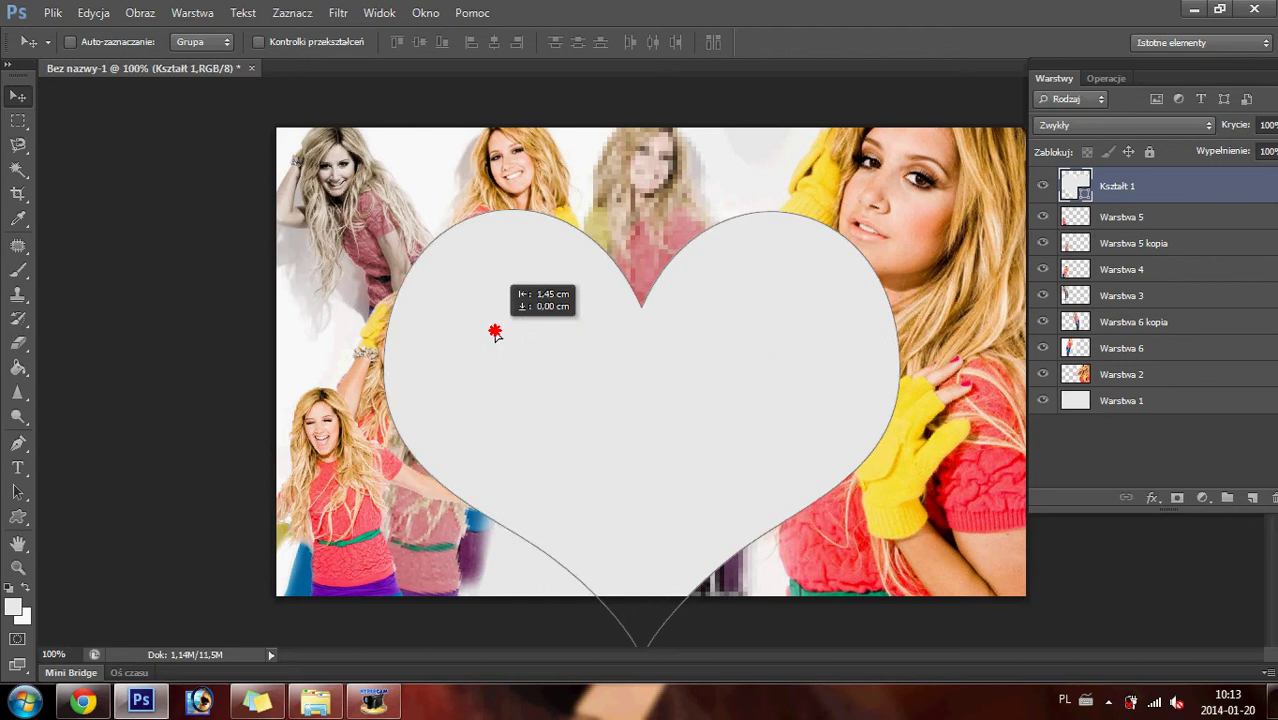
- Resize the heart, tilt it about -6.4°, and stack its layer below Warstwa 4
key("ctrl+t")
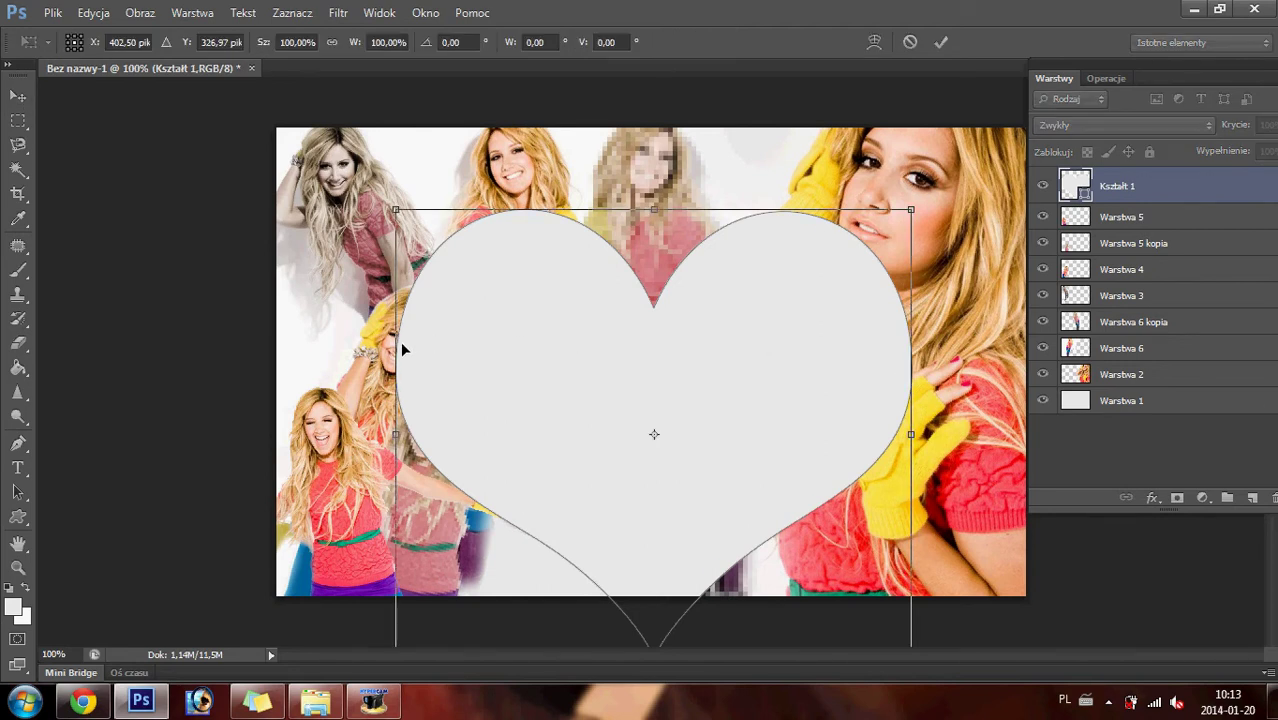
left_click_drag(397, 349, 434, 349)
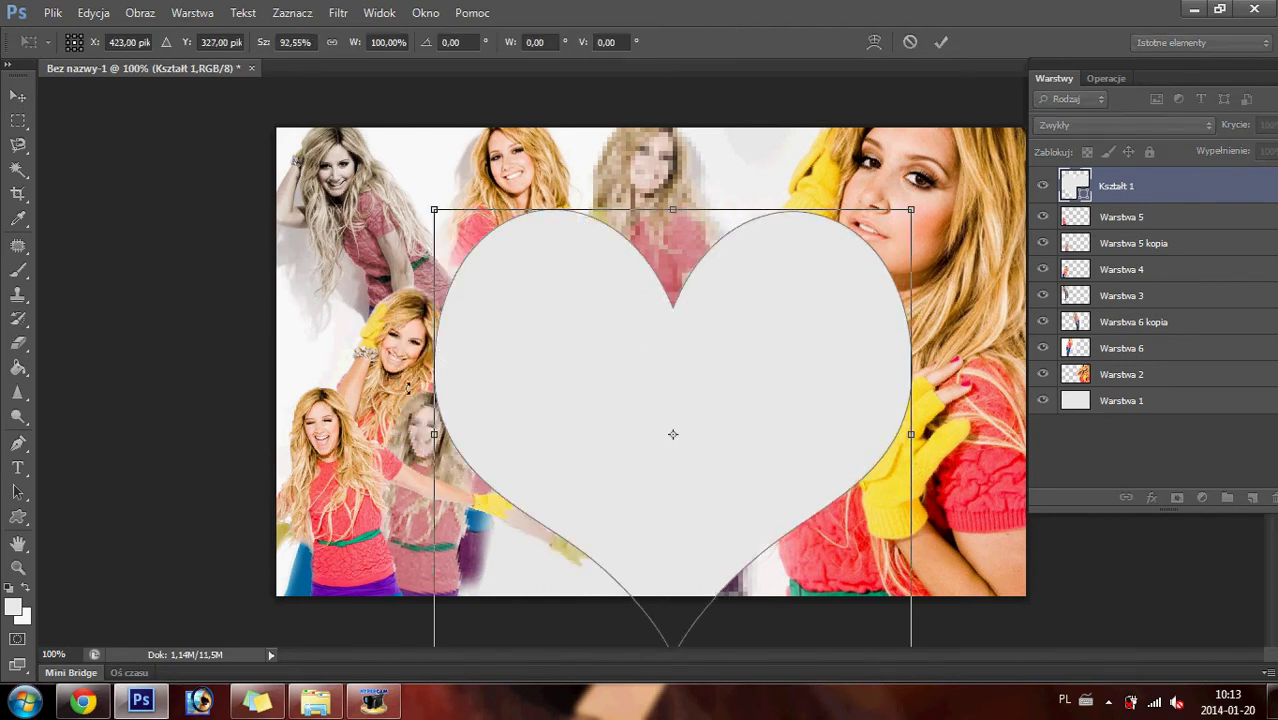
left_click_drag(432, 390, 384, 390)
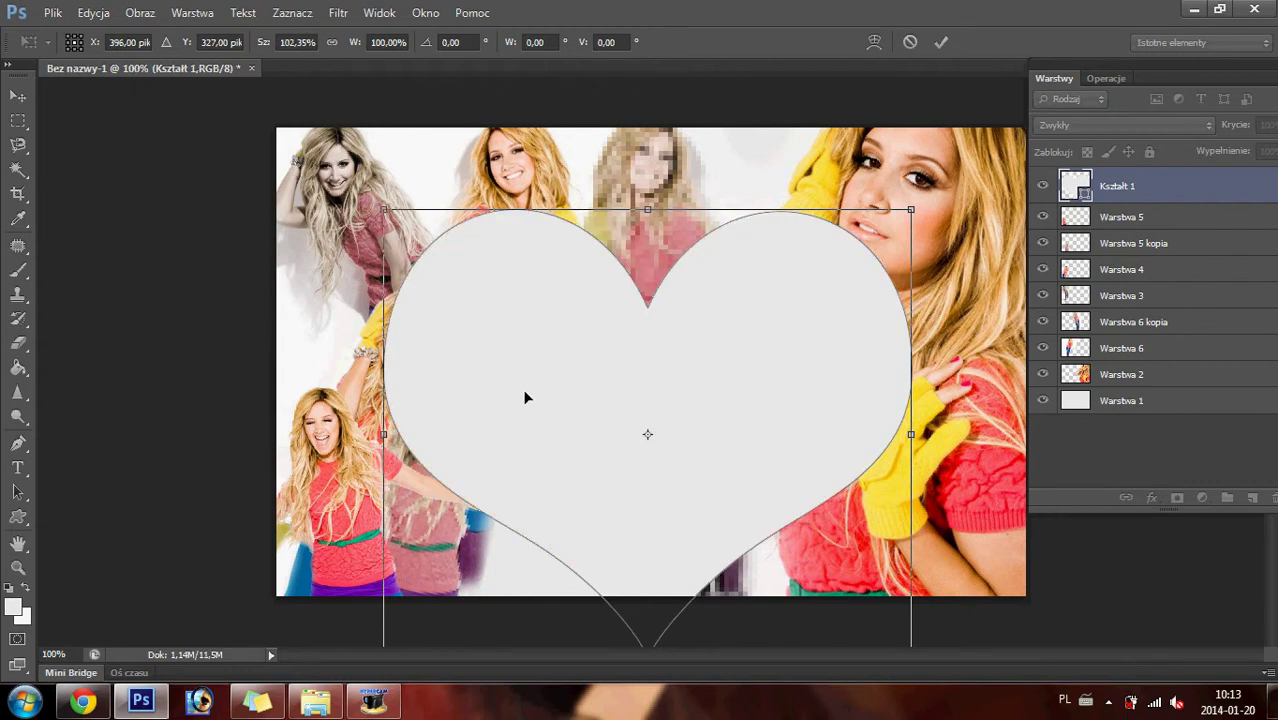
left_click_drag(979, 437, 998, 365)
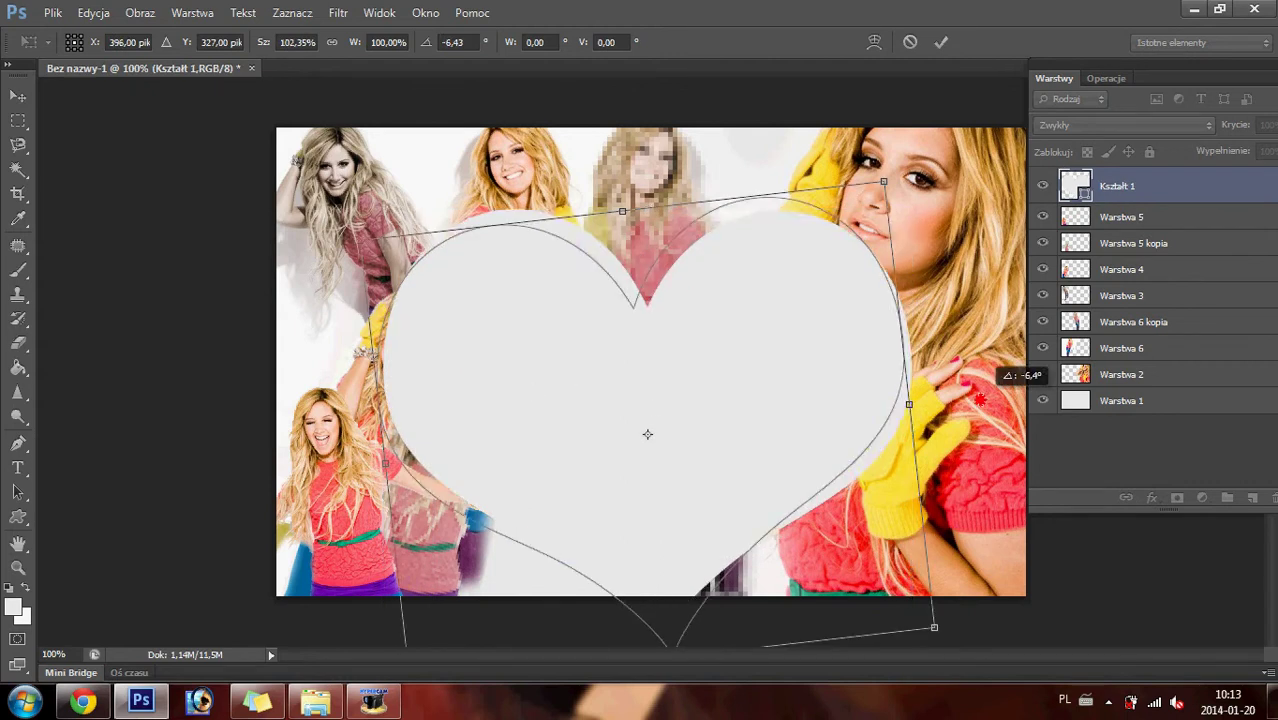
left_click_drag(651, 428, 621, 416)
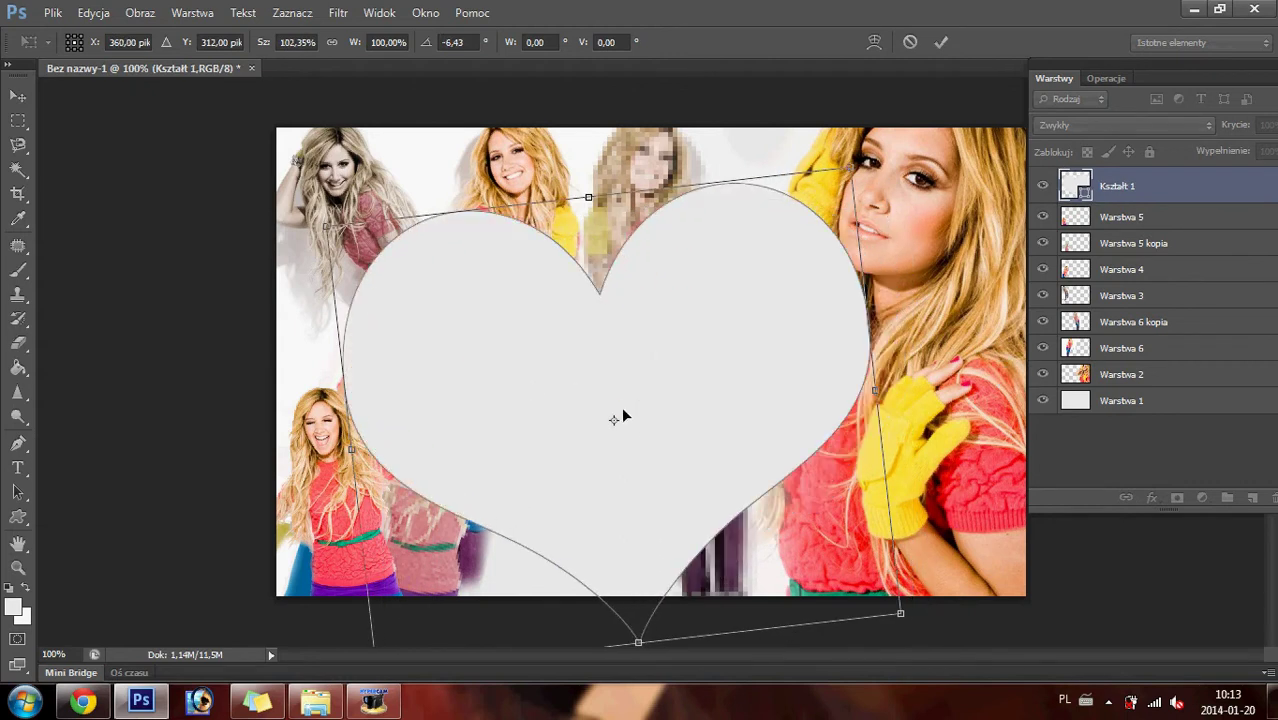
left_click_drag(660, 357, 656, 346)
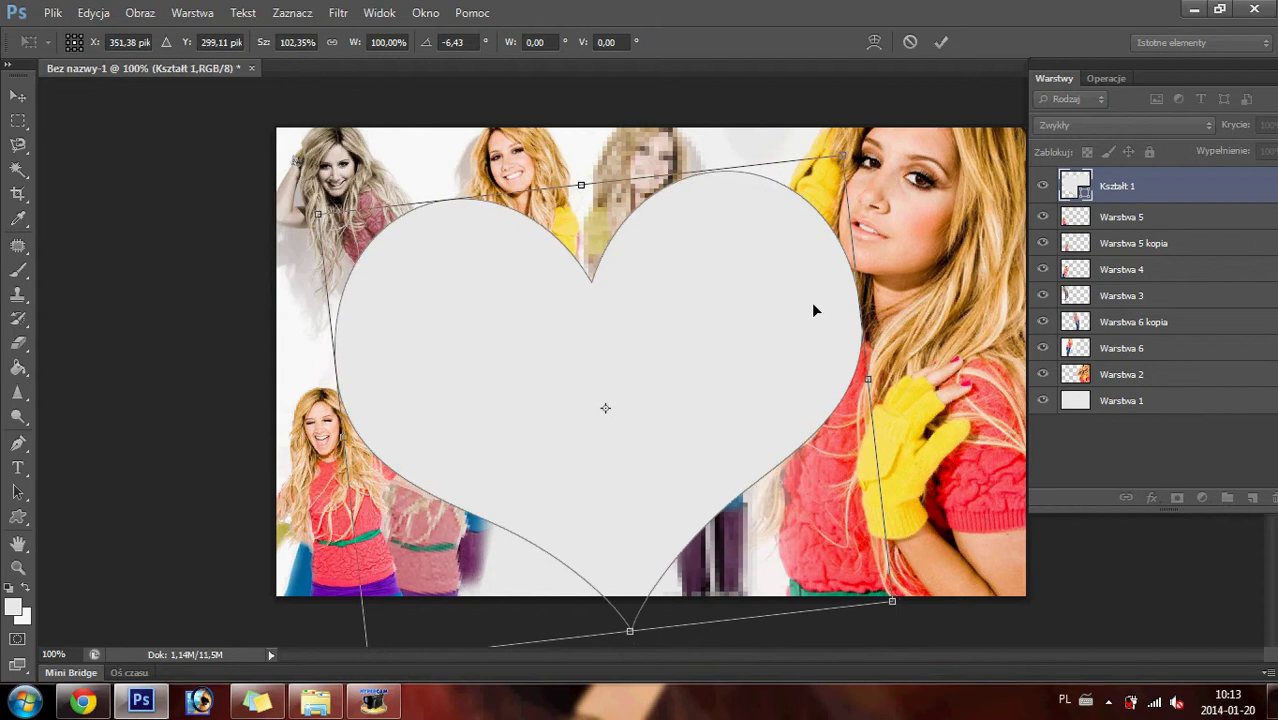
key("Return")
mouse_move(1114, 176)
left_mouse_down()
mouse_move(1116, 300)
mouse_move(1113, 285)
left_mouse_up()
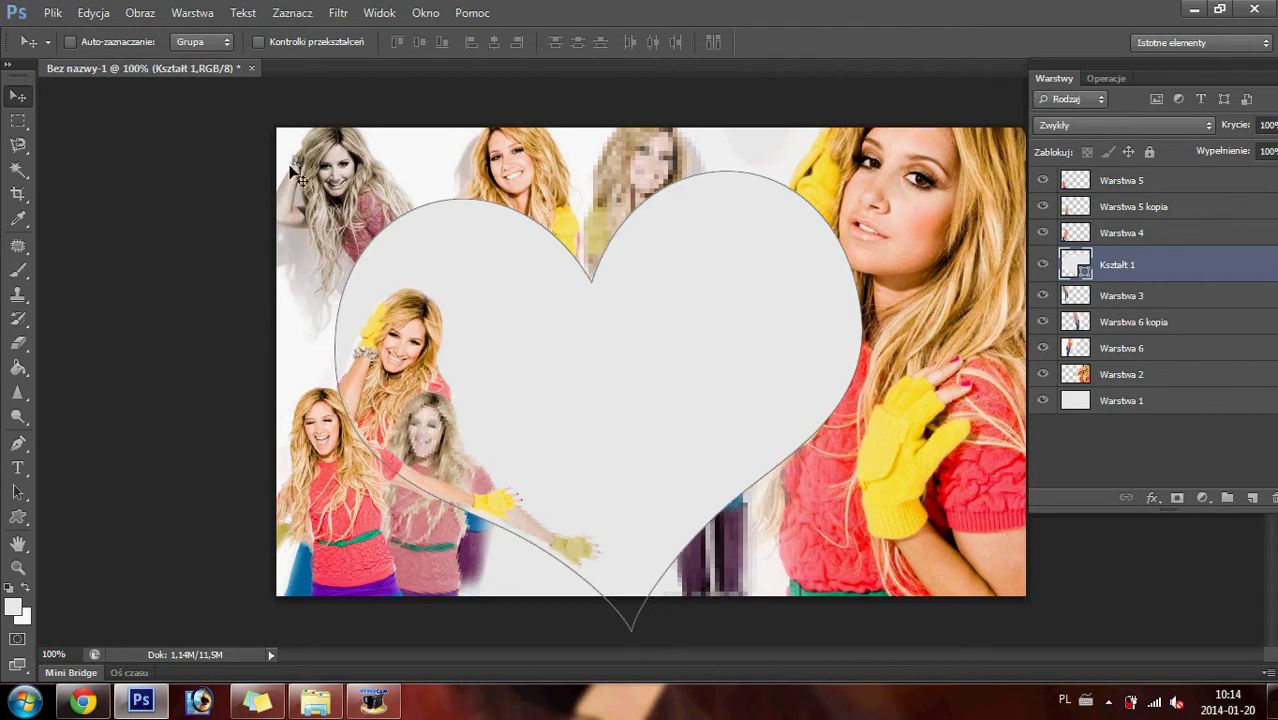
- Create a new transparent document, Bez nazwy-2, sized 700 × 700 pixels
left_click(53, 12)
left_click(78, 36)
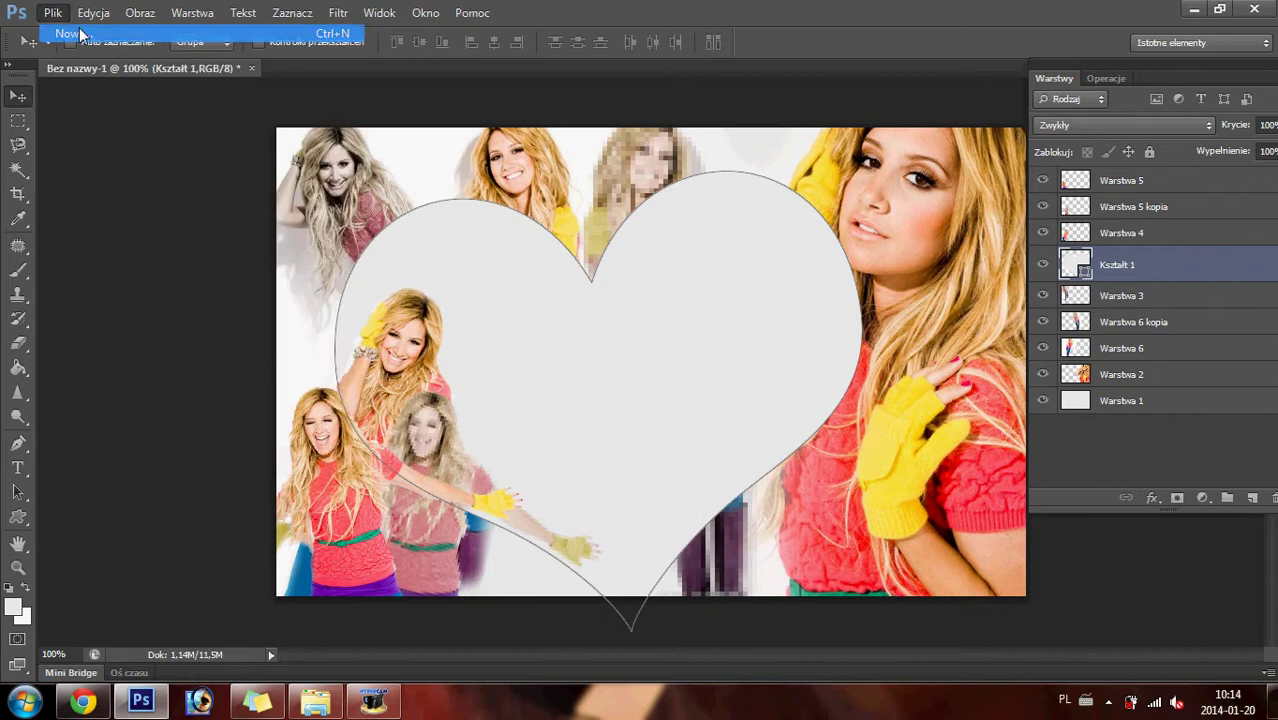
double_click(536, 243)
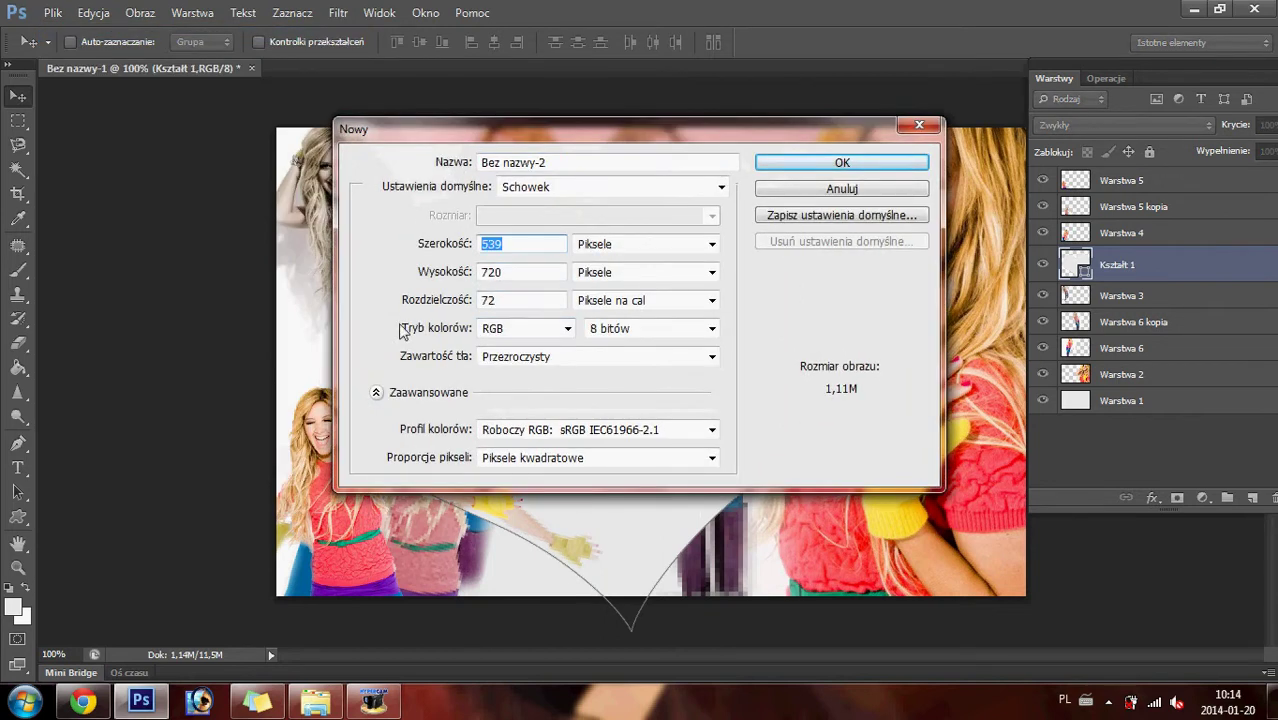
type("700")
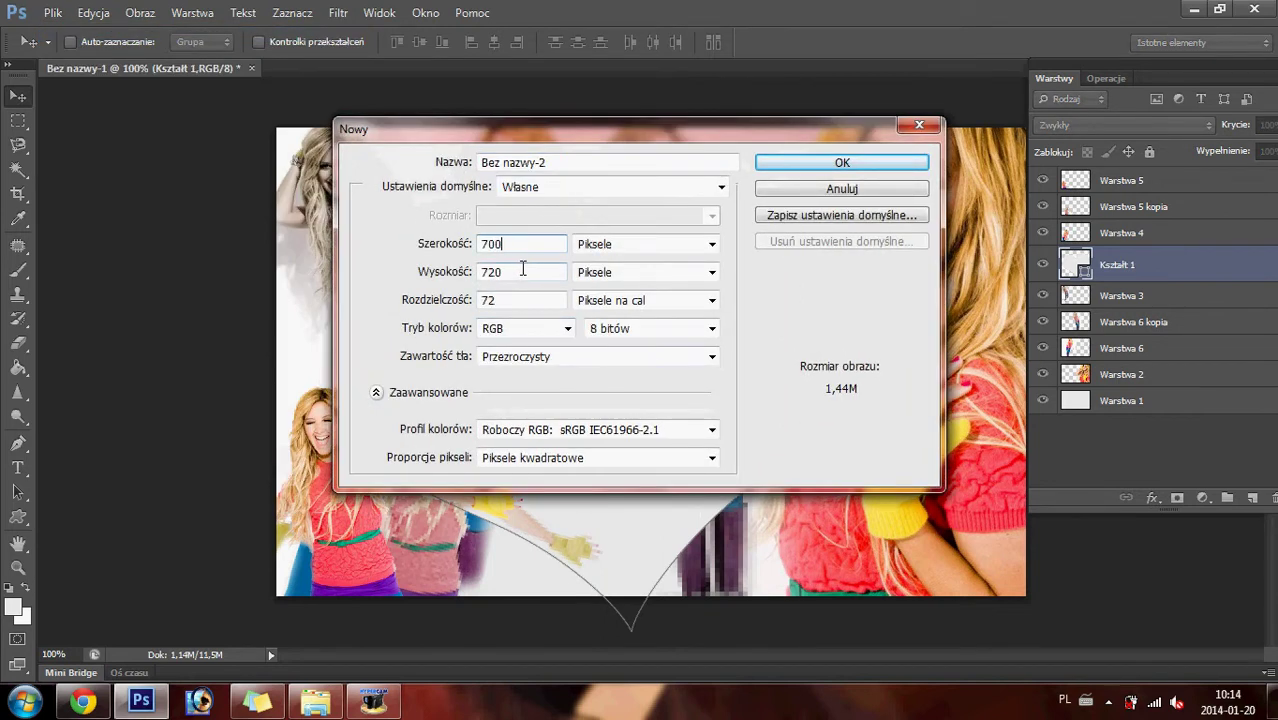
double_click(524, 271)
type("700")
key("Return")
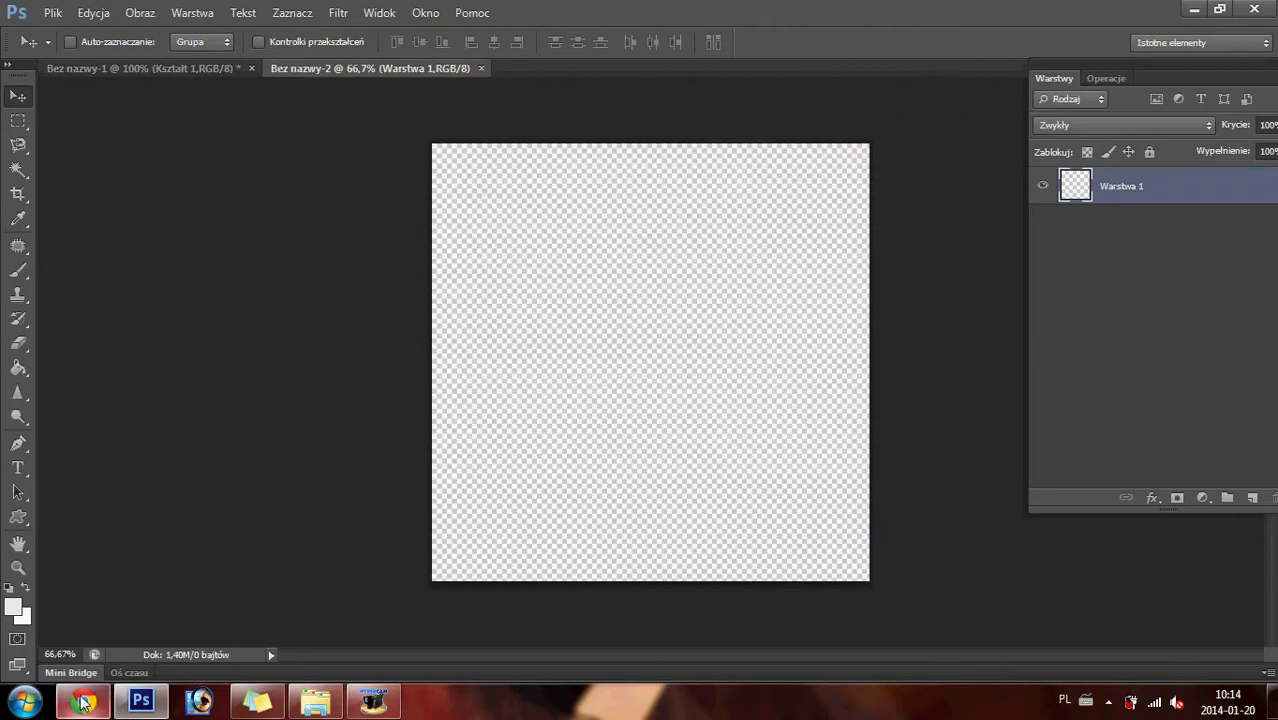
left_click(83, 700)
- Open about a dozen gallery thumbnails, including 2581, 3444, 2354 and 1350, in new tabs
left_click(355, 14)
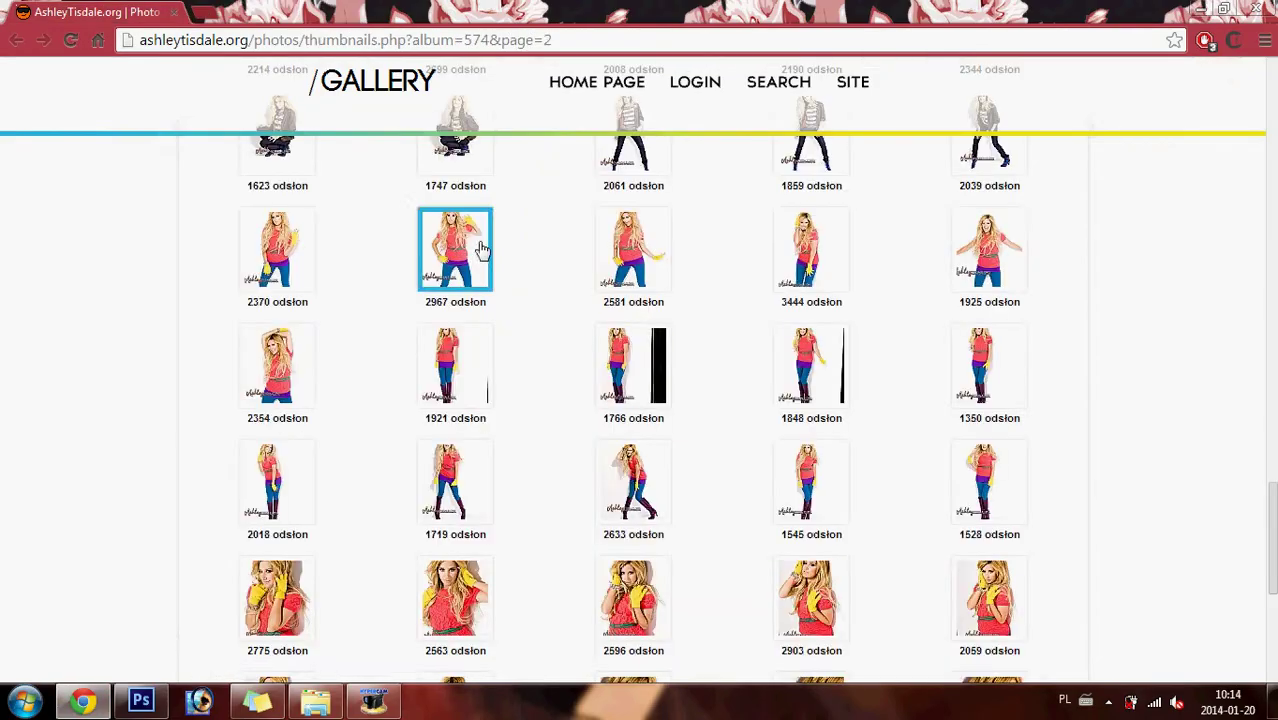
scroll(502, 280, "down", 2)
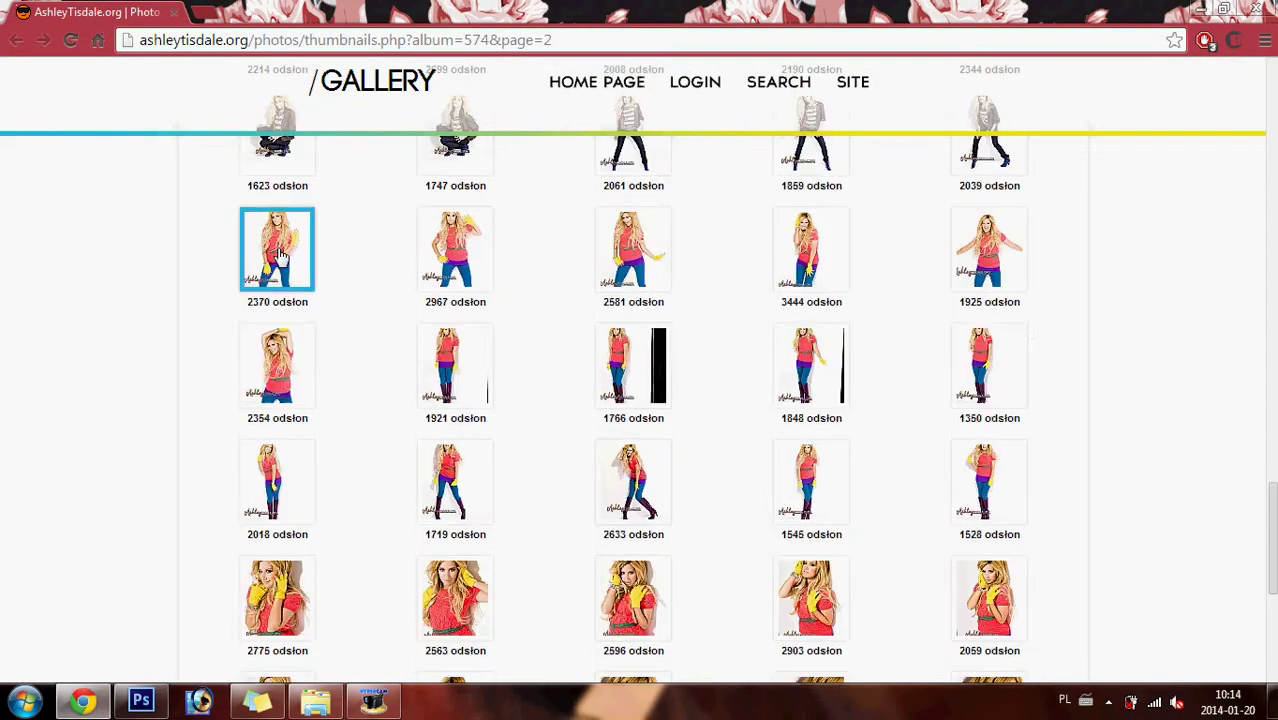
right_click(274, 246)
left_click(310, 249)
right_click(448, 257)
left_click(484, 261)
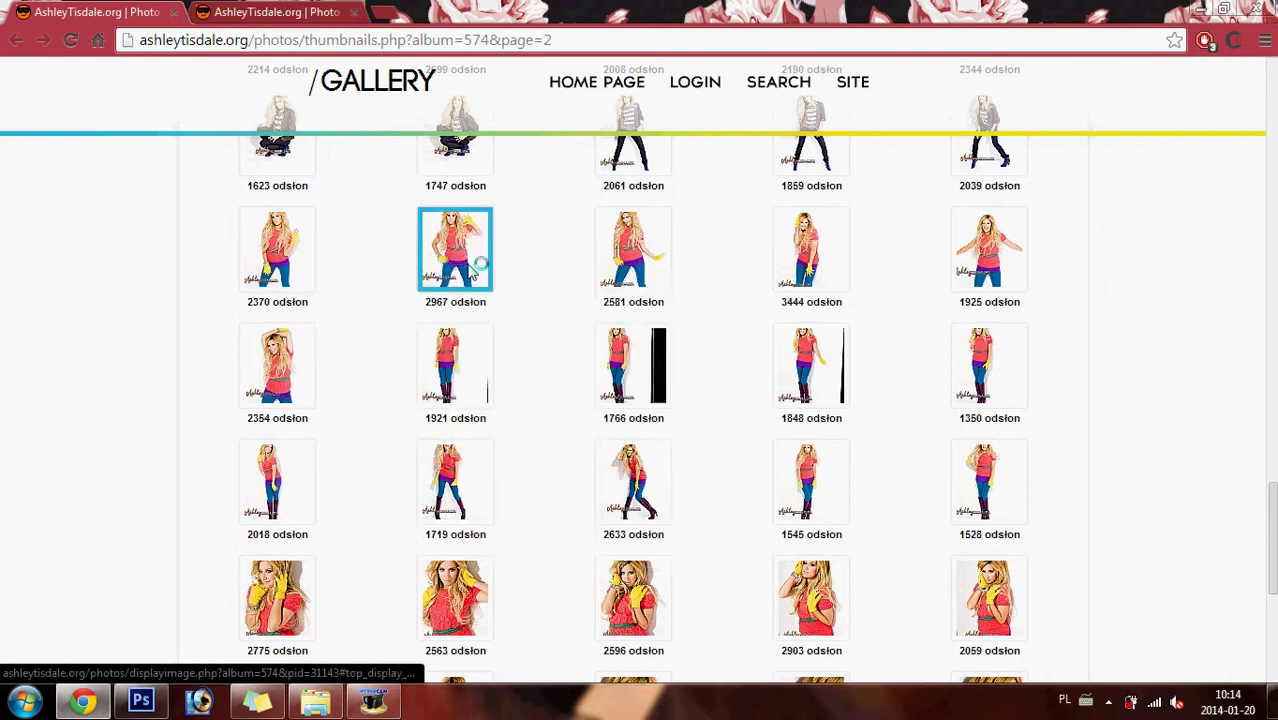
right_click(633, 250)
left_click(668, 254)
right_click(806, 244)
left_click(840, 254)
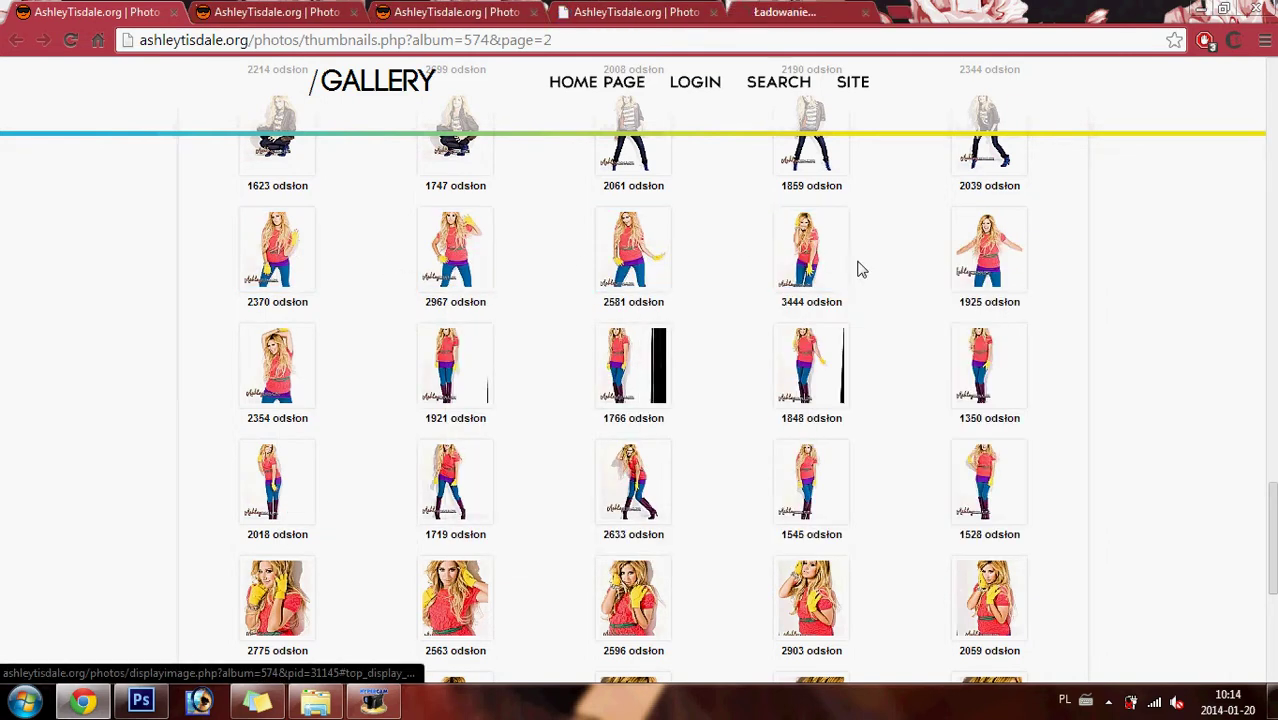
right_click(284, 342)
left_click(330, 352)
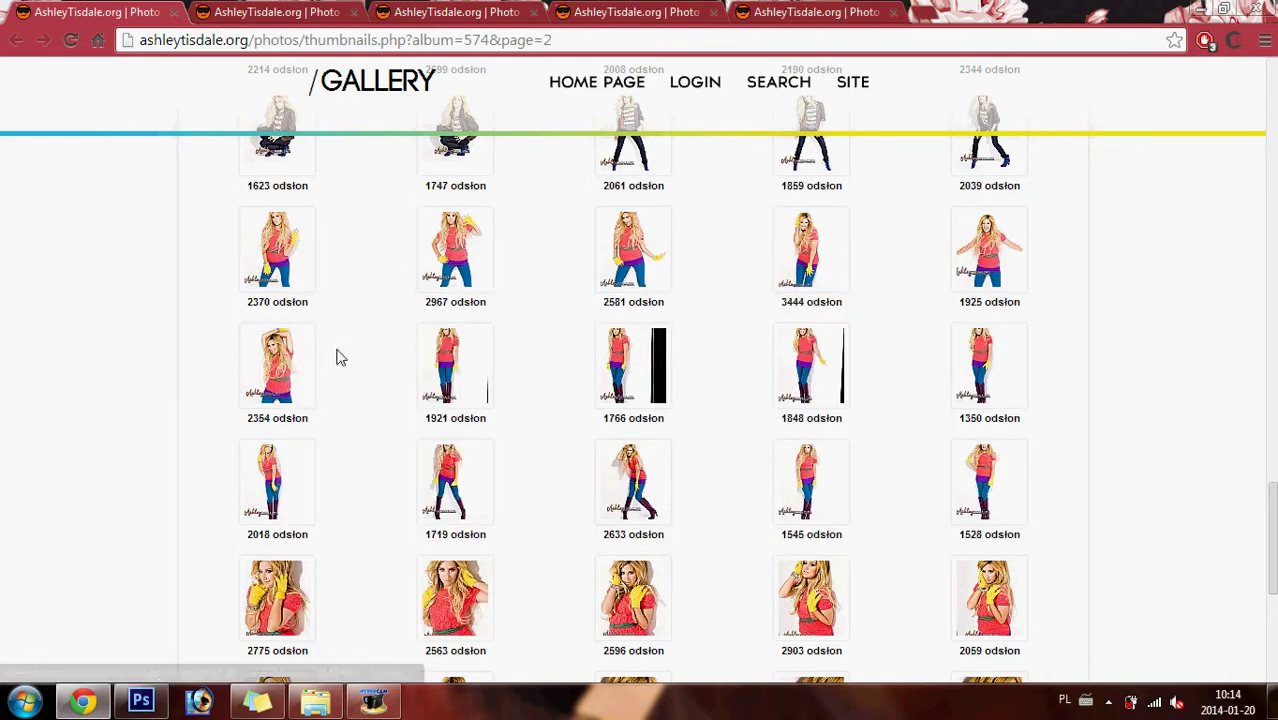
right_click(288, 345)
left_click(330, 354)
right_click(476, 357)
left_click(530, 368)
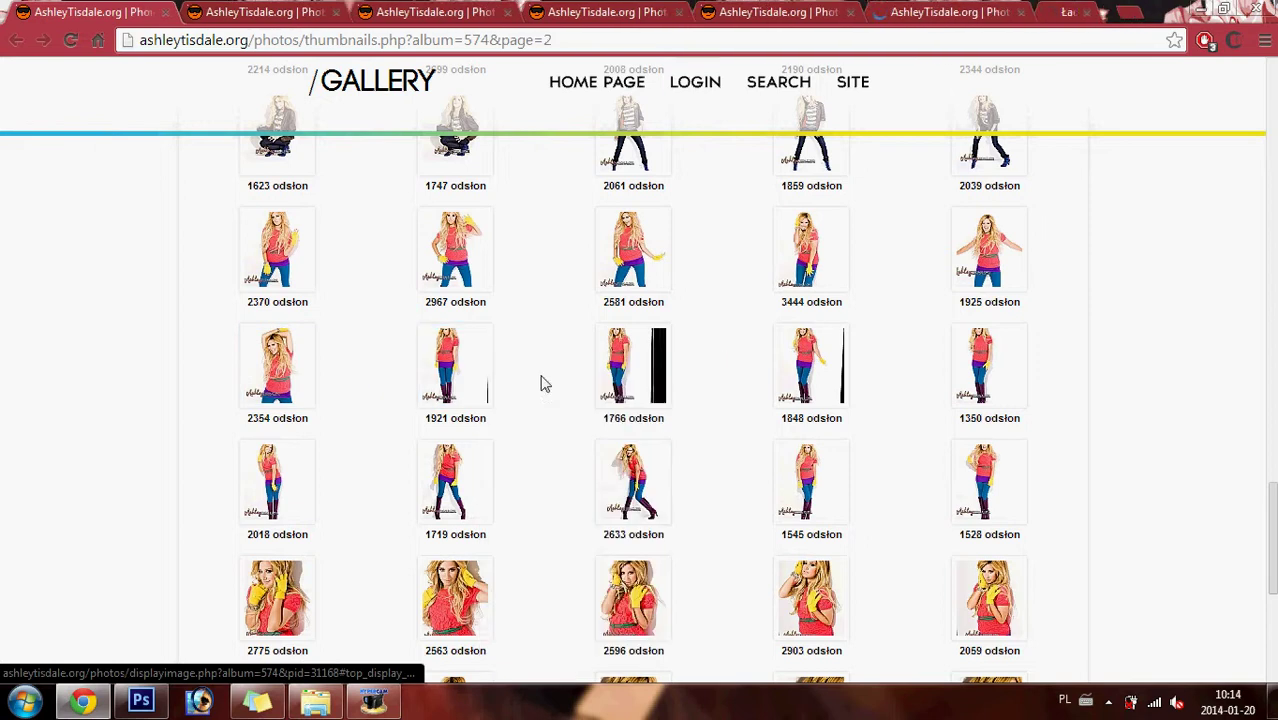
right_click(650, 371)
left_click(686, 384)
right_click(796, 354)
left_click(846, 372)
right_click(993, 331)
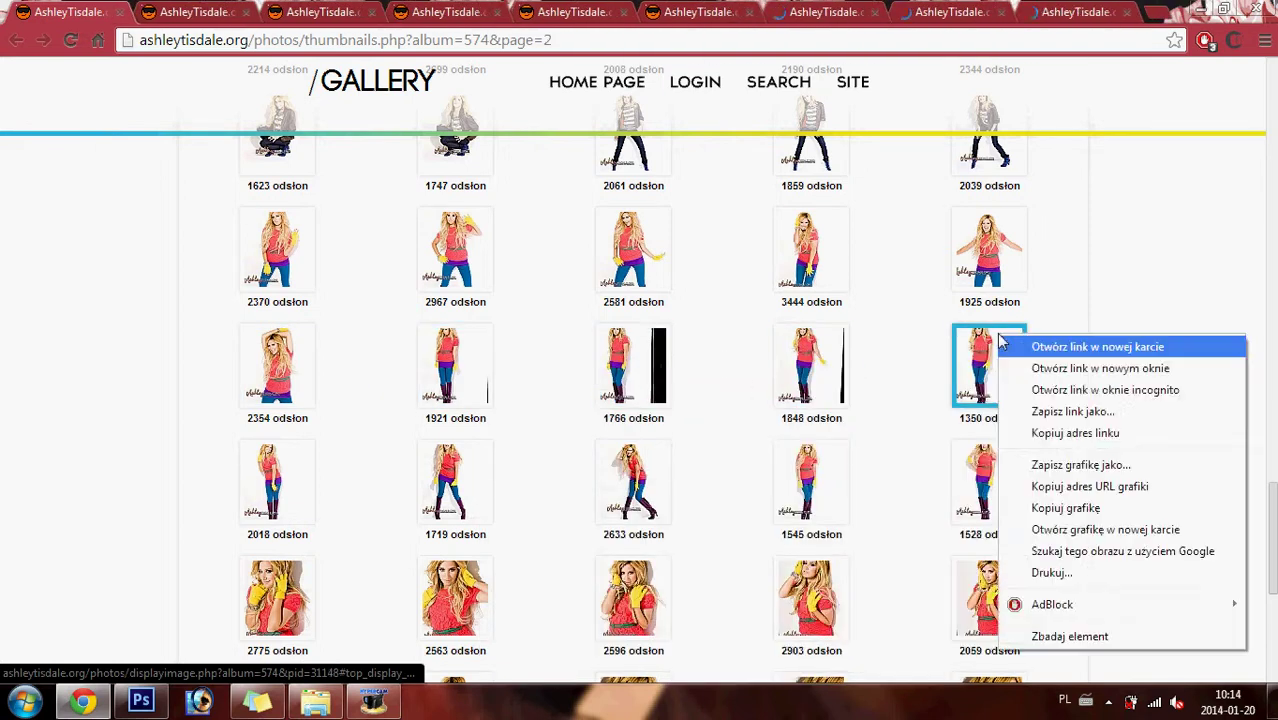
left_click(1035, 343)
right_click(628, 466)
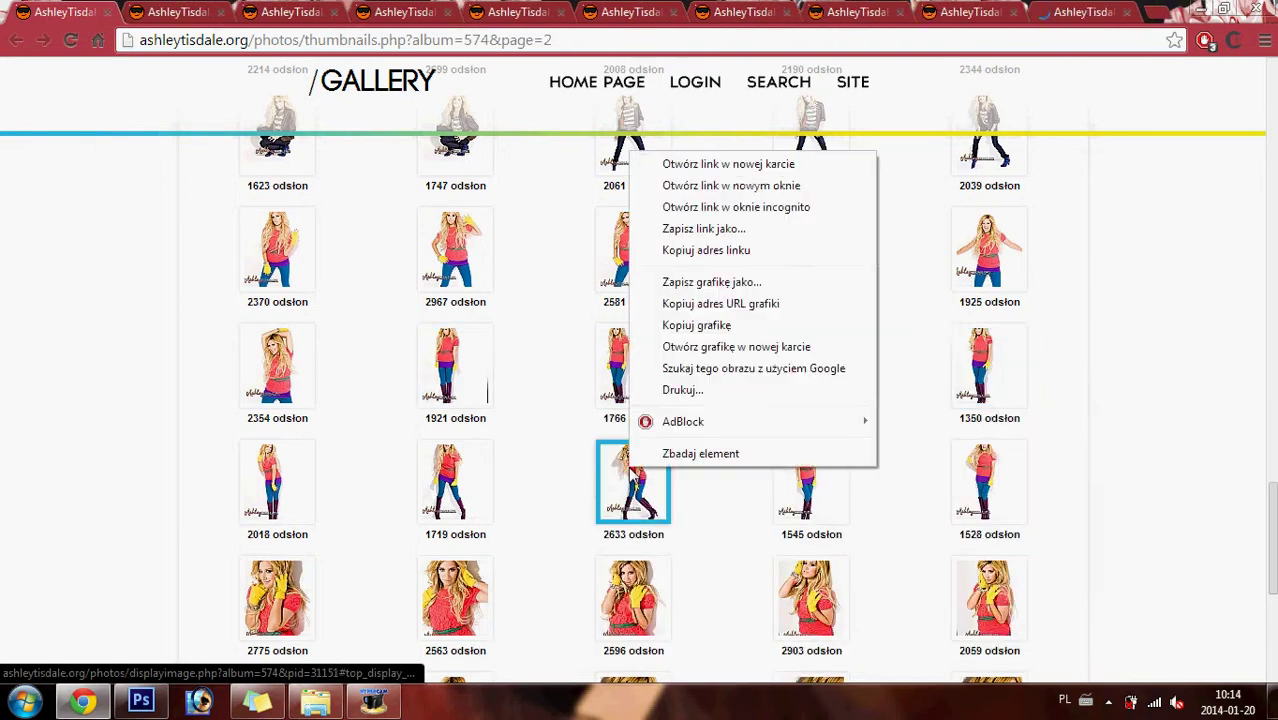
left_click(697, 165)
right_click(277, 506)
left_click(376, 185)
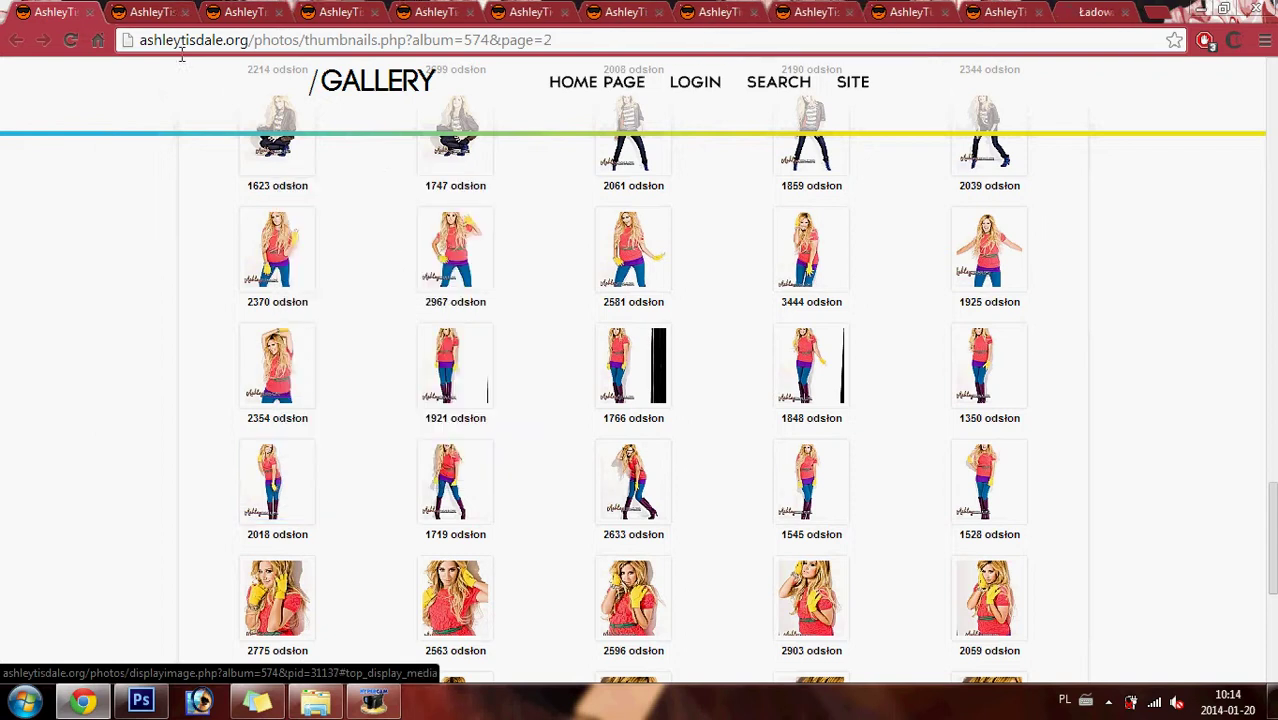
- Copy the full-size red-sweater, yellow-gloves photo from its tab
left_click(150, 12)
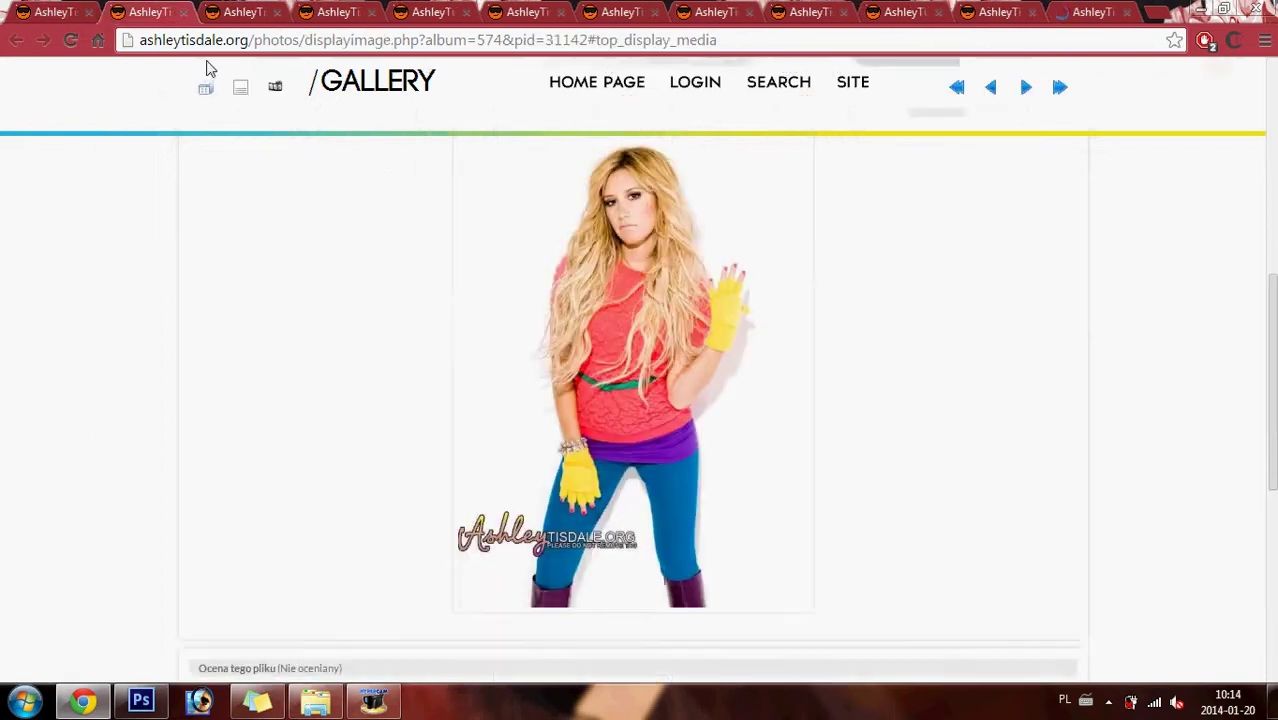
left_click(665, 195)
right_click(296, 224)
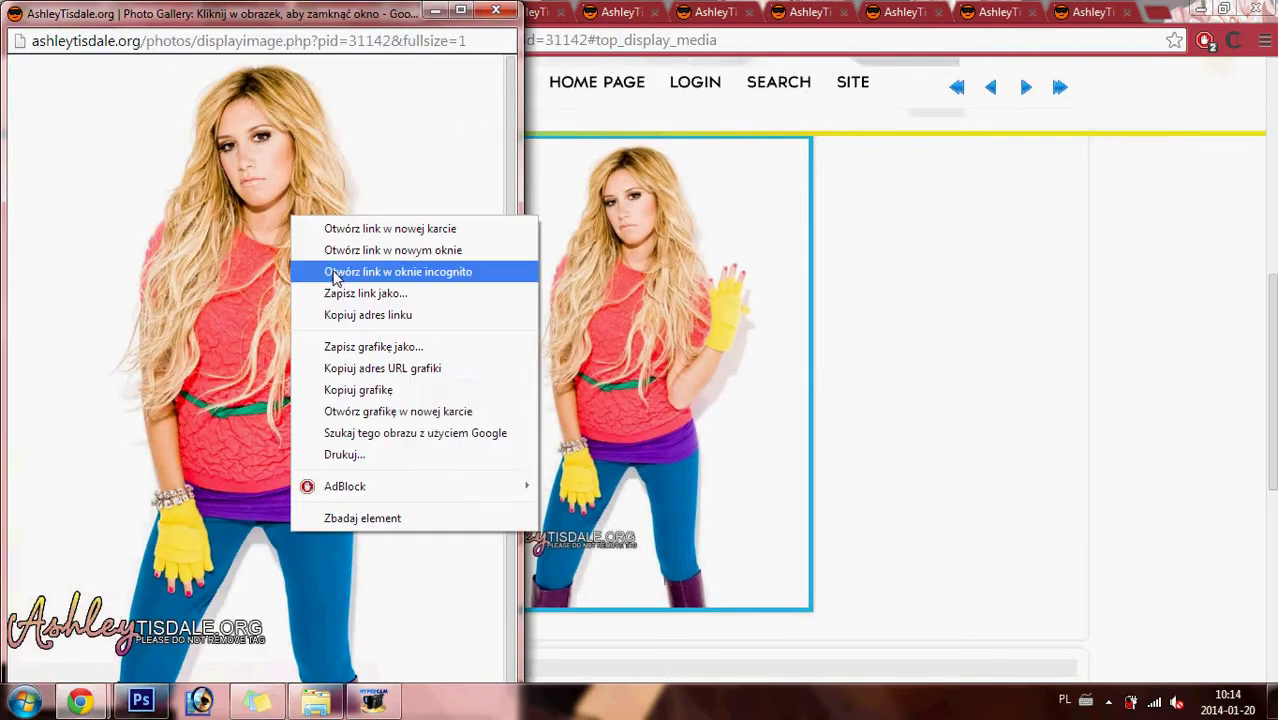
left_click(365, 386)
left_click(141, 700)
- Paste the first photo and fit it into the canvas's top-left corner
key("ctrl+v")
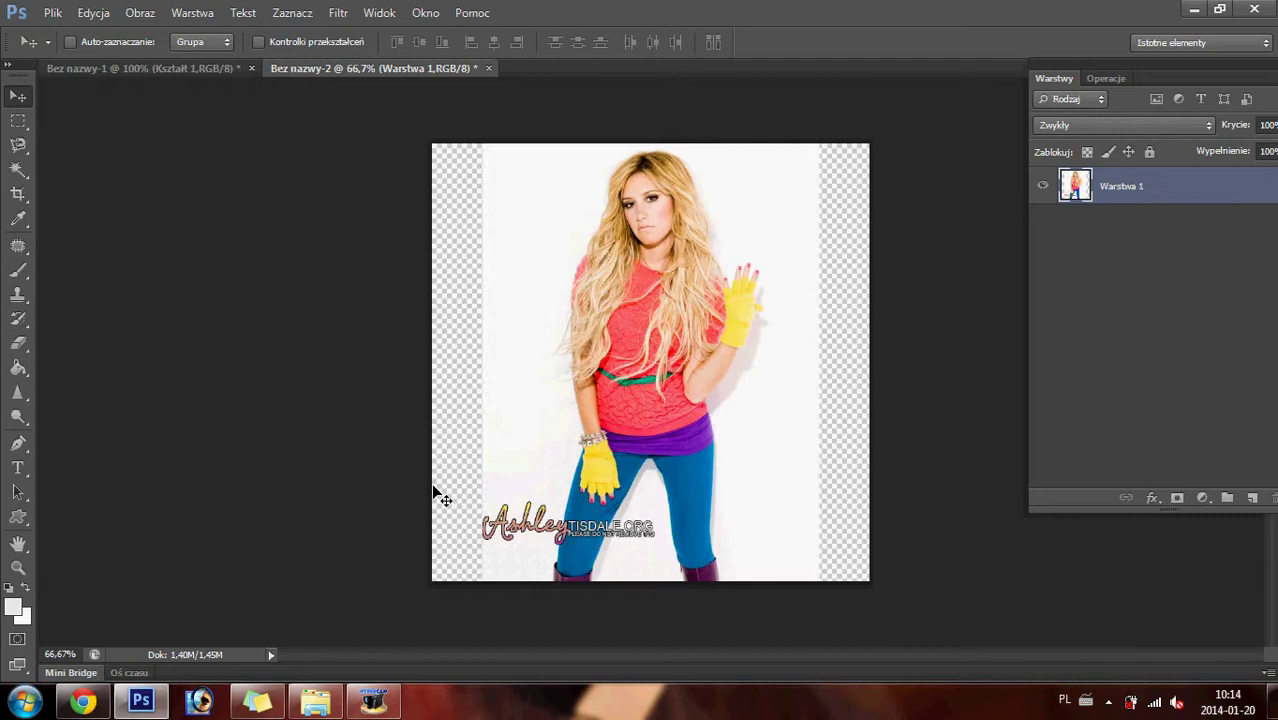
key("ctrl+t")
left_click_drag(822, 147, 685, 330)
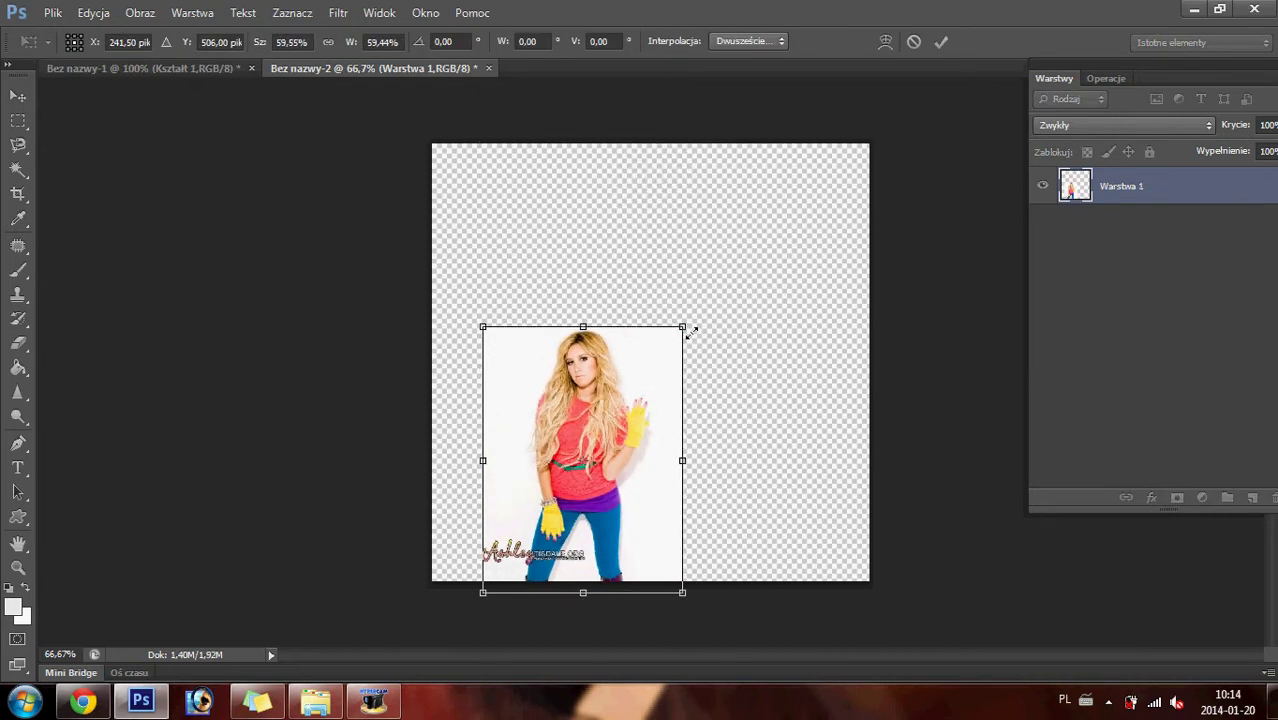
left_click_drag(640, 429, 542, 221)
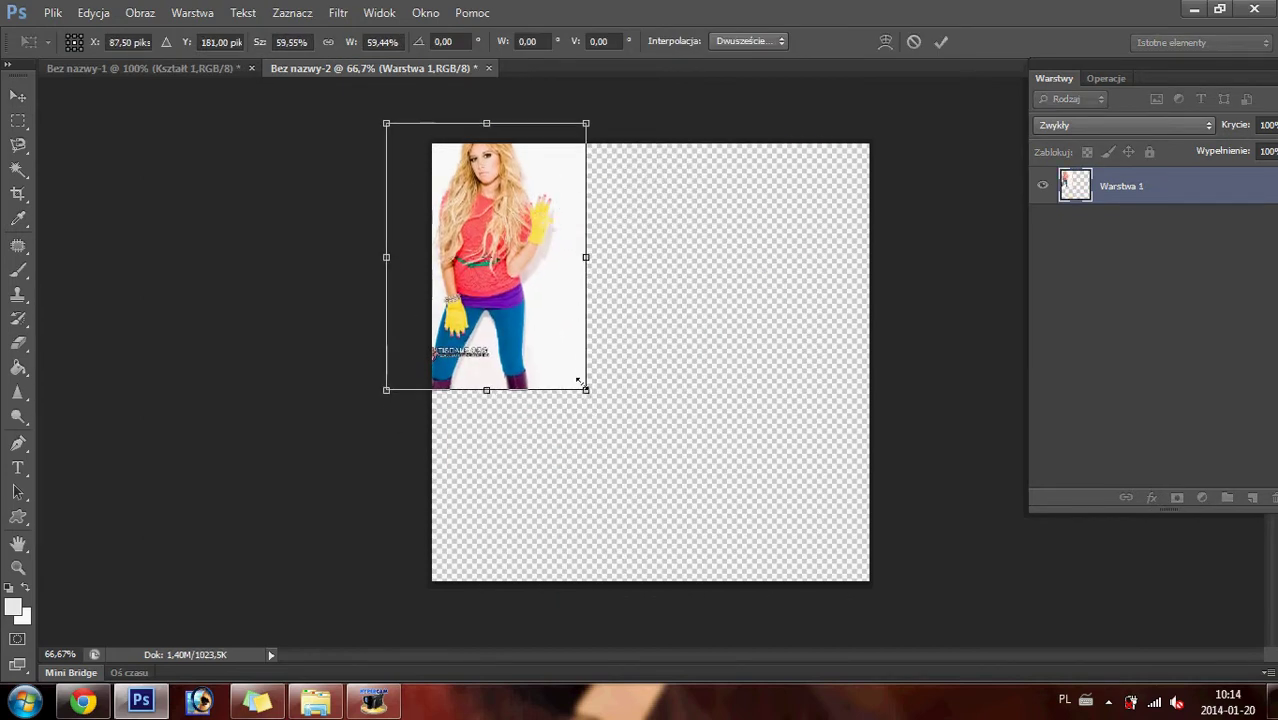
left_click_drag(586, 390, 630, 450)
left_click_drag(585, 363, 555, 362)
key("Return")
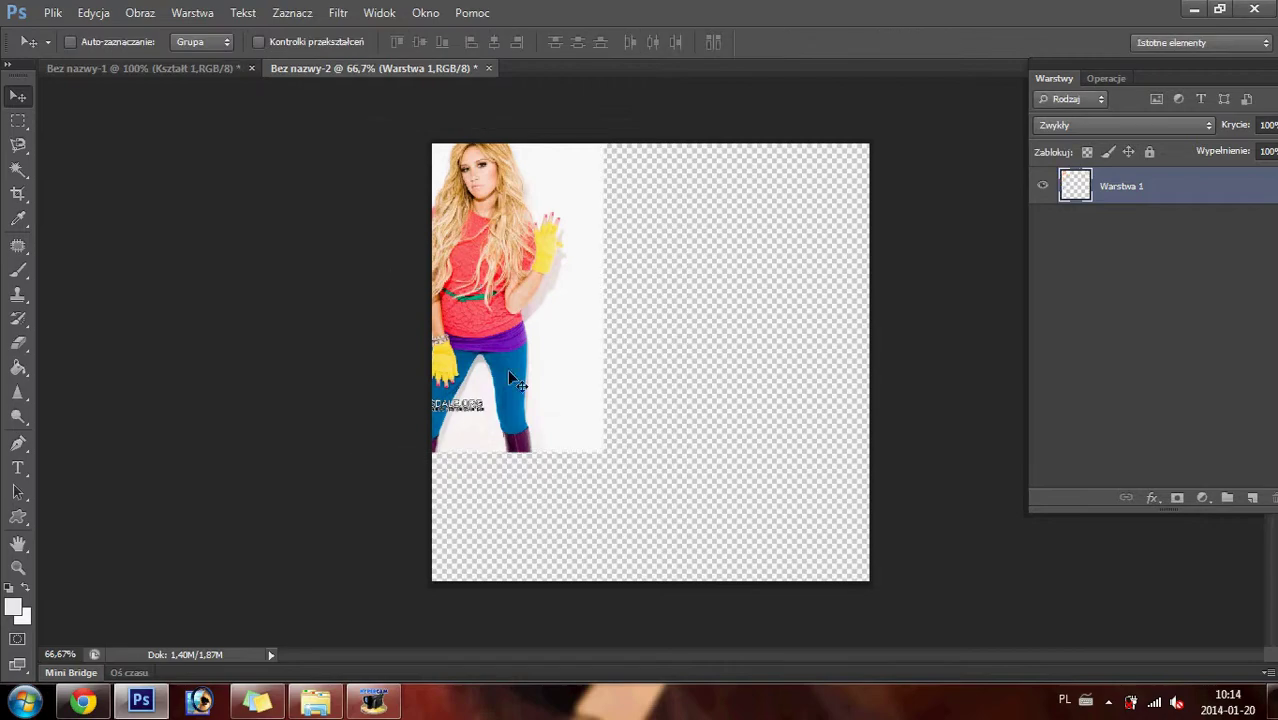
- Copy the next full-size photo and paste it at about 77% against the top edge
left_click(83, 700)
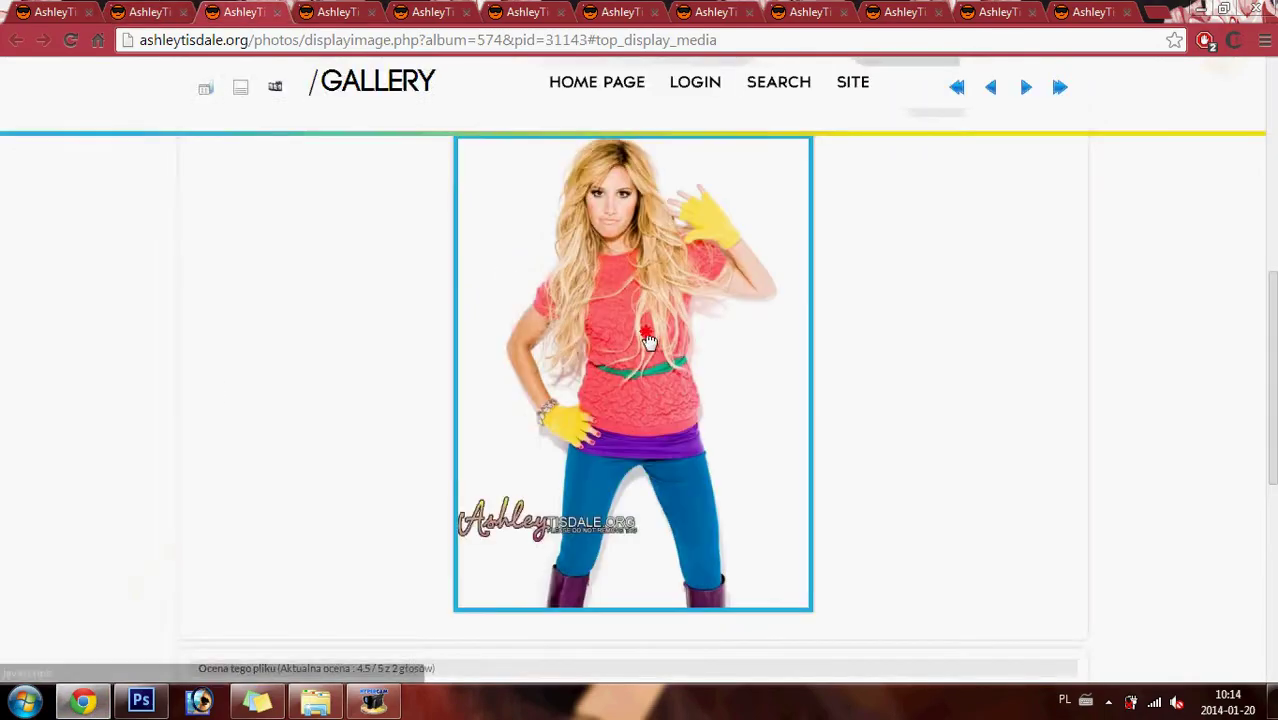
left_click(650, 340)
right_click(248, 198)
left_click(312, 363)
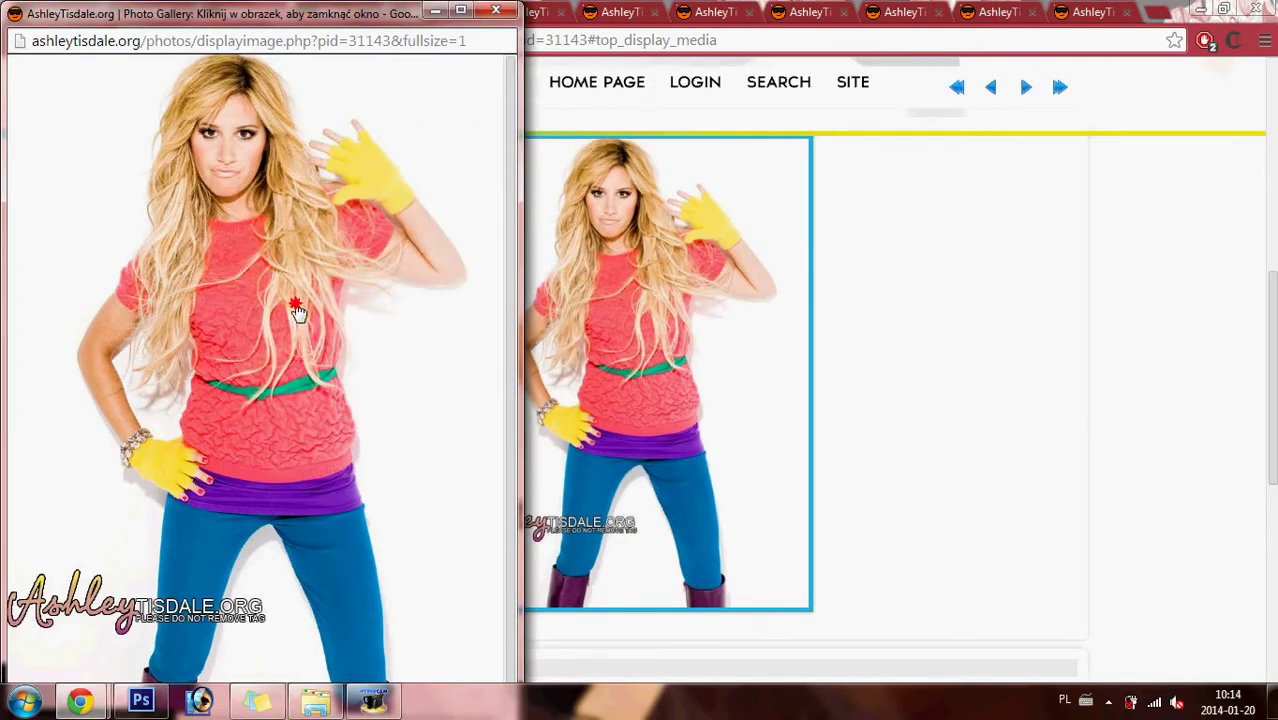
left_click(141, 700)
key("ctrl+v")
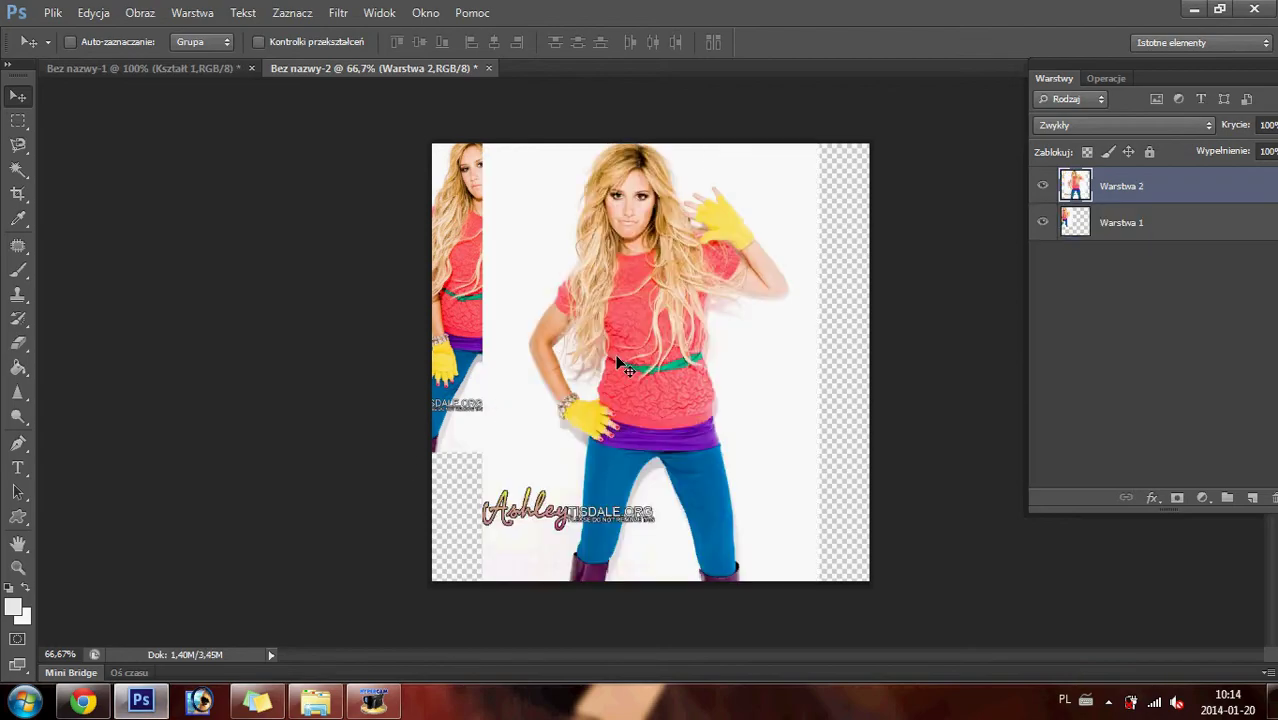
key("ctrl+t")
left_click_drag(820, 143, 747, 247)
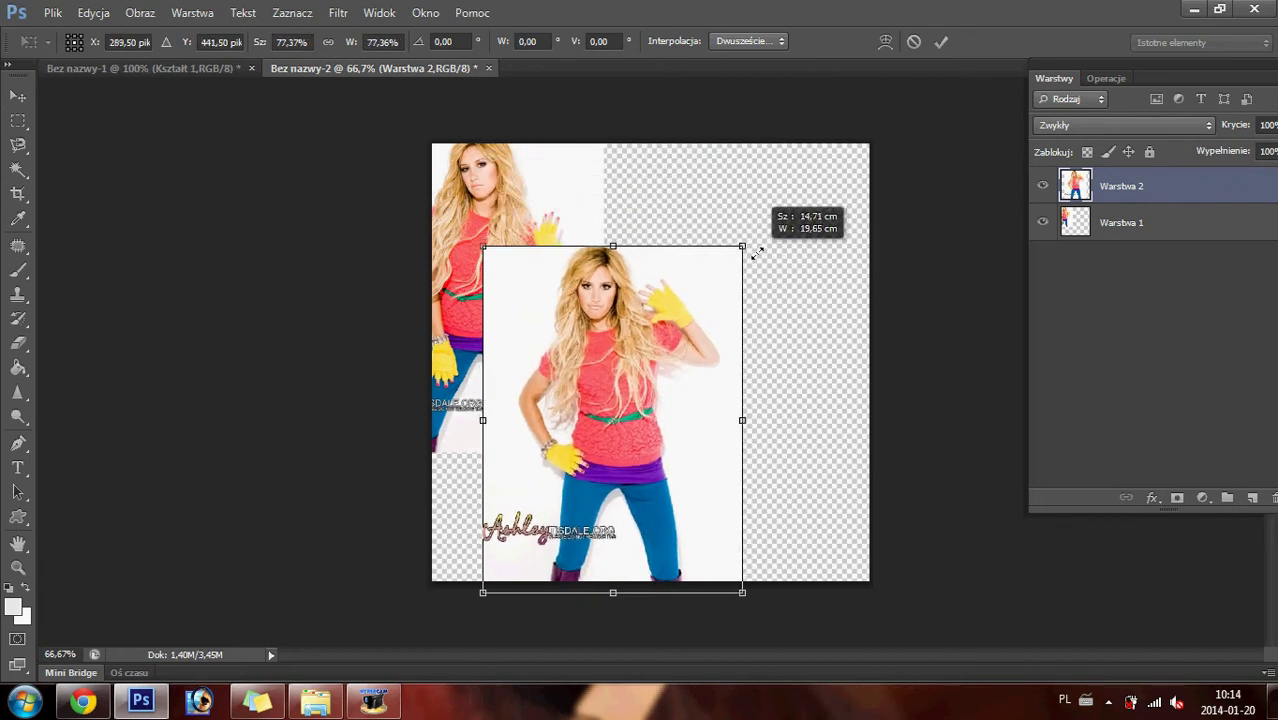
left_click_drag(633, 354, 635, 236)
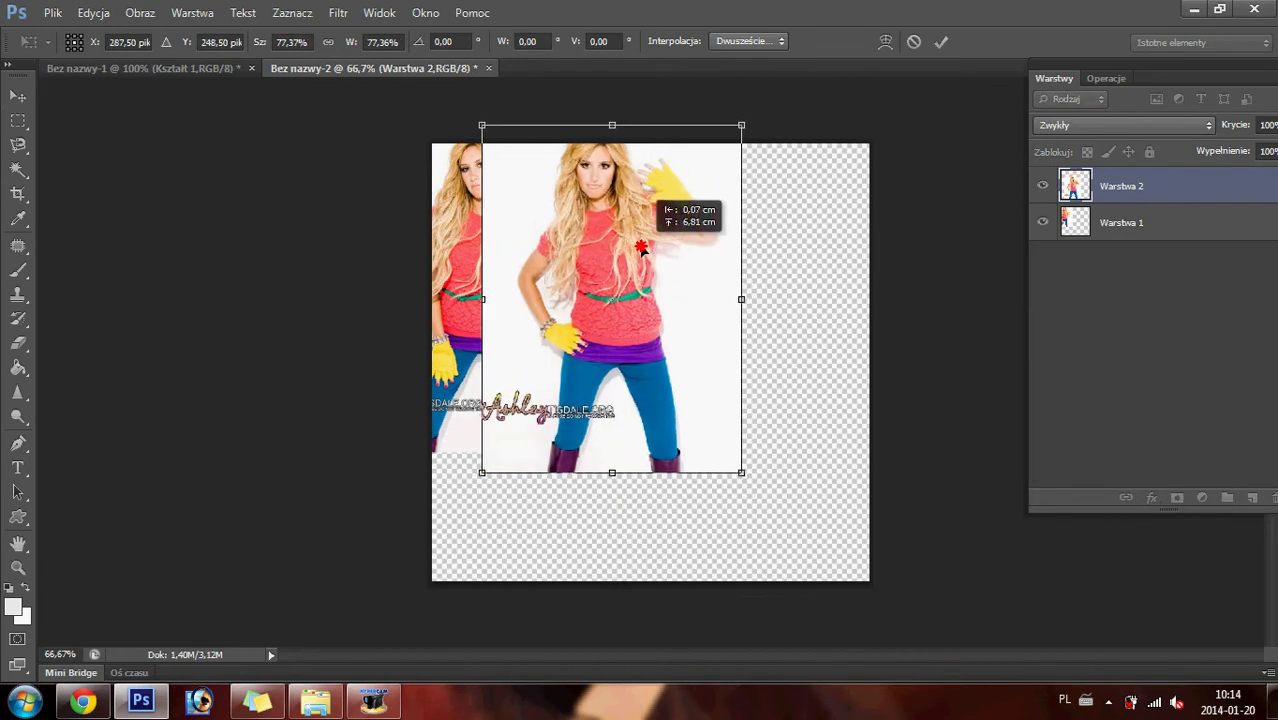
key("Return")
- Delete the second photo's white strip with Magic Wand and shift it 0.95 cm right
left_click(12, 347)
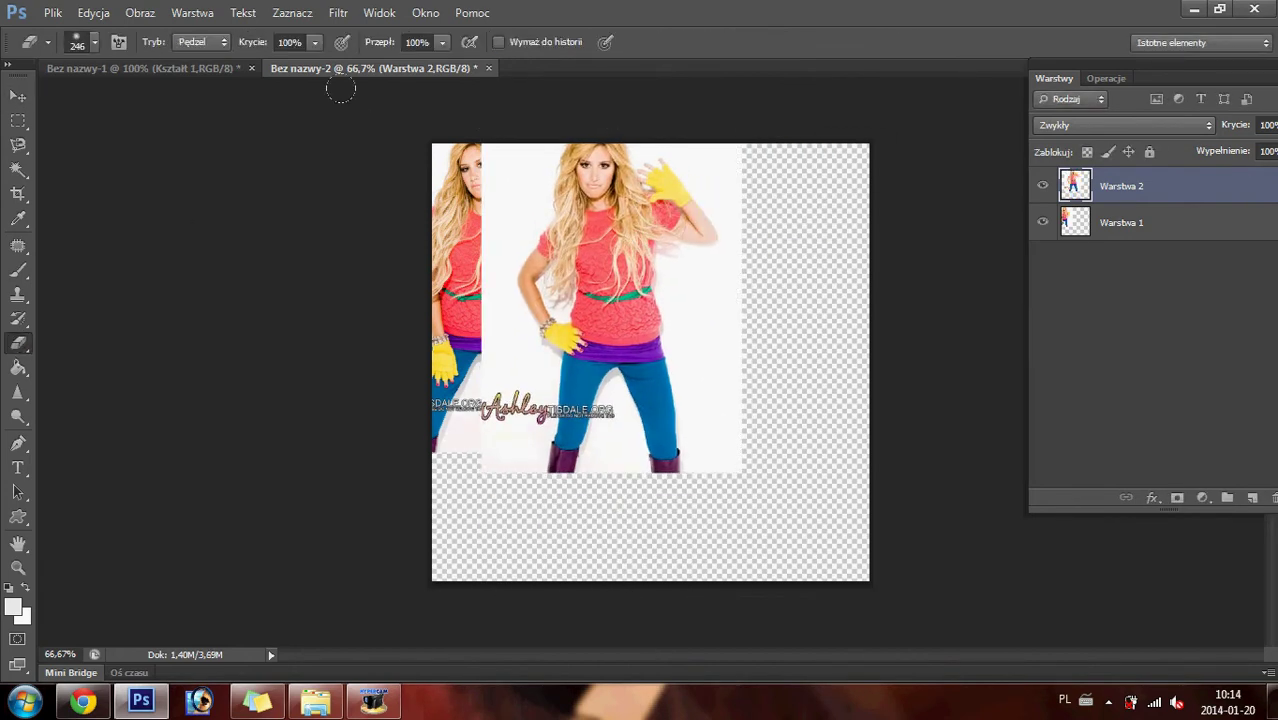
left_click(19, 171)
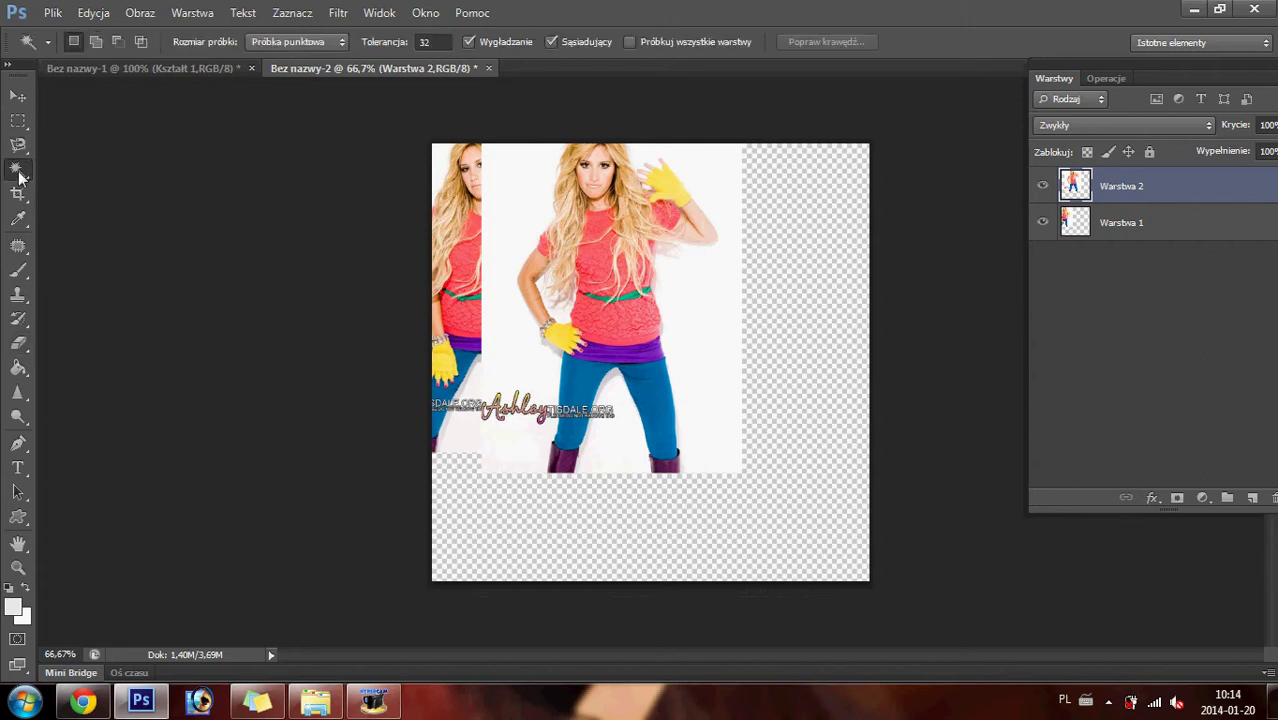
left_click(494, 179)
key("Delete")
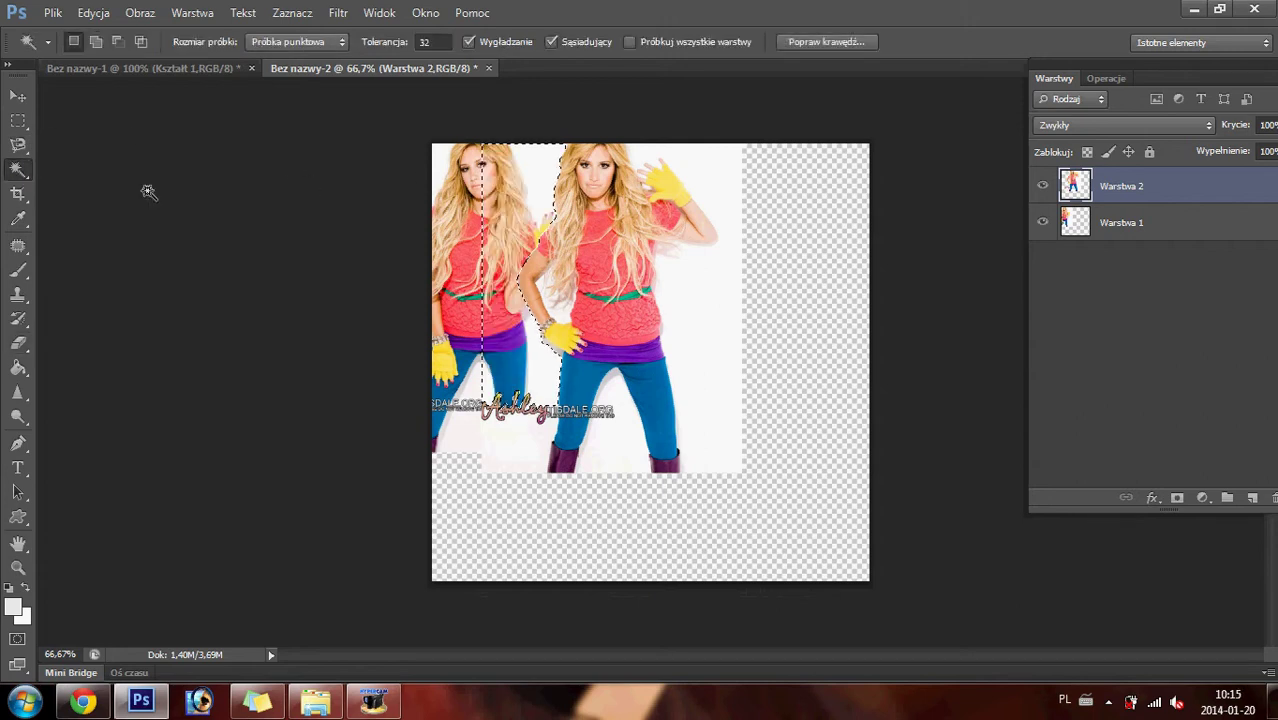
left_click(17, 121)
left_click(96, 181)
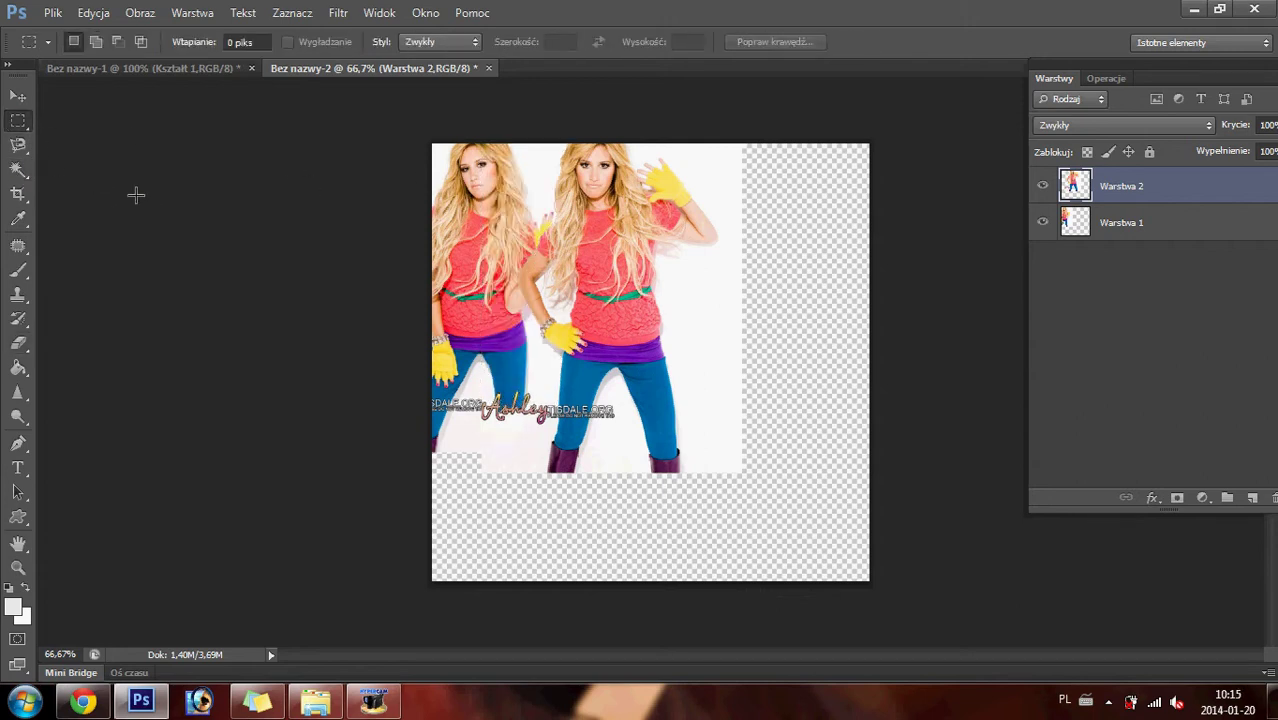
left_click(17, 95)
left_click_drag(623, 293, 640, 293)
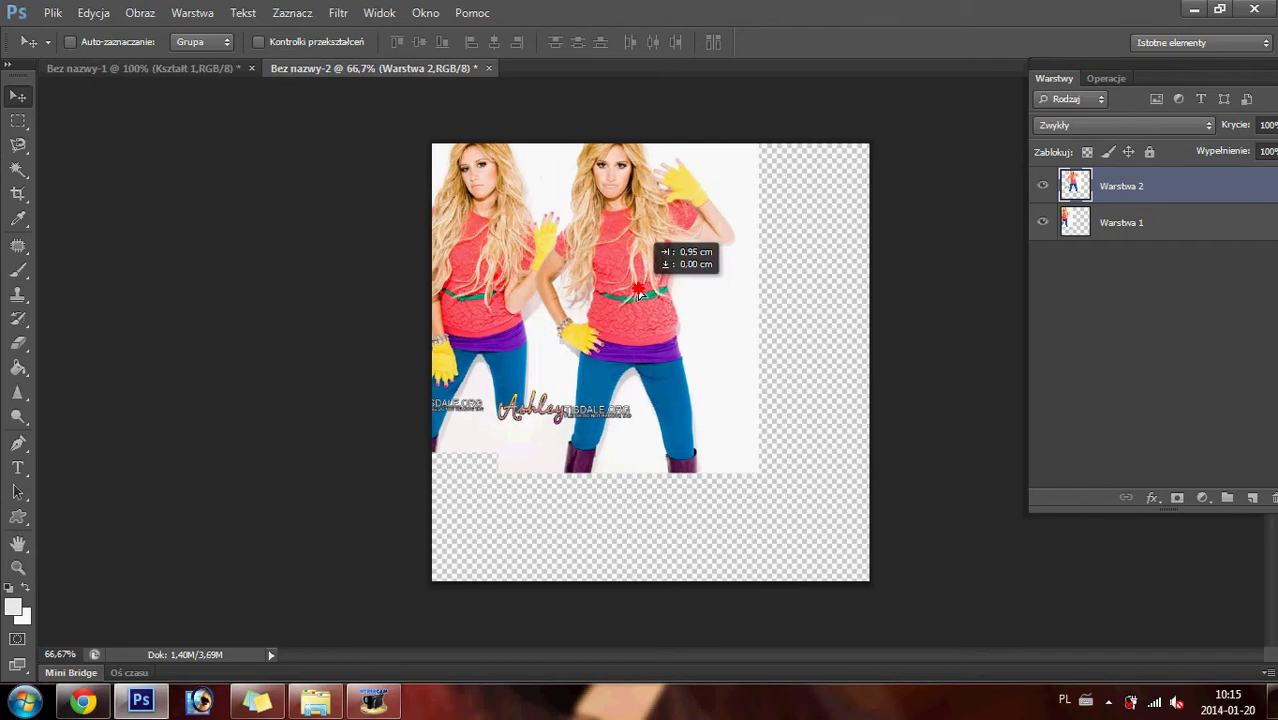
- Copy the next full-size gallery photo and paste it slightly enlarged as Warstwa 3
left_click(80, 704)
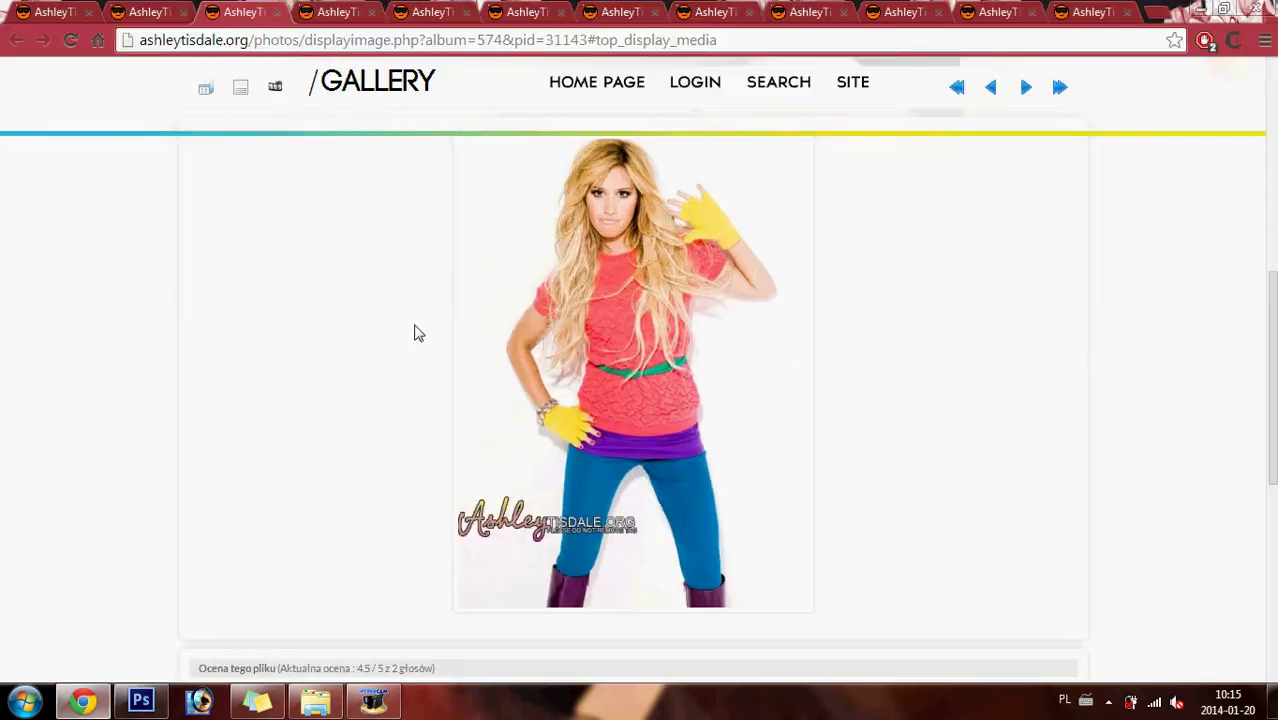
left_click(1026, 87)
left_click(640, 340)
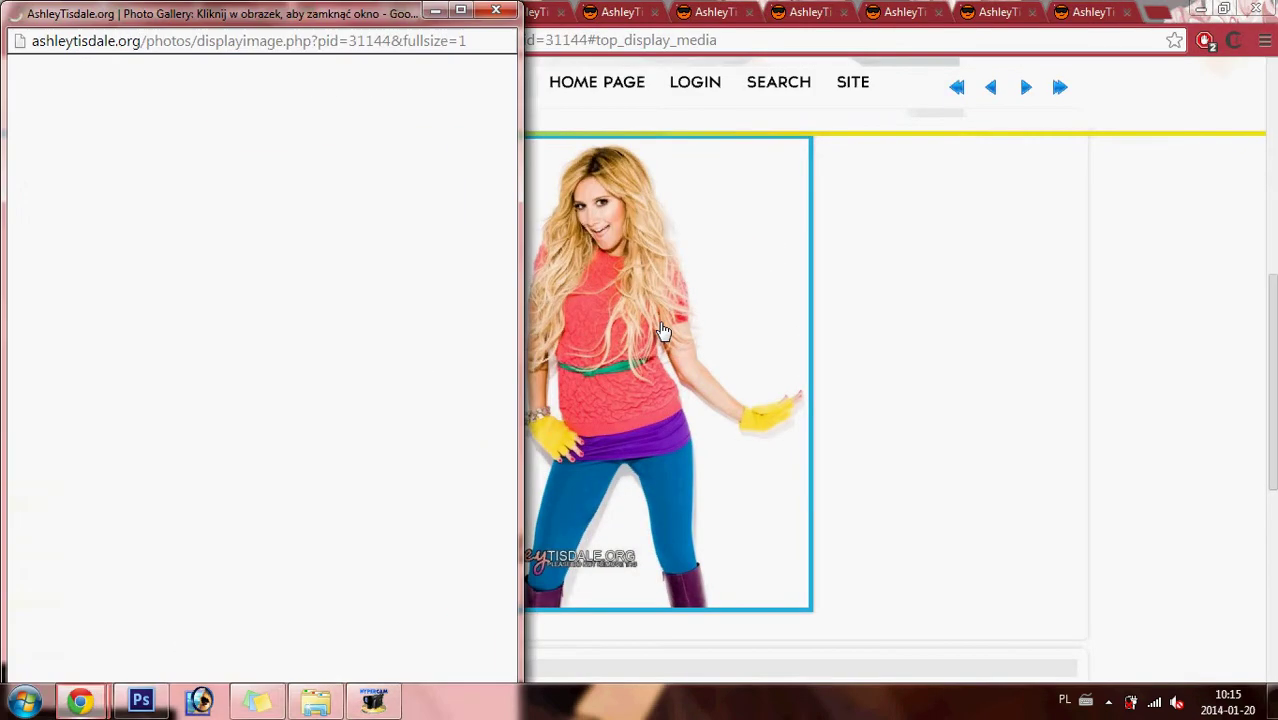
right_click(265, 139)
left_click(345, 311)
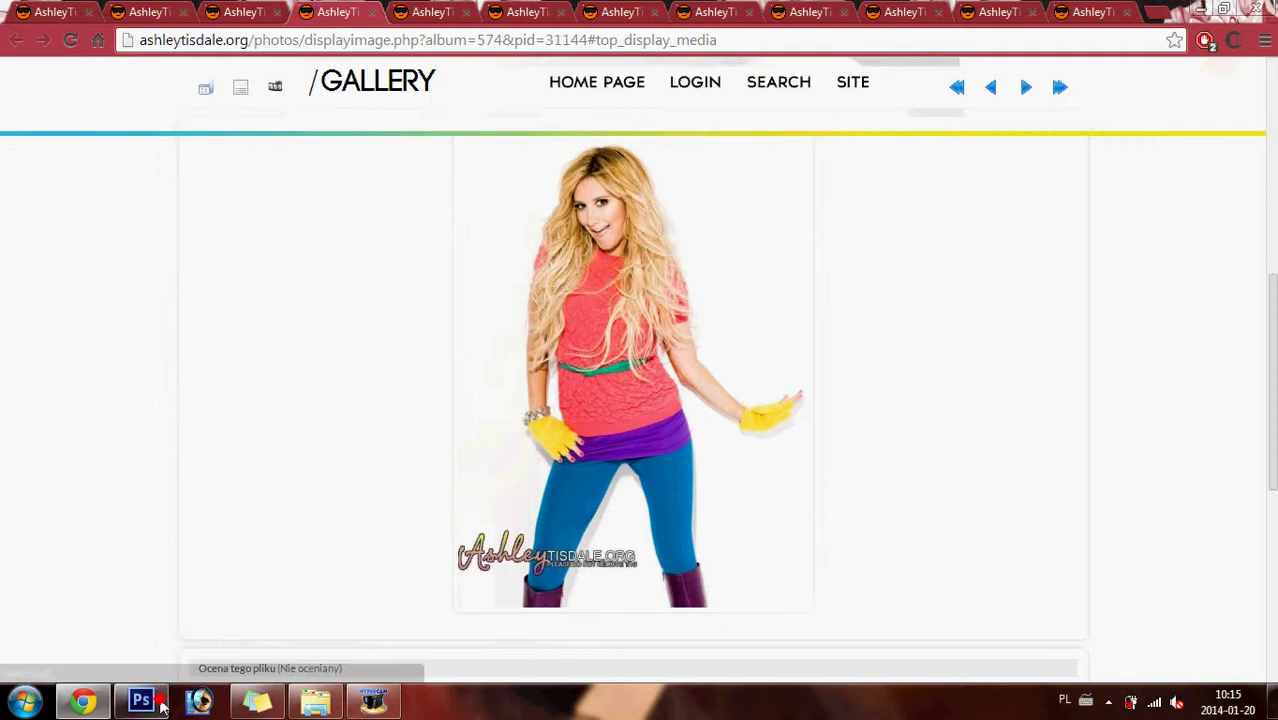
left_click(140, 704)
key("ctrl+v")
key("ctrl+t")
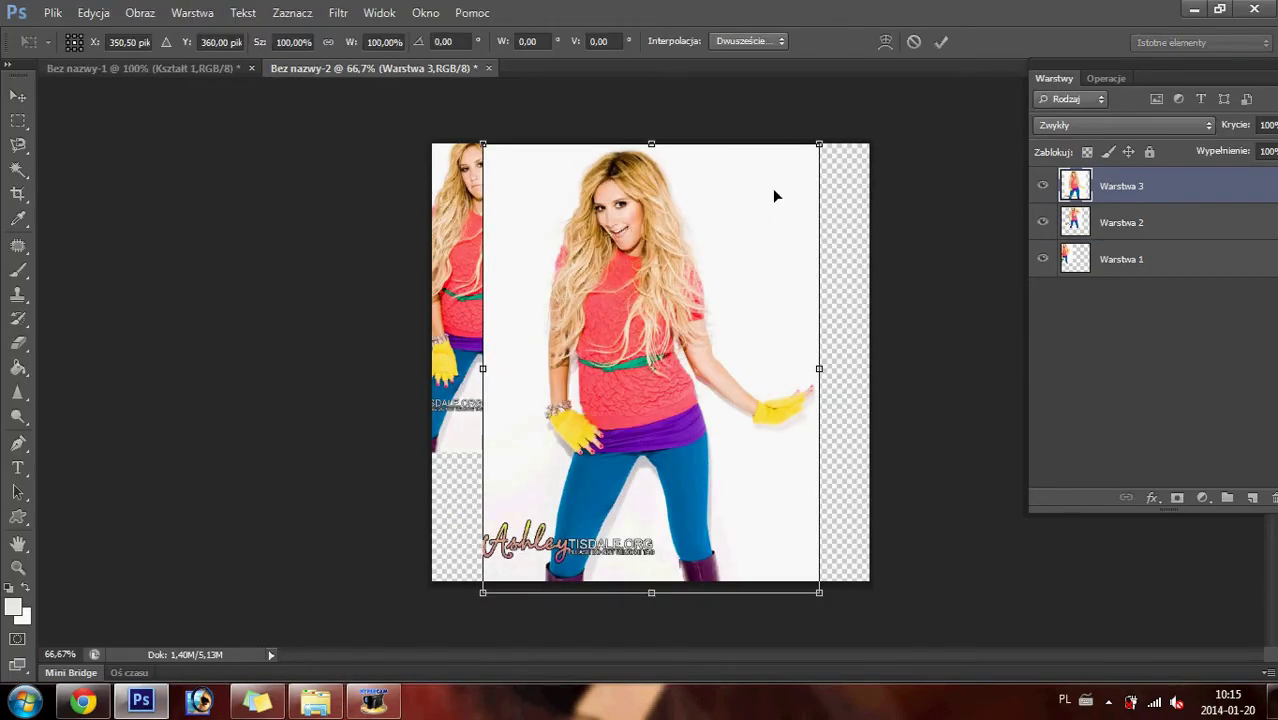
left_click_drag(820, 147, 806, 136)
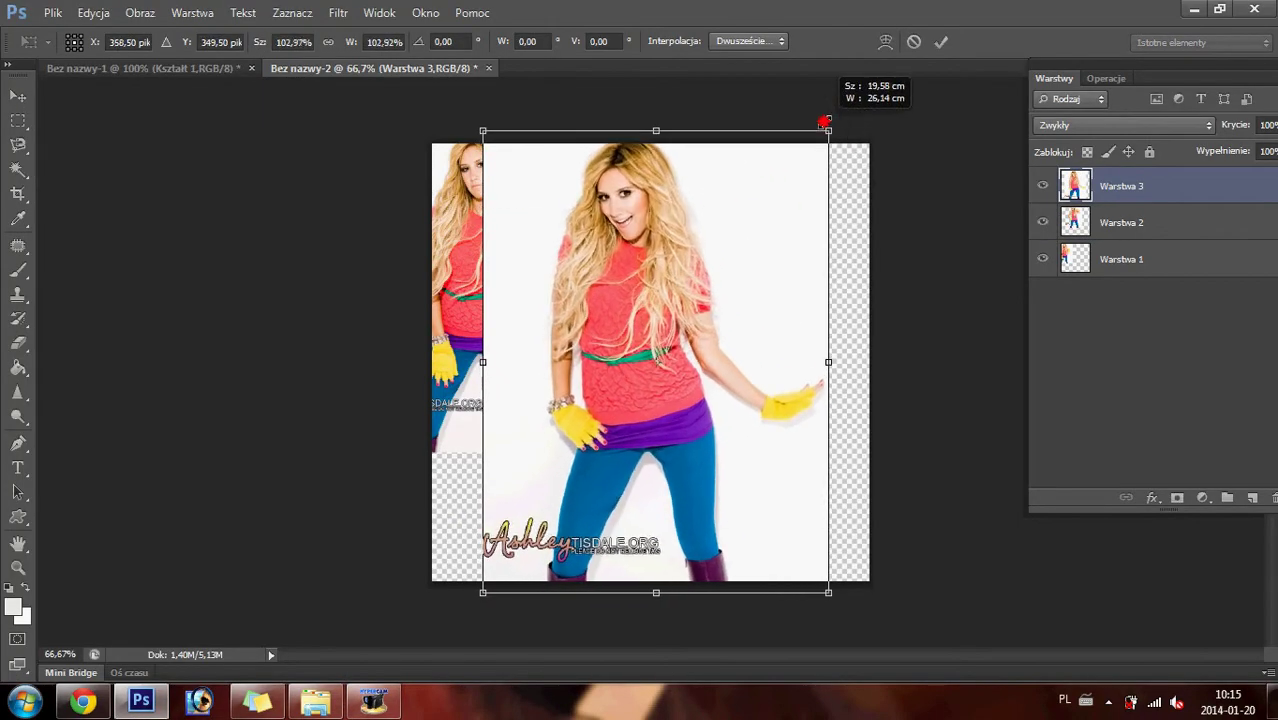
key("Return")
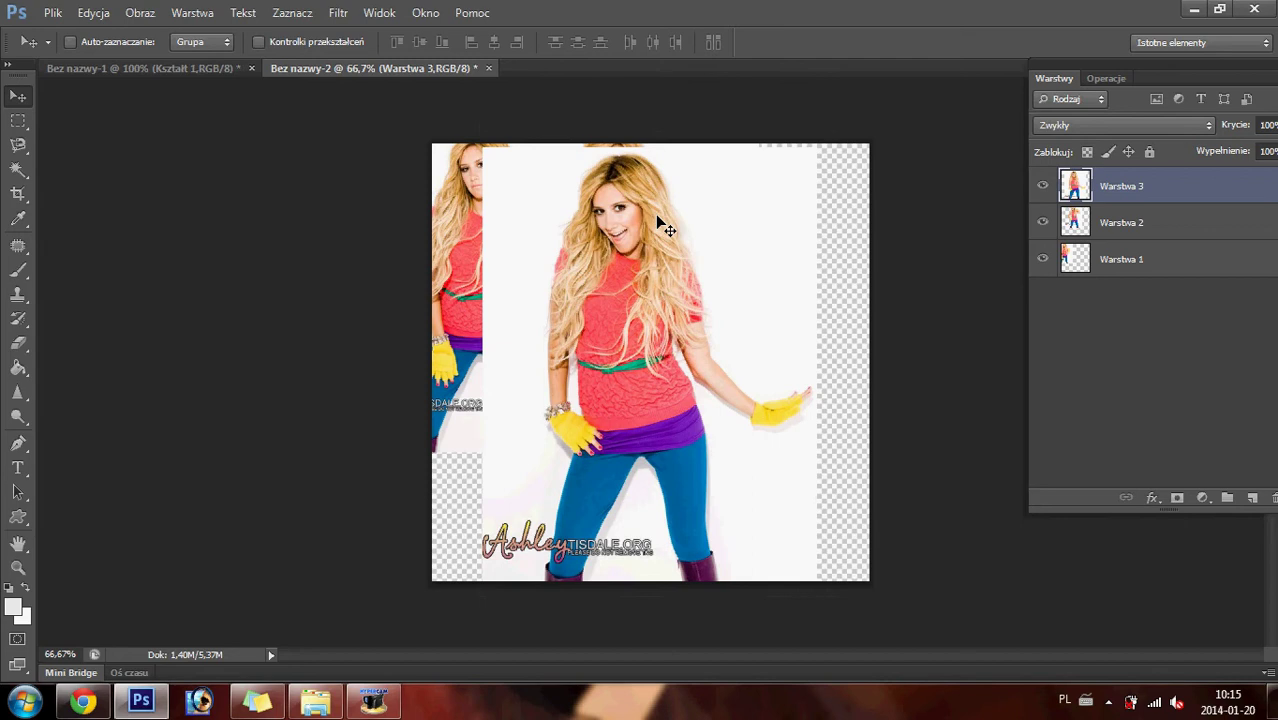
- Move the third photo to the right side, select its white strip, and push it flush
mouse_move(660, 224)
left_mouse_down()
mouse_move(737, 226)
mouse_move(738, 212)
left_mouse_up()
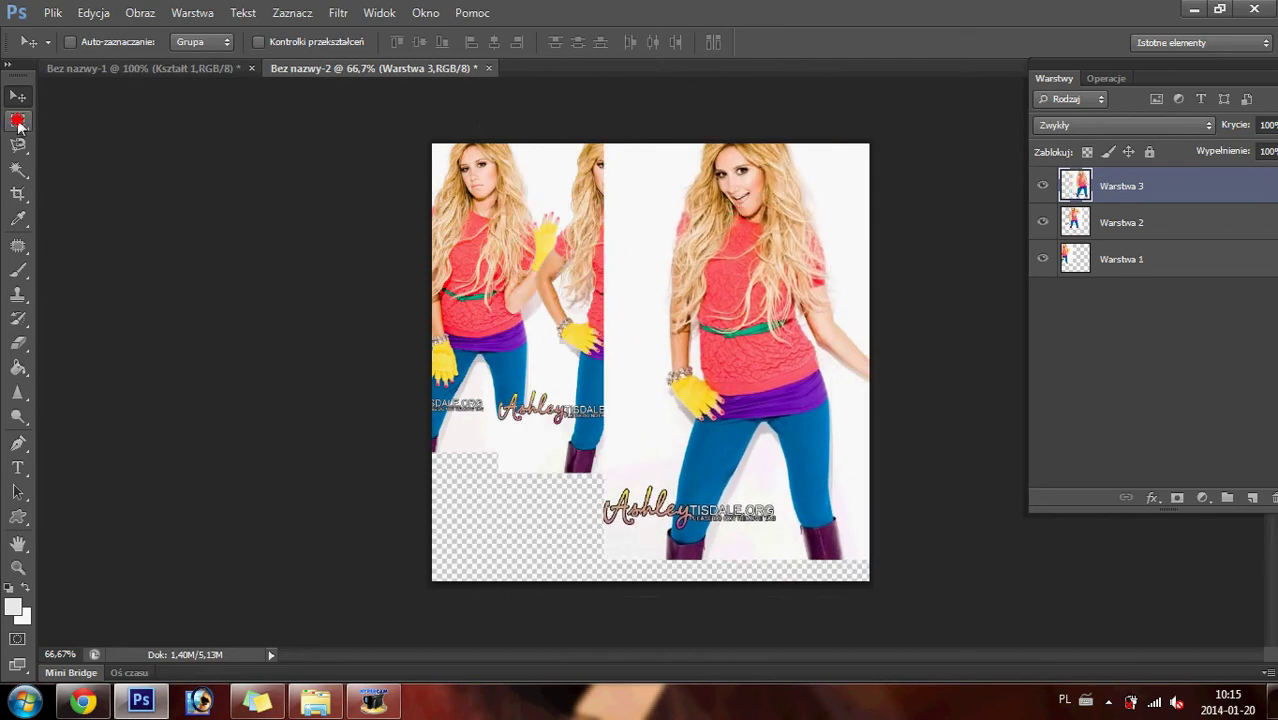
left_click(18, 122)
left_click_drag(546, 134, 661, 682)
left_click(762, 345)
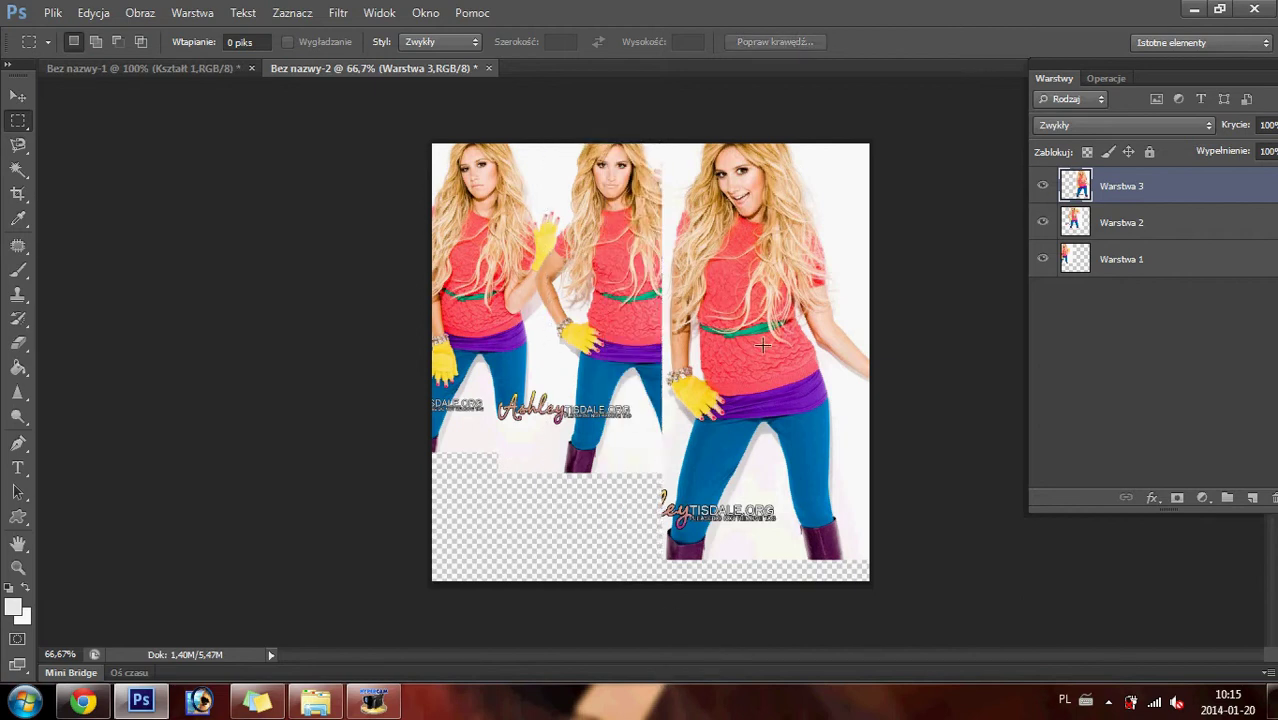
left_click(18, 170)
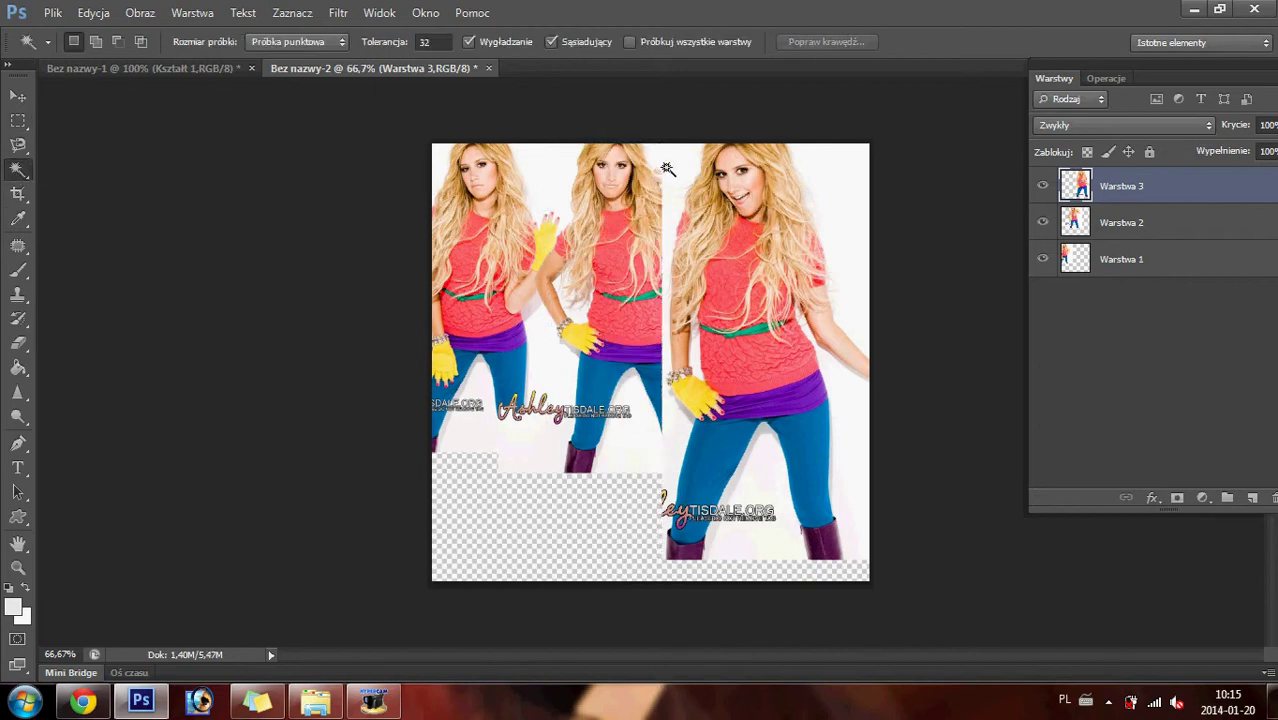
left_click(667, 169)
left_click(20, 121)
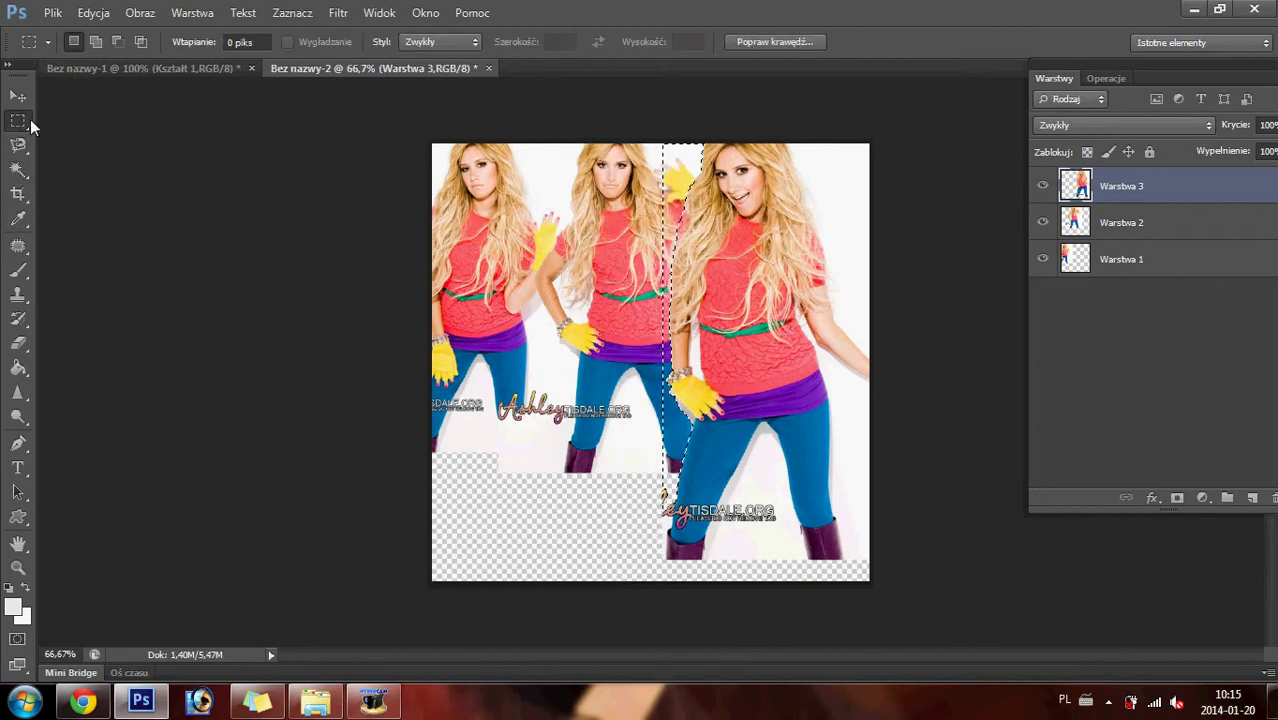
left_click(18, 96)
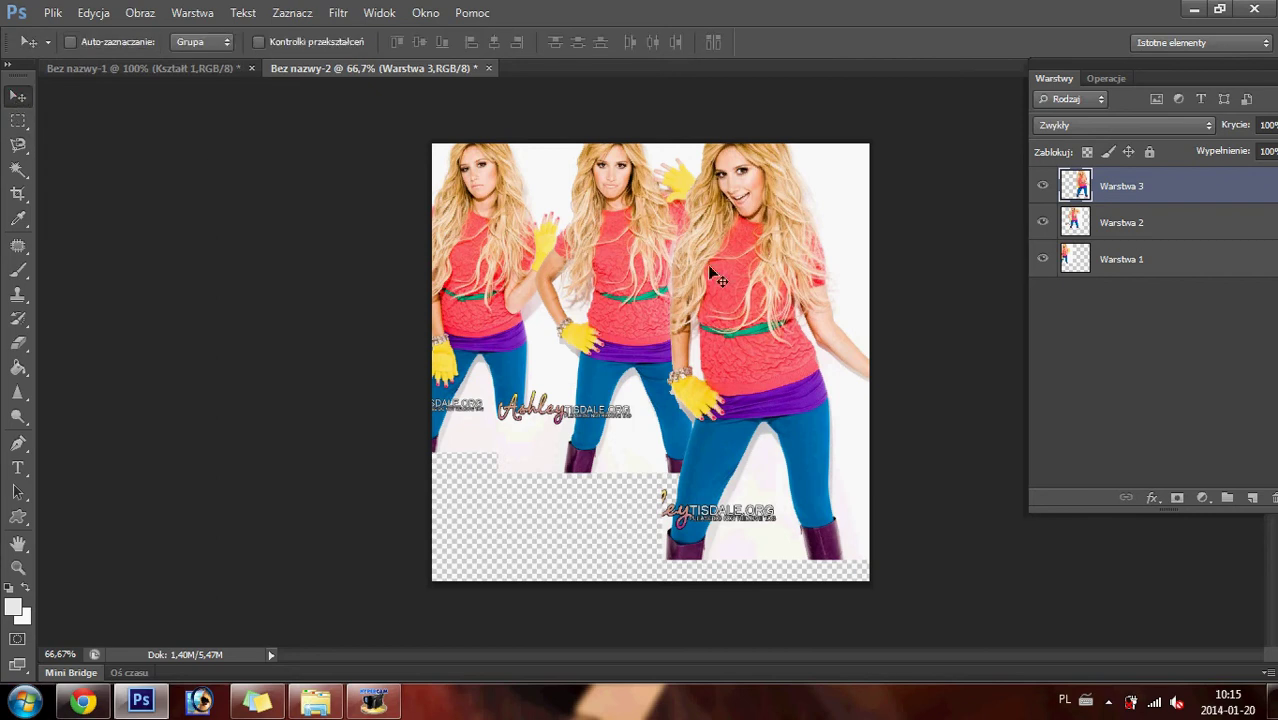
left_click_drag(709, 271, 735, 272)
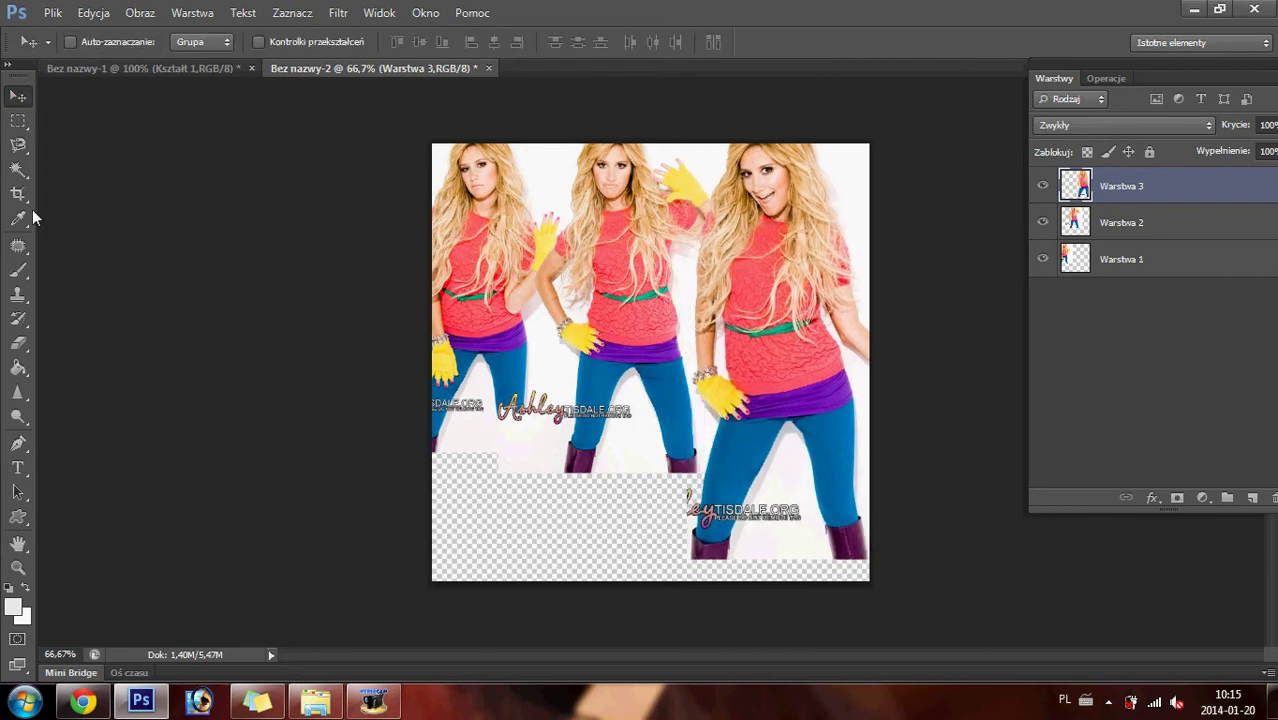
- Copy the next full-size gallery photo, a hand-in-hair pose, from Chrome
left_click(84, 701)
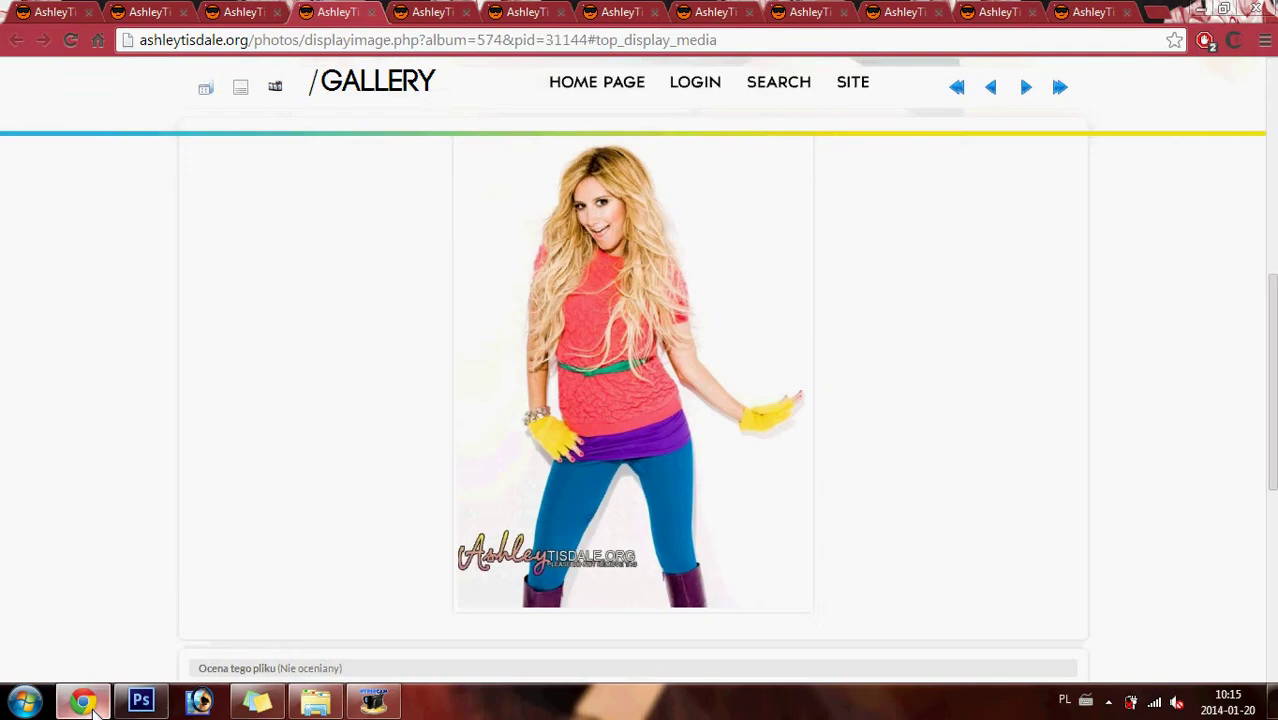
left_click(428, 20)
left_click(588, 279)
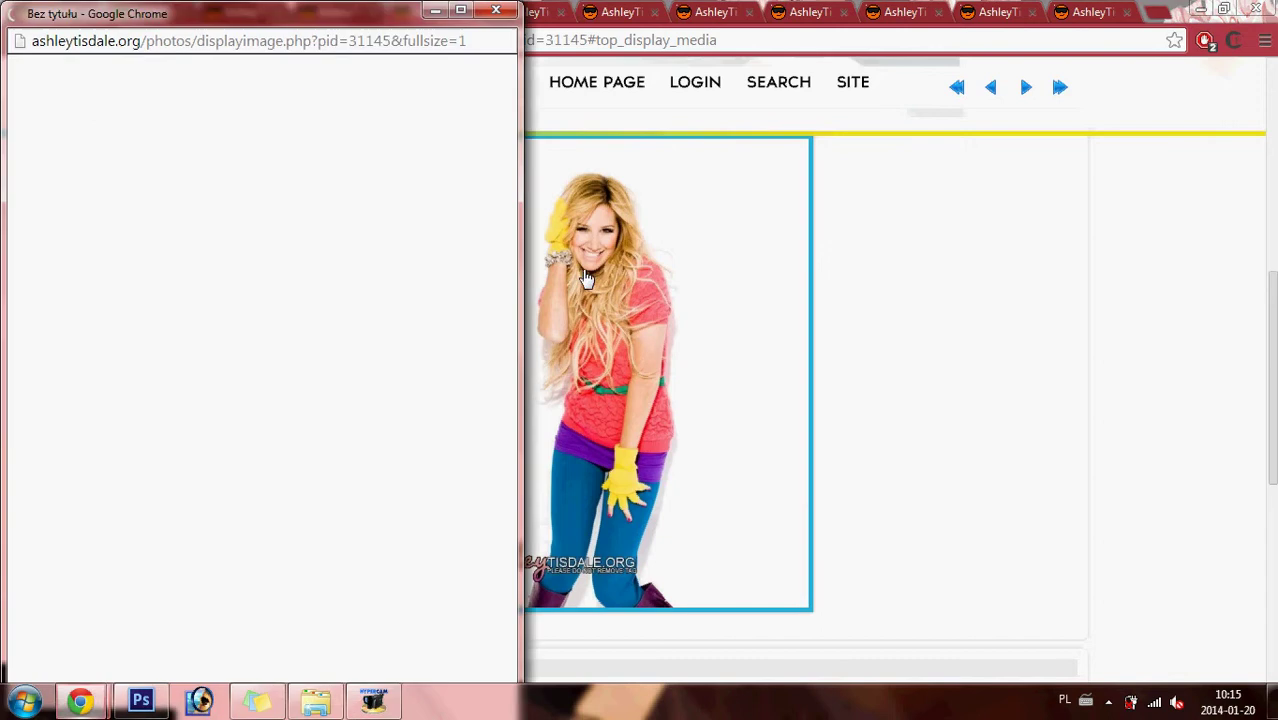
right_click(308, 241)
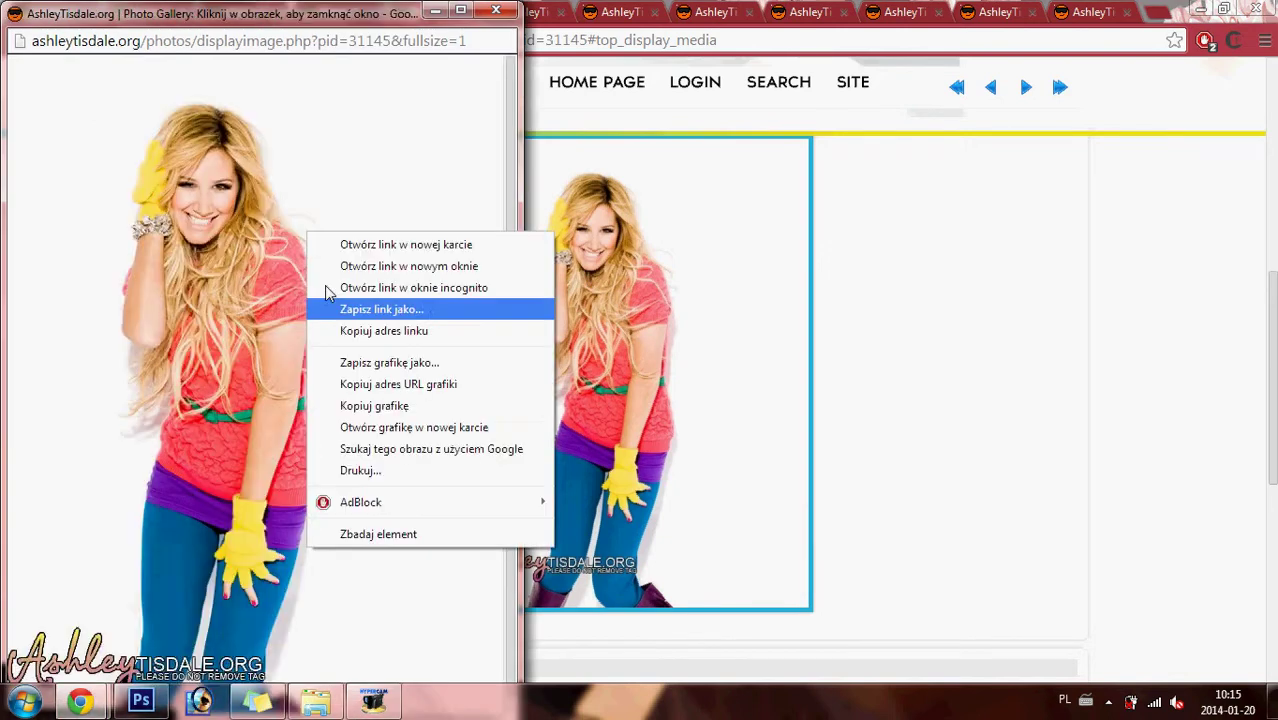
left_click(373, 406)
left_click(143, 710)
- Paste it lower-left and cut away its top band and middle-overlapping part
key("ctrl+v")
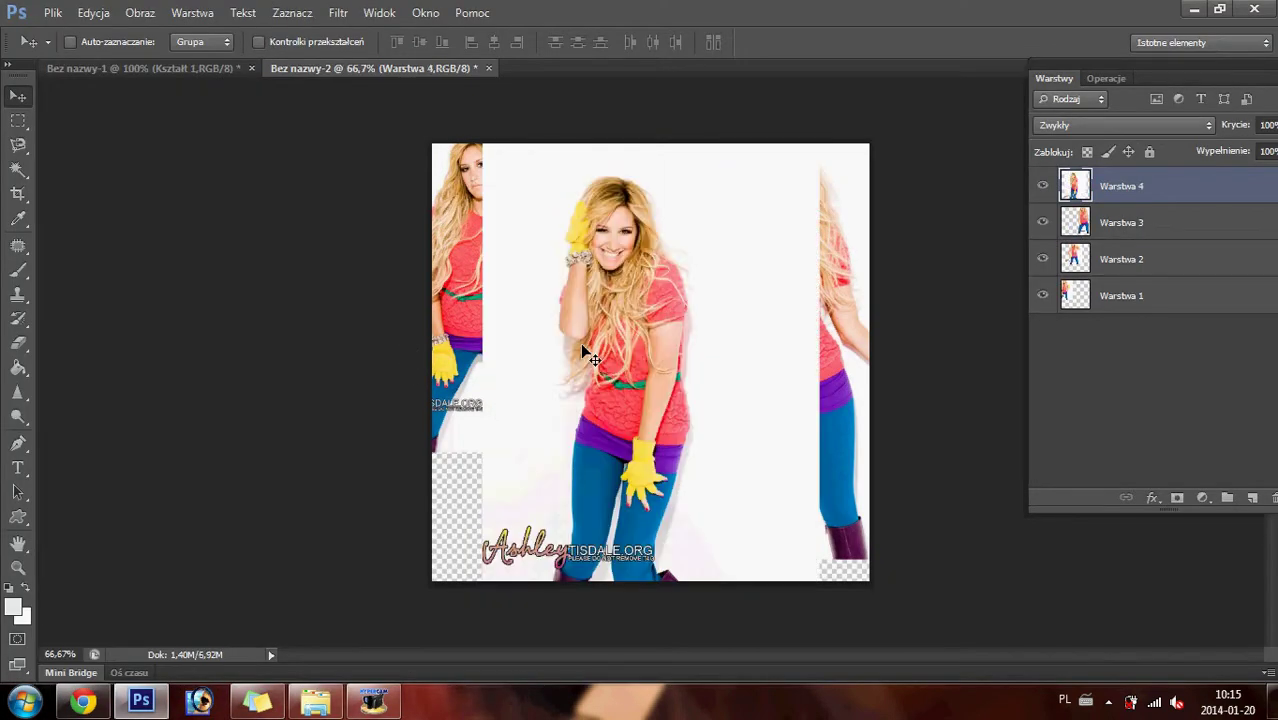
mouse_move(650, 300)
left_mouse_down()
mouse_move(545, 370)
mouse_move(517, 360)
left_mouse_up()
left_click(18, 121)
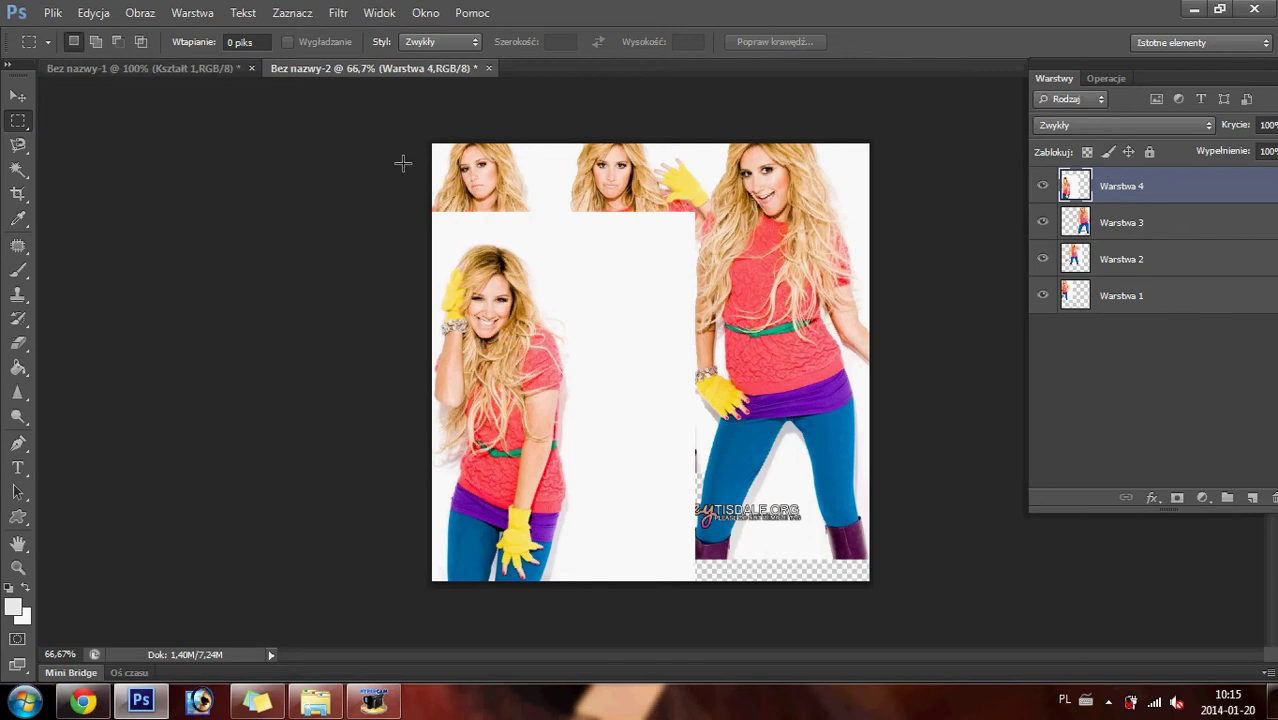
left_click_drag(411, 188, 755, 243)
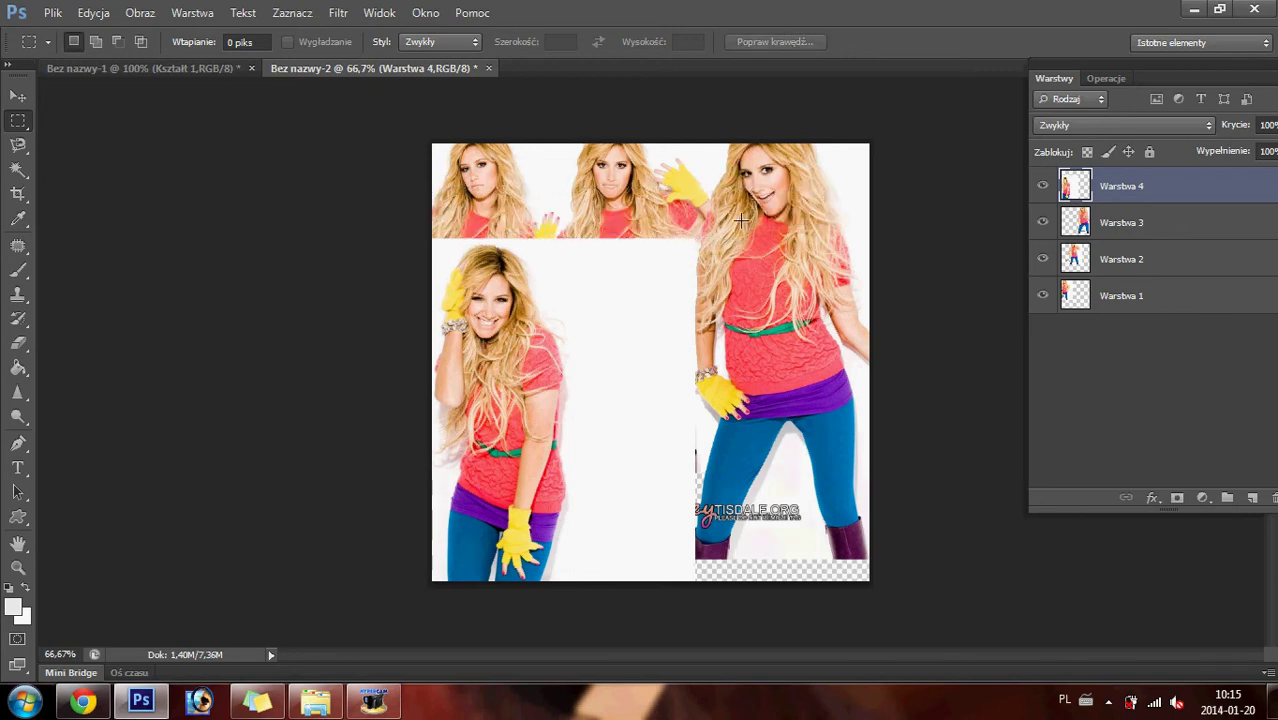
left_click_drag(745, 209, 578, 604)
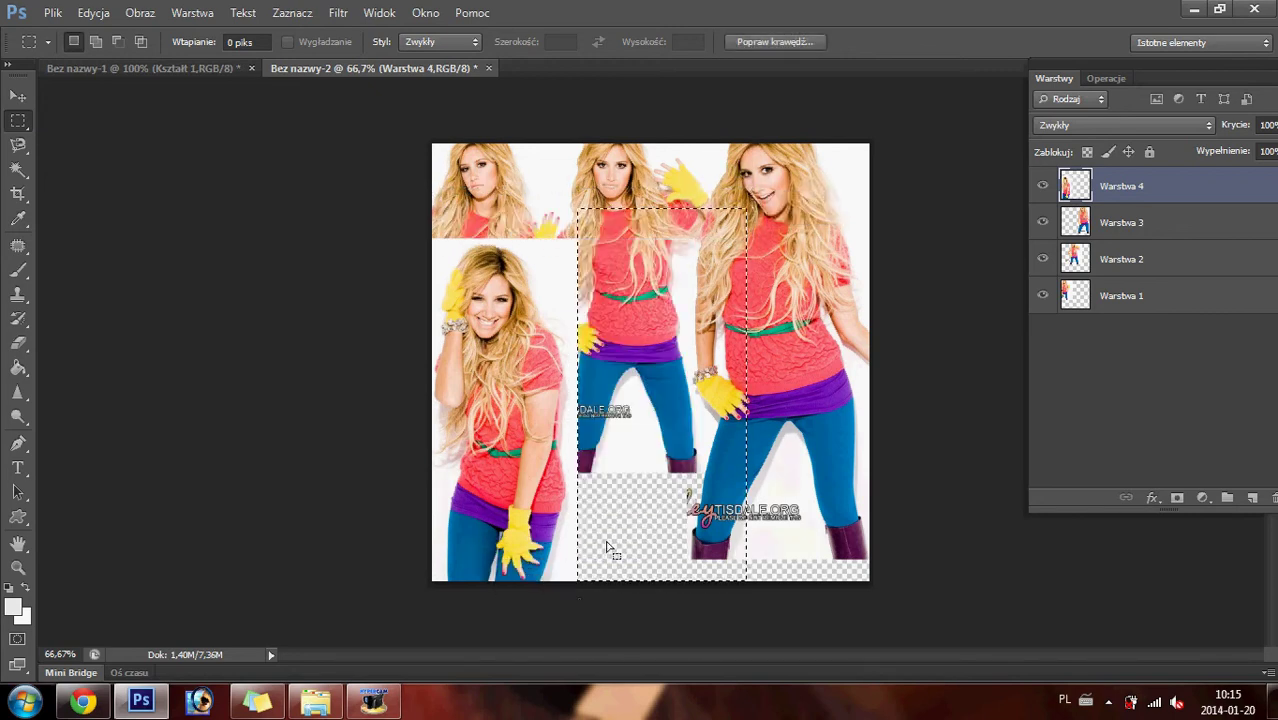
left_click(775, 163)
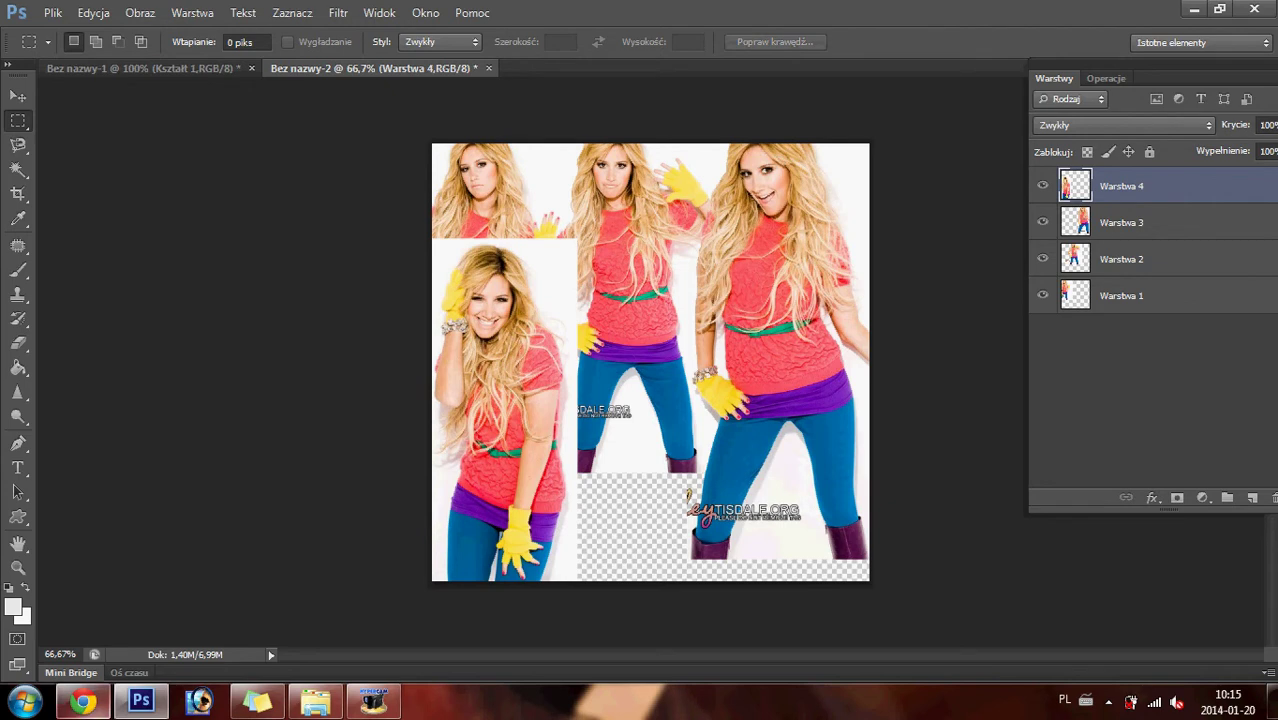
key("alt+Tab")
- Copy the next full-size gallery photo from Chrome and paste it into the collage as a new layer
left_click(620, 360)
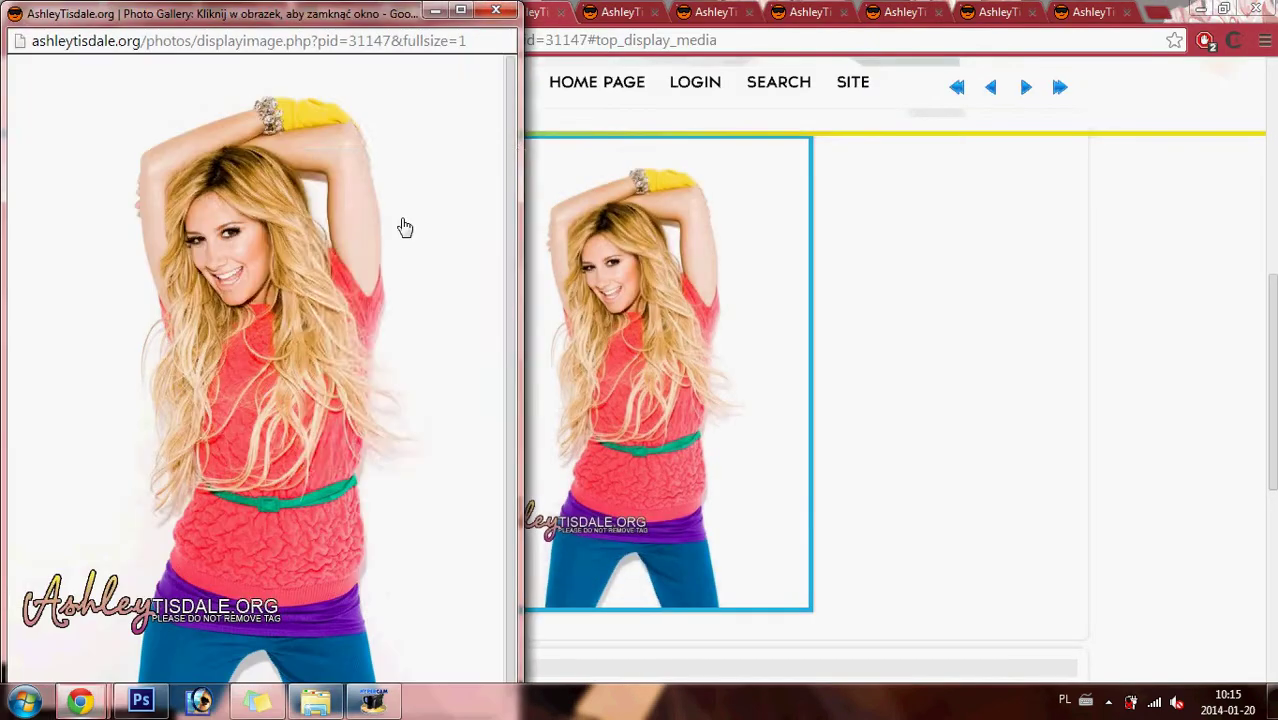
right_click(305, 152)
left_click(370, 324)
left_click(141, 700)
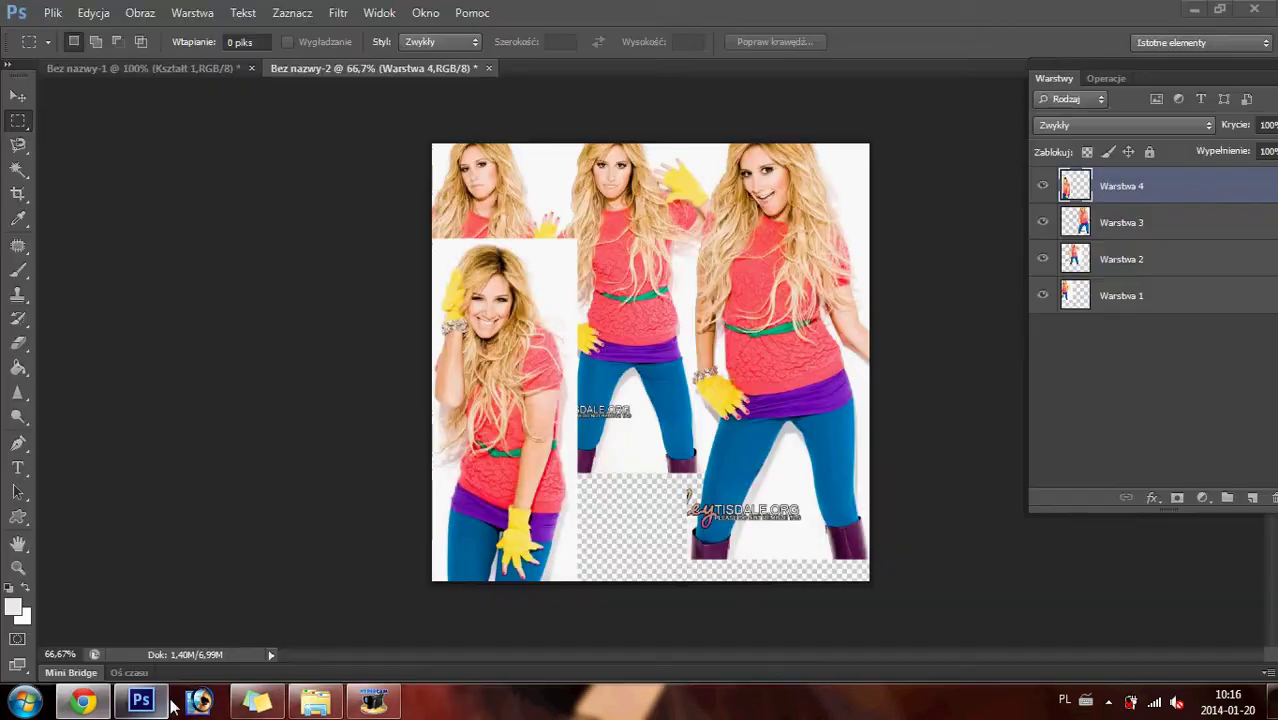
key("ctrl+v")
- Scale the pasted photo down to about 63% and place it in the centre cell
key("ctrl+t")
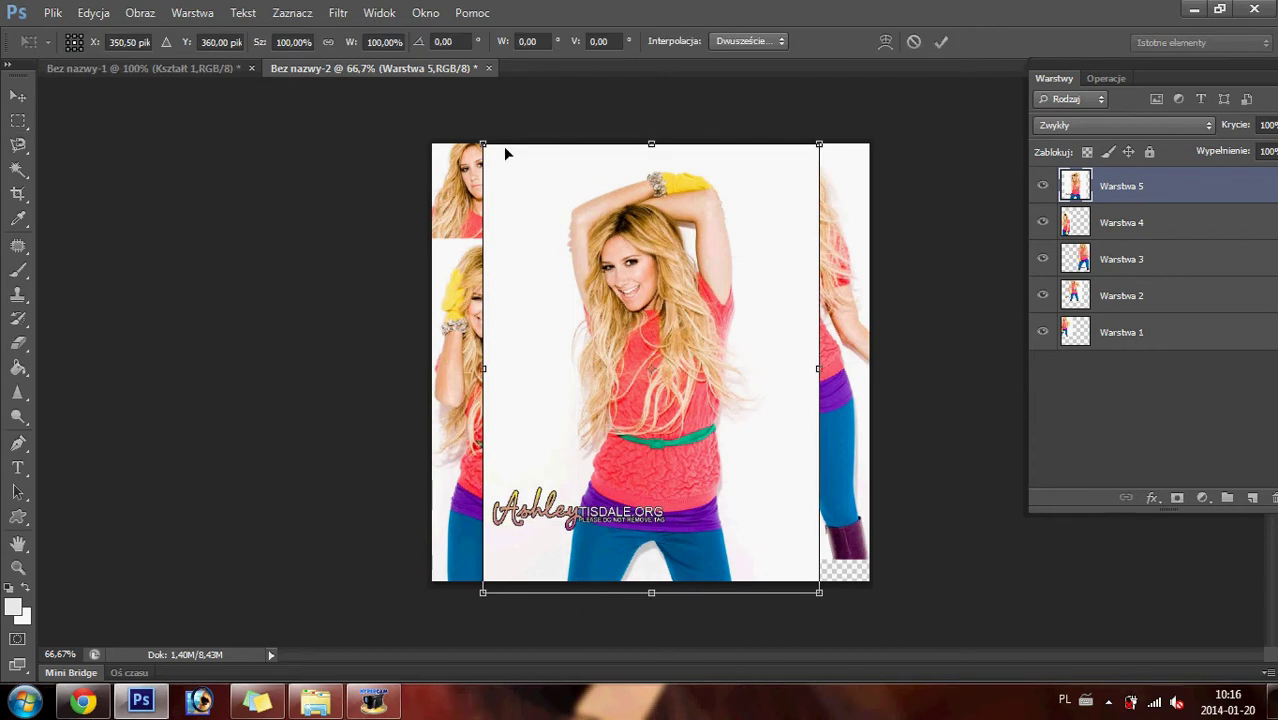
left_click_drag(484, 146, 608, 308)
mouse_move(709, 441)
left_mouse_down()
mouse_move(613, 370)
mouse_move(609, 345)
left_mouse_up()
key("Return")
key("m")
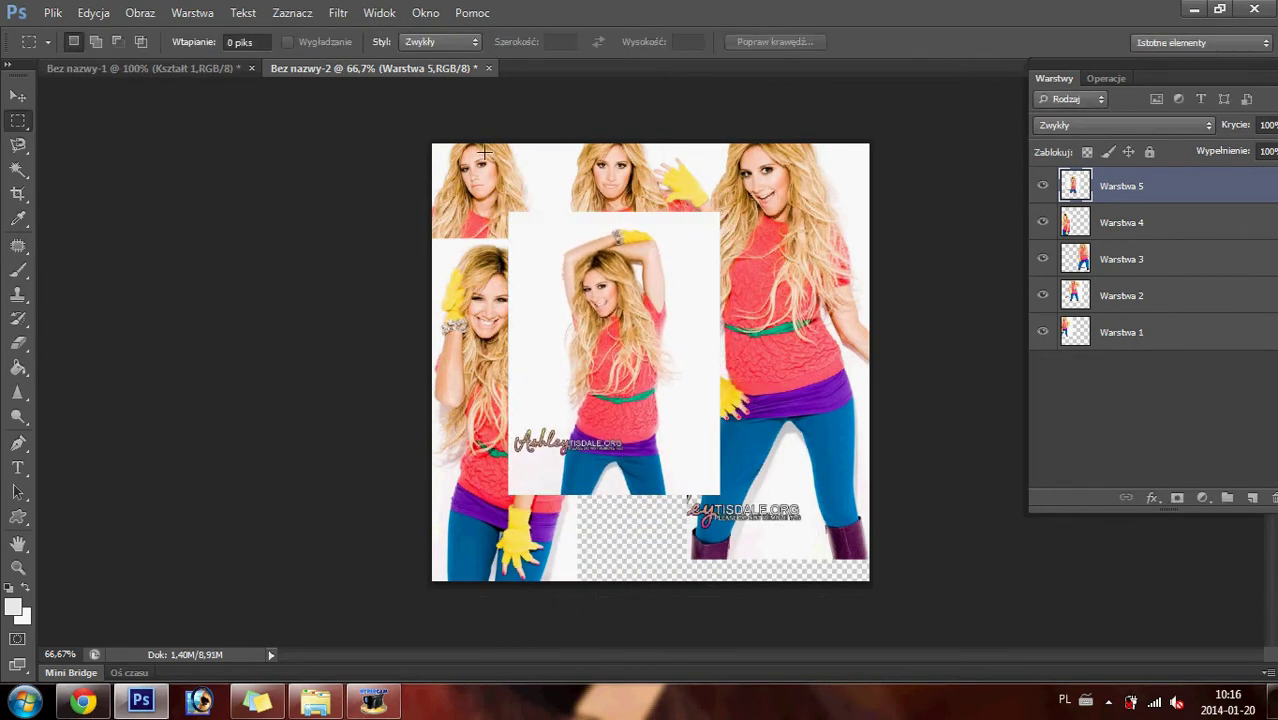
- Trim the centre photo's strip overlapping the left photo and nudge it slightly right
mouse_move(508, 213)
left_mouse_down()
mouse_move(730, 216)
mouse_move(748, 230)
left_mouse_up()
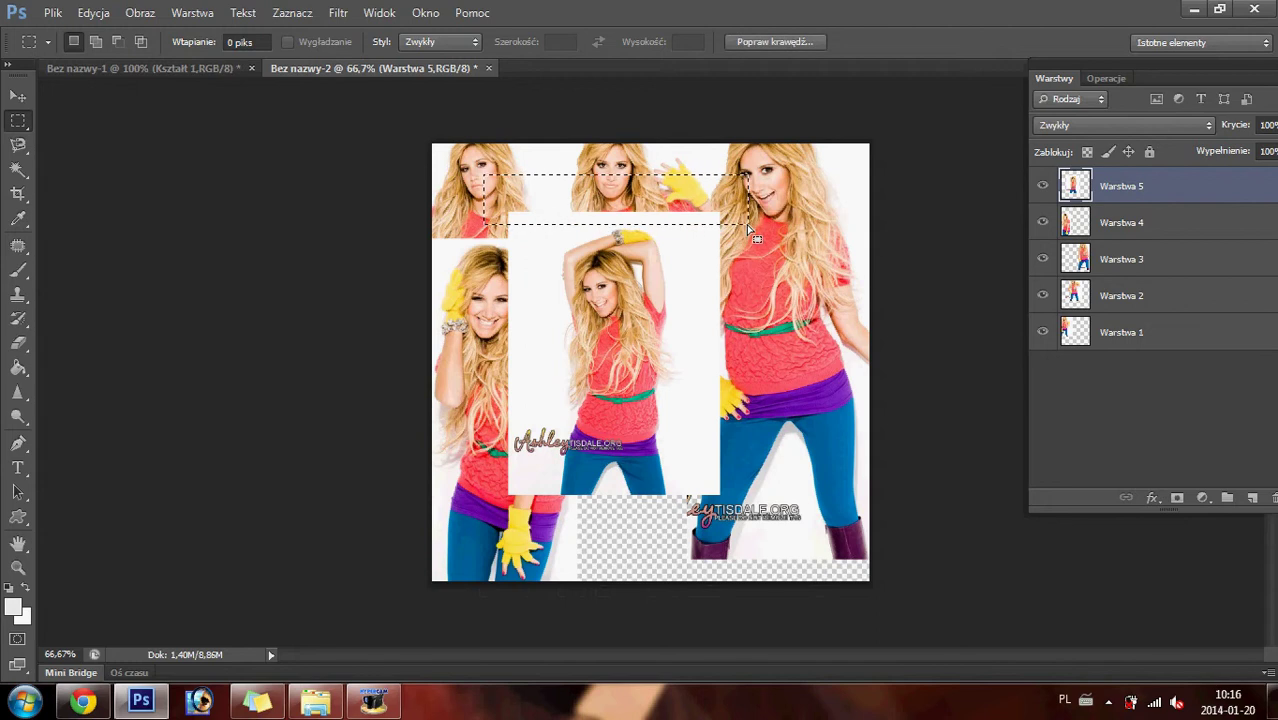
left_click_drag(468, 197, 552, 545)
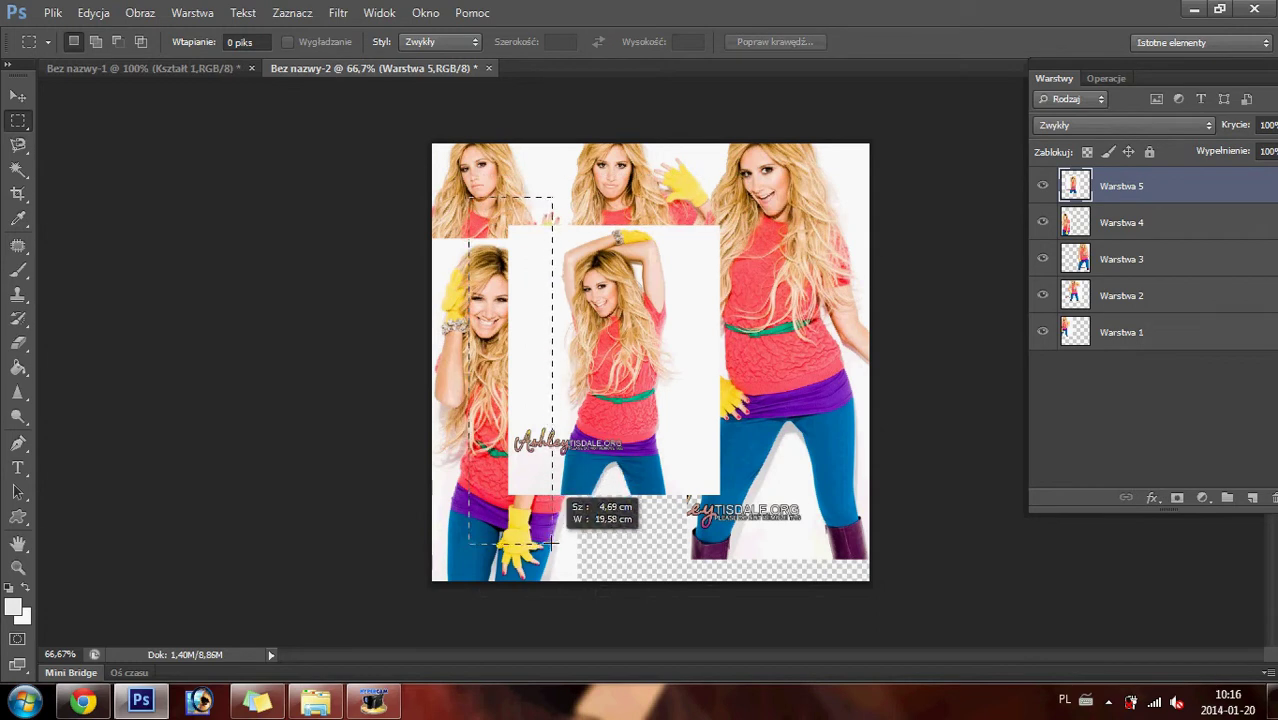
key("Delete")
key("v")
left_click_drag(601, 386, 604, 399)
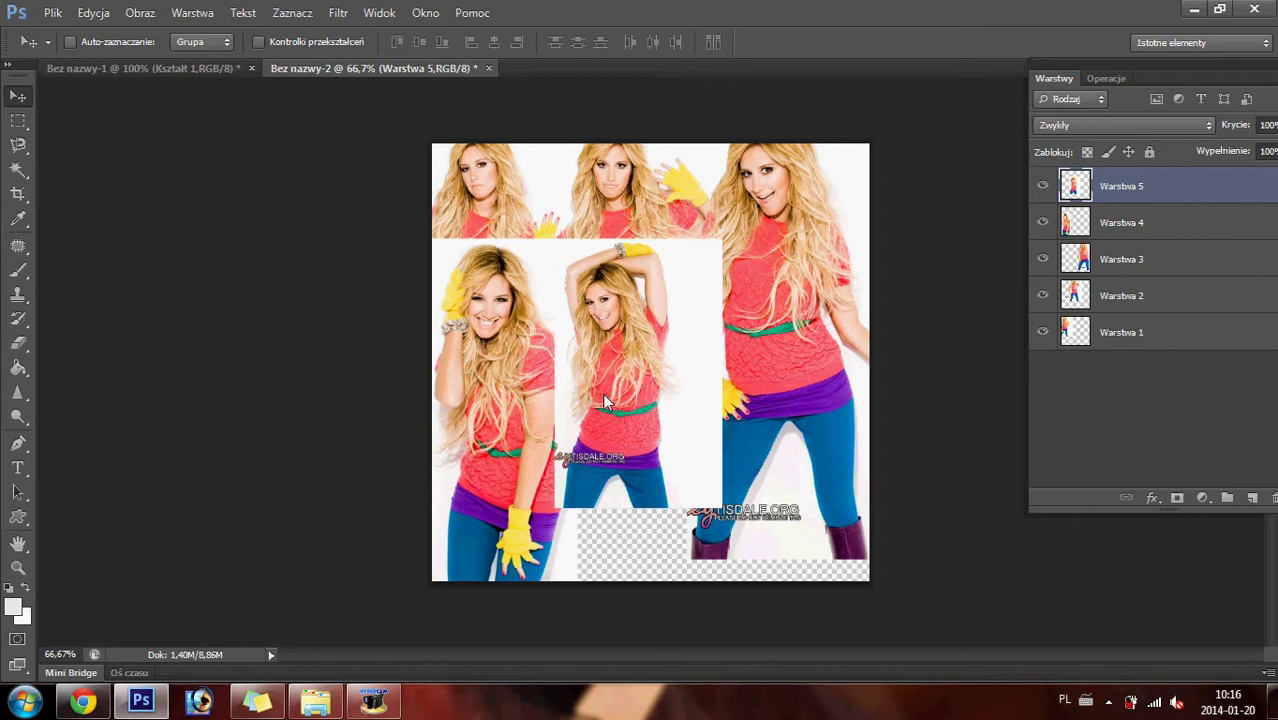
key("Right")
key("Right")
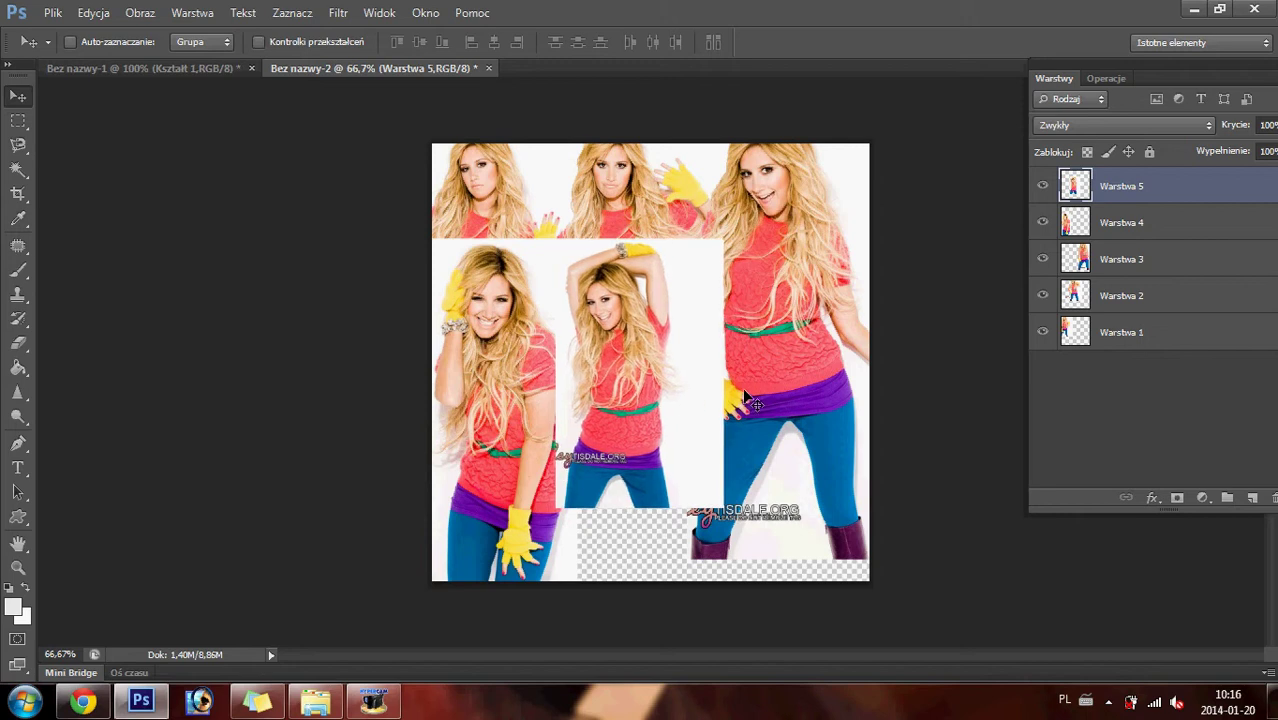
key("Right")
key("Right")
key("Right")
key("Right")
key("Right")
key("Right")
key("Right")
key("Right")
key("Right")
key("Right")
key("Right")
key("Right")
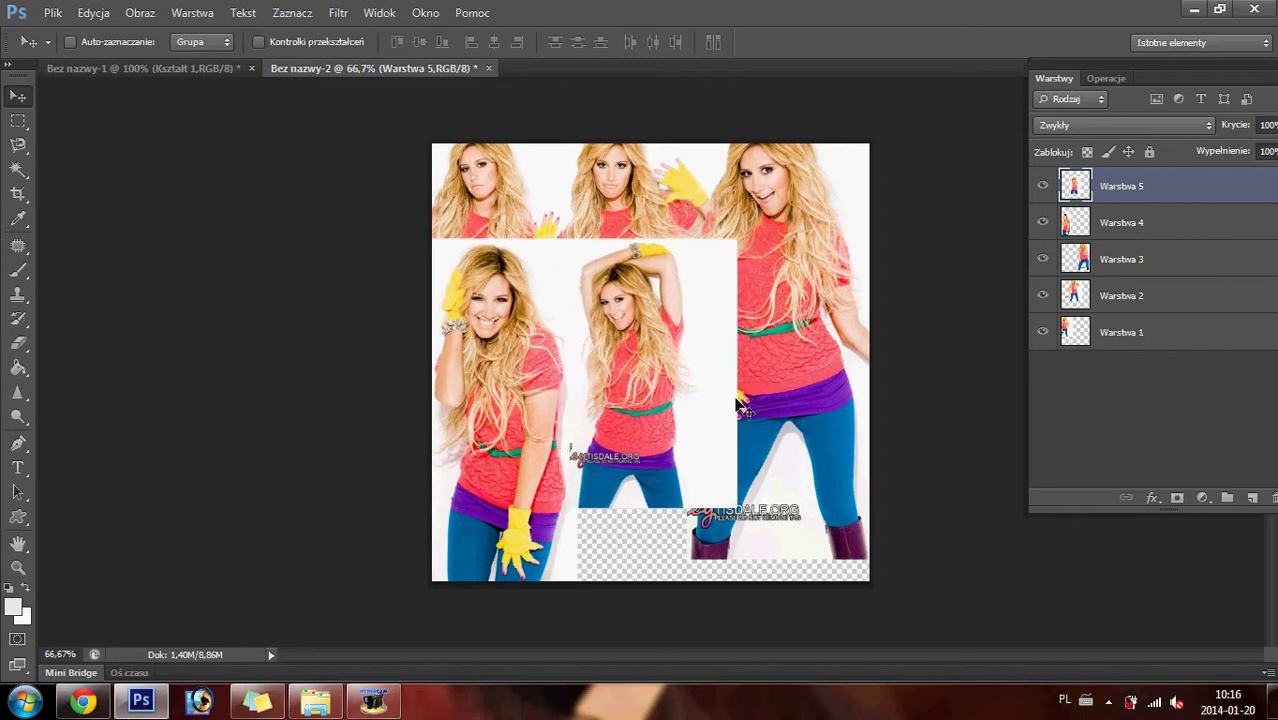
- Copy the next gallery photo at full size from Chrome for the collage
left_click(84, 702)
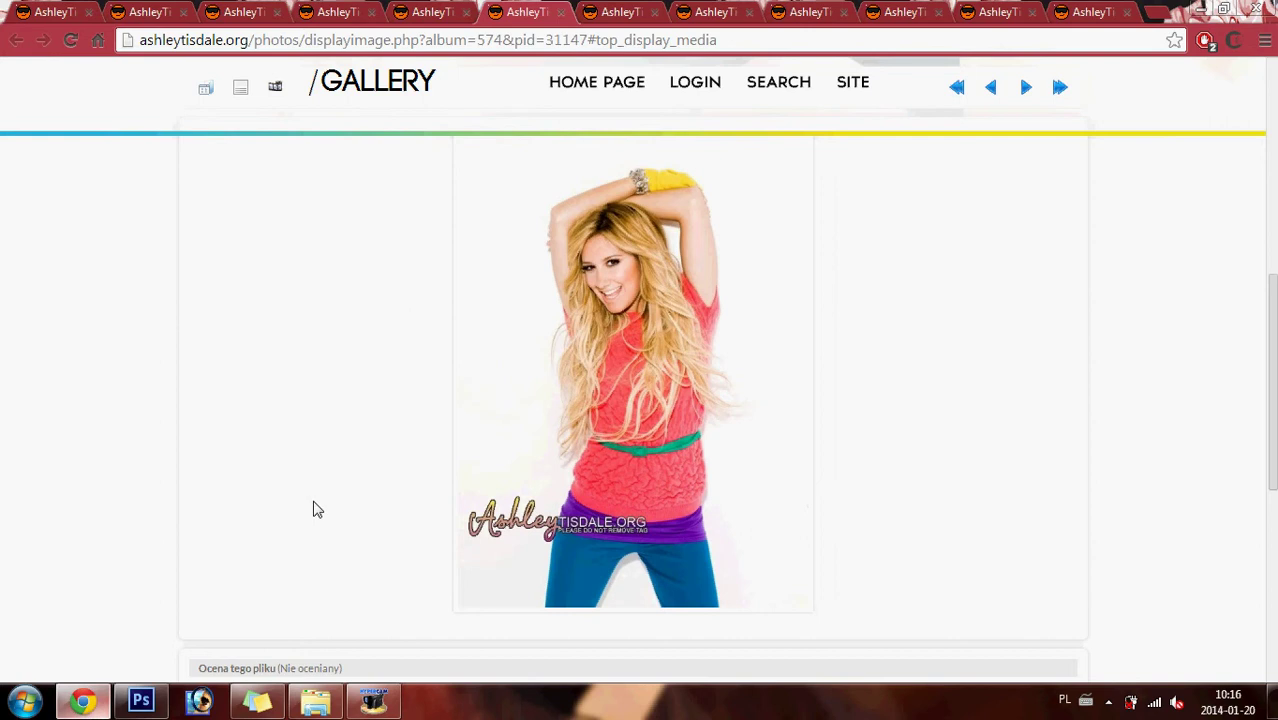
left_click(638, 10)
left_click(633, 357)
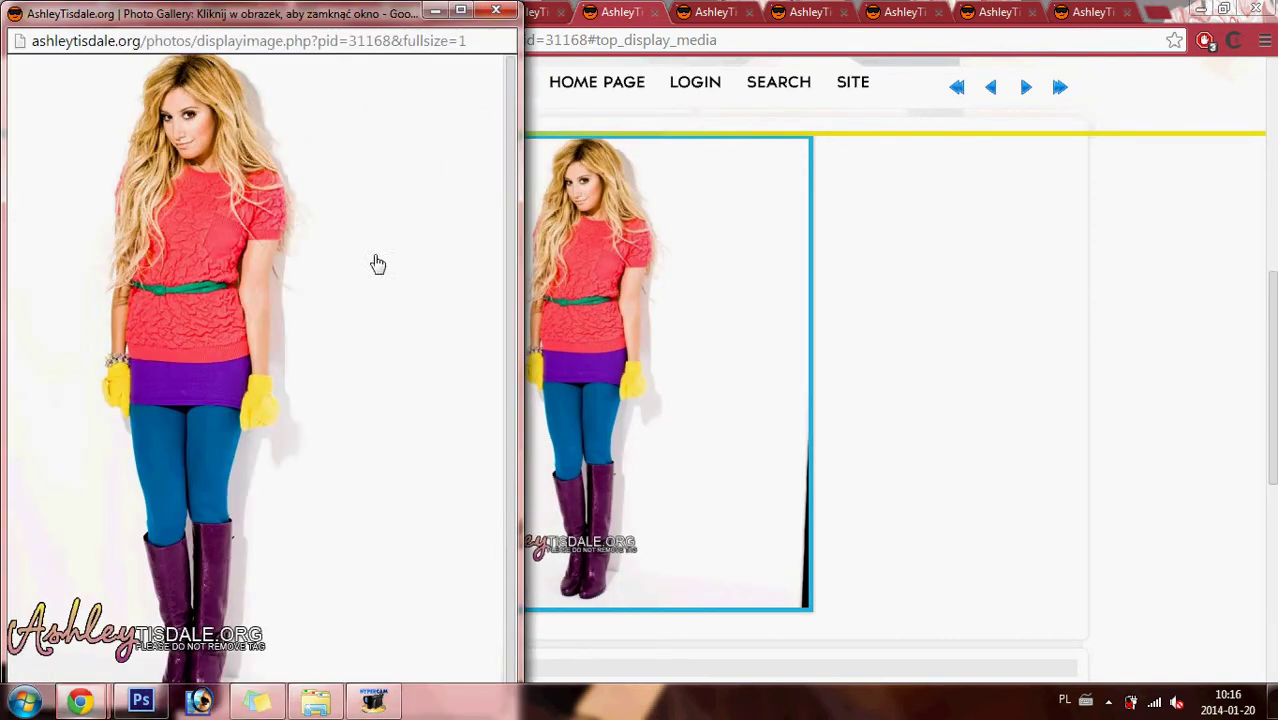
right_click(279, 190)
left_click(342, 363)
left_click(141, 702)
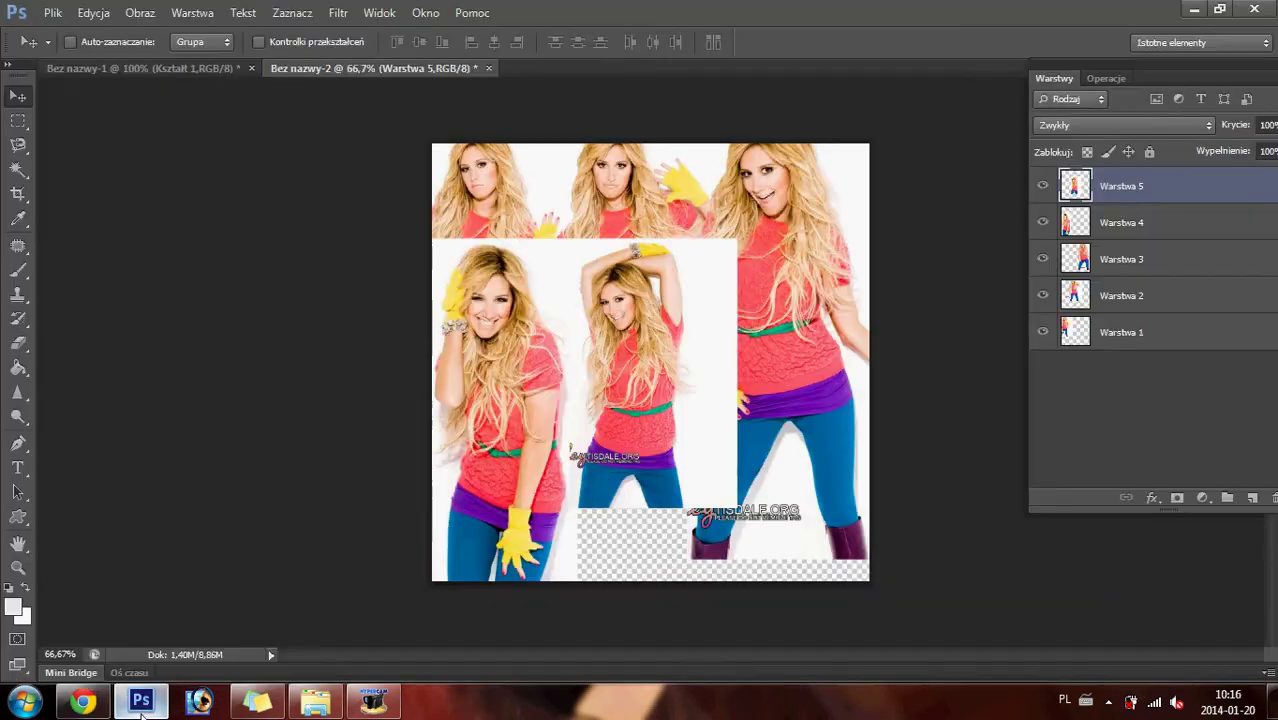
- Paste the sixth photo and position it in the right-middle cell
key("ctrl+v")
key("ctrl+t")
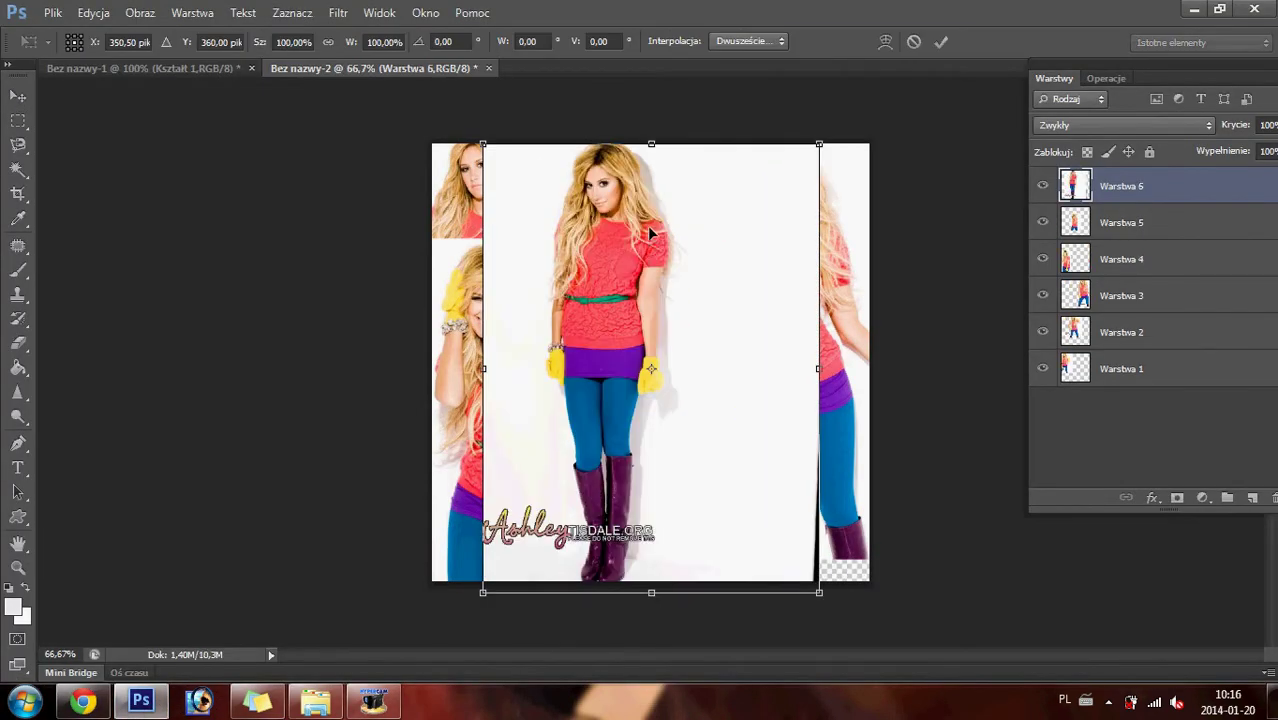
mouse_move(600, 237)
left_mouse_down()
mouse_move(760, 372)
mouse_move(768, 347)
left_mouse_up()
key("Return")
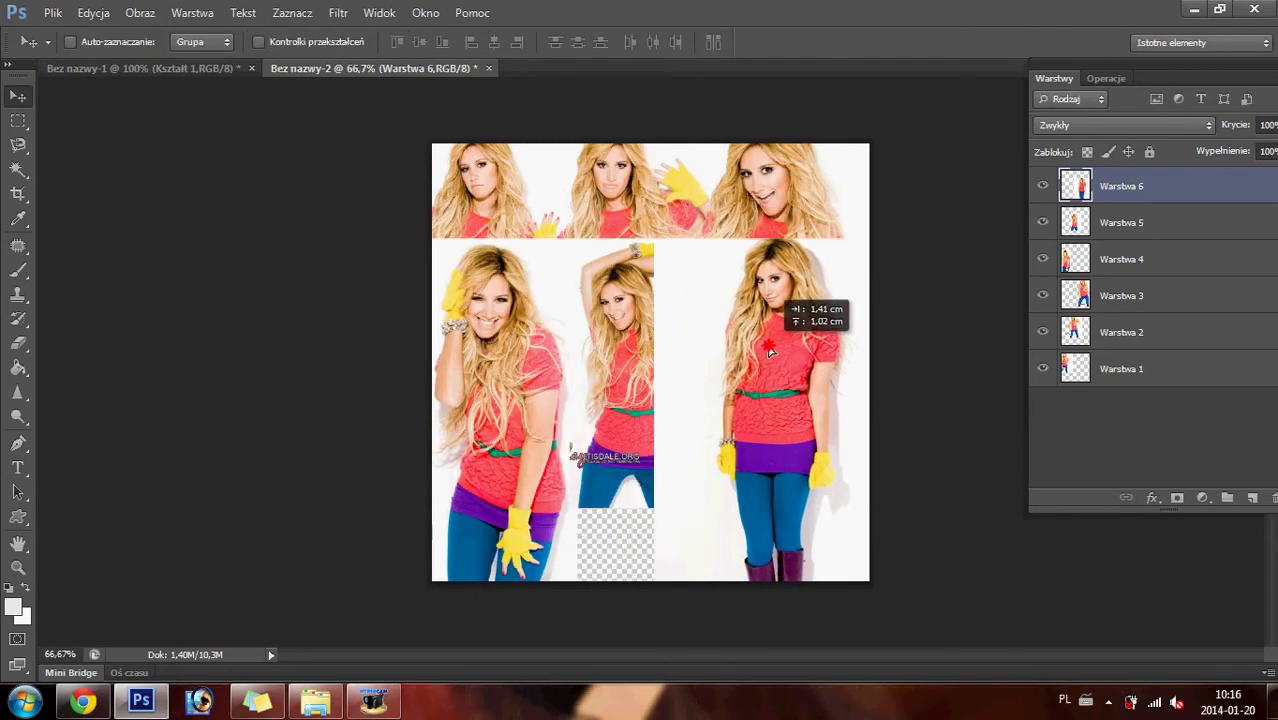
- Shift the tall strip between the centre and right photos slightly right, then deselect
left_click(18, 120)
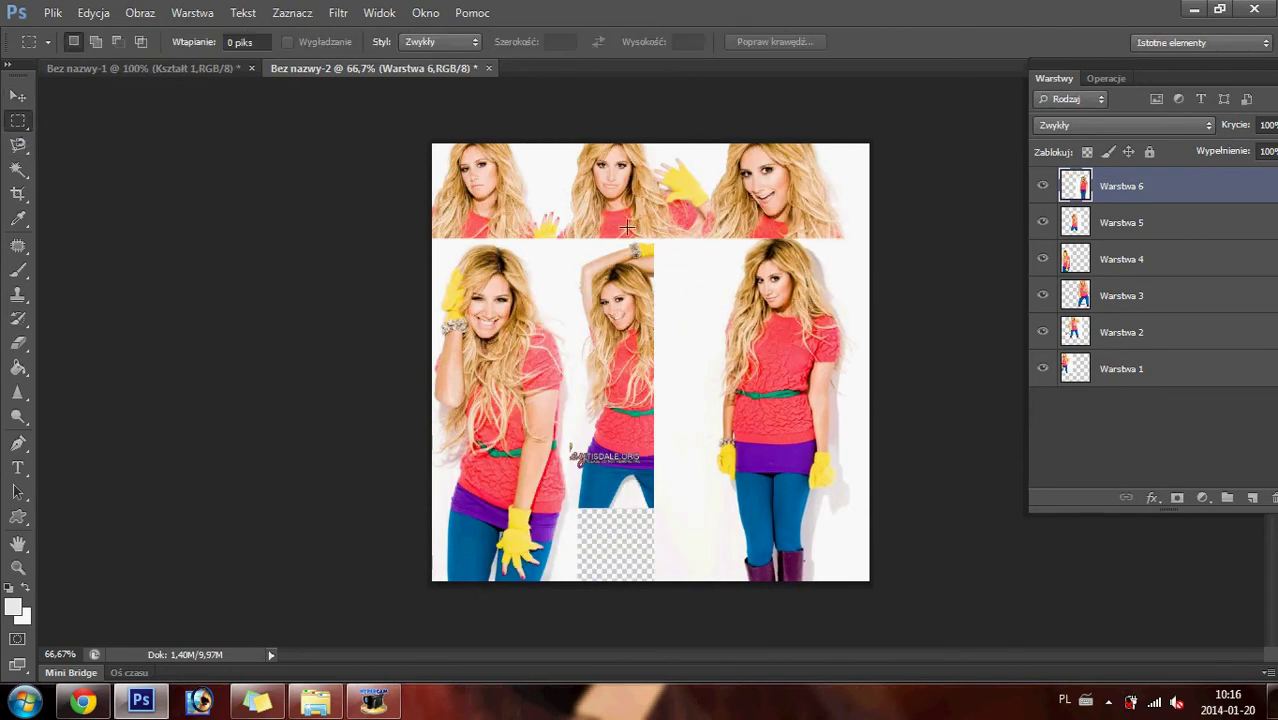
left_click_drag(626, 228, 681, 622)
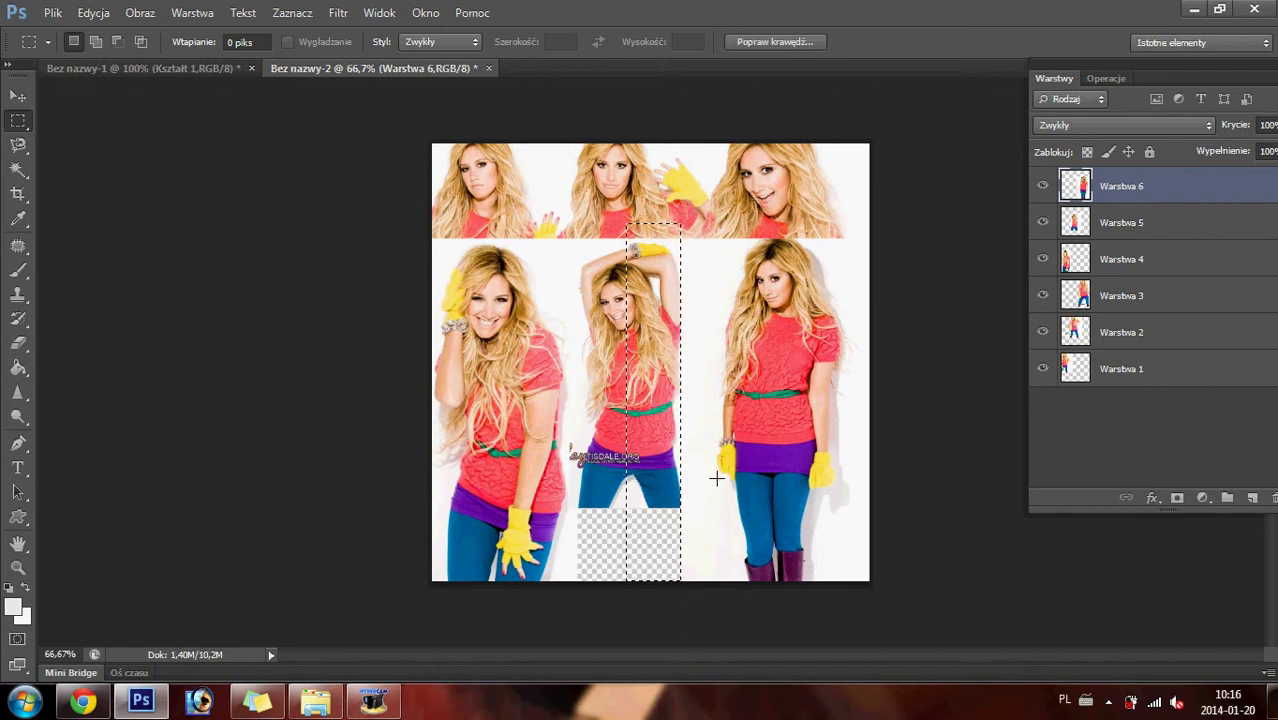
left_click_drag(686, 466, 698, 466)
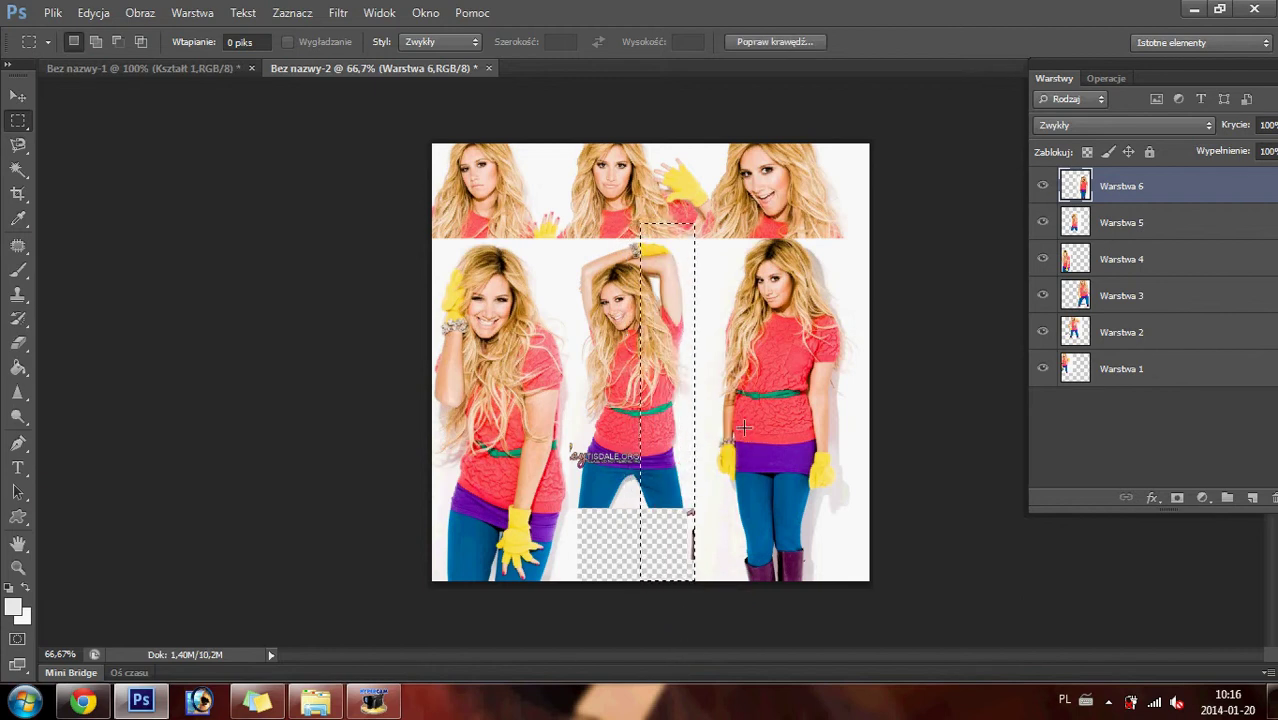
key("ctrl+d")
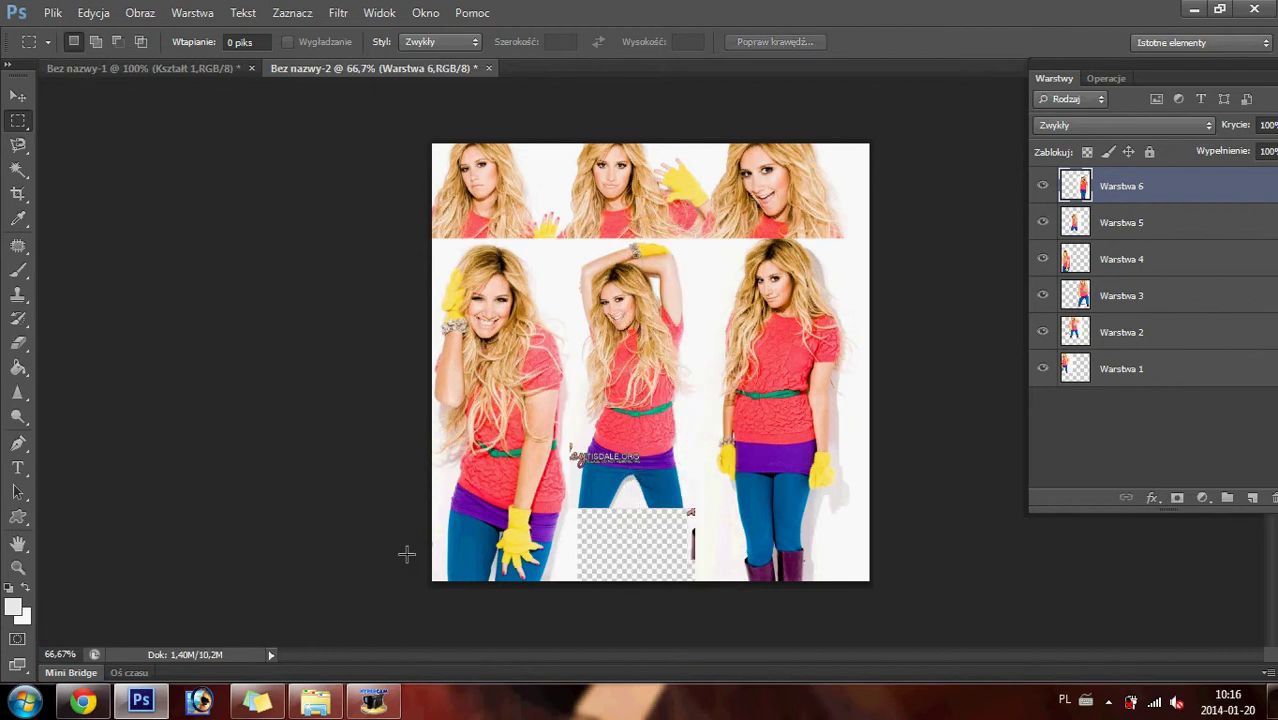
- Copy the next gallery photo at full size from Chrome for the collage
left_click(105, 703)
left_click(715, 10)
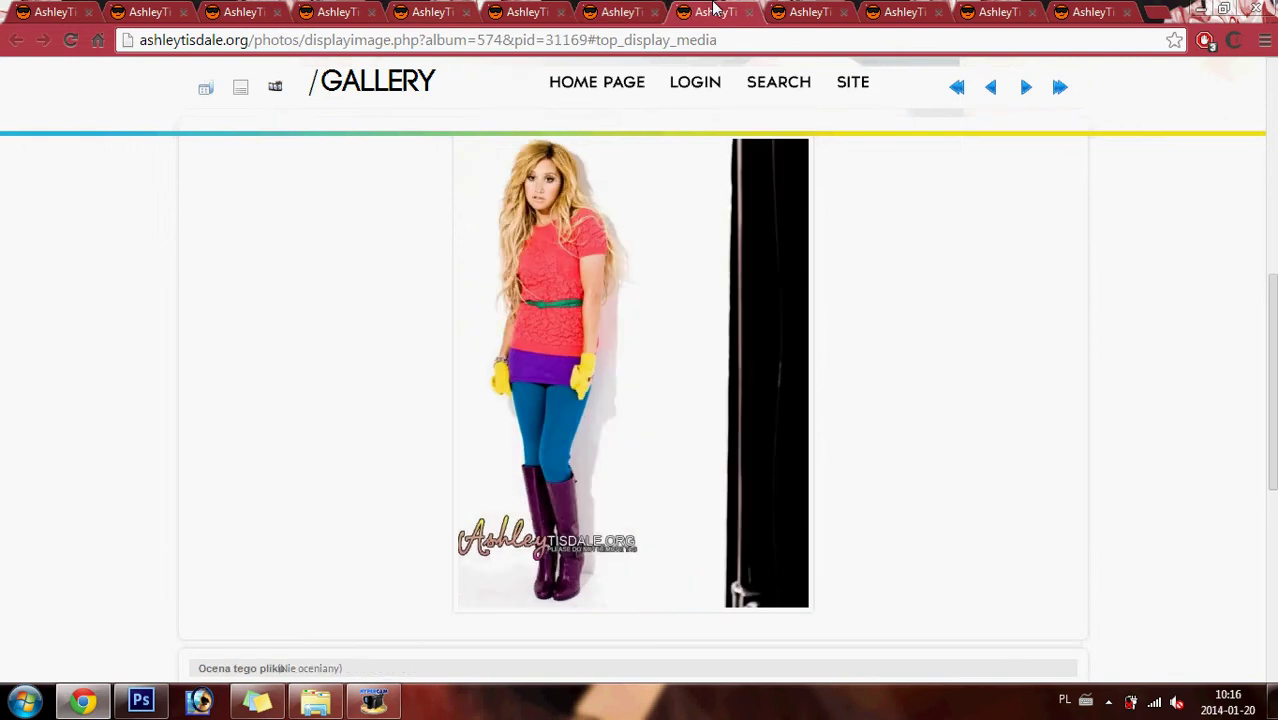
left_click(638, 180)
right_click(325, 240)
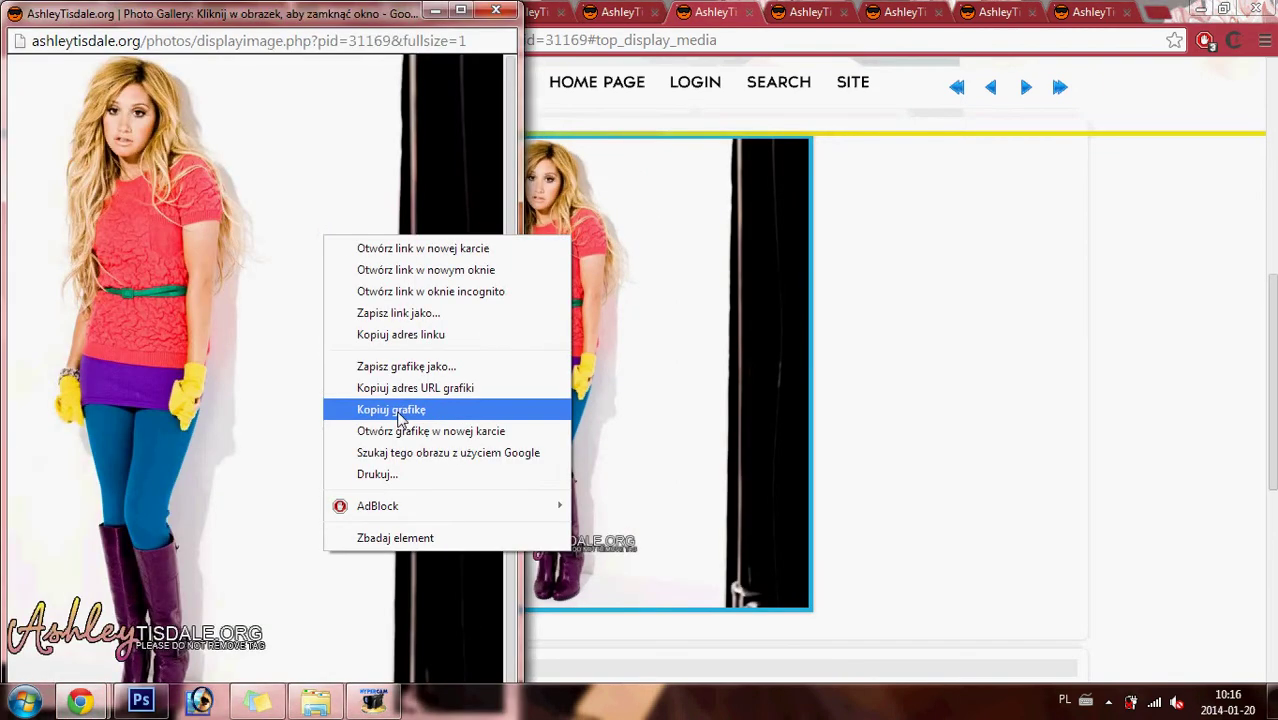
left_click(390, 408)
left_click(372, 388)
left_click(141, 700)
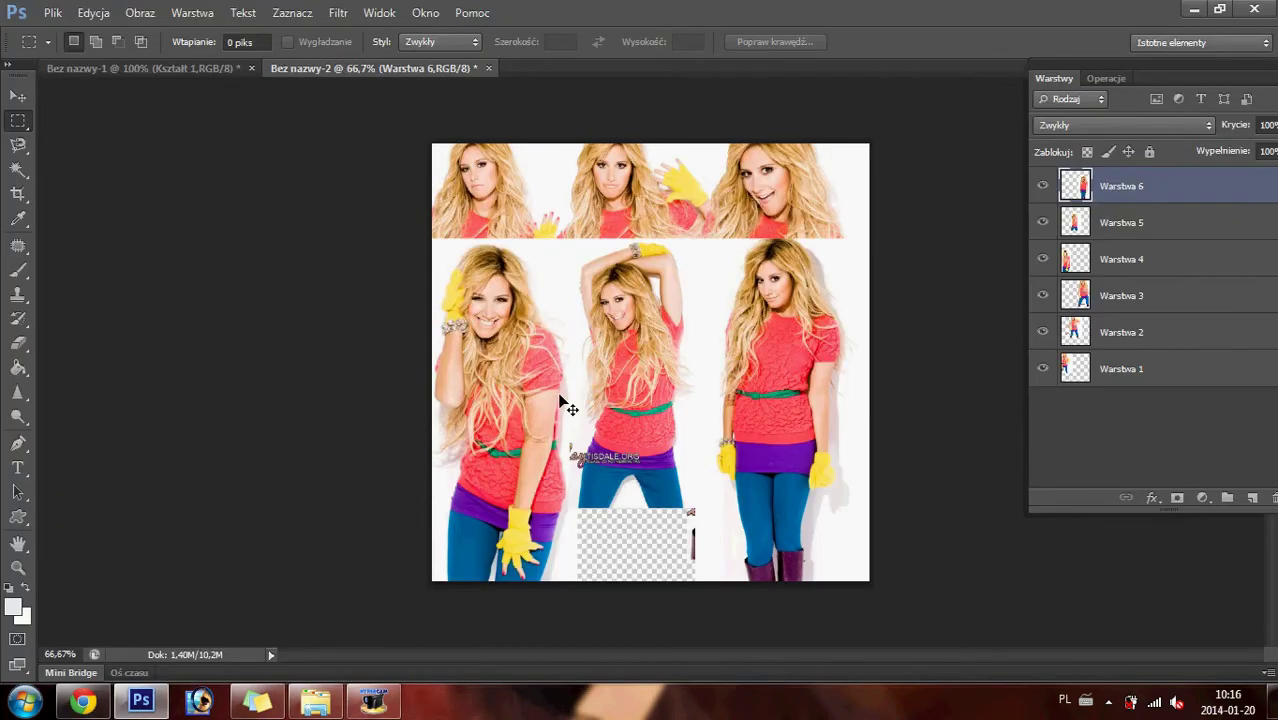
- Paste the standing photo, flip it horizontally, and place it in the bottom-left cell
key("ctrl+v")
key("ctrl+t")
right_click(614, 304)
left_click(681, 588)
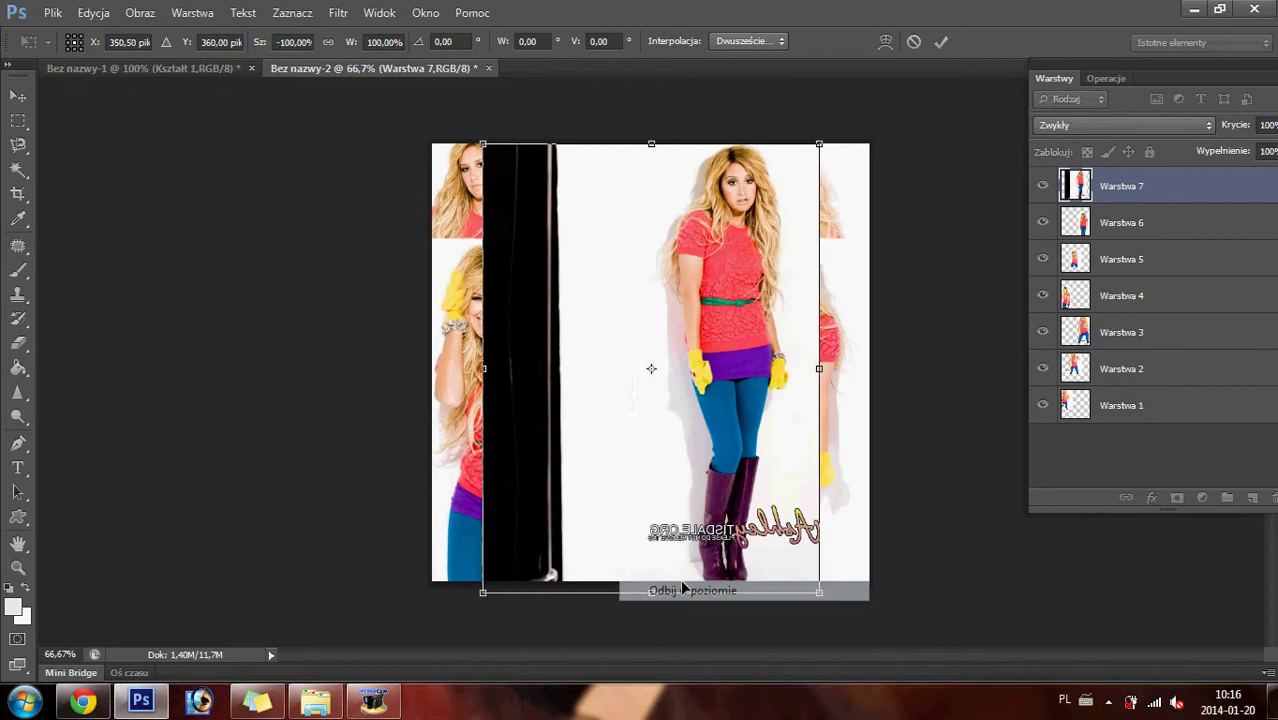
key("Return")
left_click(12, 94)
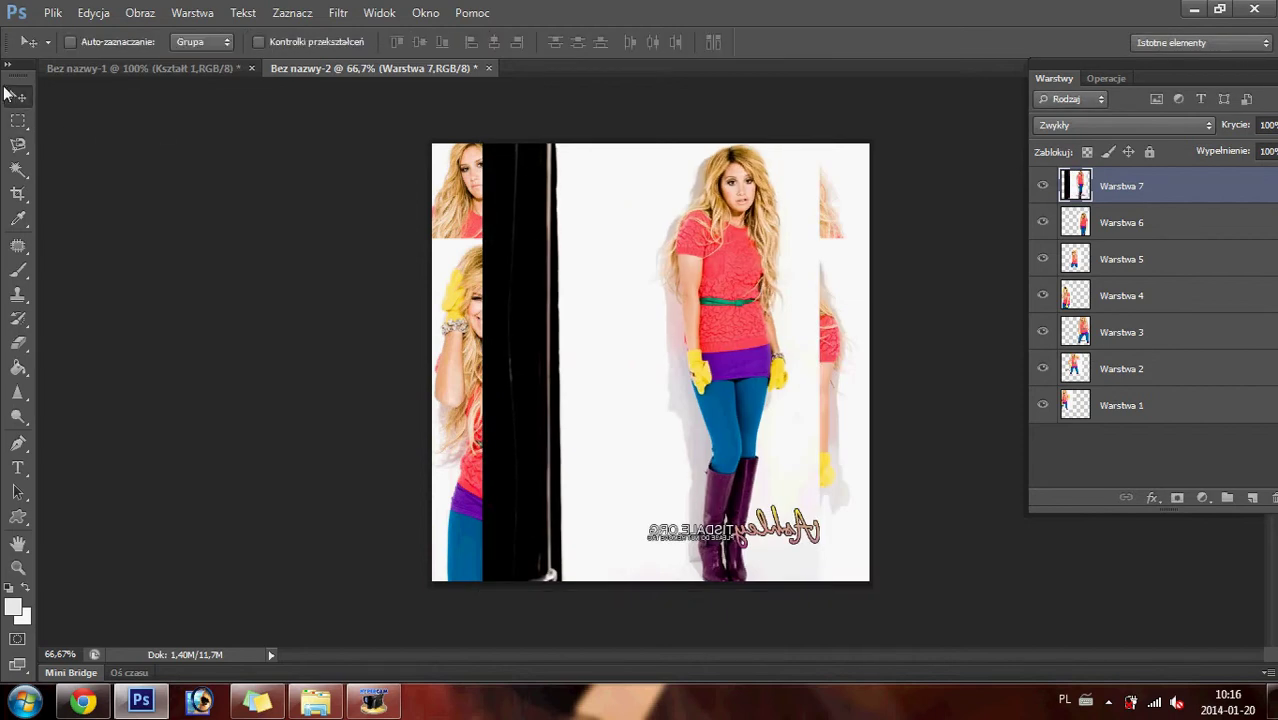
left_click_drag(668, 316, 540, 480)
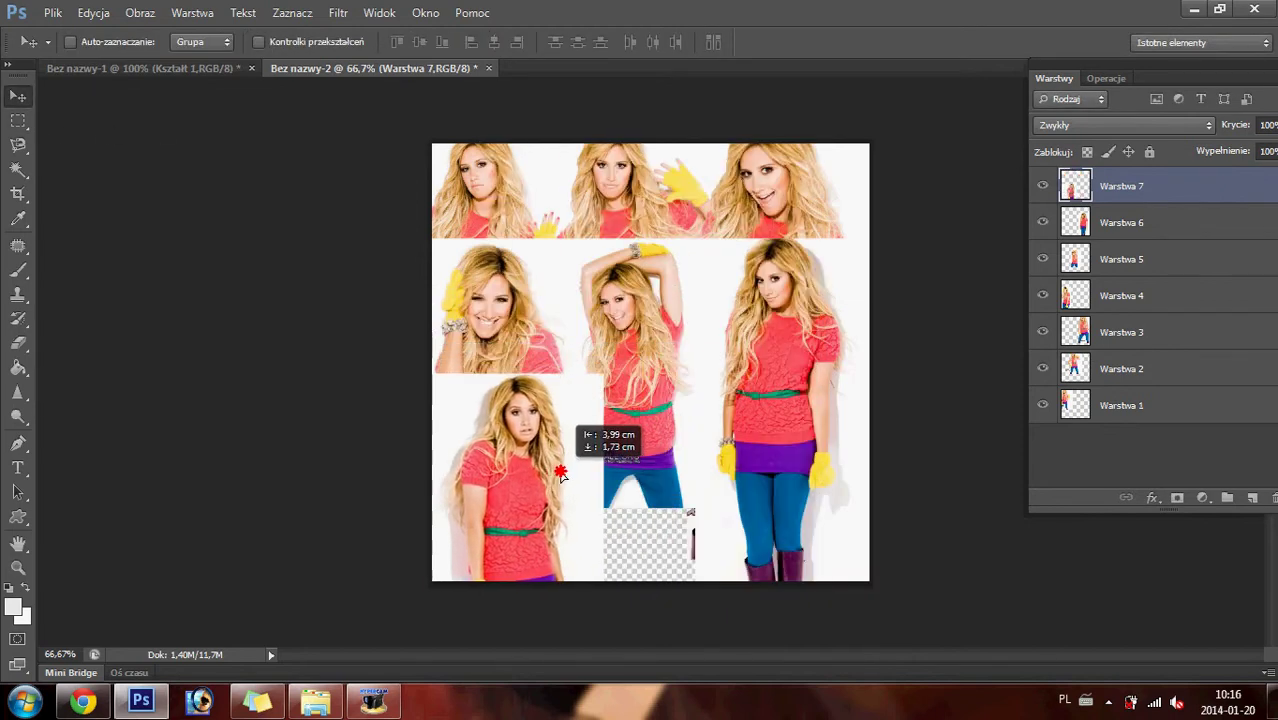
left_click_drag(540, 479, 557, 480)
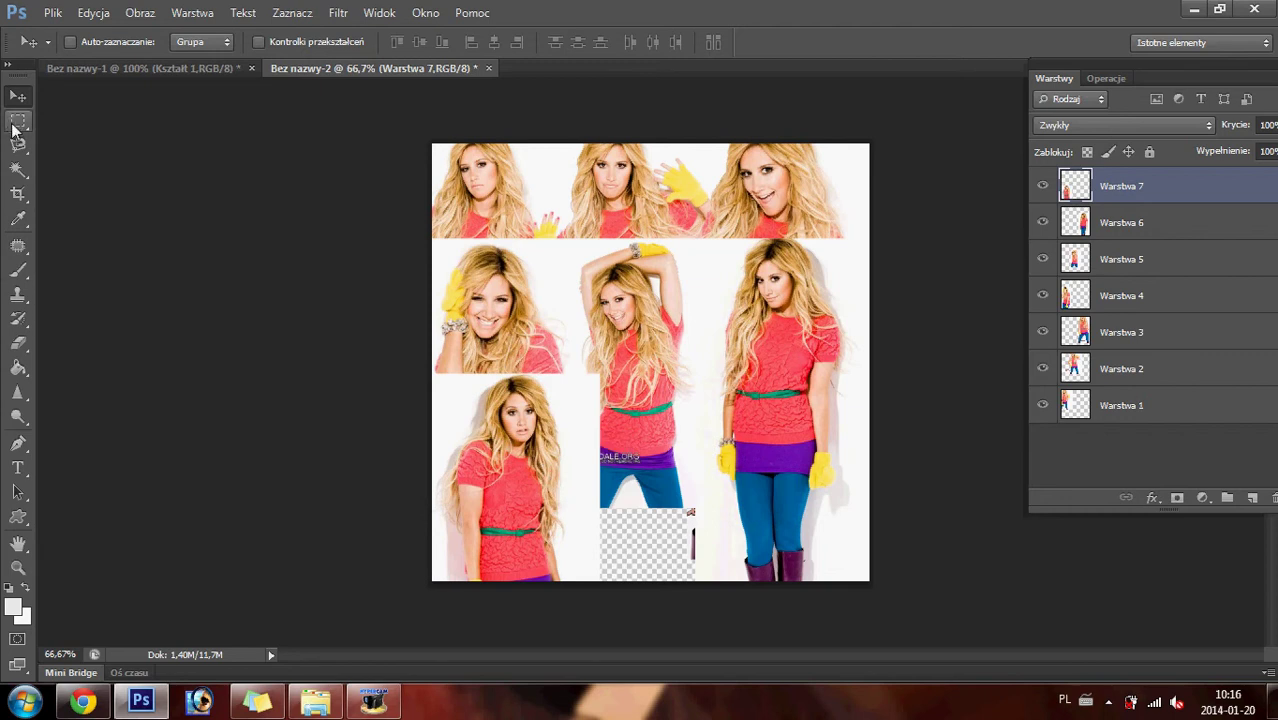
- Copy the next full-size gallery photo from Chrome and paste it into the collage
left_click(84, 698)
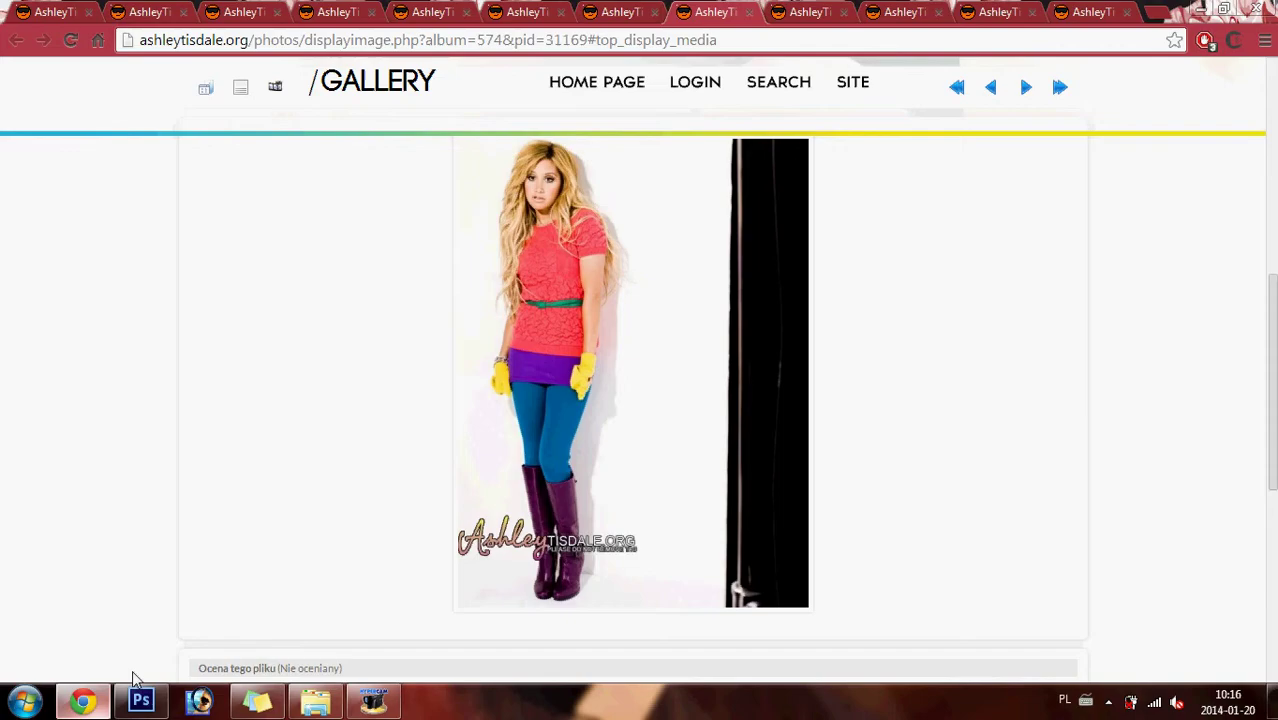
left_click(830, 10)
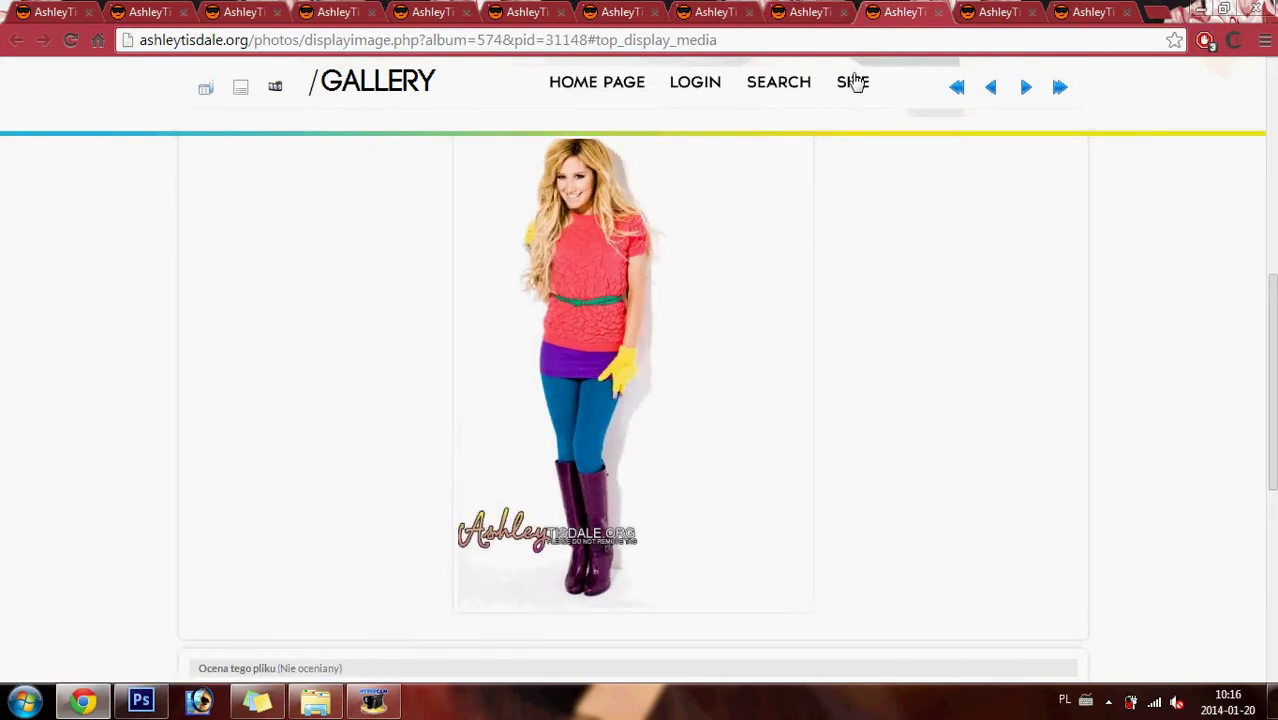
left_click(704, 300)
right_click(256, 183)
left_click(314, 345)
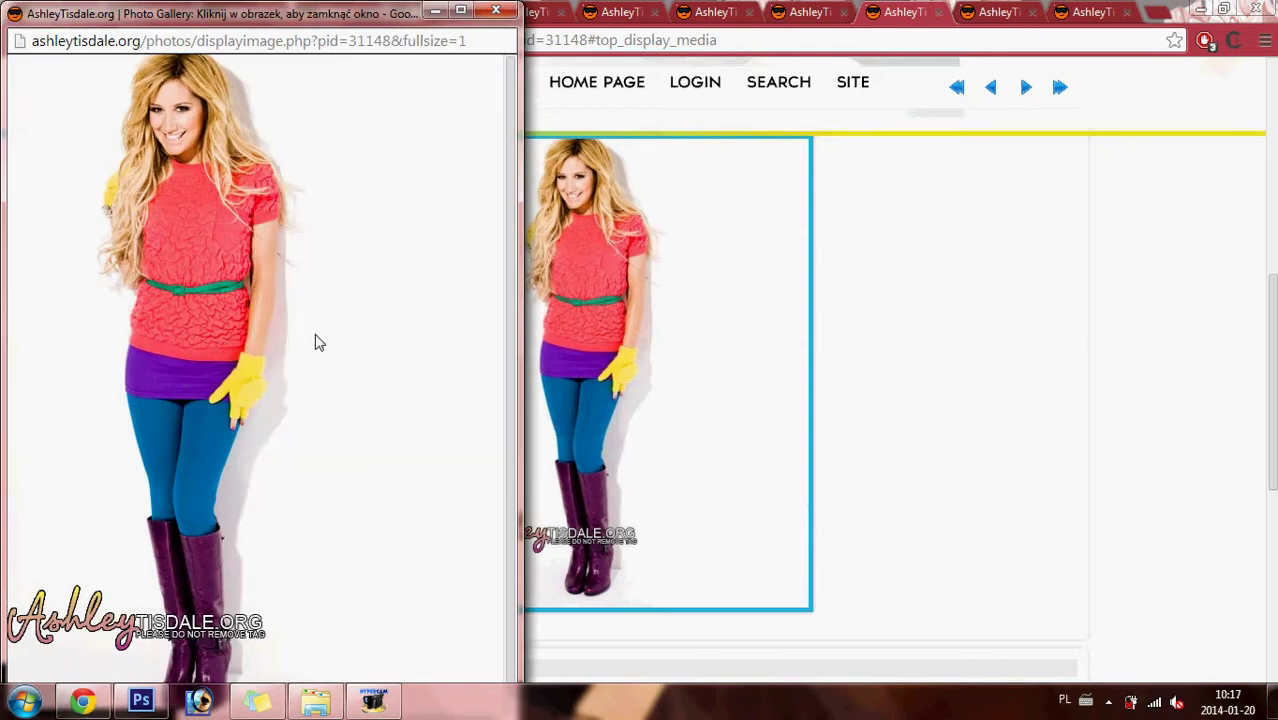
left_click(141, 700)
key("ctrl+v")
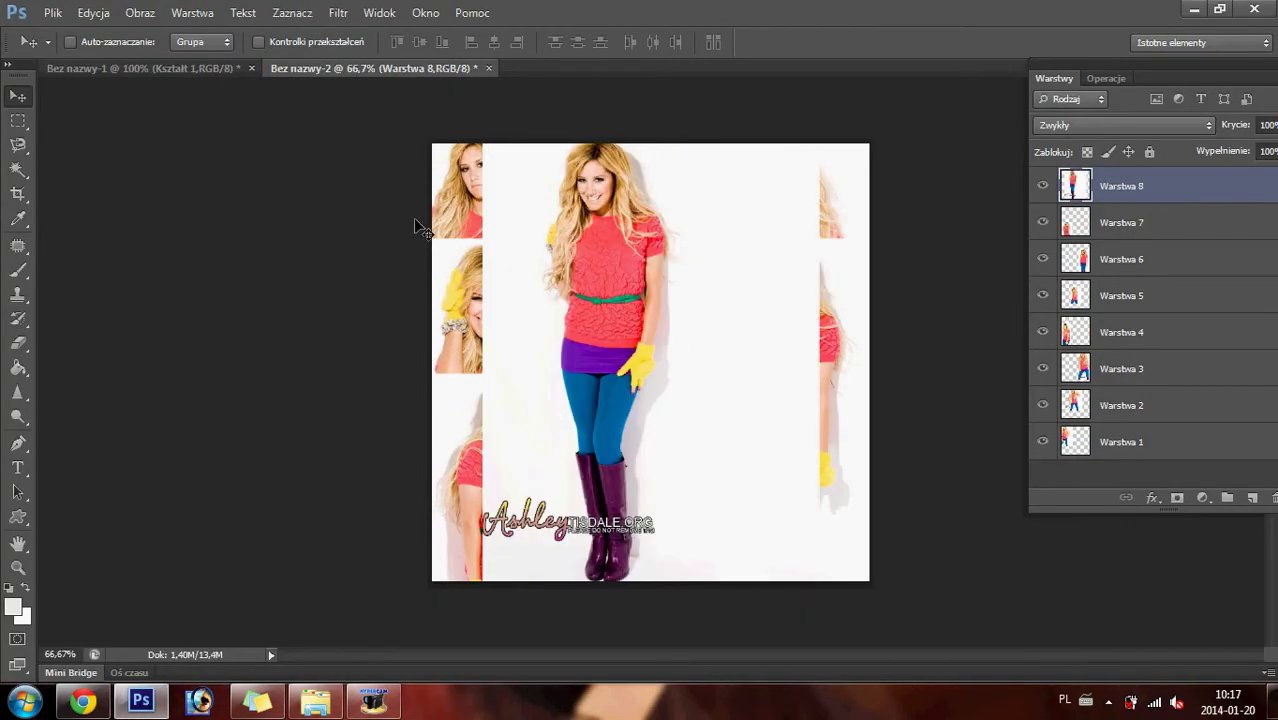
- Place the new photo in the bottom-middle cell, delete its overlap with the bottom-left photo, and shift it left
left_click_drag(626, 316, 656, 510)
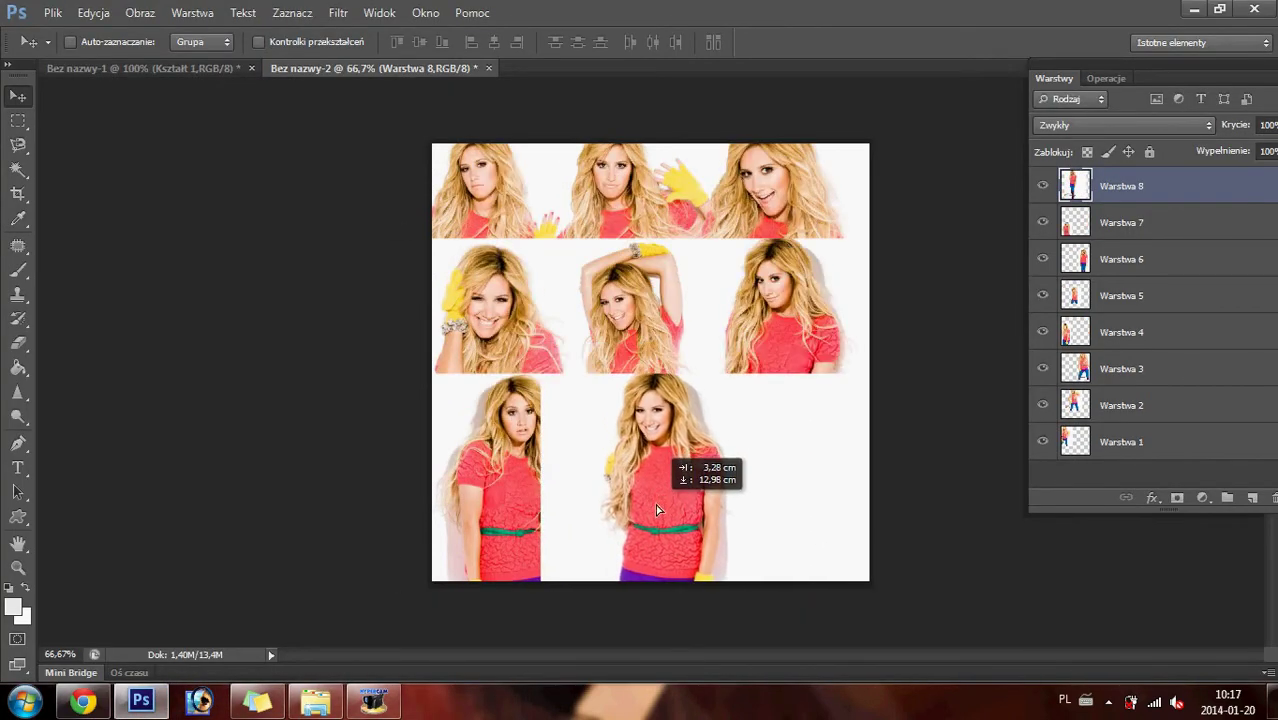
left_click(19, 122)
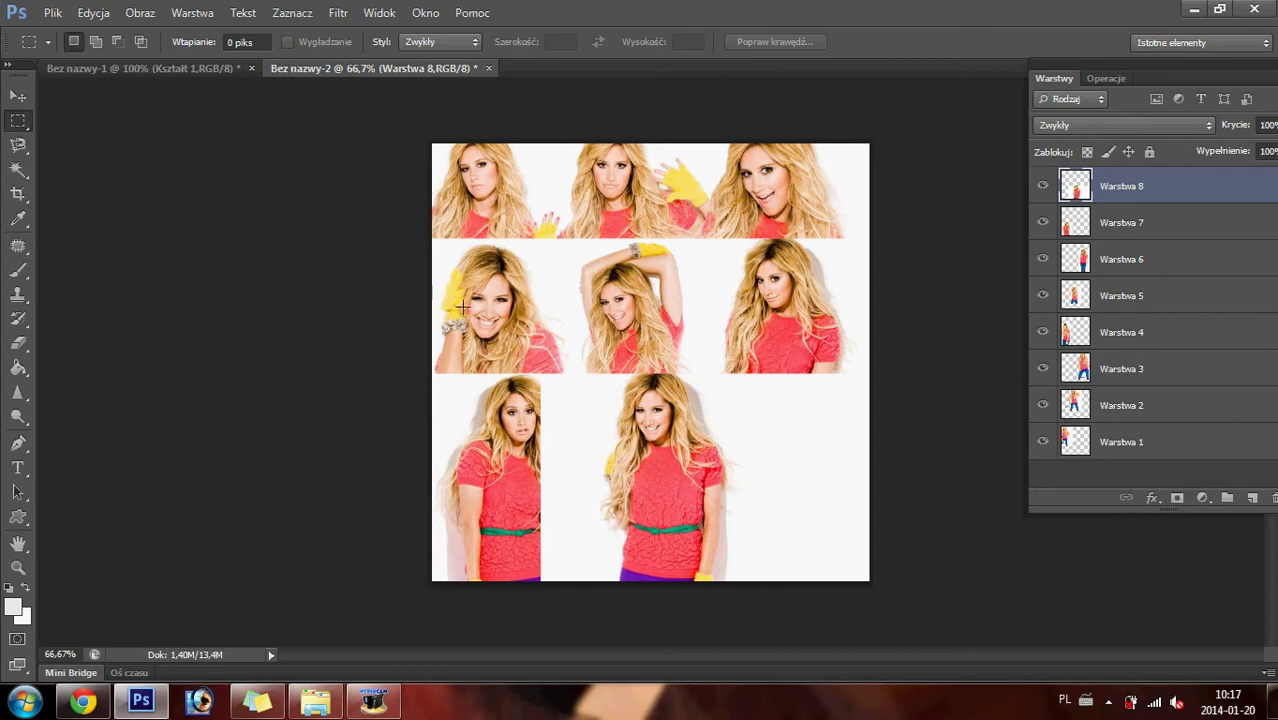
left_click_drag(468, 313, 593, 616)
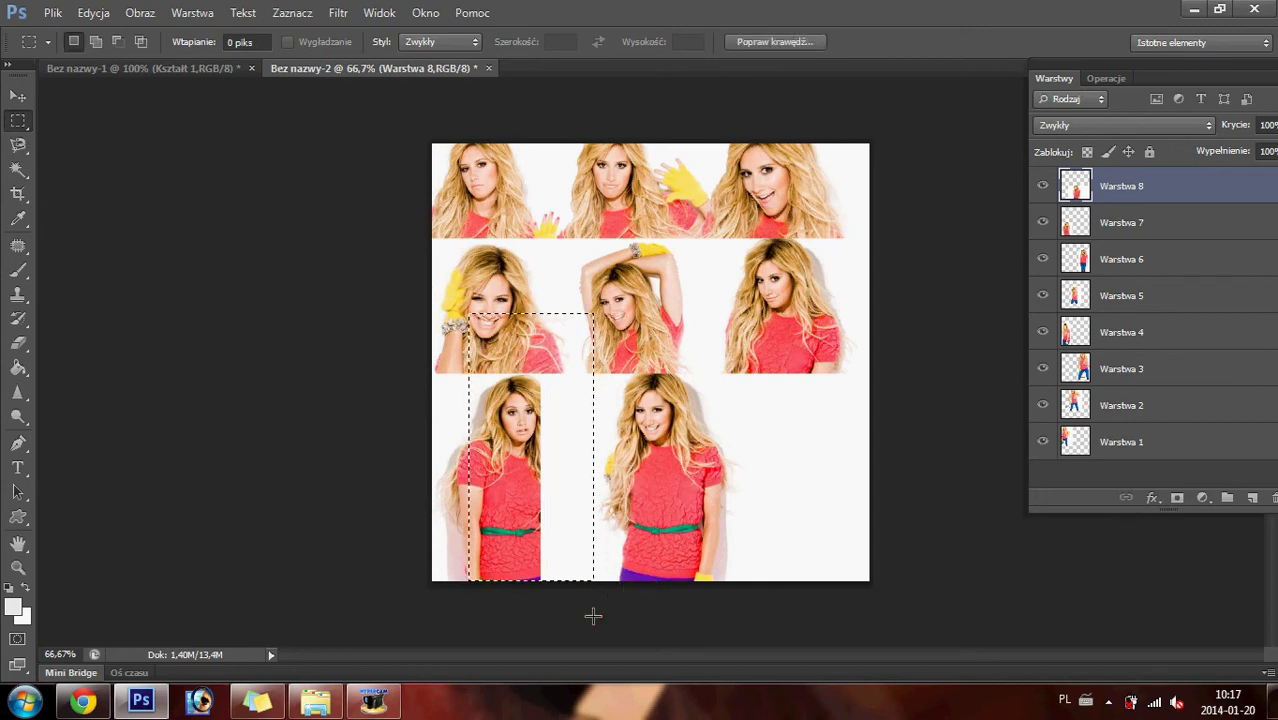
key("Delete")
key("ctrl+d")
key("v")
left_click_drag(672, 465, 640, 465)
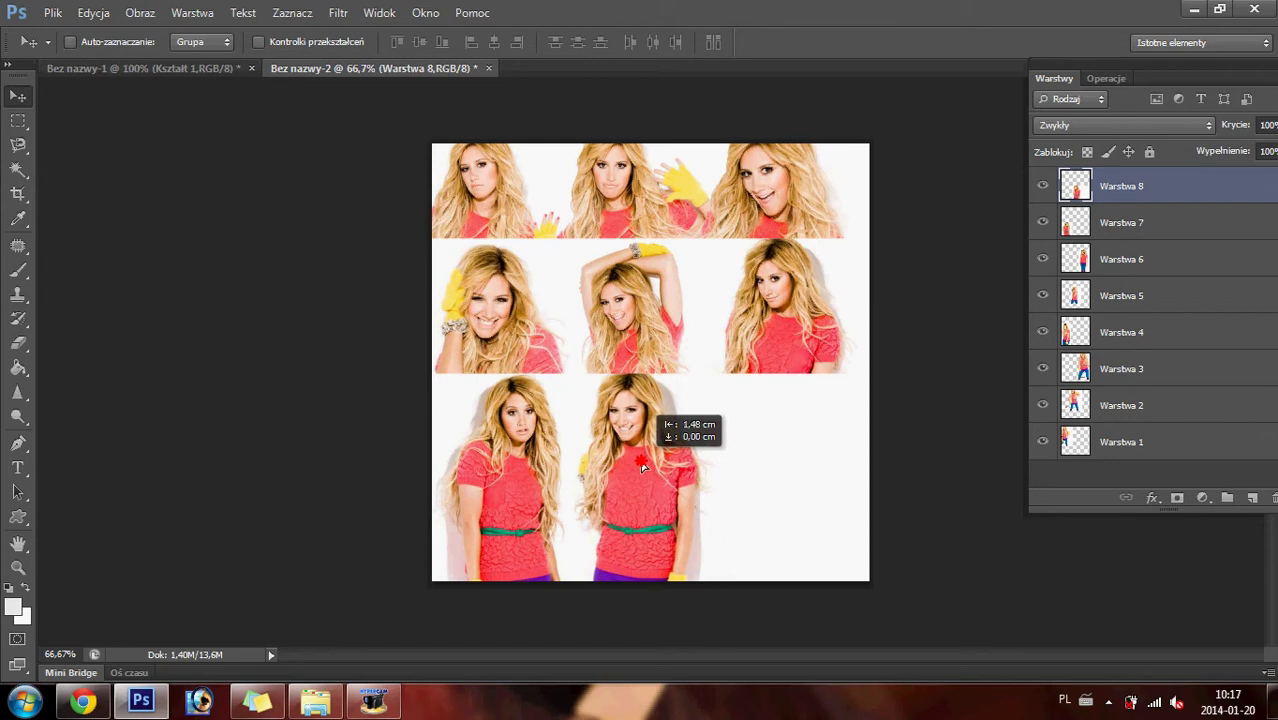
- Copy another gallery photo at full size from Chrome for the last cell
left_click(83, 700)
left_click(966, 10)
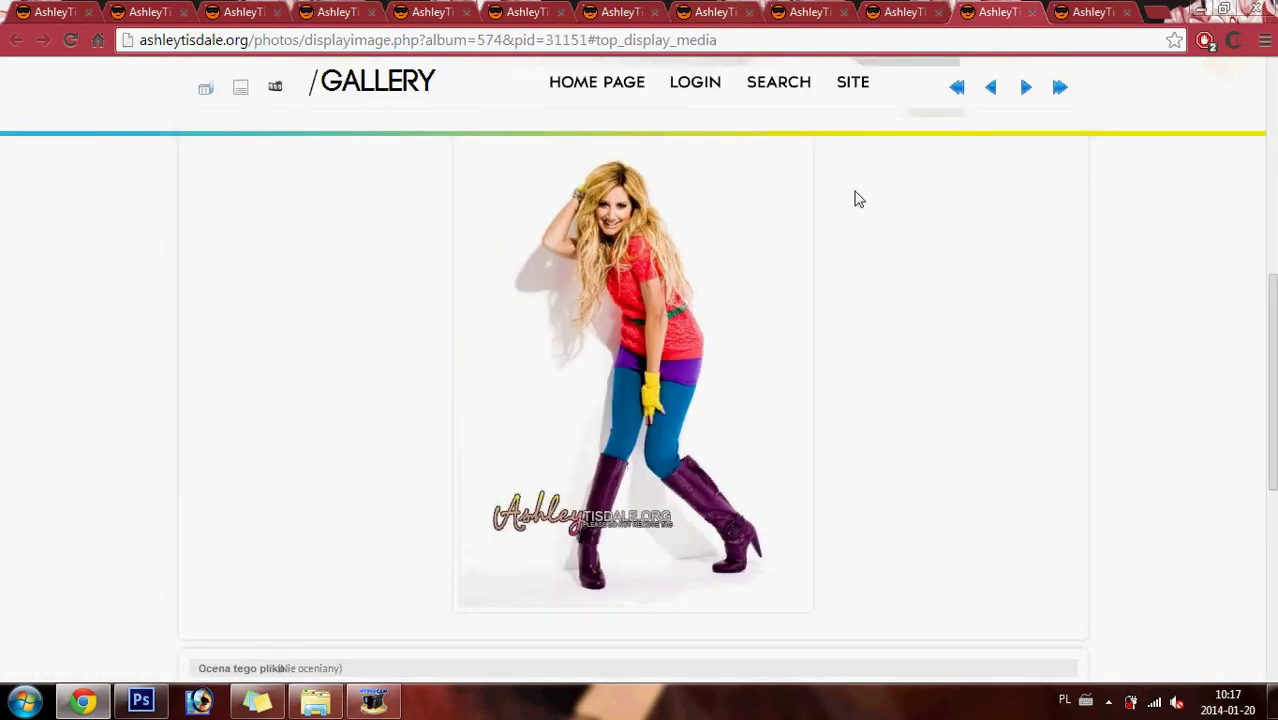
left_click(701, 252)
right_click(298, 196)
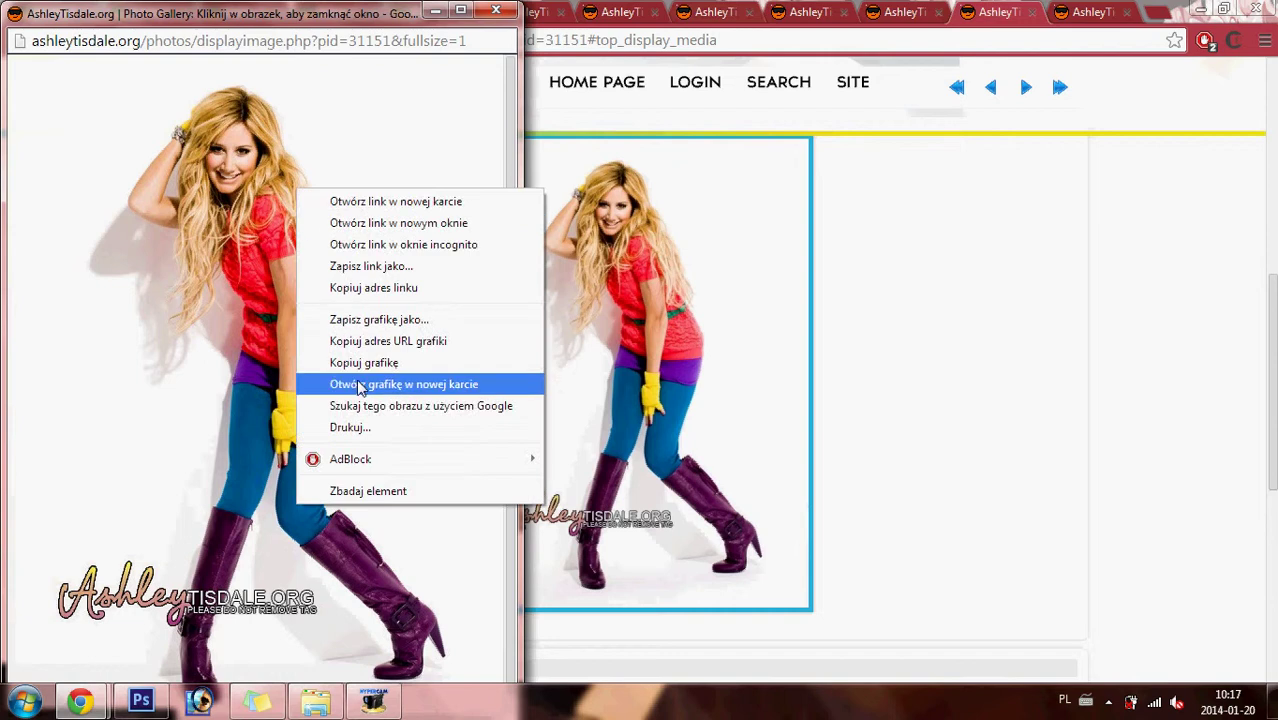
left_click(330, 362)
left_click(141, 700)
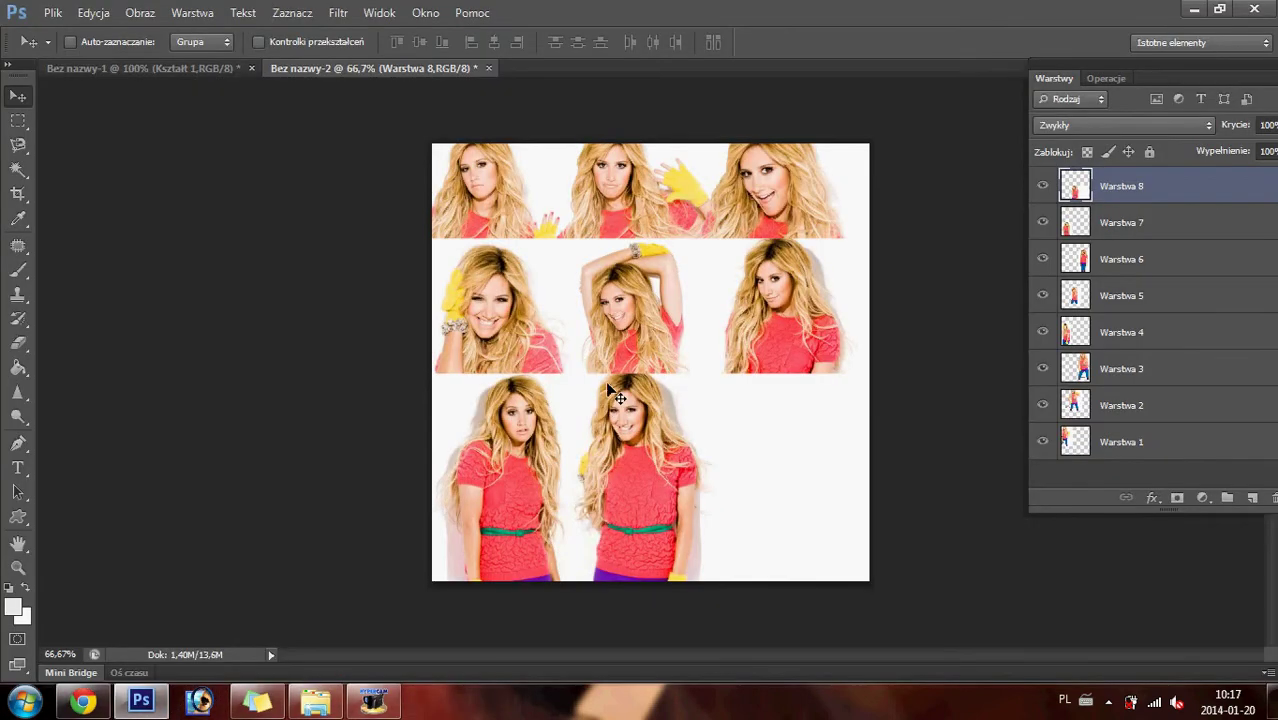
- Paste the last photo into the bottom-right cell, remove its strip over the middle row, and nudge it up
key("ctrl+v")
mouse_move(634, 294)
left_mouse_down()
mouse_move(793, 480)
mouse_move(782, 459)
left_mouse_up()
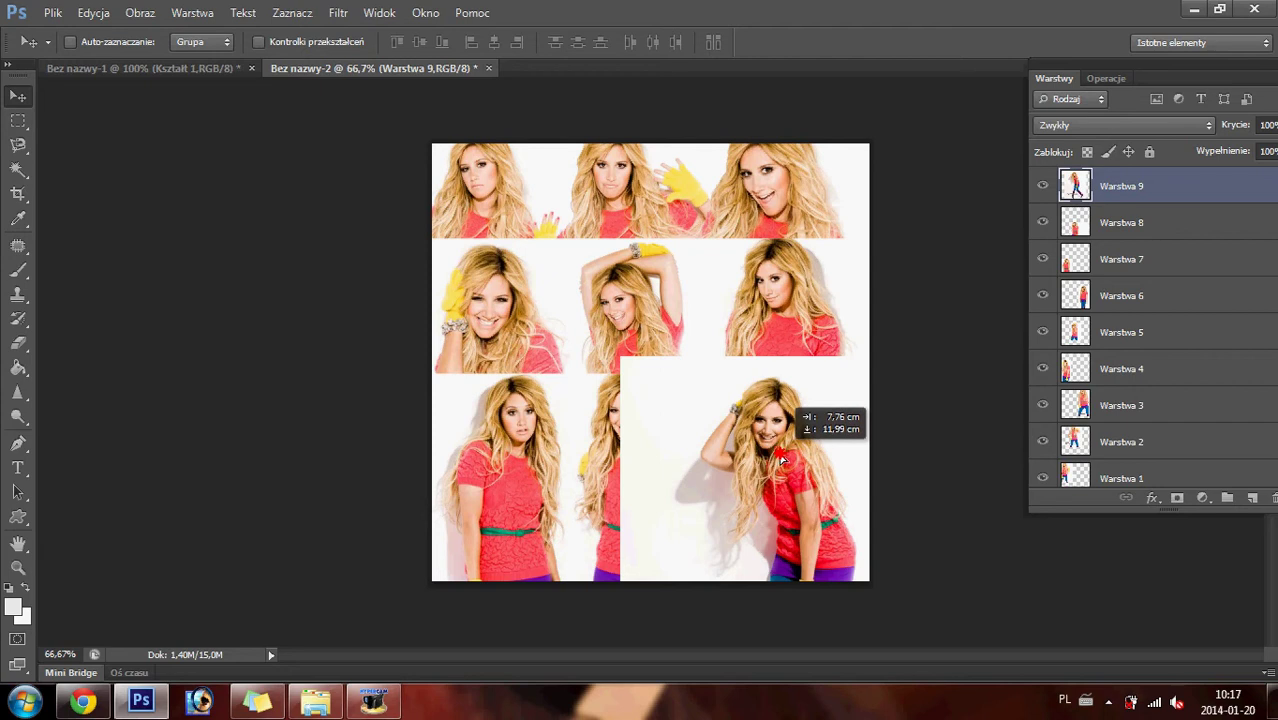
key("m")
left_click_drag(585, 336, 892, 374)
key("Delete")
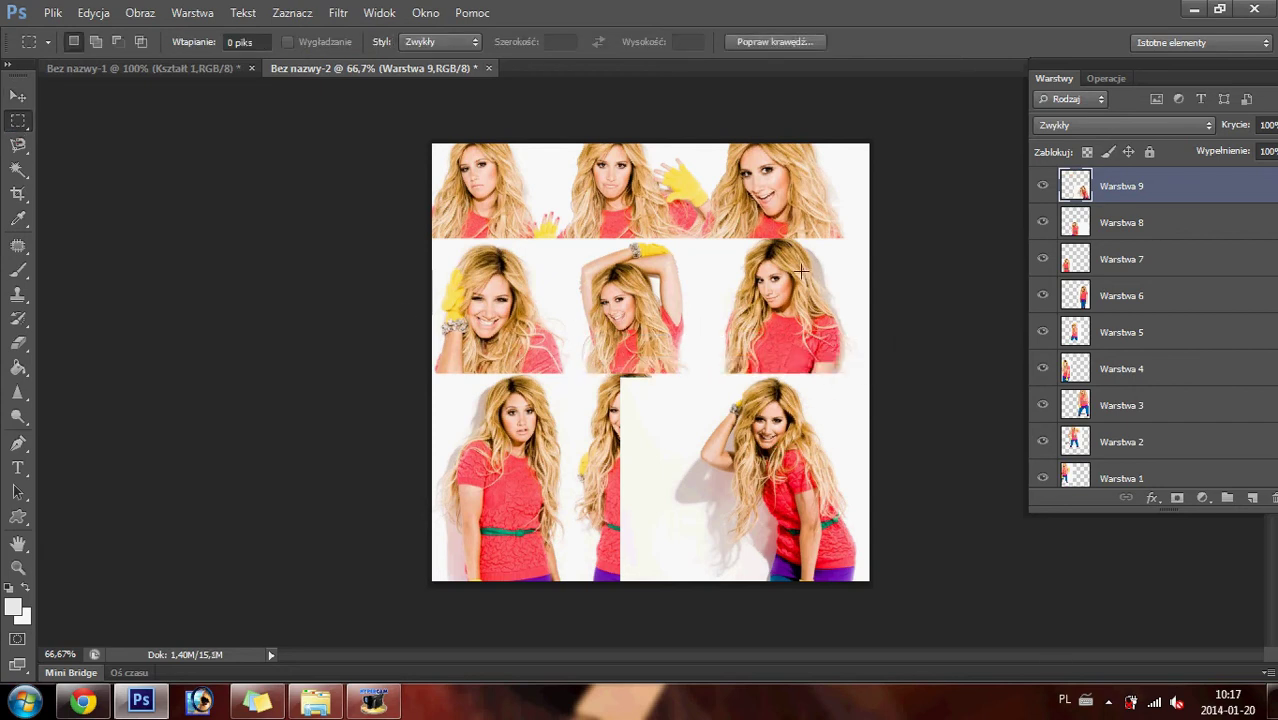
left_click(12, 99)
key("Up")
key("Up")
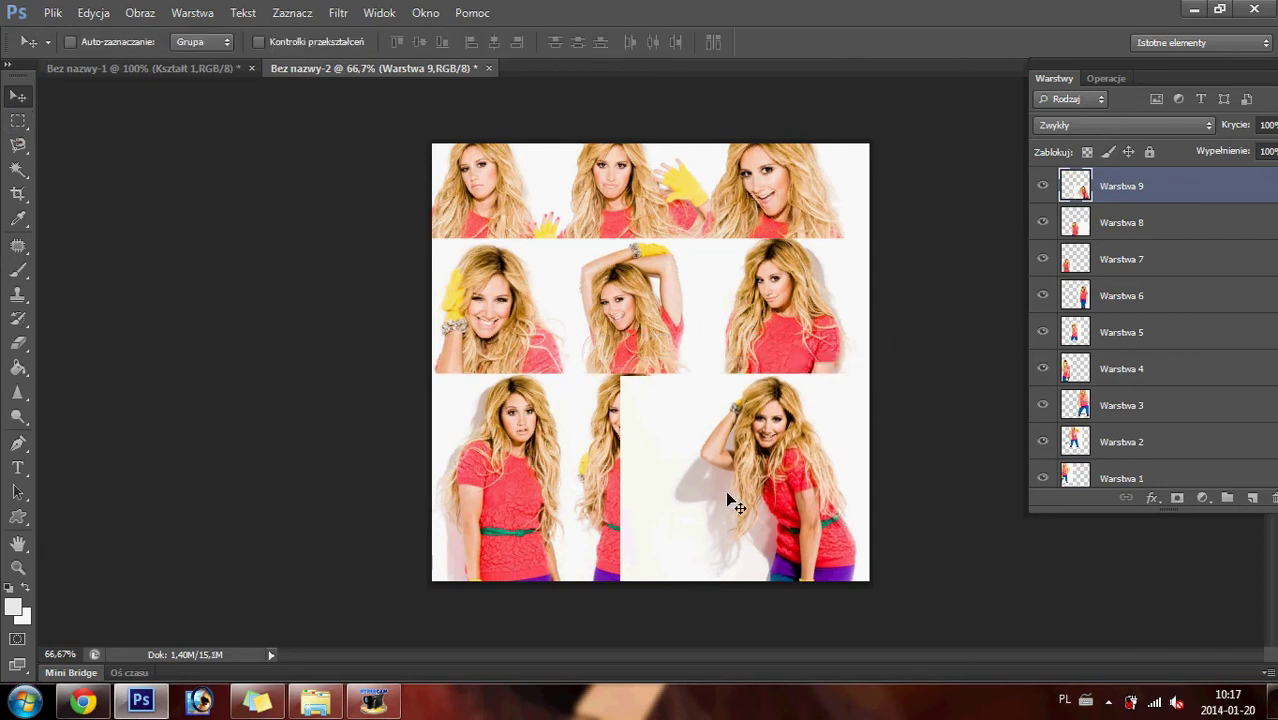
key("Up")
key("Up")
key("Up")
- Delete the white area covering the bottom-middle photo and flip the bottom-right photo horizontally
left_click(18, 120)
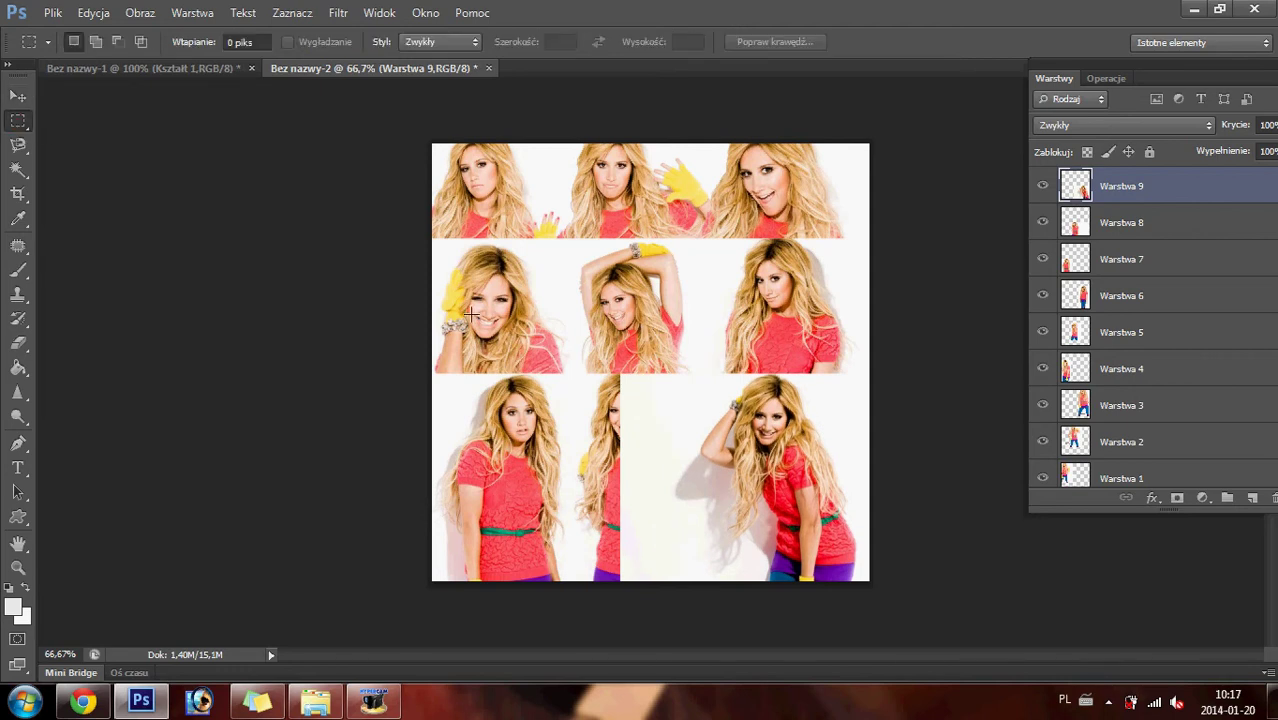
left_click_drag(580, 326, 669, 632)
key("Delete")
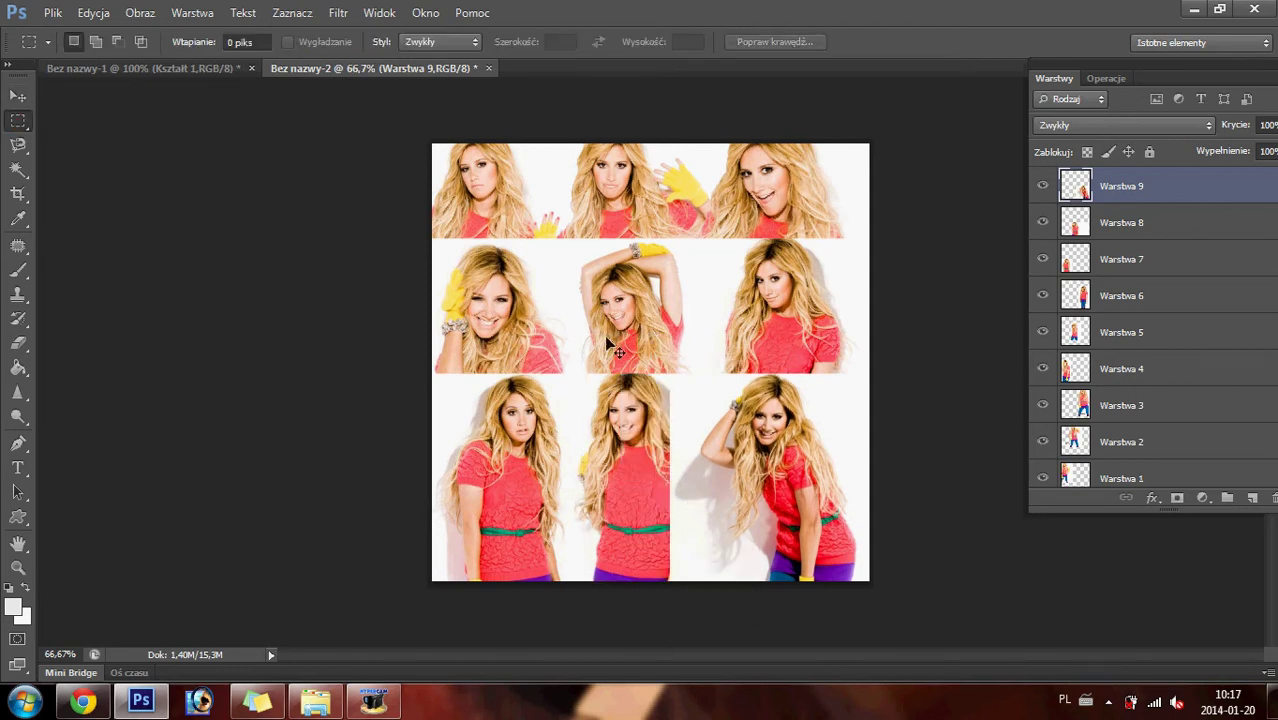
key("ctrl+t")
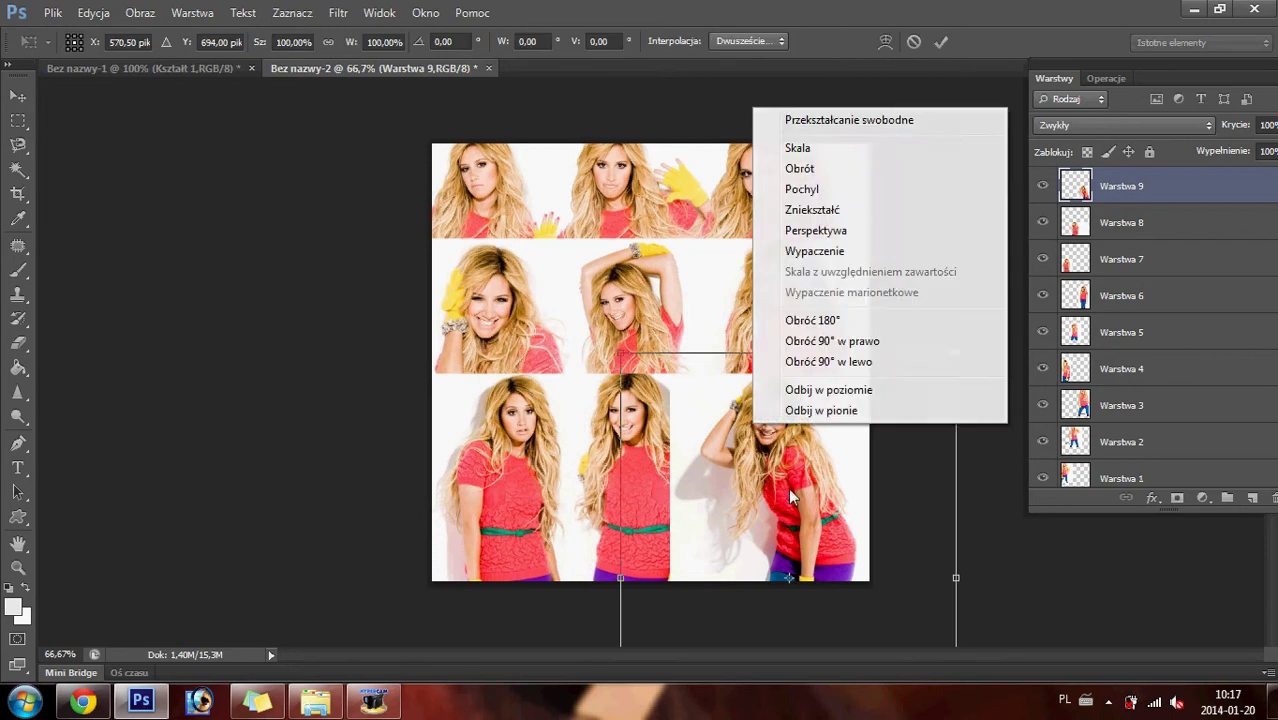
right_click(752, 428)
left_click(838, 390)
key("Return")
- Delete the remaining white strip over the bottom-middle photo and clear the selection
key("m")
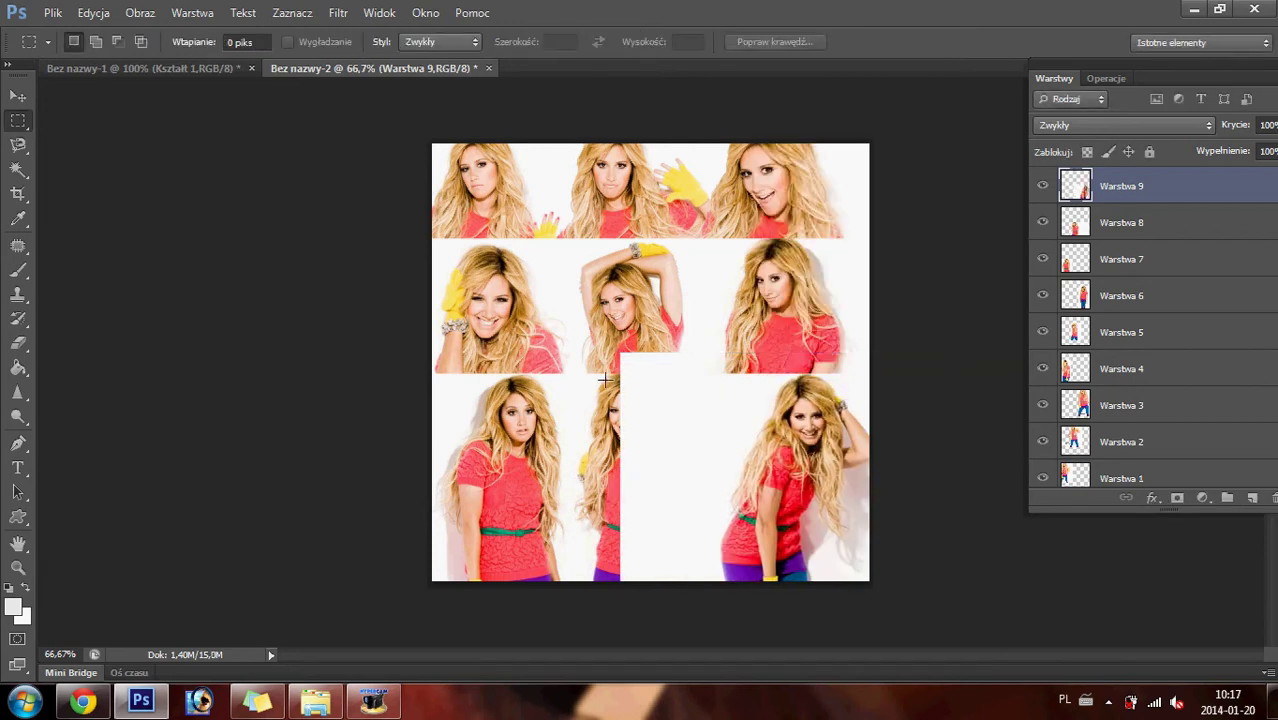
left_click_drag(590, 336, 712, 680)
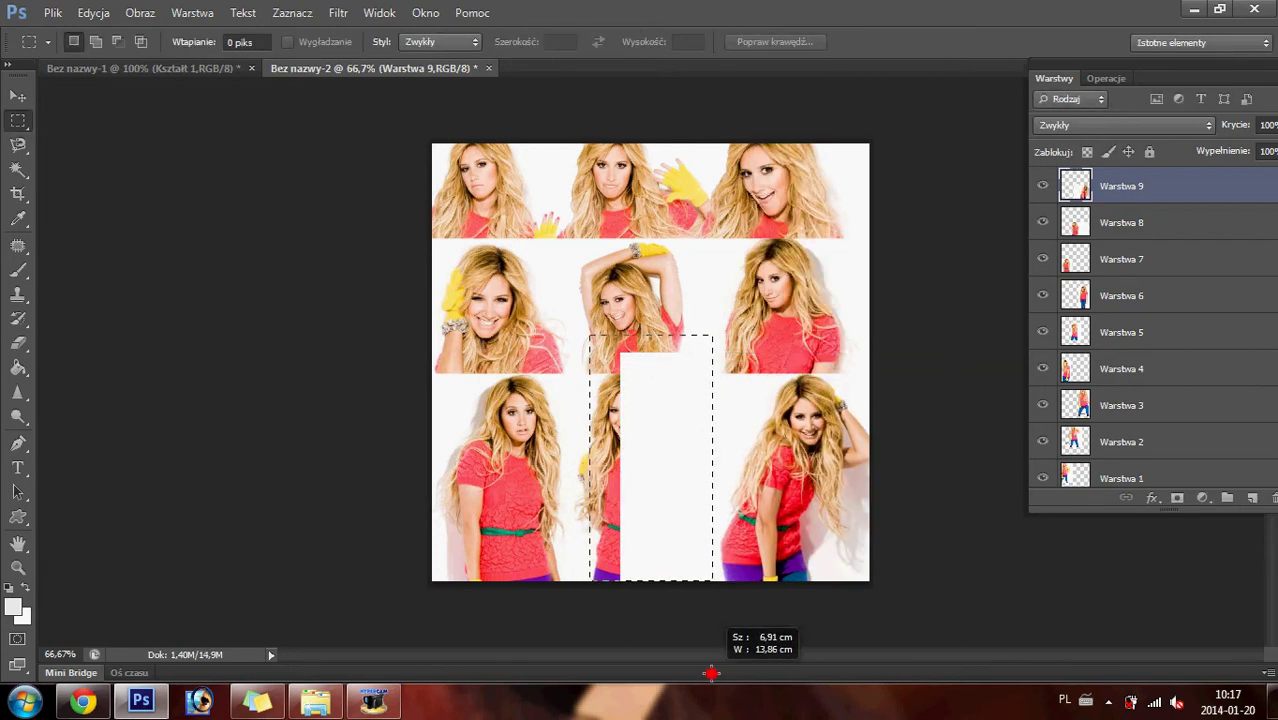
key("Delete")
key("ctrl+d")
left_click(17, 96)
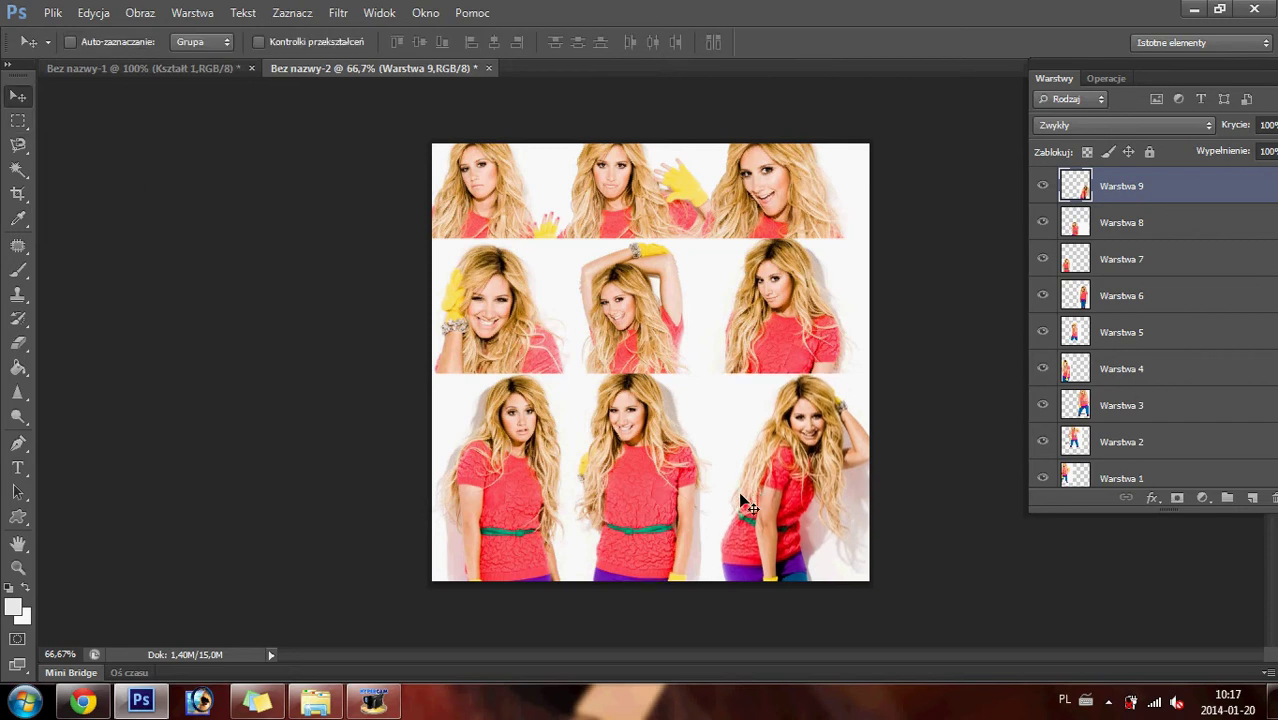
- Close the leftover gallery photo tabs in Chrome, returning to the album thumbnails
left_click(133, 701)
left_click(1072, 8)
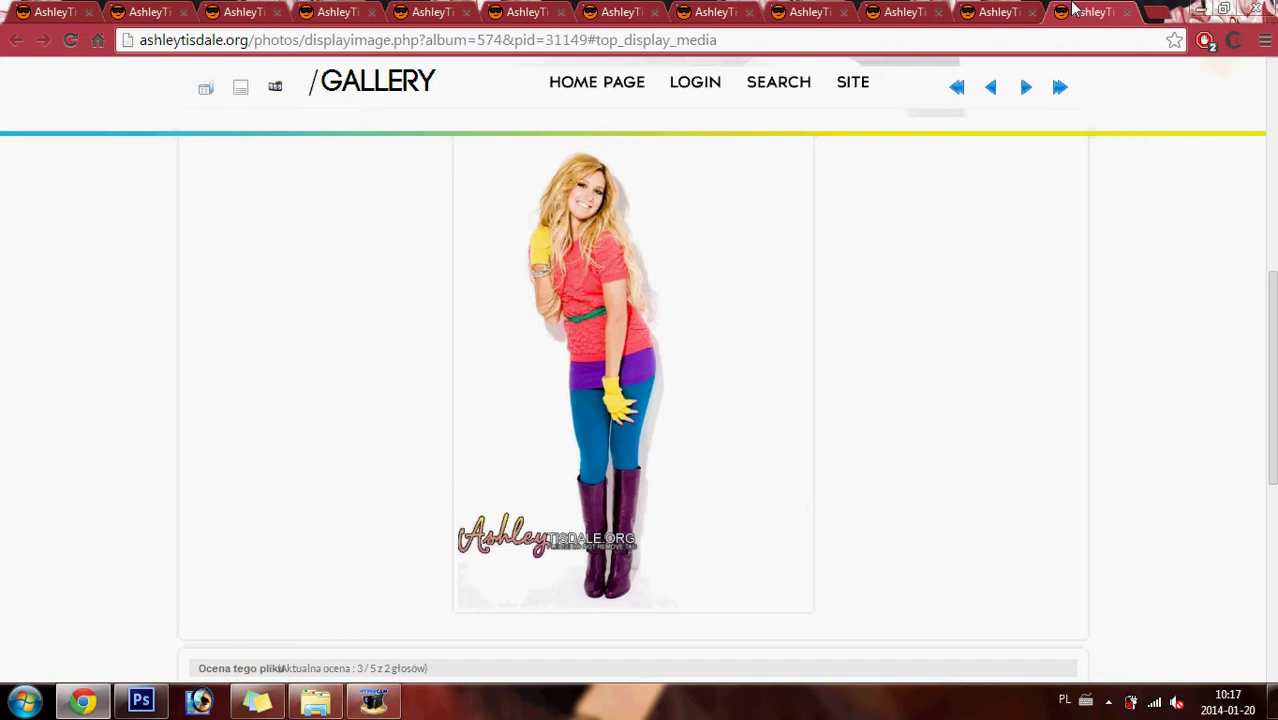
left_click(1032, 12)
left_click(1032, 12)
left_click(938, 12)
left_click(843, 12)
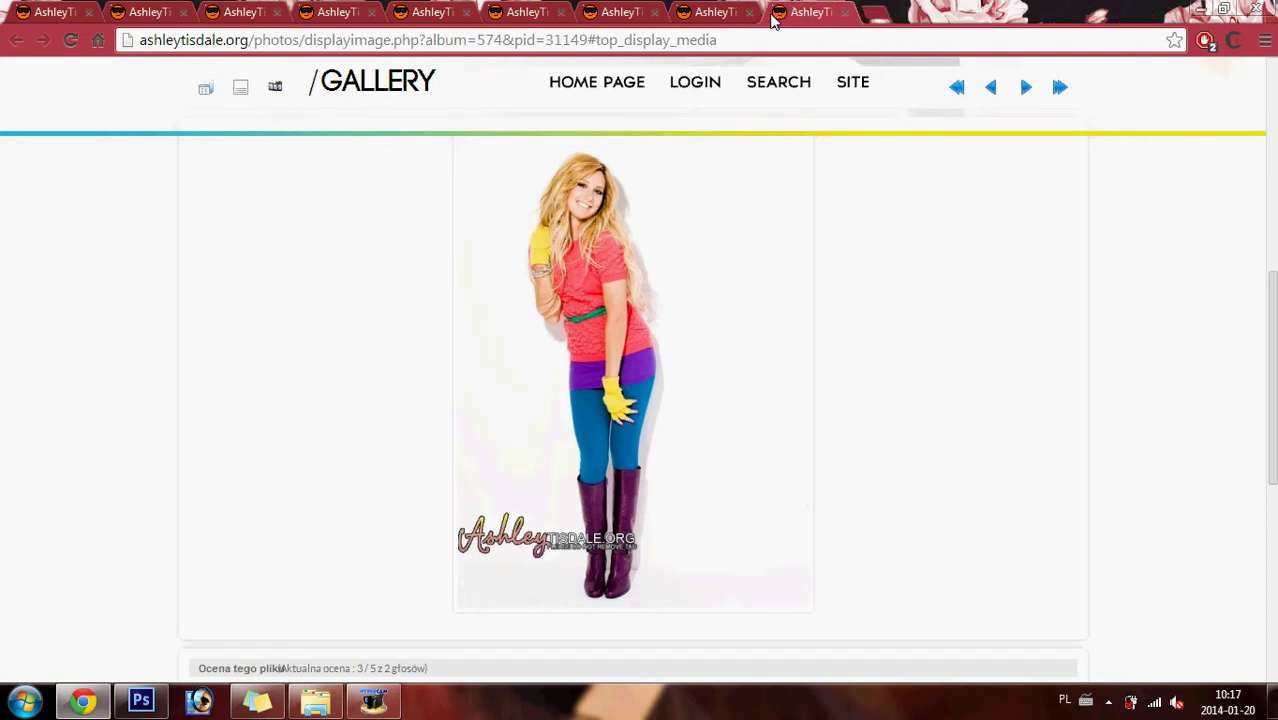
left_click(654, 12)
left_click(560, 12)
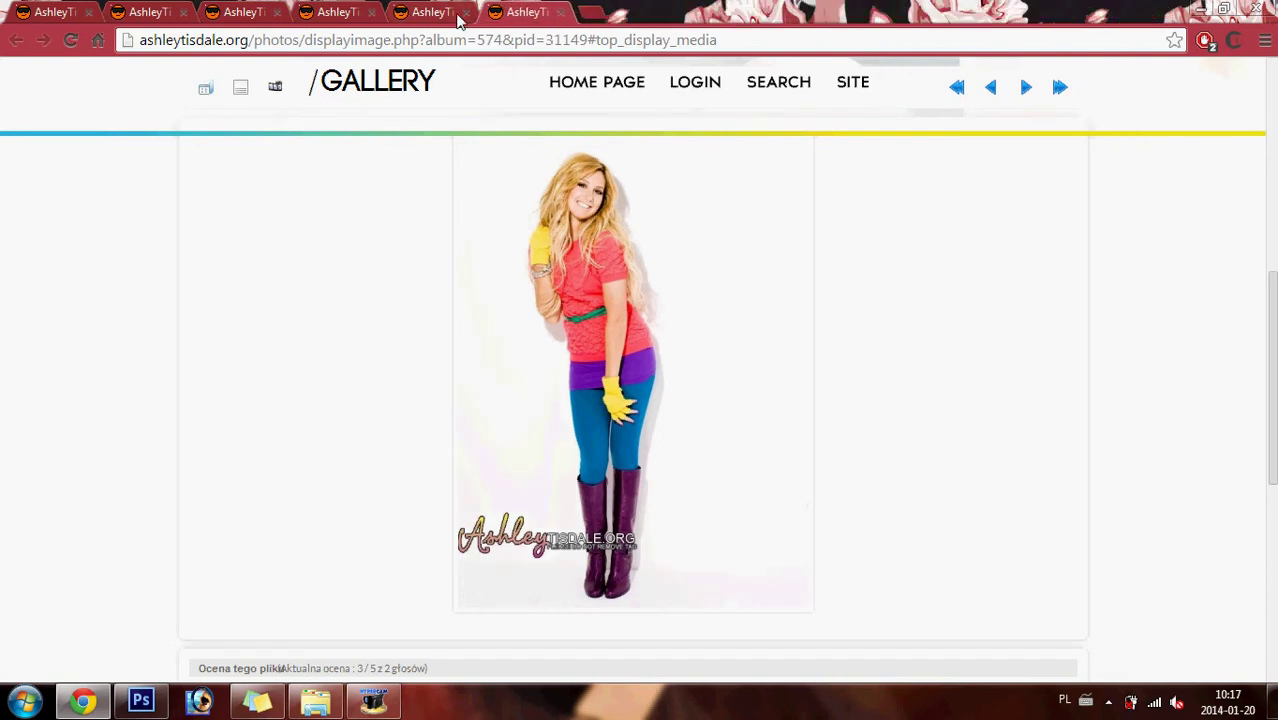
left_click(466, 12)
left_click(372, 12)
left_click(277, 12)
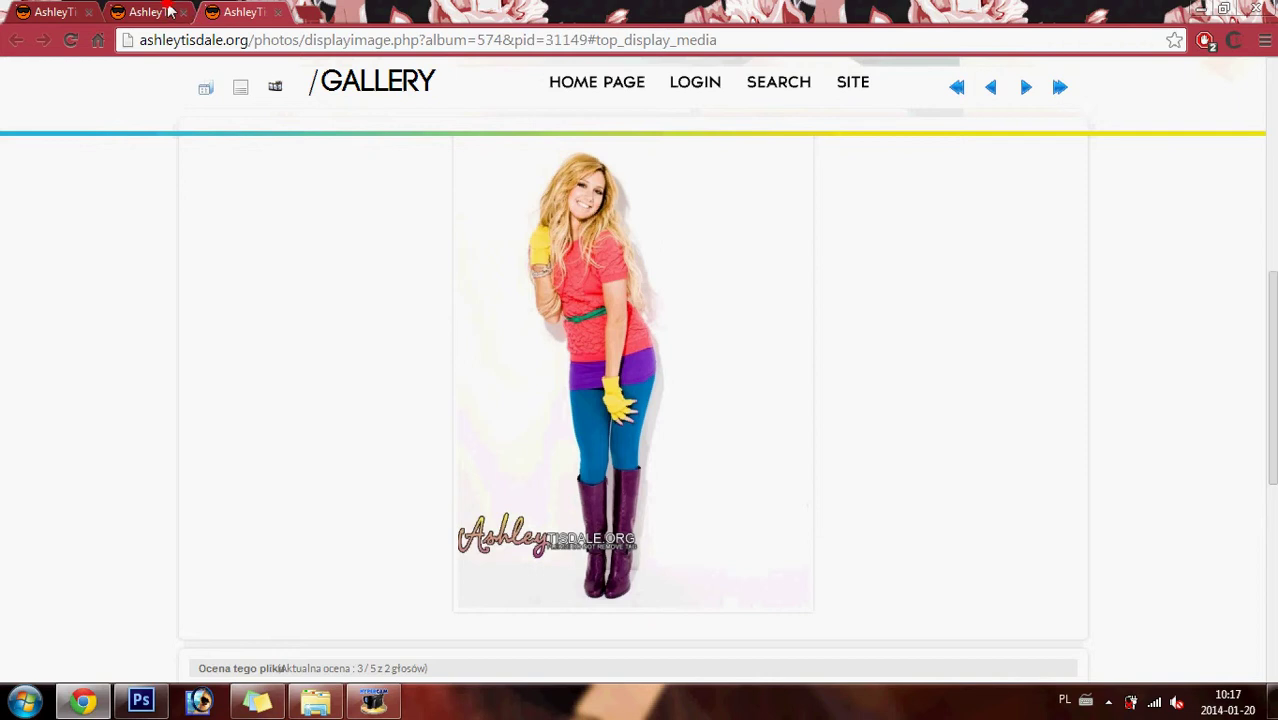
left_click(176, 20)
left_click(60, 12)
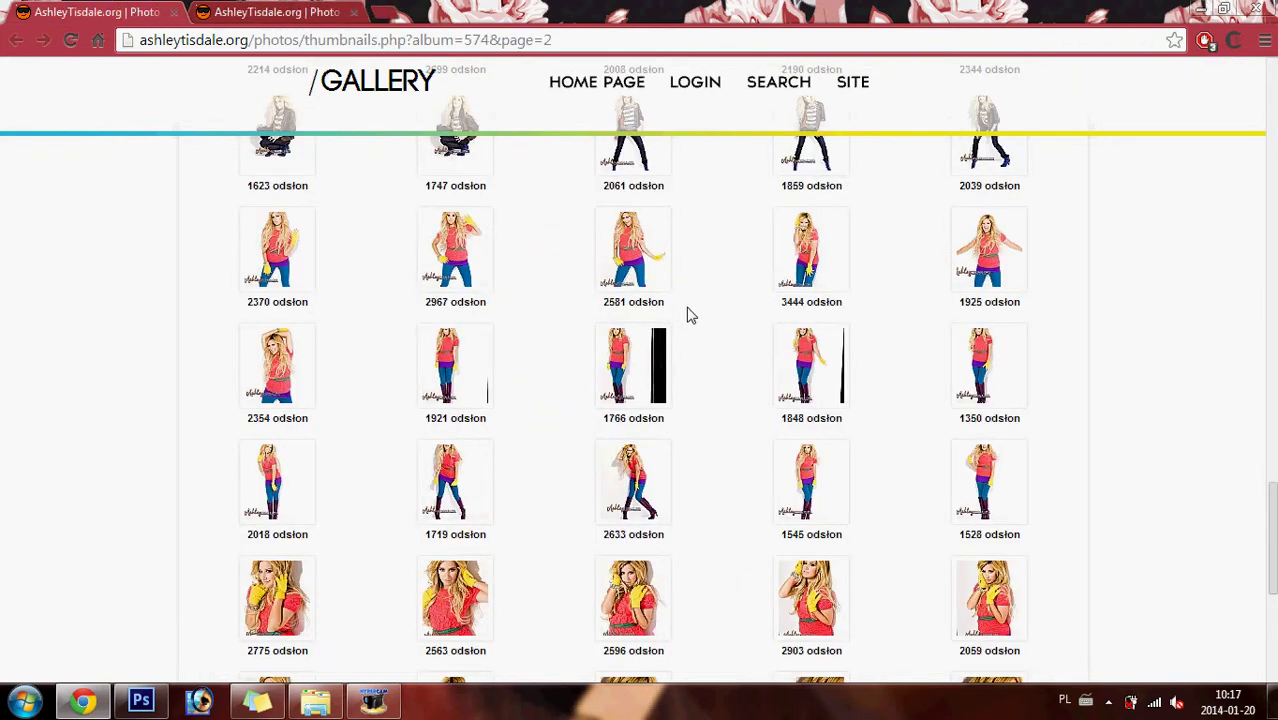
- Open the pink-top, yellow-gloves photo full size, copy it with Kopiuj grafikę, and return to Photoshop
right_click(990, 277)
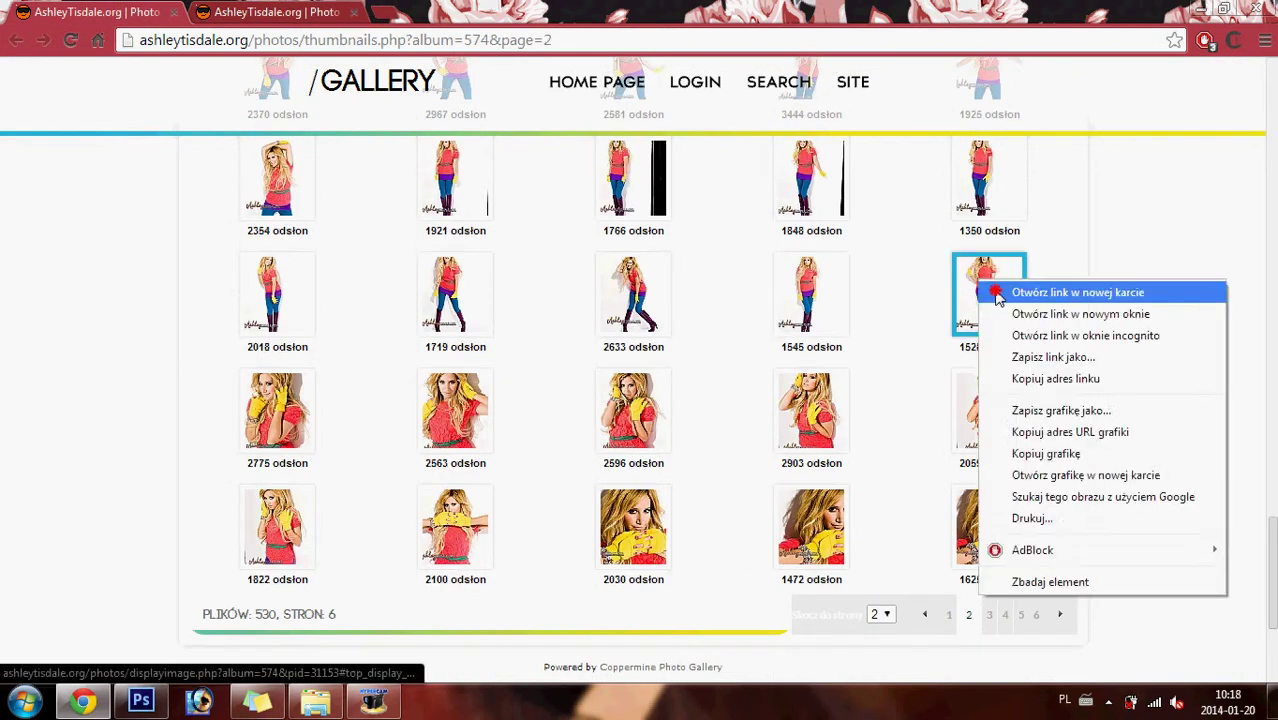
left_click(1070, 285)
middle_click(835, 285)
left_click(835, 285)
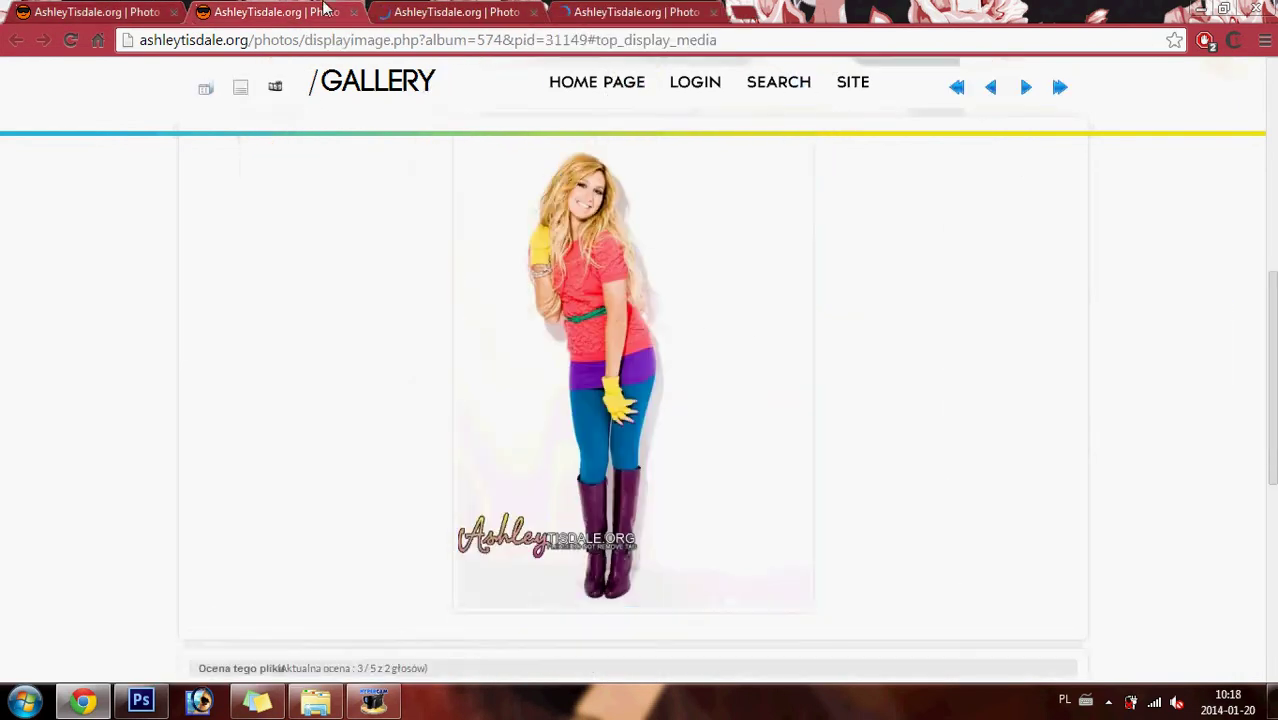
left_click(580, 250)
right_click(270, 216)
left_click(360, 360)
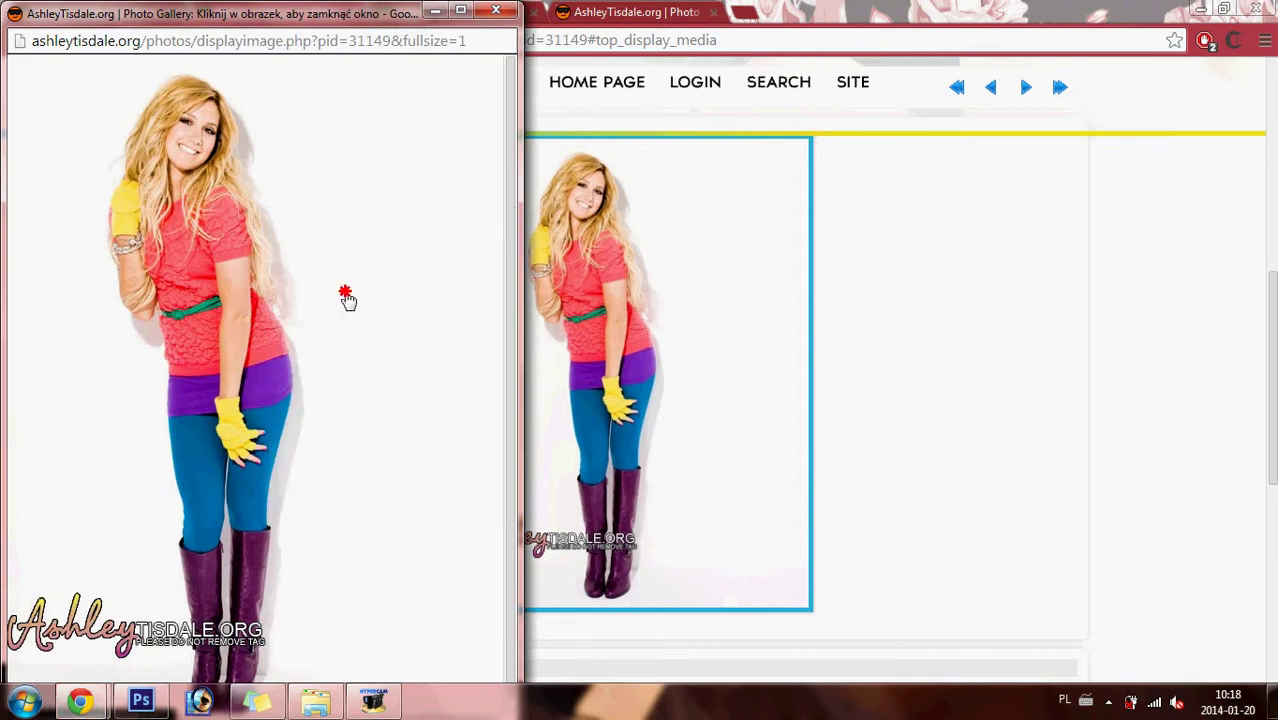
left_click(342, 297)
left_click(141, 701)
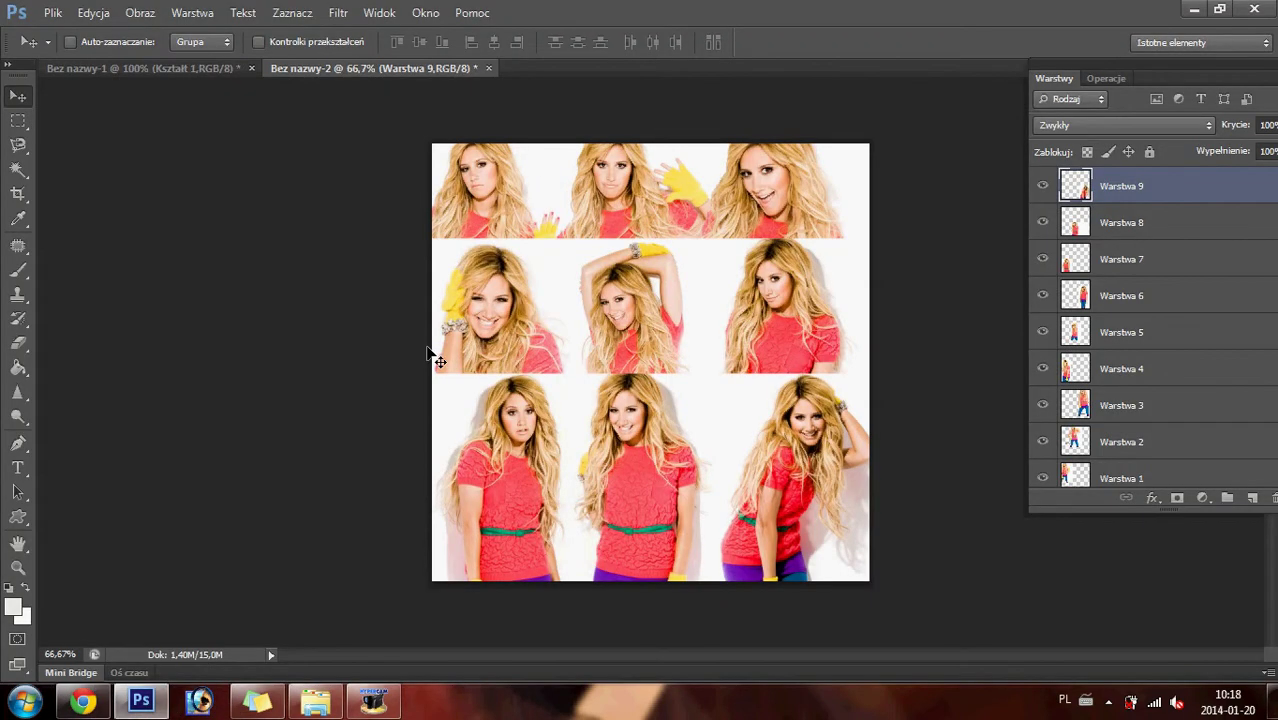
- Paste the copied photo, scale it to about 91% and place it over the bottom-left cell
key("ctrl+v")
key("ctrl+t")
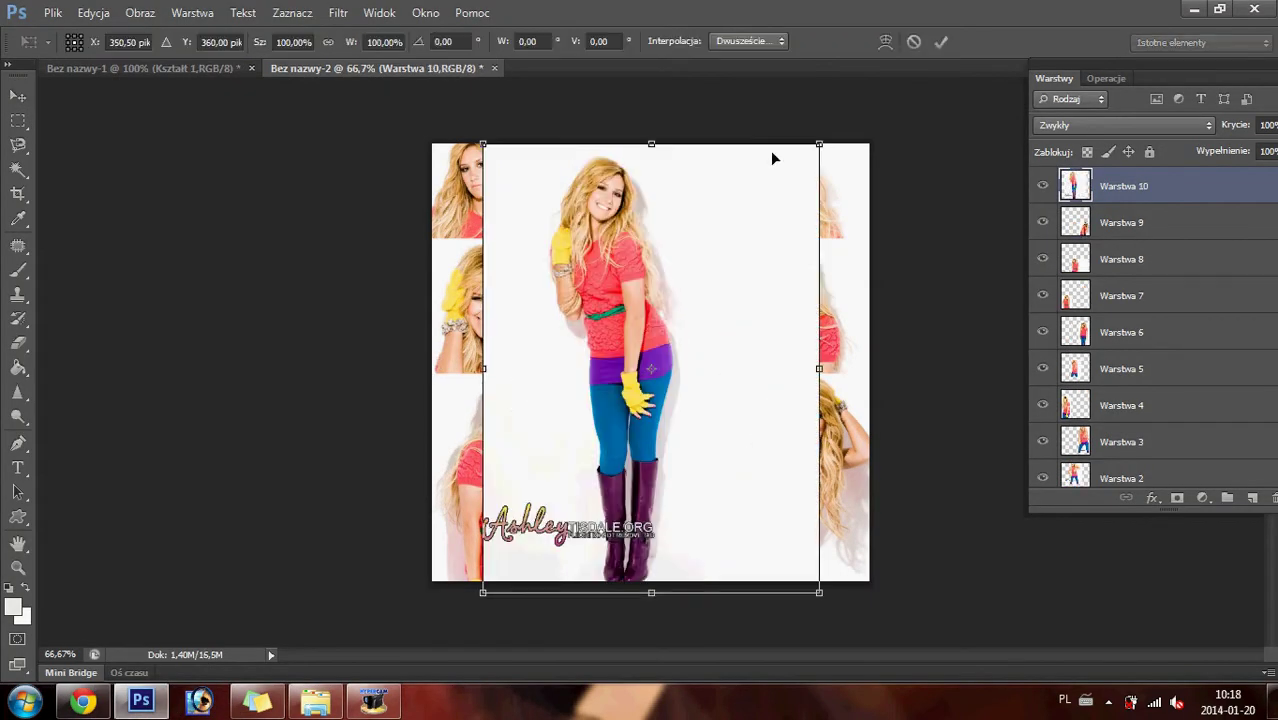
left_click_drag(819, 146, 790, 170)
left_click_drag(679, 260, 586, 548)
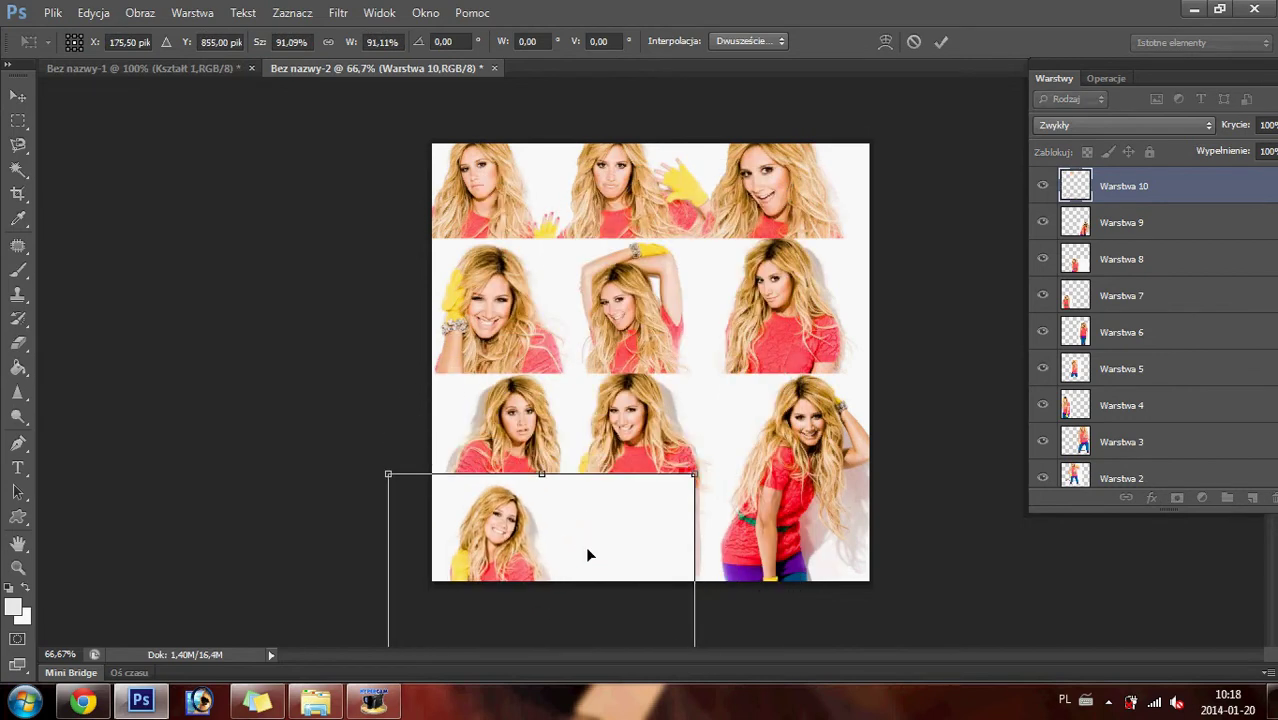
key("Return")
- Delete the white area covering the photo beneath in the third row
left_click(19, 122)
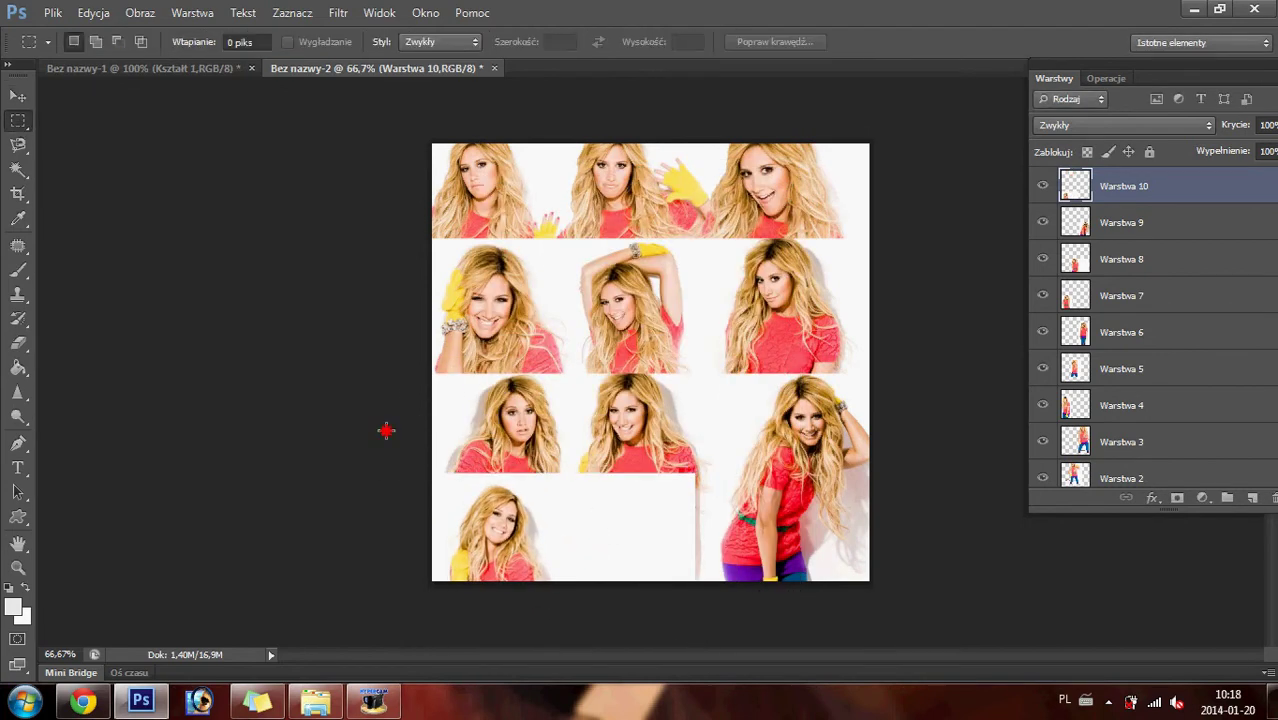
left_click_drag(386, 430, 709, 484)
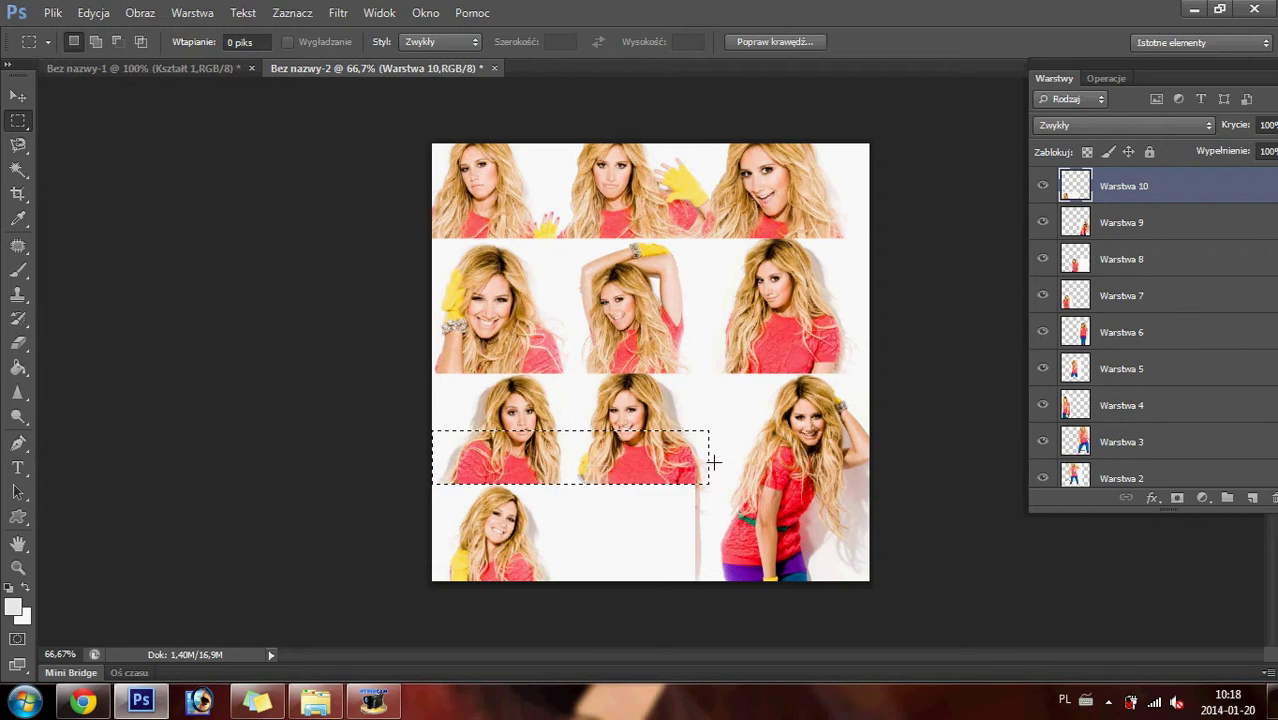
left_click_drag(726, 454, 563, 655)
key("Delete")
left_click(724, 452)
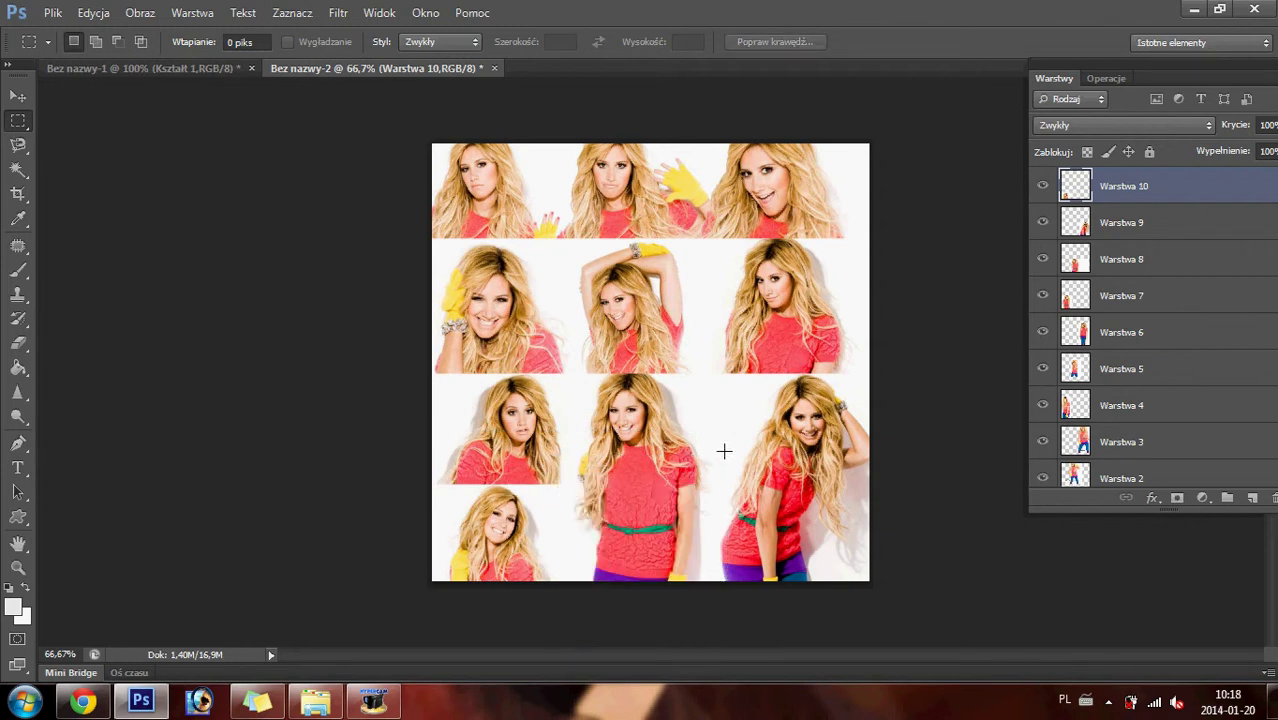
- Copy the next full-size gallery photo from Chrome
left_click(85, 700)
left_click(566, 180)
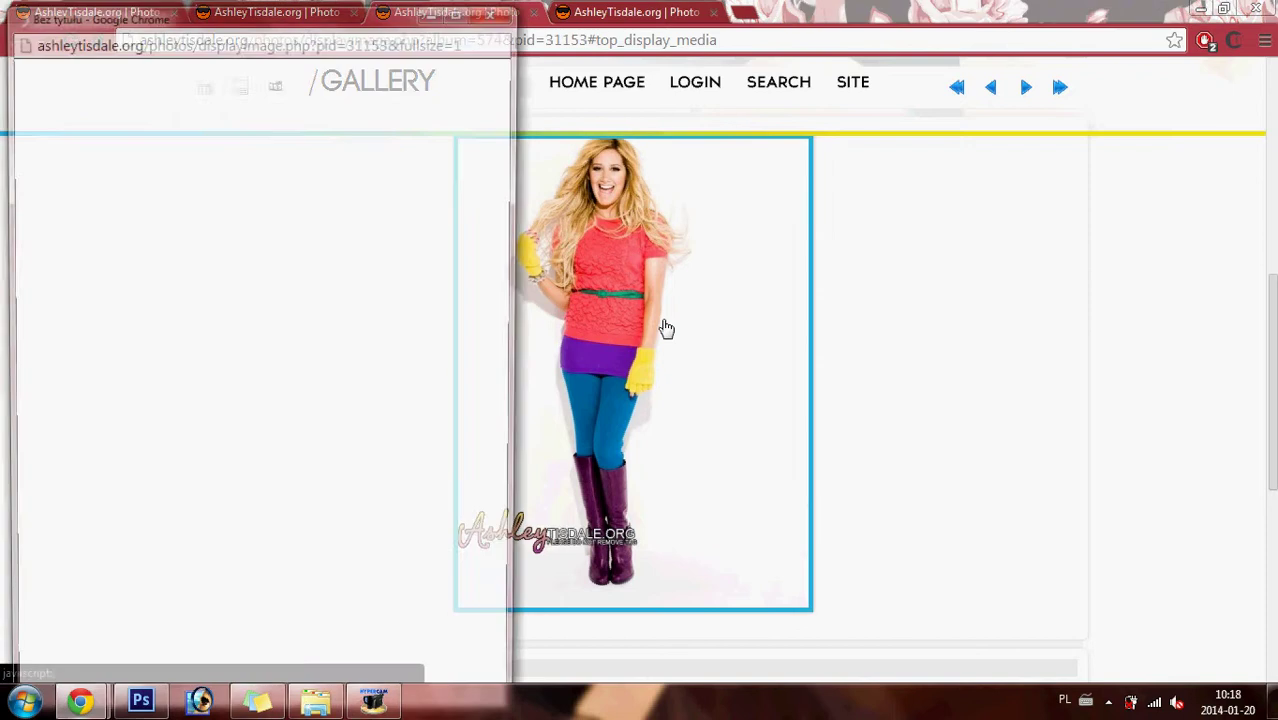
right_click(263, 168)
left_click(345, 335)
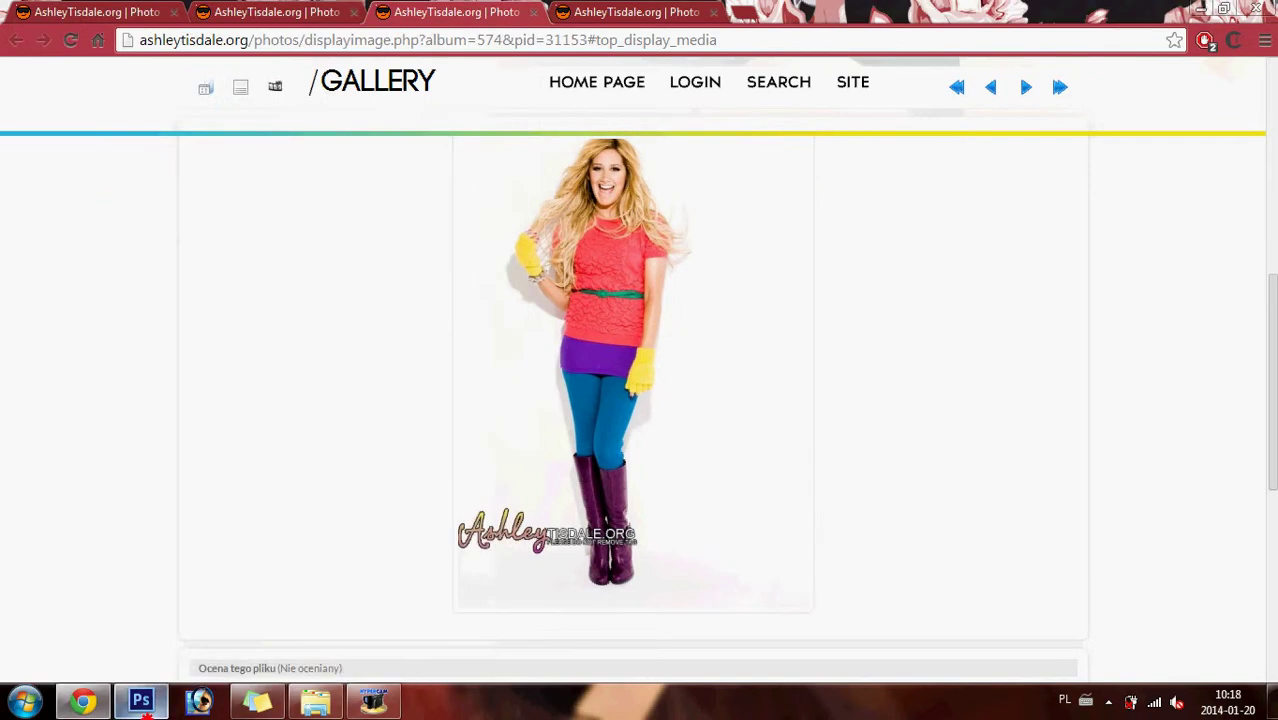
left_click(141, 700)
- Paste the photo and move it into the bottom row, nudging it down slightly
key("ctrl+v")
key("ctrl+t")
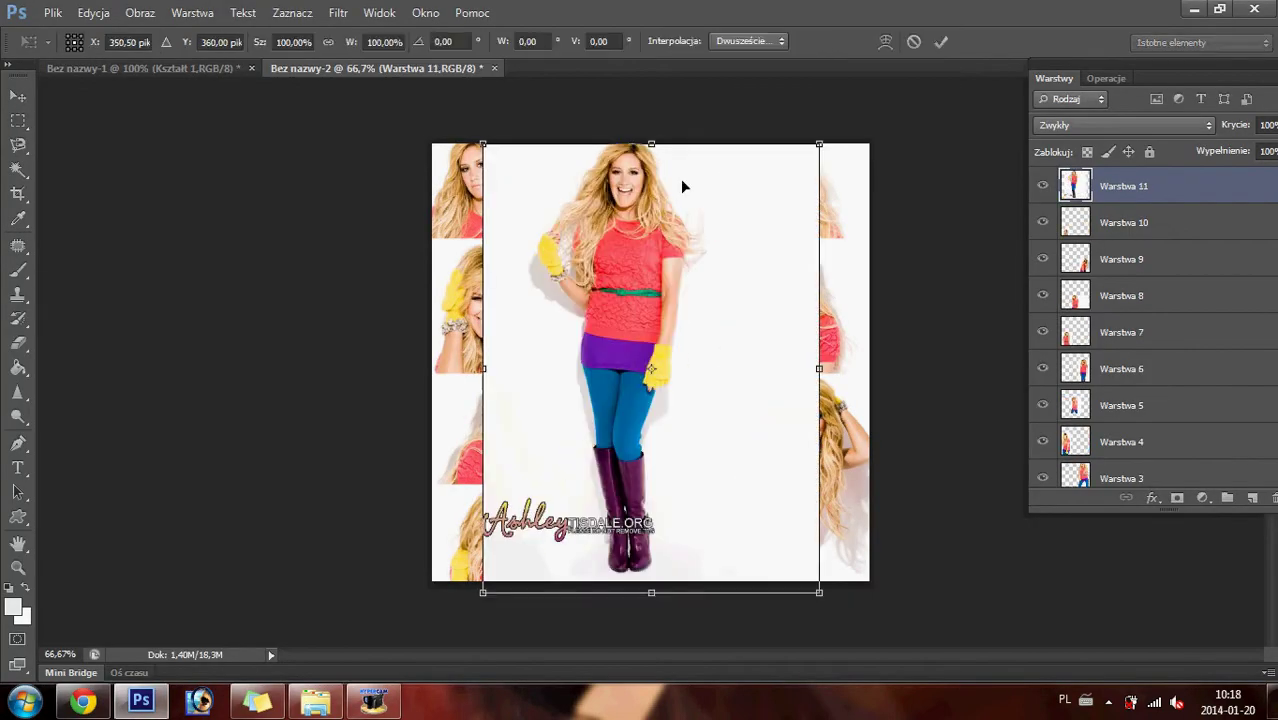
mouse_move(680, 179)
left_mouse_down()
mouse_move(701, 547)
mouse_move(697, 517)
left_mouse_up()
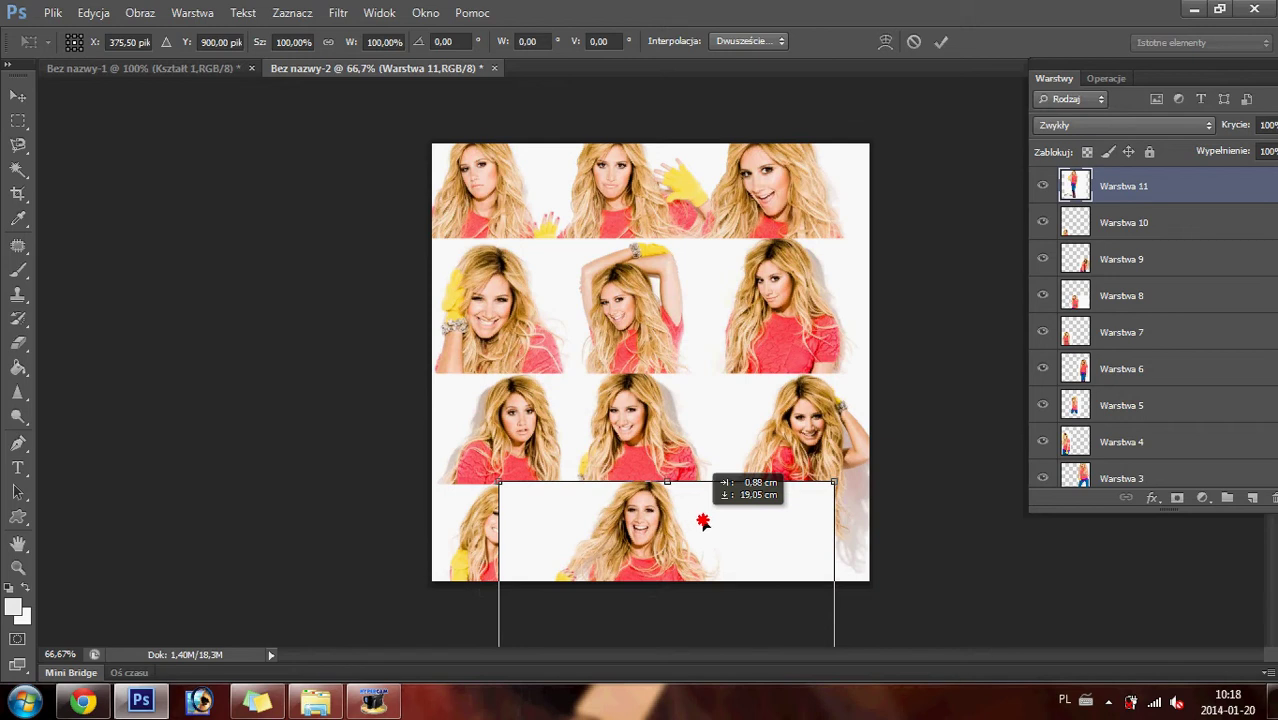
key("Return")
key("m")
left_click(18, 96)
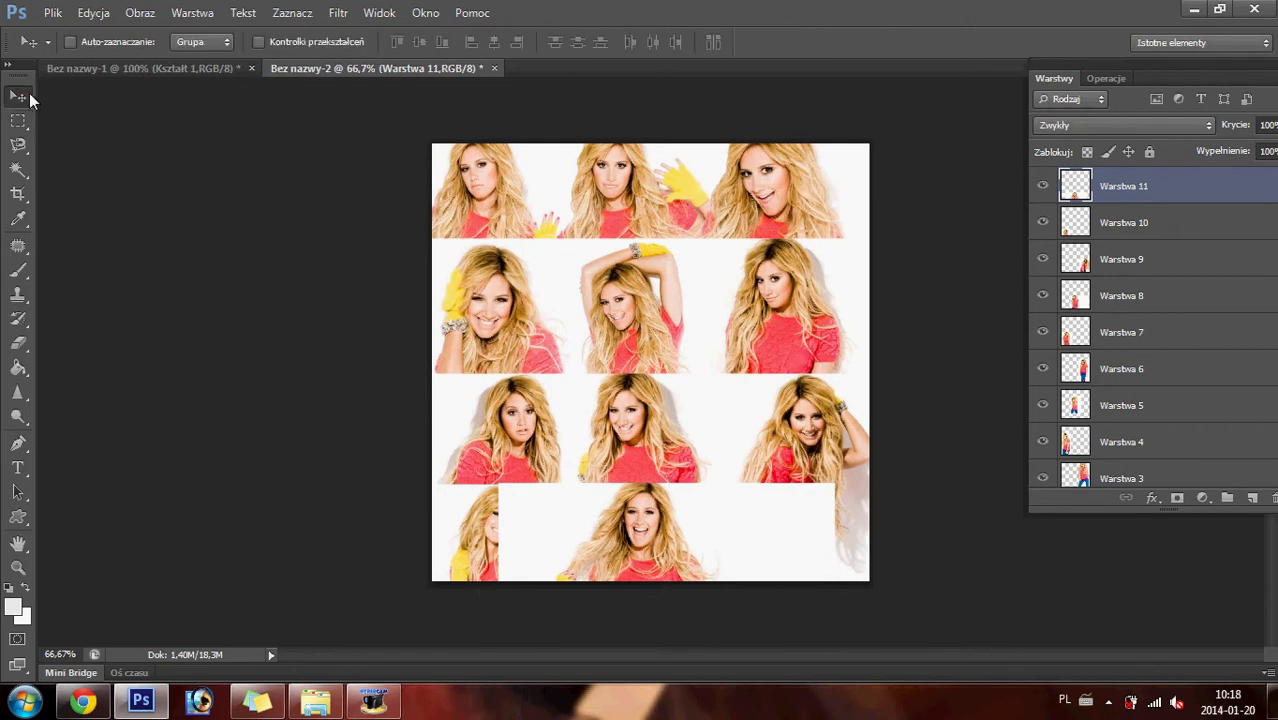
key("Down")
- Delete the pixels covering the bottom-left face
left_click(7, 122)
left_click_drag(465, 470, 546, 637)
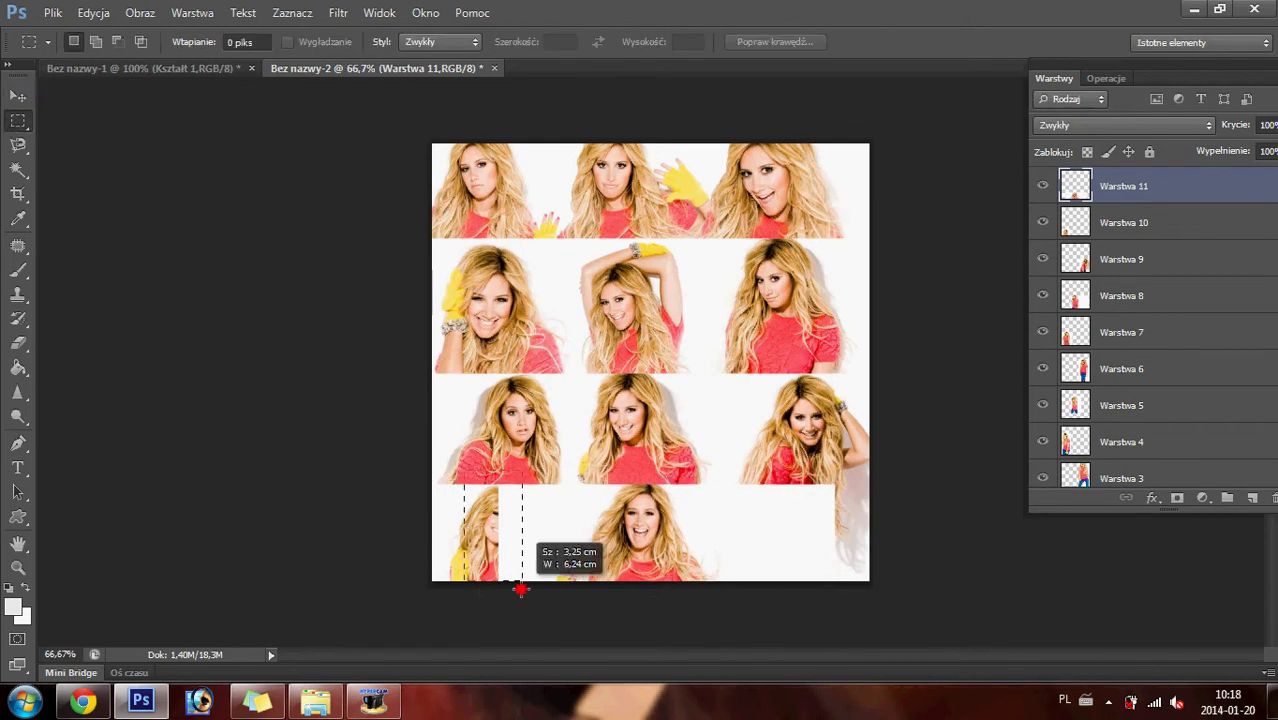
key("Delete")
key("ctrl+d")
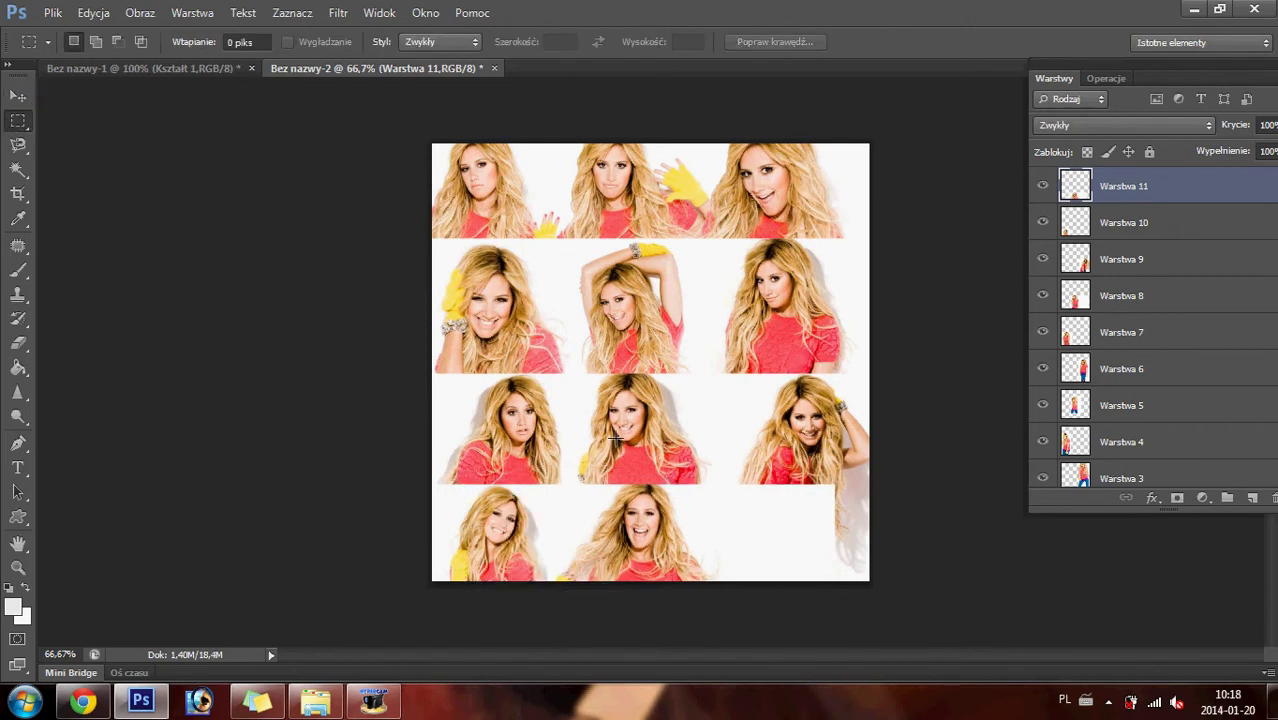
left_click(15, 100)
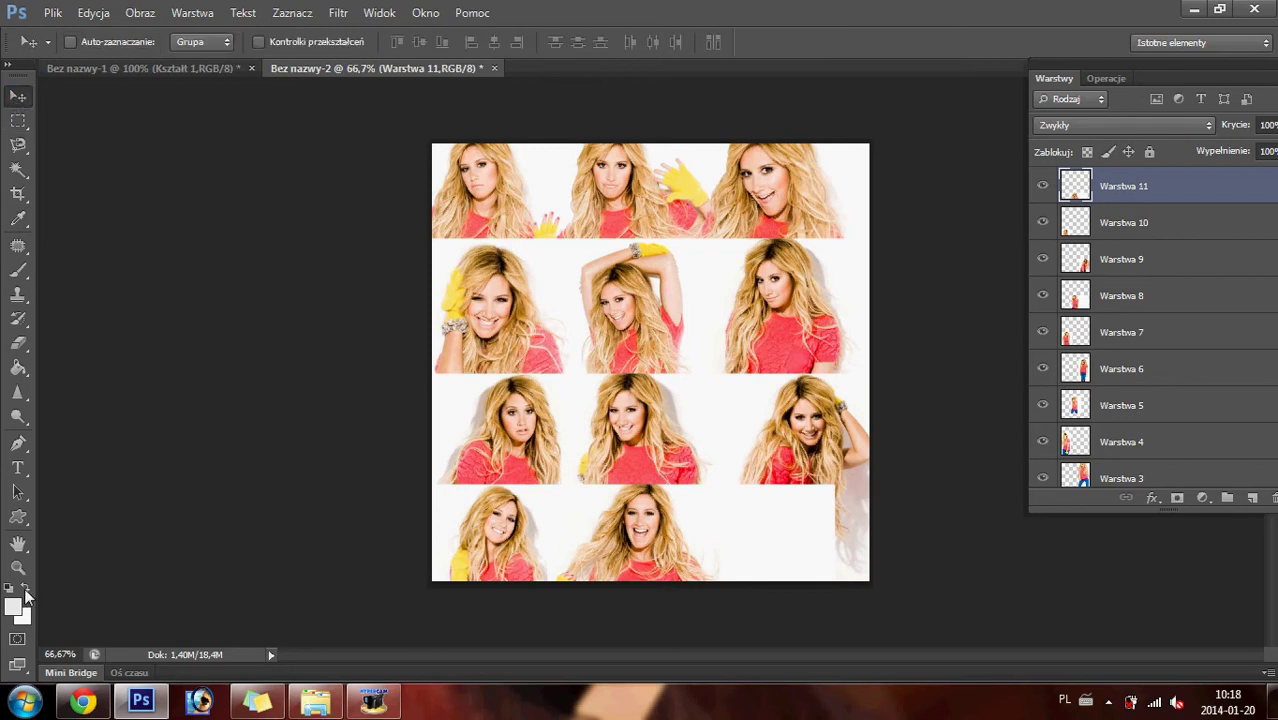
- Copy another full-size gallery photo from Chrome
left_click(83, 701)
left_click(701, 300)
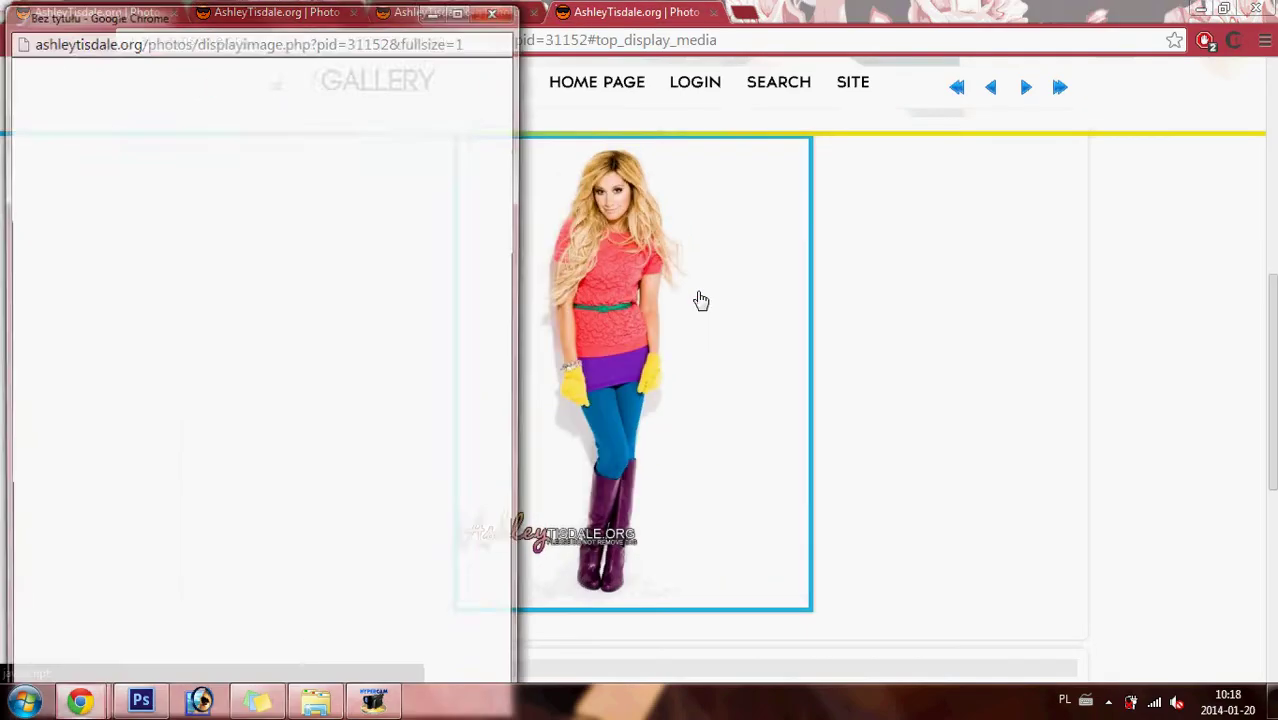
right_click(292, 170)
left_click(360, 341)
left_click(146, 704)
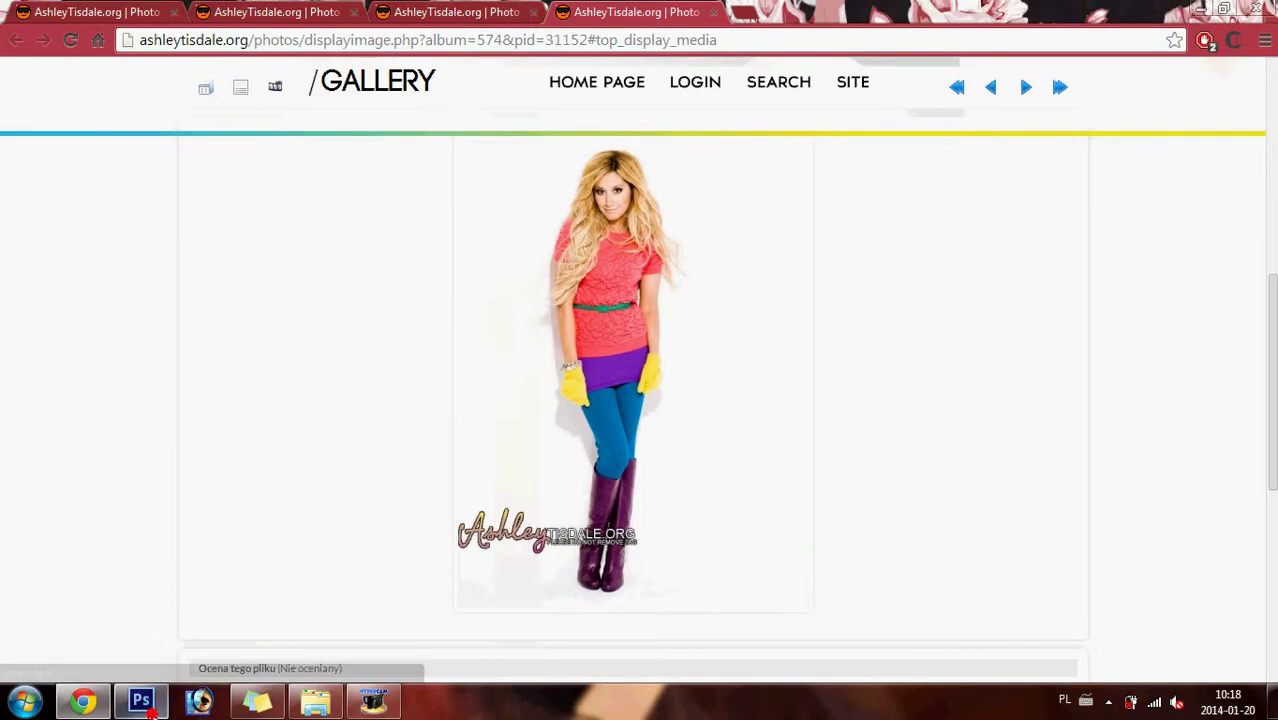
- Paste the photo and place it in the empty bottom-right cell
key("ctrl+v")
key("ctrl+t")
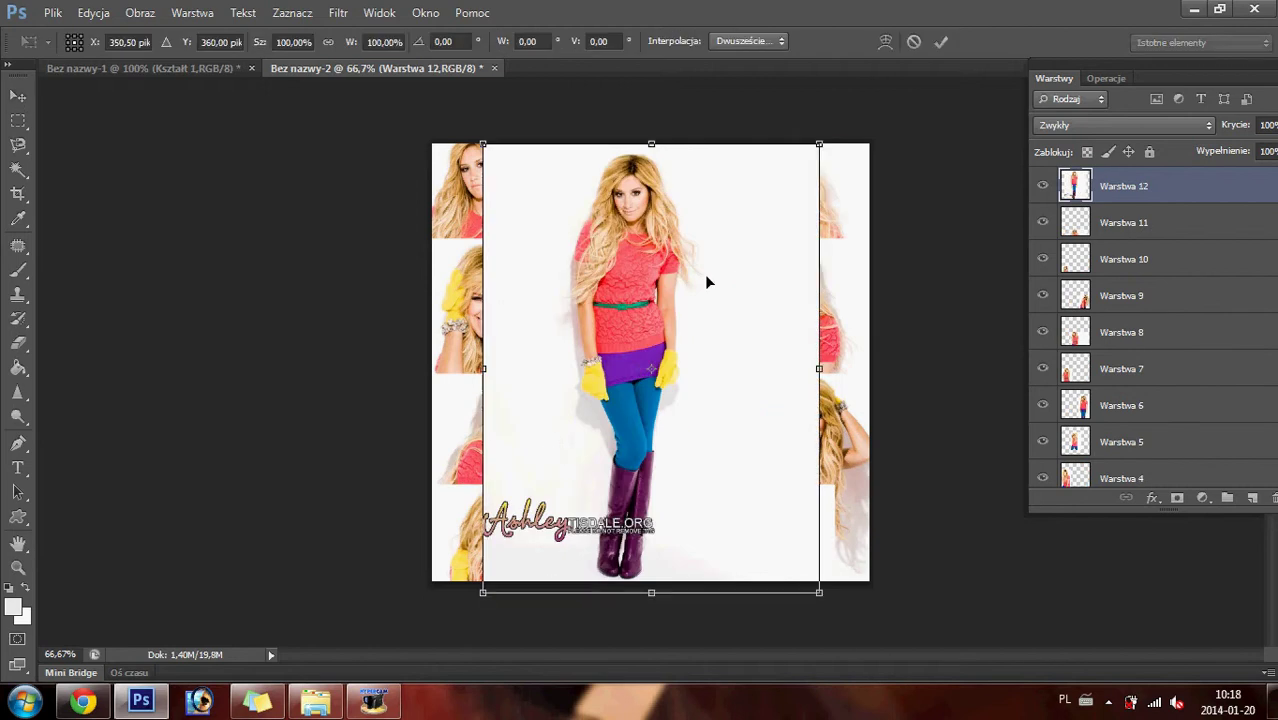
left_click_drag(705, 280, 811, 538)
key("Return")
left_click_drag(750, 477, 808, 545)
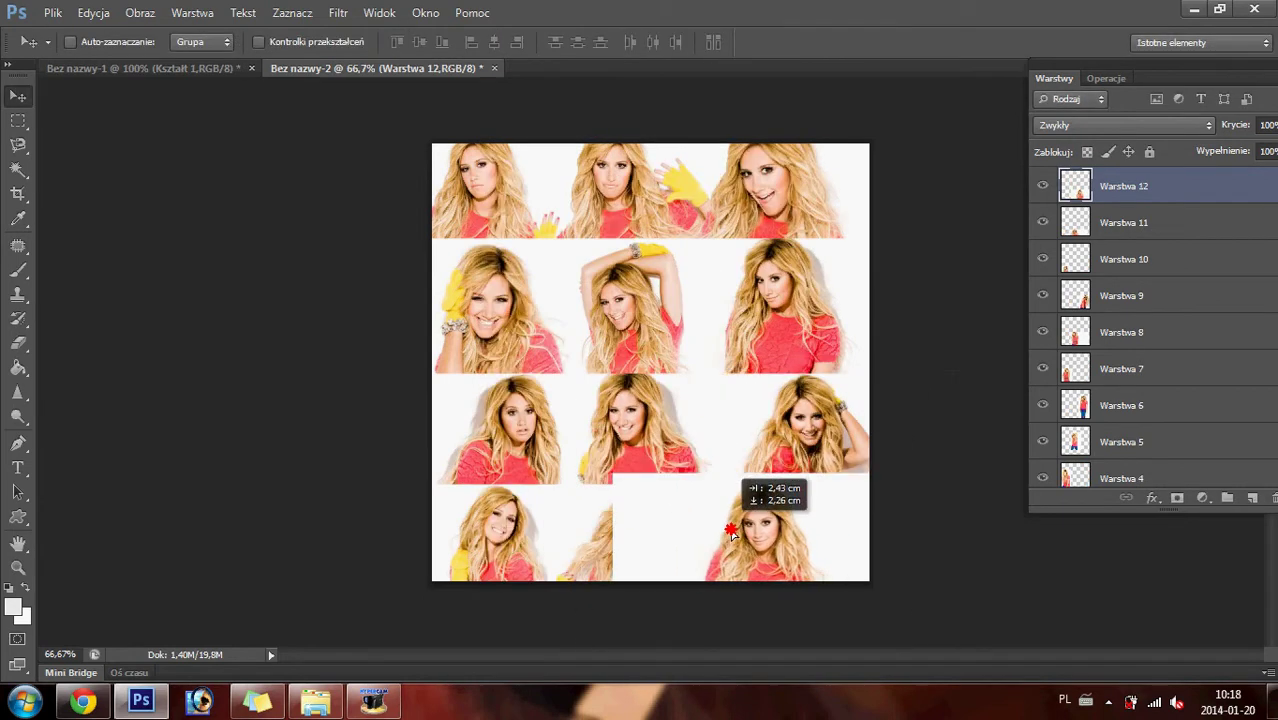
- Delete the strip overlapping the third row and nudge the bottom-right photo up two pixels
key("m")
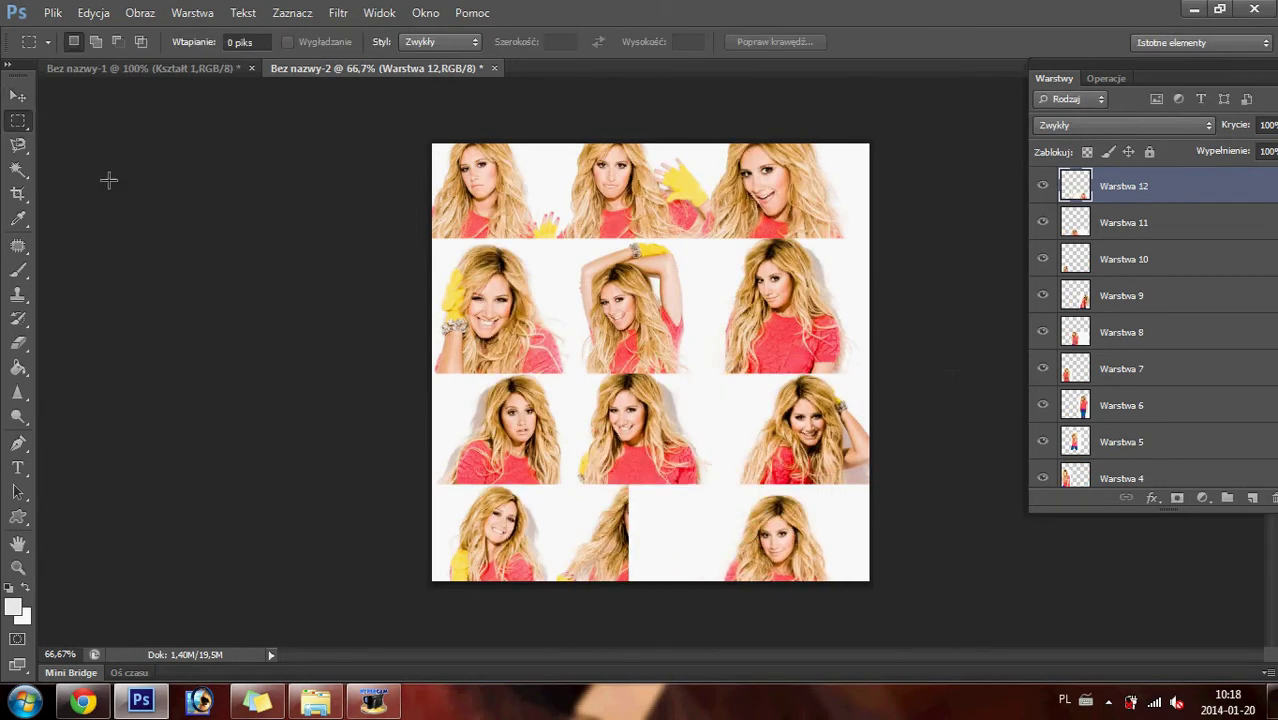
left_click_drag(604, 459, 873, 493)
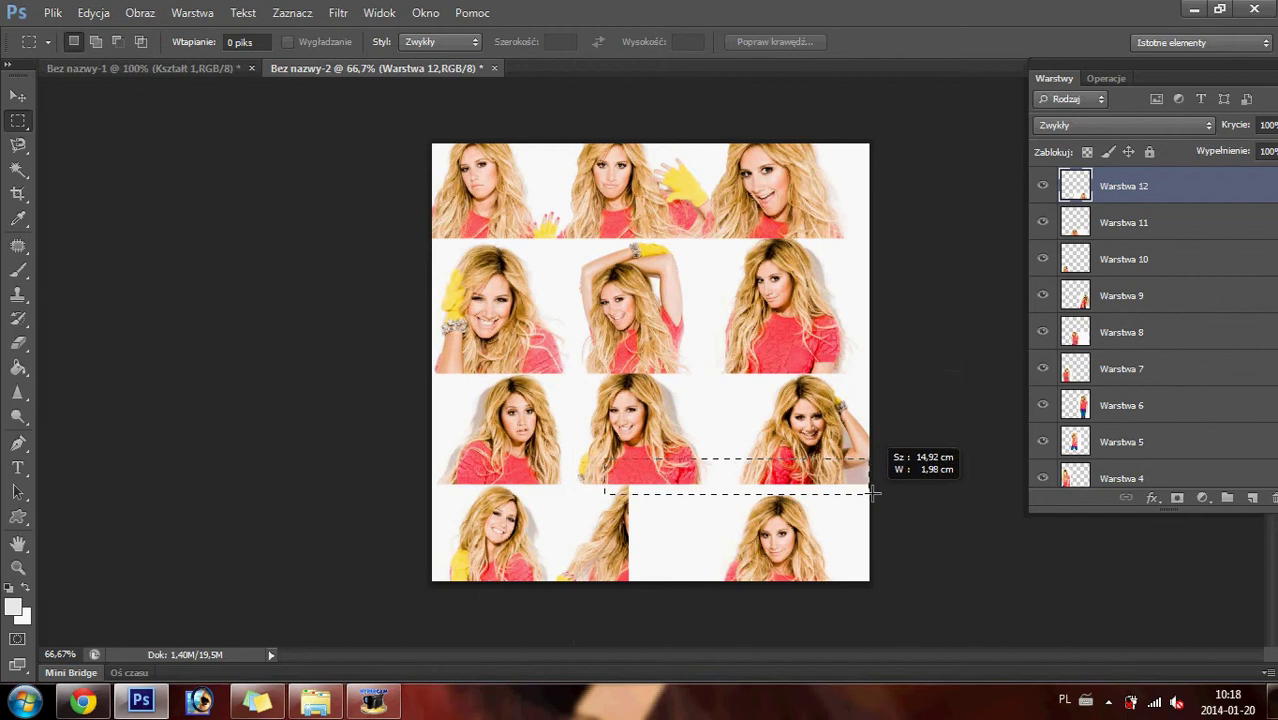
key("Delete")
key("ctrl+d")
left_click(16, 97)
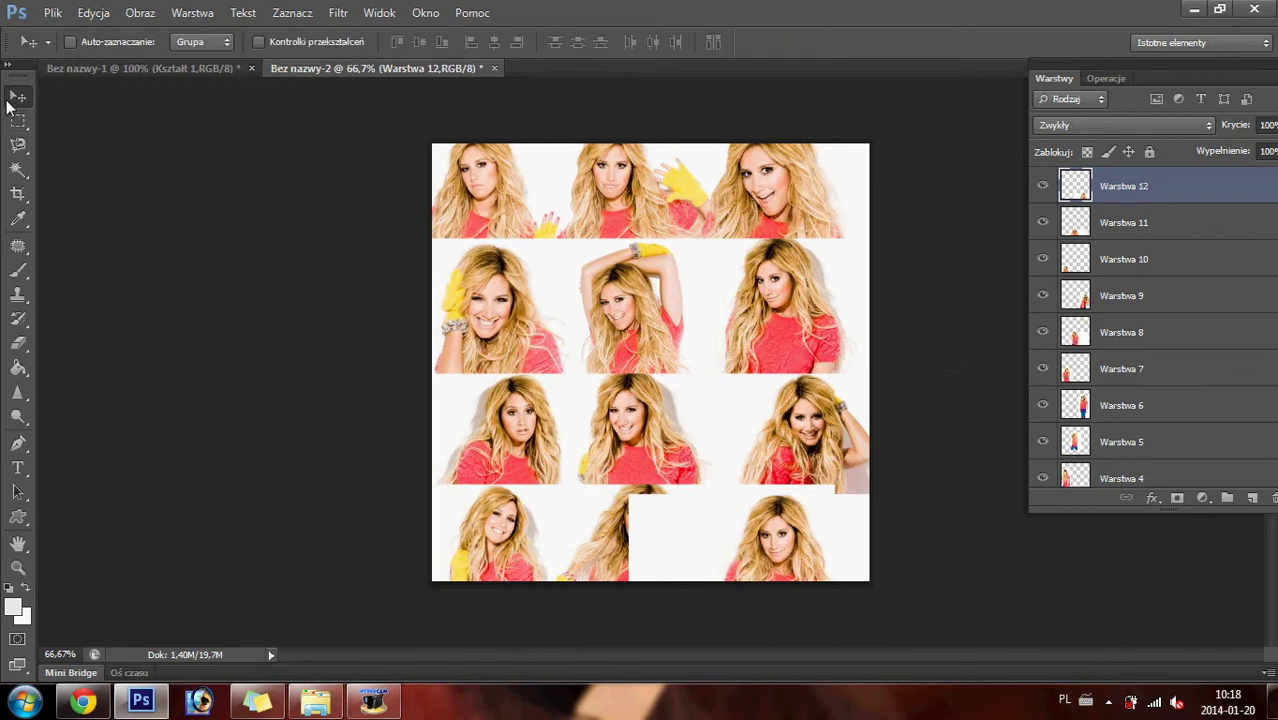
key("Up")
key("Up")
key("Up")
key("Up")
key("Up")
key("Up")
key("Up")
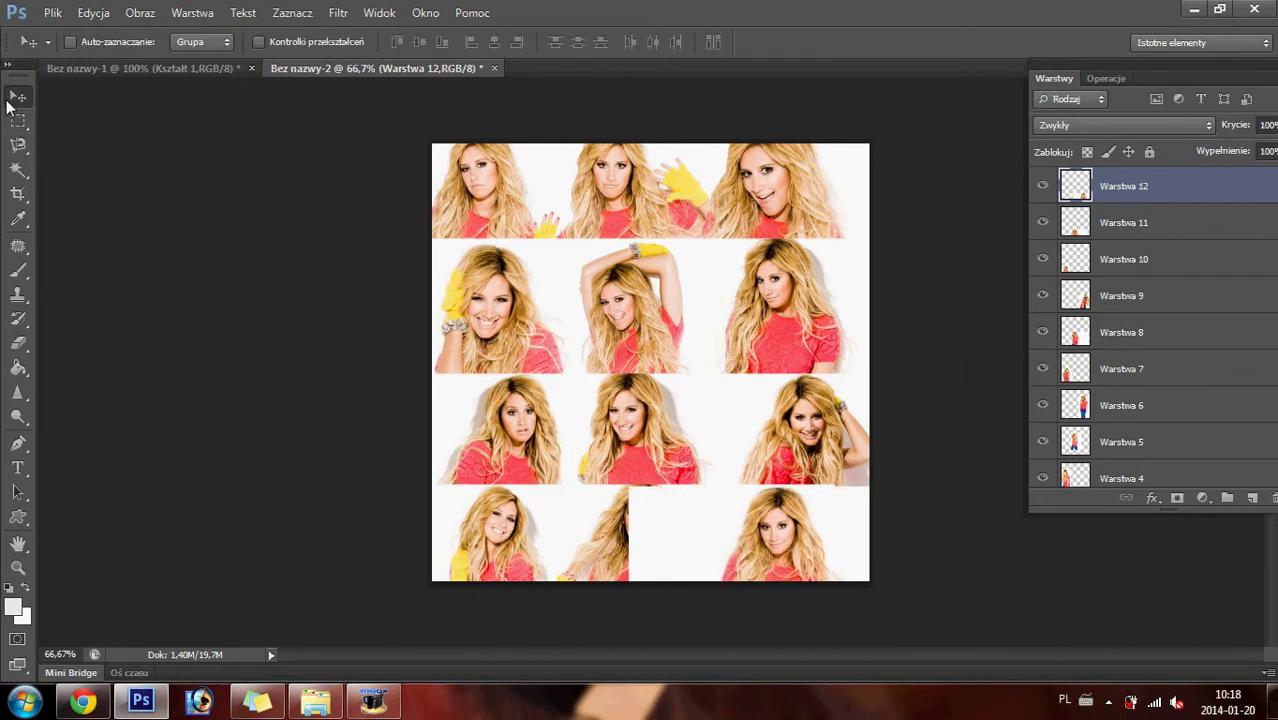
key("Up")
key("Up")
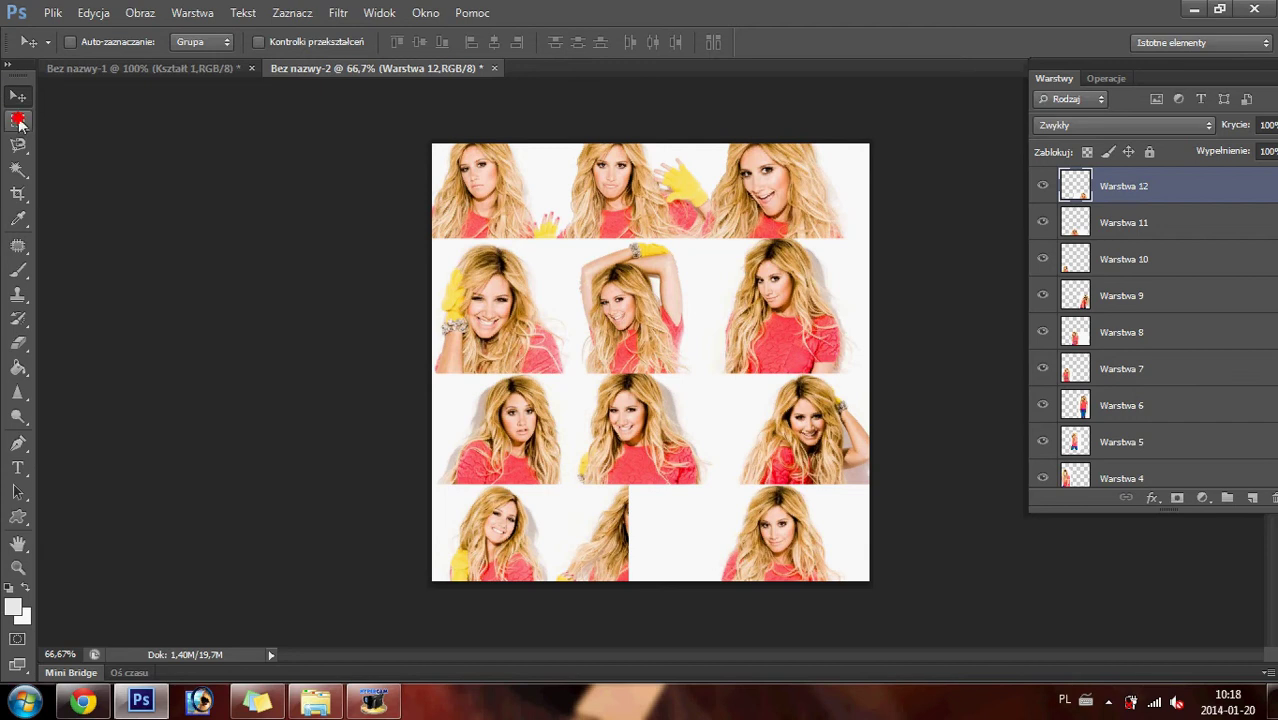
- Delete the white patch over the bottom-middle photo and nudge the bottom-right photo right
left_click(18, 120)
left_click_drag(553, 418, 705, 655)
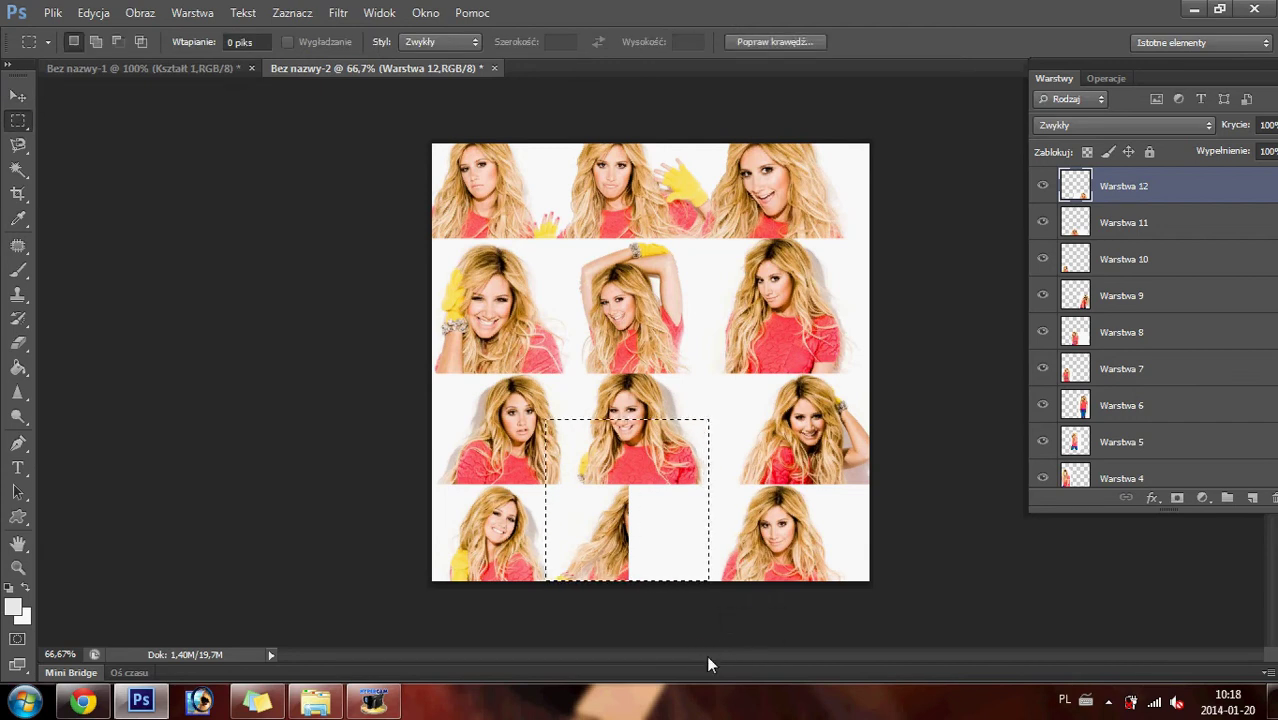
key("Delete")
key("ctrl+d")
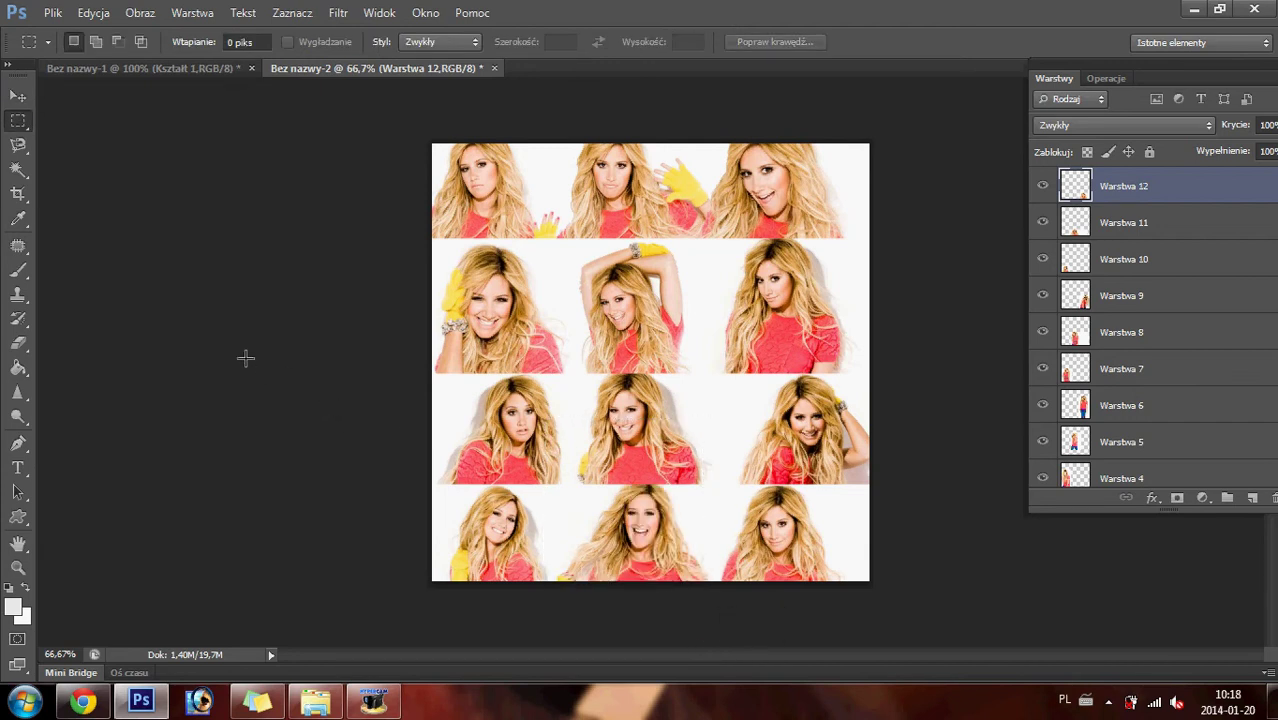
left_click(18, 97)
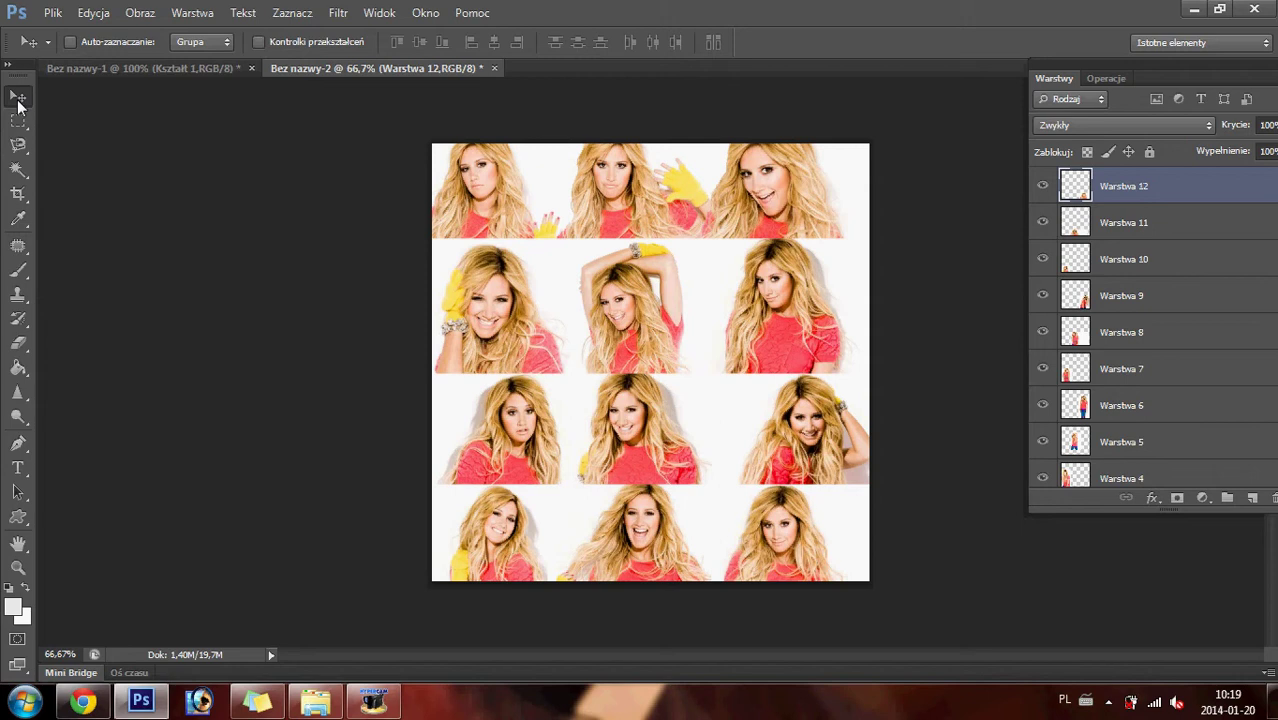
key("Right")
key("Right")
key("Right")
key("Right")
key("Right")
key("Right")
key("Right")
key("Right")
key("Right")
key("Right")
key("Right")
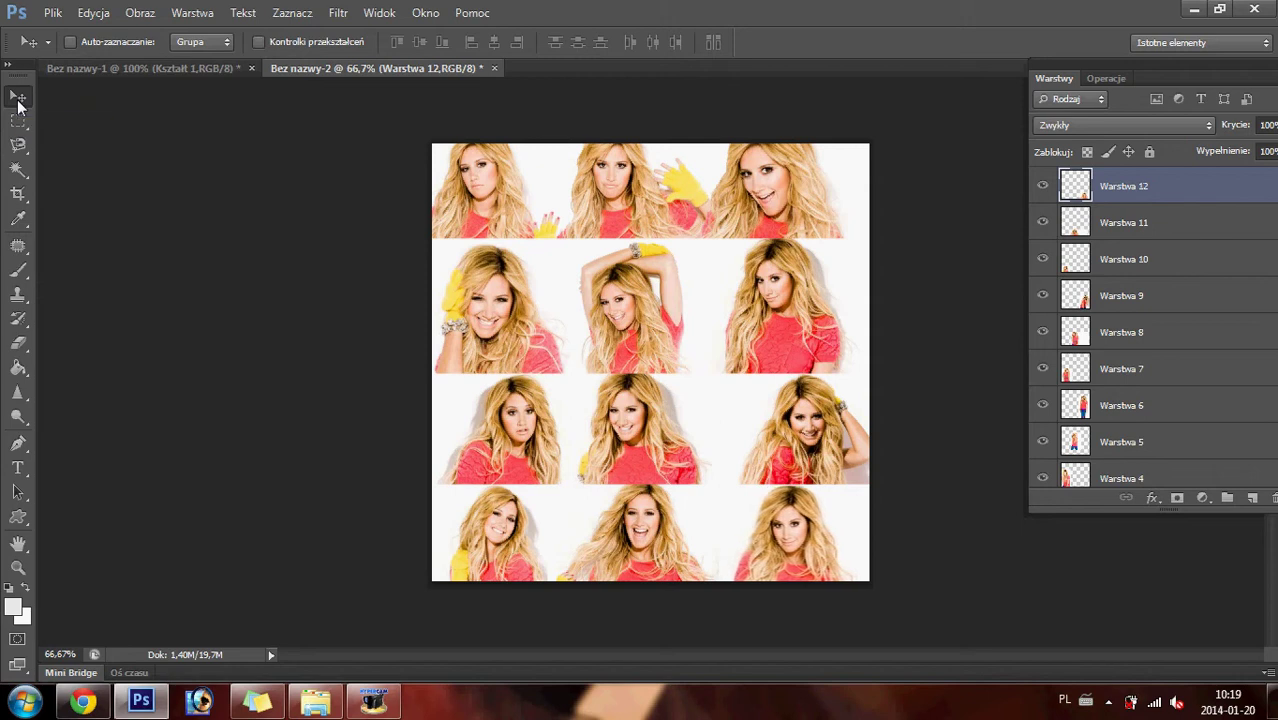
left_click(192, 12)
- Flatten and copy the collage, then load the heart selection on a new layer in Bez nazwy-1
left_click(303, 600)
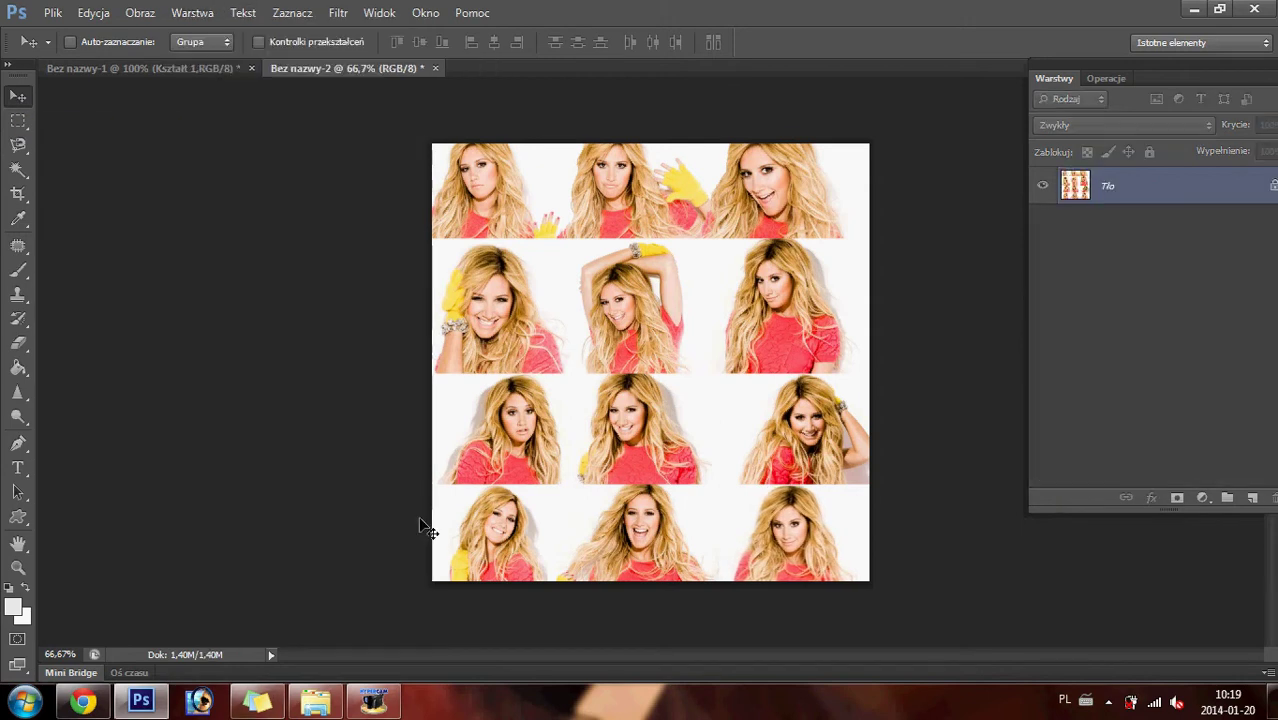
key("ctrl+a")
left_click(188, 70)
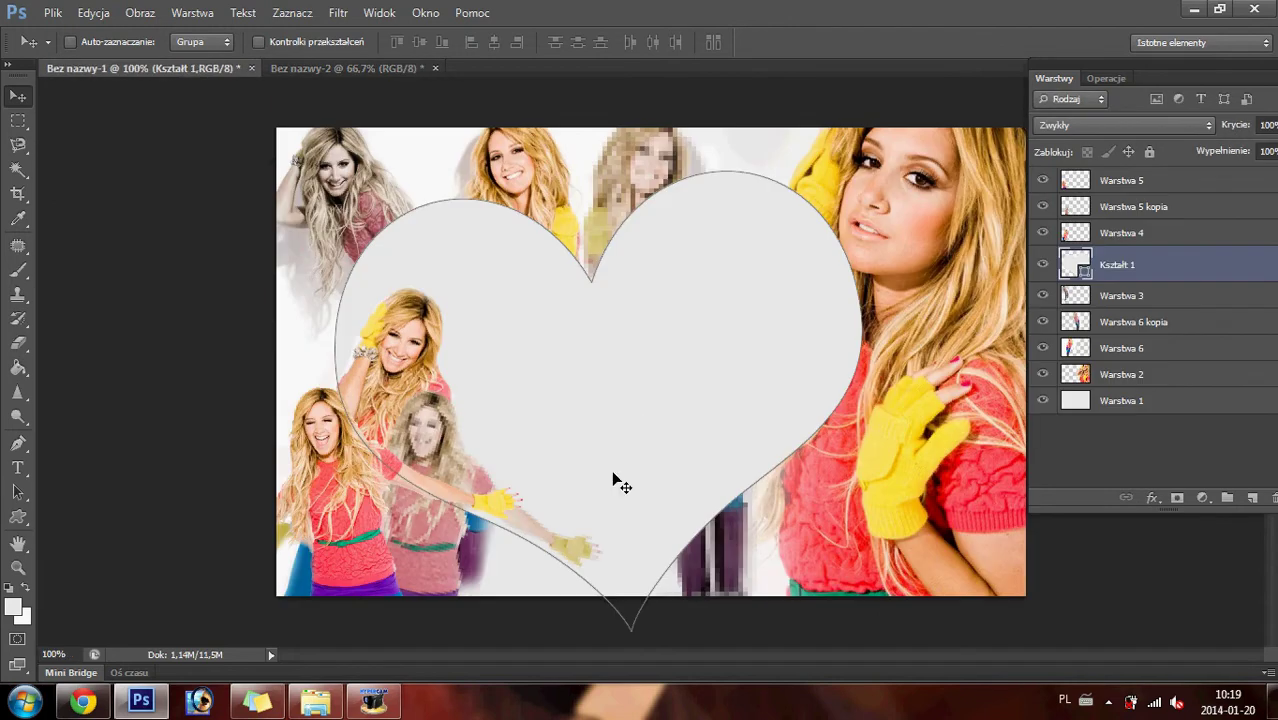
left_click(1075, 263, "ctrl")
left_click(192, 12)
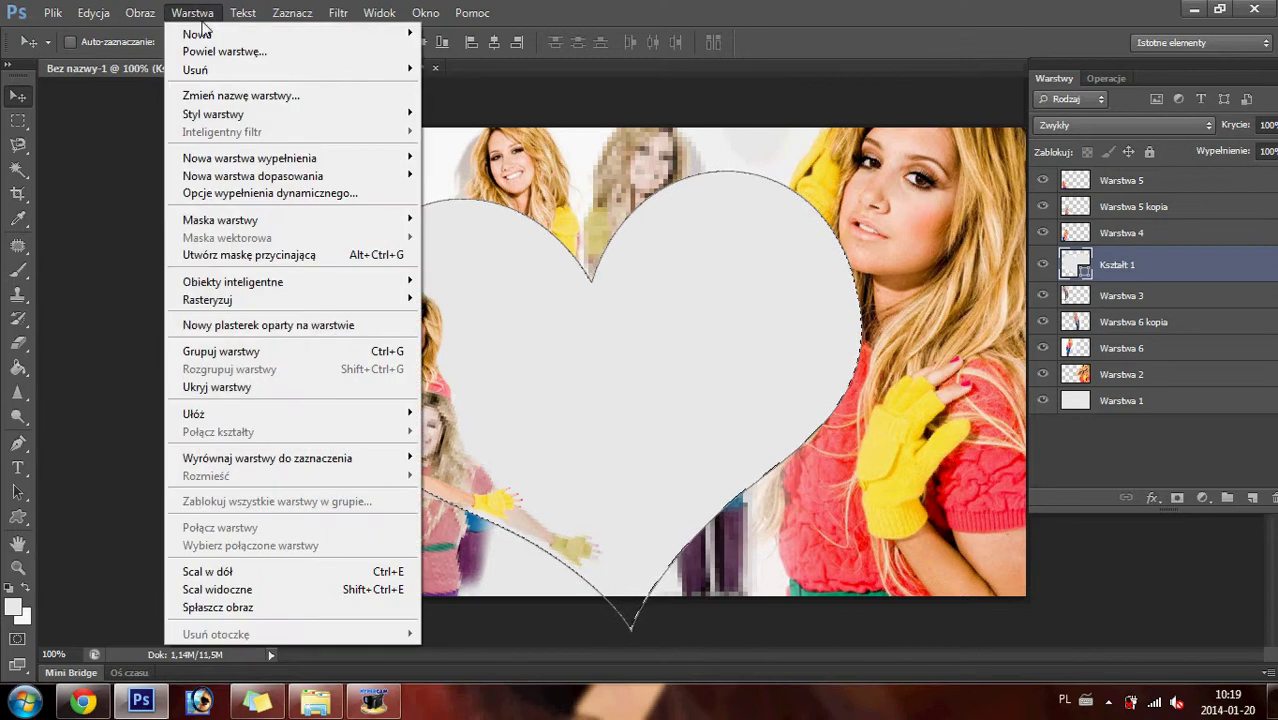
left_click(450, 34)
key("Return")
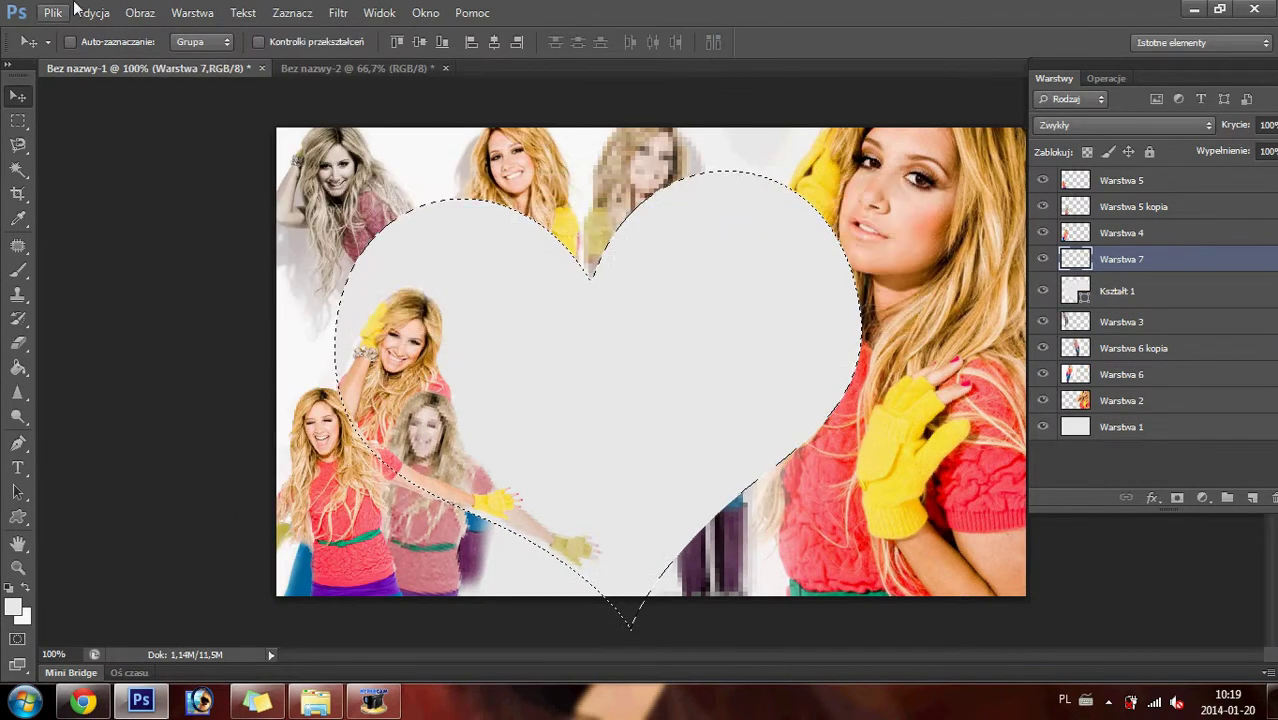
- Try pasting the collage into the heart, undo it, and return to the collage
left_click(92, 13)
mouse_move(176, 176)
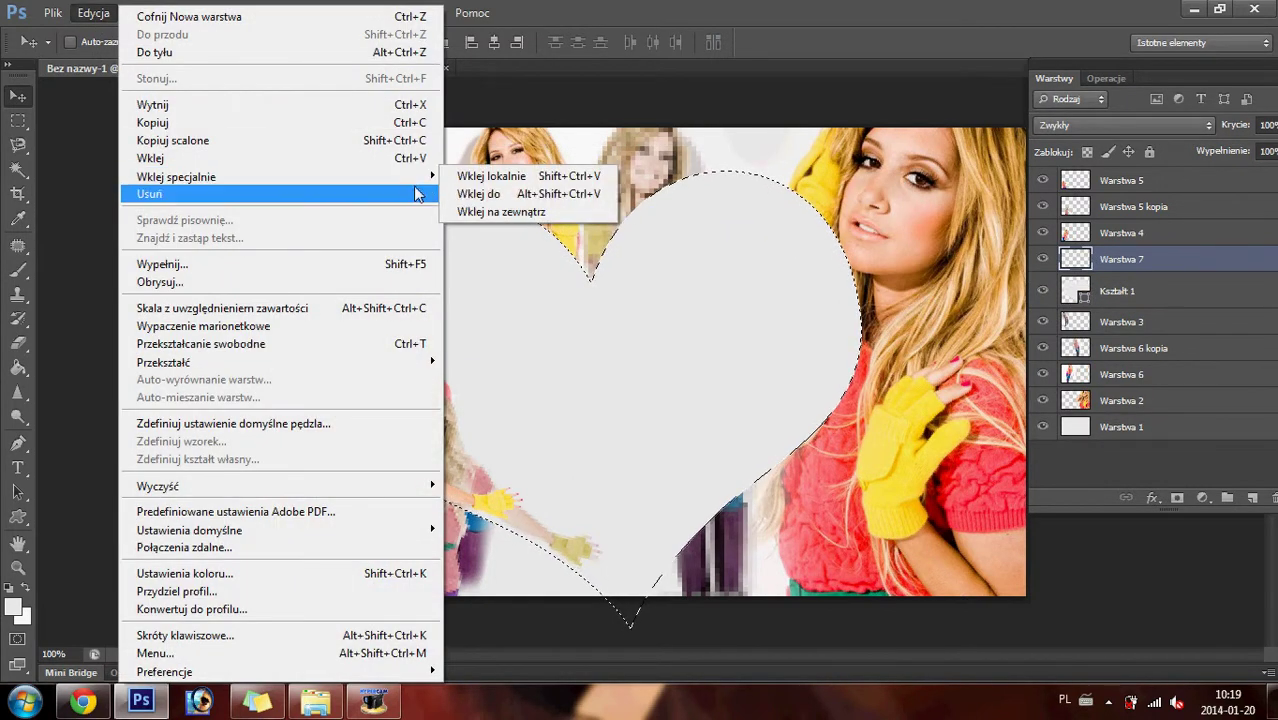
left_click(476, 194)
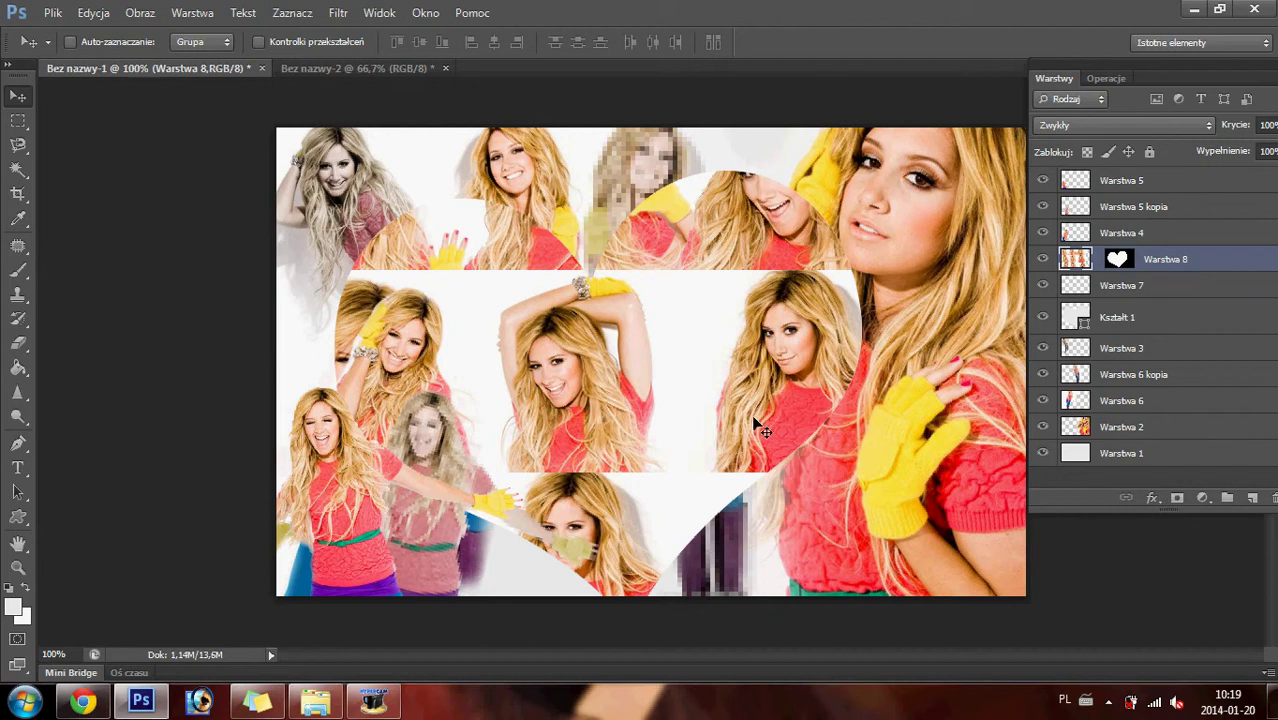
key("ctrl+z")
left_click(315, 64)
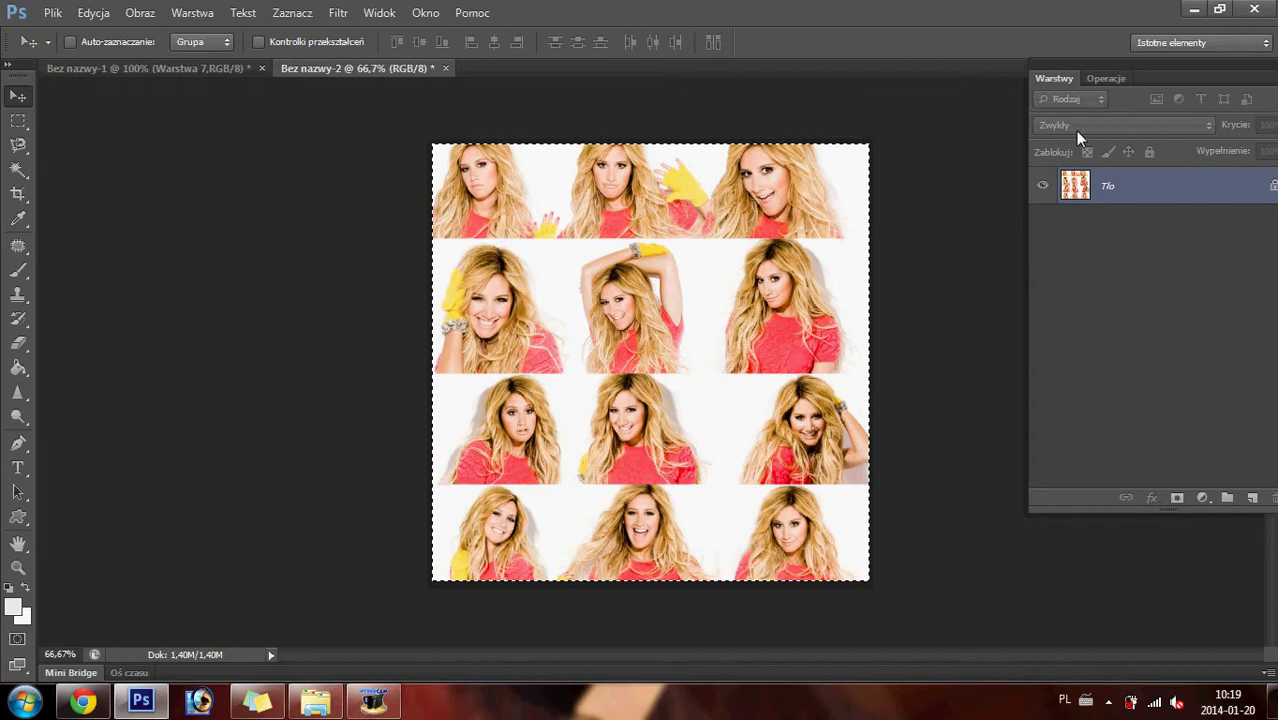
- Run the Color_14_by_Adel_Kaminski action on the collage
left_click(1105, 78)
scroll(1190, 400, "down", 5)
scroll(1190, 450, "down", 2)
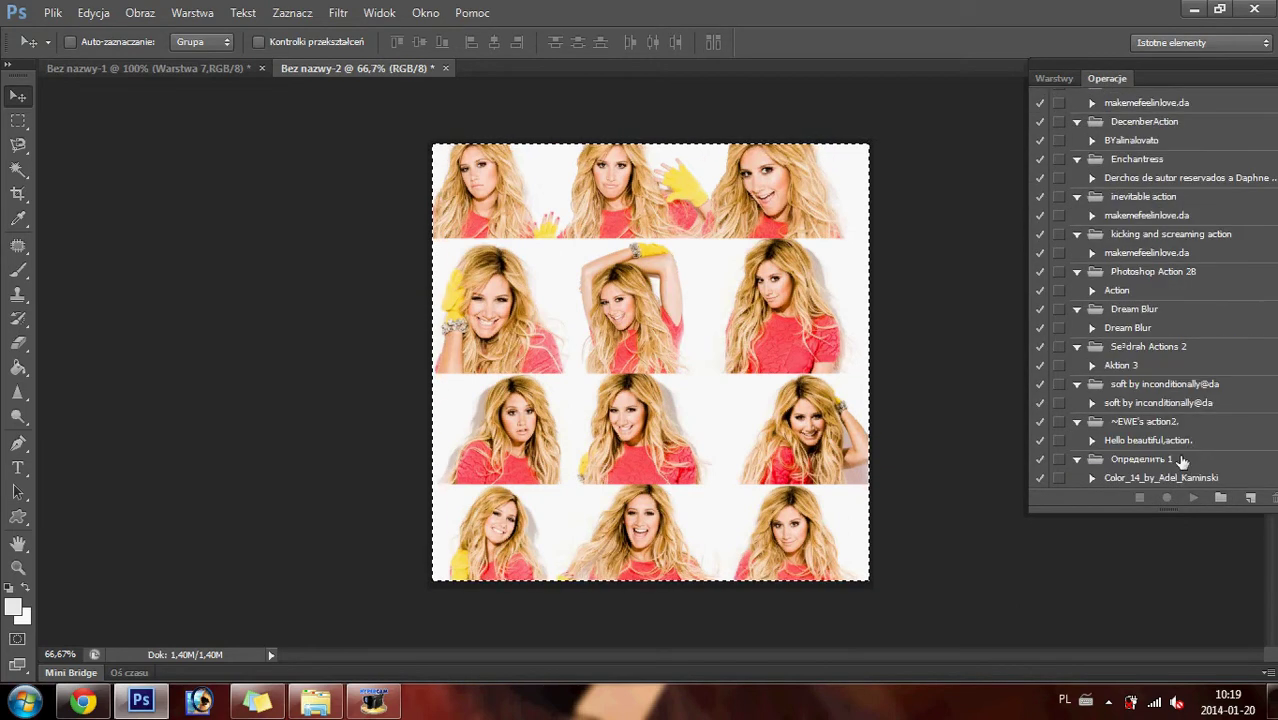
left_click(1176, 479)
left_click(1193, 497)
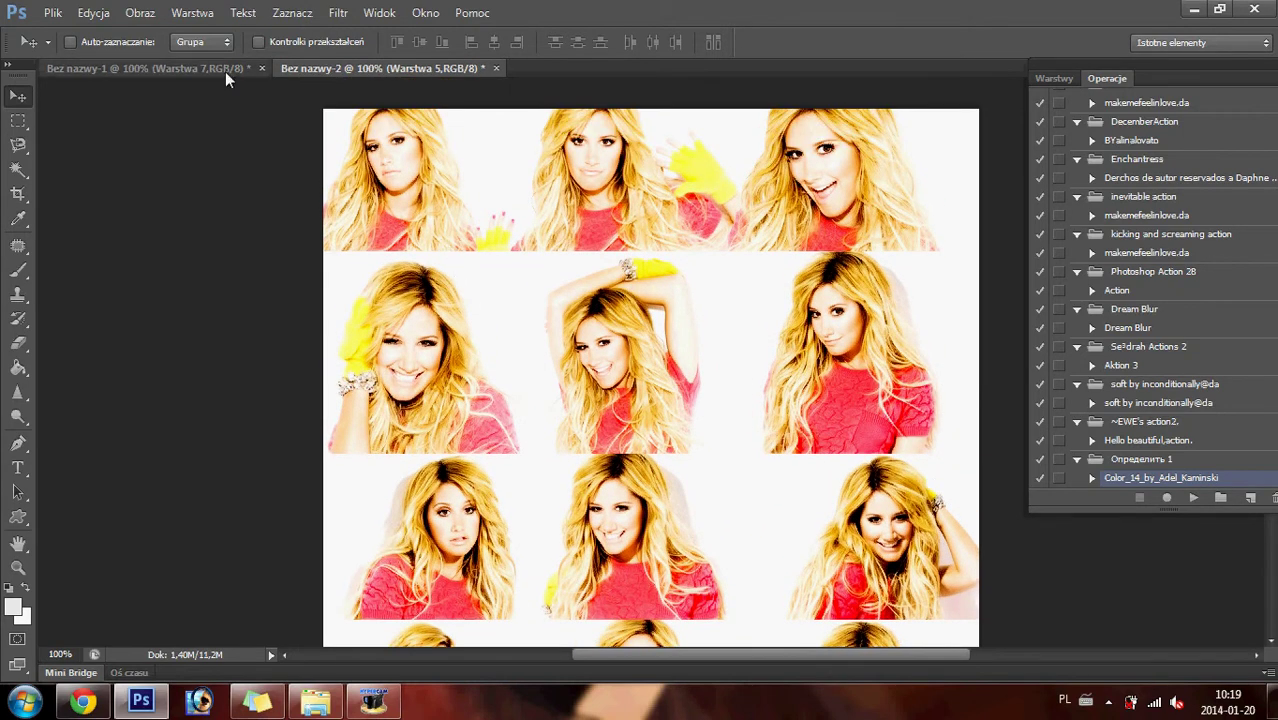
- Flatten the collage and apply the Hello beautiful,action. action for a brighter red
left_click(192, 12)
left_click(265, 609)
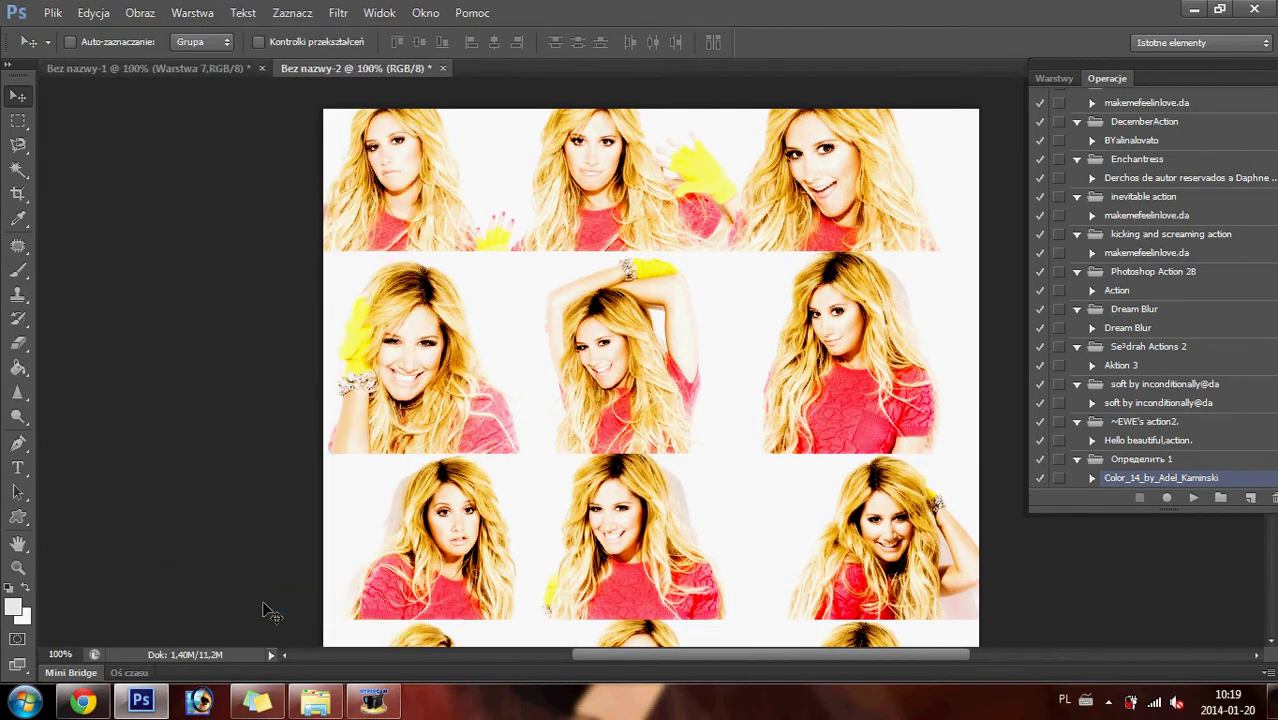
left_click(192, 12)
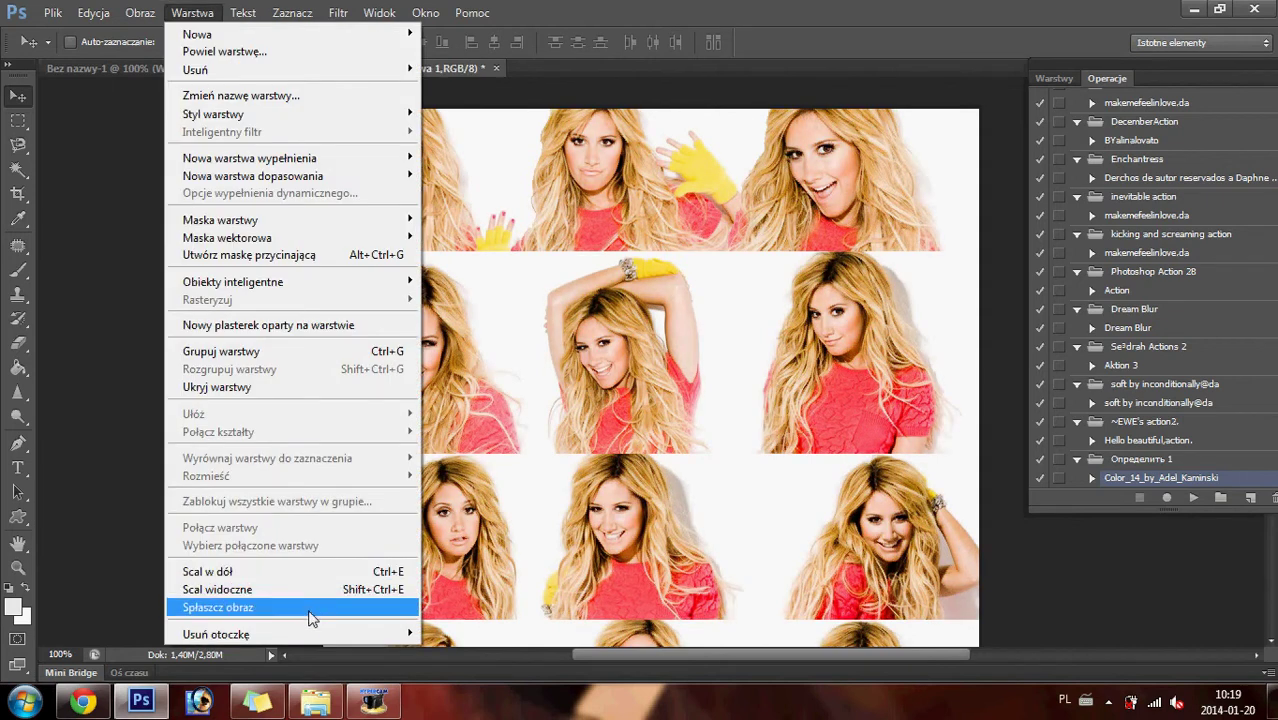
left_click(265, 607)
left_click(1176, 440)
left_click(1193, 497)
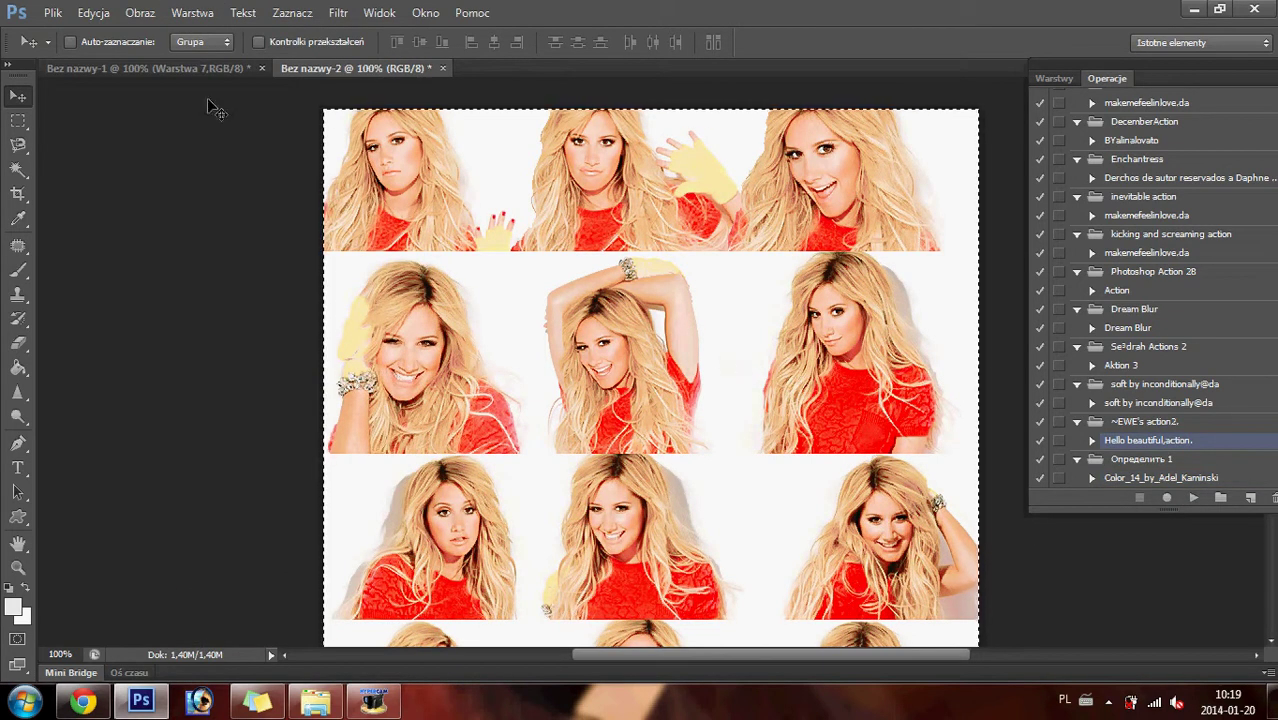
- Paste the recoloured collage into the heart selection and shrink it to about 80%
left_click(184, 67)
left_click(93, 12)
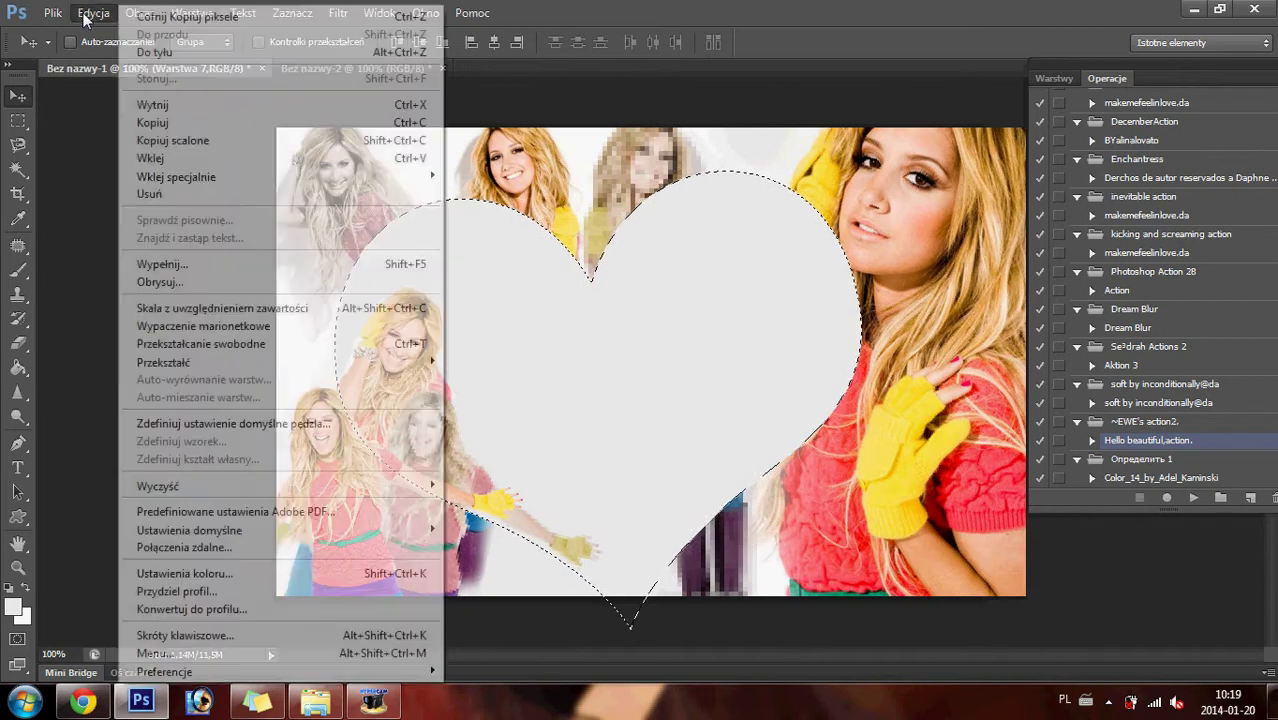
left_click(479, 193)
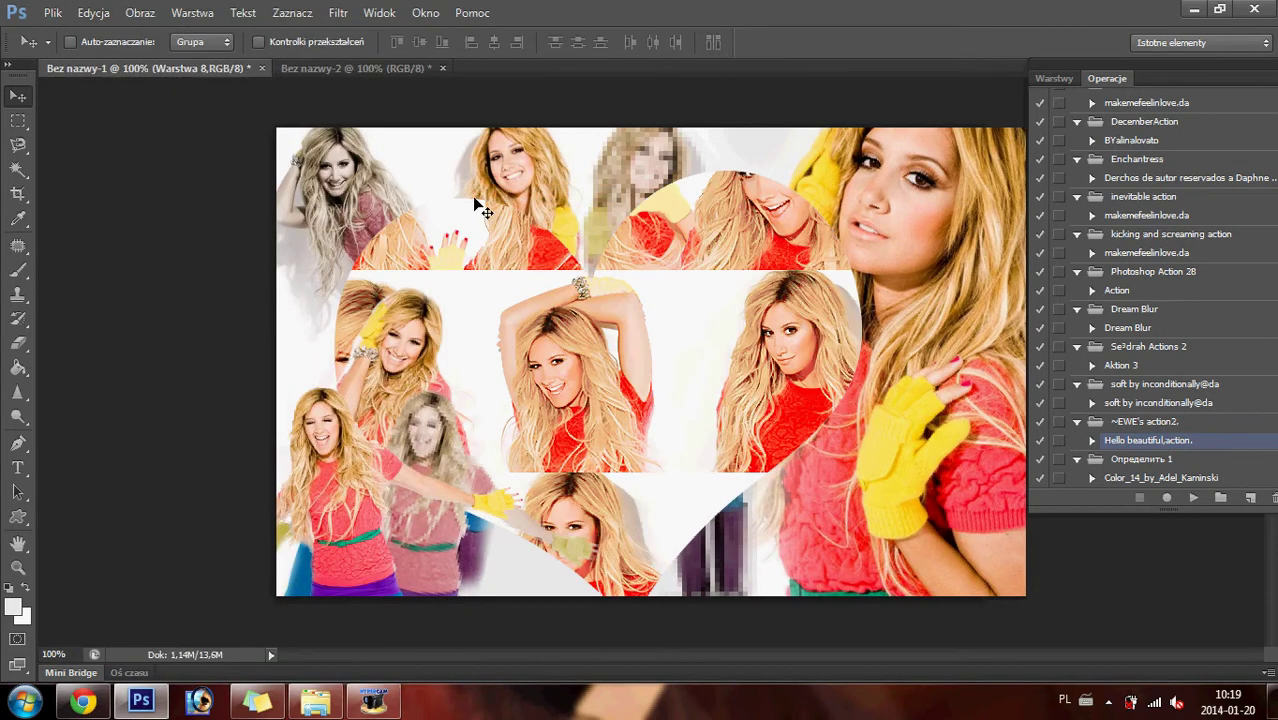
key("ctrl+t")
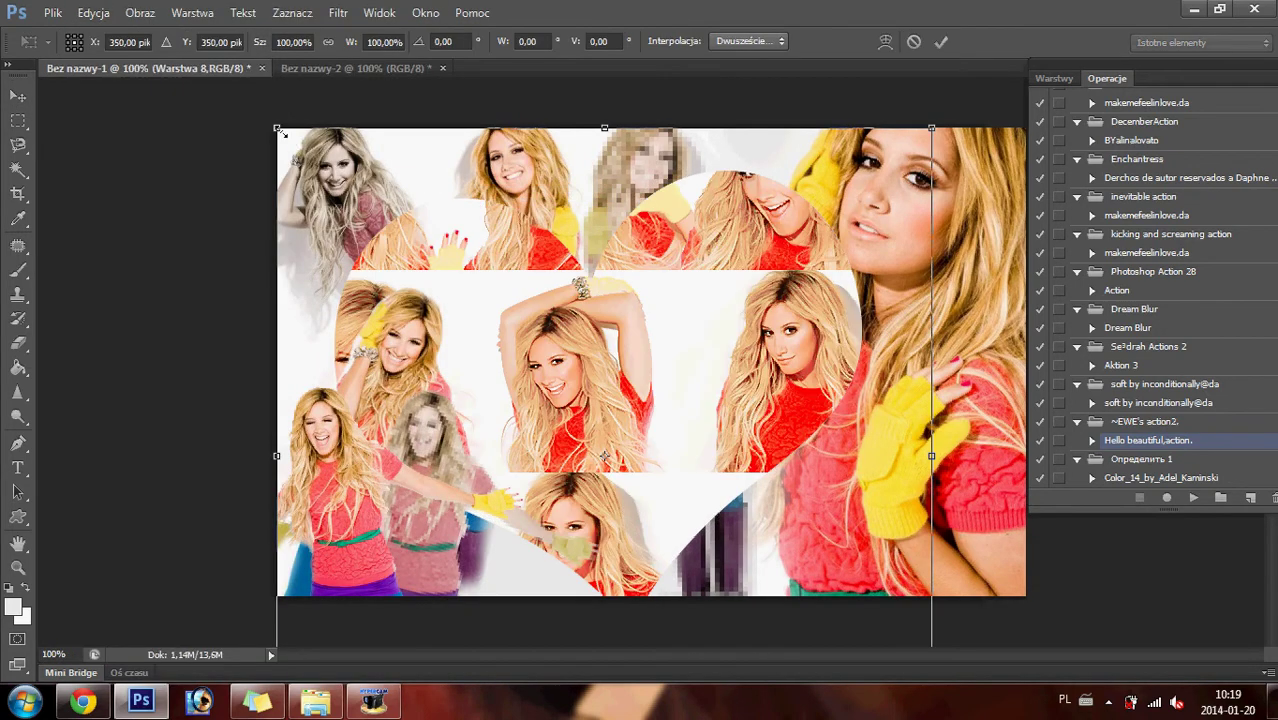
left_click_drag(274, 128, 335, 159)
left_click_drag(385, 285, 493, 258)
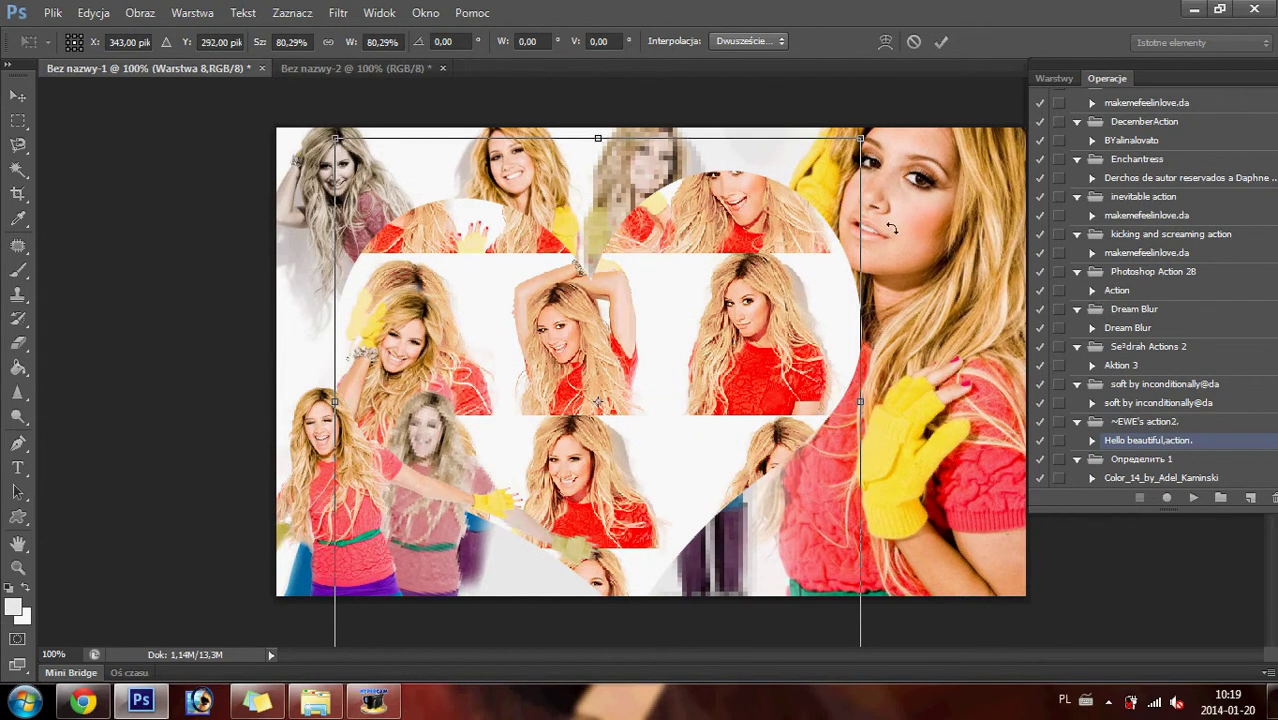
- Tilt the collage about 10°, scale it to about 50.5% and fit it over the heart's left side
left_click_drag(891, 229, 960, 275)
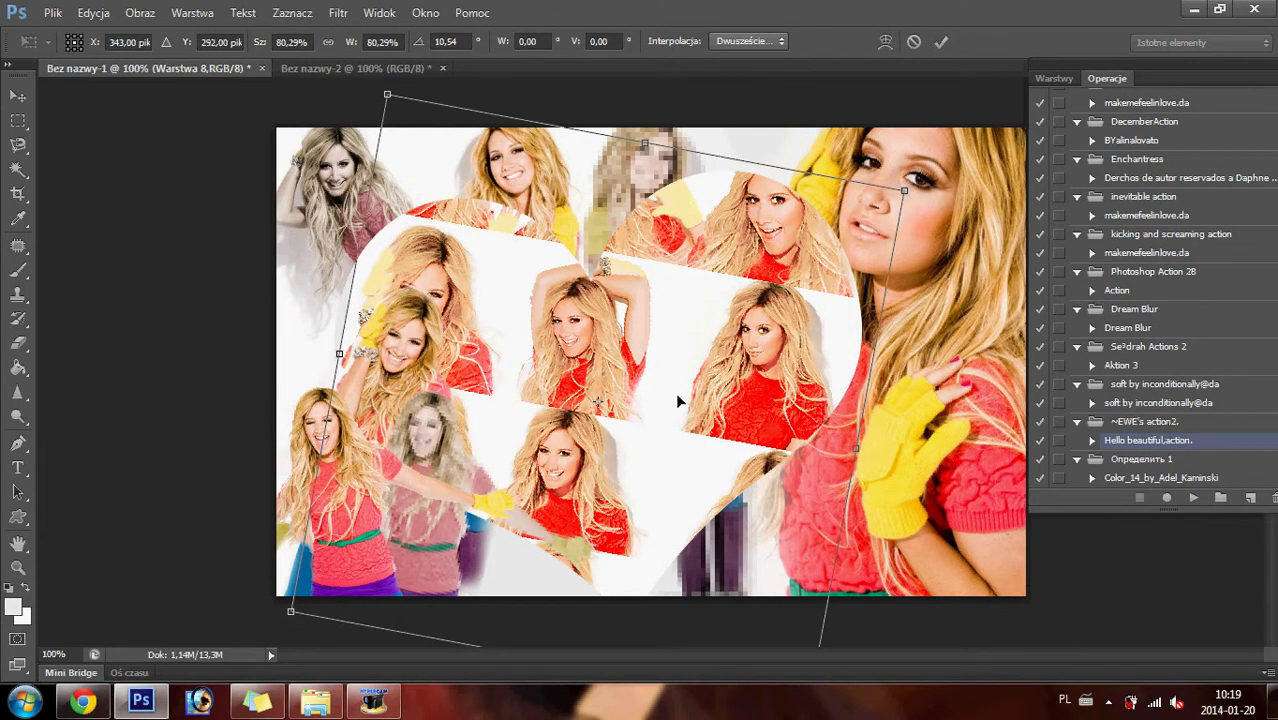
left_click_drag(672, 382, 673, 330)
left_click_drag(745, 425, 748, 408)
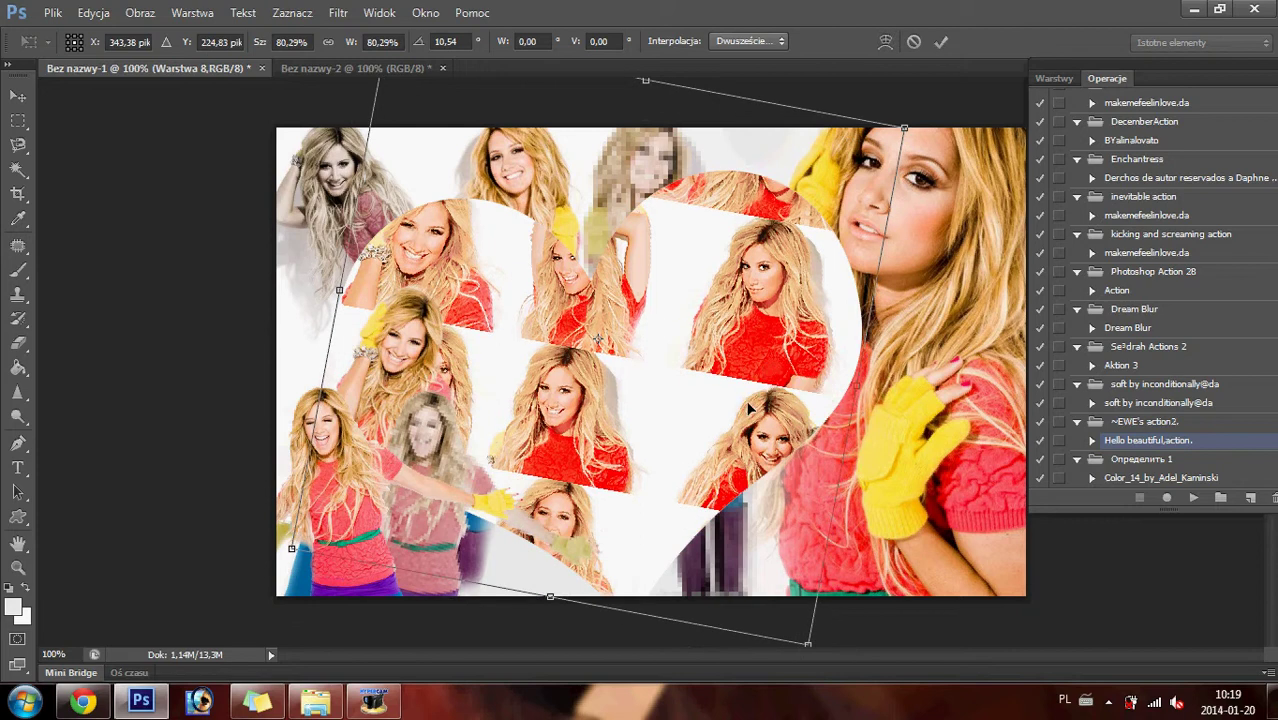
mouse_move(908, 129)
left_mouse_down()
mouse_move(765, 194)
mouse_move(675, 277)
left_mouse_up()
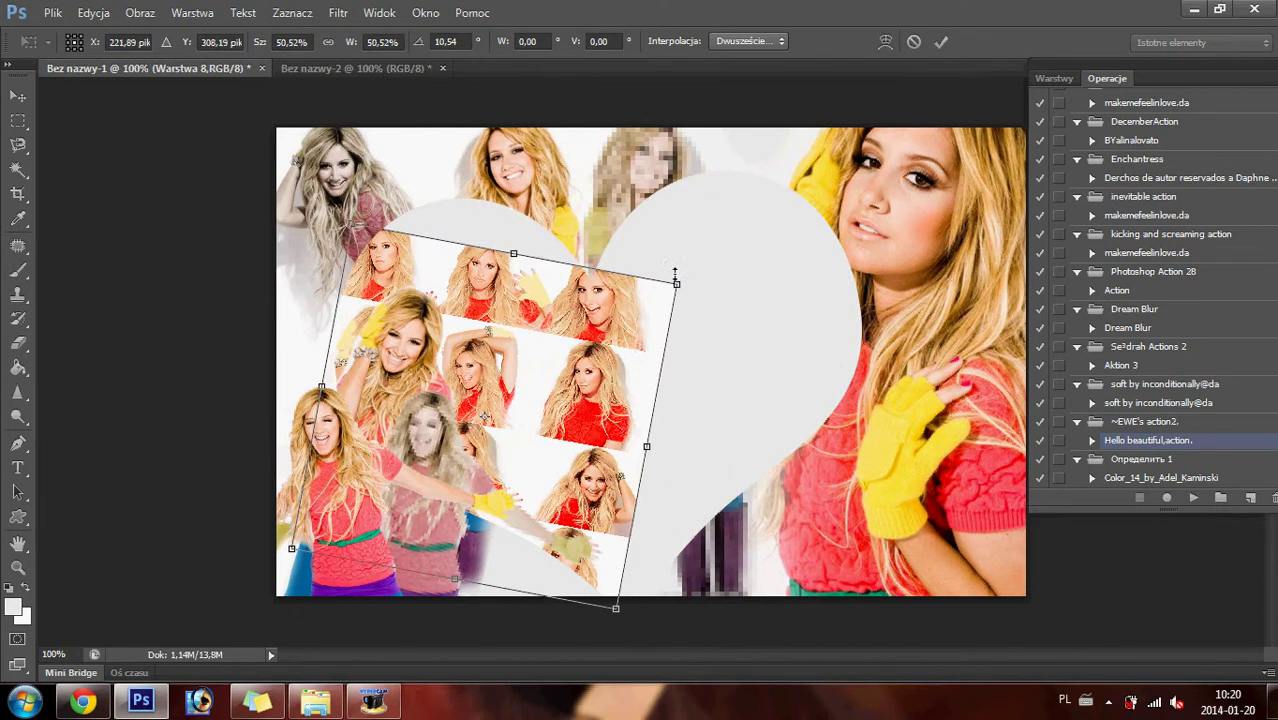
mouse_move(587, 318)
left_mouse_down()
mouse_move(620, 285)
mouse_move(589, 262)
left_mouse_up()
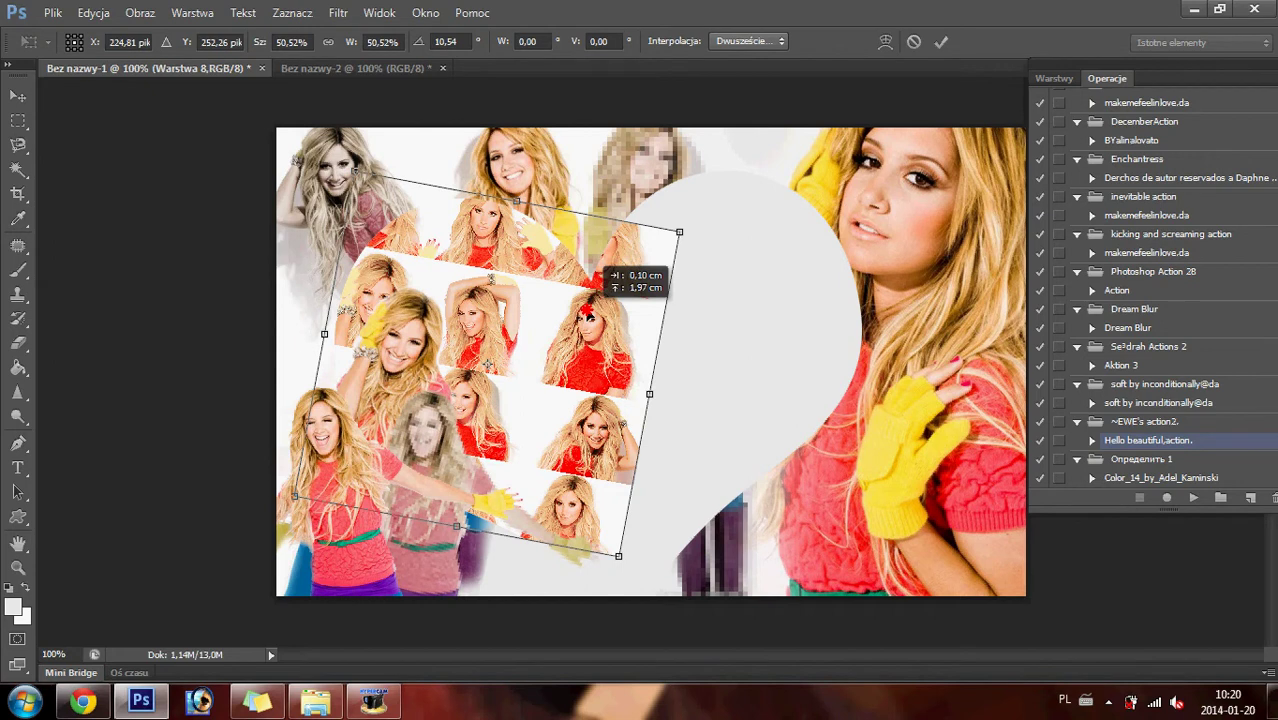
mouse_move(598, 268)
left_mouse_down()
mouse_move(555, 262)
mouse_move(602, 262)
left_mouse_up()
key("Return")
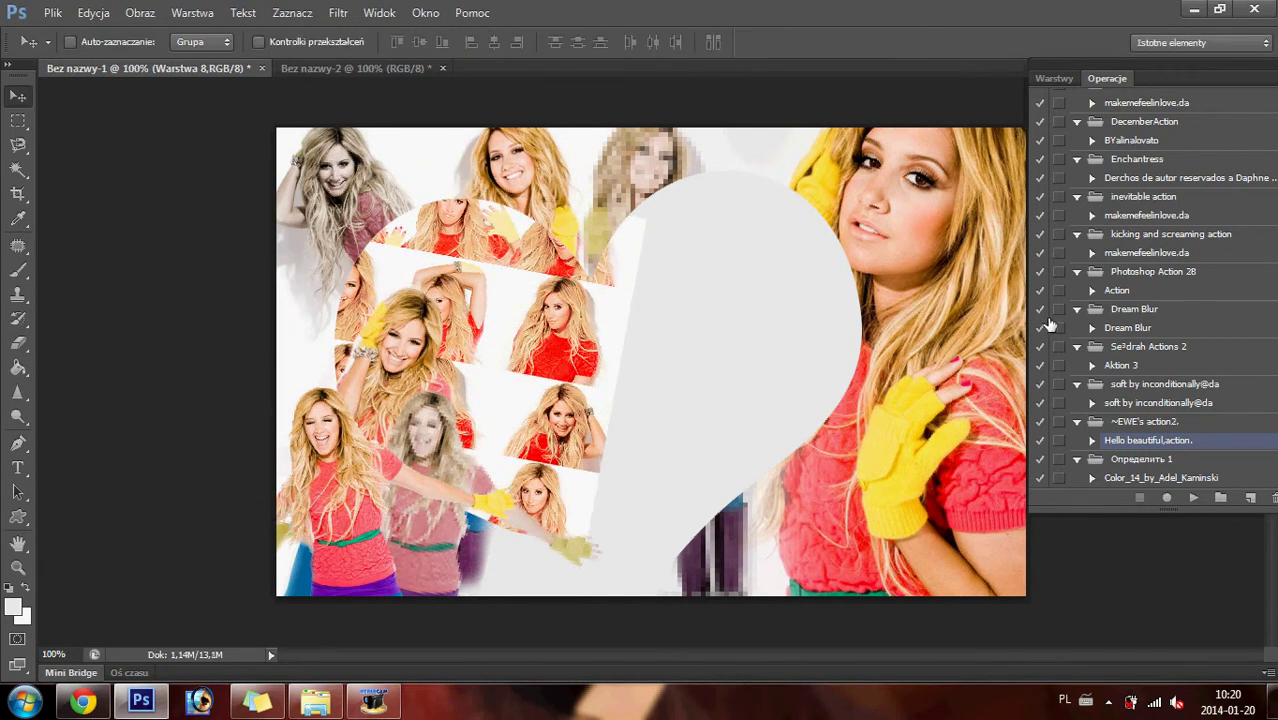
- Load the Kształt 1 heart as a selection and paste another collage copy into it on Warstwa 7
left_click(1053, 79)
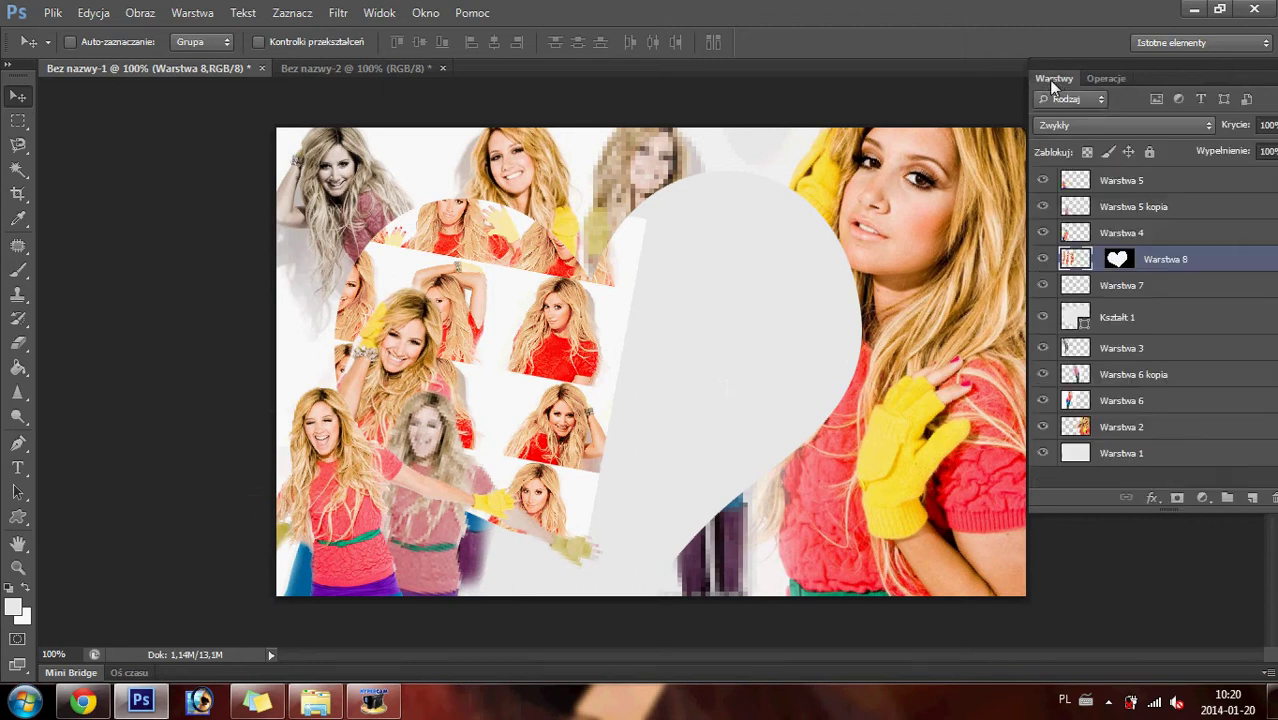
left_click(1100, 320, "ctrl")
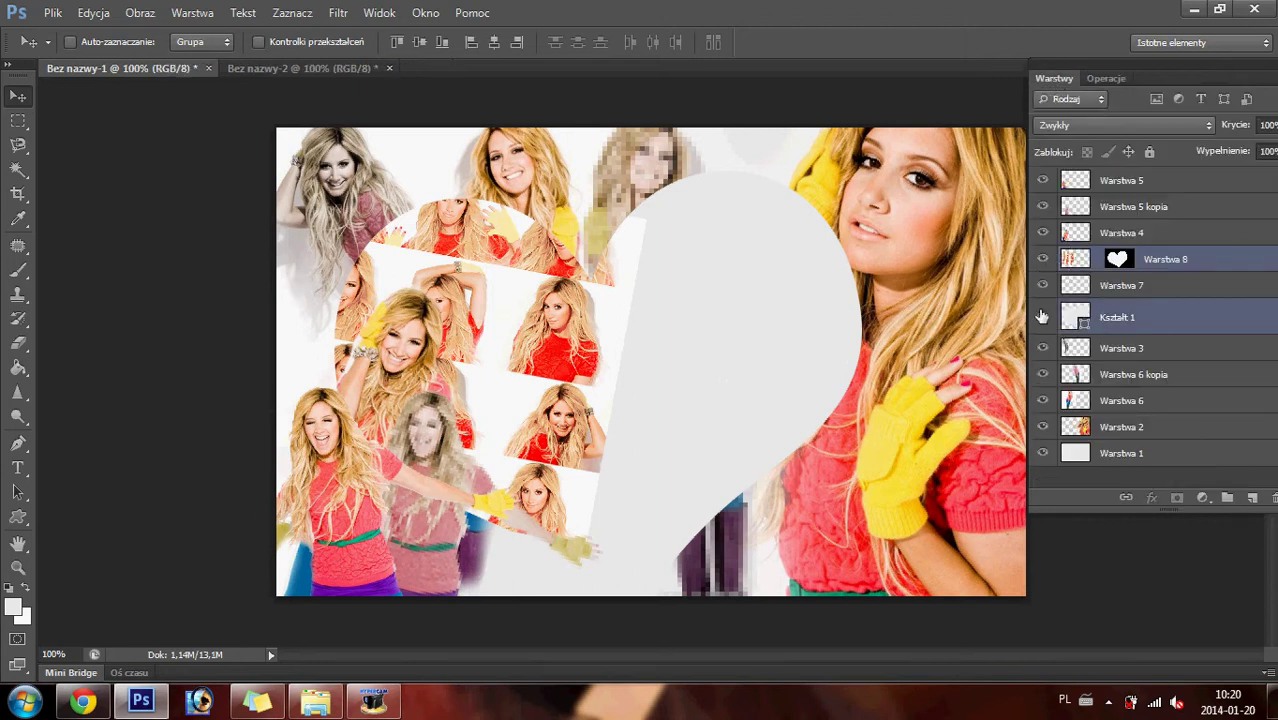
left_click(1074, 318, "ctrl")
left_click(1110, 286)
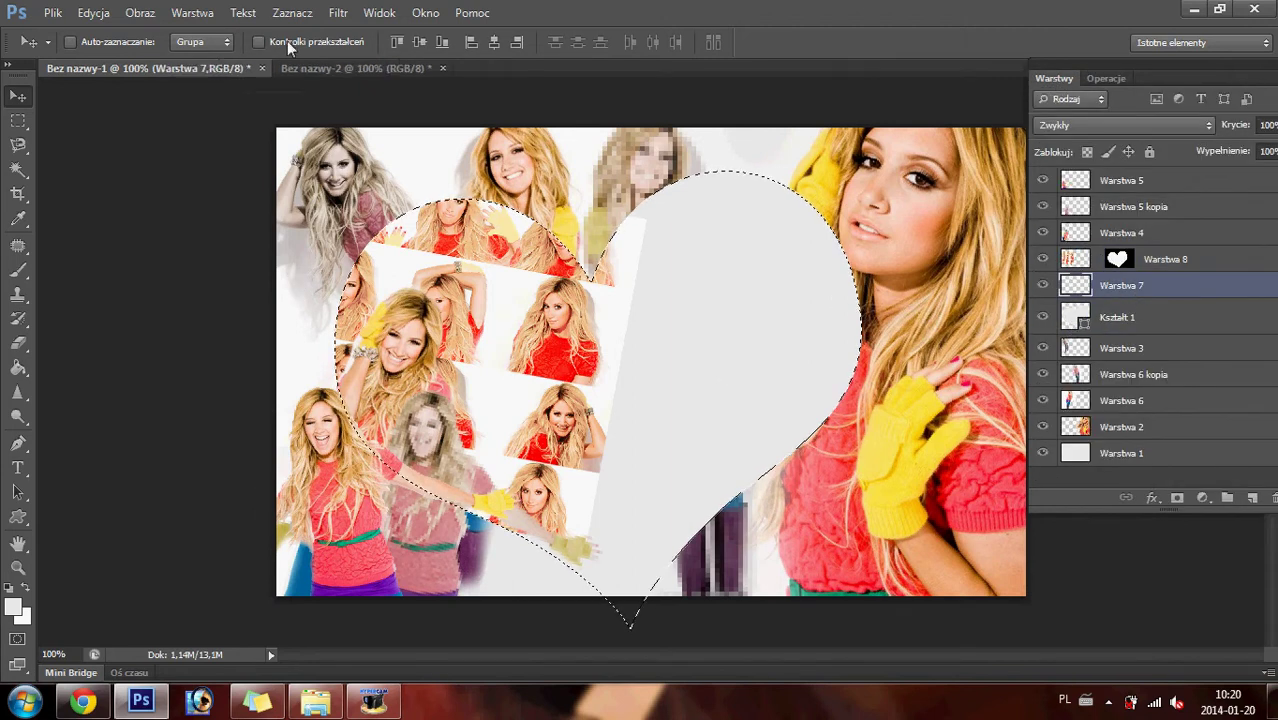
left_click(93, 13)
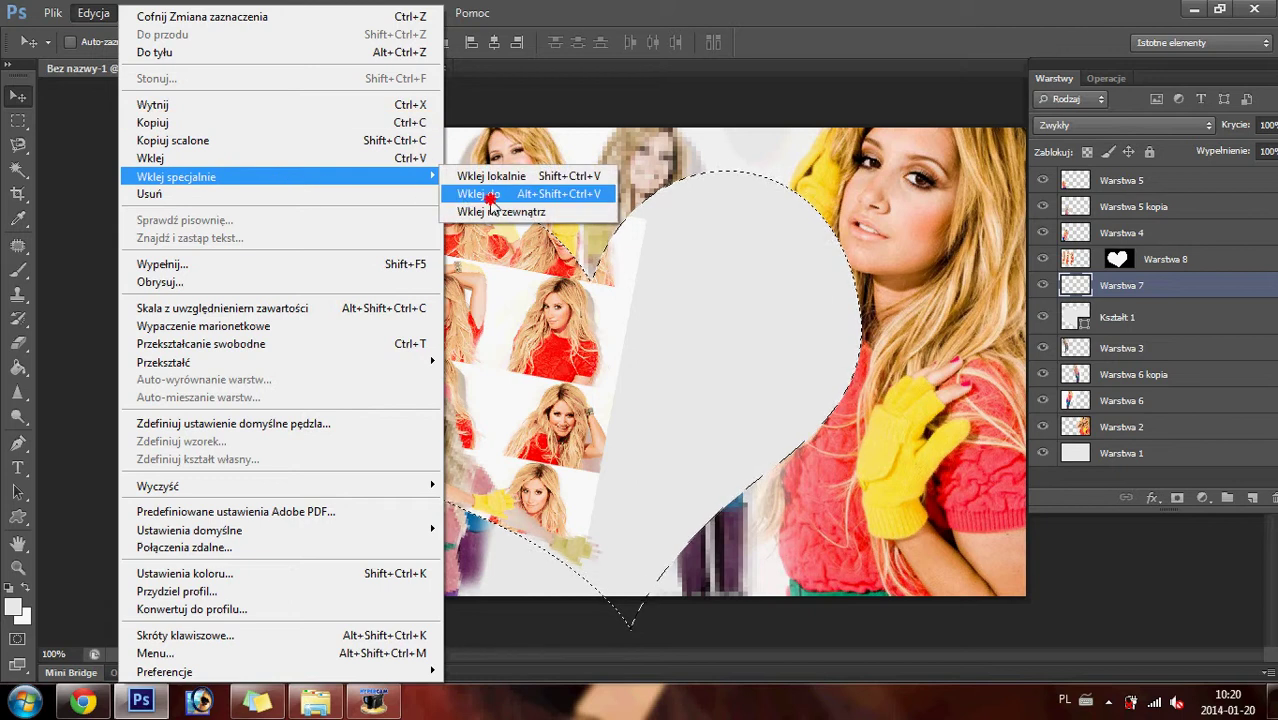
left_click(487, 199)
- Shrink, tilt and move the second copy into the heart, then nudge it up and left
key("ctrl+t")
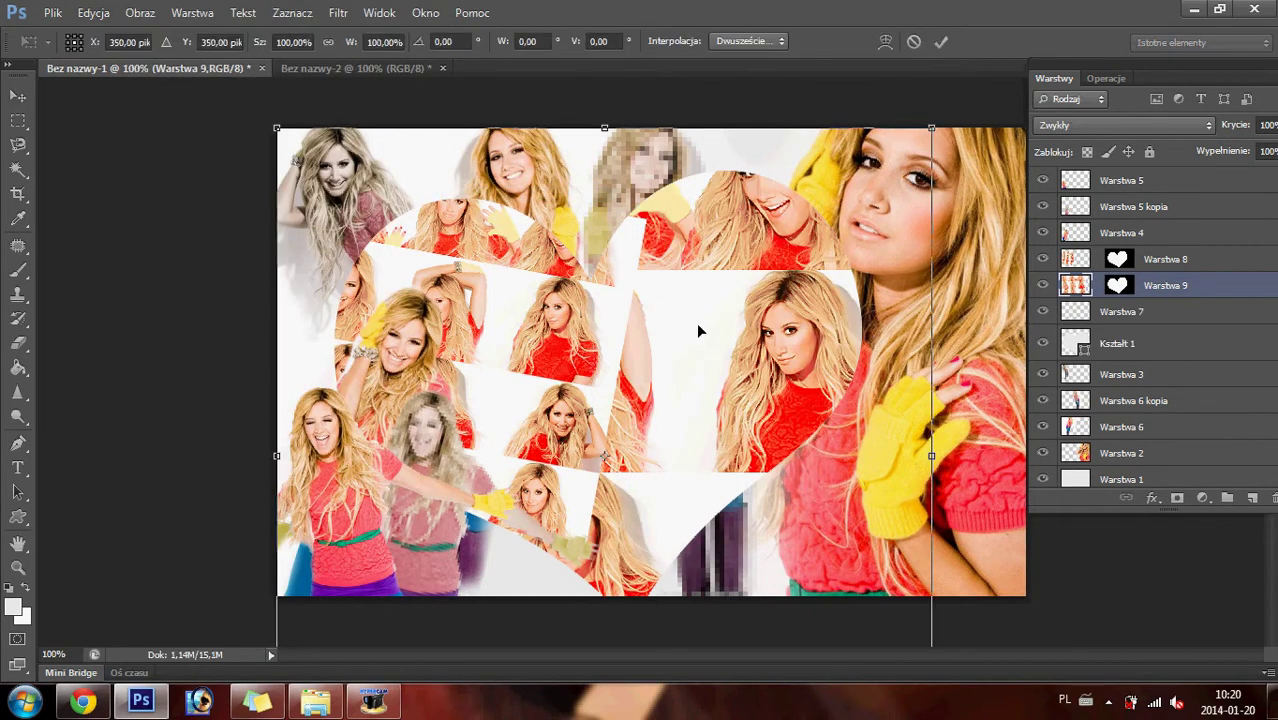
mouse_move(933, 127)
left_mouse_down()
mouse_move(772, 283)
mouse_move(856, 442)
left_mouse_up()
mouse_move(676, 340)
left_mouse_down()
mouse_move(741, 368)
mouse_move(846, 330)
left_mouse_up()
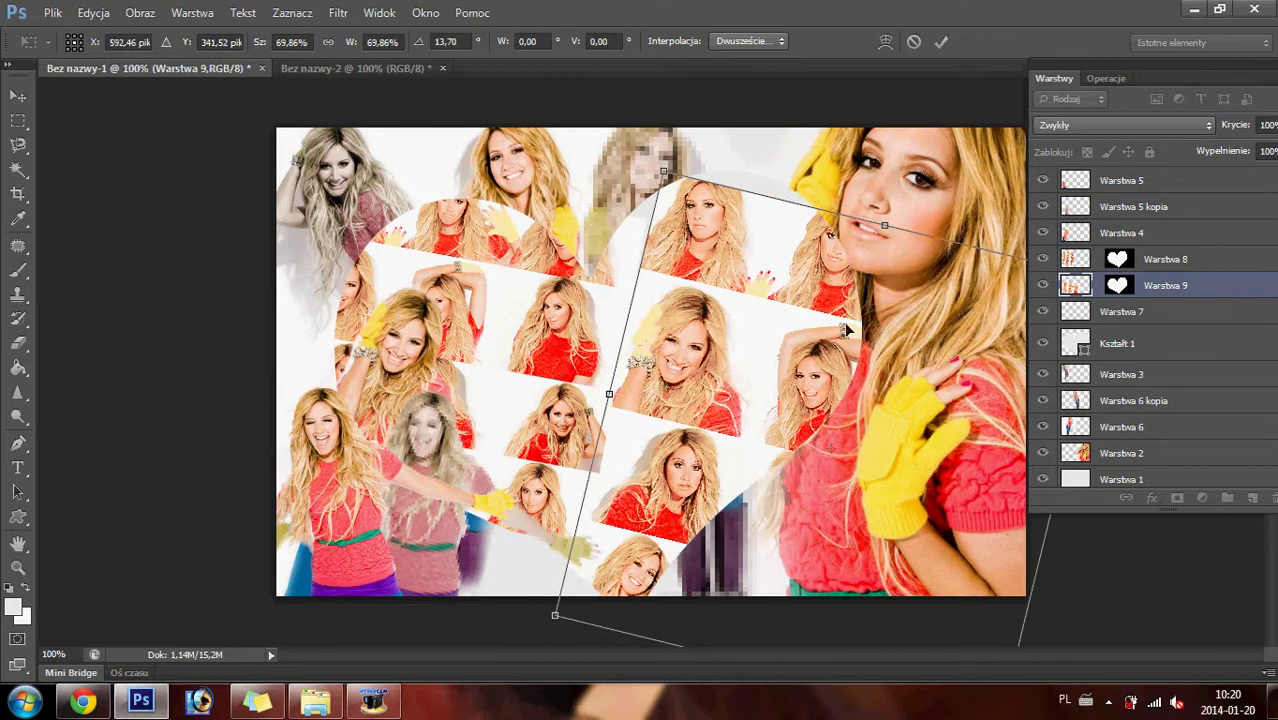
mouse_move(566, 224)
left_mouse_down()
mouse_move(522, 240)
mouse_move(545, 230)
left_mouse_up()
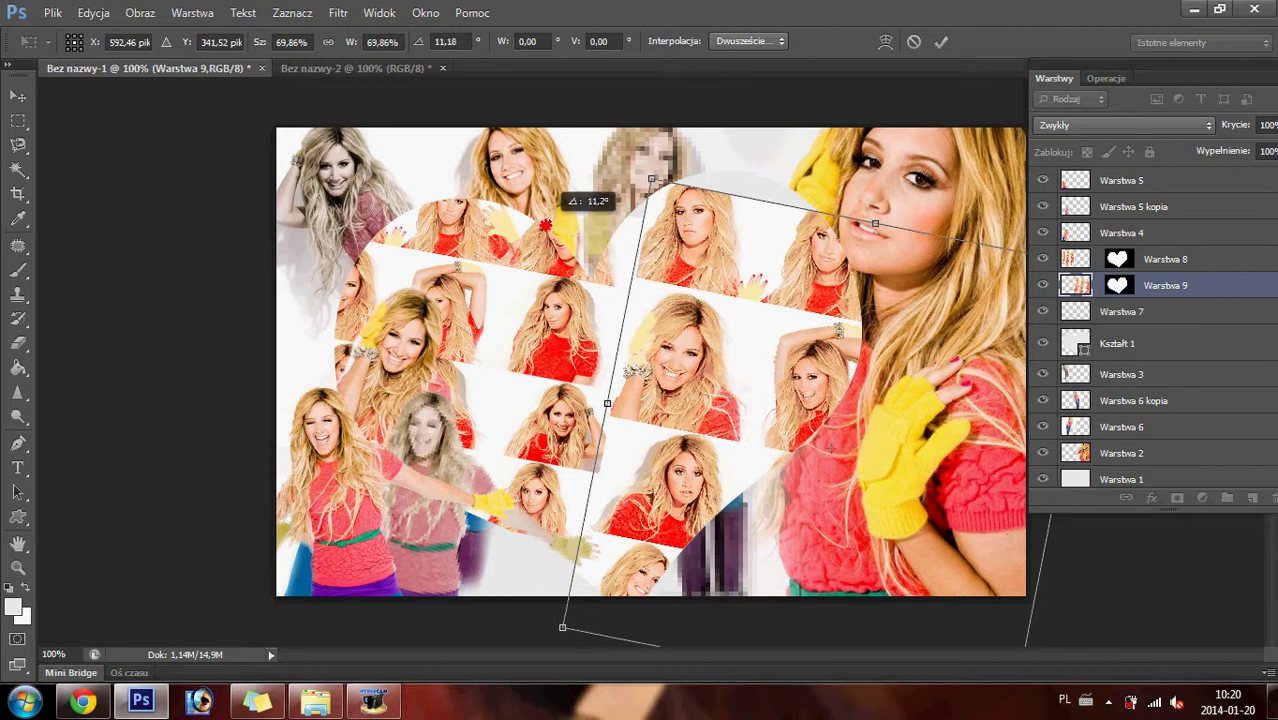
left_click_drag(545, 230, 545, 224)
key("Return")
left_click_drag(701, 289, 677, 257)
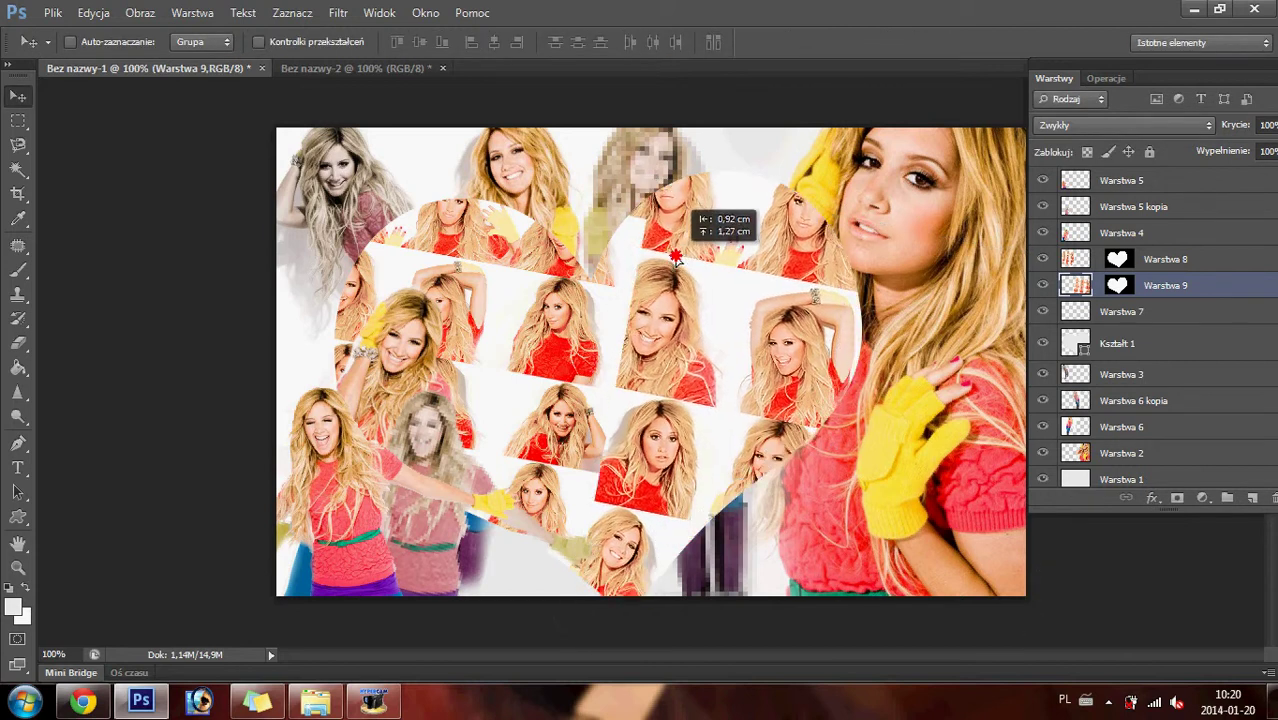
- Re-transform the piece, shrinking it to about 85% then enlarging to about 97%
key("ctrl+t")
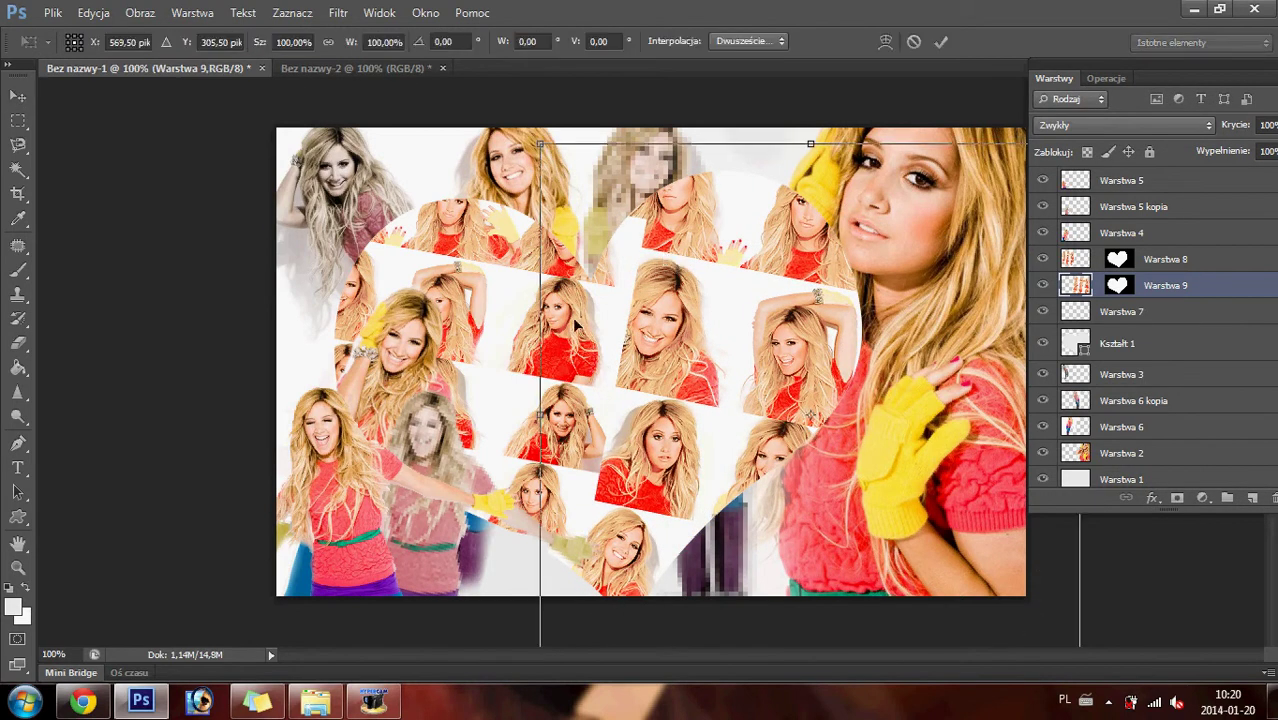
left_click_drag(540, 145, 622, 234)
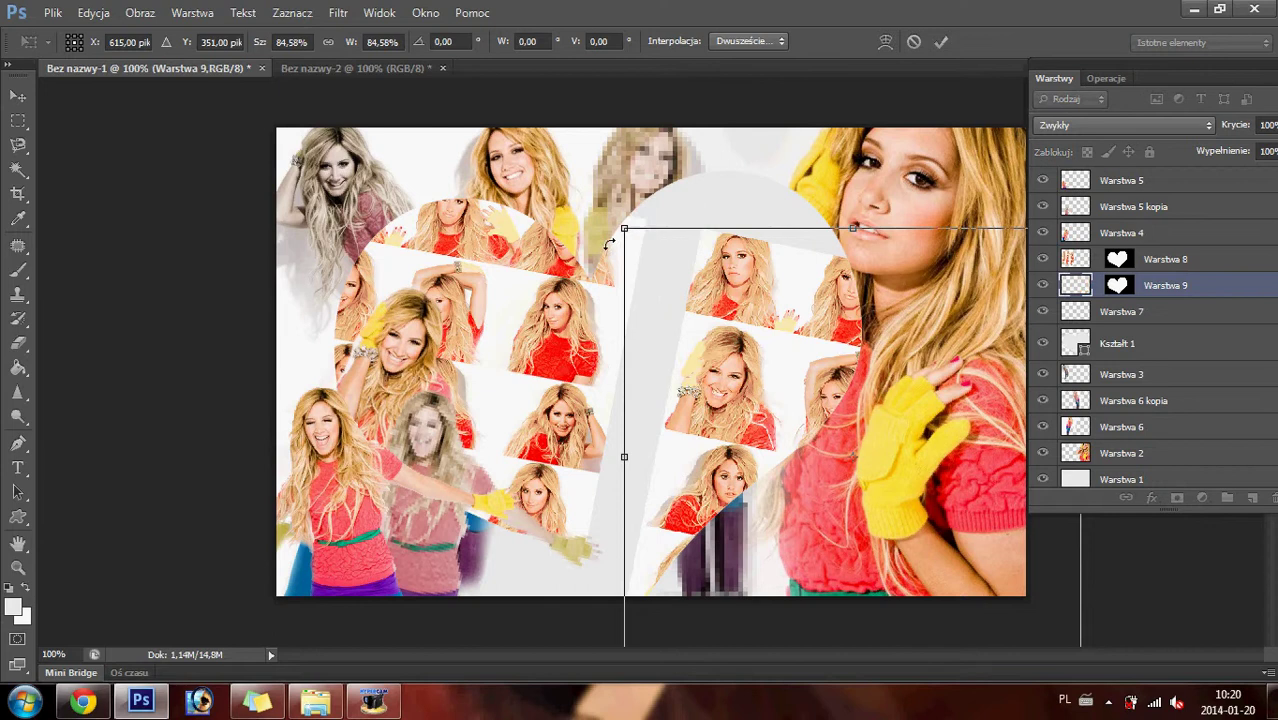
mouse_move(721, 357)
left_mouse_down()
mouse_move(633, 268)
mouse_move(611, 267)
left_mouse_up()
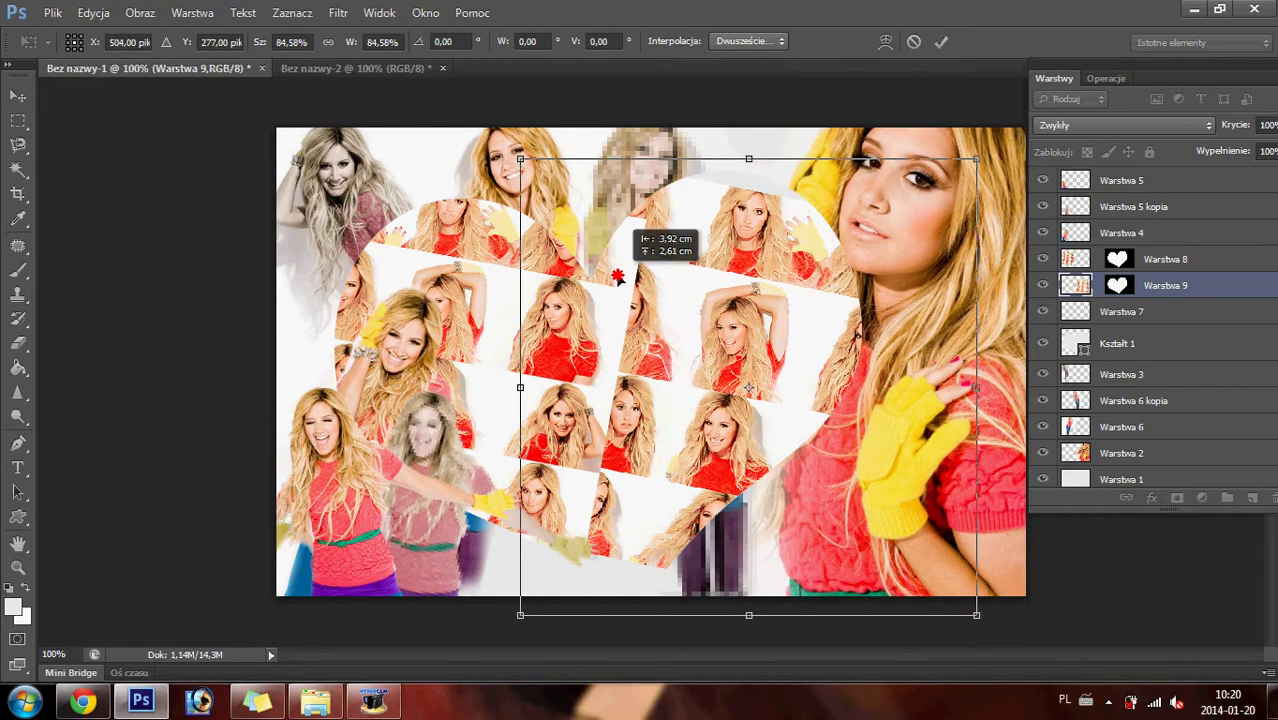
mouse_move(728, 372)
left_mouse_down()
mouse_move(732, 358)
mouse_move(715, 388)
left_mouse_up()
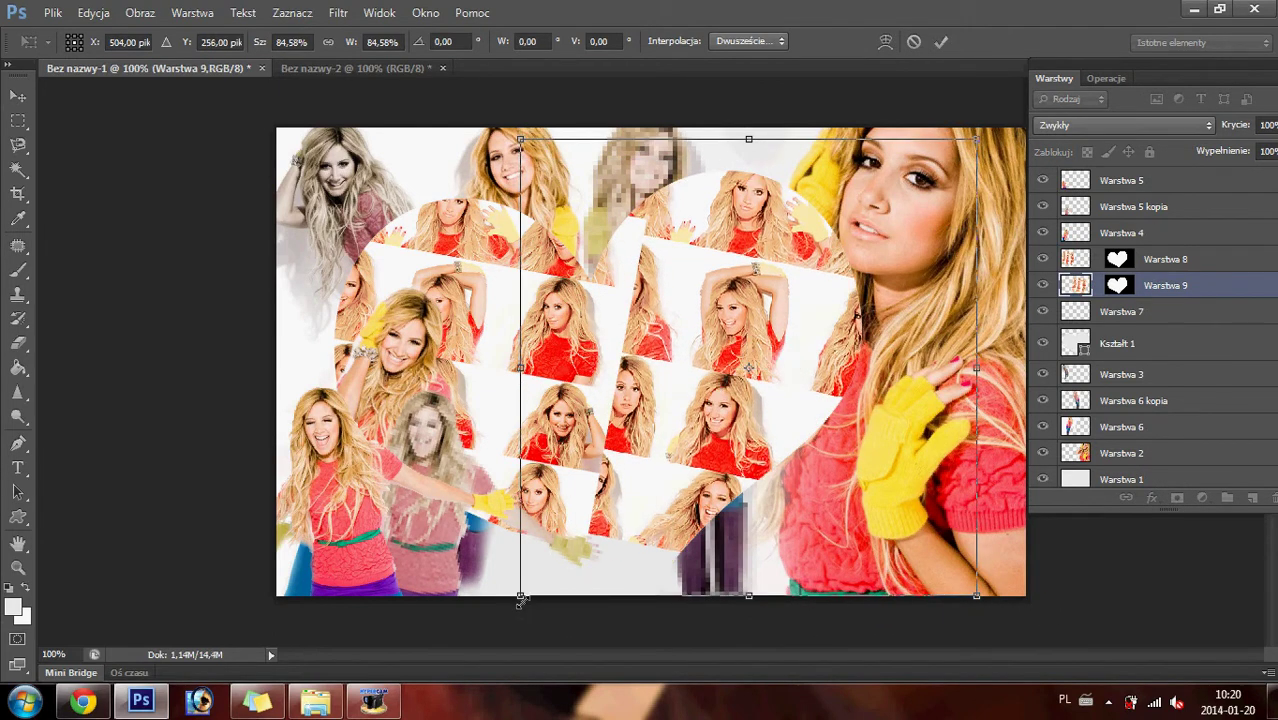
left_click_drag(520, 598, 455, 668)
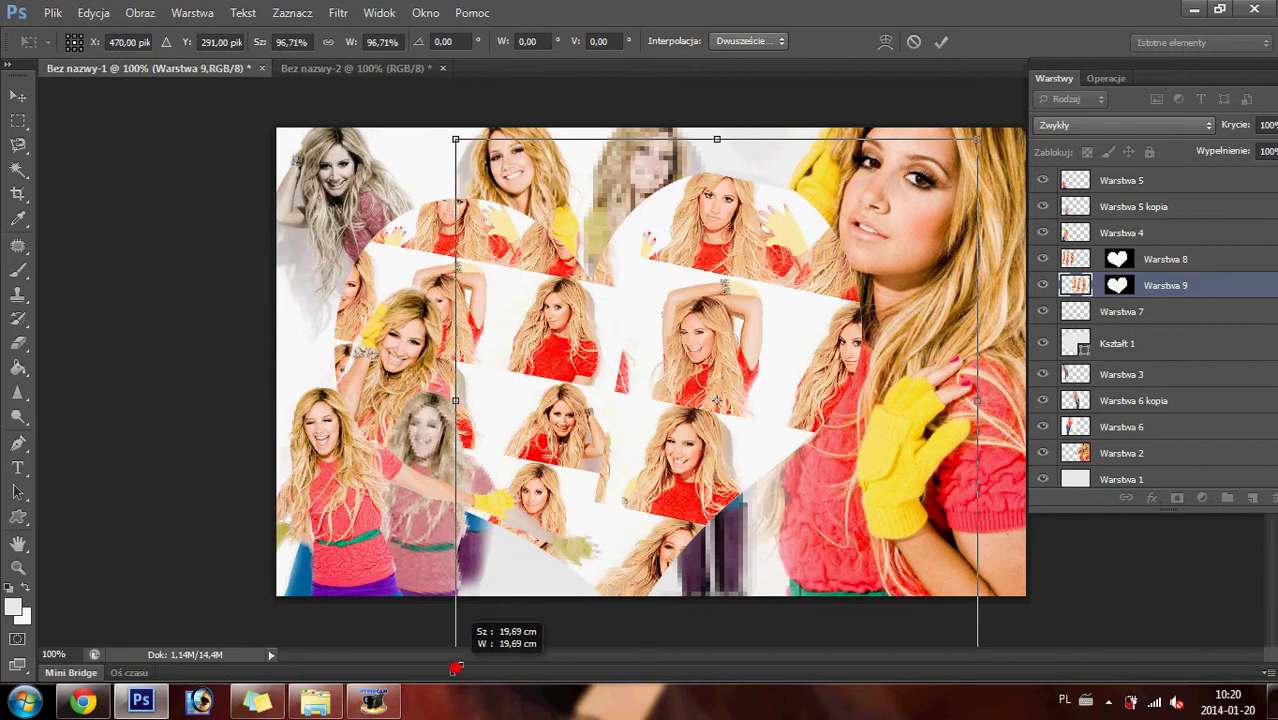
- Fine-position the piece in the heart's right half, committing at 96.71% and -4.46°
left_click_drag(688, 409, 715, 396)
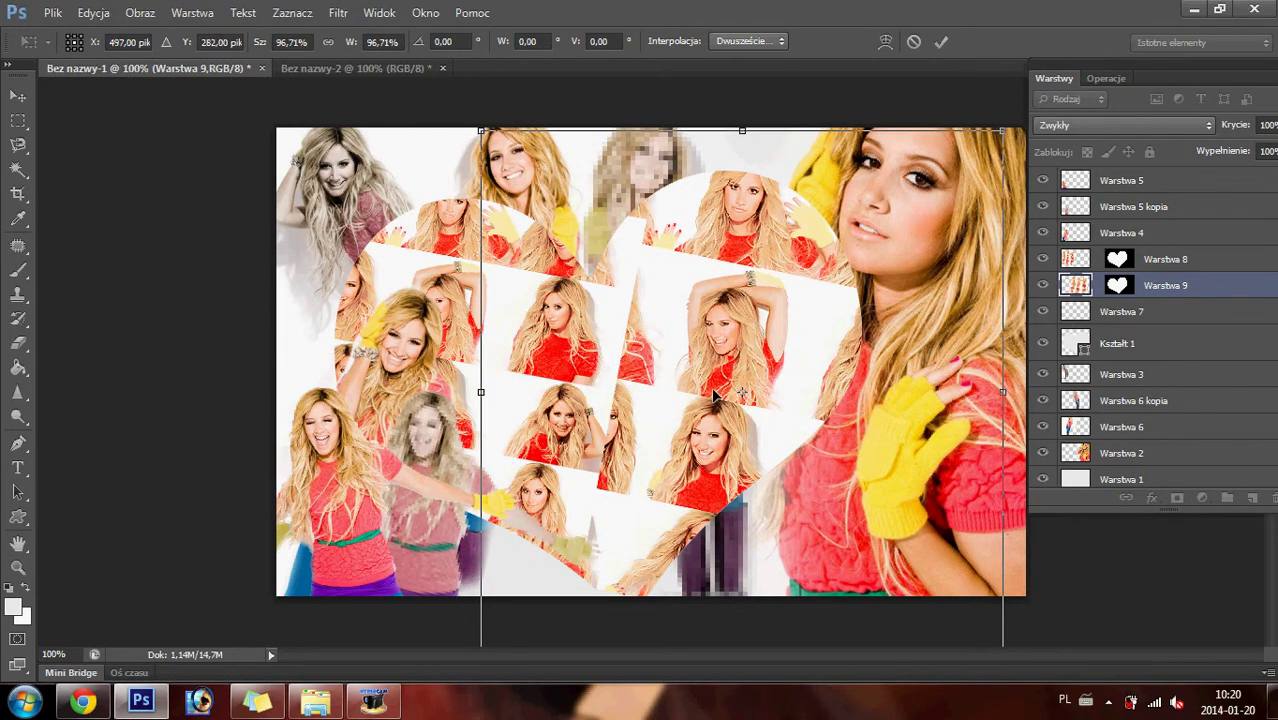
left_click_drag(714, 340, 726, 336)
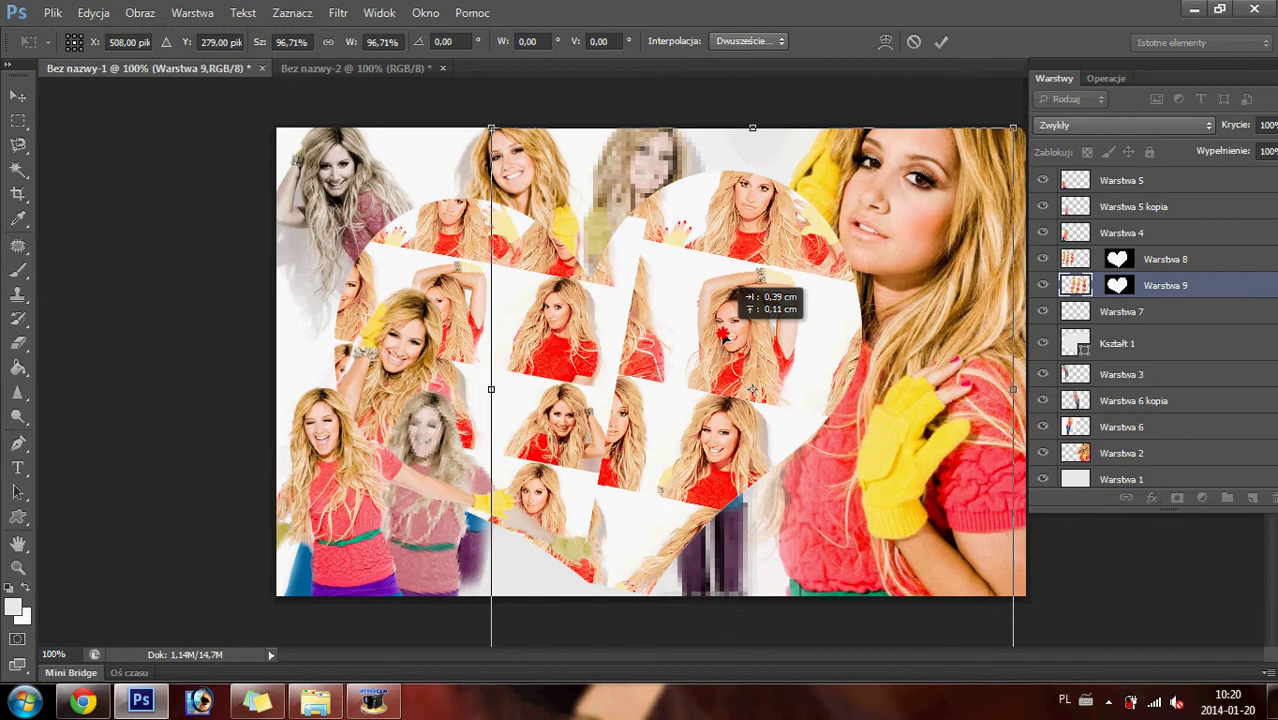
left_click_drag(752, 389, 753, 401)
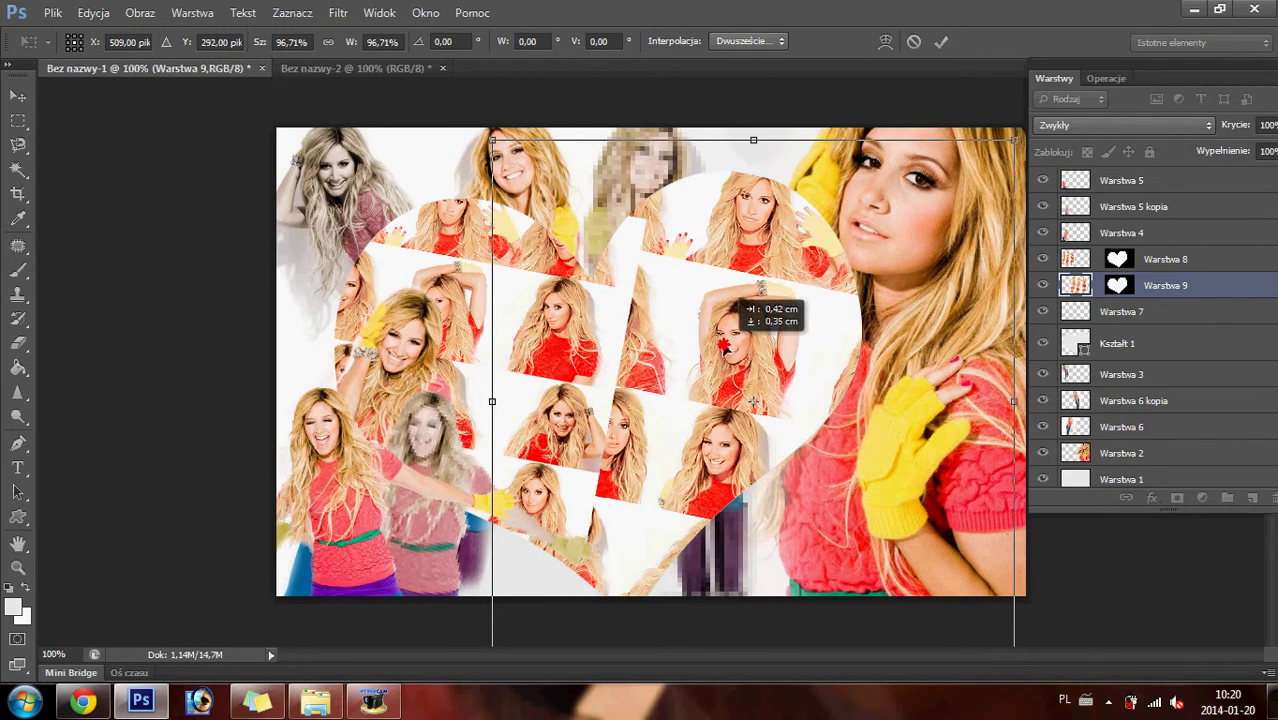
left_click_drag(724, 344, 727, 349)
key("Up")
key("Up")
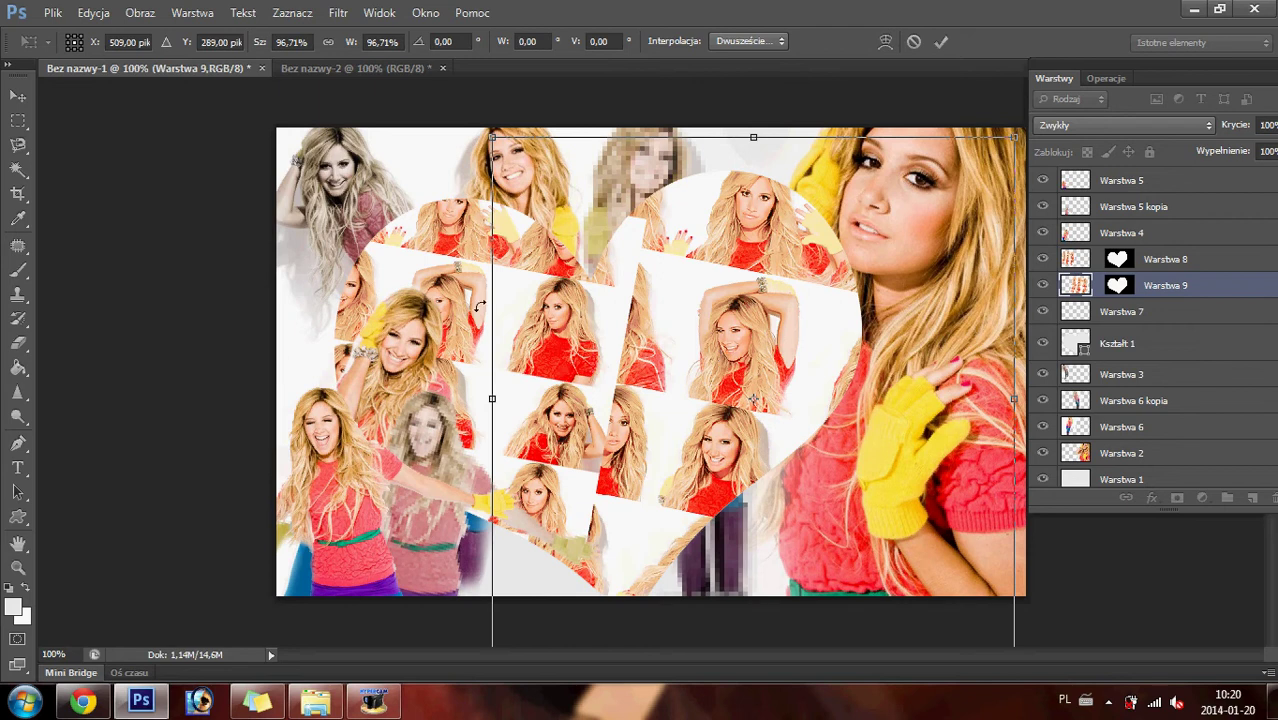
left_click_drag(440, 300, 438, 290)
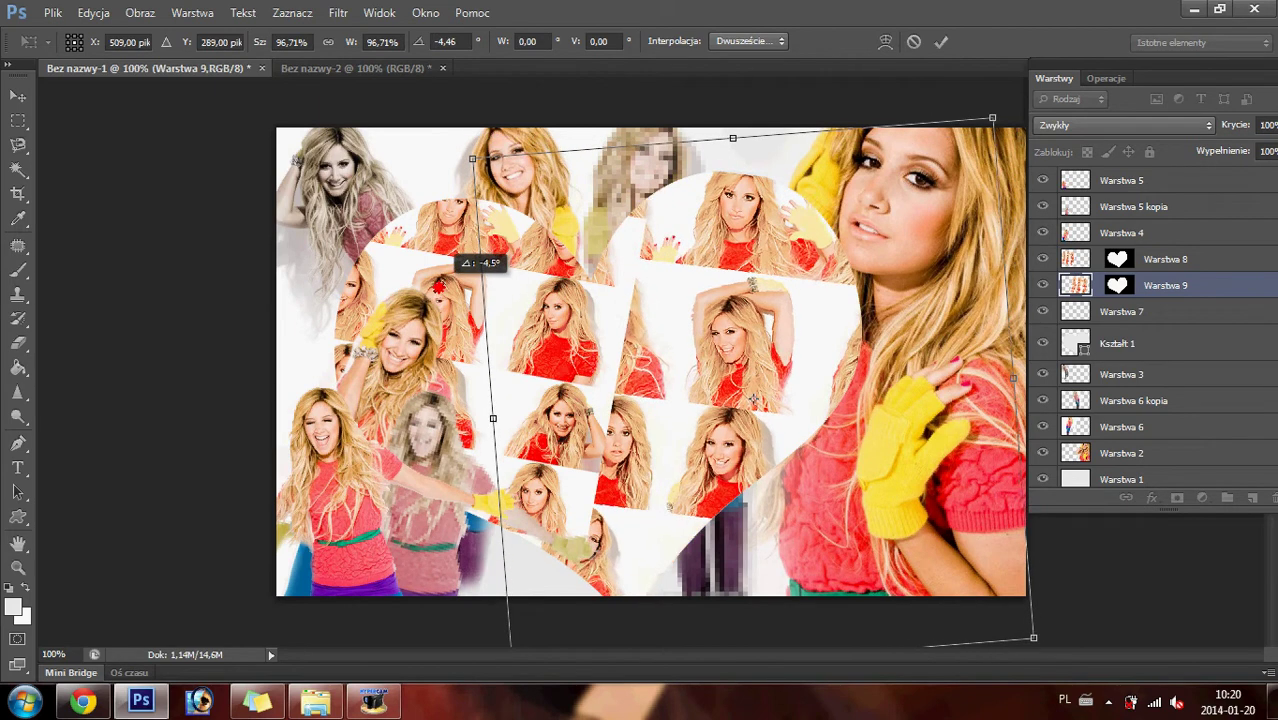
key("Return")
- Set the Eraser to 74 px on Warstwa 8 and compare the Warstwa 5 kopia and Warstwa 4 visibility
left_click(1160, 262)
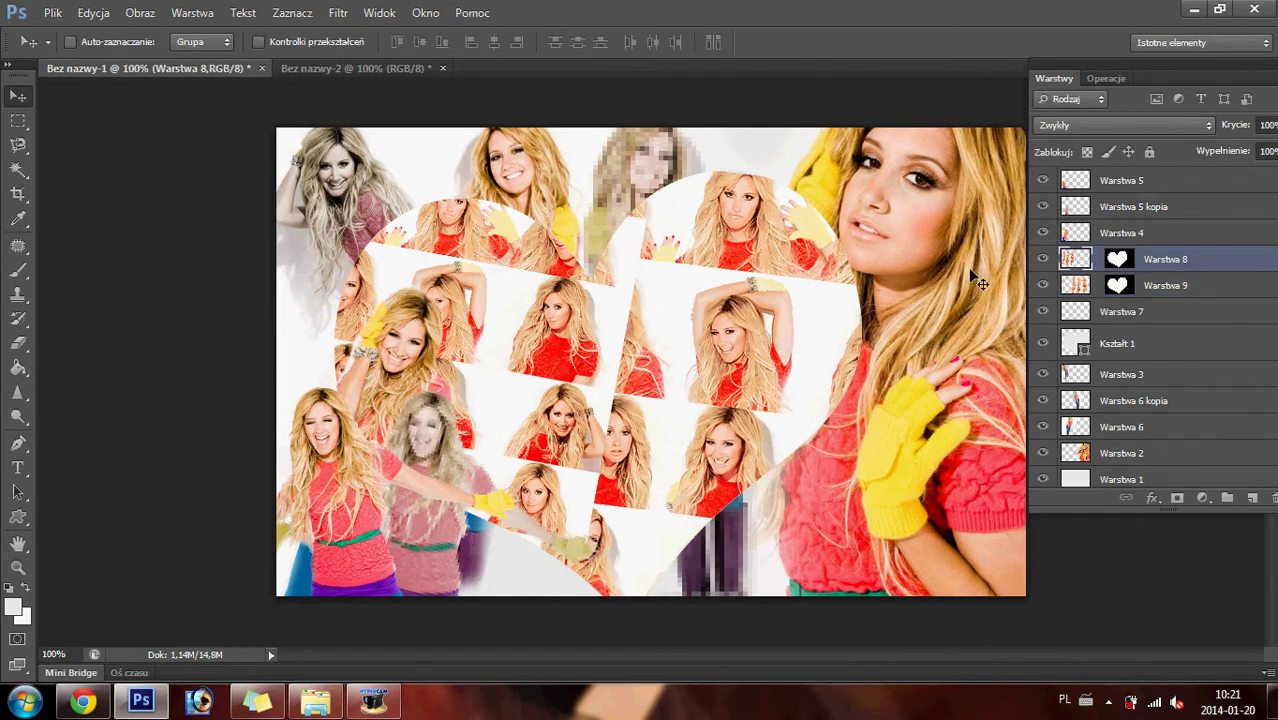
left_click(18, 343)
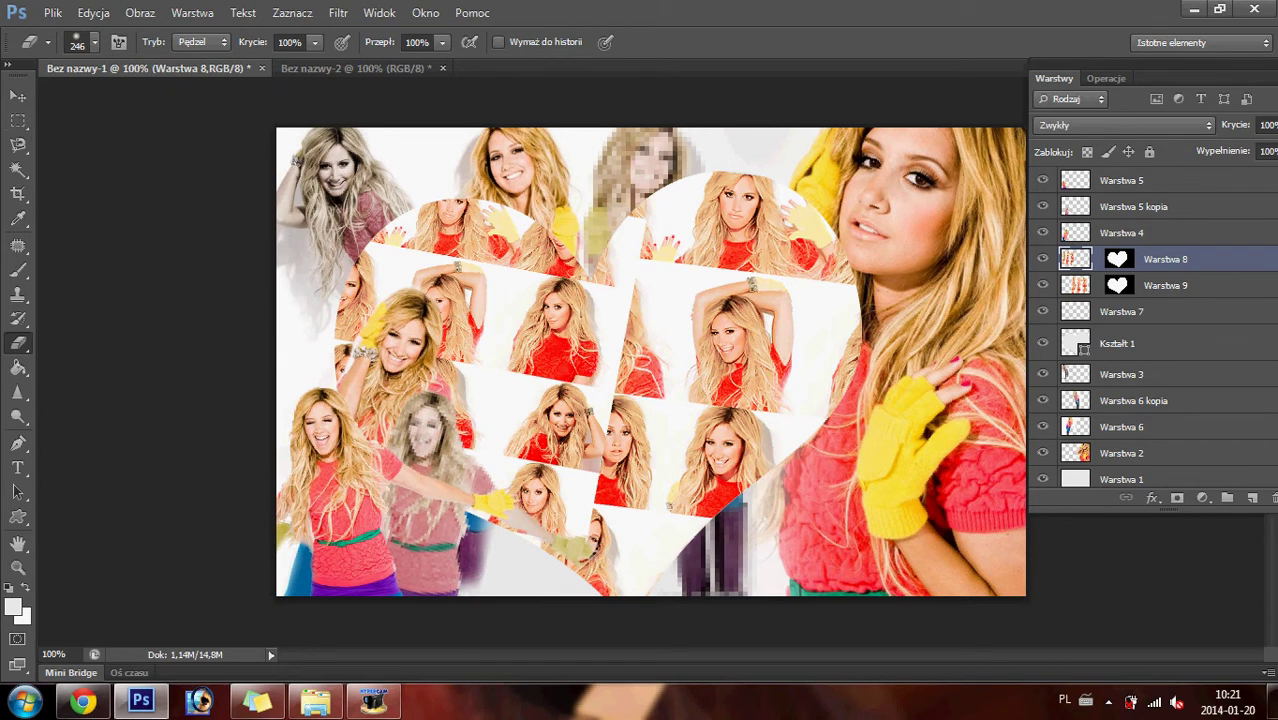
left_click(88, 44)
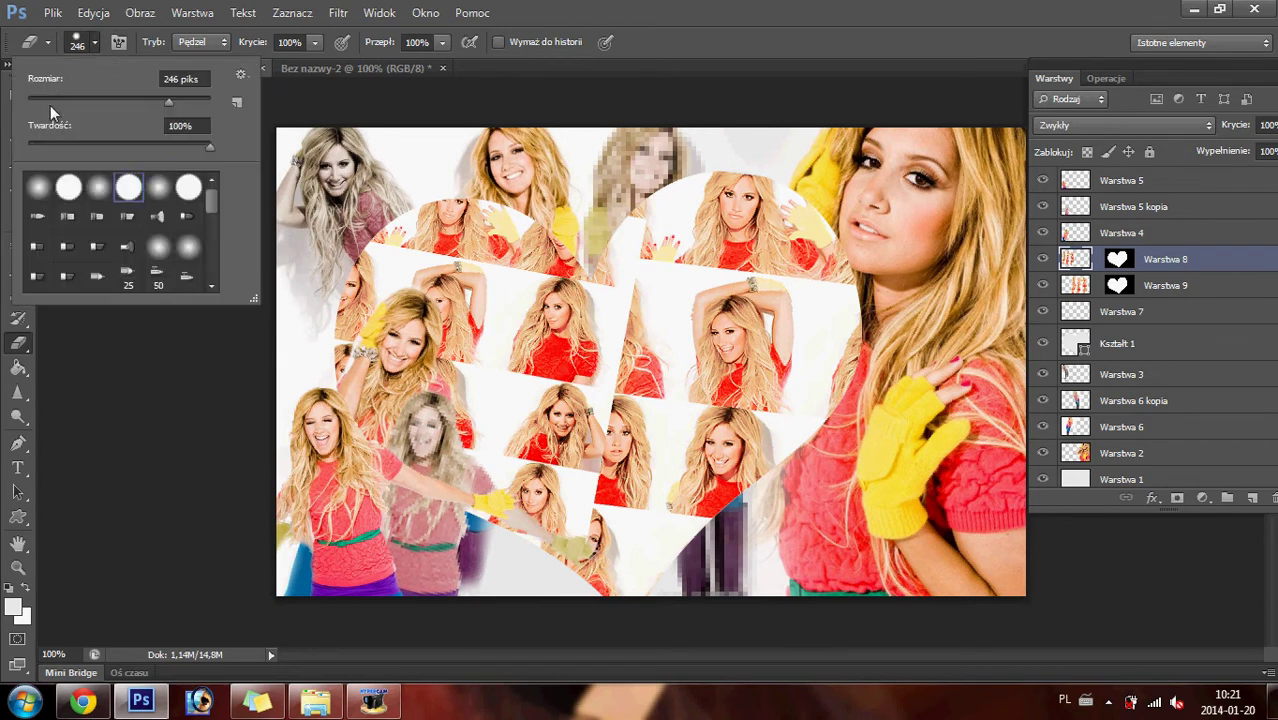
left_click_drag(168, 101, 100, 101)
key("Return")
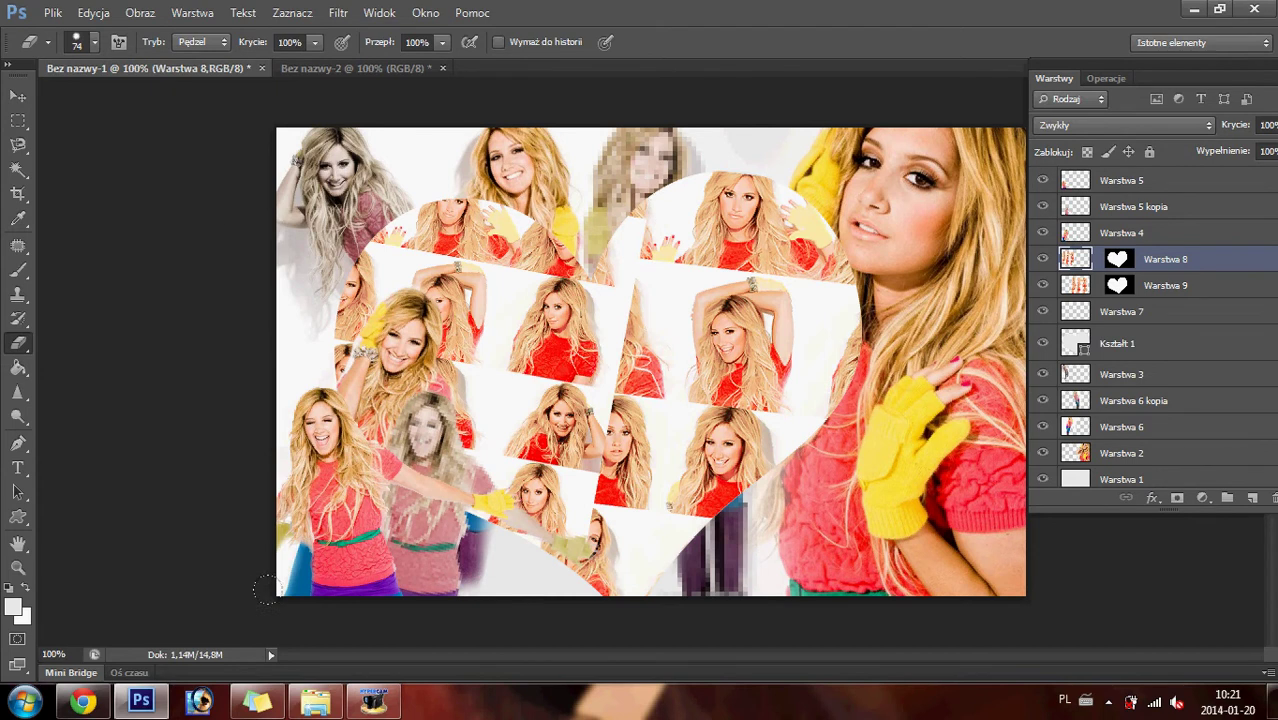
left_click(1041, 208)
left_click(1042, 208)
left_click(1043, 233)
- Shrink the Eraser to 36 px and erase along the left face edge on Warstwa 4
left_click(96, 46)
left_click(61, 101)
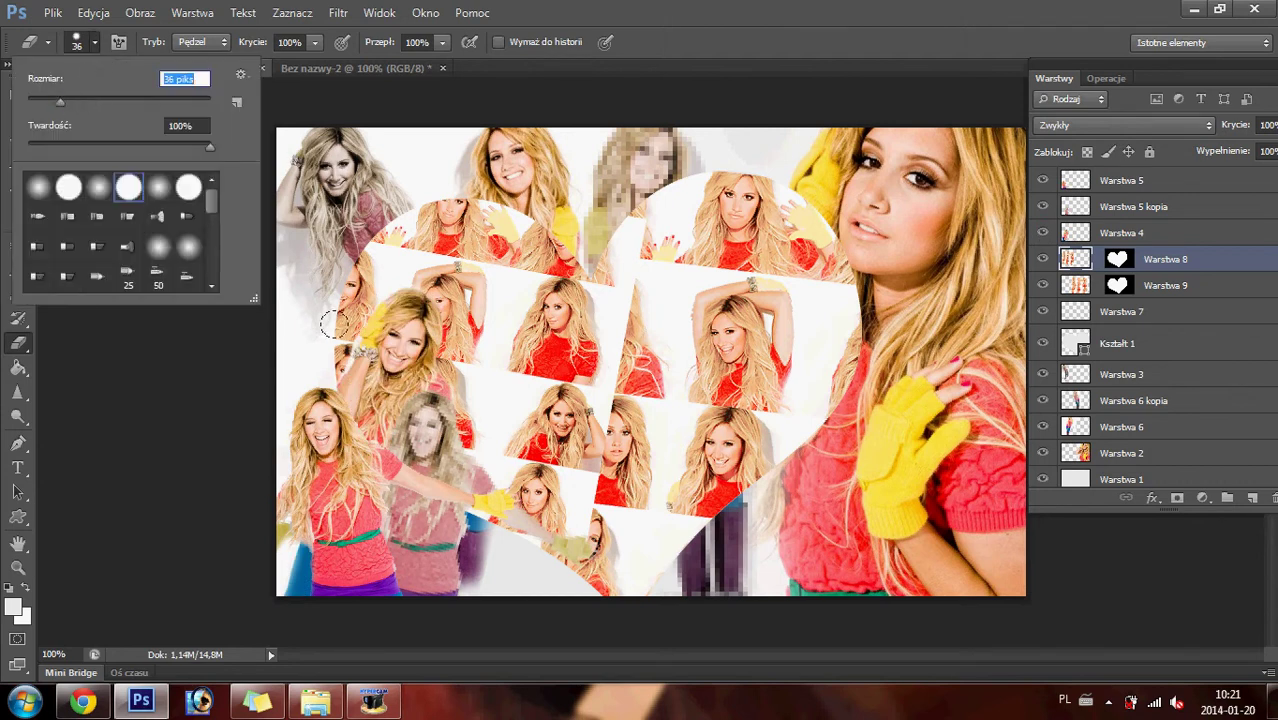
left_click(341, 333)
left_click(93, 12)
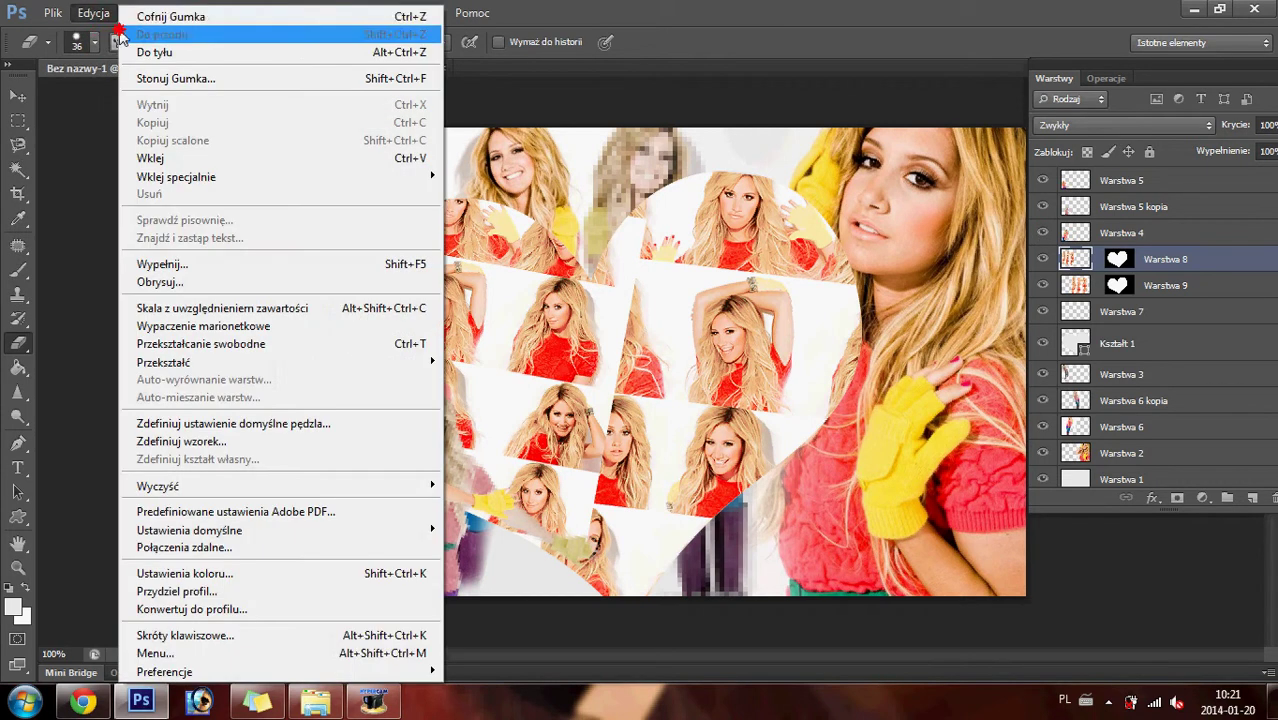
left_click(135, 18)
left_click(1043, 232)
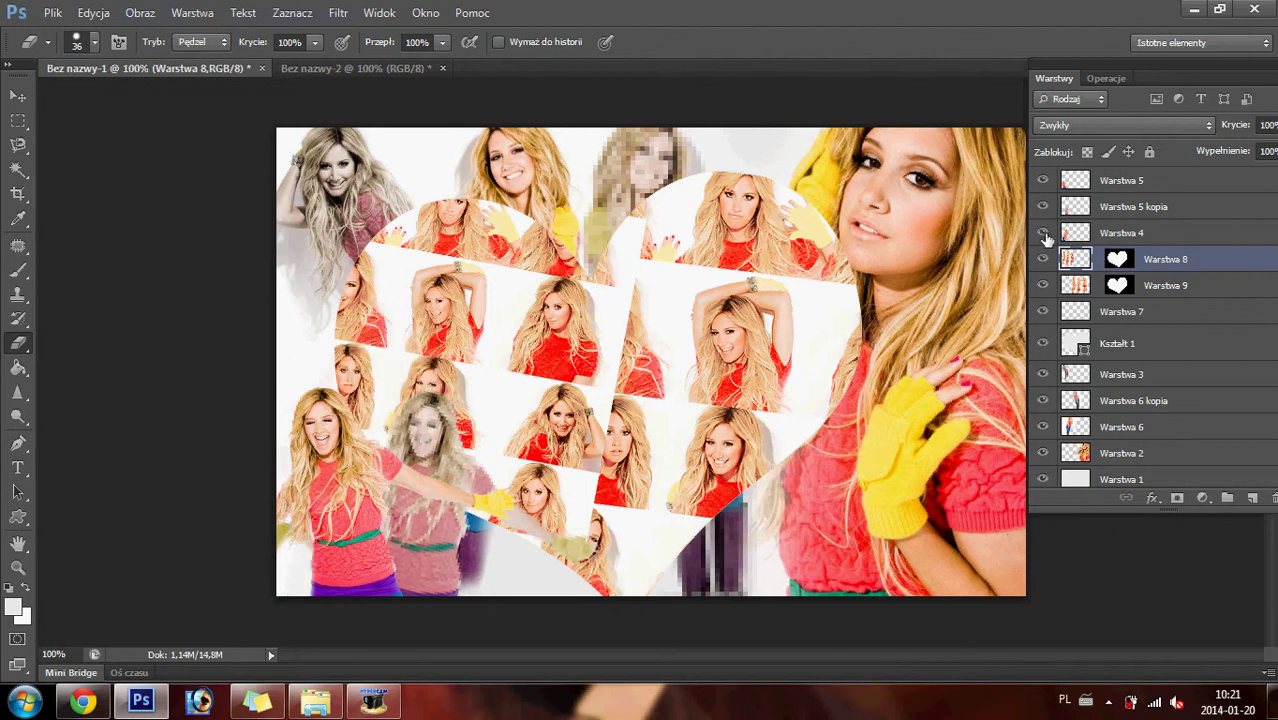
left_click(1137, 233)
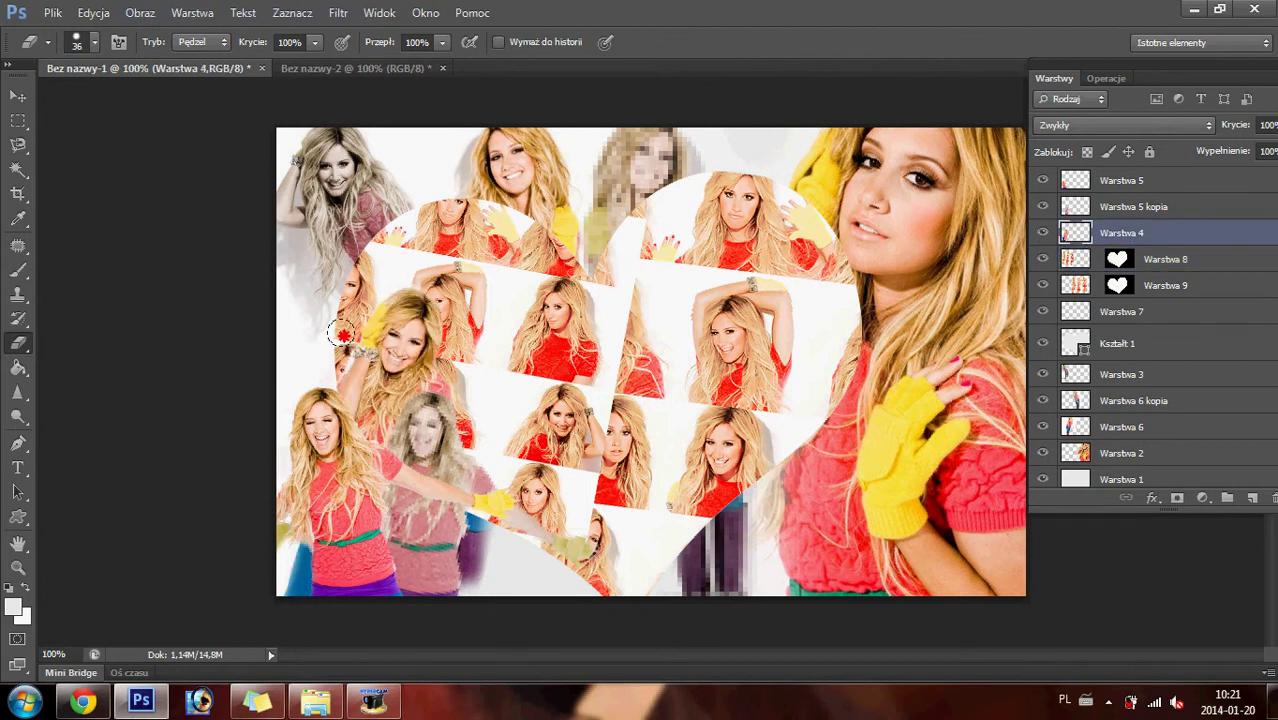
left_click_drag(341, 333, 336, 348)
- Desaturate Warstwa 4 to saturation -87 with Hue/Saturation
left_click(140, 13)
mouse_move(170, 61)
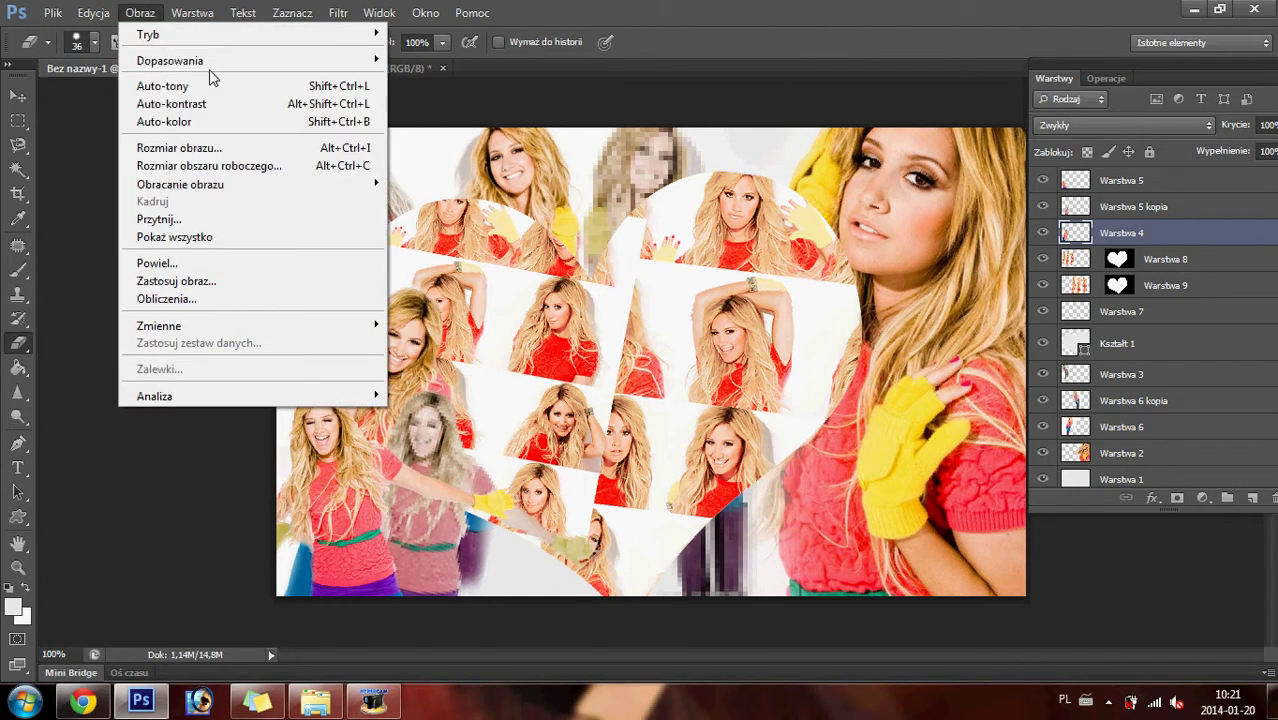
left_click(447, 157)
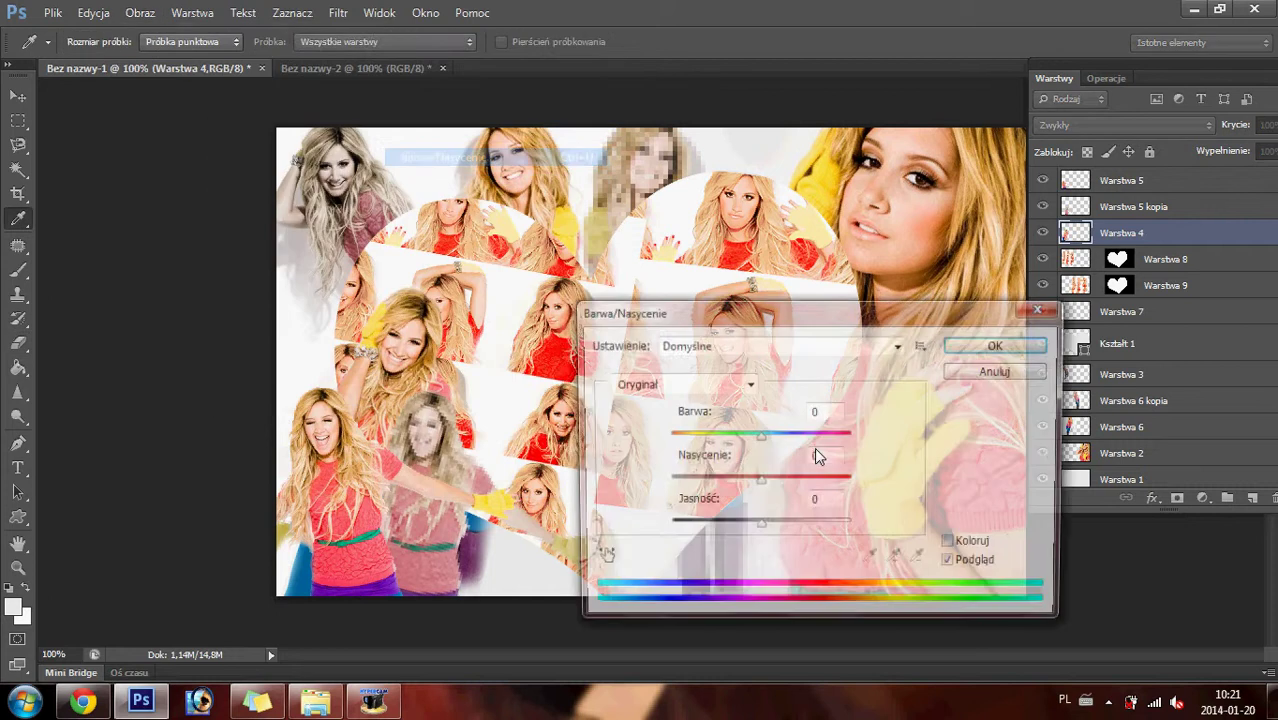
left_click_drag(759, 479, 680, 490)
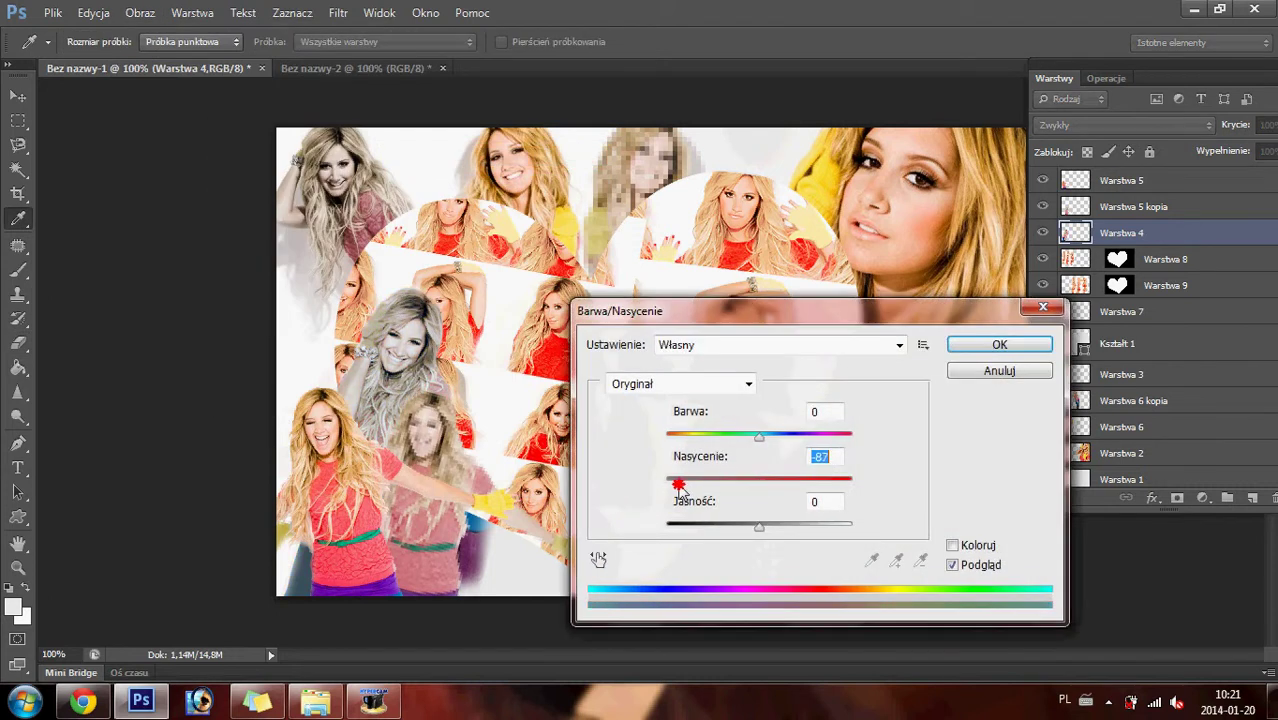
- Apply the desaturation, then browse gallery pages 3 and 2 in the browser
left_click(968, 346)
key("e")
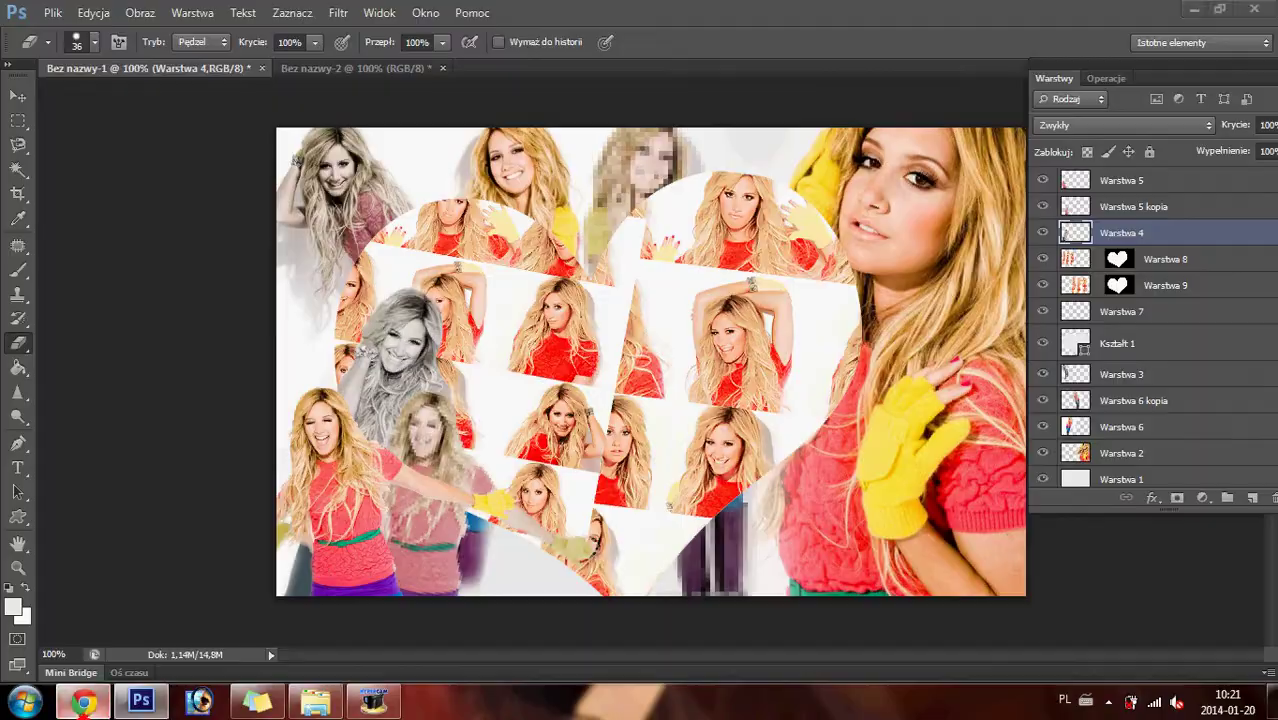
left_click(83, 701)
left_click(355, 13)
left_click(355, 13)
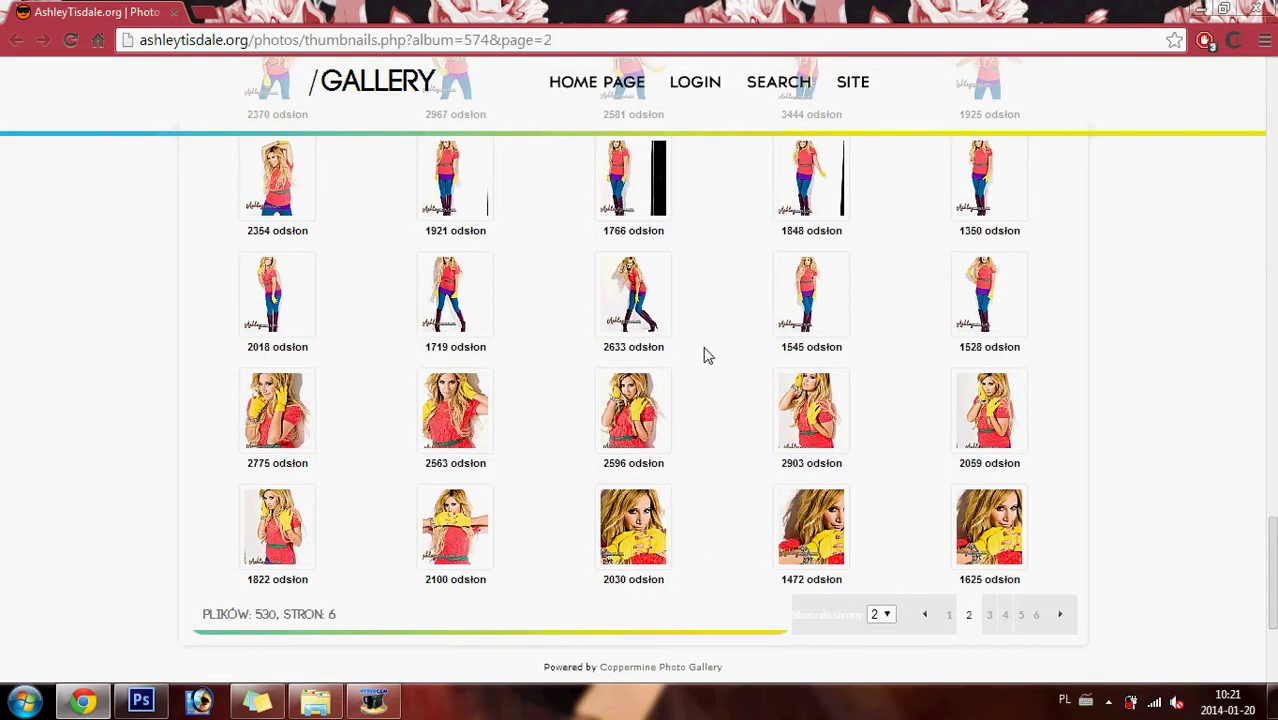
left_click(989, 615)
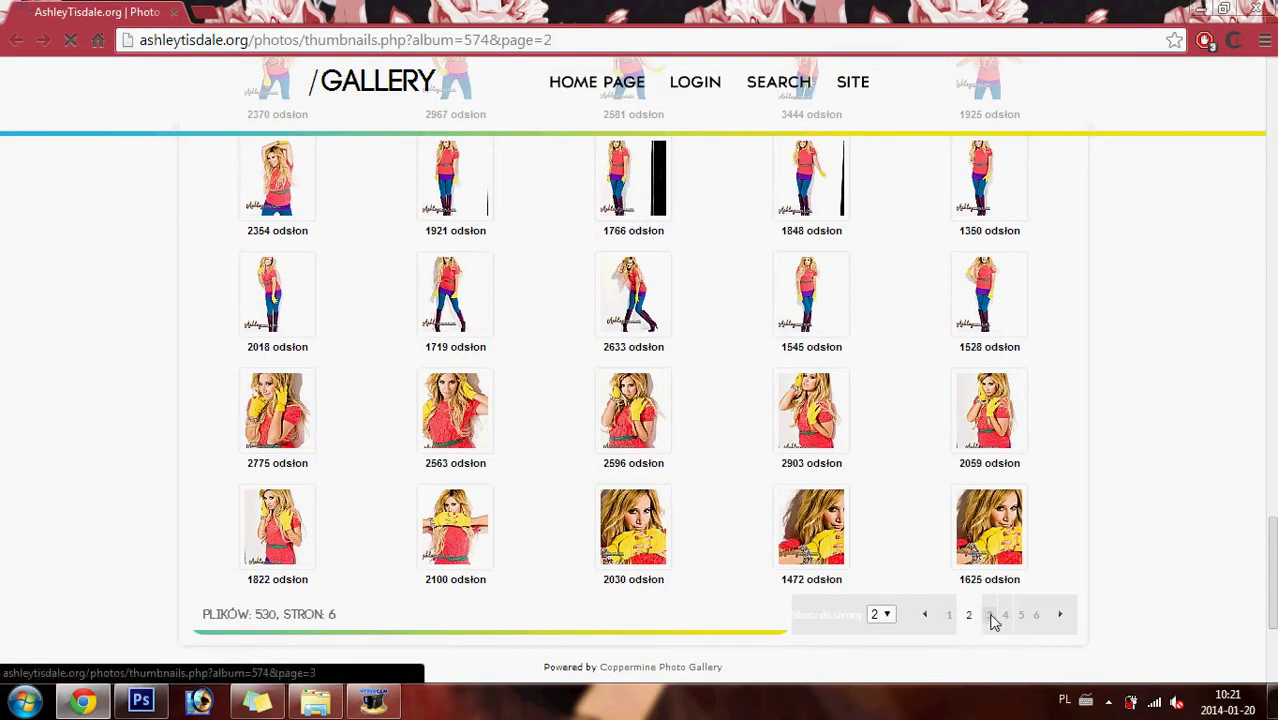
scroll(676, 407, "down", 2)
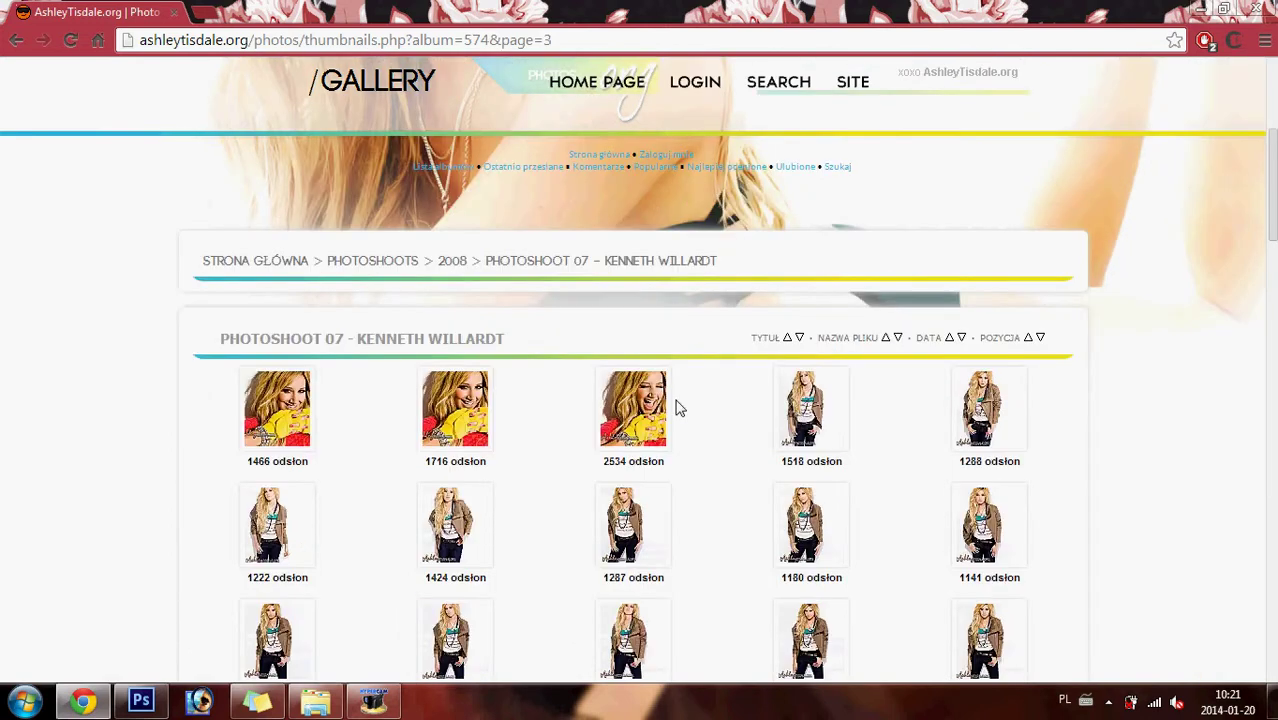
left_click(16, 40)
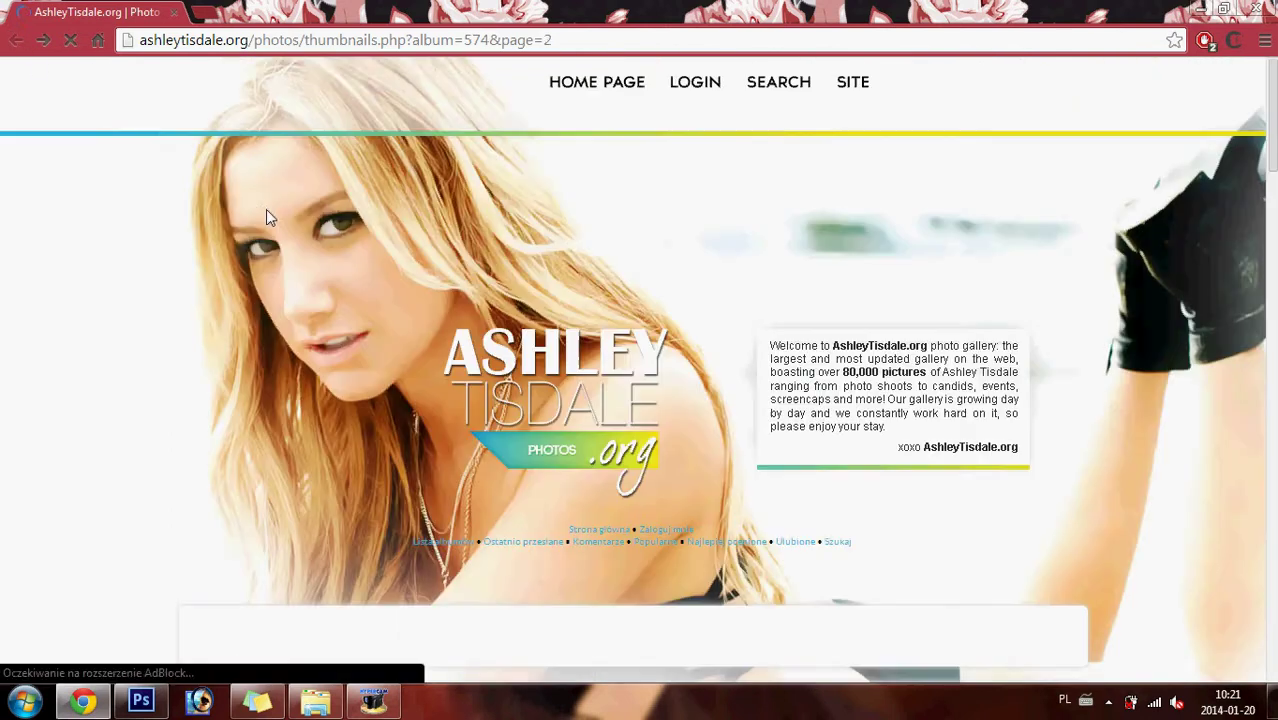
scroll(695, 370, "up", 2)
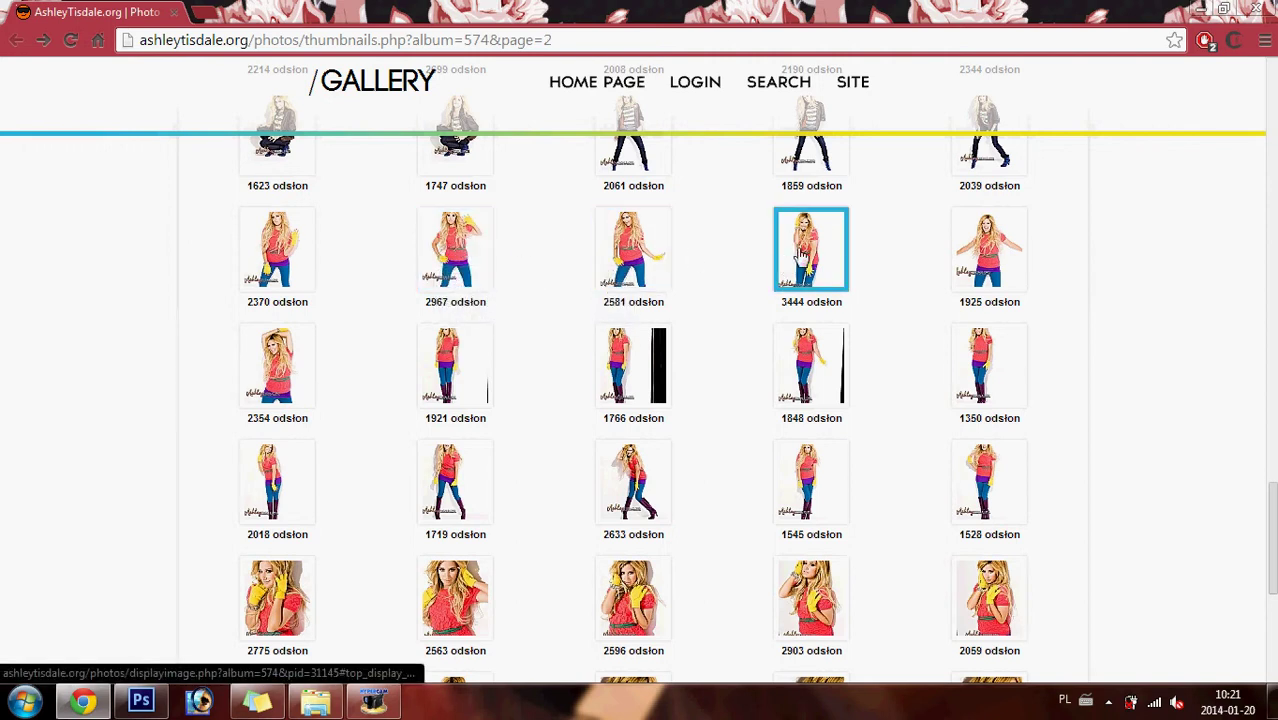
- Copy the full-size 3444-views photo, then close its tab and scroll the gallery
right_click(836, 240)
left_click(860, 245)
left_click(253, 10)
left_click(475, 202)
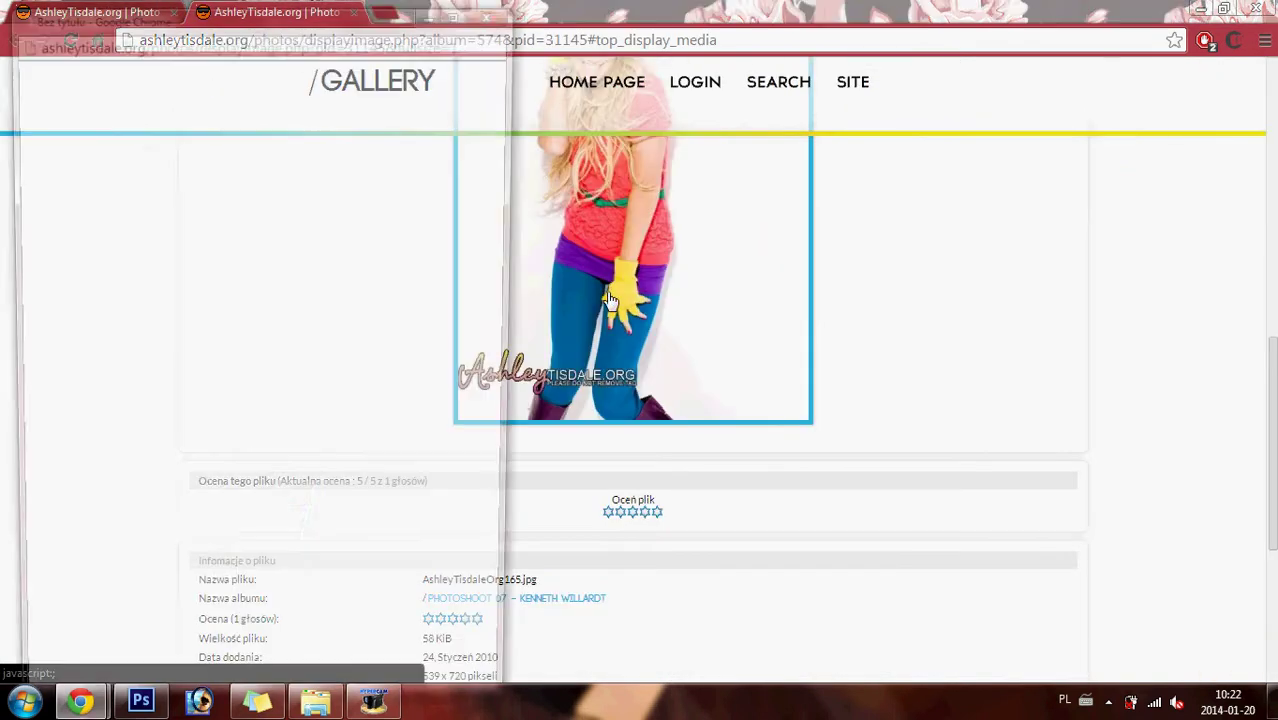
right_click(210, 196)
left_click(285, 372)
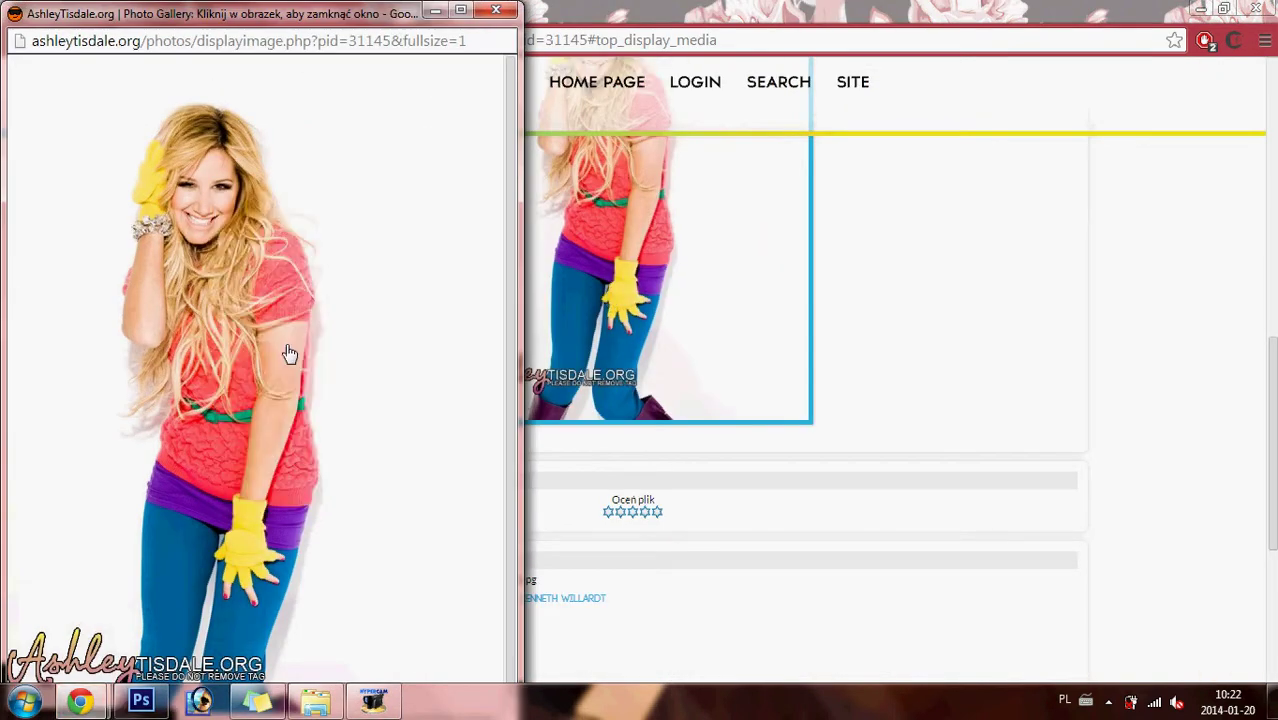
left_click(128, 707)
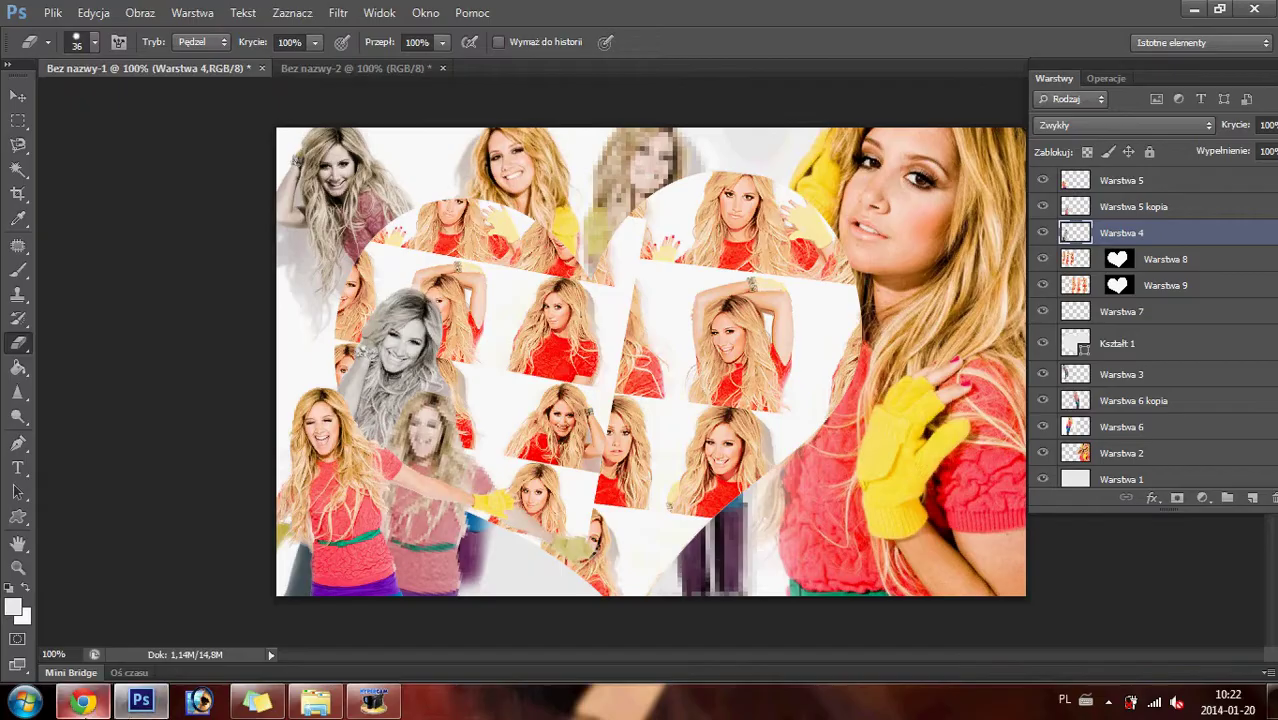
left_click(83, 700)
left_click(352, 14)
scroll(778, 400, "down", 2)
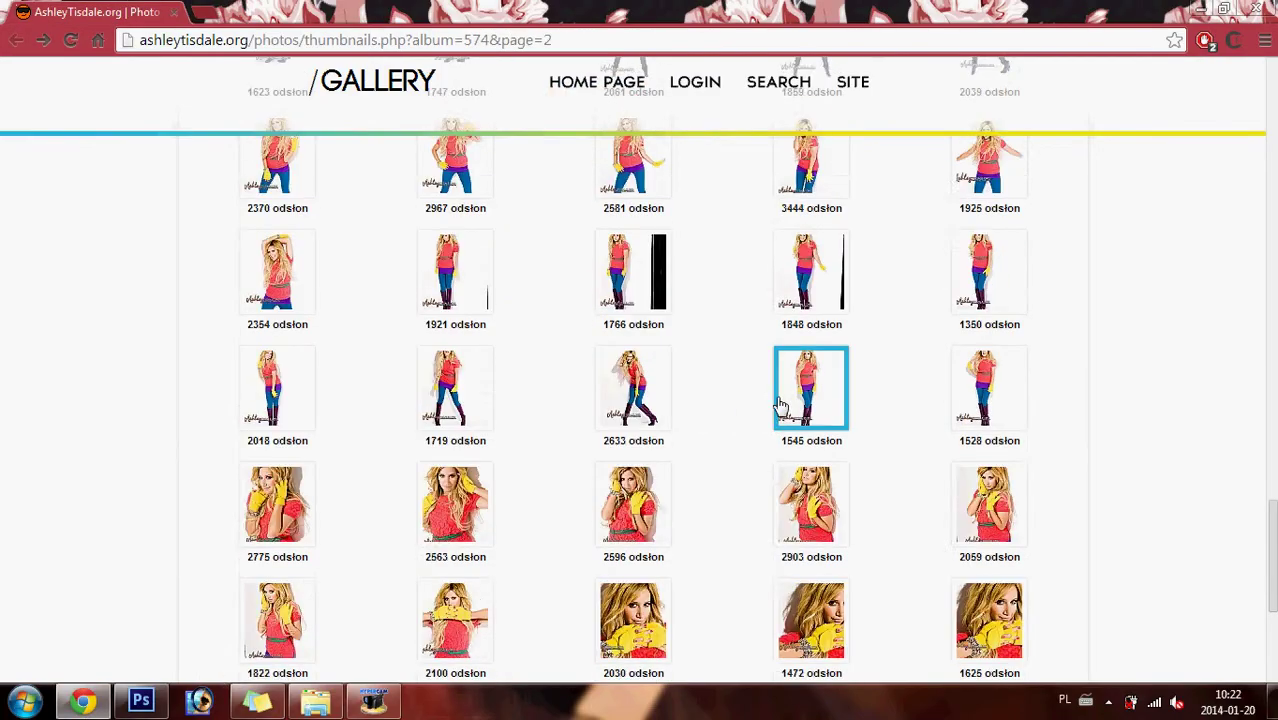
scroll(778, 400, "down", 1)
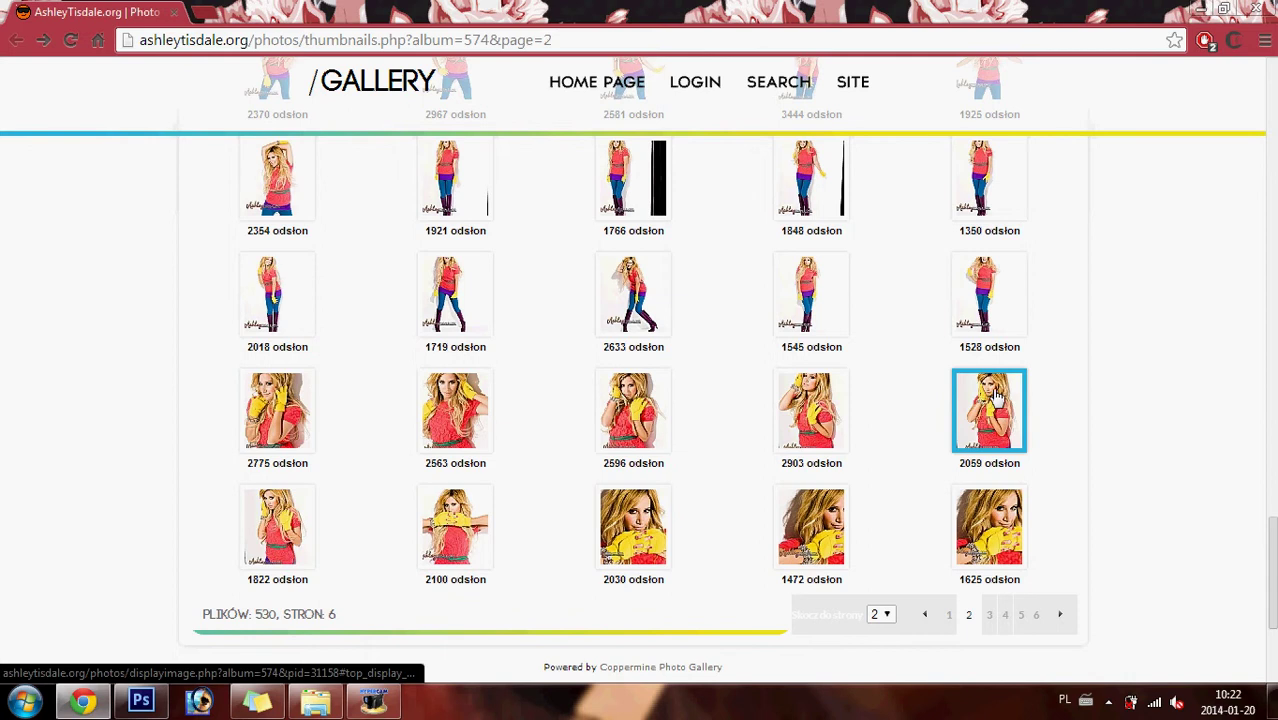
- Copy the full-size yellow-gloves photo and select Warstwa 5 in Photoshop
right_click(286, 402)
left_click(330, 78)
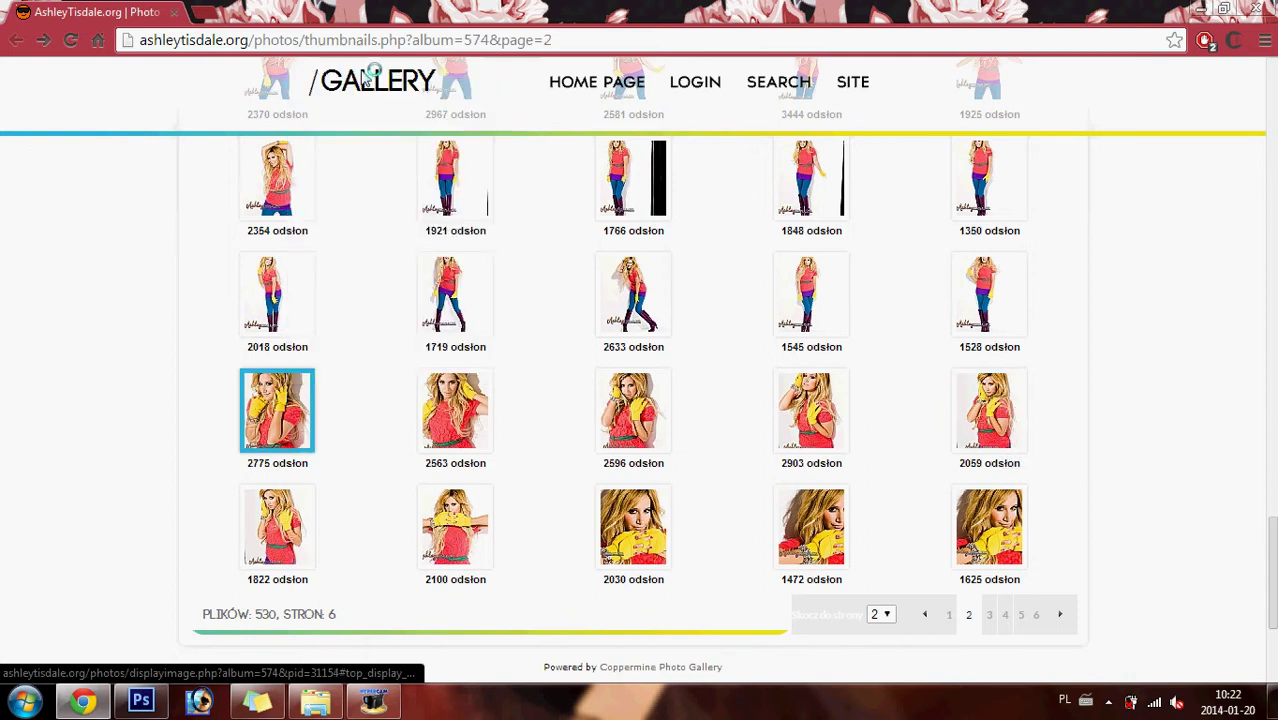
left_click(250, 12)
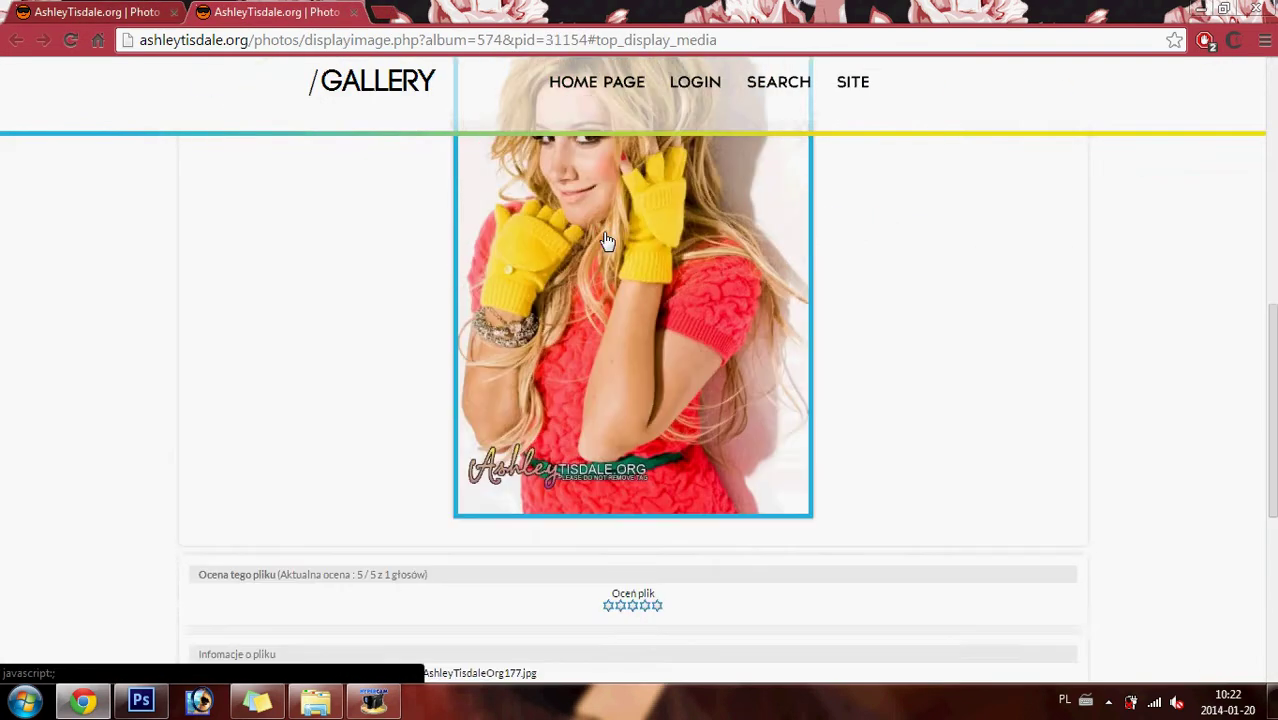
left_click(620, 238)
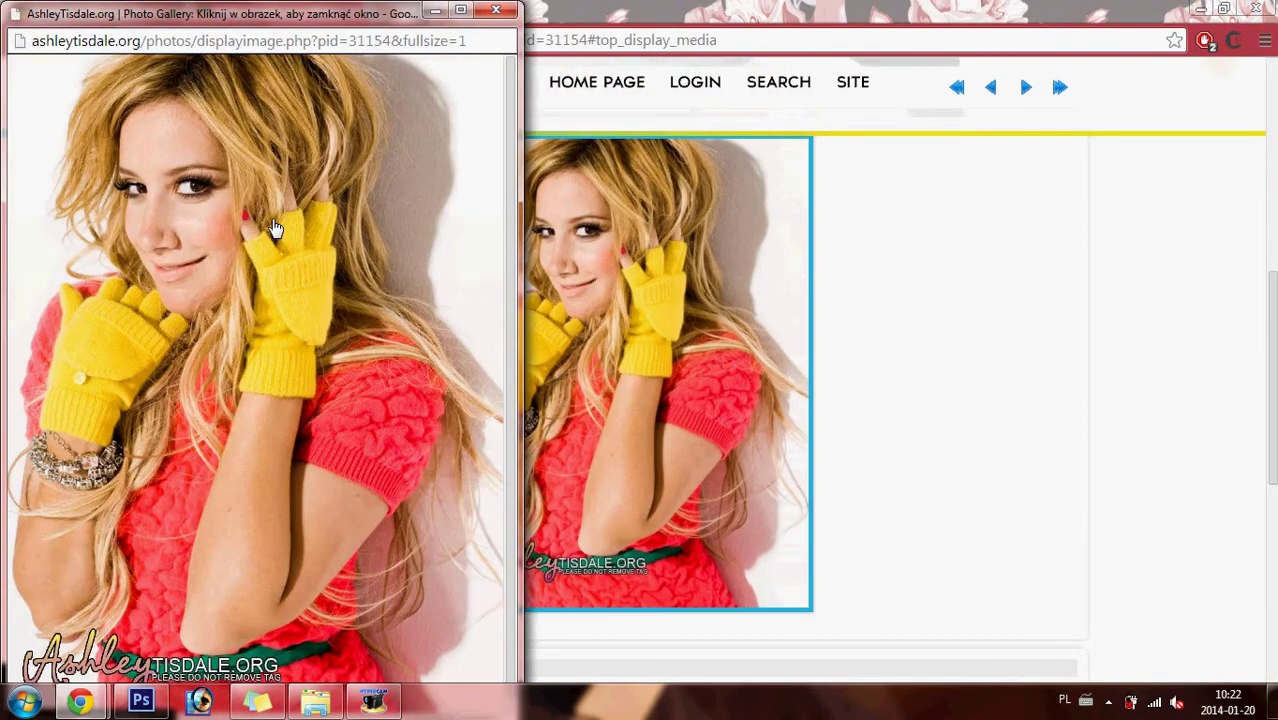
right_click(199, 179)
left_click(277, 352)
left_click(141, 701)
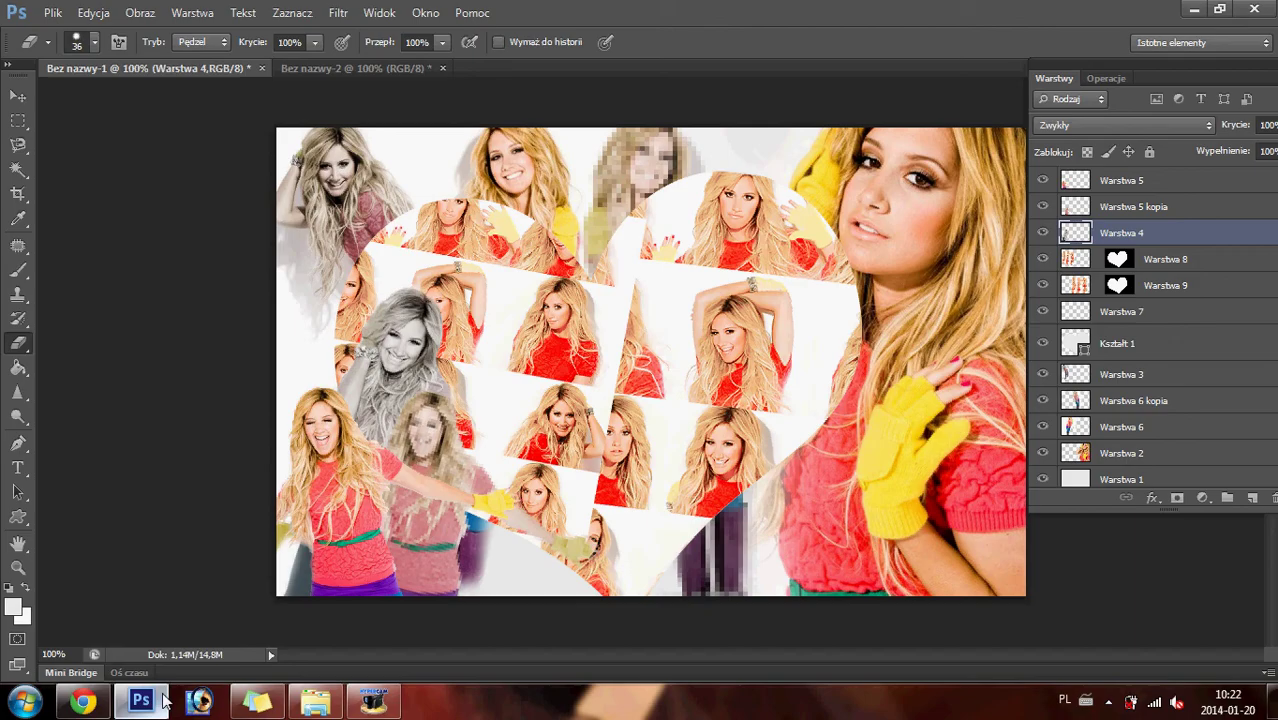
left_click(1137, 182)
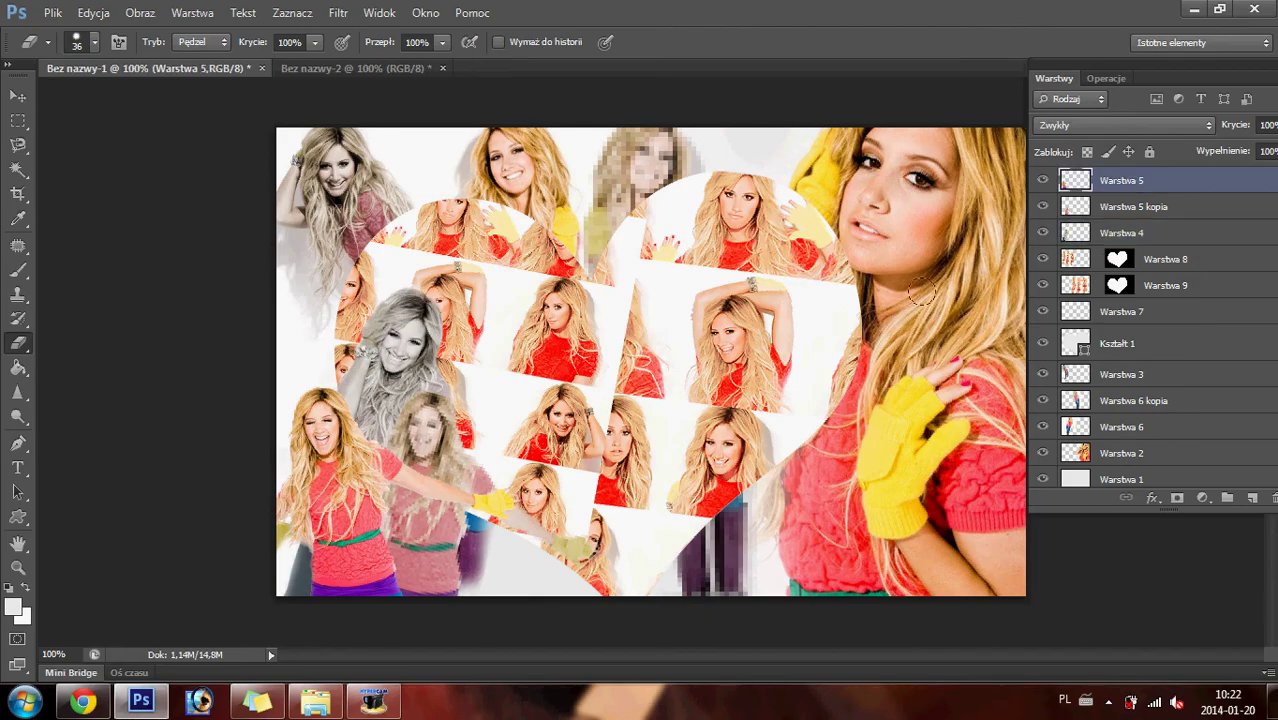
- Paste the yellow-gloves photo as a new layer and mirror it horizontally
key("ctrl+v")
key("ctrl+t")
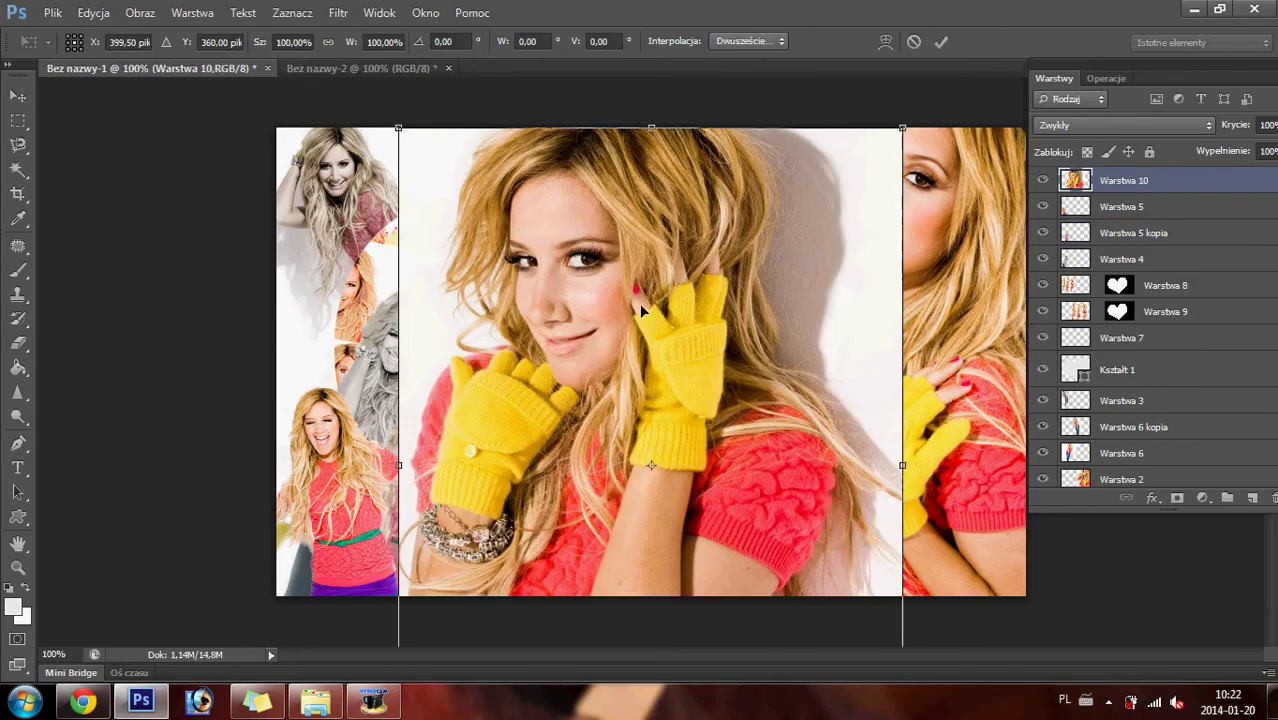
right_click(648, 283)
left_click(740, 530)
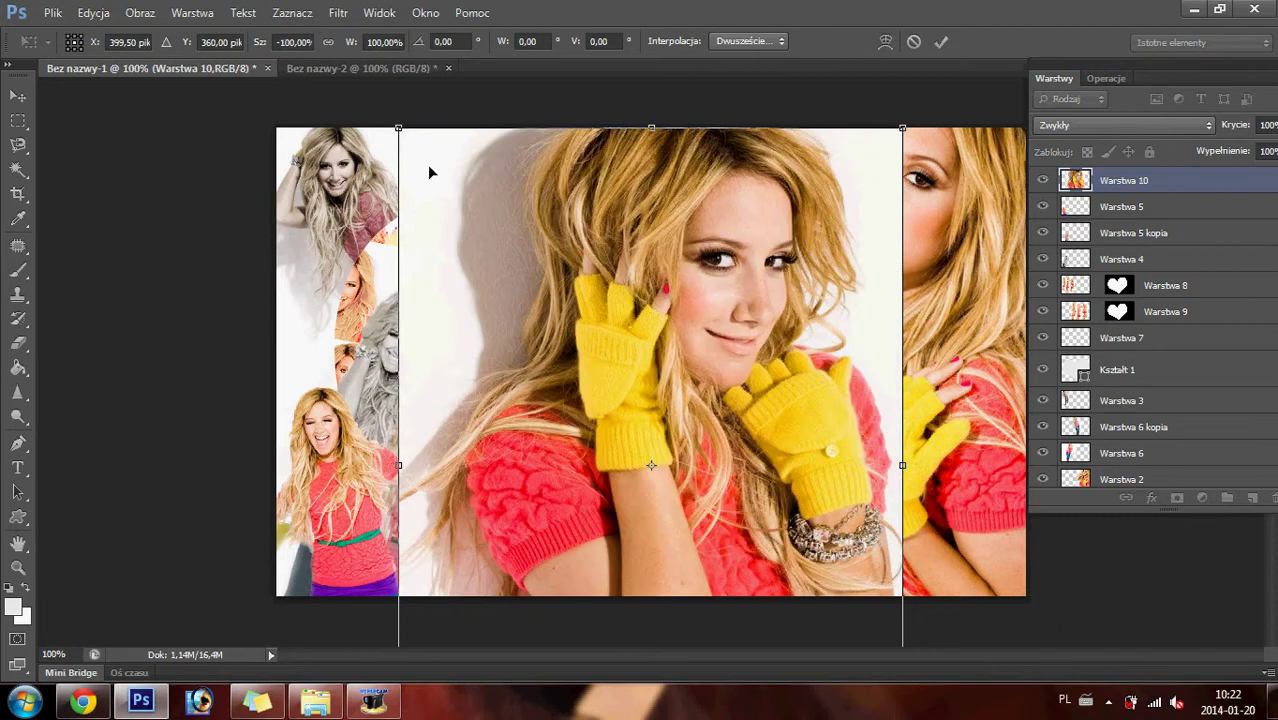
- Scale the photo to about 80%, tilt and position it, then bring up Warstwa 10's layer options
mouse_move(397, 129)
left_mouse_down()
mouse_move(426, 155)
mouse_move(335, 240)
mouse_move(463, 293)
left_mouse_up()
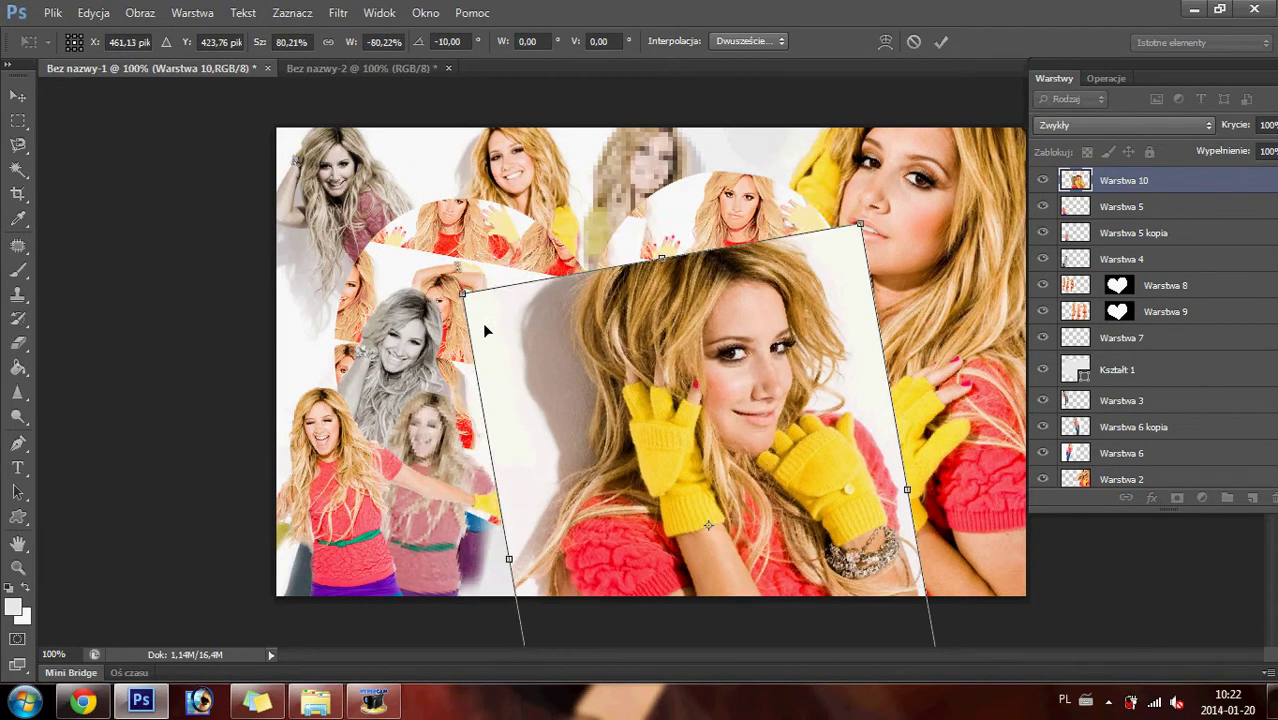
left_click_drag(748, 430, 595, 278)
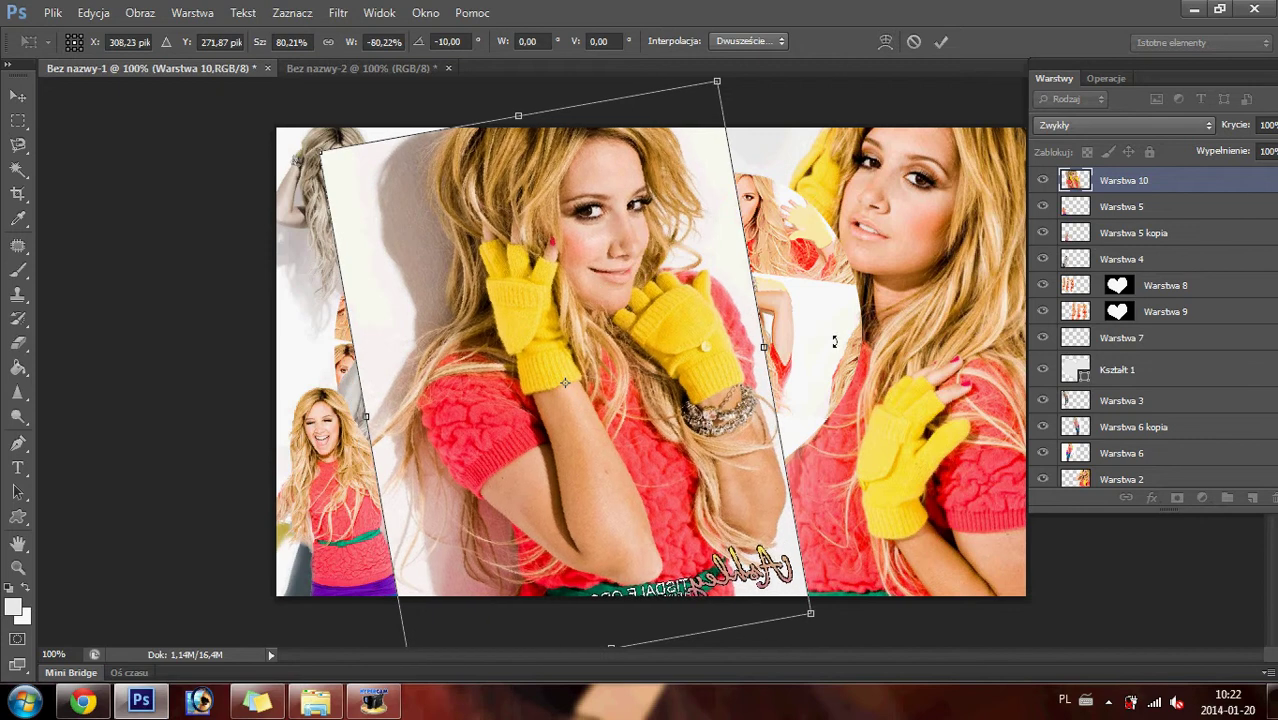
mouse_move(634, 335)
left_mouse_down()
mouse_move(864, 538)
mouse_move(845, 575)
left_mouse_up()
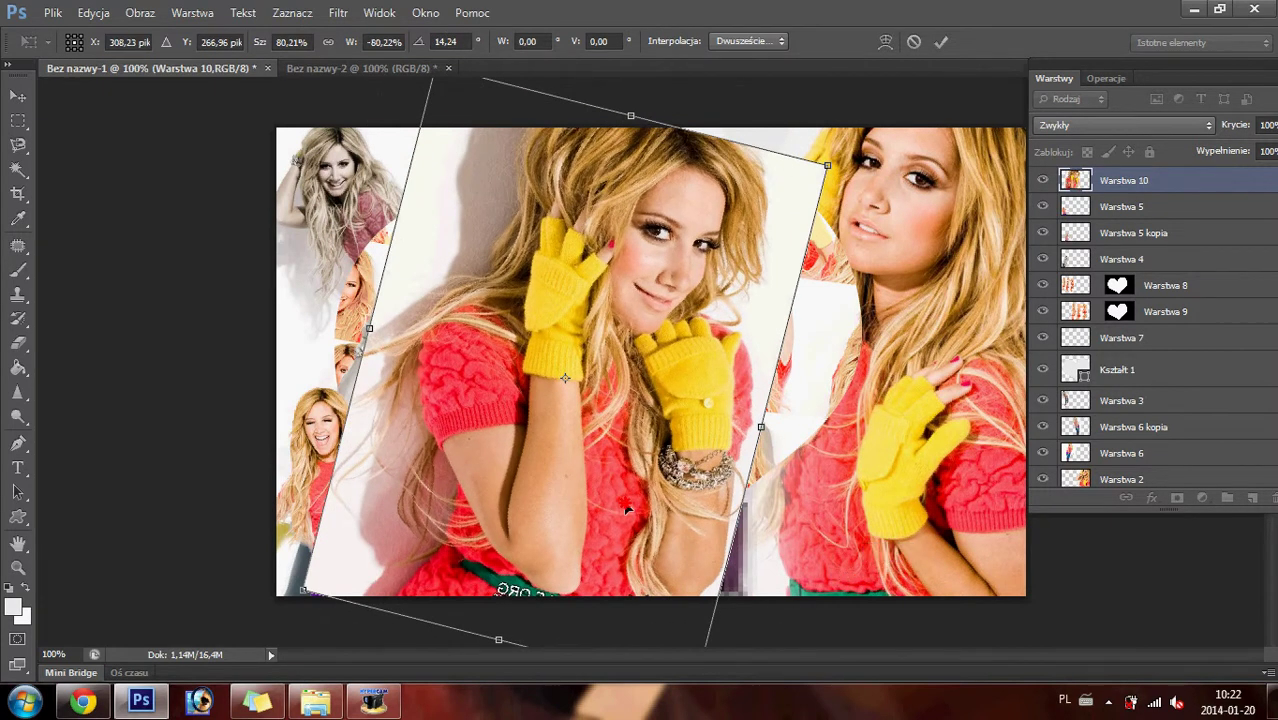
left_click_drag(625, 508, 627, 521)
key("Return")
key("e")
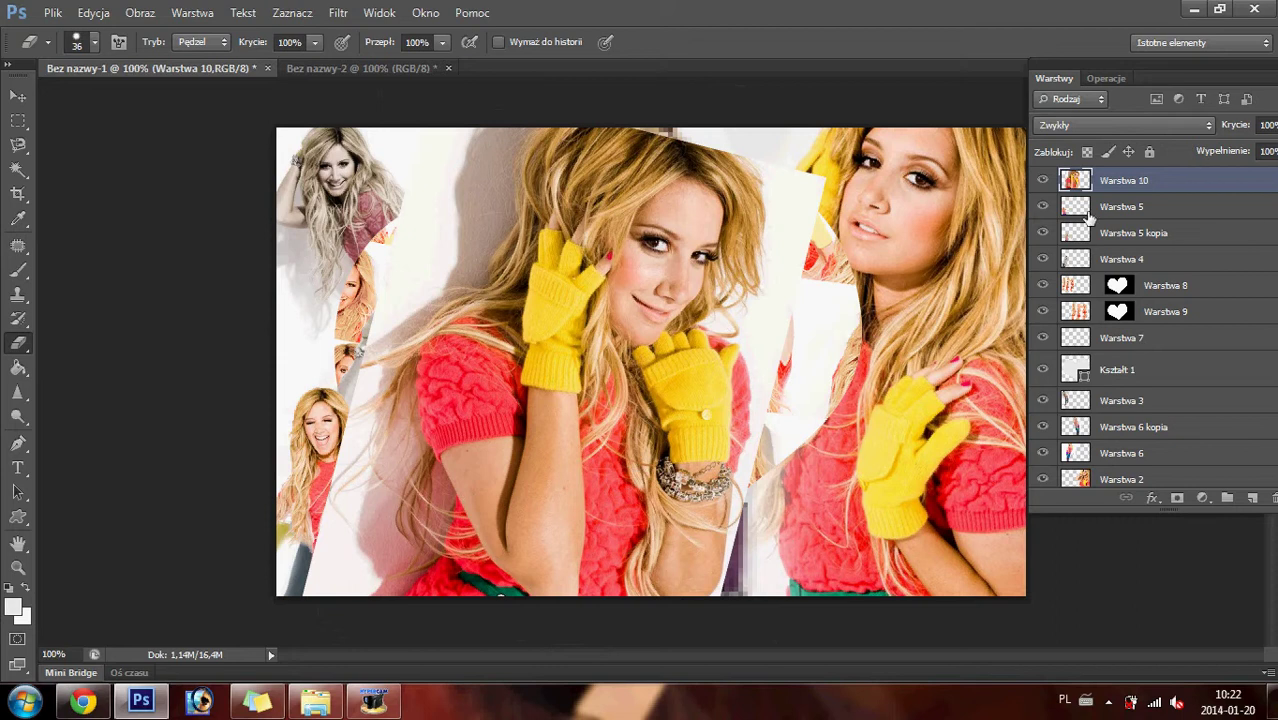
right_click(1105, 186)
- Delete Warstwa 10 and return to the album thumbnails in the browser
left_click(897, 117)
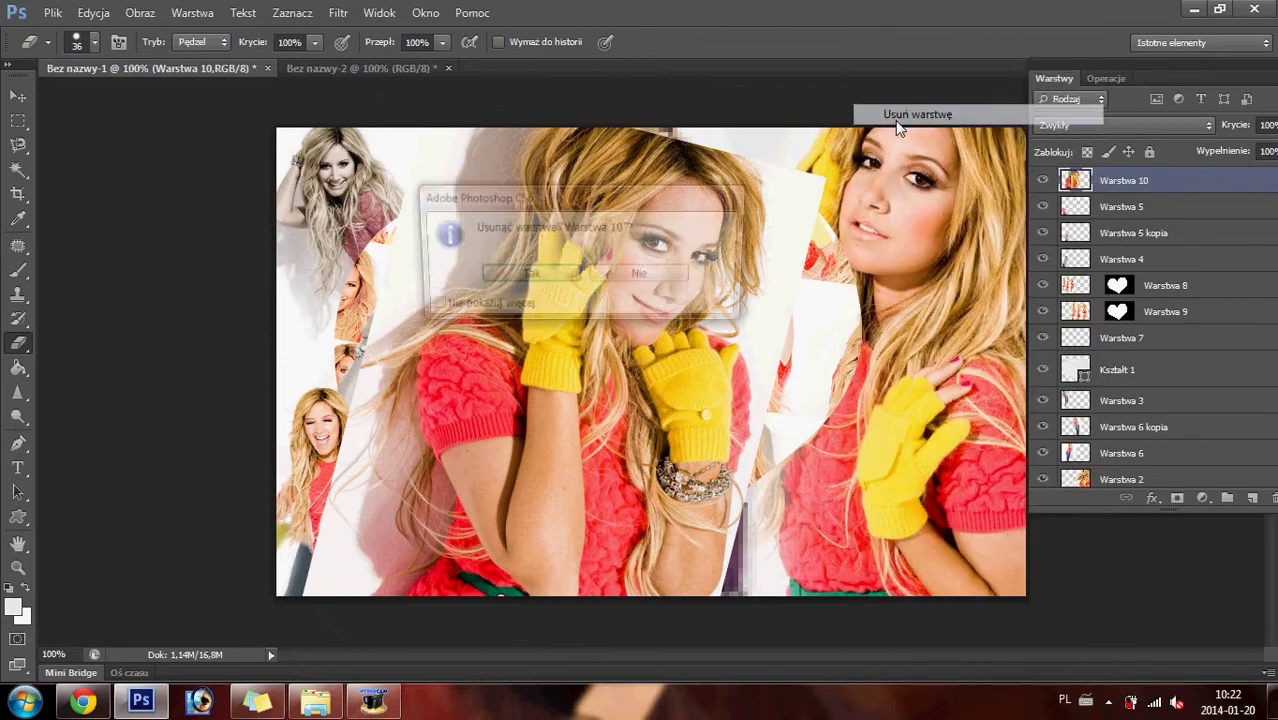
left_click(531, 272)
left_click(84, 700)
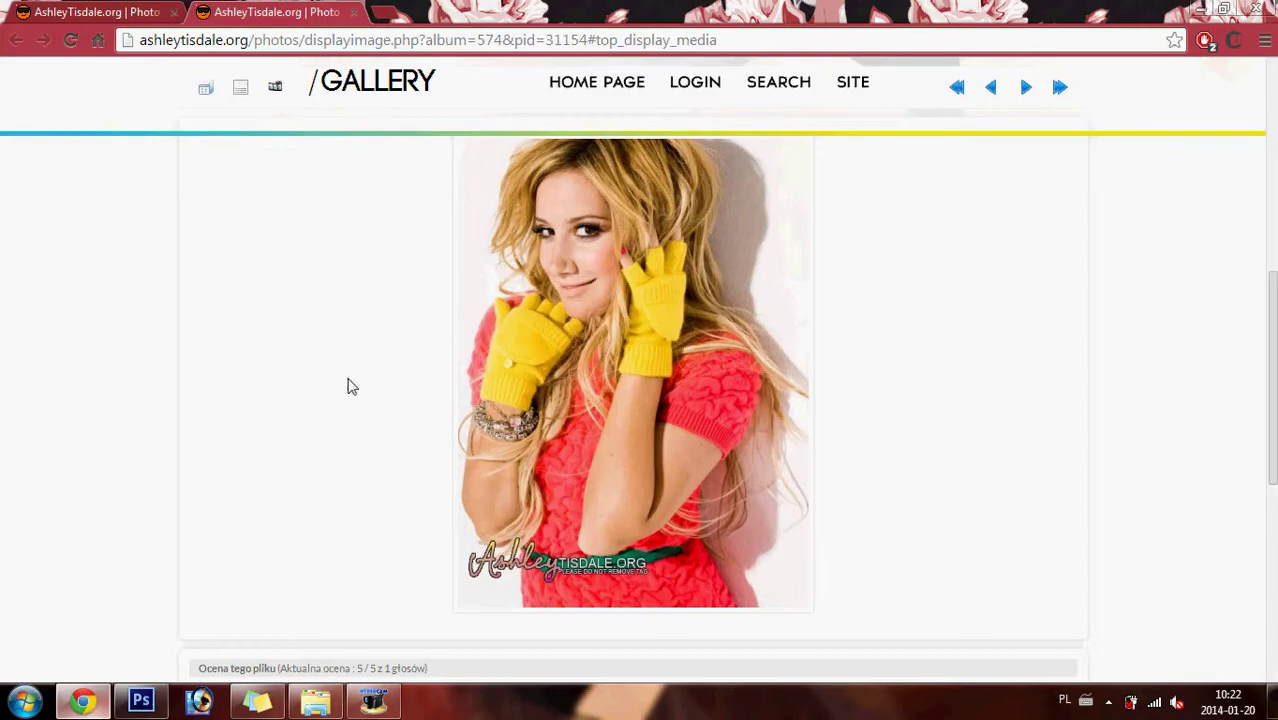
key("BackSpace")
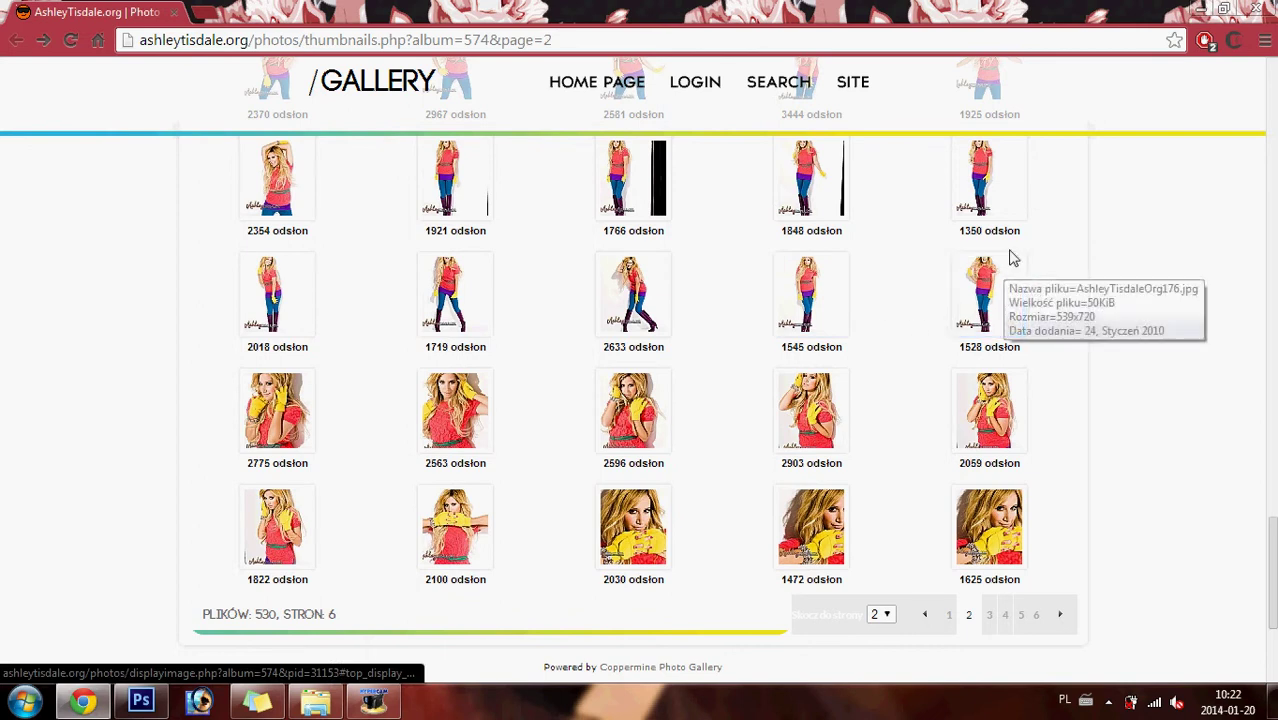
left_click(141, 701)
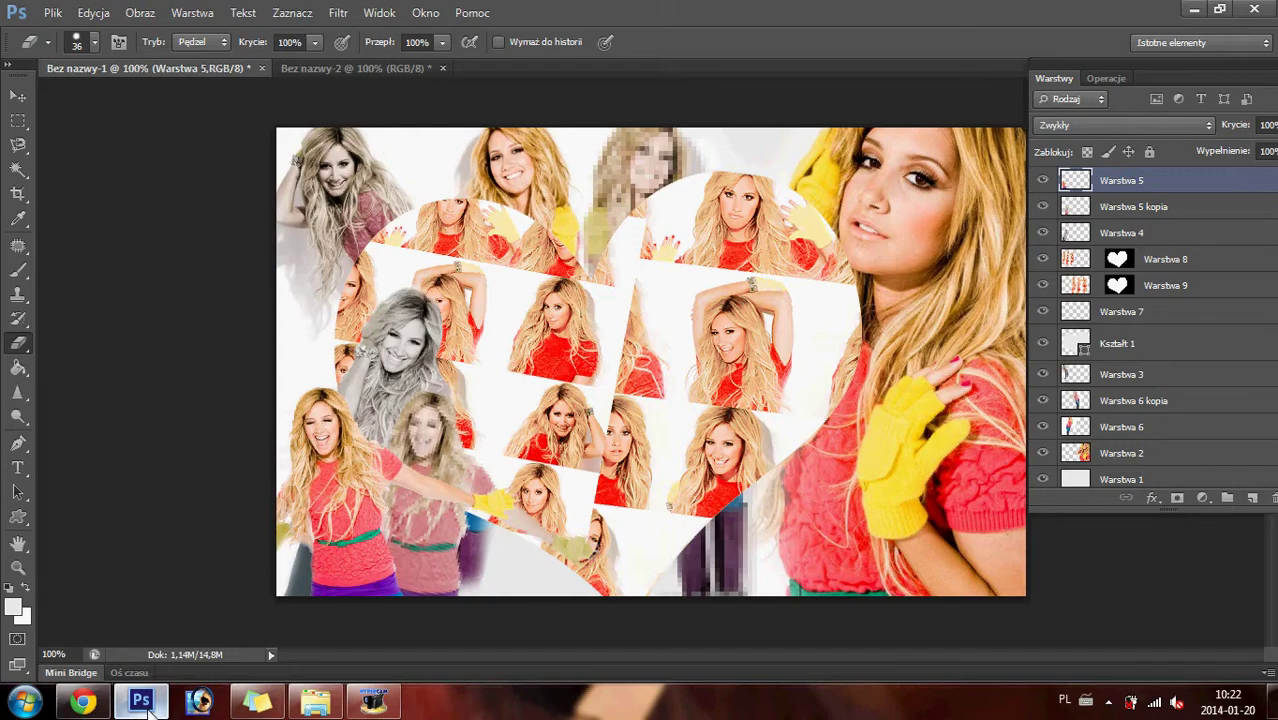
left_click(141, 701)
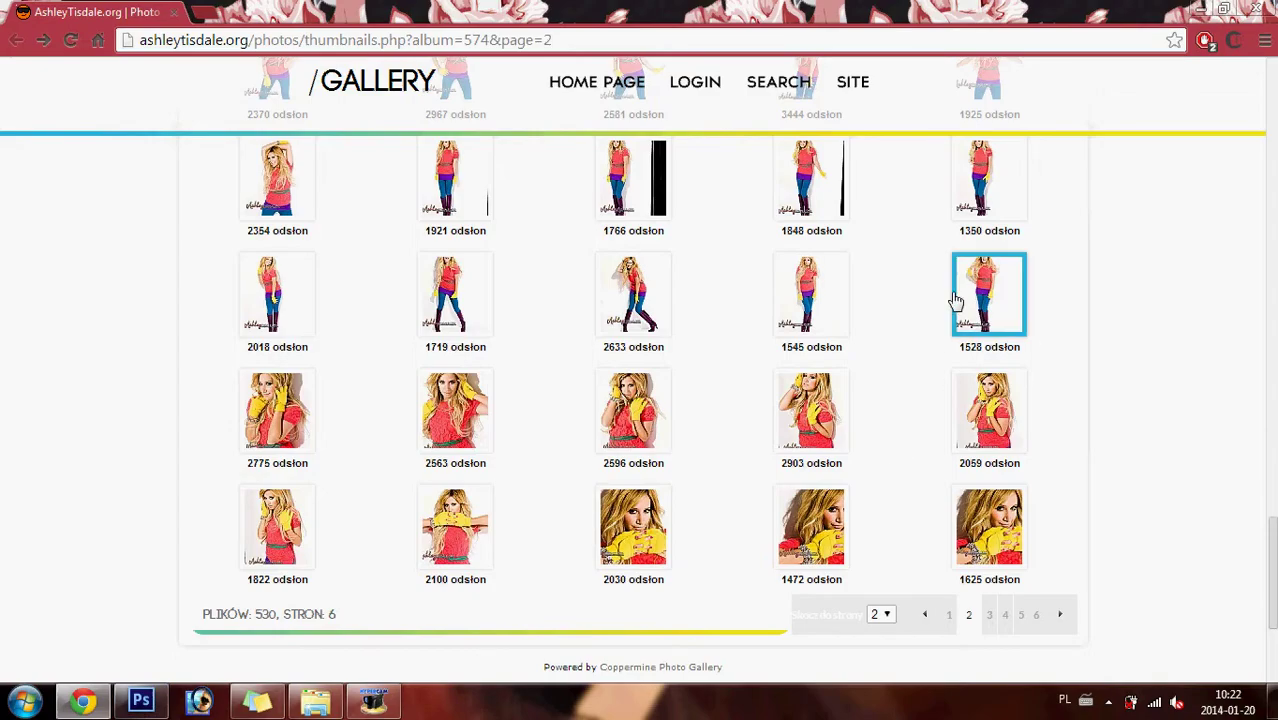
- Copy the full-size 1528 purple-boots photo, then undo a wrong paste in Photoshop
right_click(990, 270)
left_click(1050, 279)
left_click(230, 10)
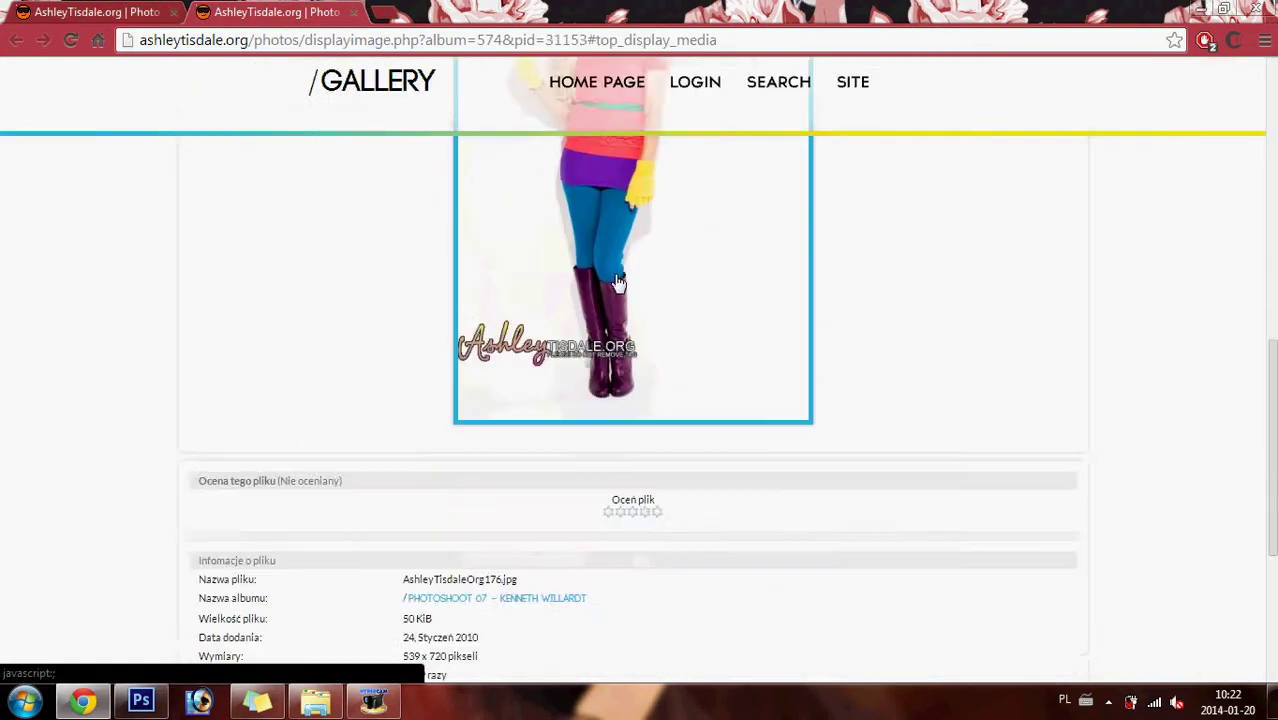
left_click(620, 283)
right_click(283, 180)
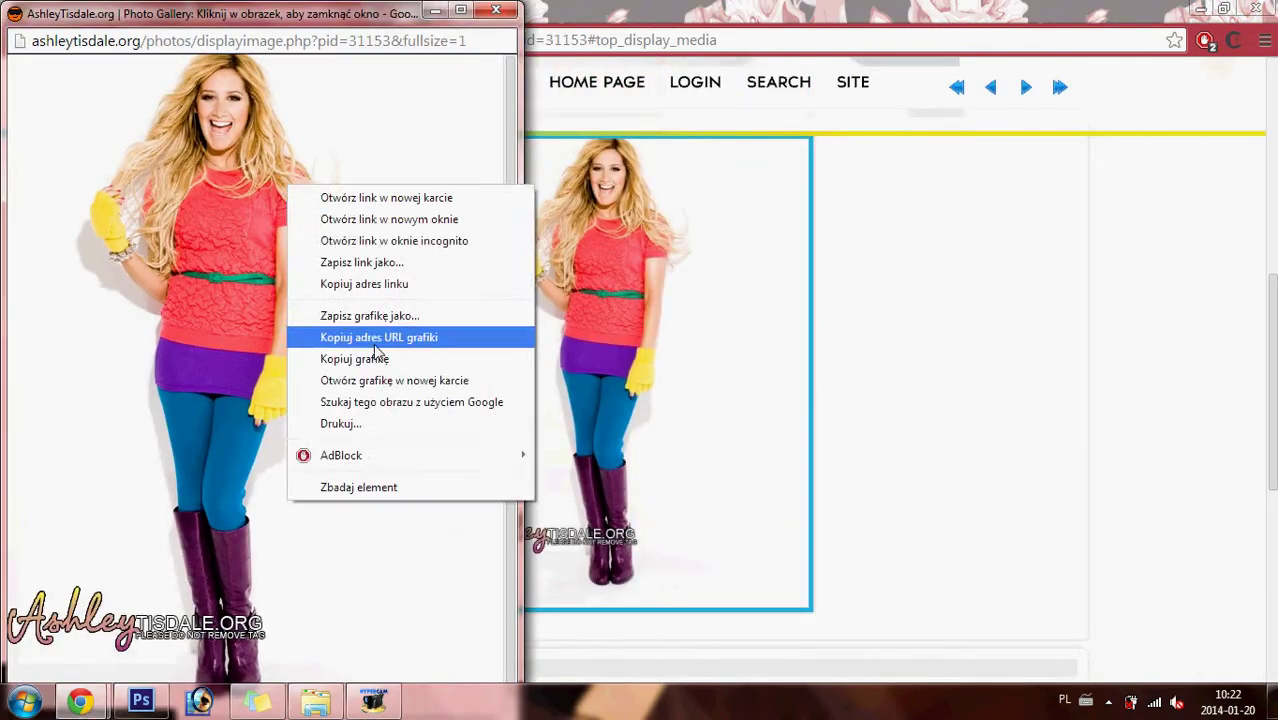
left_click(372, 357)
left_click(374, 297)
left_click(141, 701)
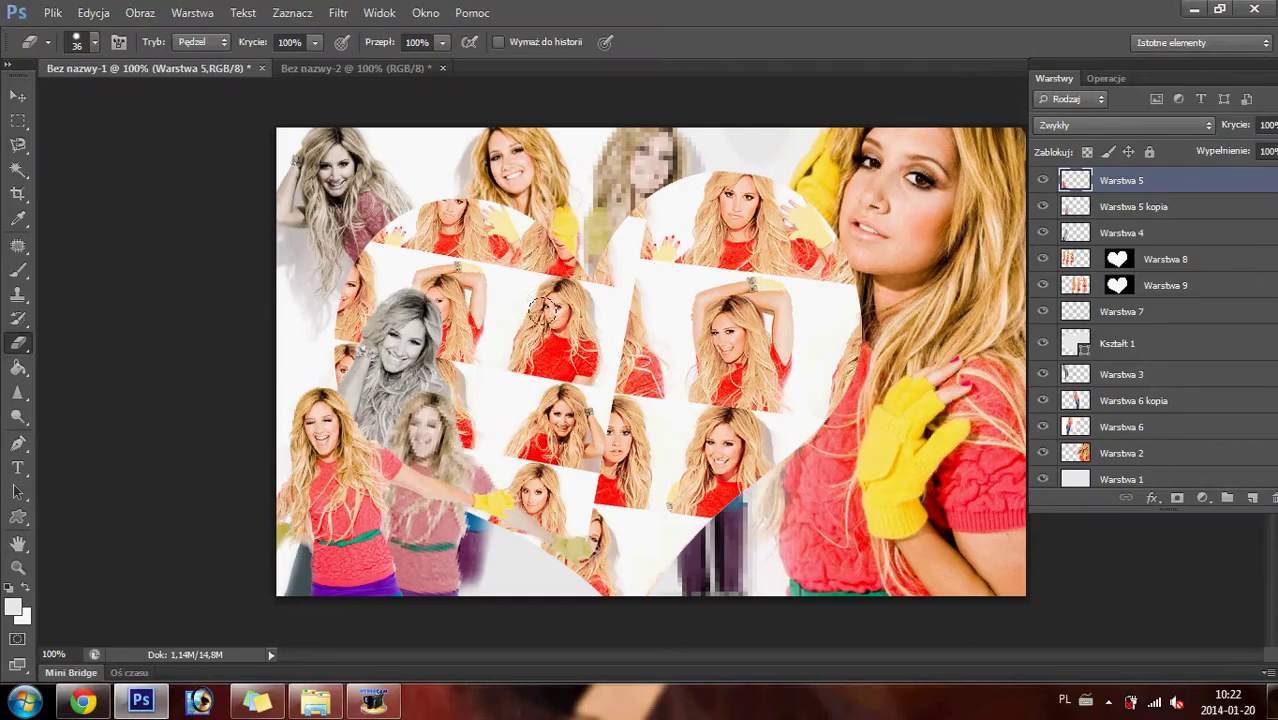
key("ctrl+v")
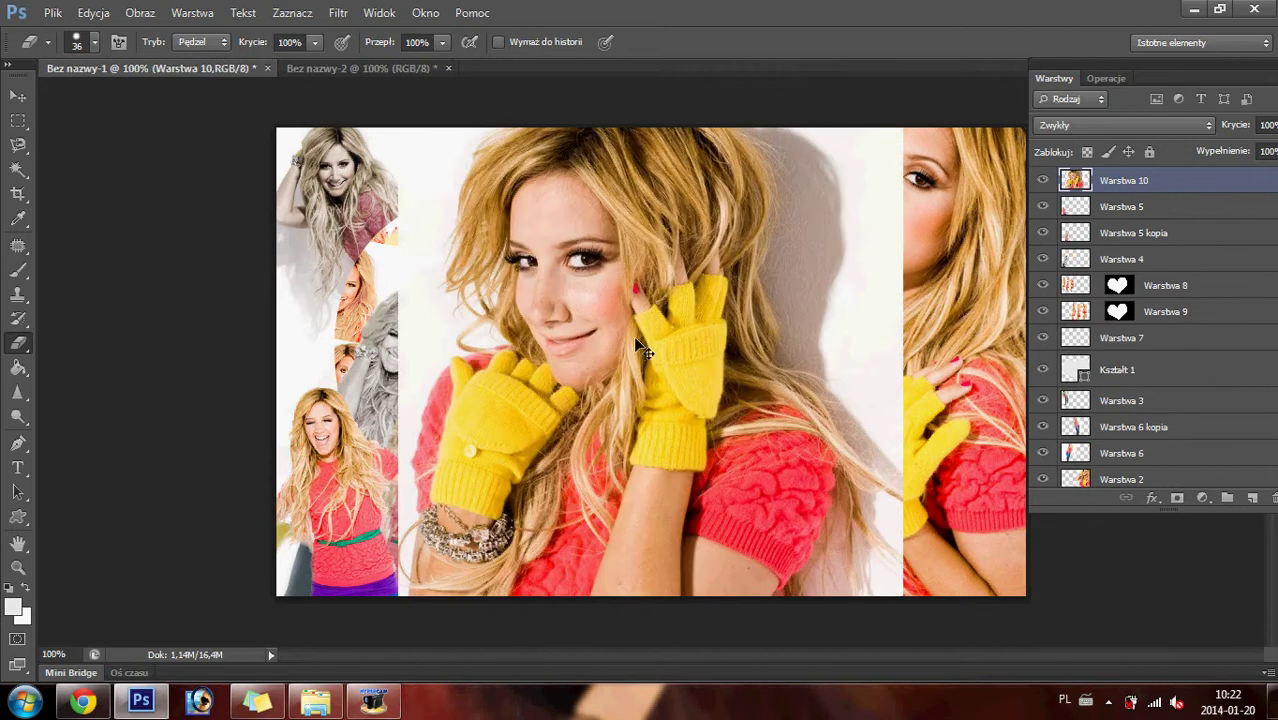
key("ctrl+z")
- Copy the full-size purple-boots photo again for Photoshop
left_click(82, 701)
left_click(488, 200)
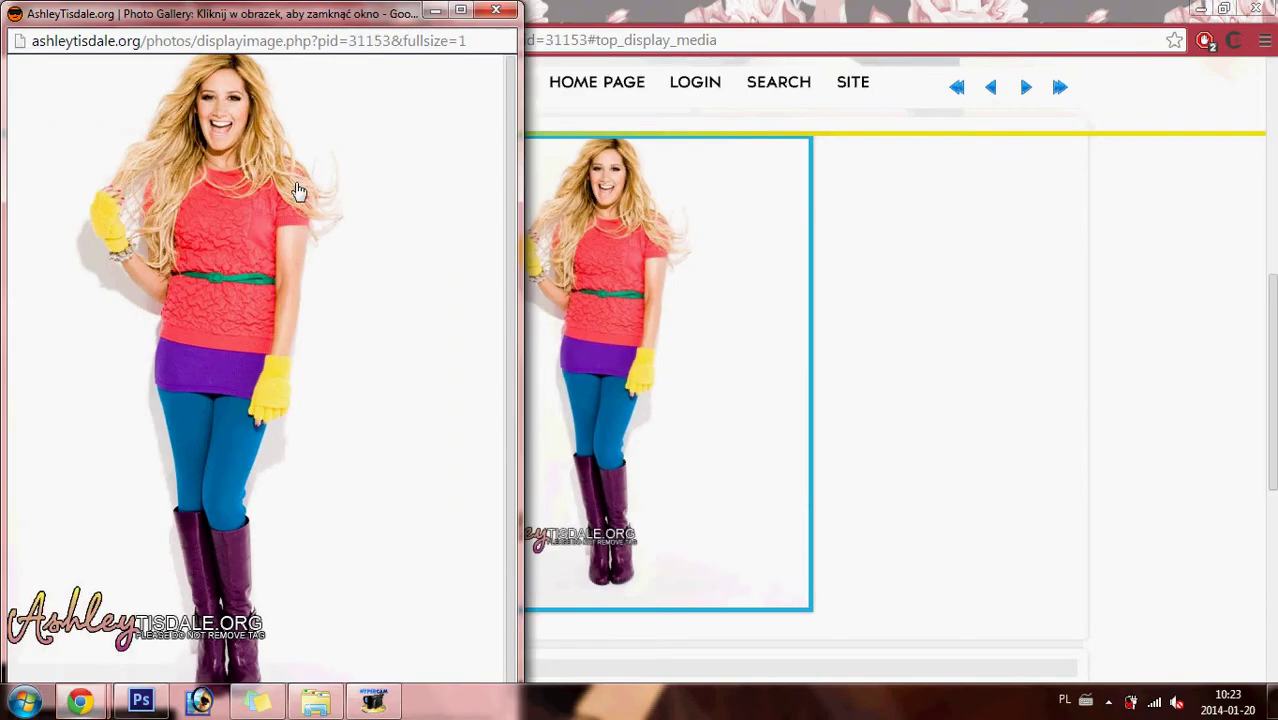
right_click(234, 183)
left_click(305, 356)
left_click(141, 701)
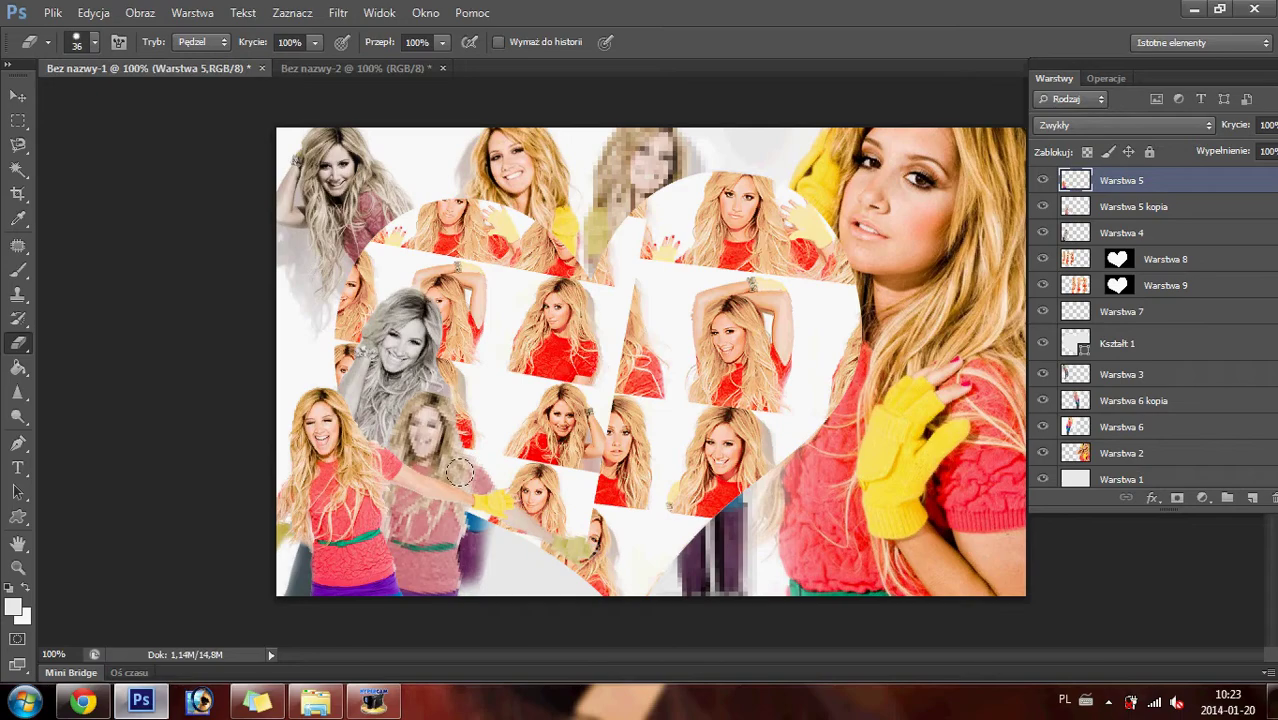
- Paste the purple-boots photo as Warstwa 10, scale it to 90% and position it
key("ctrl+v")
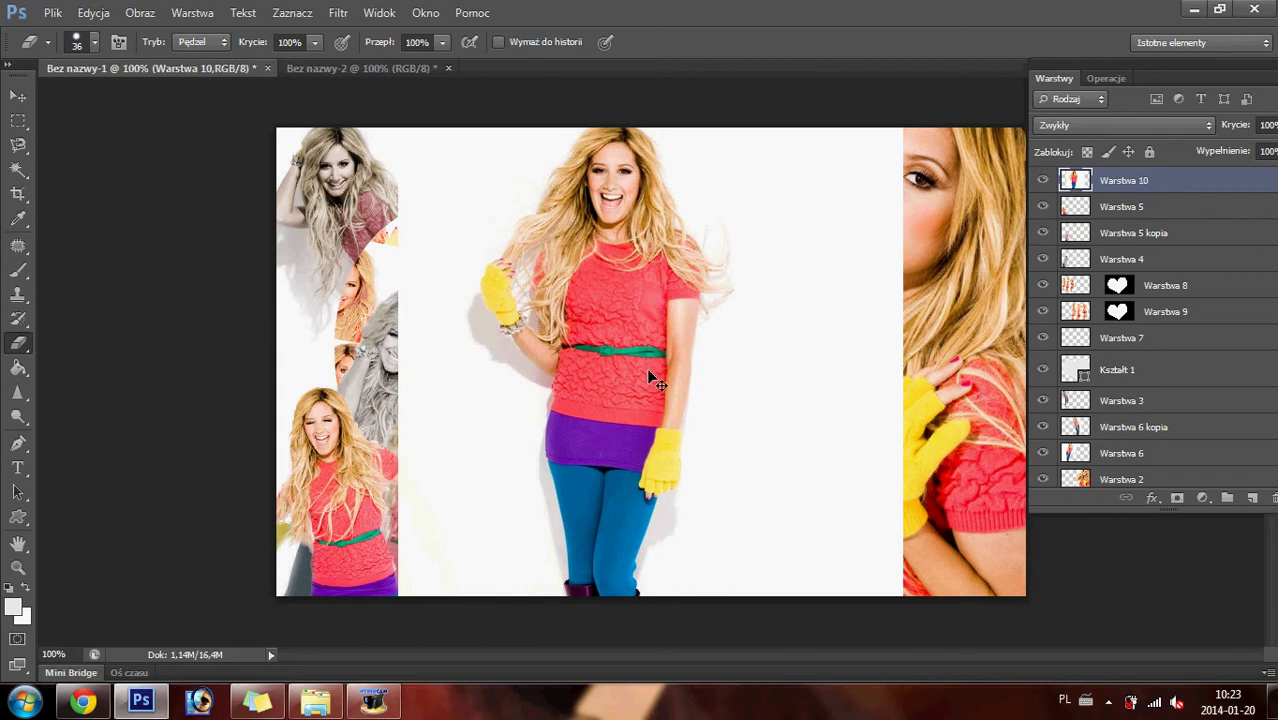
key("ctrl+t")
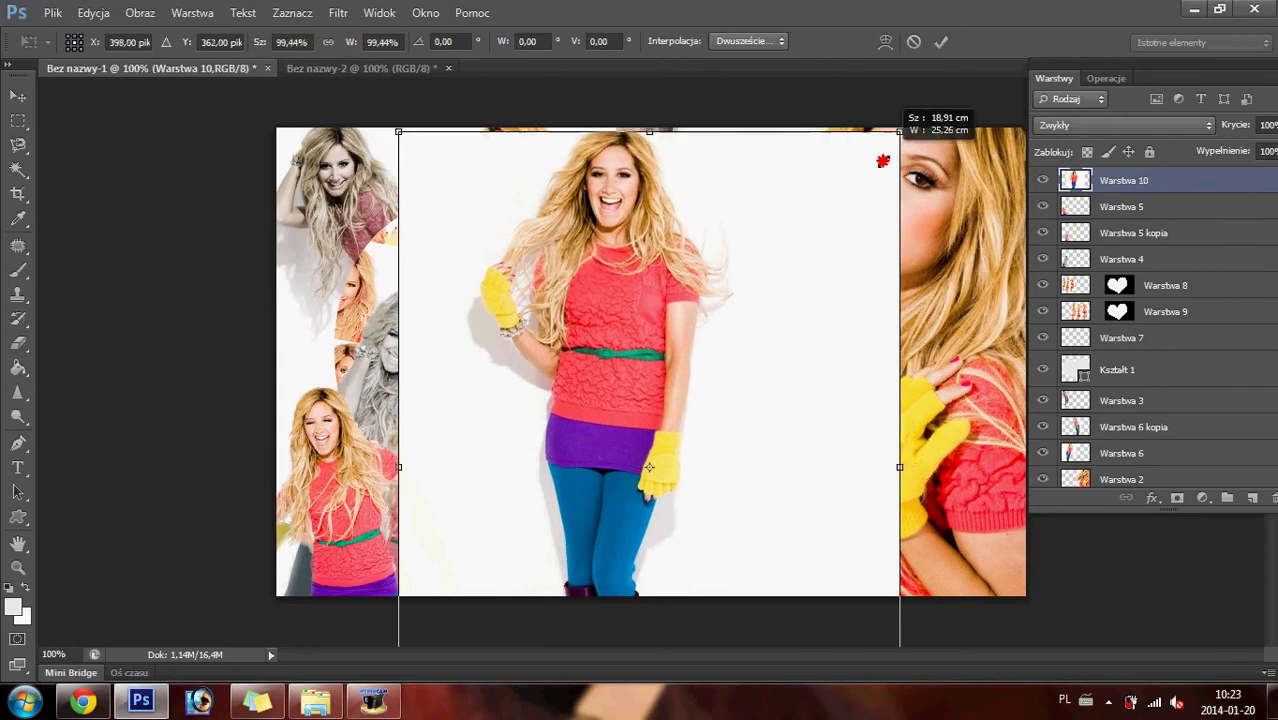
left_click_drag(904, 128, 852, 196)
left_click_drag(666, 346, 675, 260)
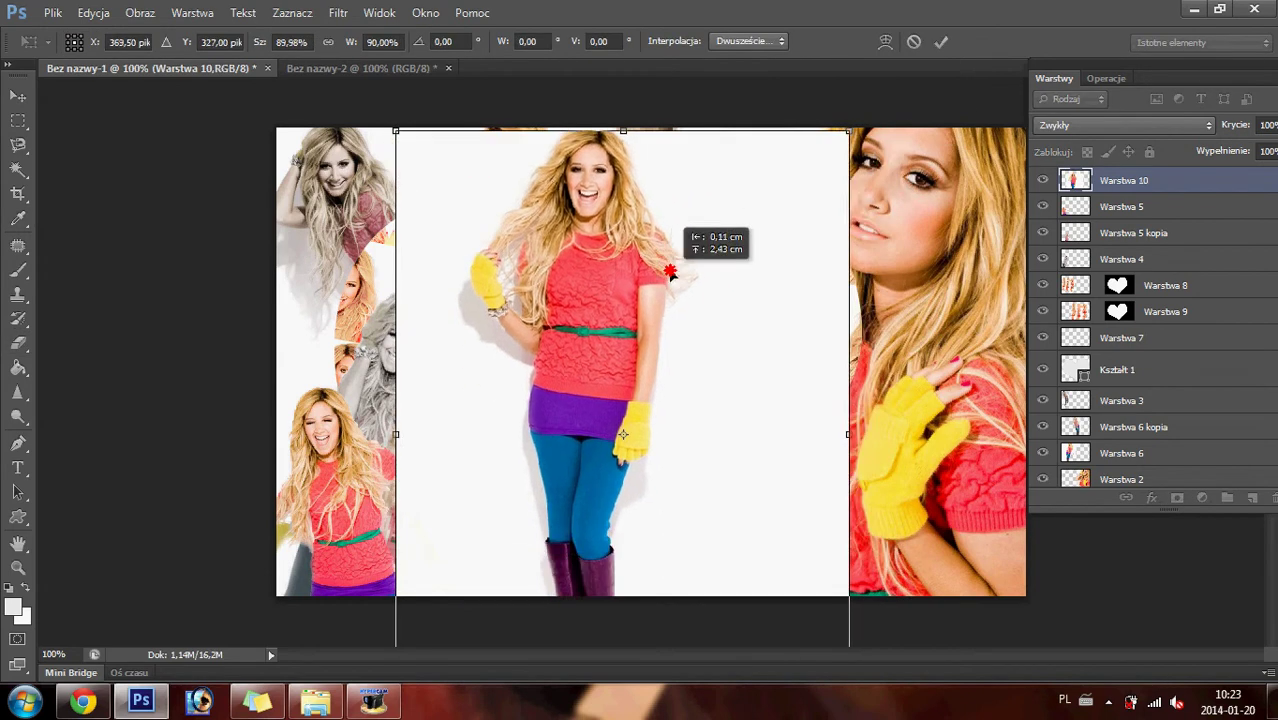
right_click(576, 293)
left_click(665, 575)
left_click_drag(697, 352, 609, 370)
- Mirror it back, tilt it -5.1°, shift it into place and commit the transform
right_click(622, 323)
left_click(716, 605)
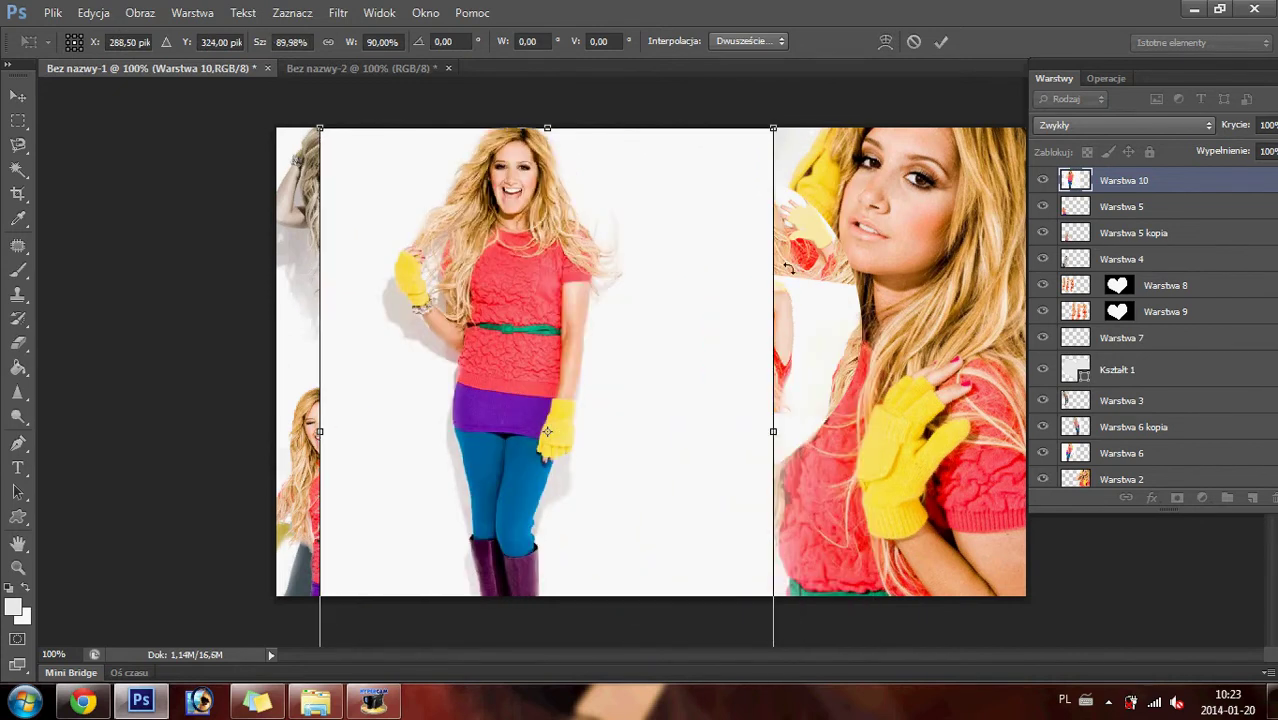
left_click_drag(830, 290, 835, 240)
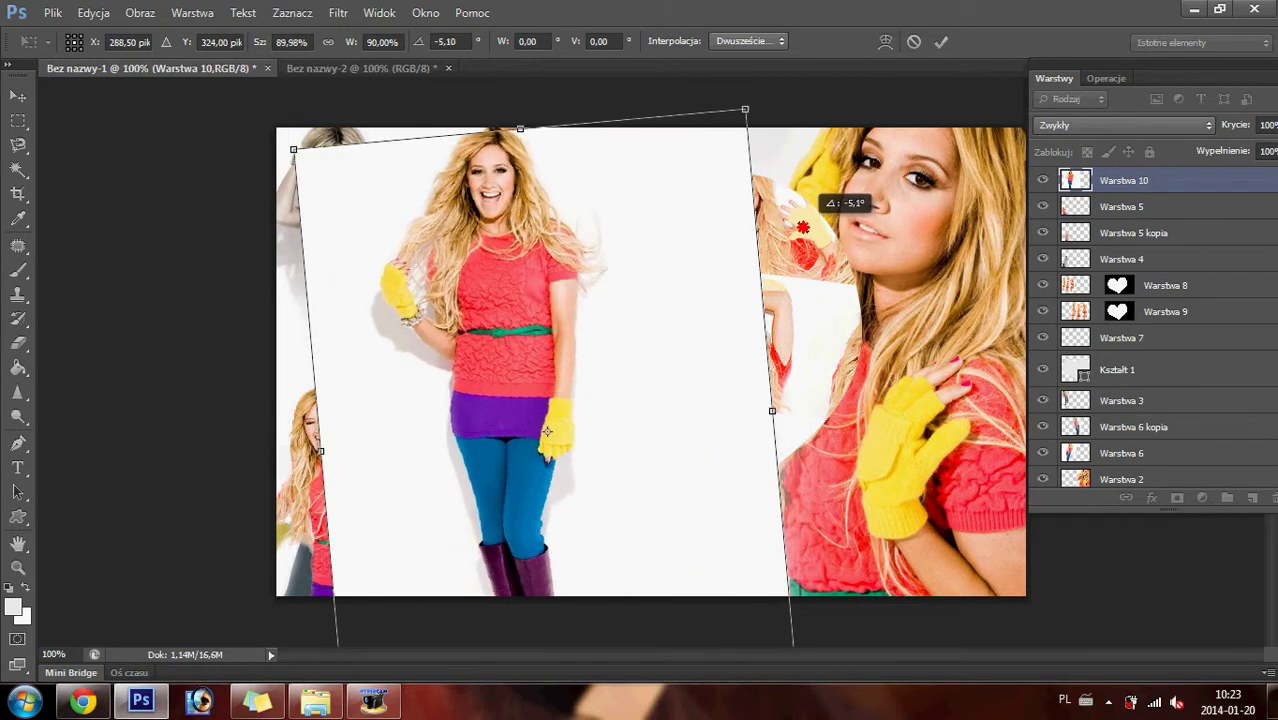
left_click_drag(535, 288, 594, 302)
key("Return")
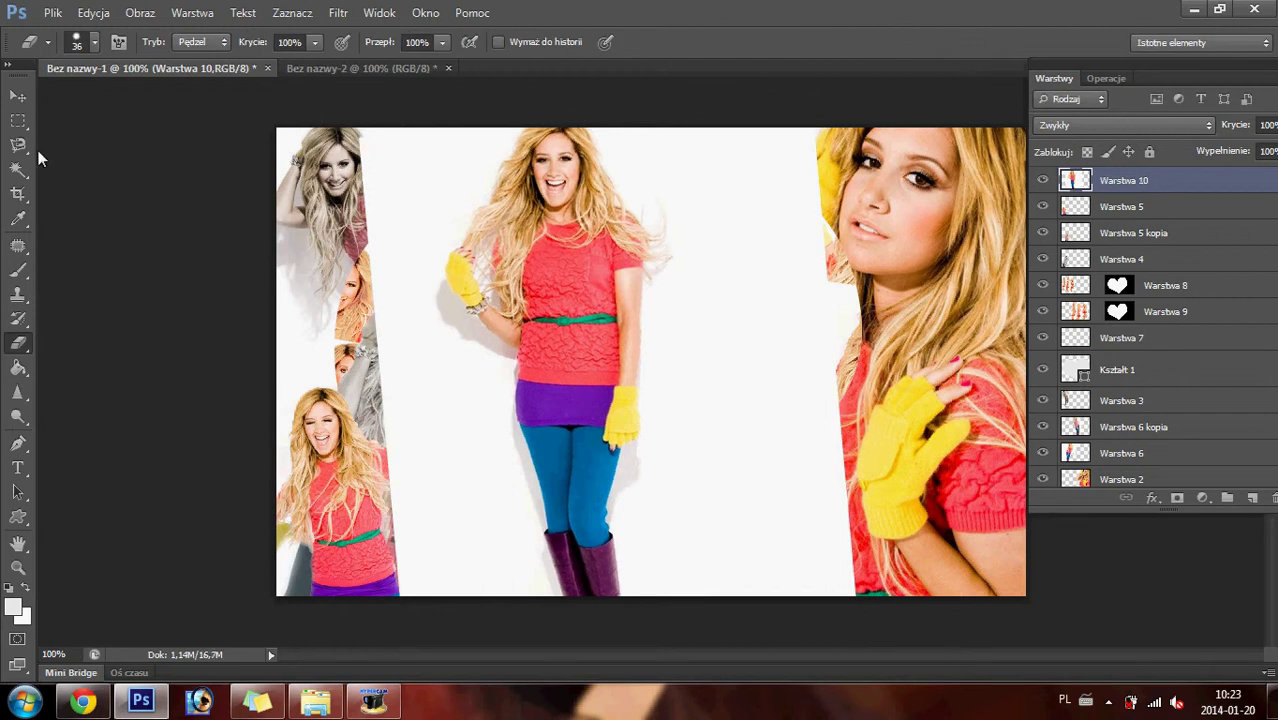
left_click(18, 170)
- Delete the white background right and left of the central figure with the Magic Wand
left_click(394, 177)
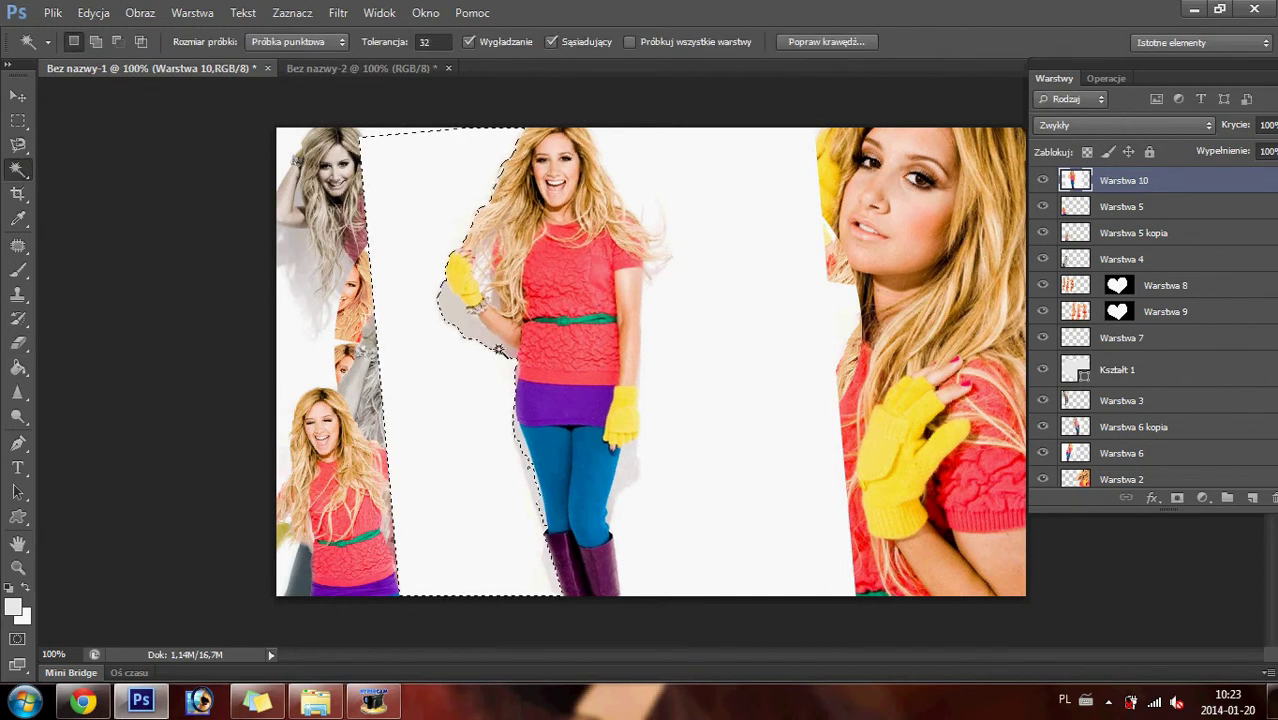
left_click(745, 403)
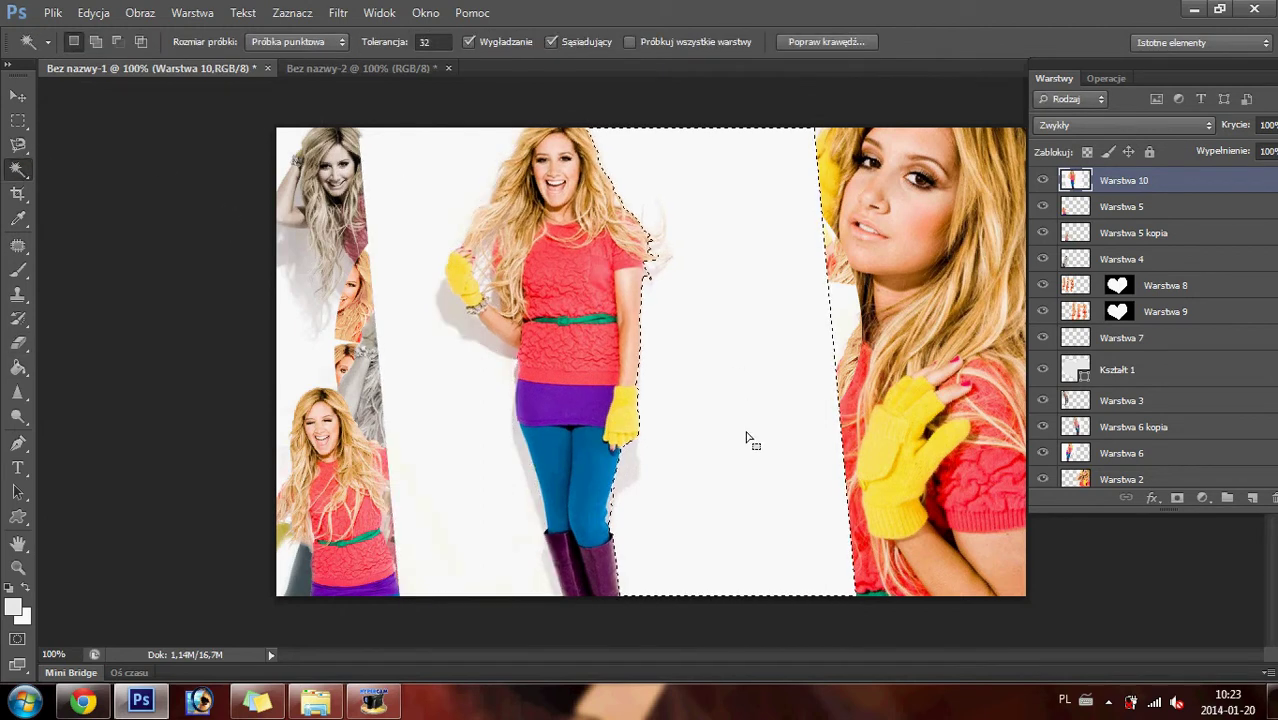
key("Delete")
left_click(448, 387)
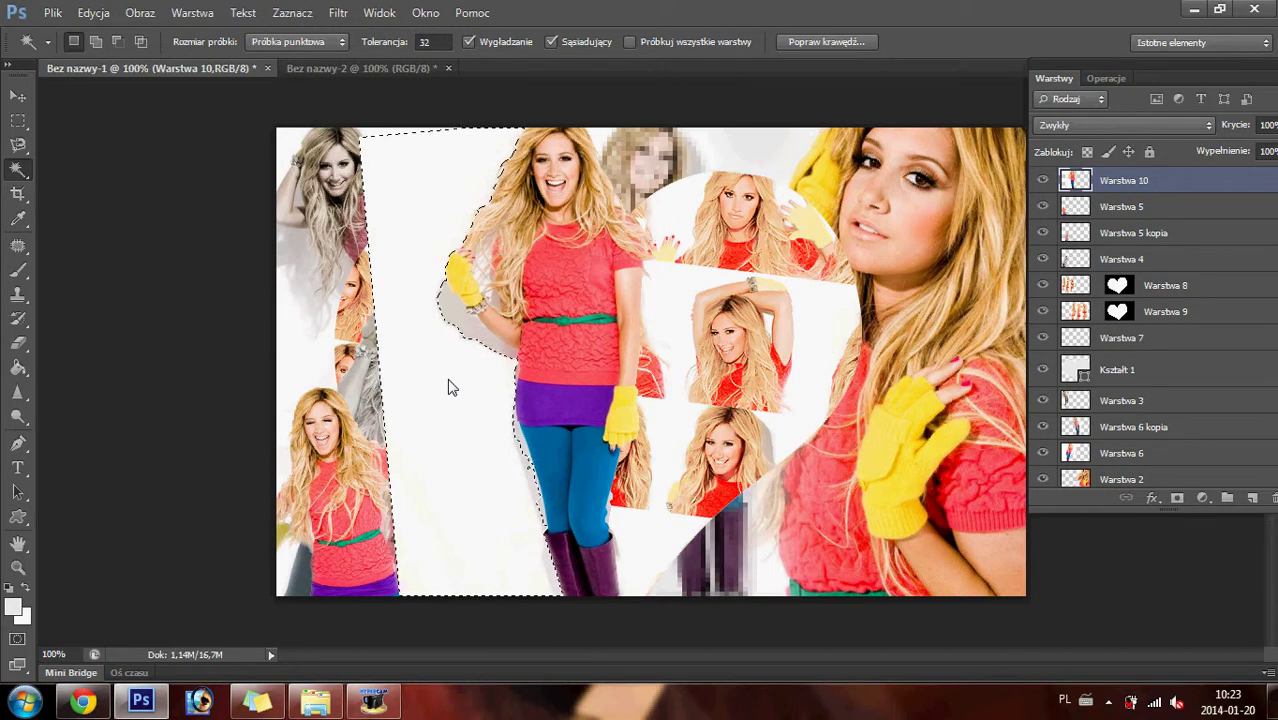
key("Delete")
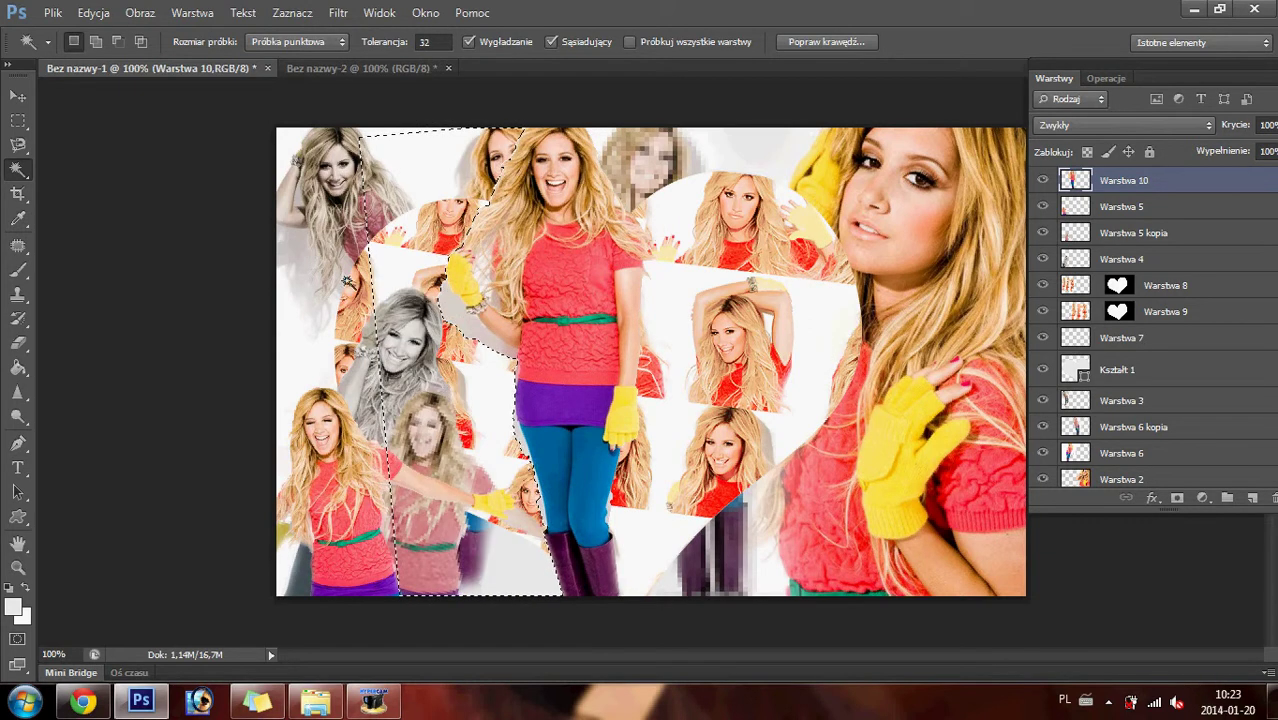
left_click(449, 318)
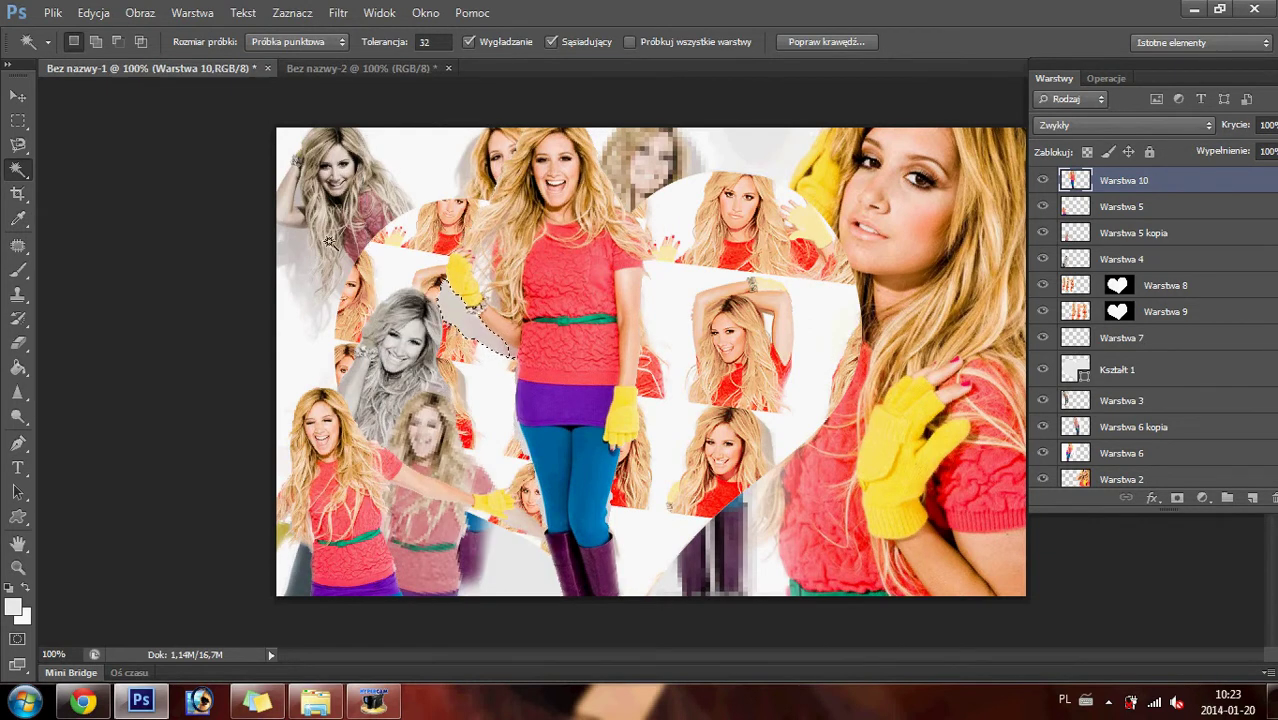
- Erase leftover white near the grey-haired portrait and along the boot edge
left_click(18, 120)
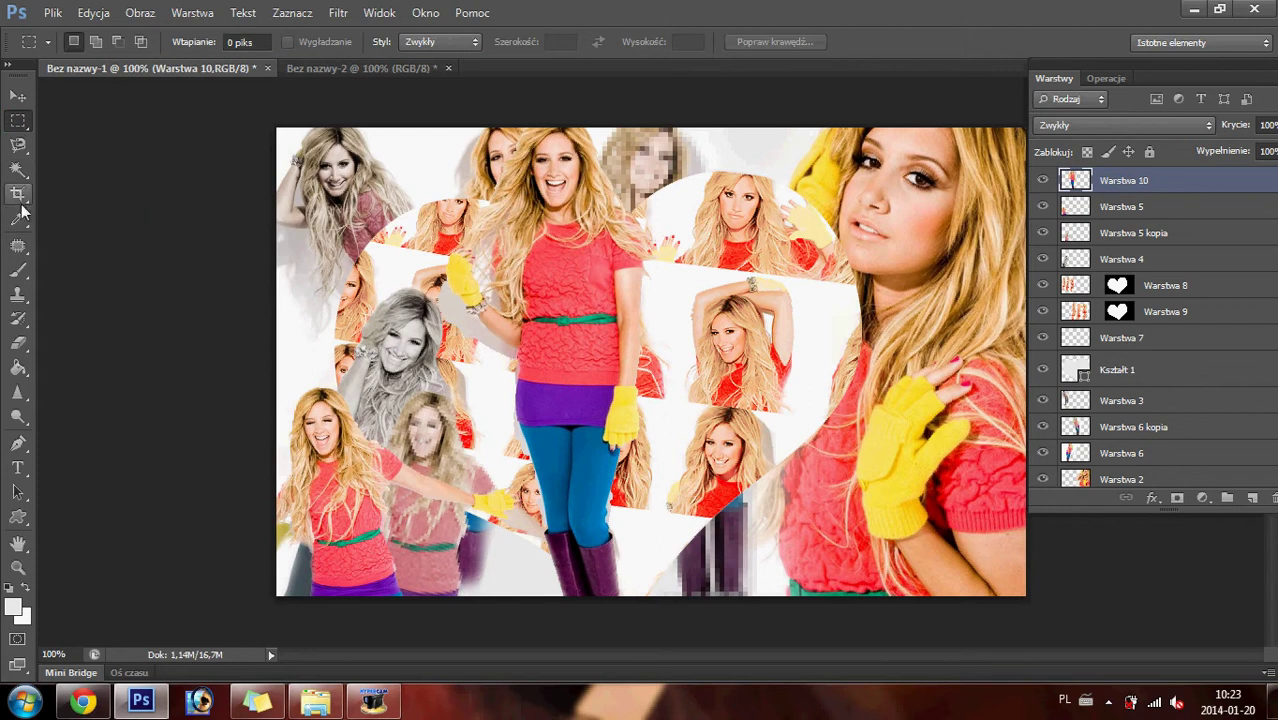
left_click(18, 342)
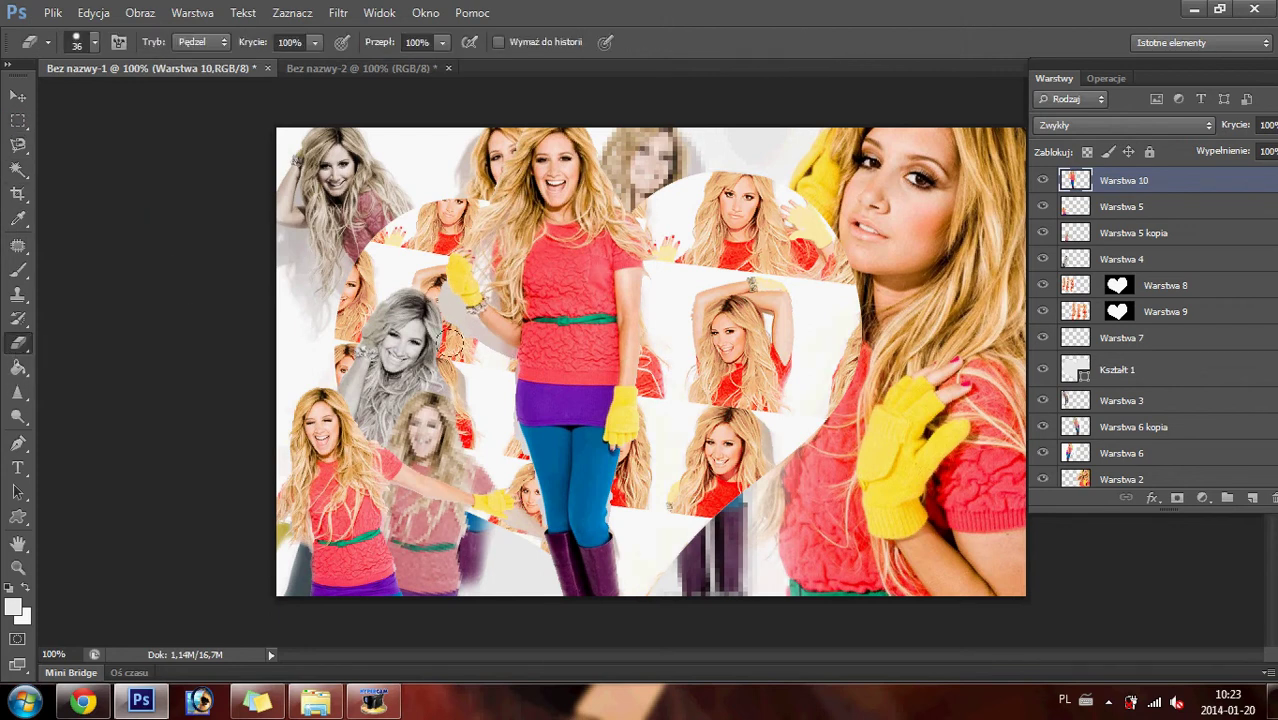
mouse_move(452, 346)
left_mouse_down()
mouse_move(437, 300)
mouse_move(496, 357)
mouse_move(460, 334)
left_mouse_up()
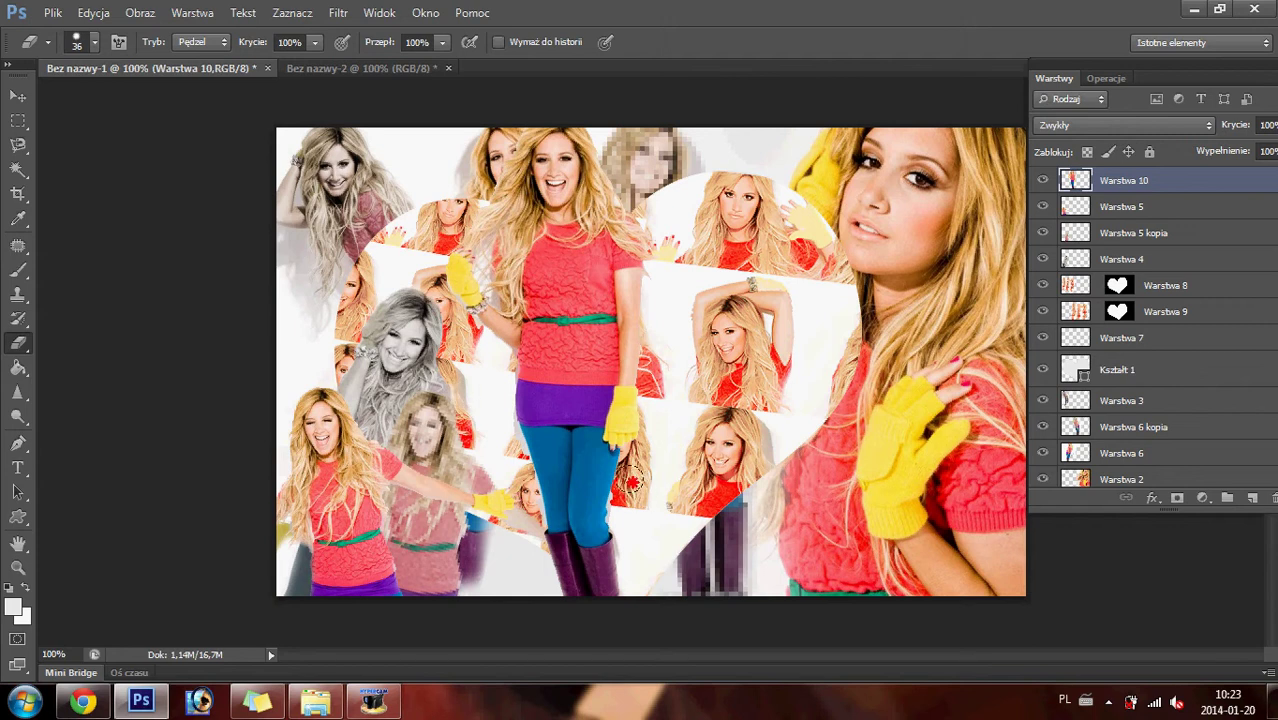
left_click_drag(631, 481, 639, 567)
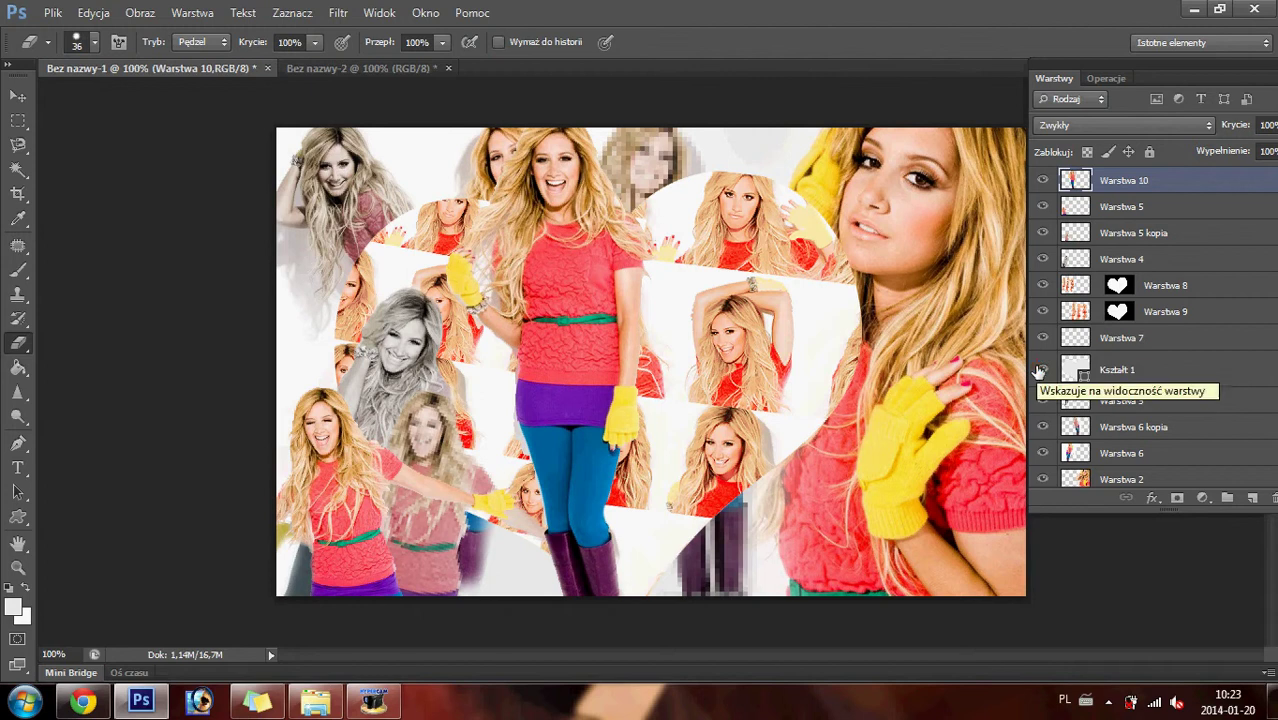
- Erase white near the small face on Warstwa 4 and Warstwa 5 kopia, checking each layer
left_click(1125, 235)
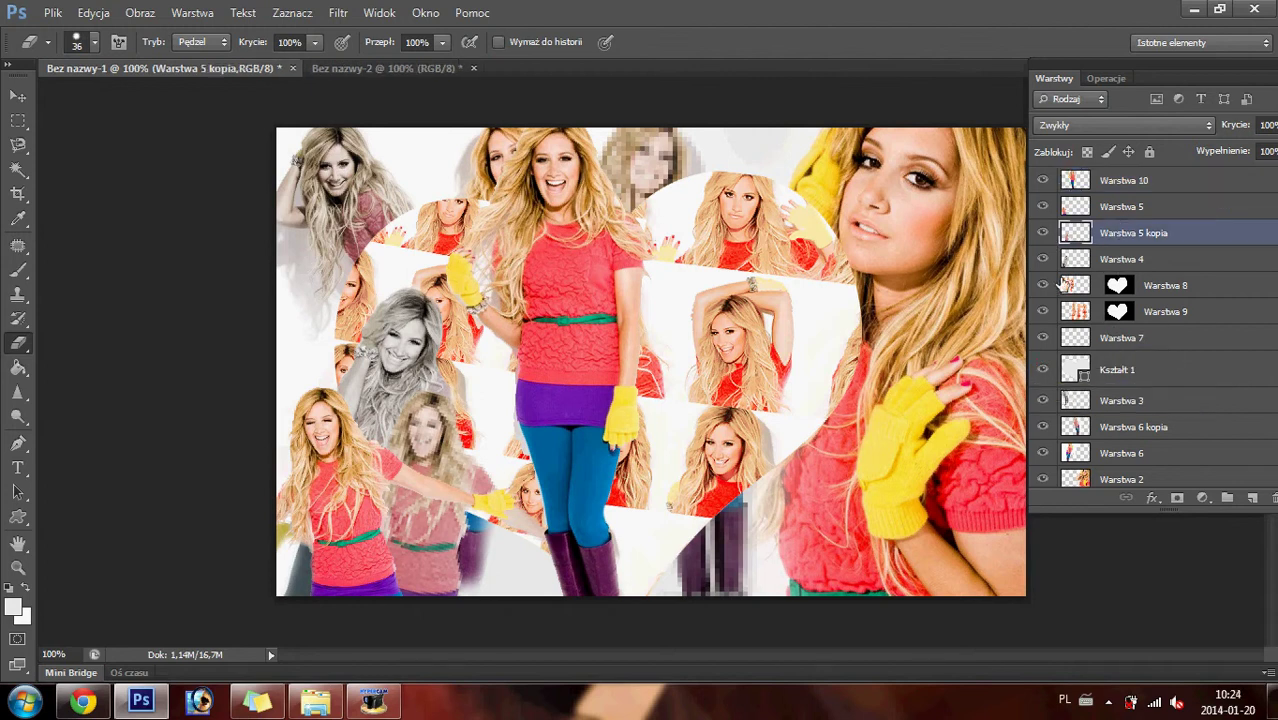
left_click(1115, 260)
left_click_drag(523, 508, 515, 540)
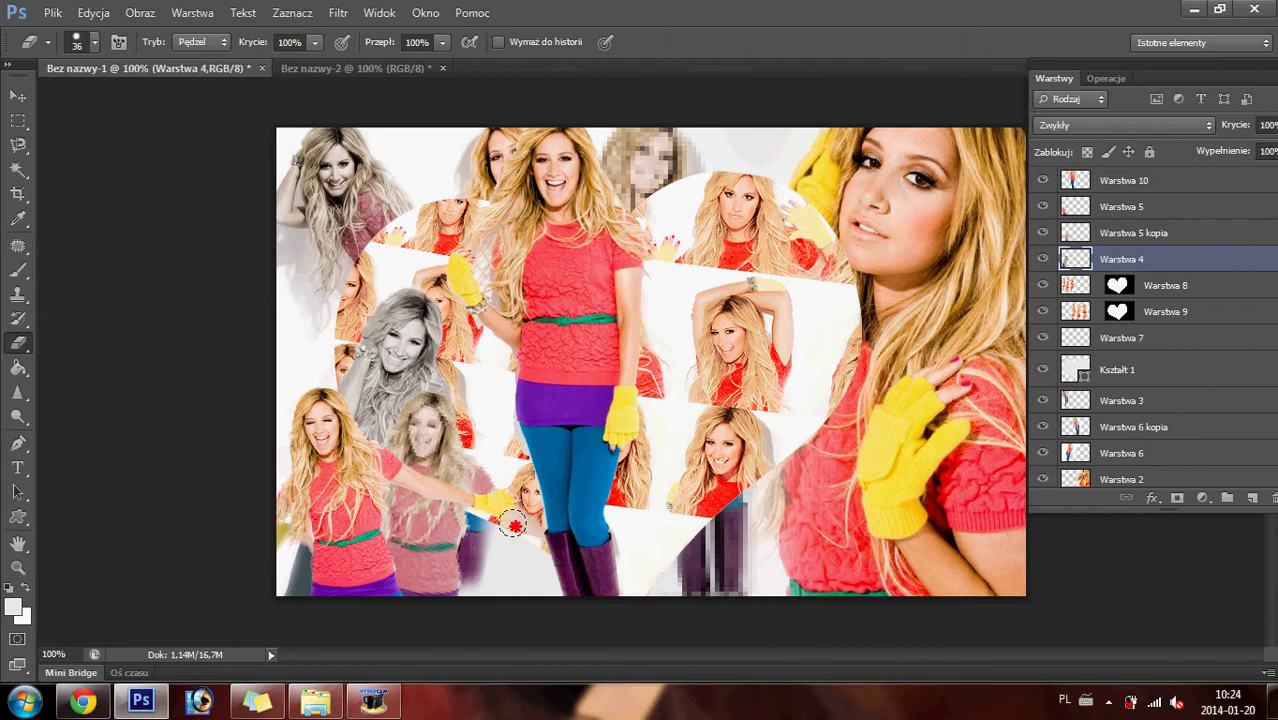
left_click(1042, 262)
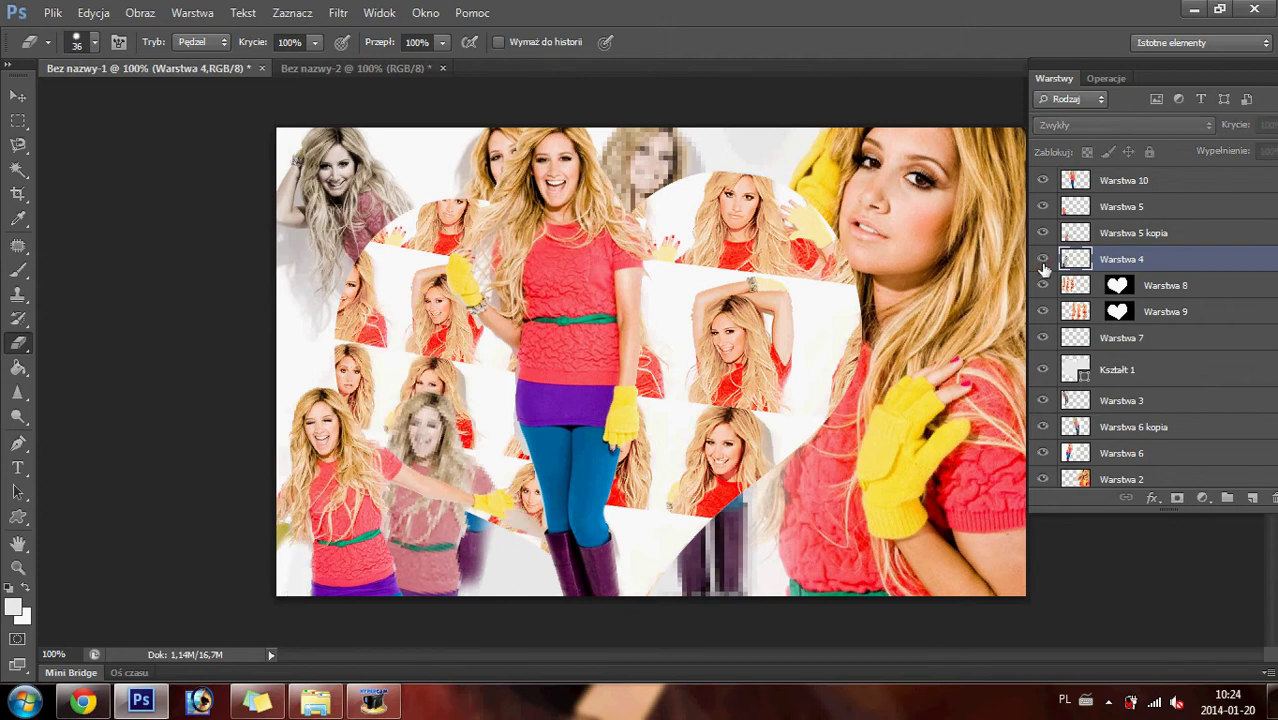
left_click(1042, 262)
left_click(1042, 233)
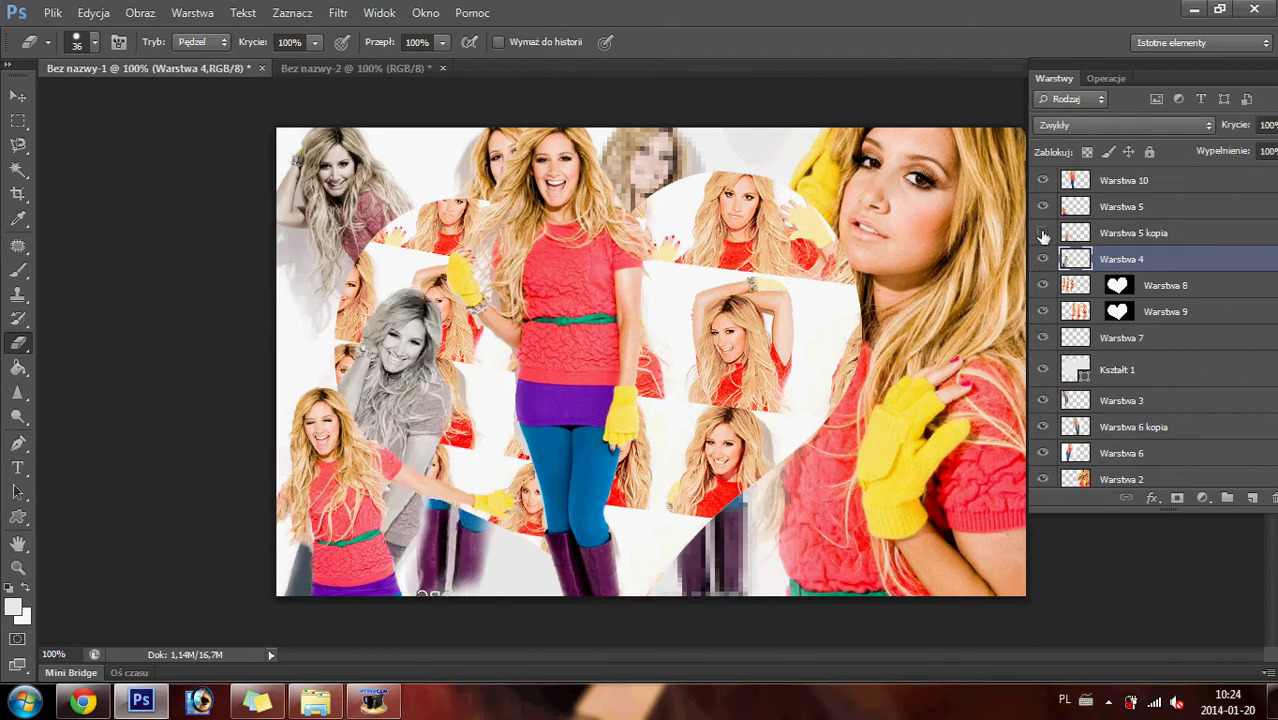
left_click(1100, 233)
mouse_move(524, 527)
left_mouse_down()
mouse_move(518, 516)
mouse_move(538, 540)
mouse_move(522, 514)
mouse_move(531, 554)
left_mouse_up()
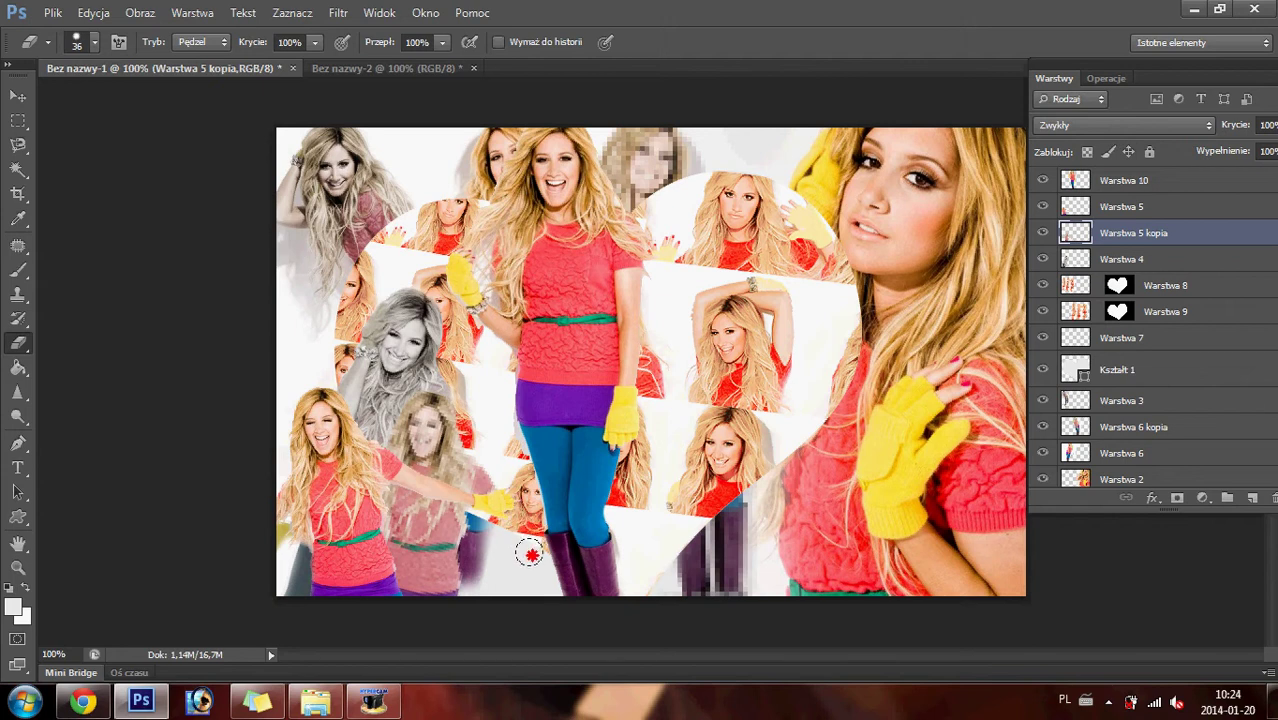
- Erase the white overlay over the small face on Warstwa 10
left_click(1110, 182)
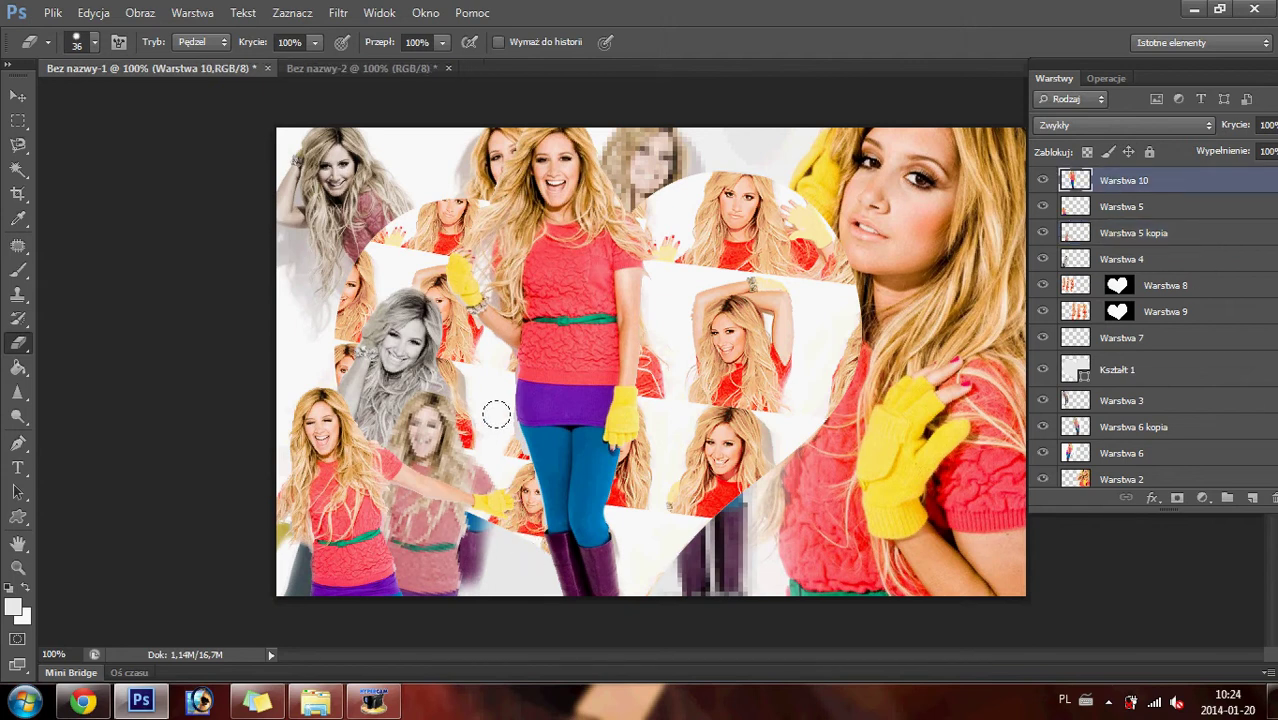
left_click_drag(496, 414, 525, 530)
left_click(1121, 481)
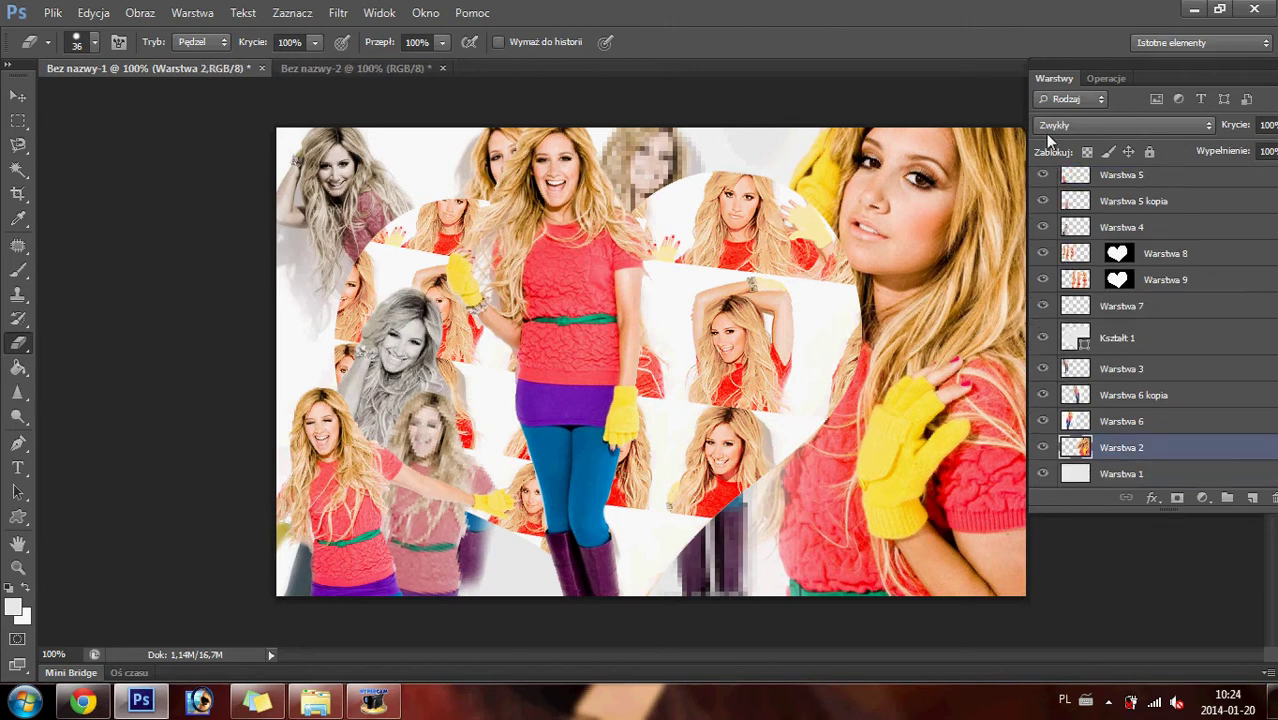
- Blend Warstwa 2 as Łagodne światło and raise its contrast to 100
left_click(1055, 126)
left_click(1093, 390)
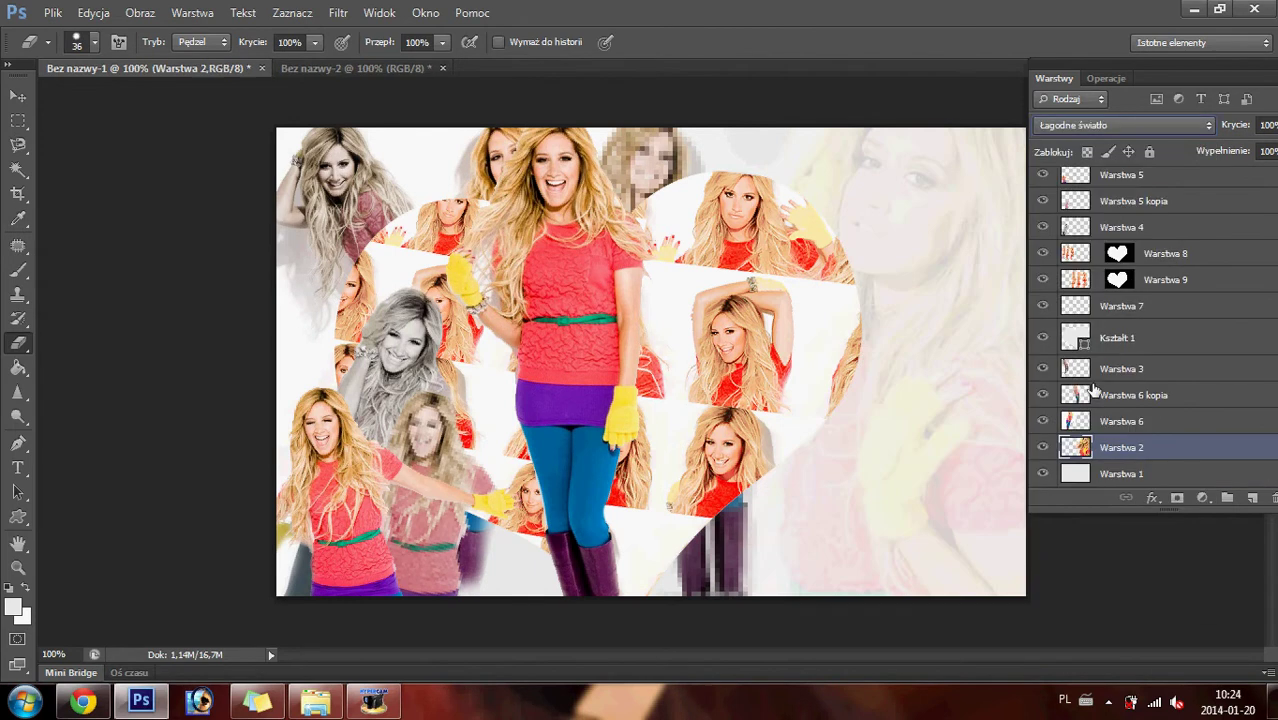
key("Up")
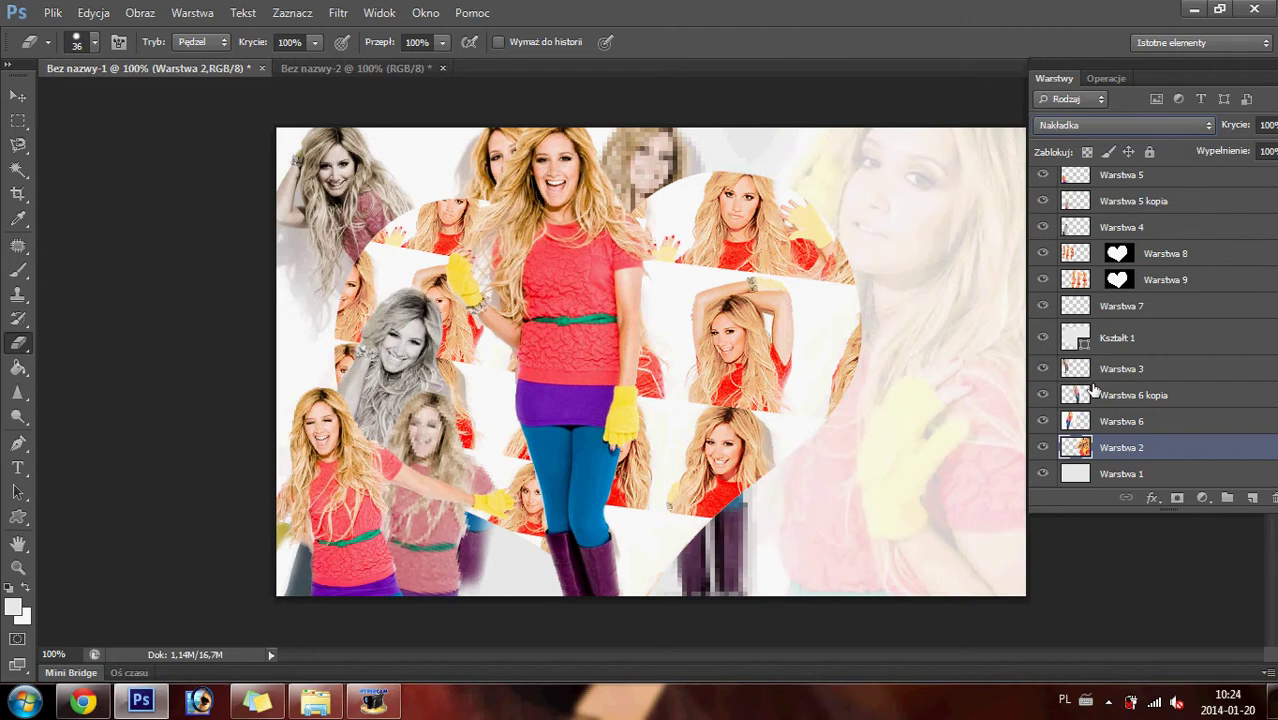
left_click(140, 12)
mouse_move(170, 60)
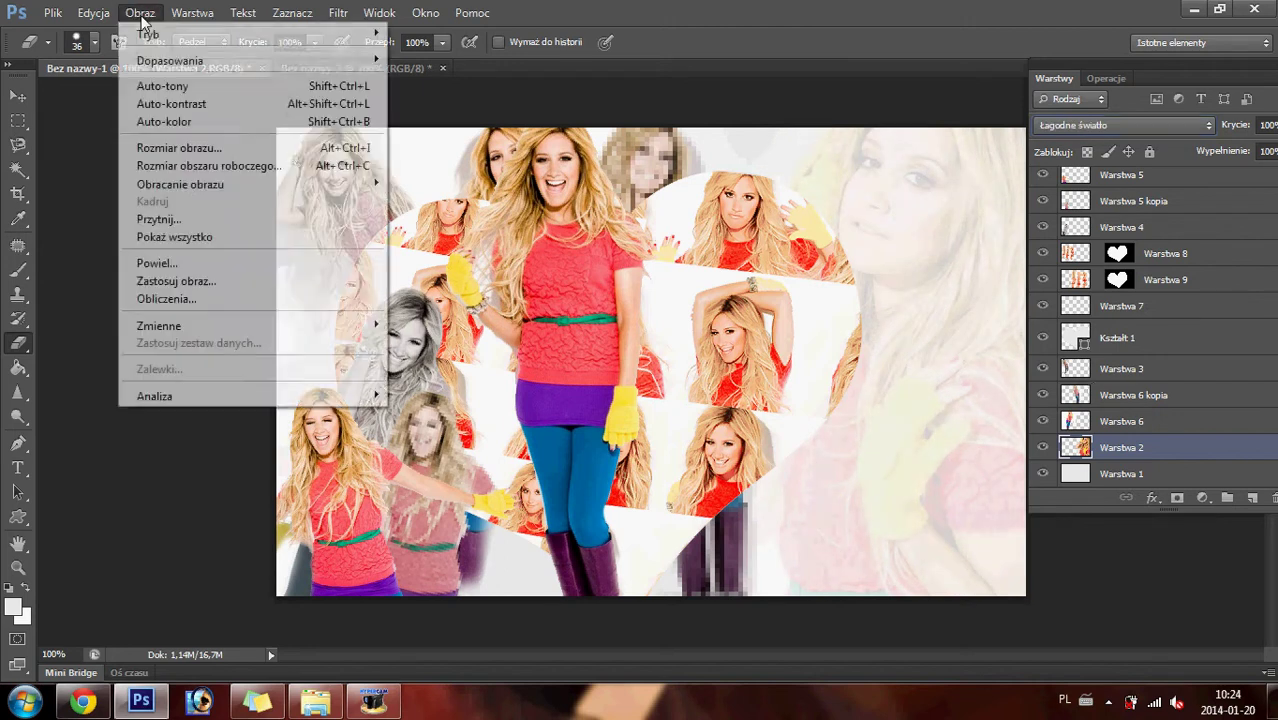
left_click(427, 62)
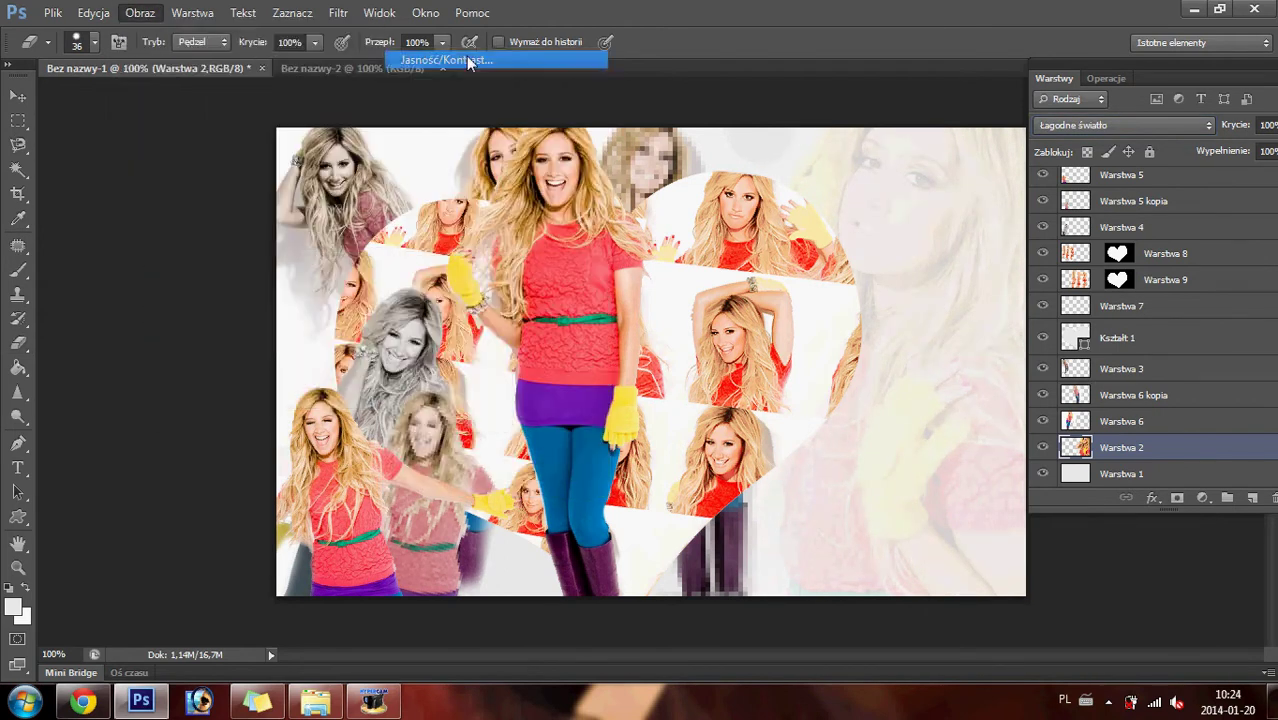
left_click_drag(270, 366, 374, 362)
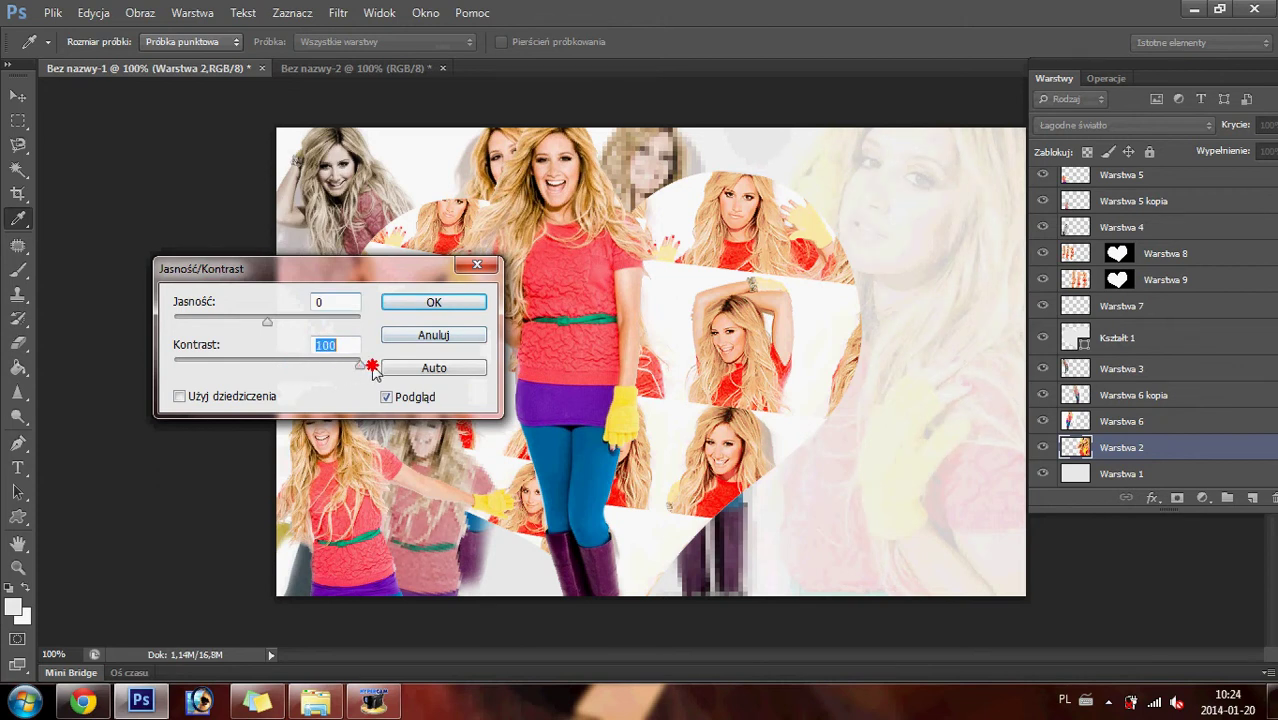
left_click(460, 303)
key("e")
- Boost Warstwa 2's saturation to +56, then start duplicating the layer
left_click(140, 12)
mouse_move(170, 60)
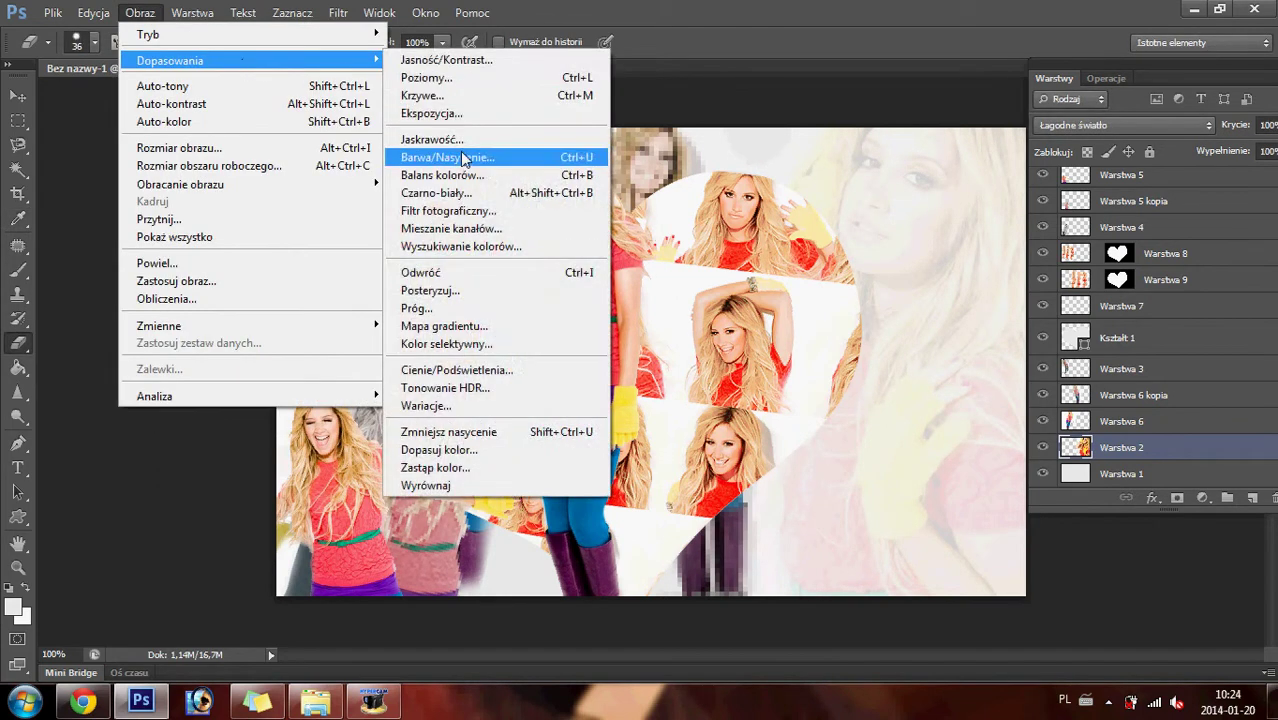
left_click(462, 155)
left_click_drag(760, 481, 810, 481)
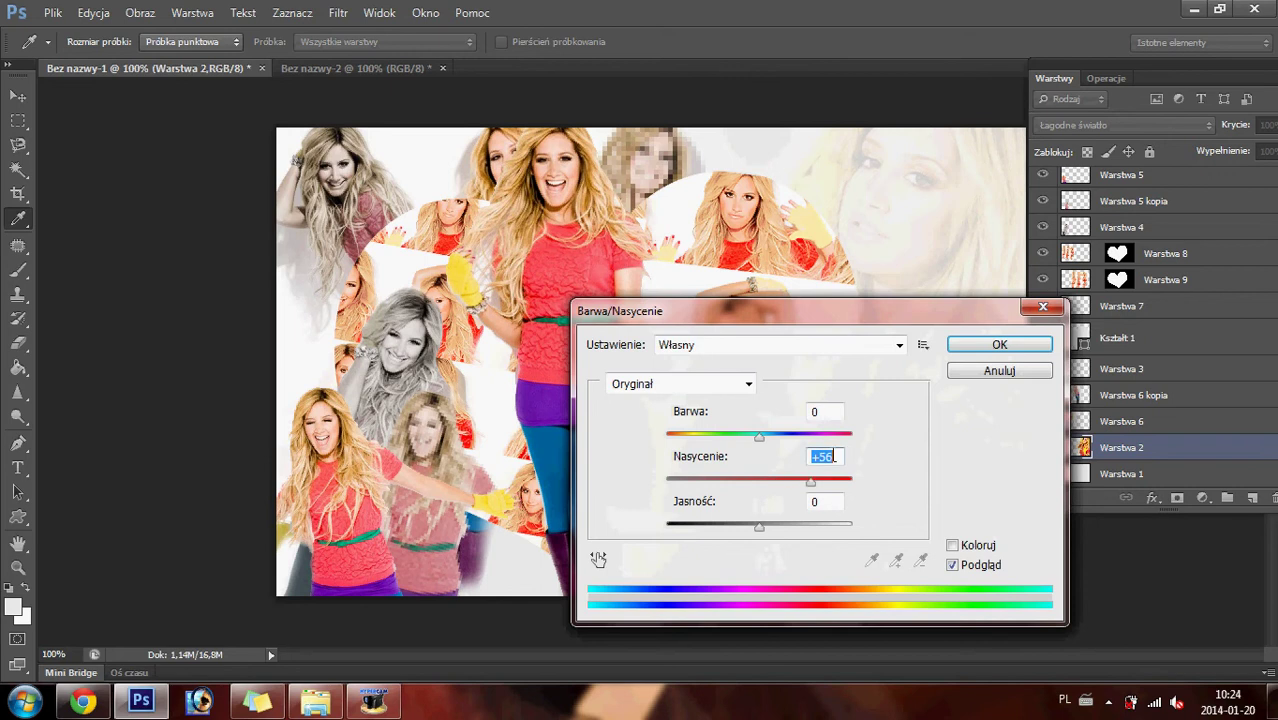
left_click_drag(900, 320, 399, 389)
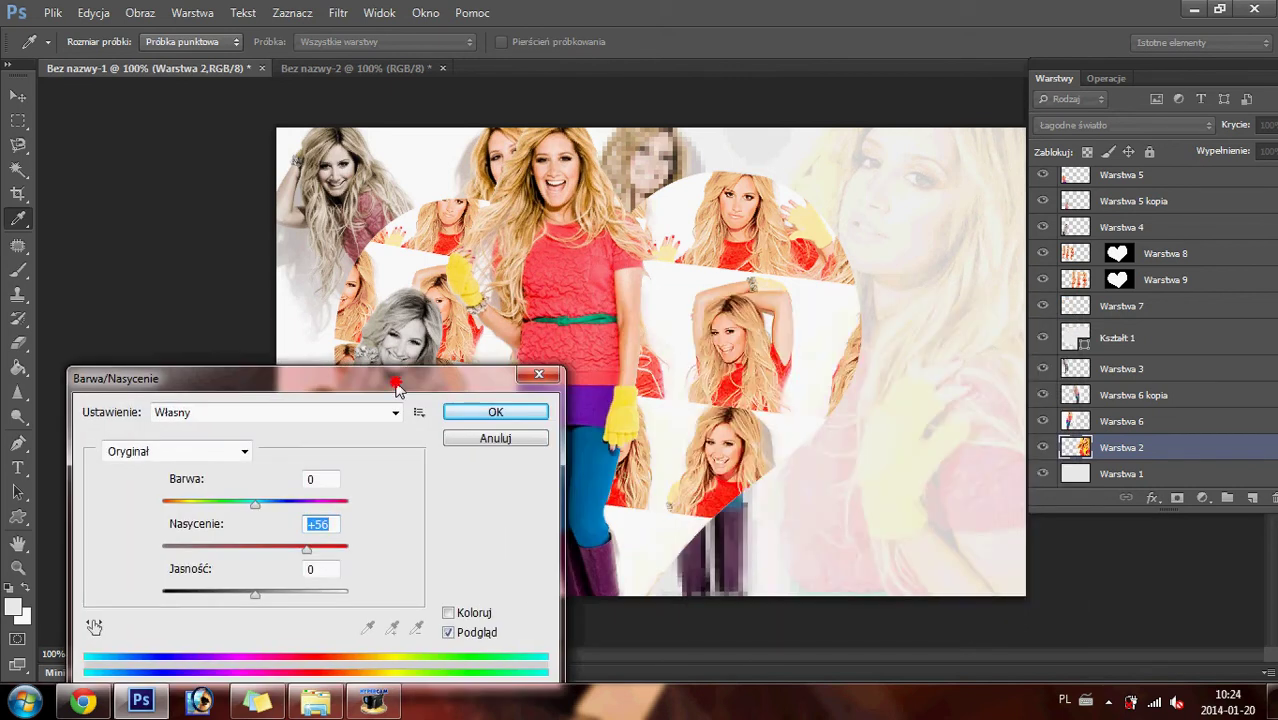
left_click(498, 412)
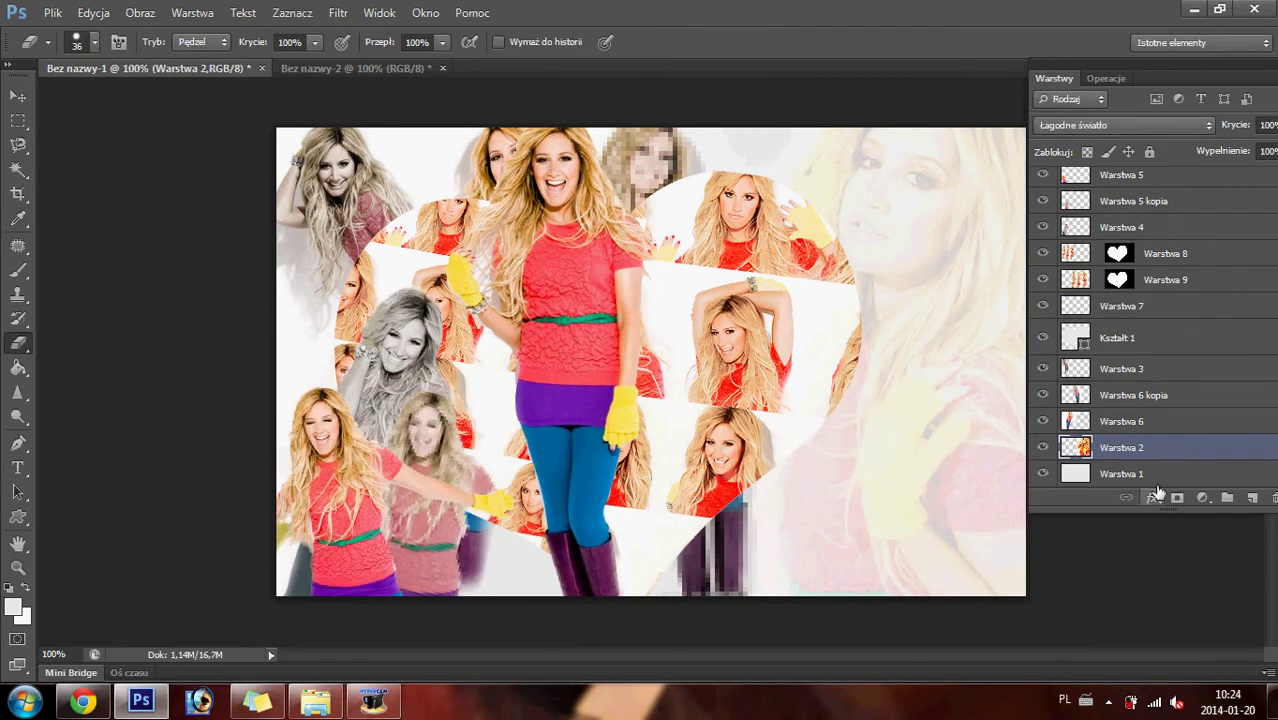
right_click(1135, 457)
left_click(955, 94)
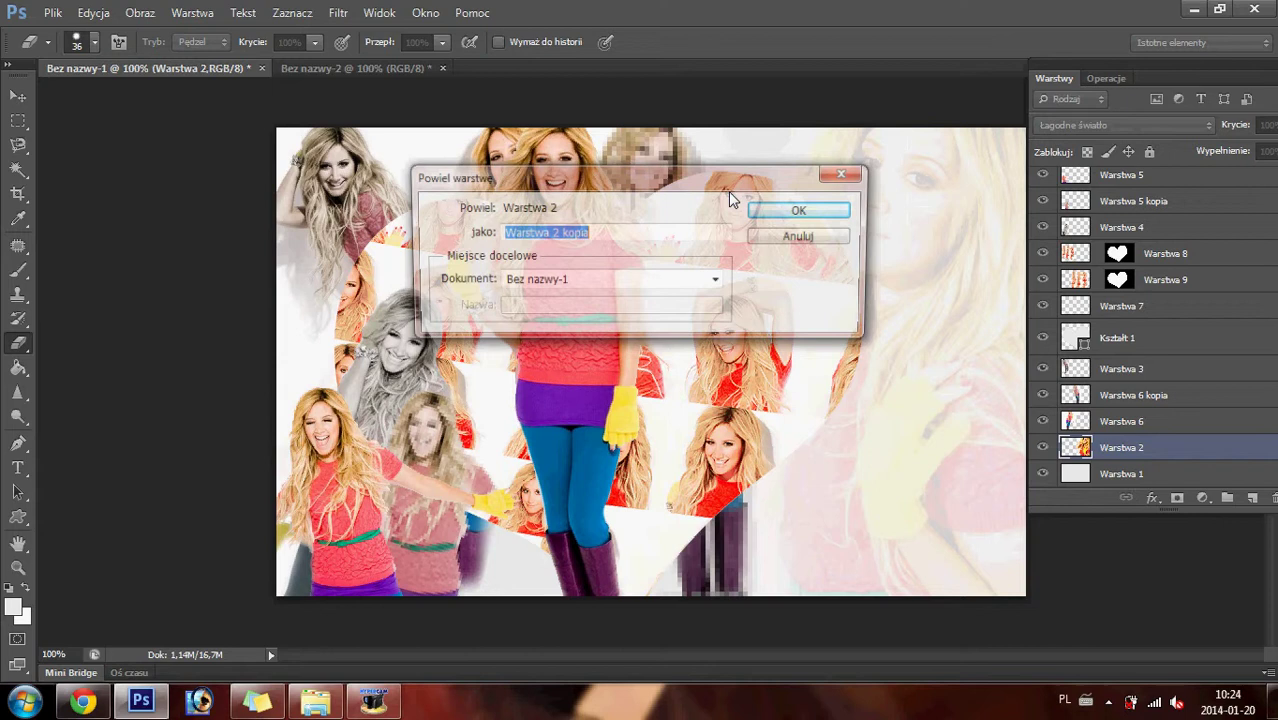
- Create Warstwa 2 kopia and delete the Kształt 1 layer
left_click(804, 208)
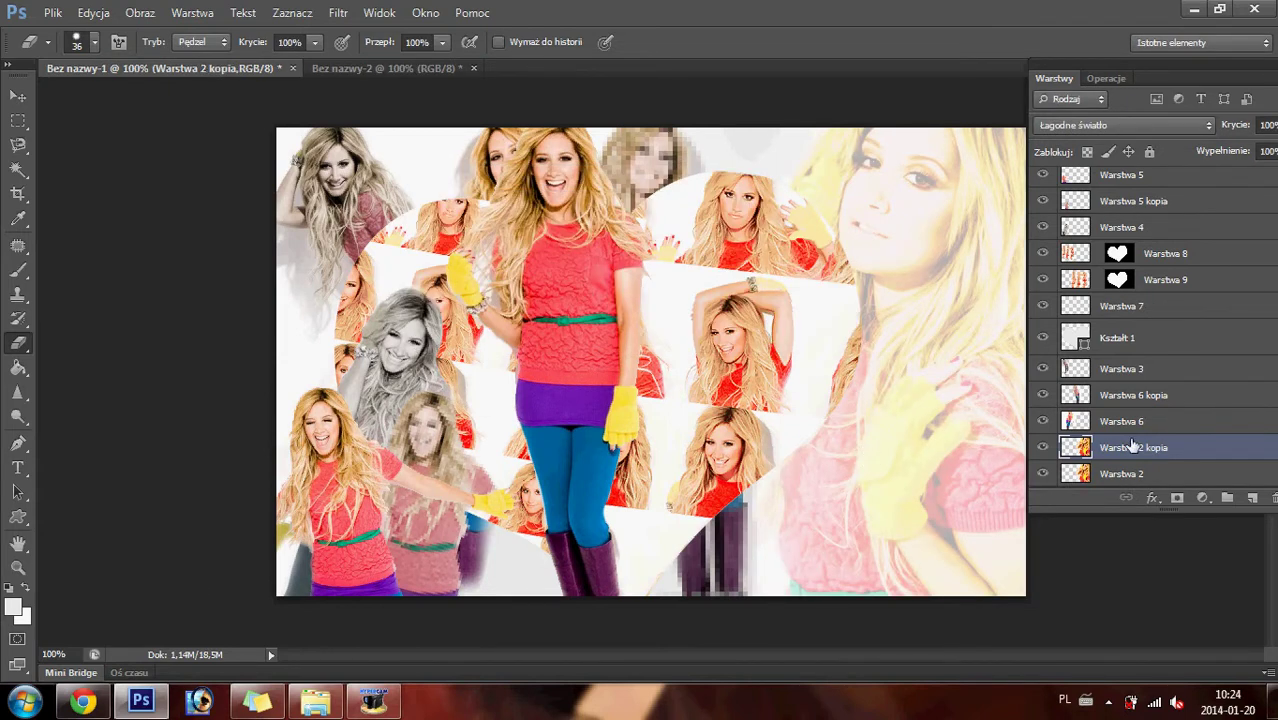
left_click(1138, 340)
right_click(1136, 336)
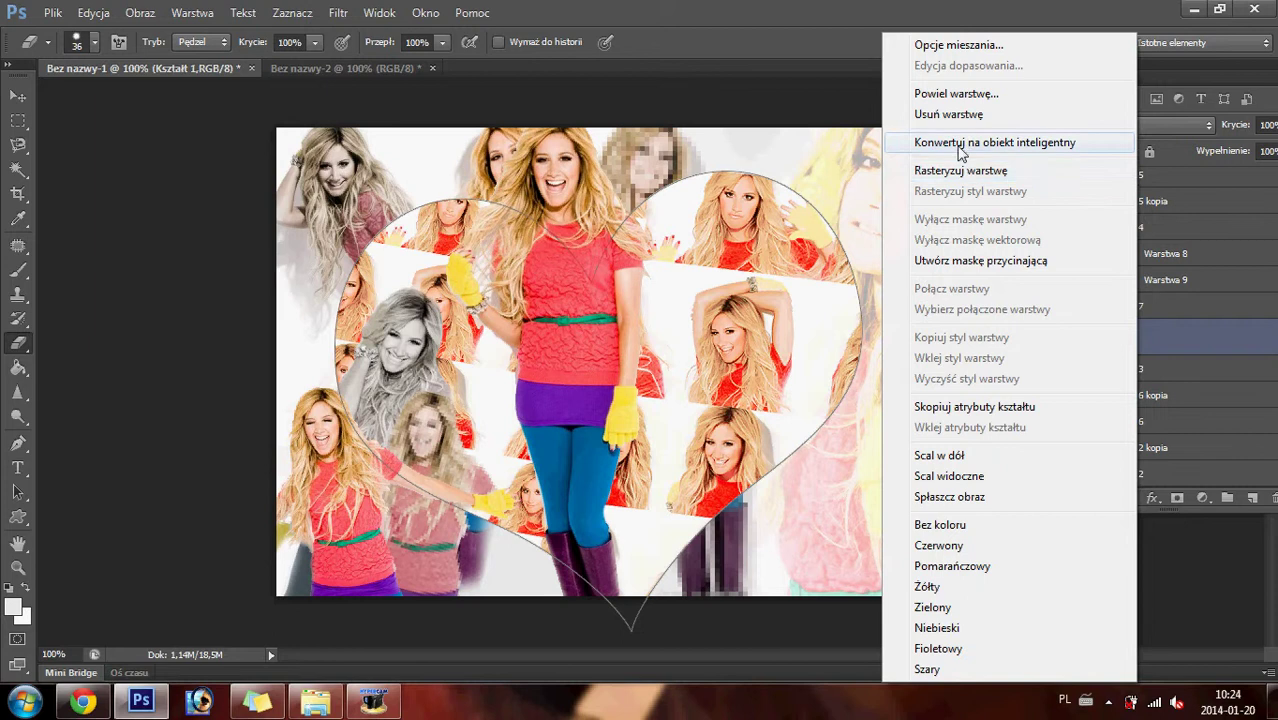
left_click(950, 114)
left_click(516, 276)
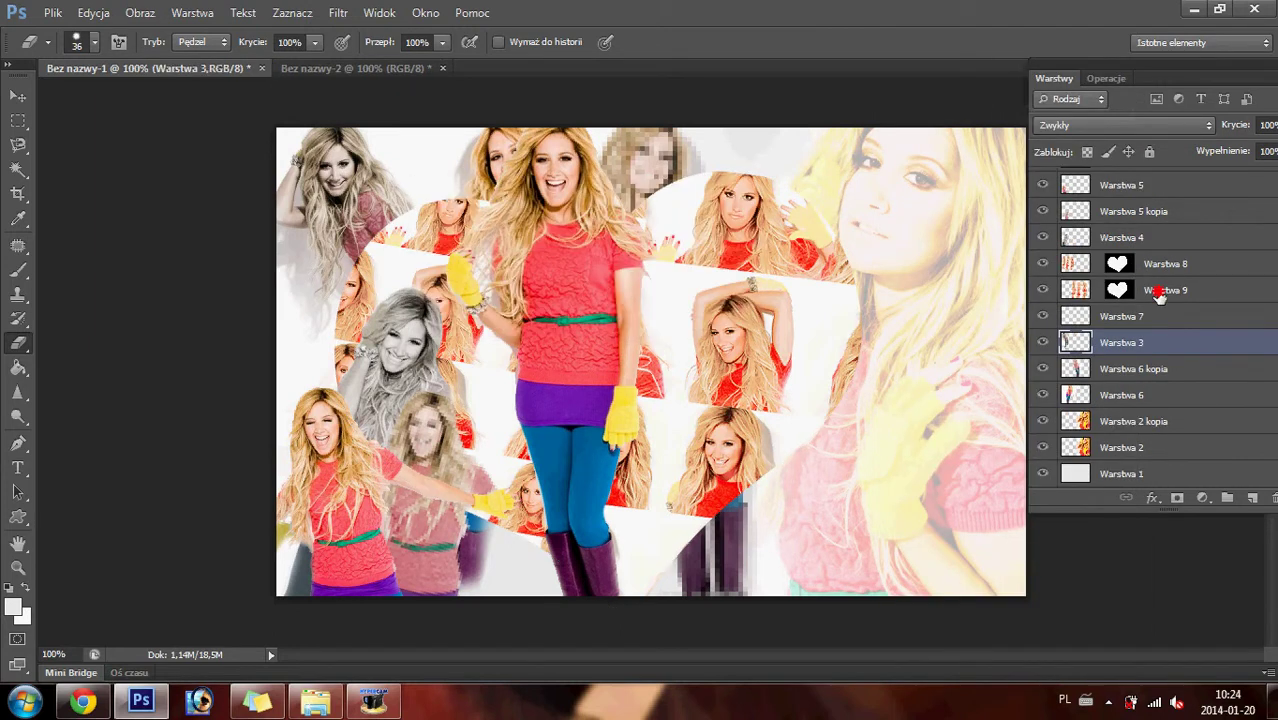
- Erase along the boots on Warstwa 8, then remove the heart-mask layer Warstwa 8
left_click(1152, 266)
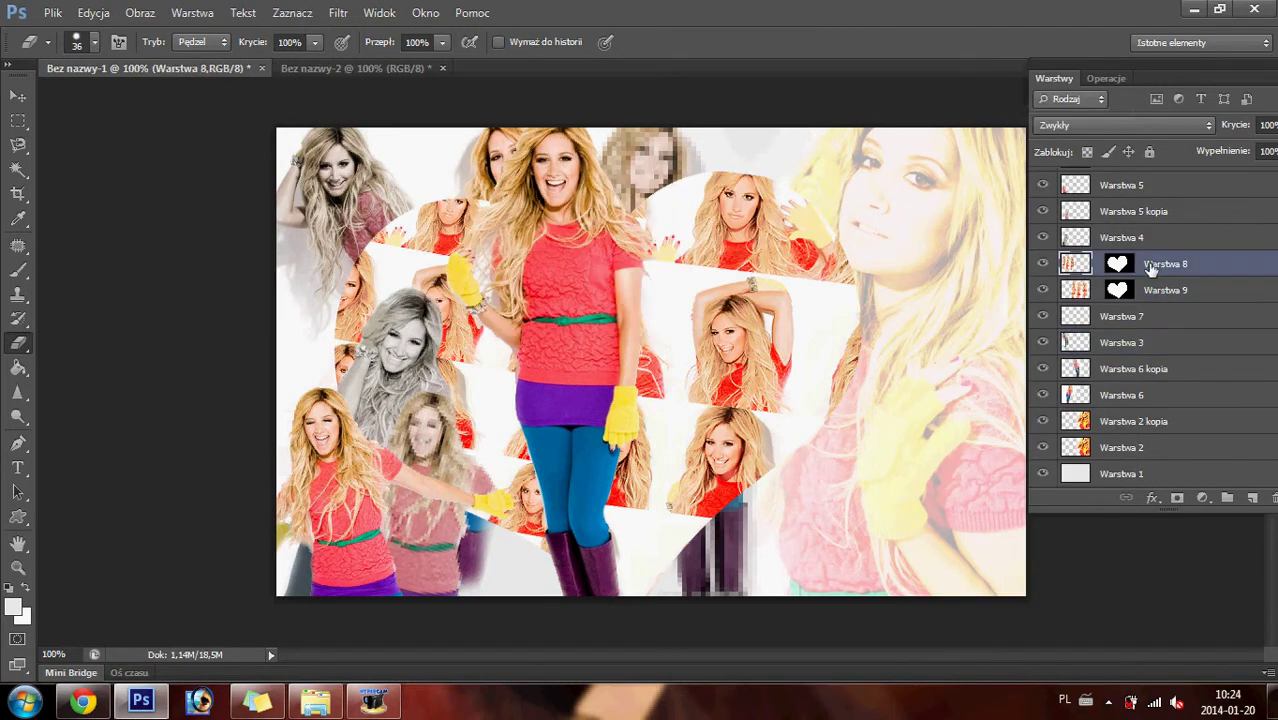
left_click(99, 46)
left_click(665, 46)
left_click_drag(585, 541, 607, 577)
left_click(1153, 289)
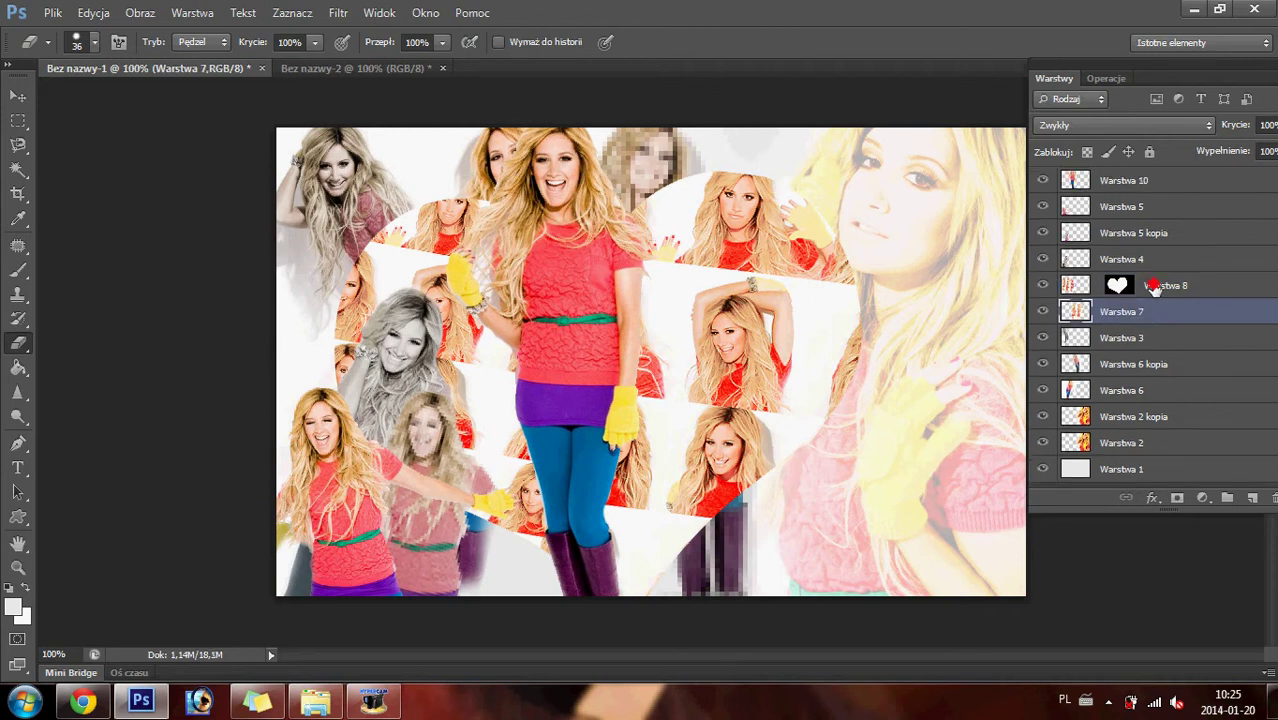
left_click(1153, 289)
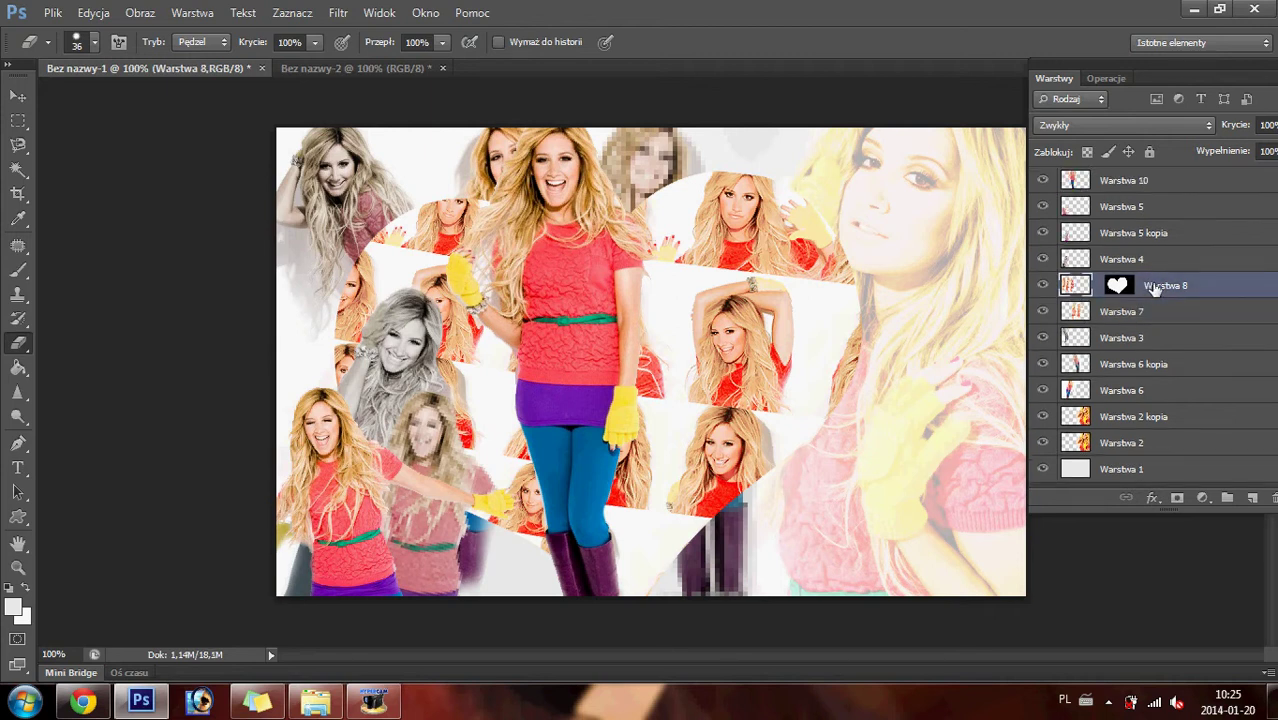
key("ctrl+e")
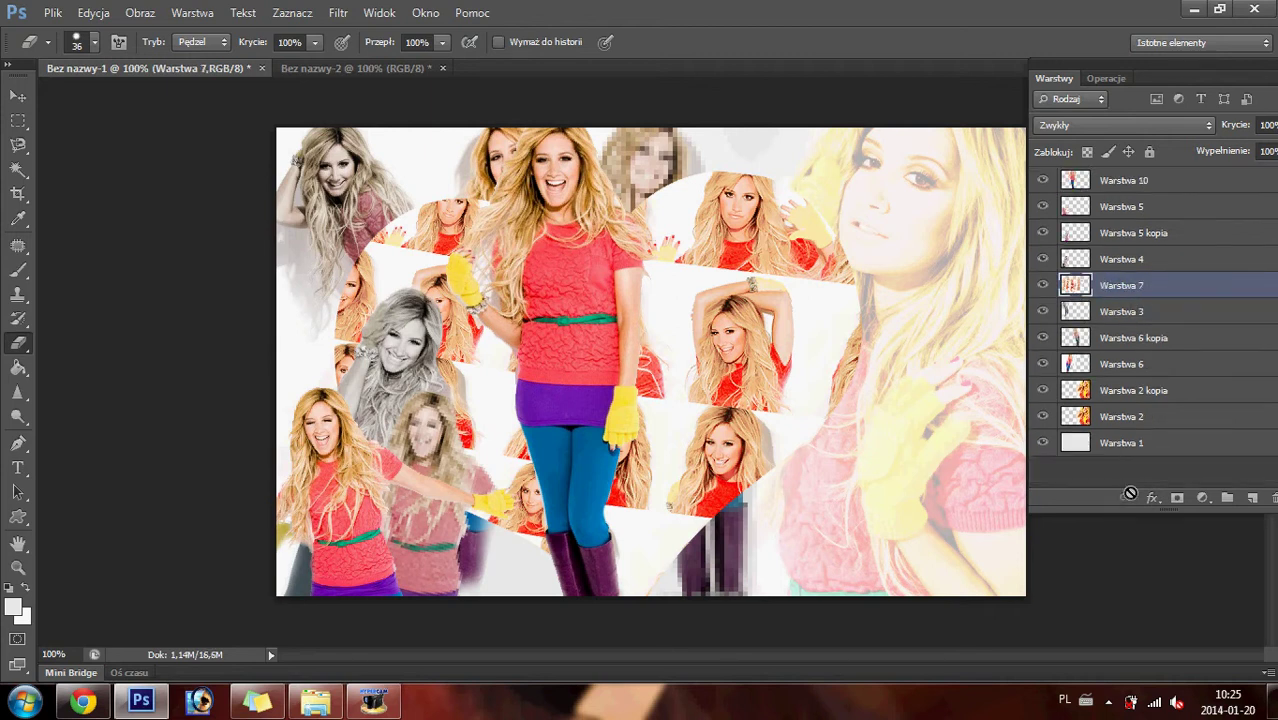
- Give Warstwa 7 a Zwykły-mode drop shadow: 14% opacity, 14 px distance, 0 px size
left_click(1152, 497)
left_click(1150, 487)
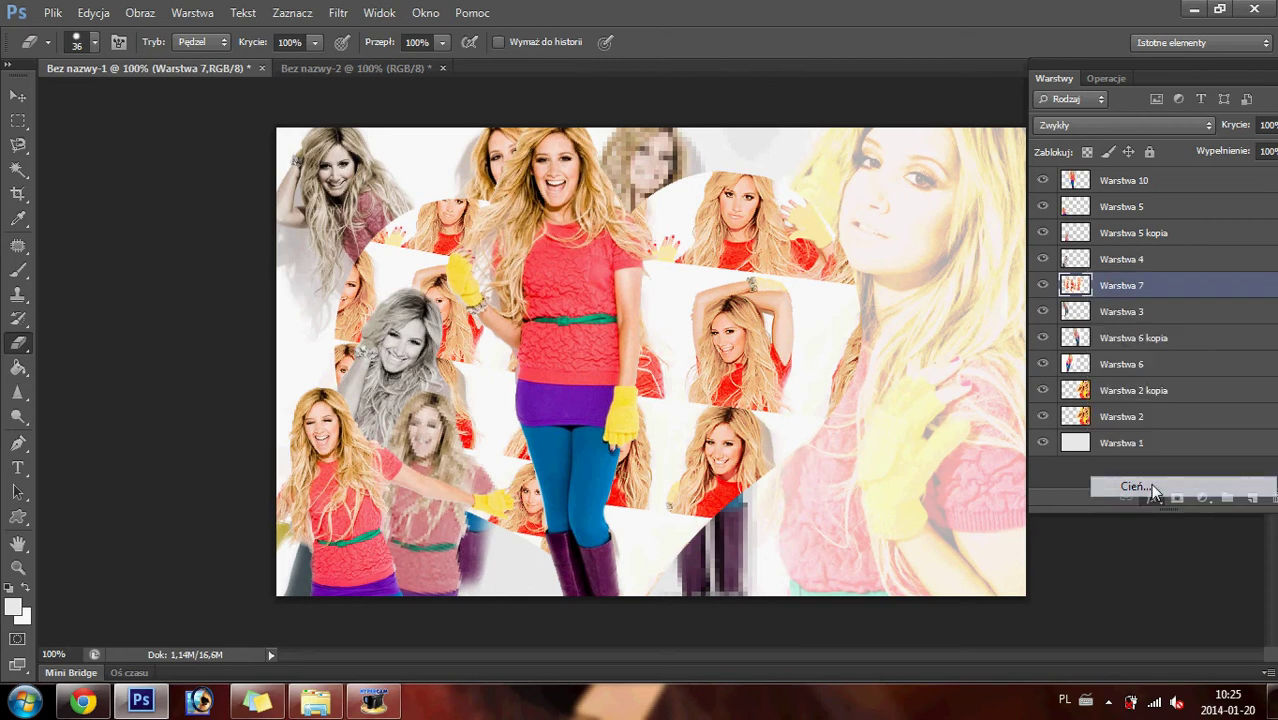
left_click_drag(895, 328, 1020, 237)
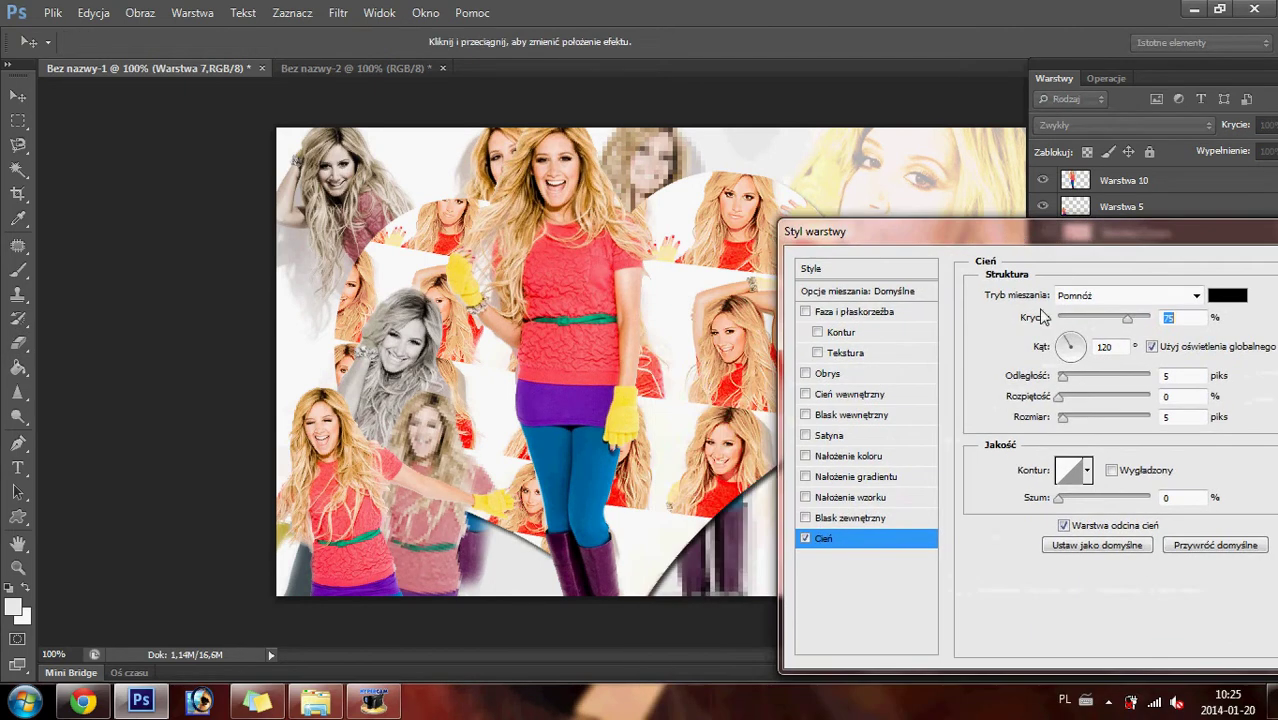
left_click(1093, 296)
left_click(1085, 8)
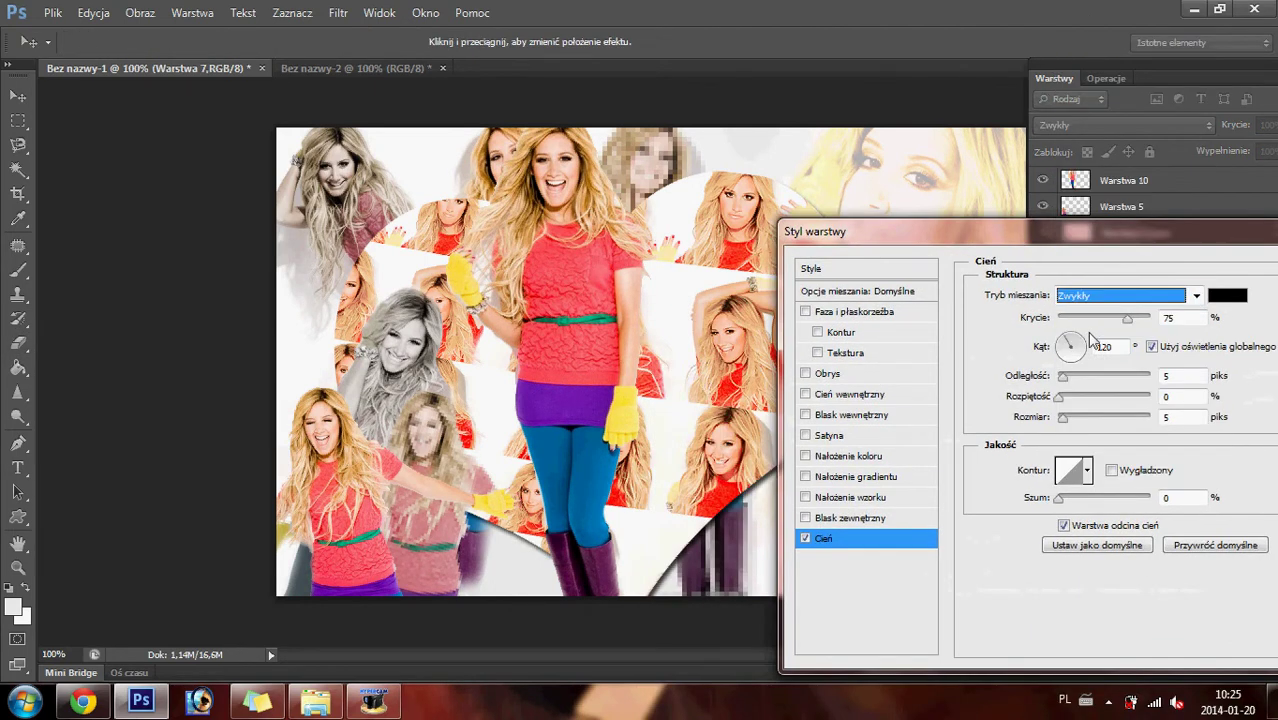
left_click_drag(1127, 318, 1078, 318)
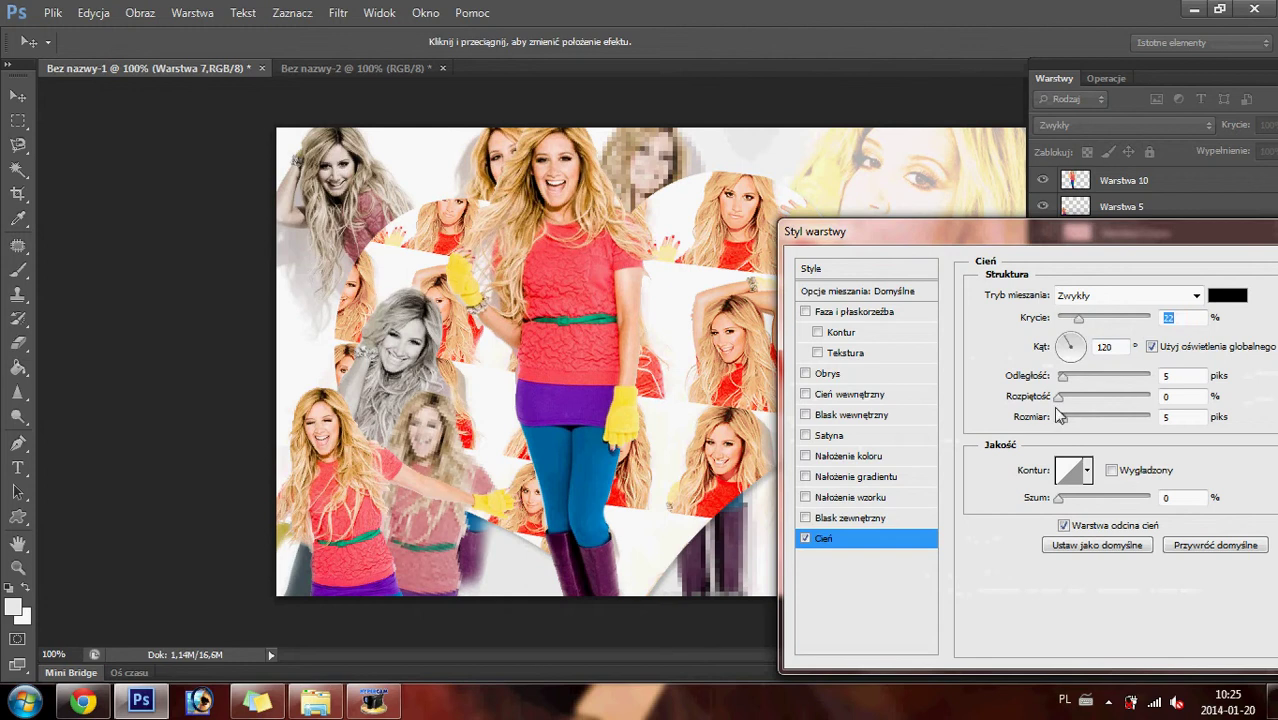
left_click_drag(1062, 417, 1040, 425)
left_click_drag(1063, 378, 1071, 385)
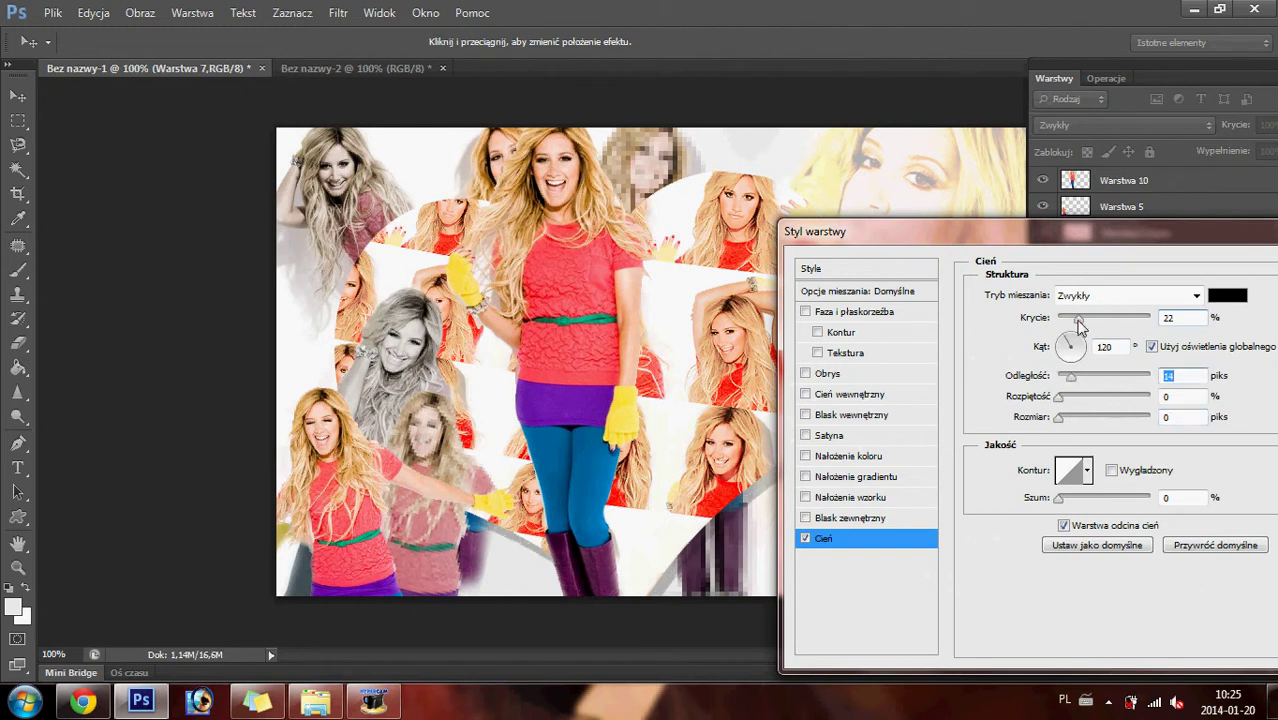
left_click_drag(1078, 322, 1074, 323)
left_click_drag(1005, 232, 766, 270)
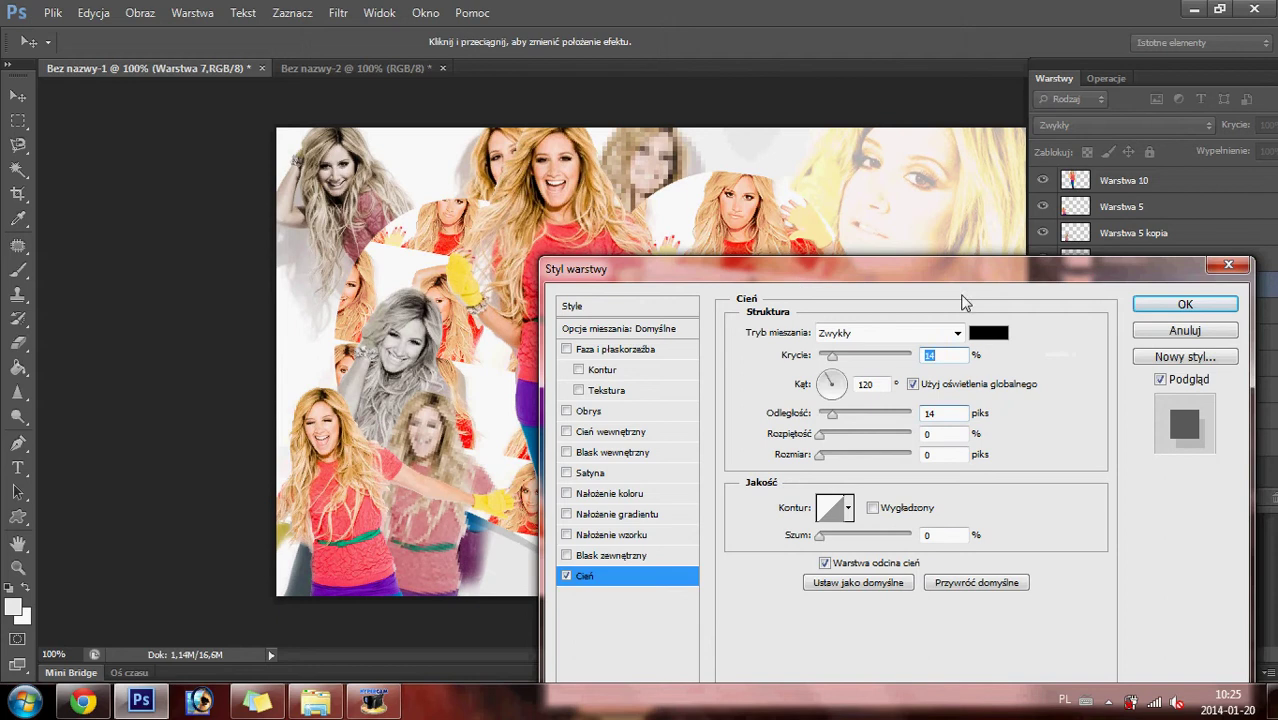
left_click(1182, 305)
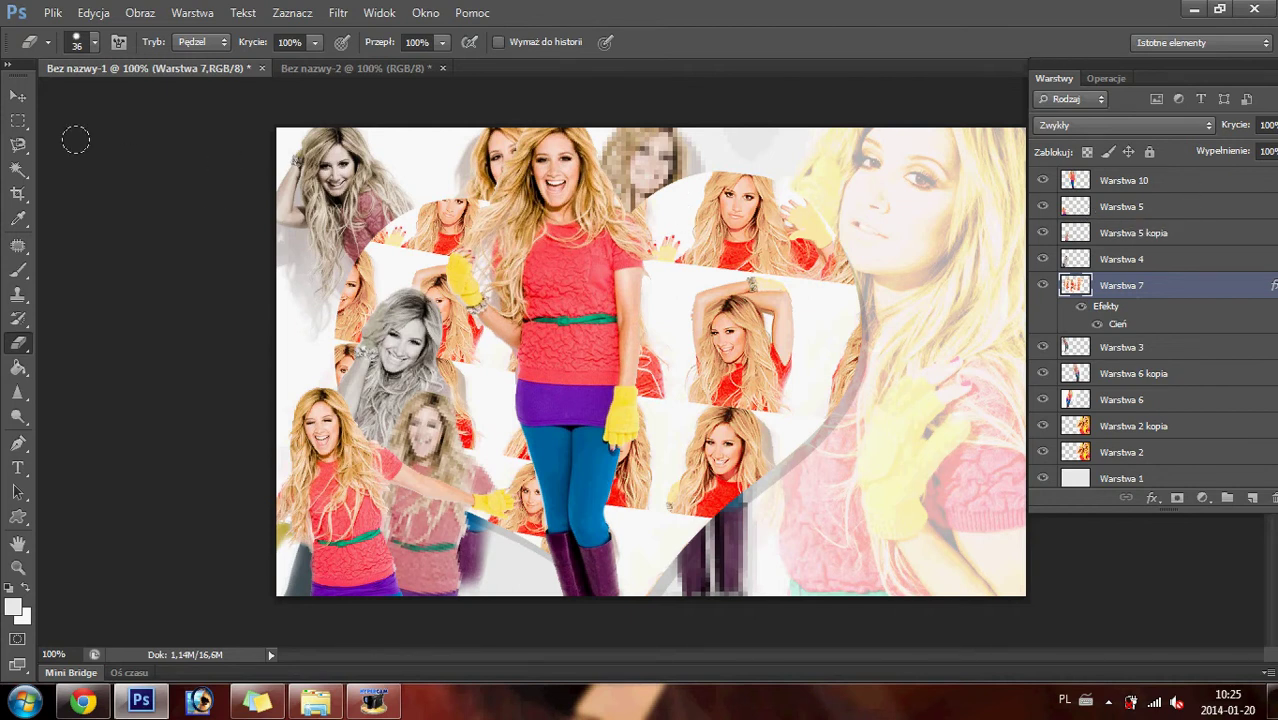
- Return to Warstwa 7 and set the Custom Shape tool to Ścieżka (path) mode
left_click(19, 121)
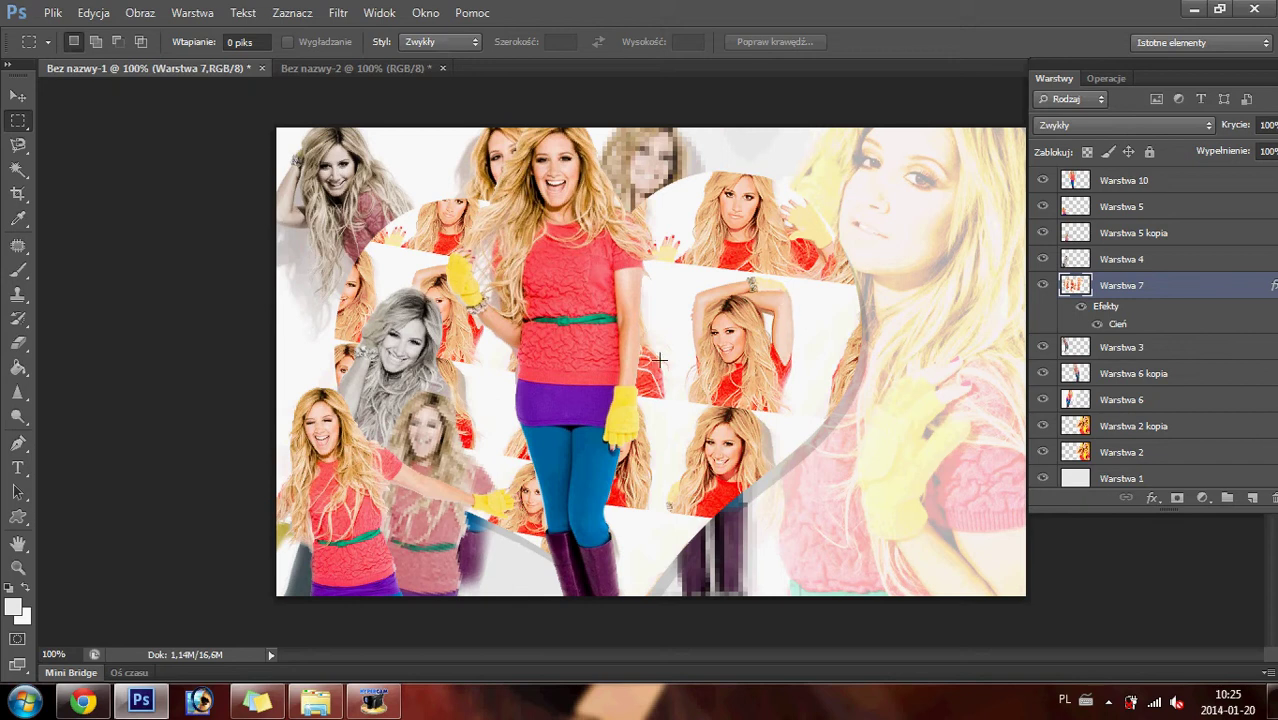
left_click(1112, 183)
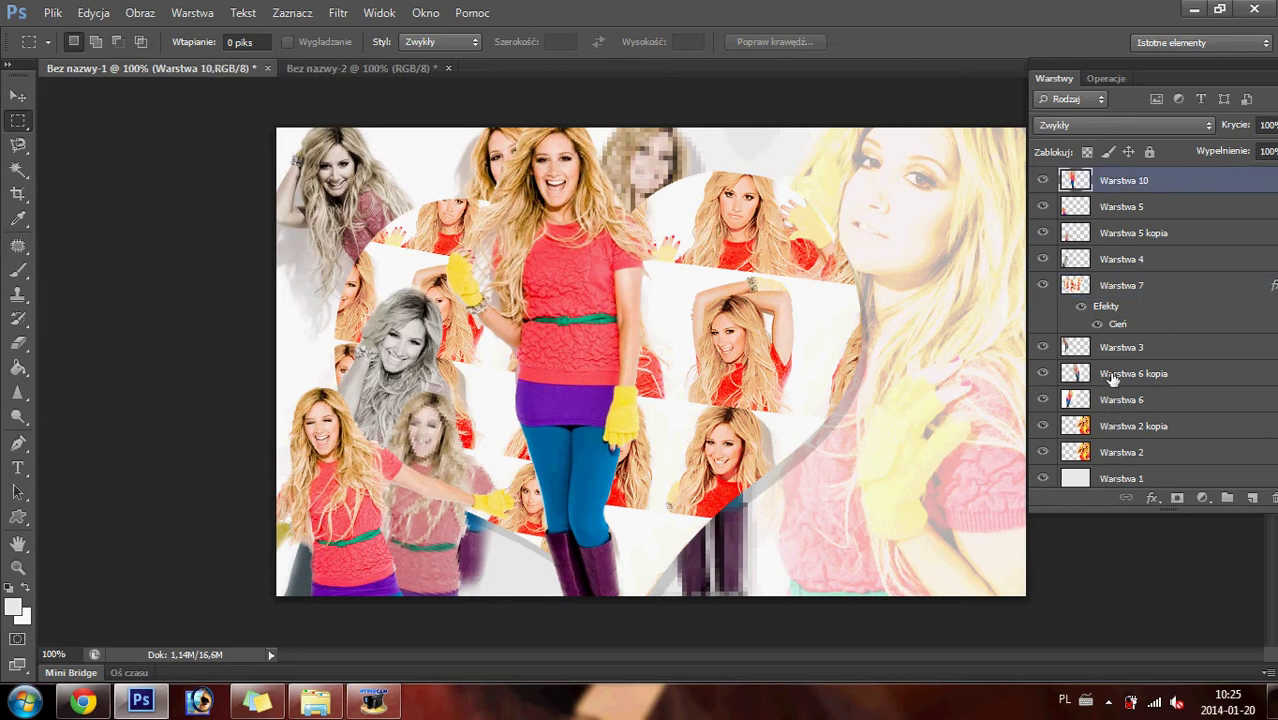
left_click(1107, 287)
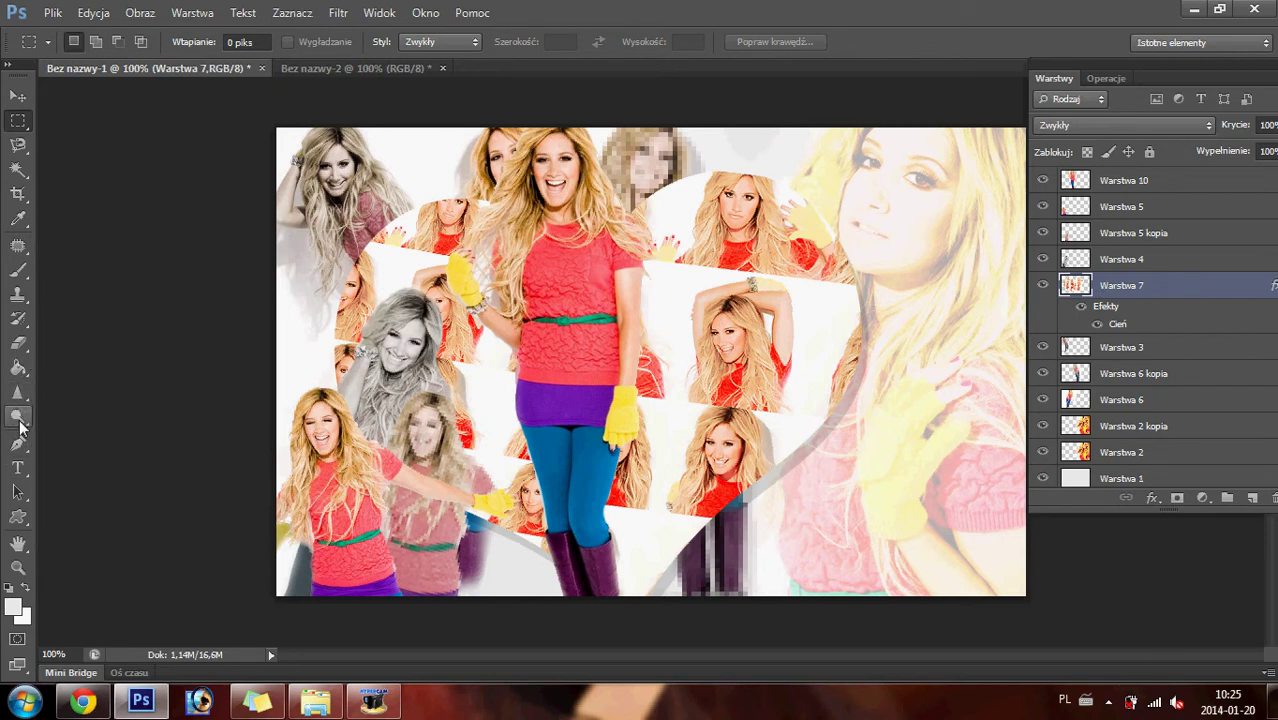
left_click(18, 516)
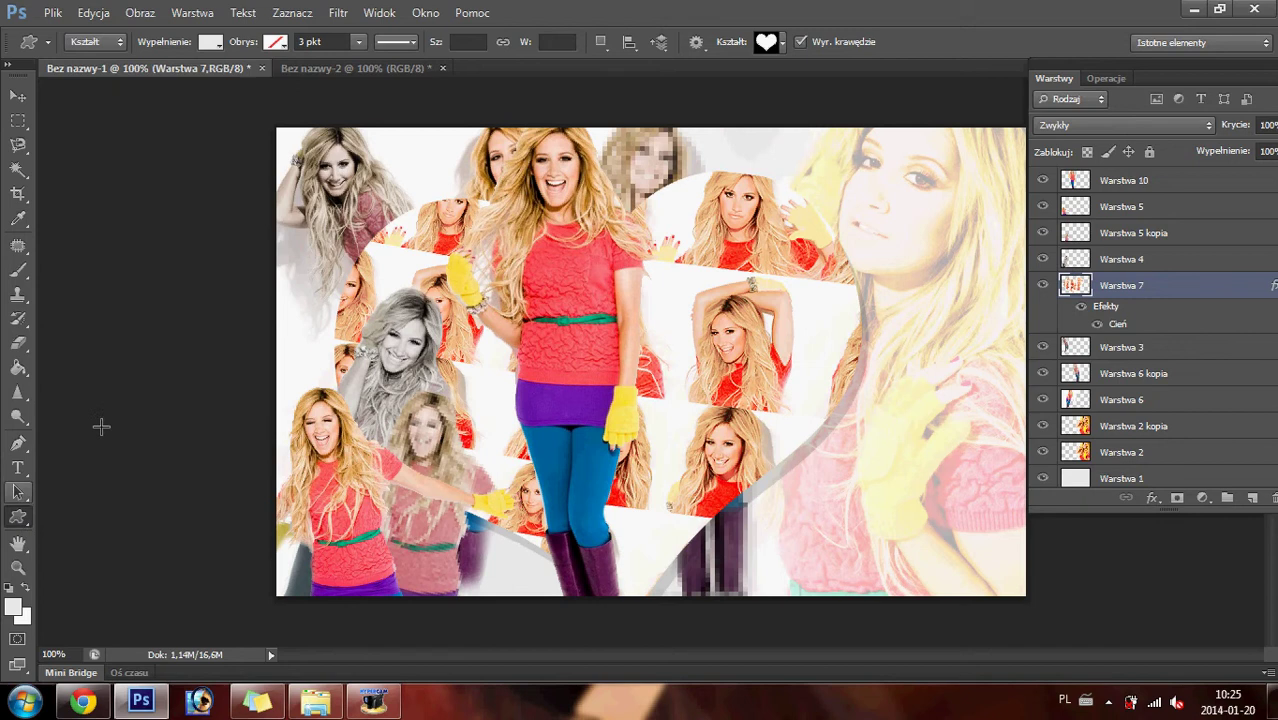
left_click(95, 41)
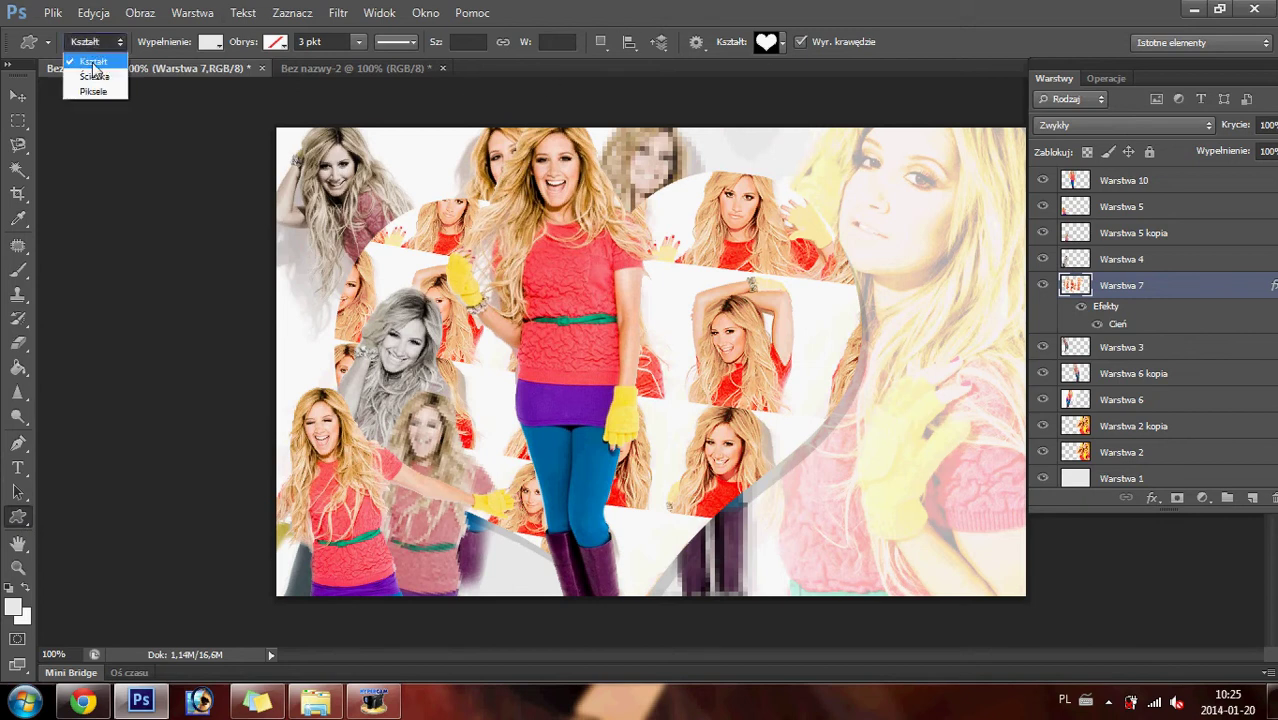
left_click(97, 80)
- Drag a heart path over the collage's lower right, undoing a stray Move-tool nudge
left_click(531, 317)
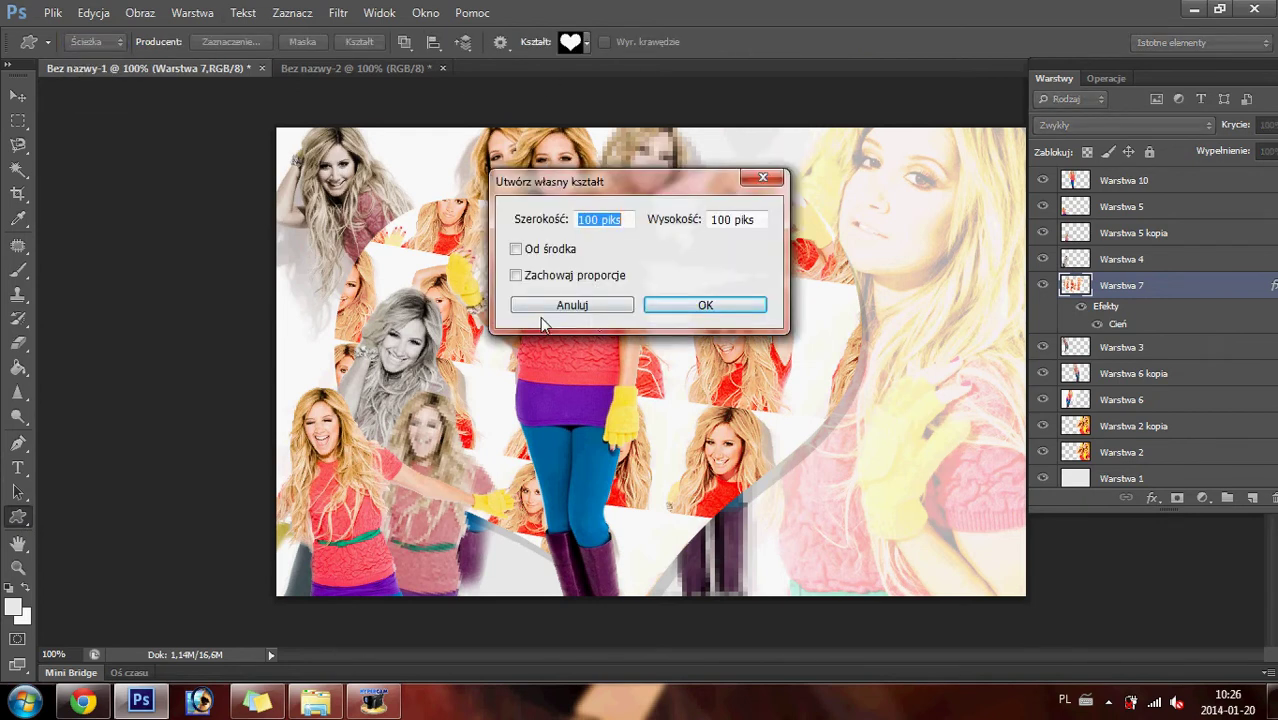
left_click(590, 307)
left_click_drag(608, 318, 919, 586)
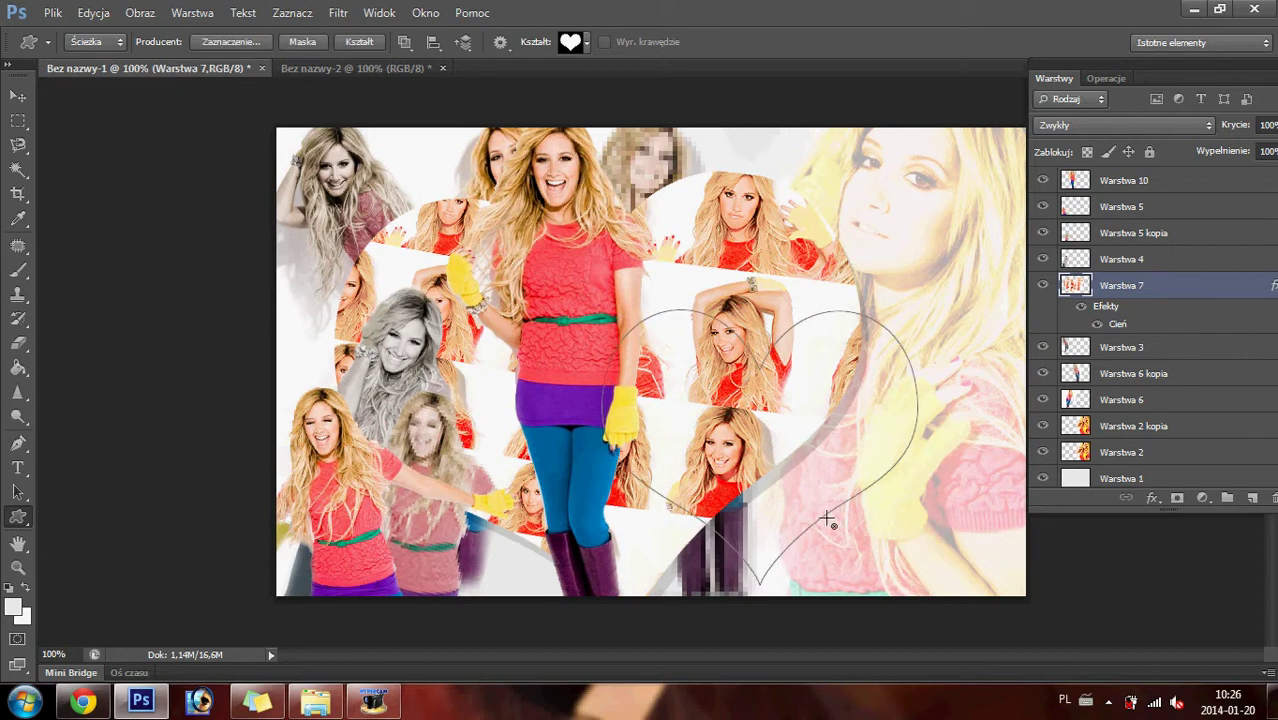
left_click(20, 99)
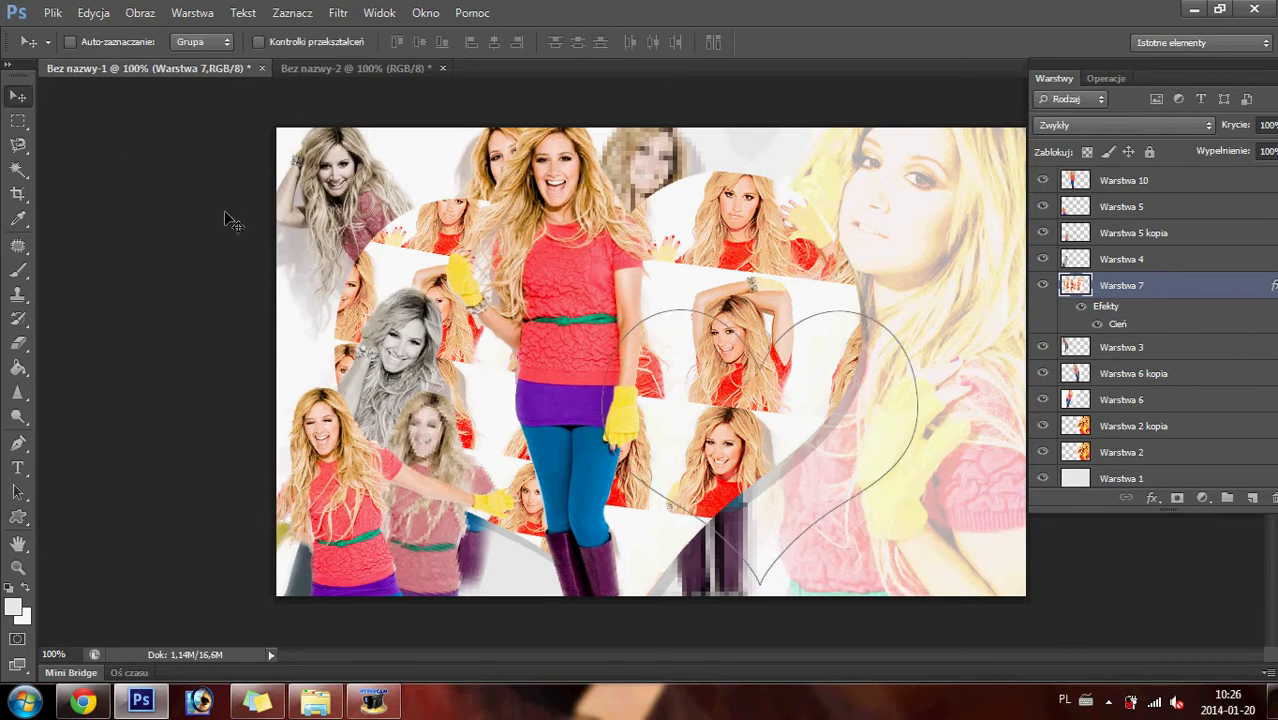
left_click_drag(733, 432, 713, 407)
key("ctrl+z")
left_click(30, 519)
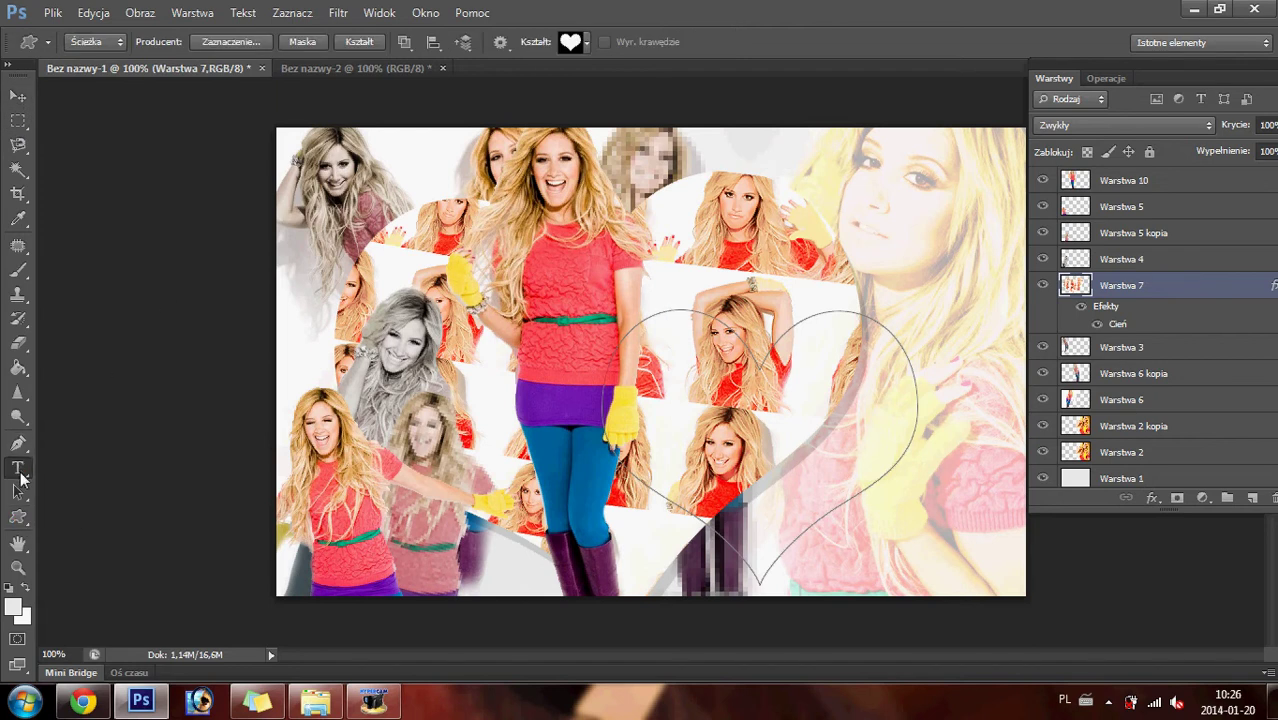
- Set the Type tool's text colour to light cyan-blue
left_click(18, 468)
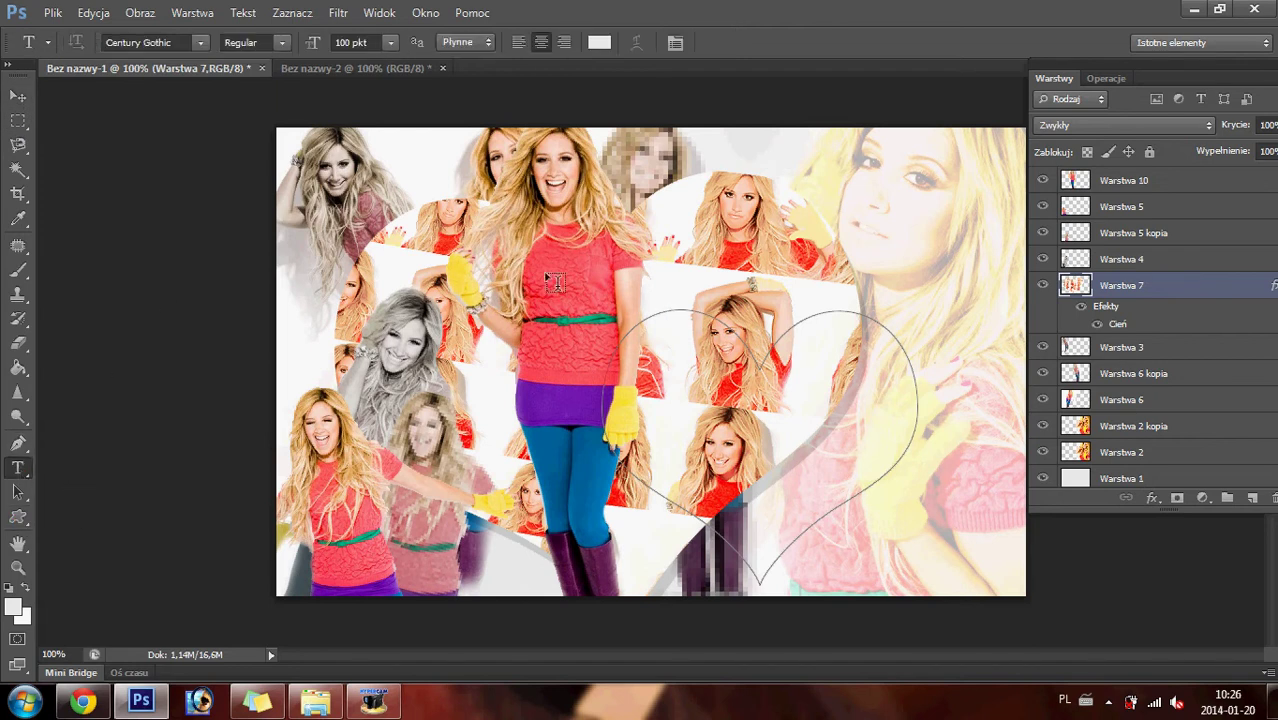
left_click(599, 43)
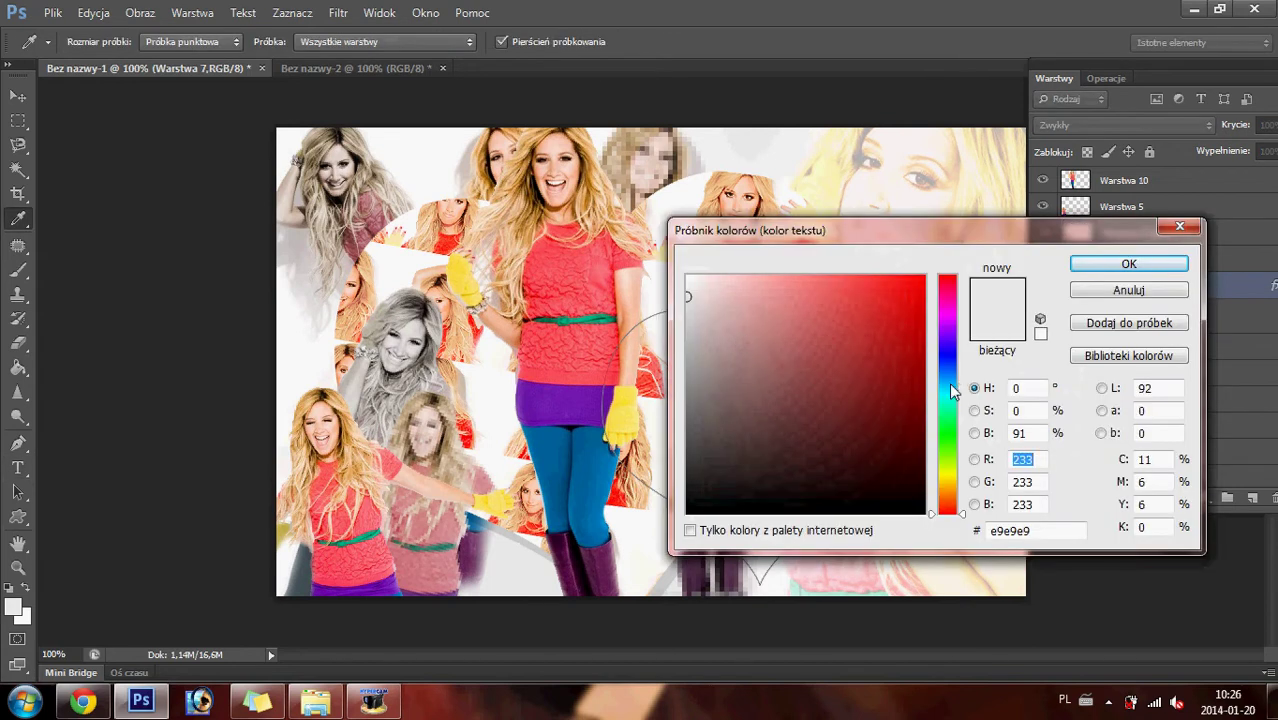
left_click(949, 385)
left_click(829, 315)
left_click(1110, 264)
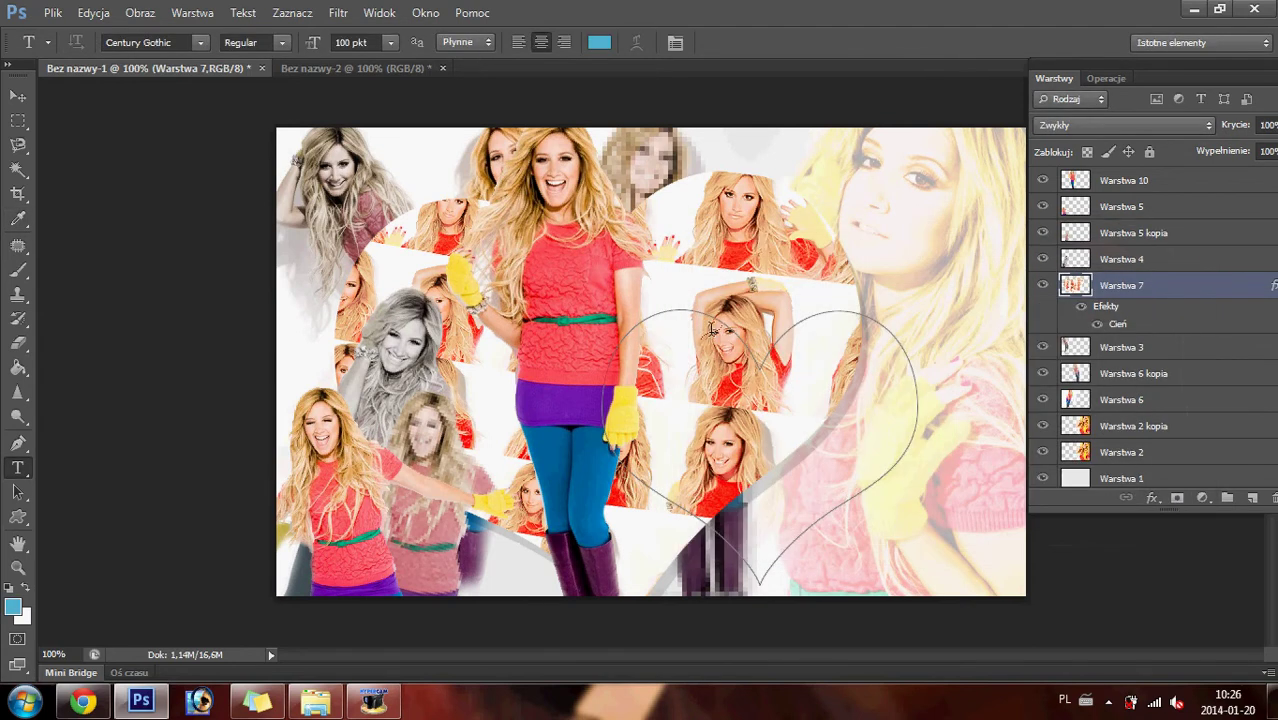
- Type a row of underscores along the heart path and size it to 48 pt
left_click(706, 313)
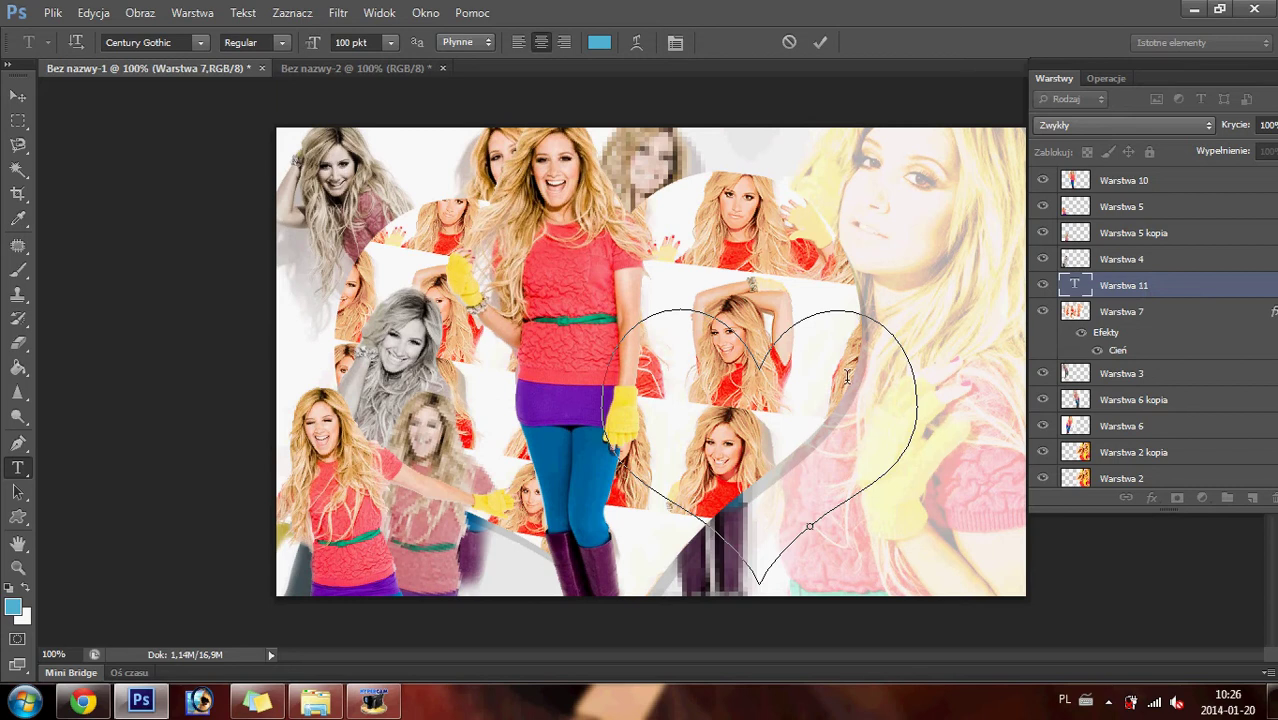
type("___")
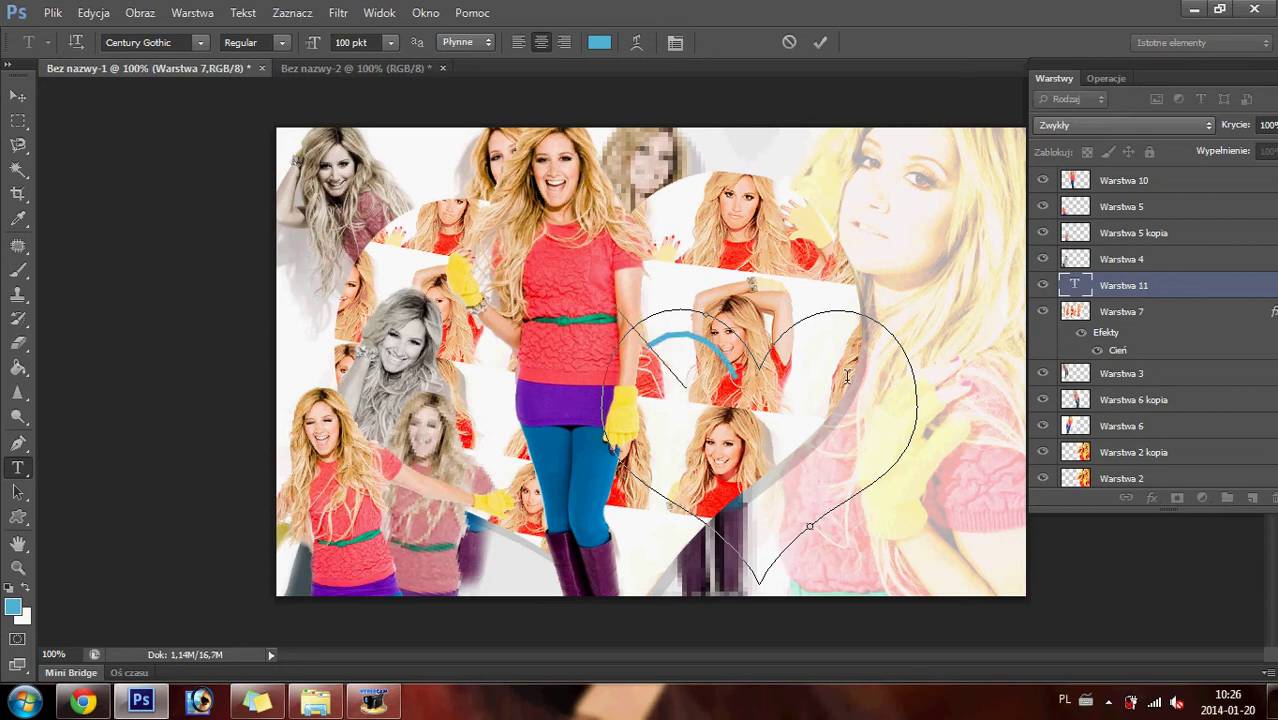
type("________________")
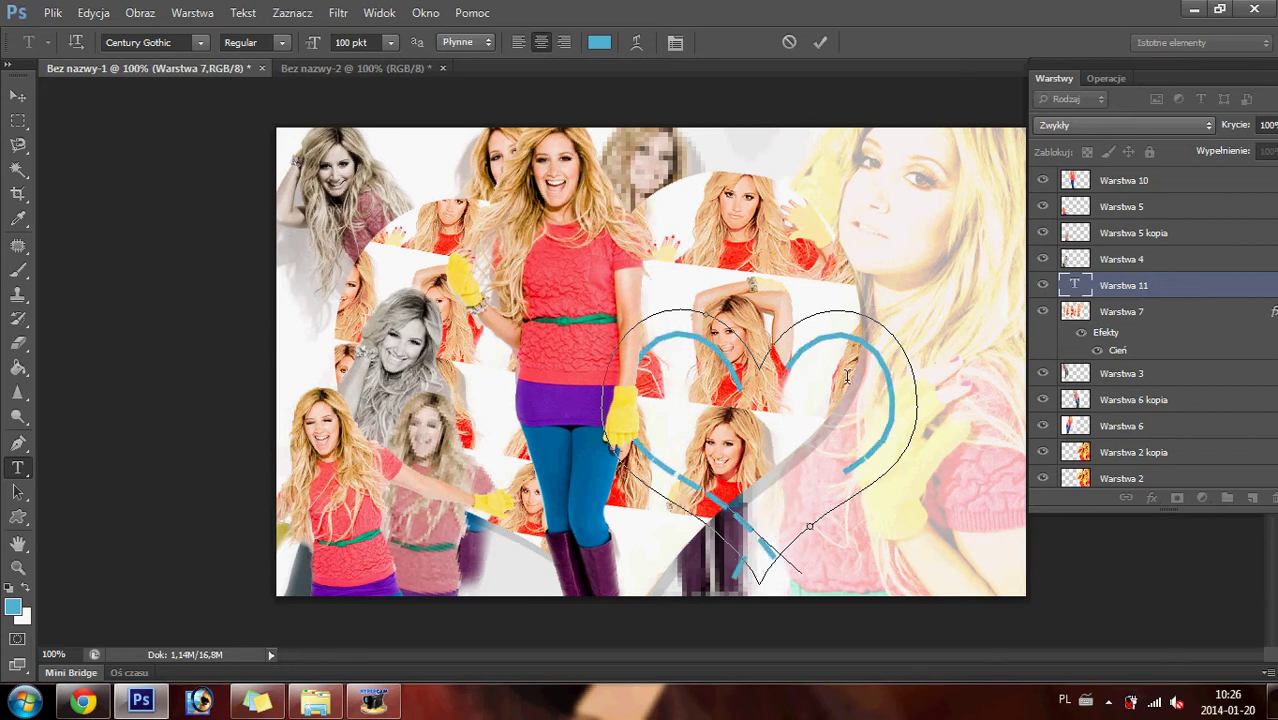
type(" _ _ _ _")
key("ctrl+a")
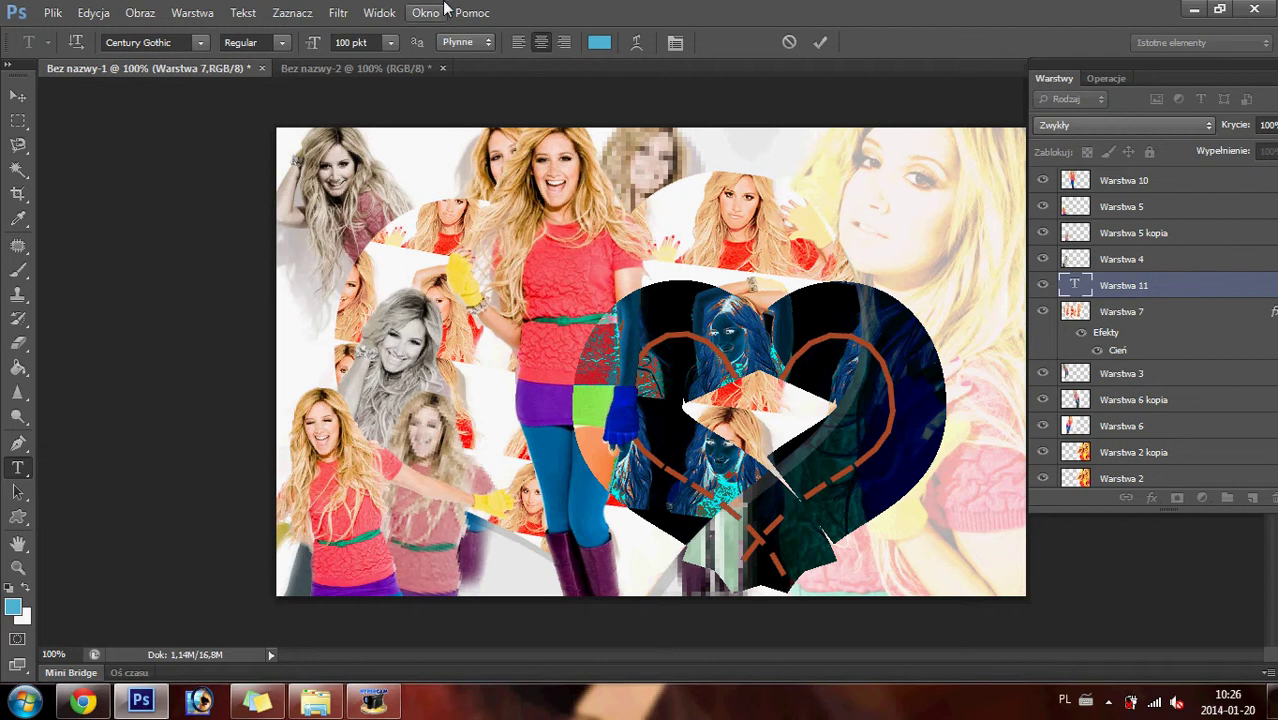
left_click(388, 43)
left_click(424, 318)
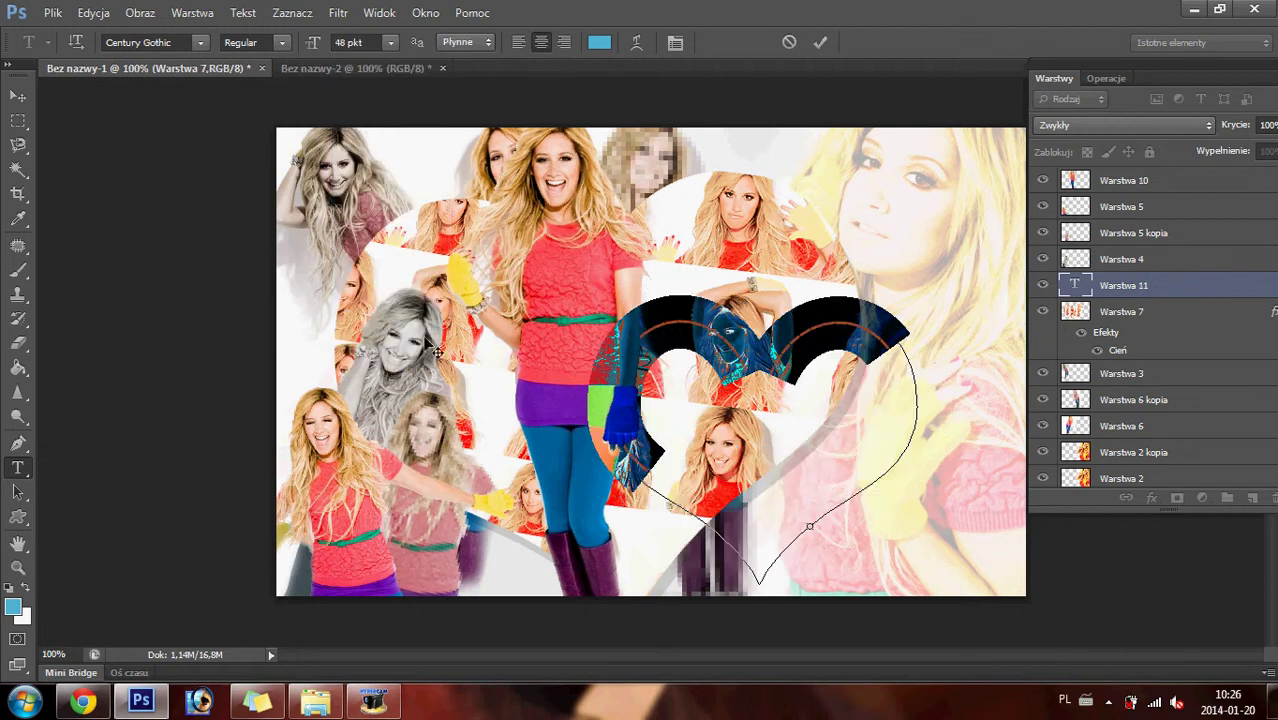
- Set the path text to Comic Sans MS with tracking 100, then close the Character panel
key("ctrl+t")
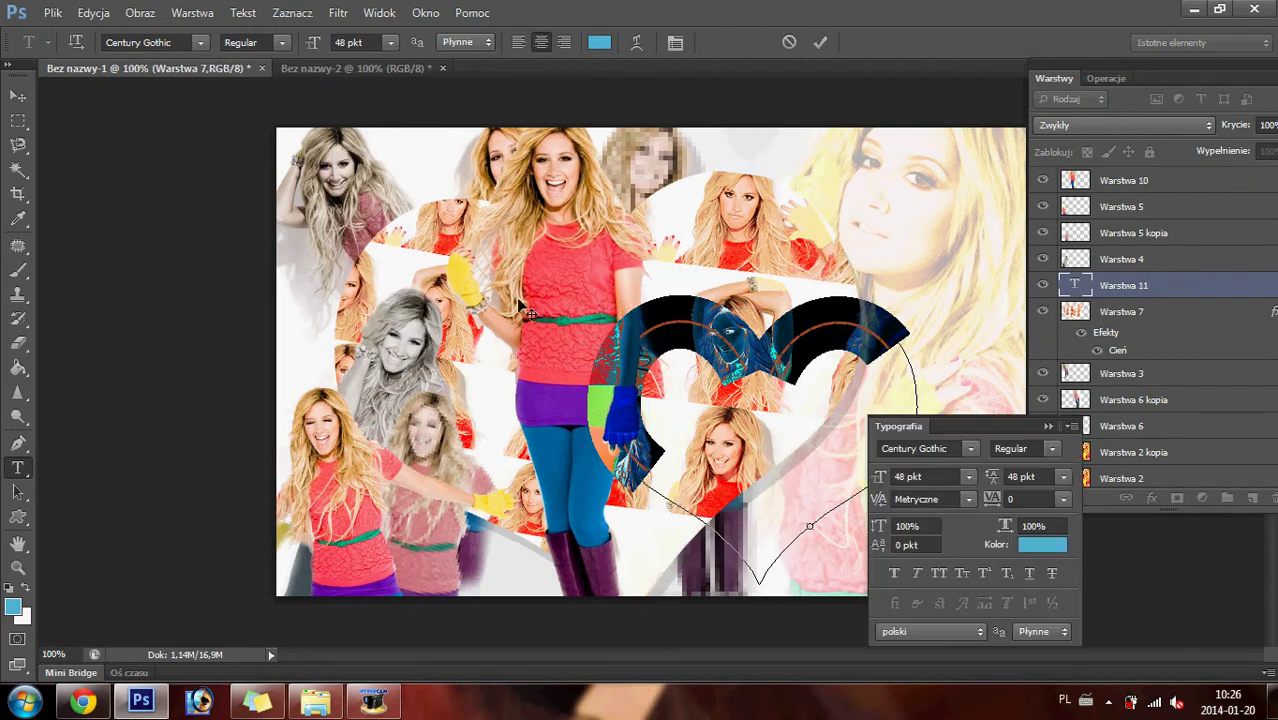
left_click(1063, 499)
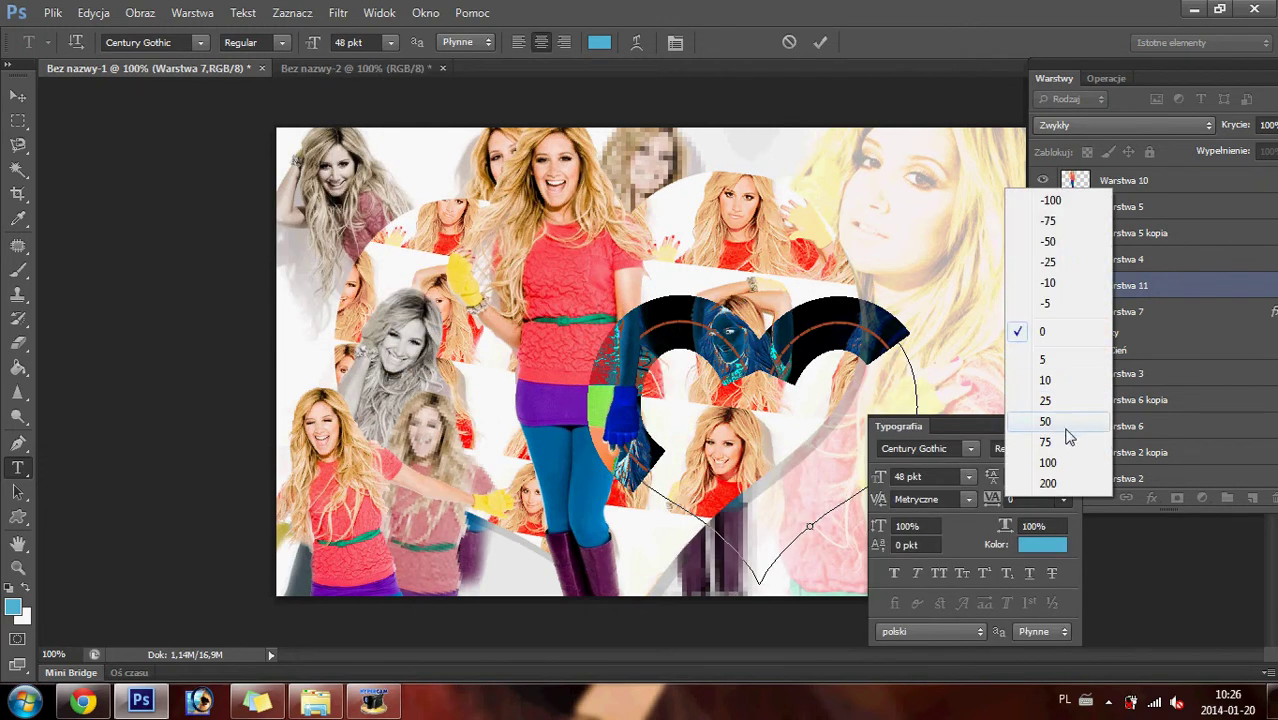
left_click(1045, 418)
left_click(140, 42)
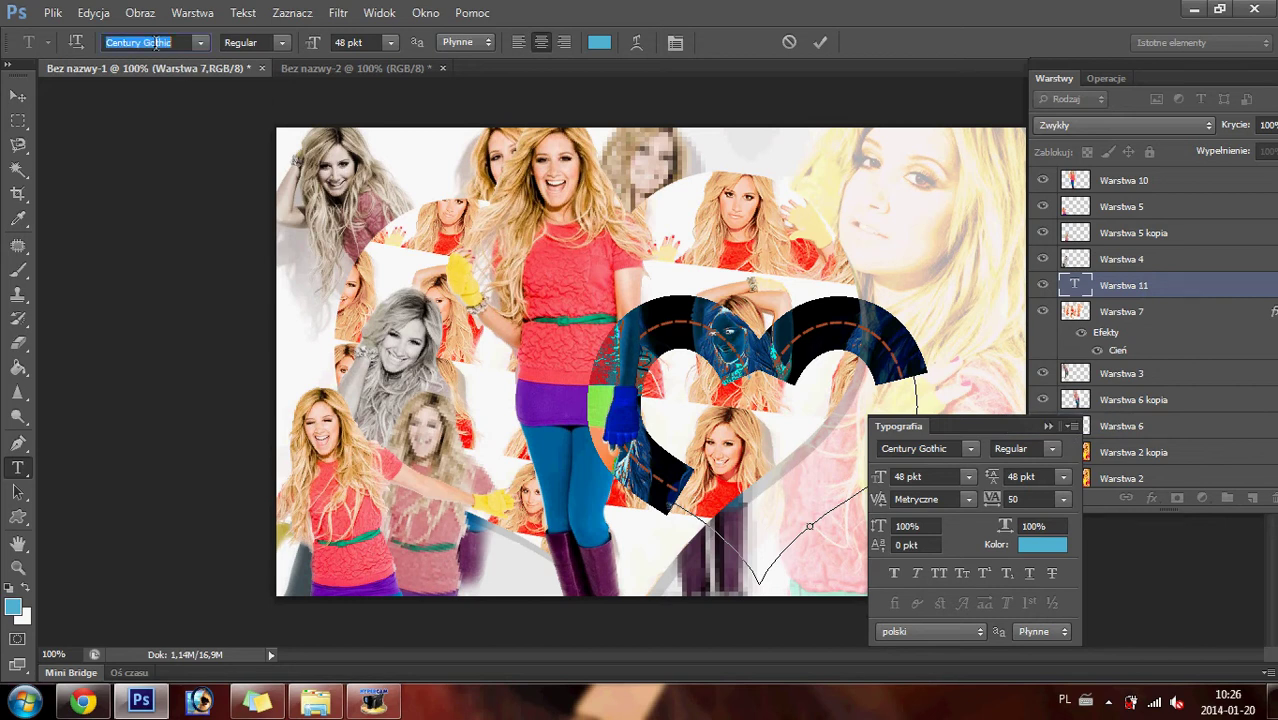
type("Comic Sans MS")
key("Return")
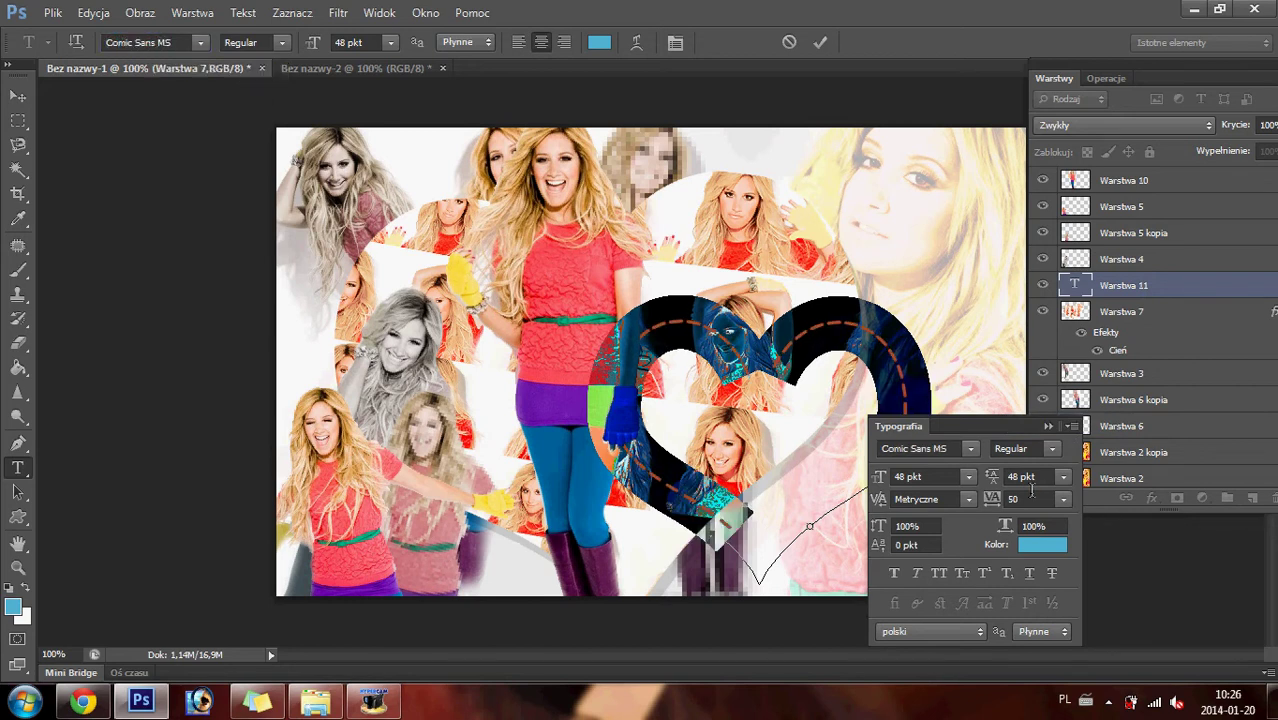
left_click(1062, 499)
left_click(1042, 472)
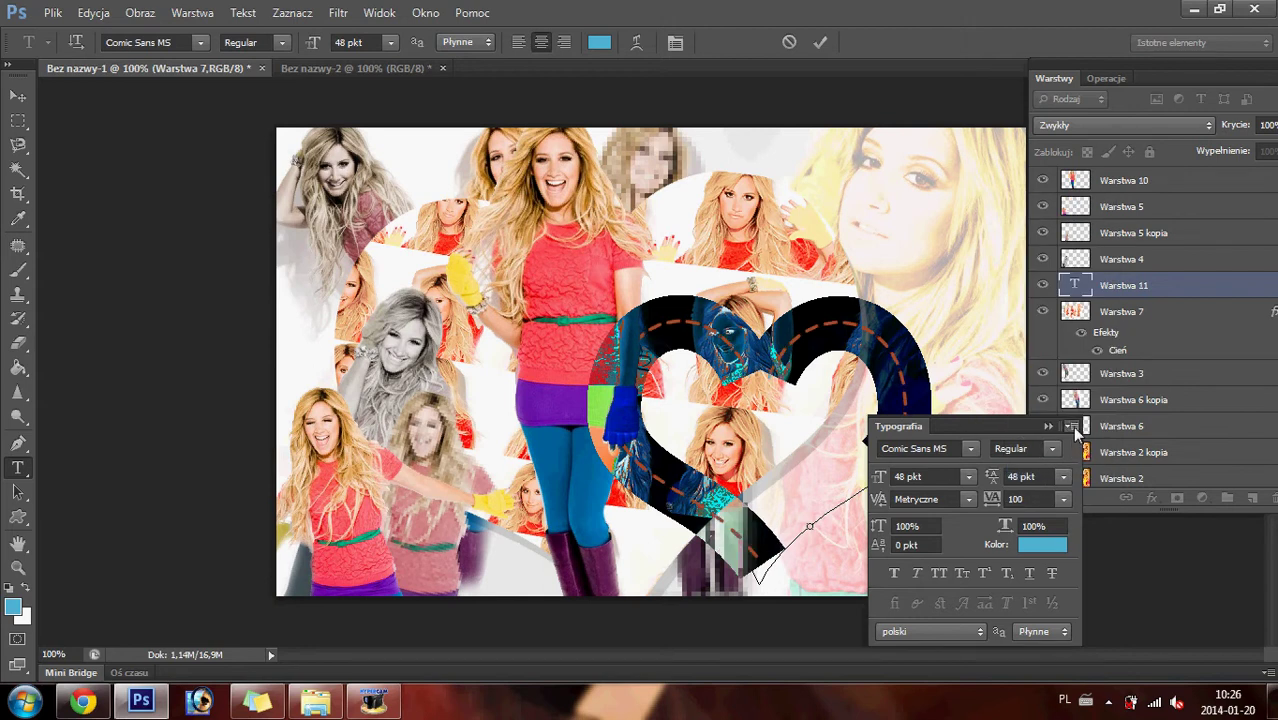
left_click(1071, 427)
left_click(1012, 408)
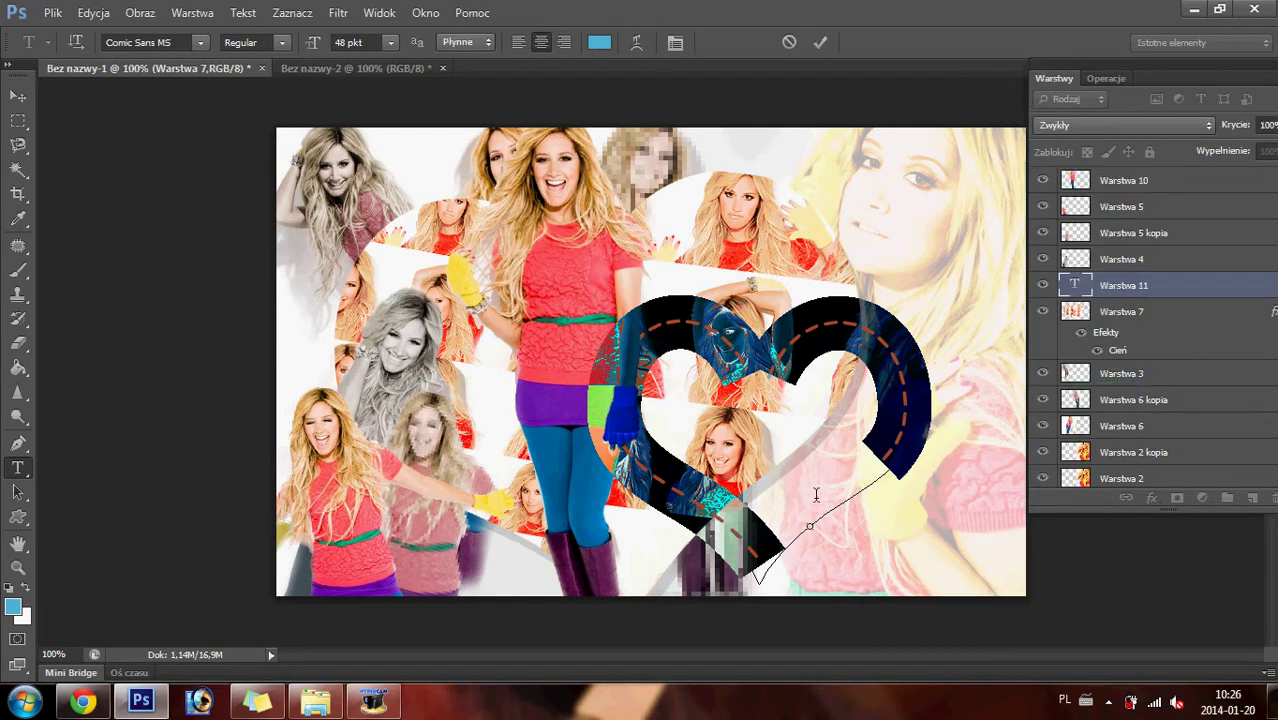
left_click(760, 568)
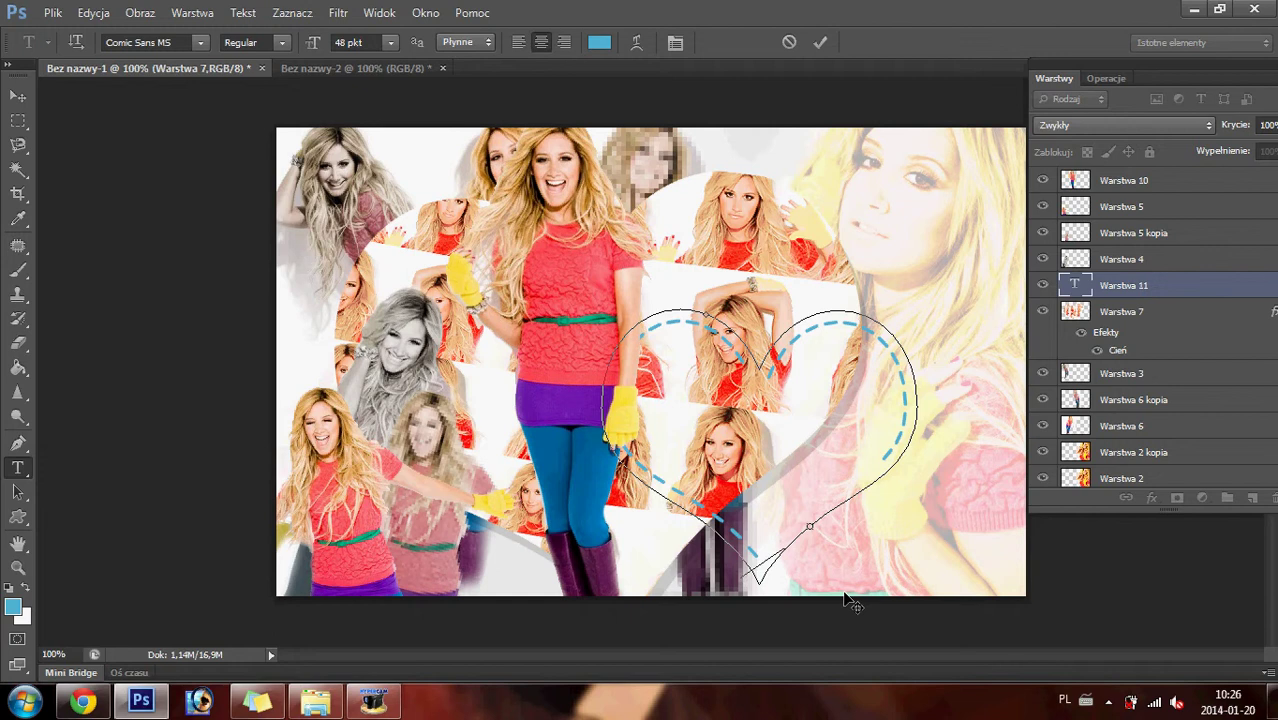
- Add more hyphens around the heart path and set all the dashed text to 60 pt
type("-----")
type("---")
type("-")
type("-")
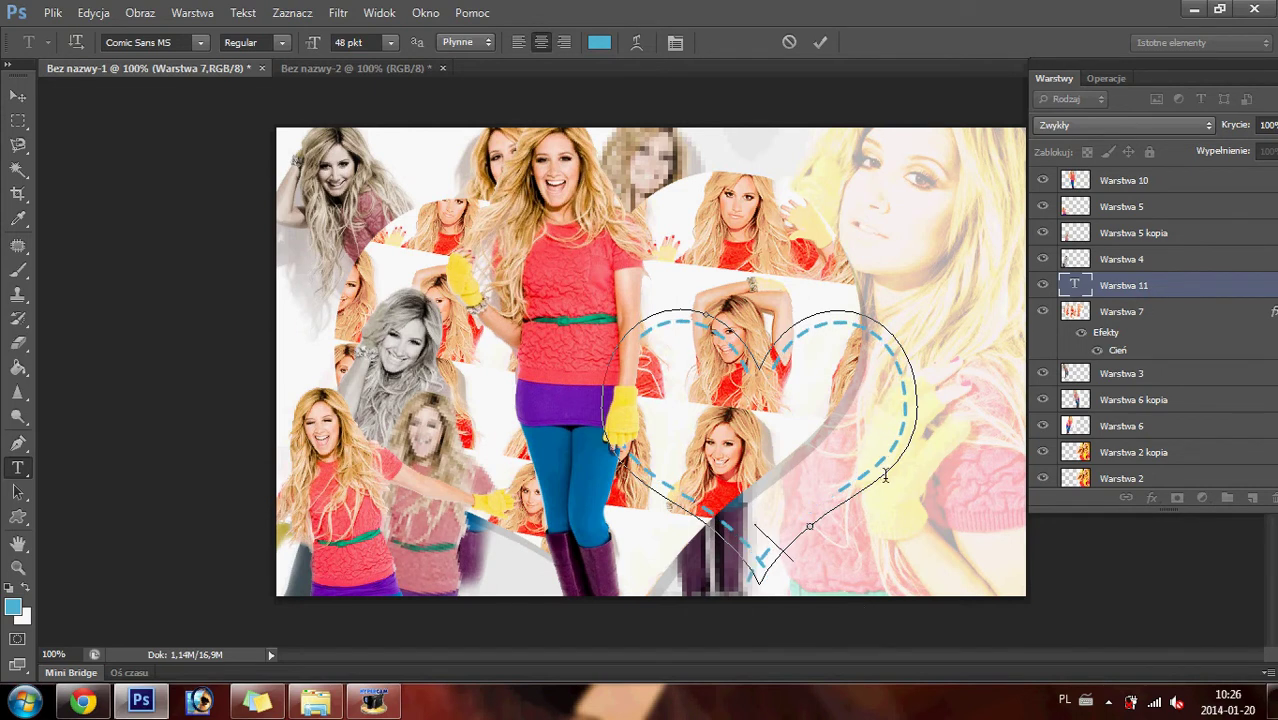
type("------")
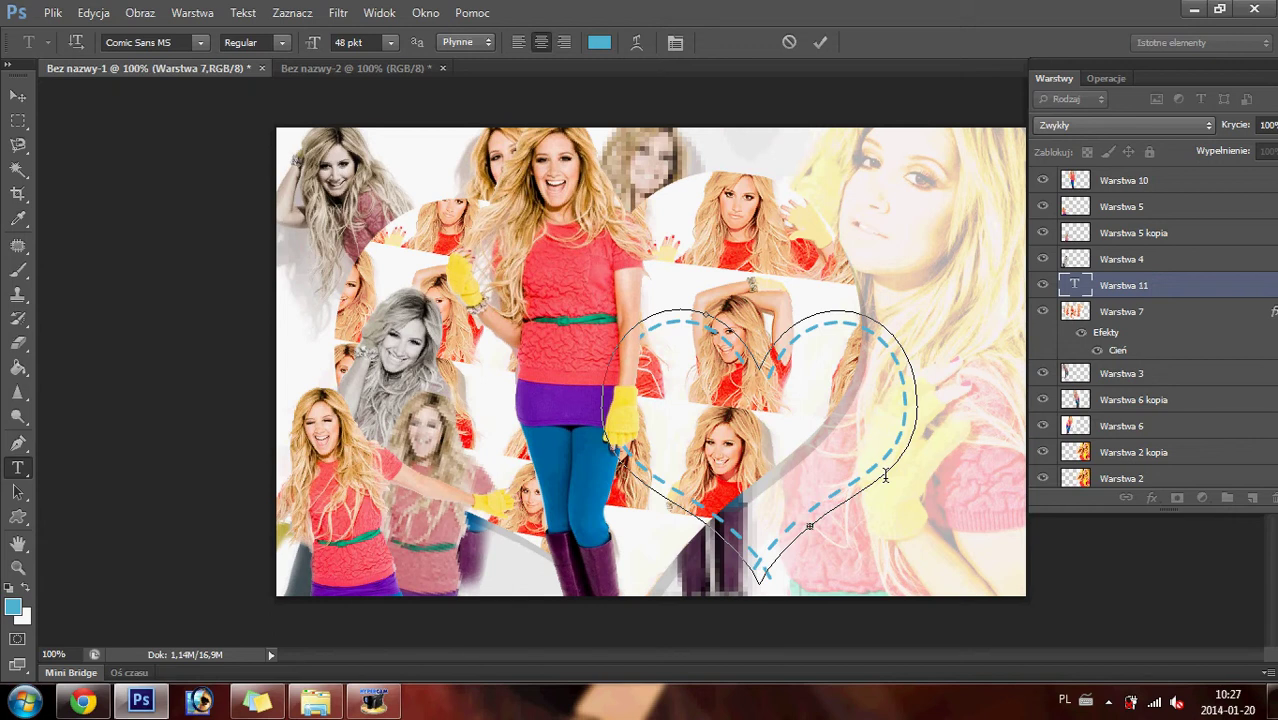
key("ctrl+a")
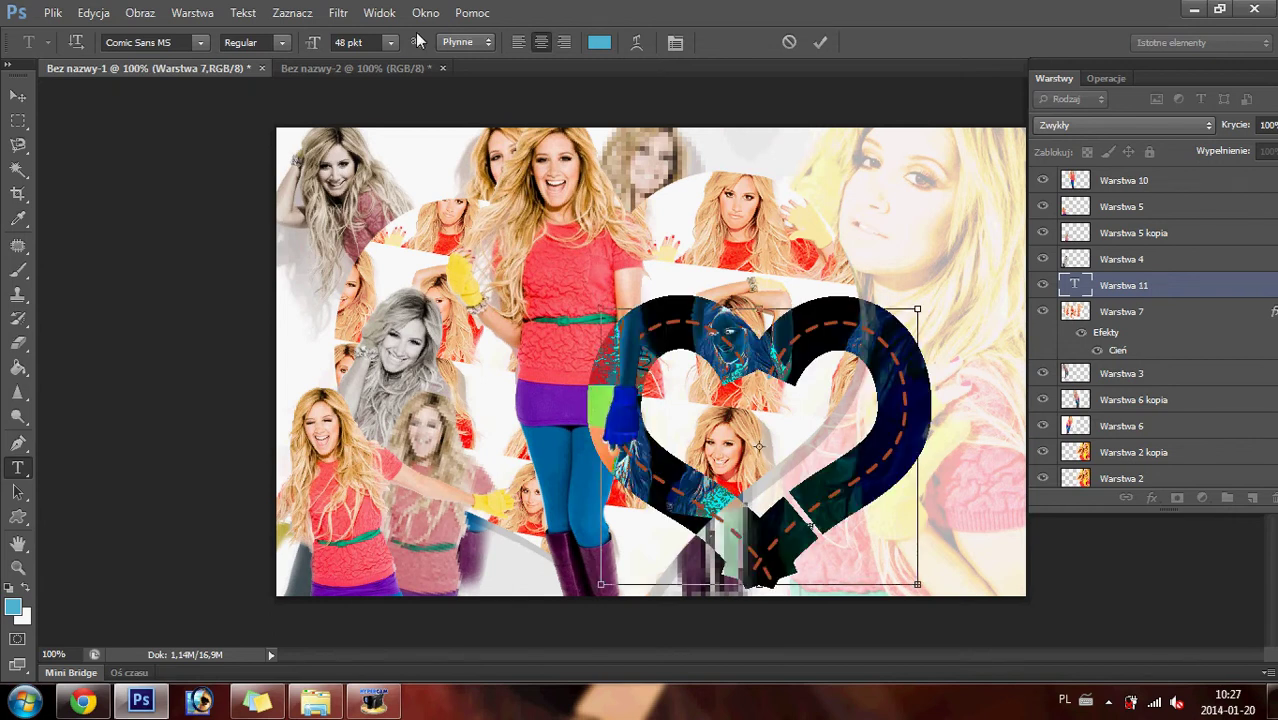
left_click(390, 42)
left_click(398, 342)
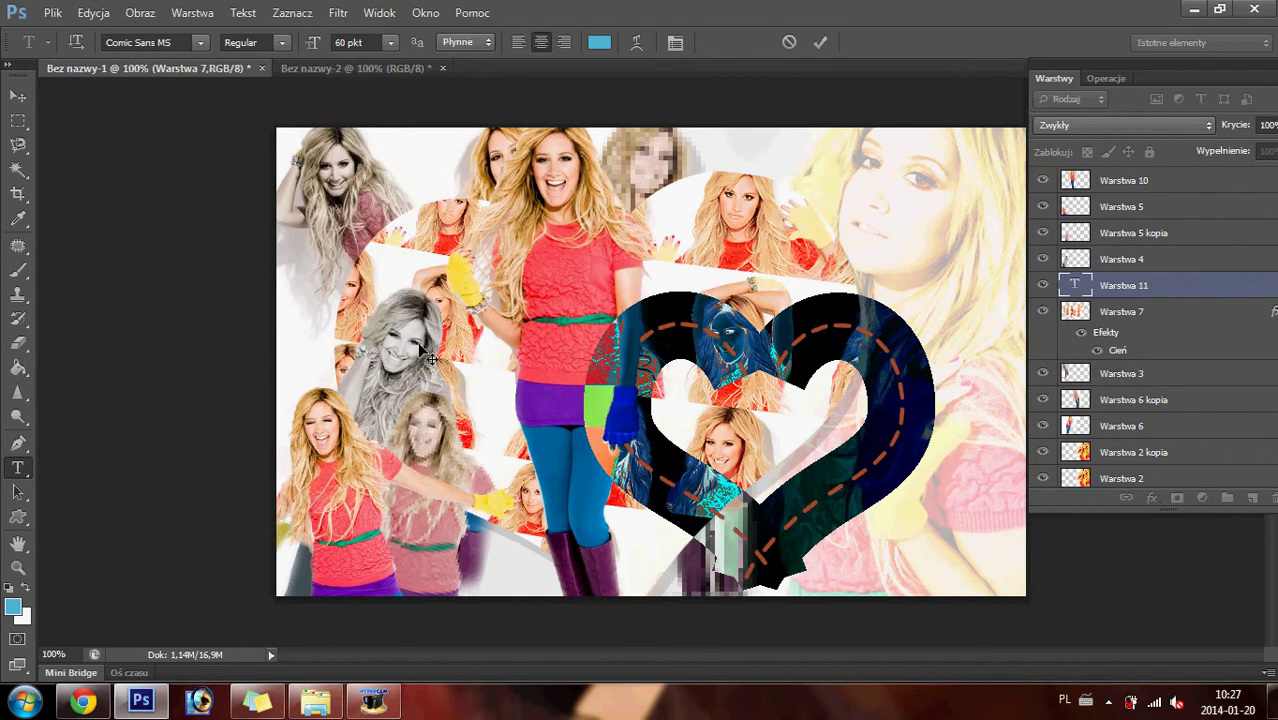
left_click(745, 451)
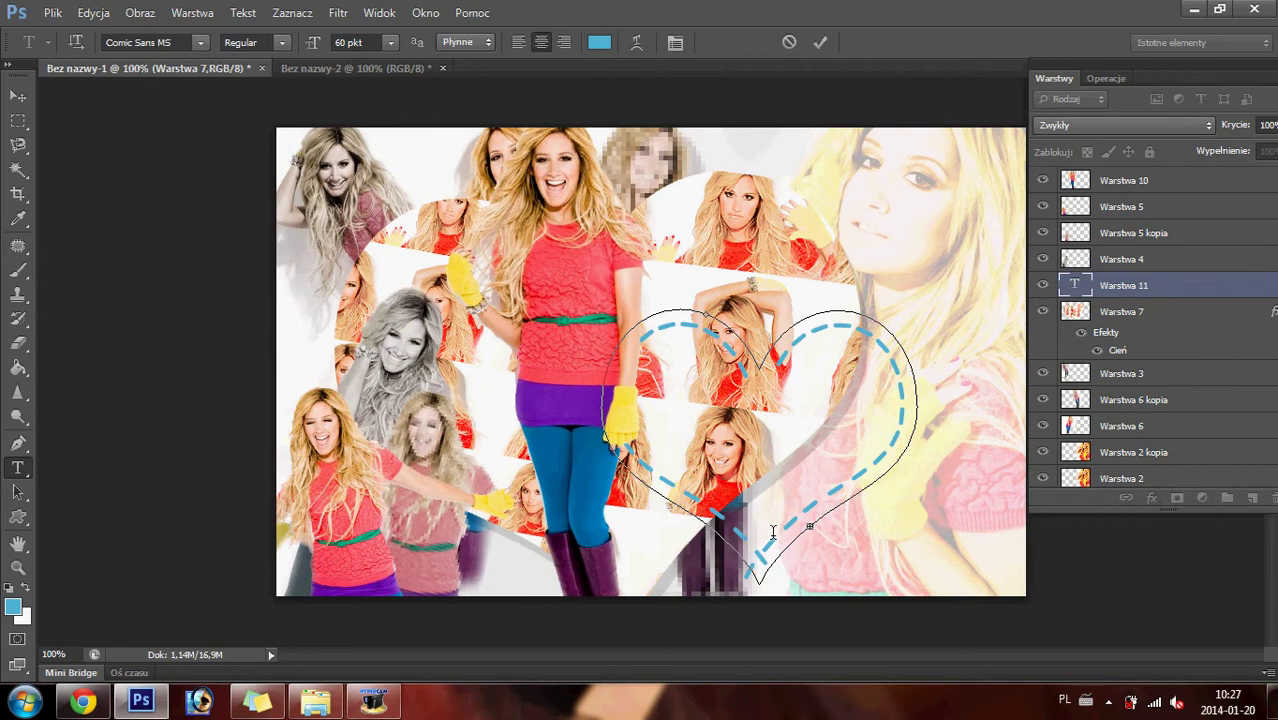
key("Left")
key("Right")
- Replace the heart's dashes with a run of periods so small blue dots circle the path
left_click(18, 95)
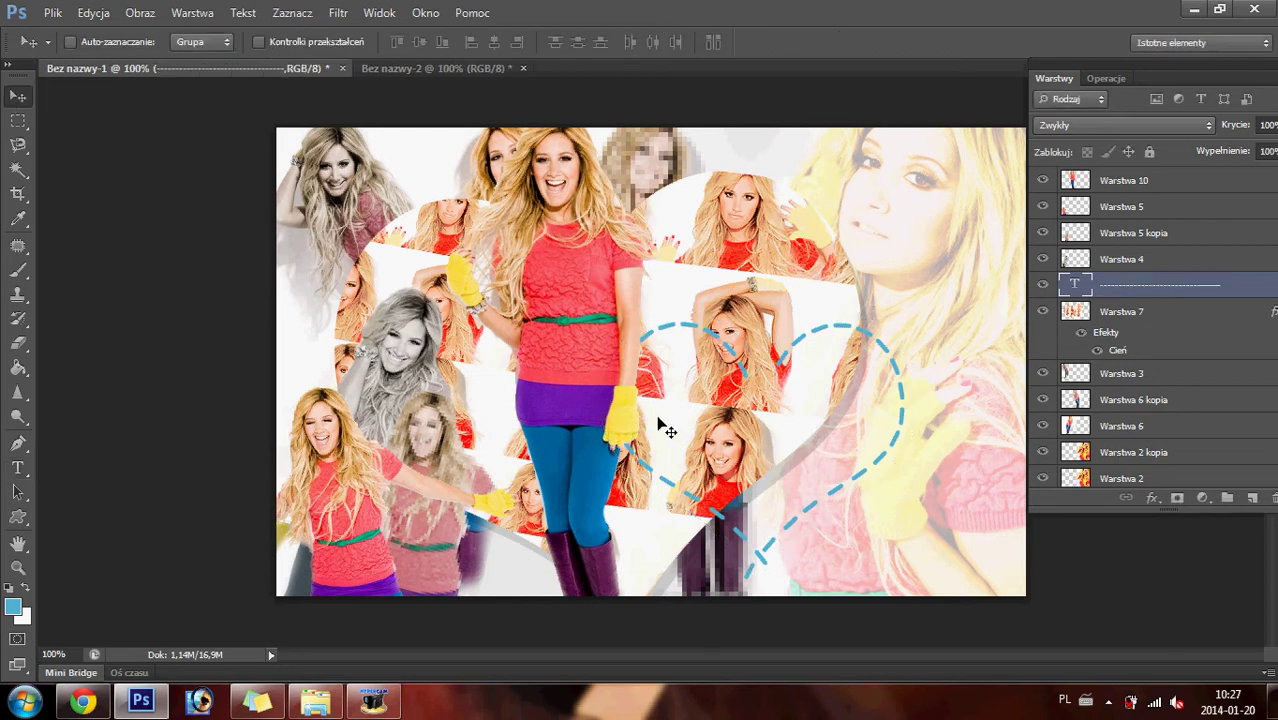
left_click(18, 467)
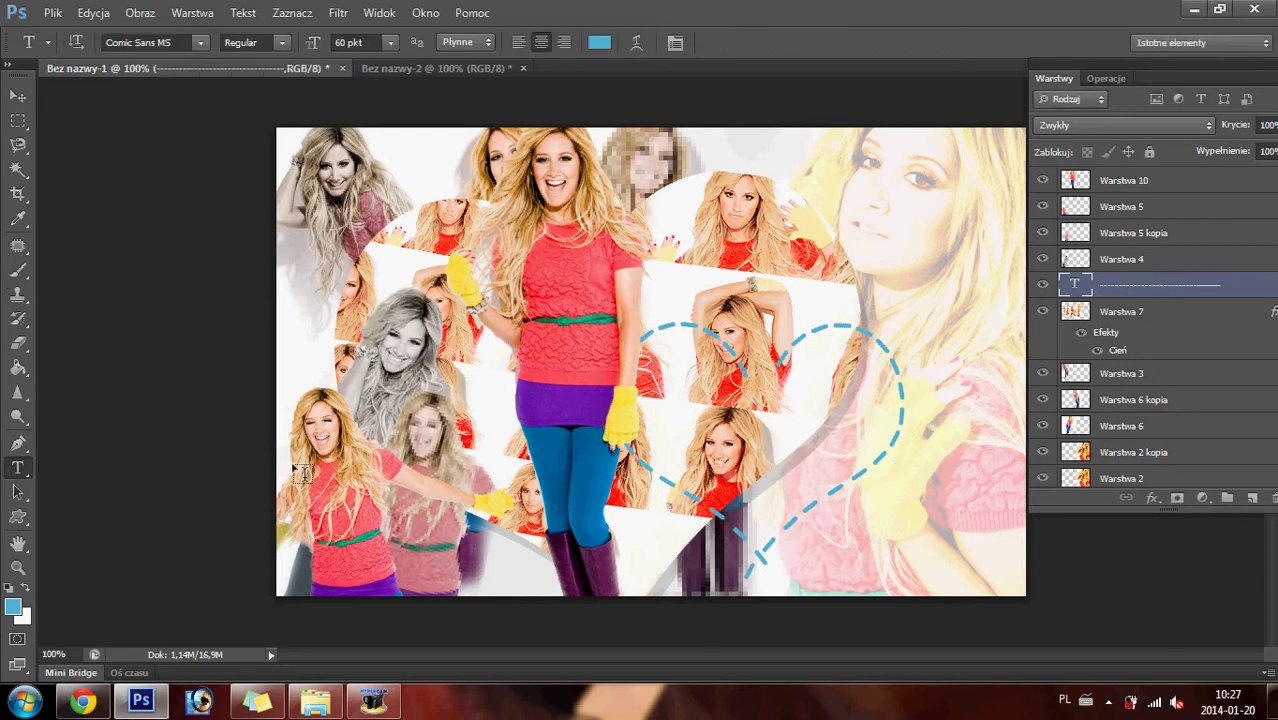
left_click(785, 340)
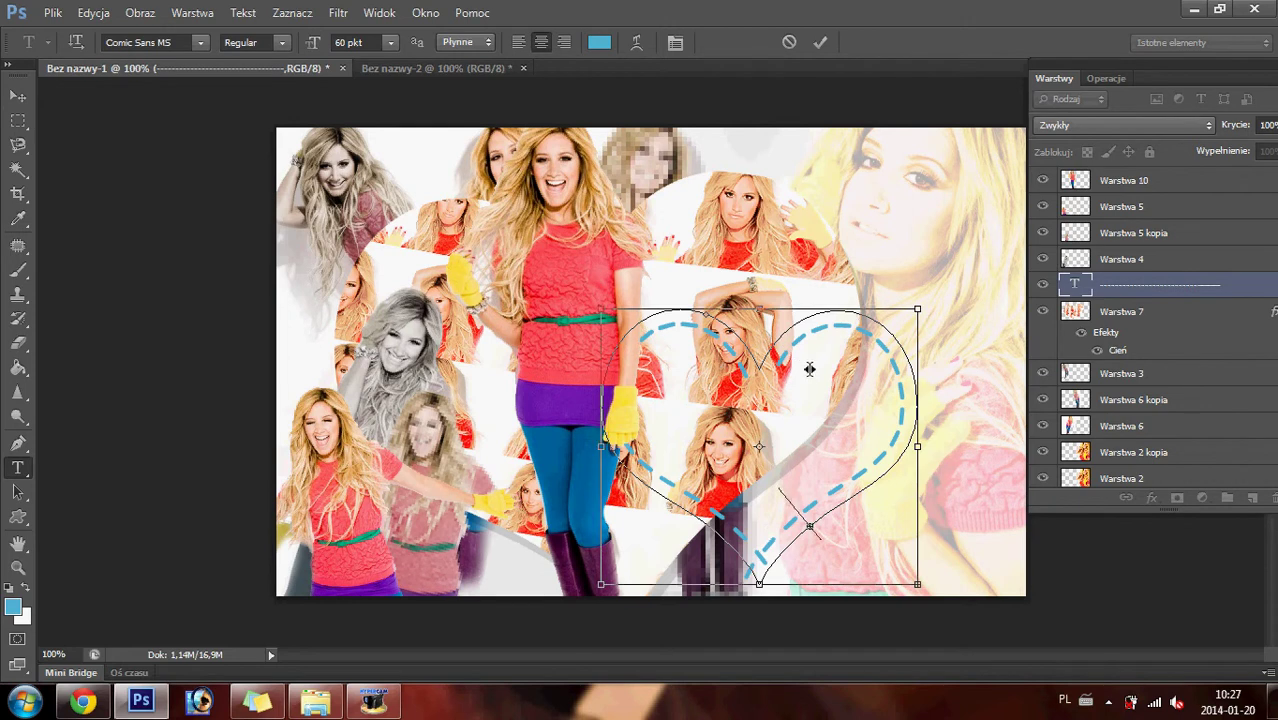
key("ctrl+a")
type("..............")
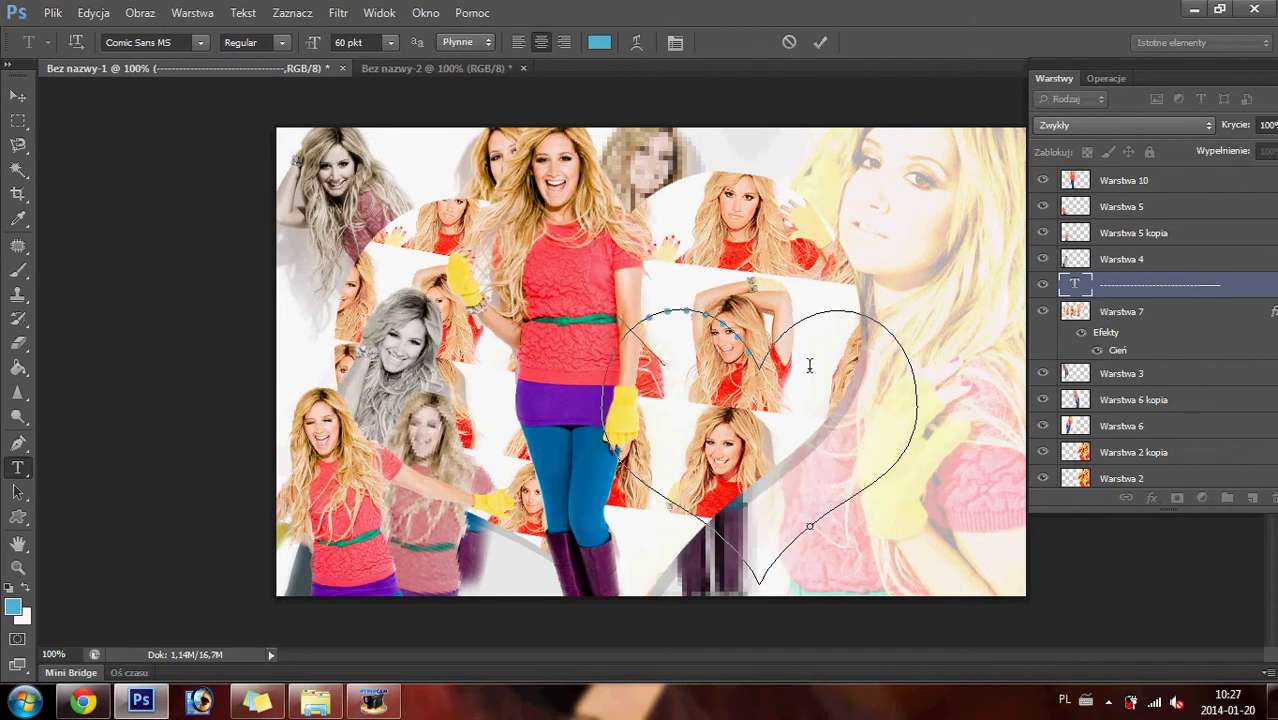
type("..........")
type("............")
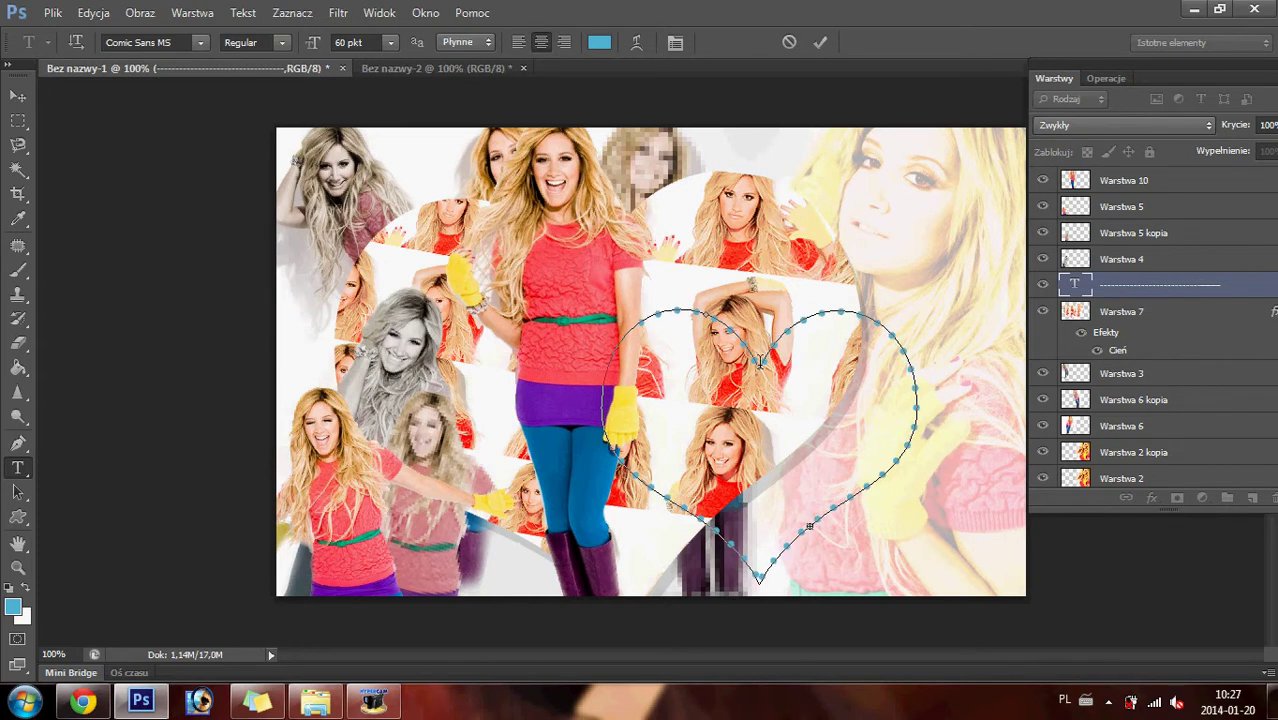
key("shift+Left")
key("shift+Left")
key("shift+Left")
key("shift+Left")
key("shift+Left")
key("shift+Left")
key("shift+Left")
key("shift+Left")
key("shift+Left")
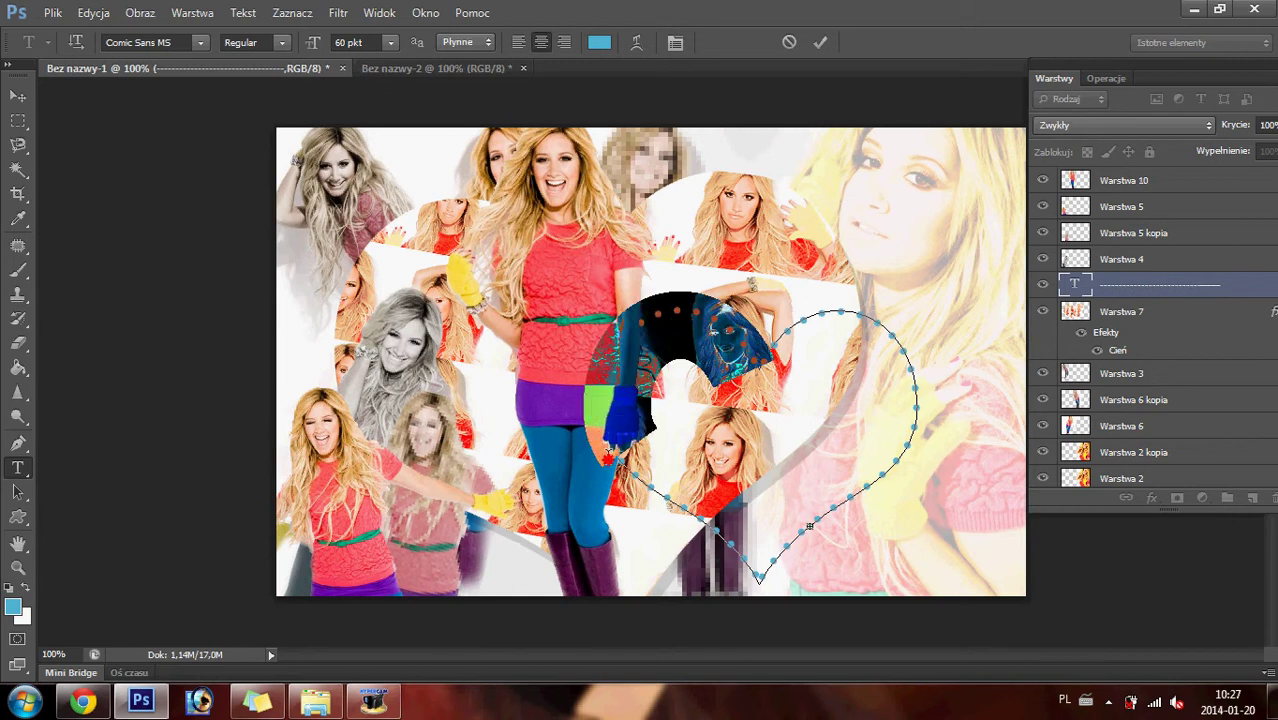
key("shift+Left")
key("shift+Left")
key("shift+Left")
- Try 120 pt and 80 pt sizes for the dots, then settle back on 60 pt
left_click(390, 42)
left_click(343, 42)
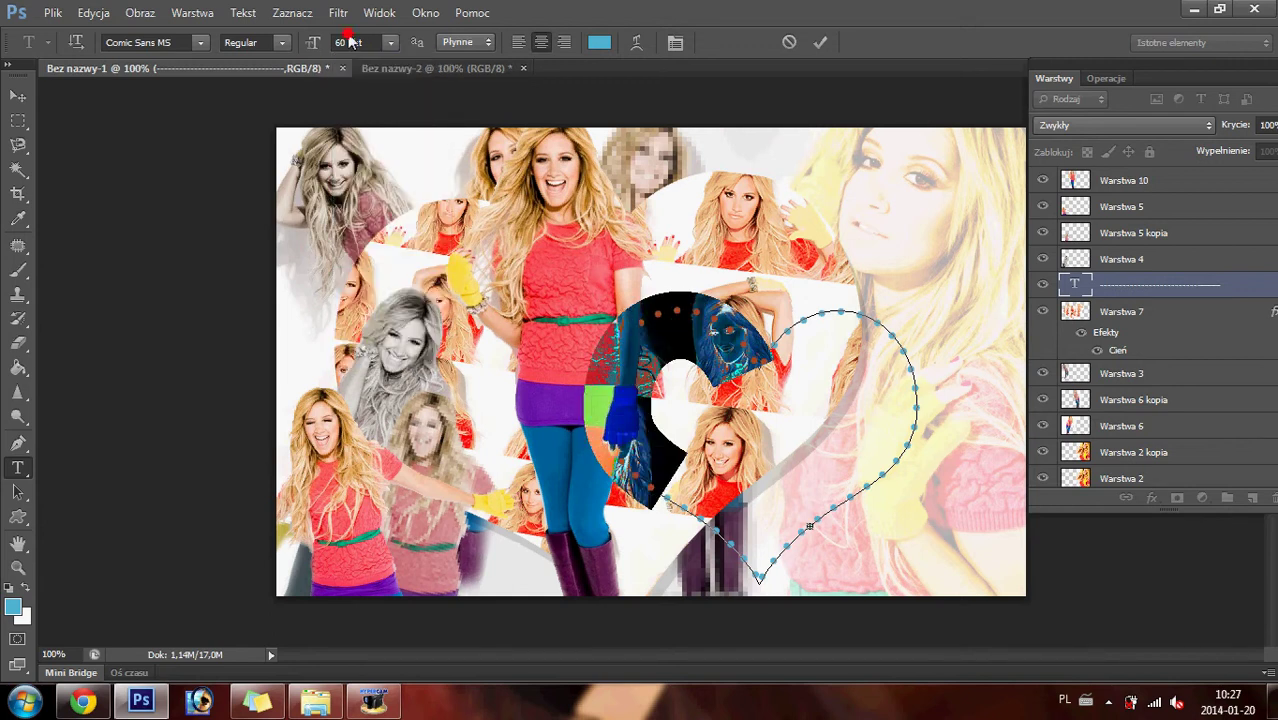
type("2")
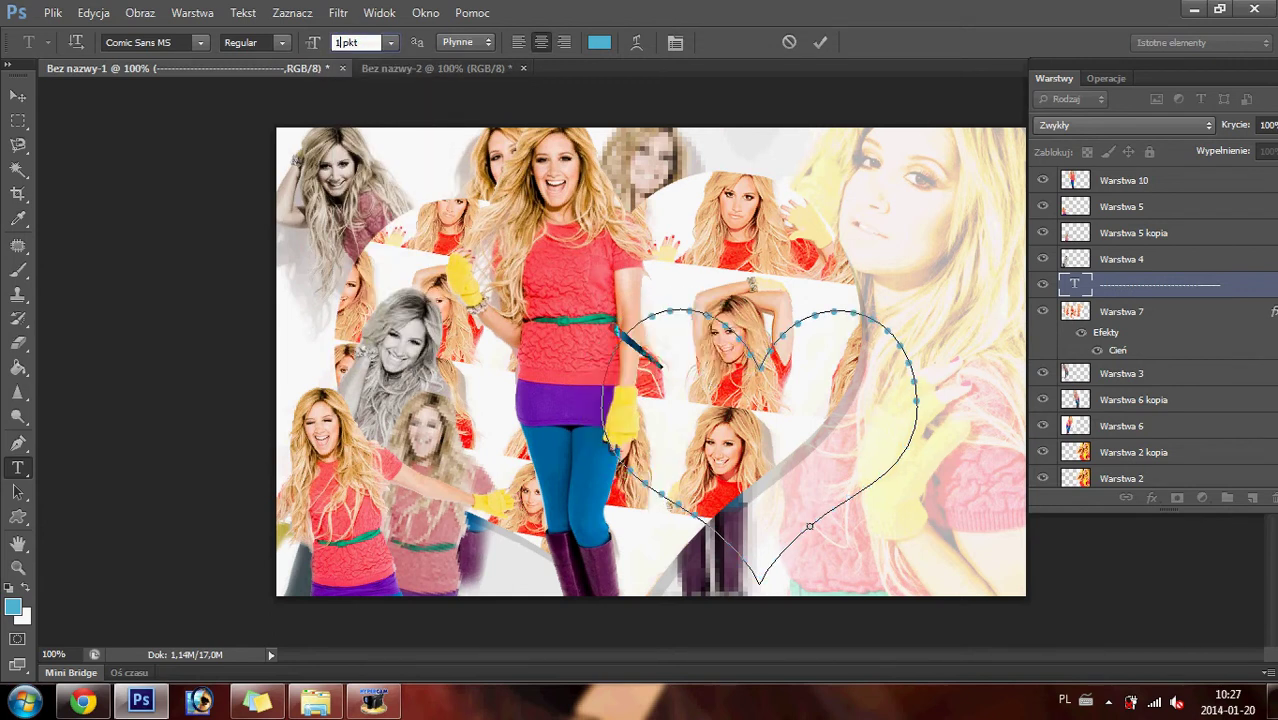
type("0")
type("1")
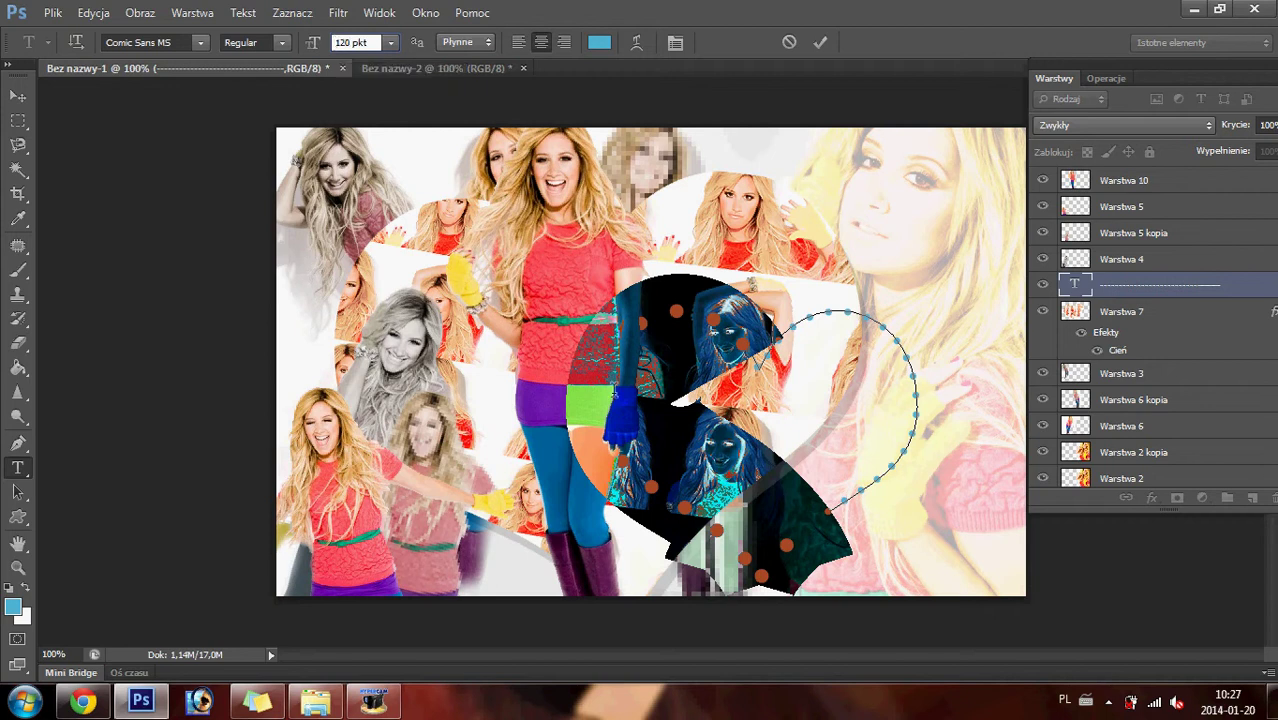
key("Return")
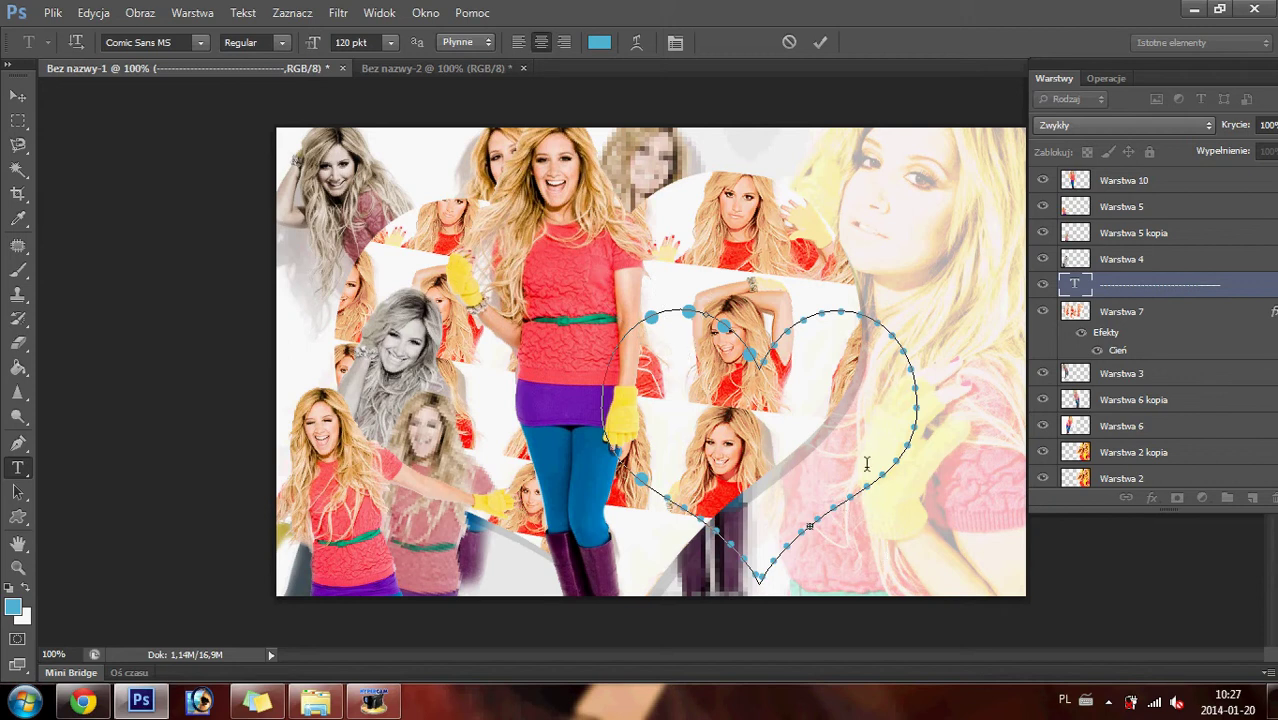
left_click(873, 323)
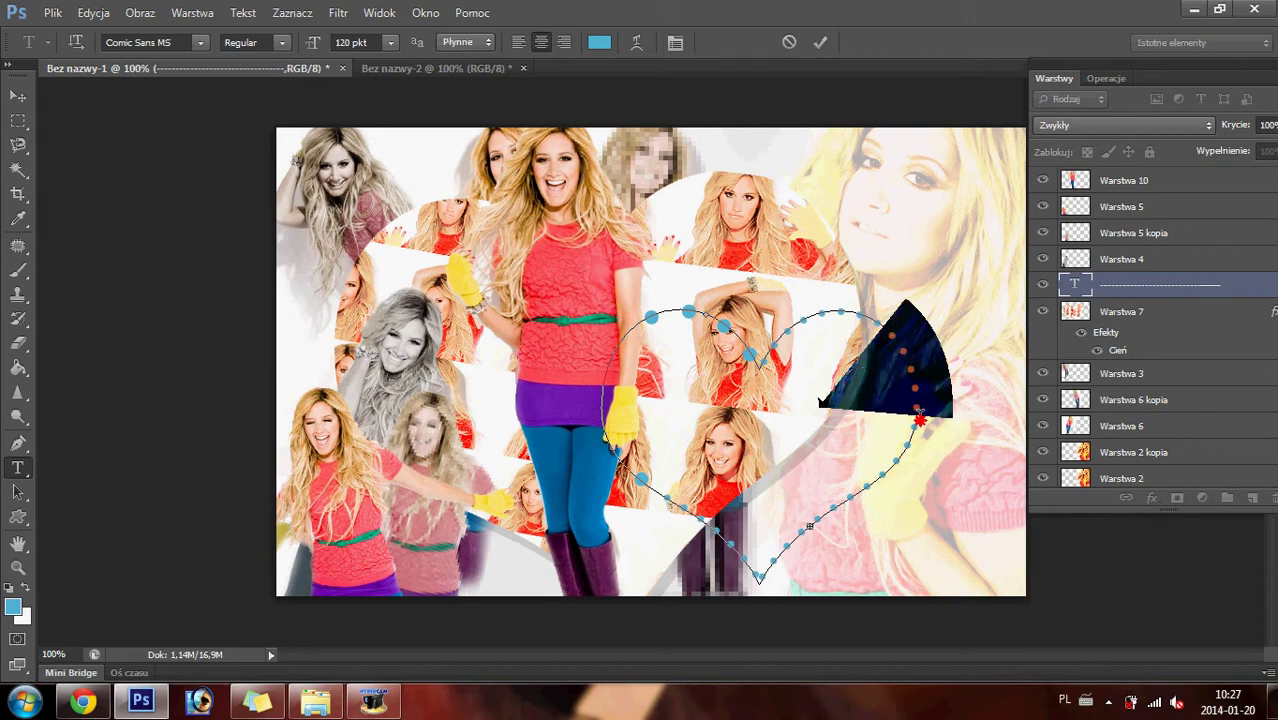
left_click(390, 42)
double_click(342, 42)
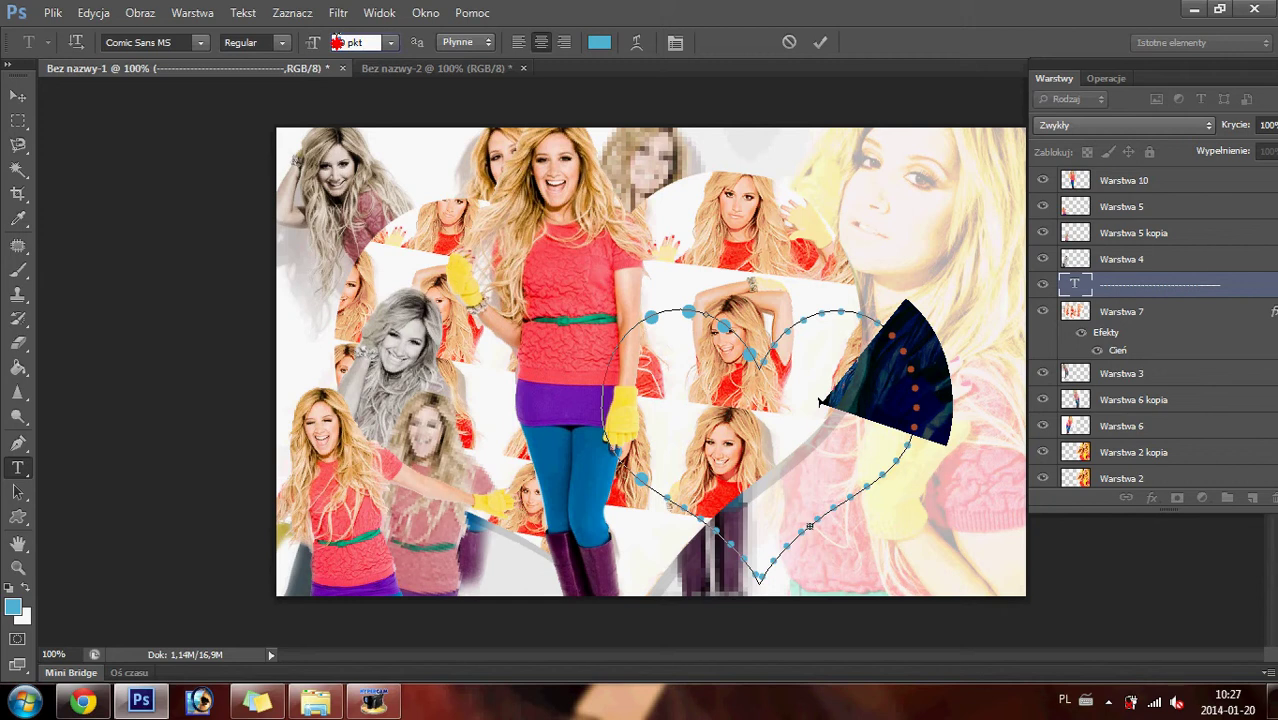
type("80")
key("Return")
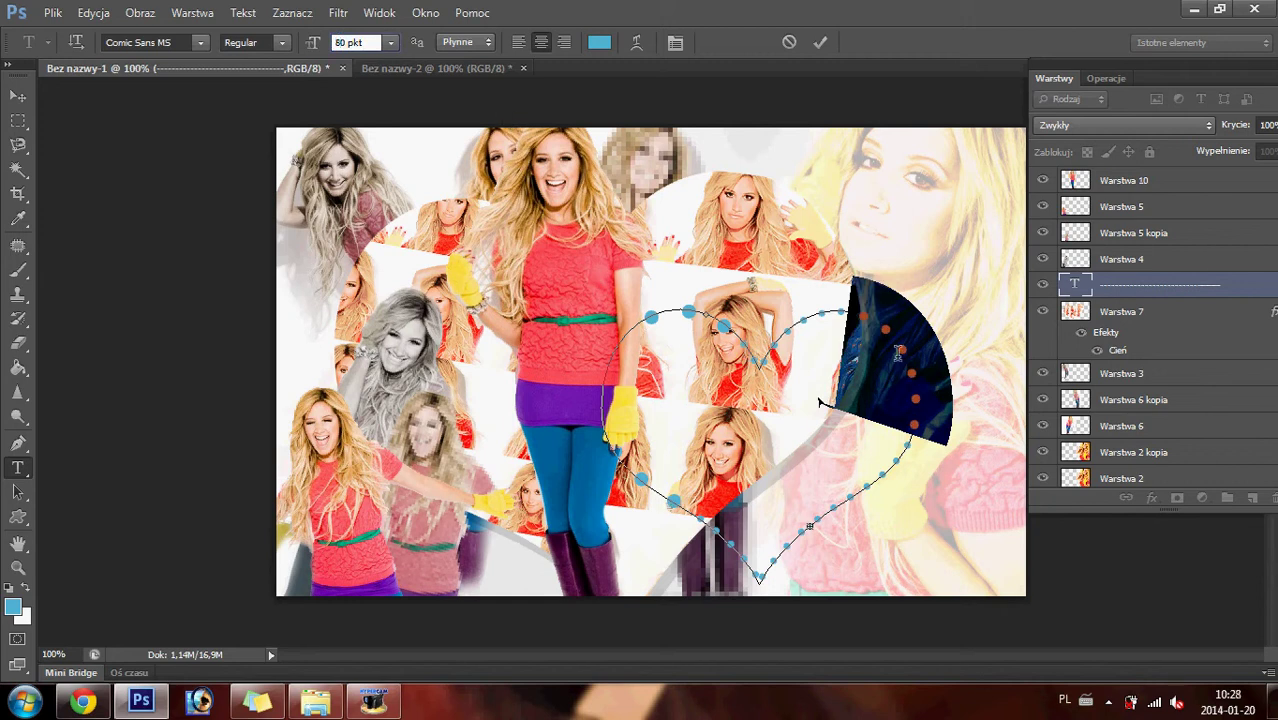
key("ctrl+z")
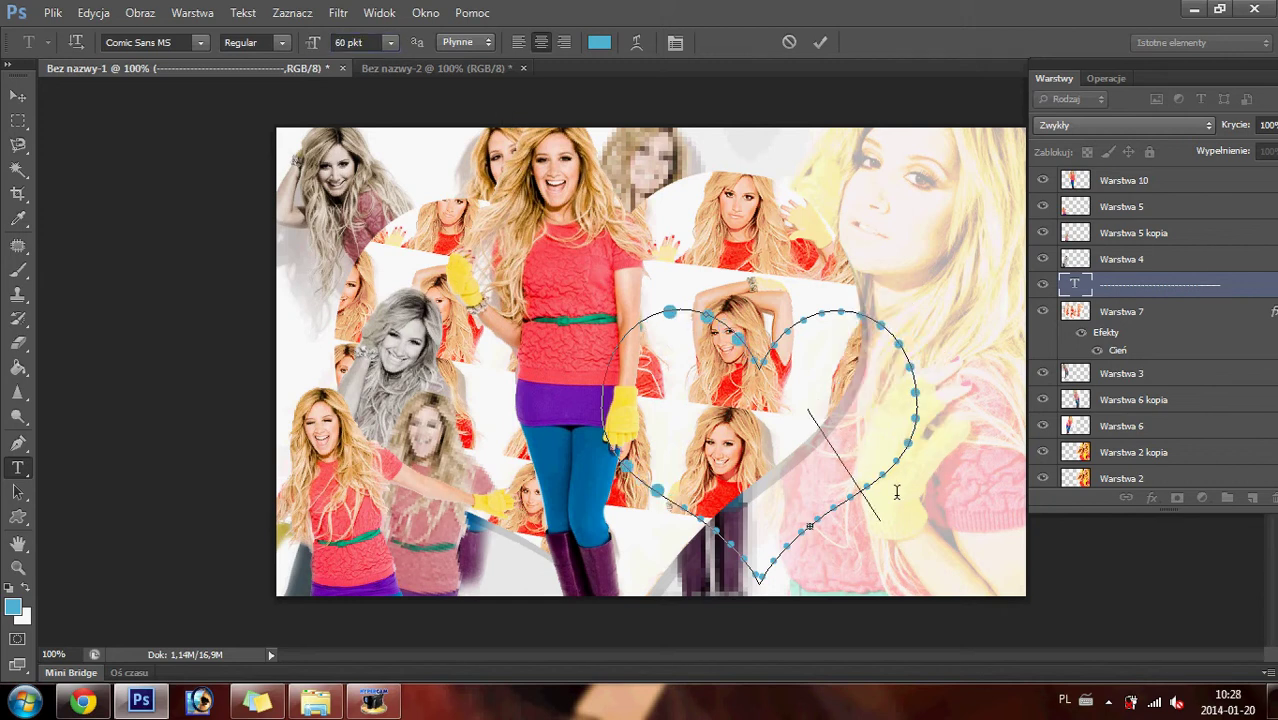
key("ctrl+v")
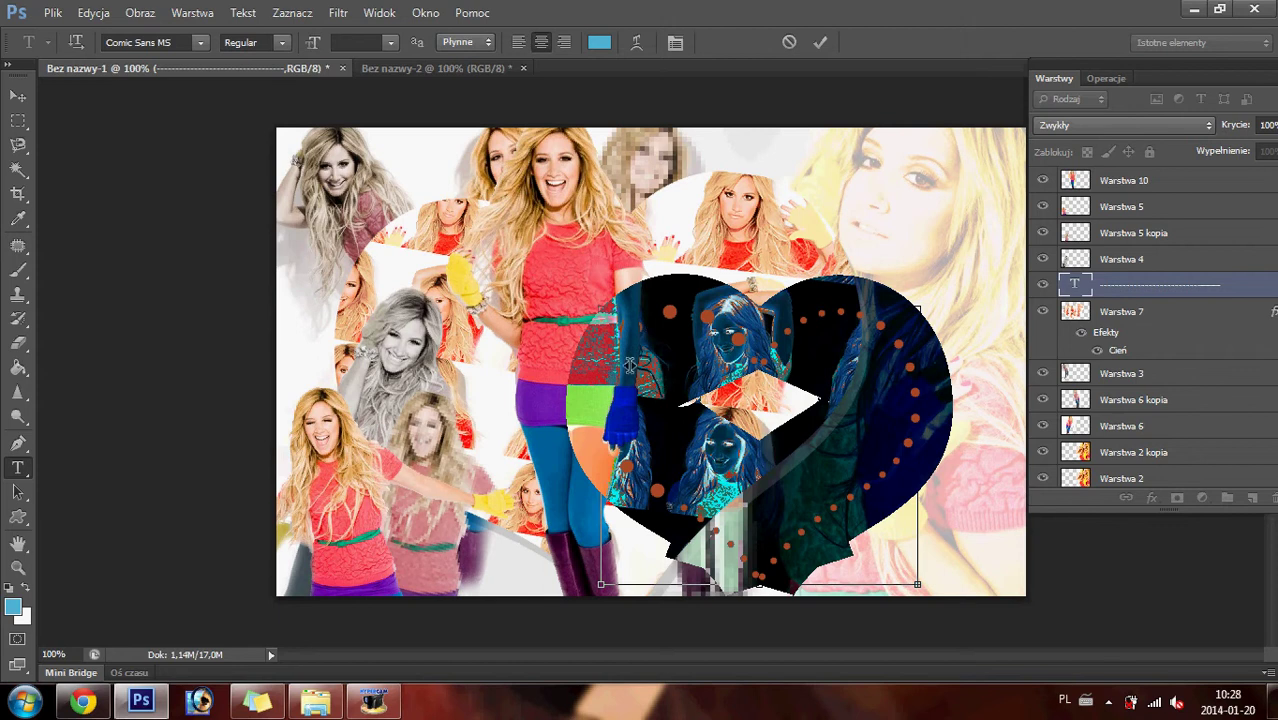
- Tighten the dotted text's tracking to 25 in the Character panel and close it
key("ctrl+t")
left_click(1066, 501)
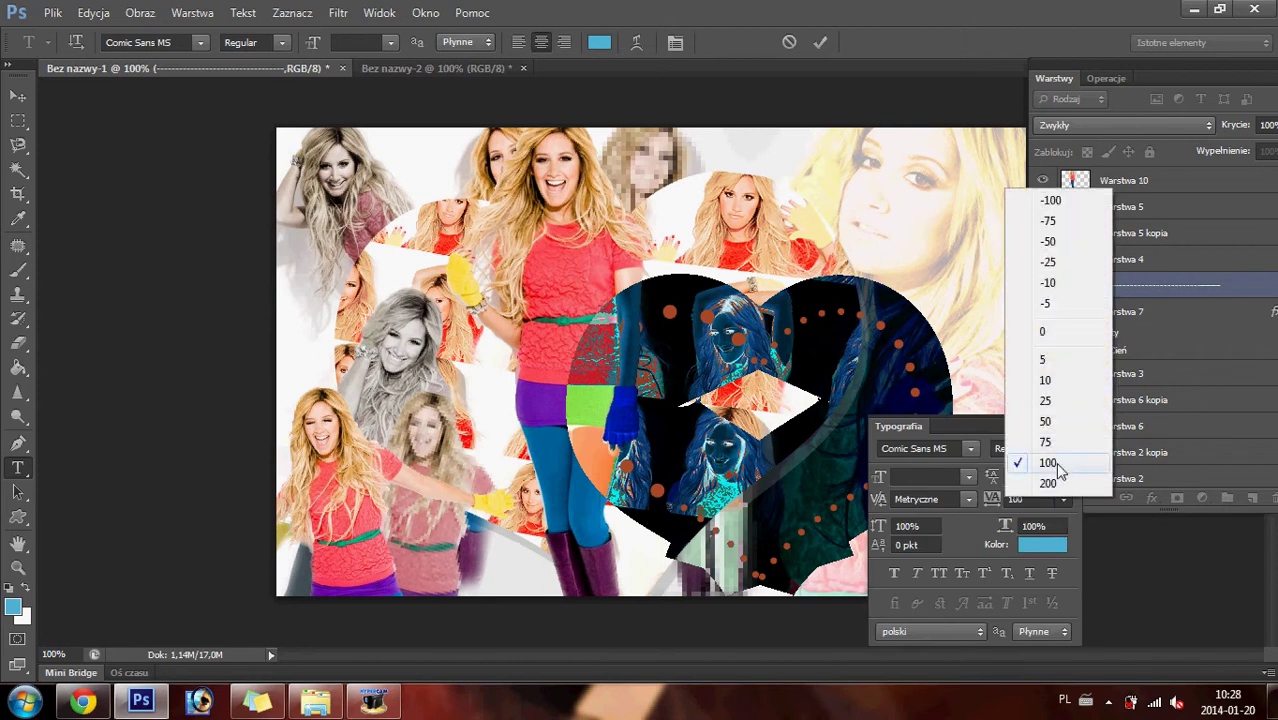
left_click(1050, 400)
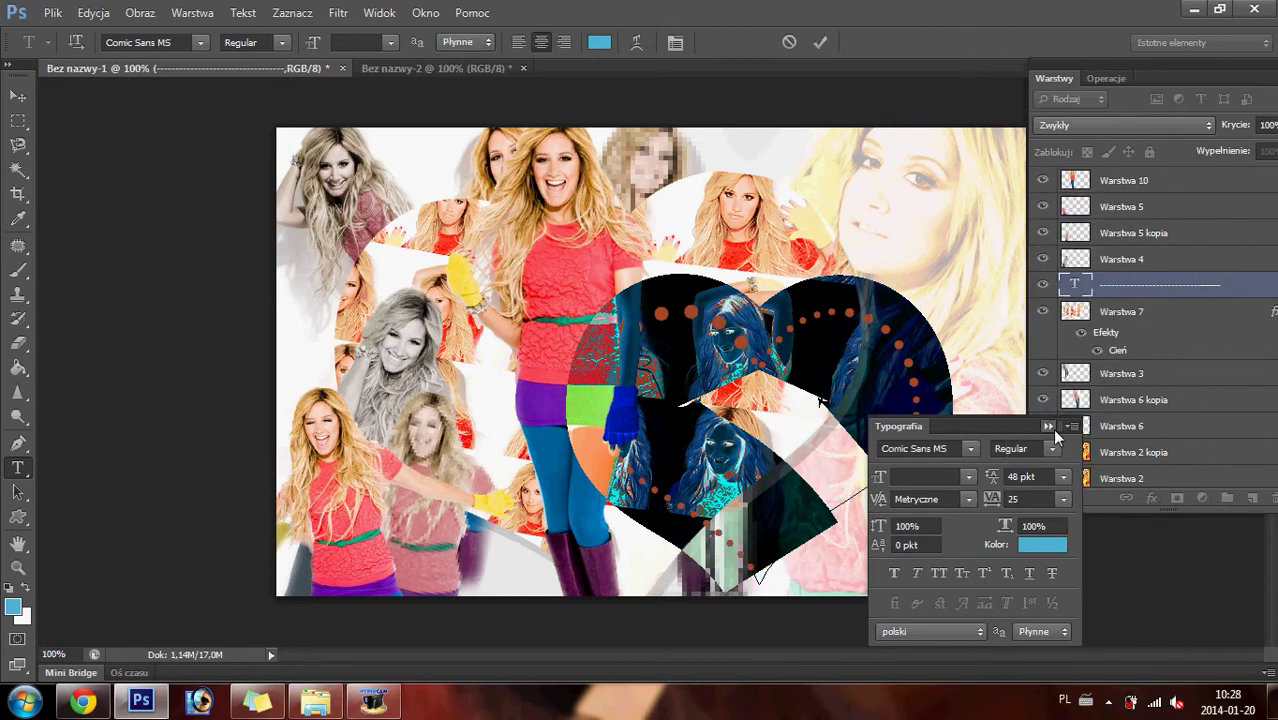
left_click(1048, 426)
left_click(1075, 391)
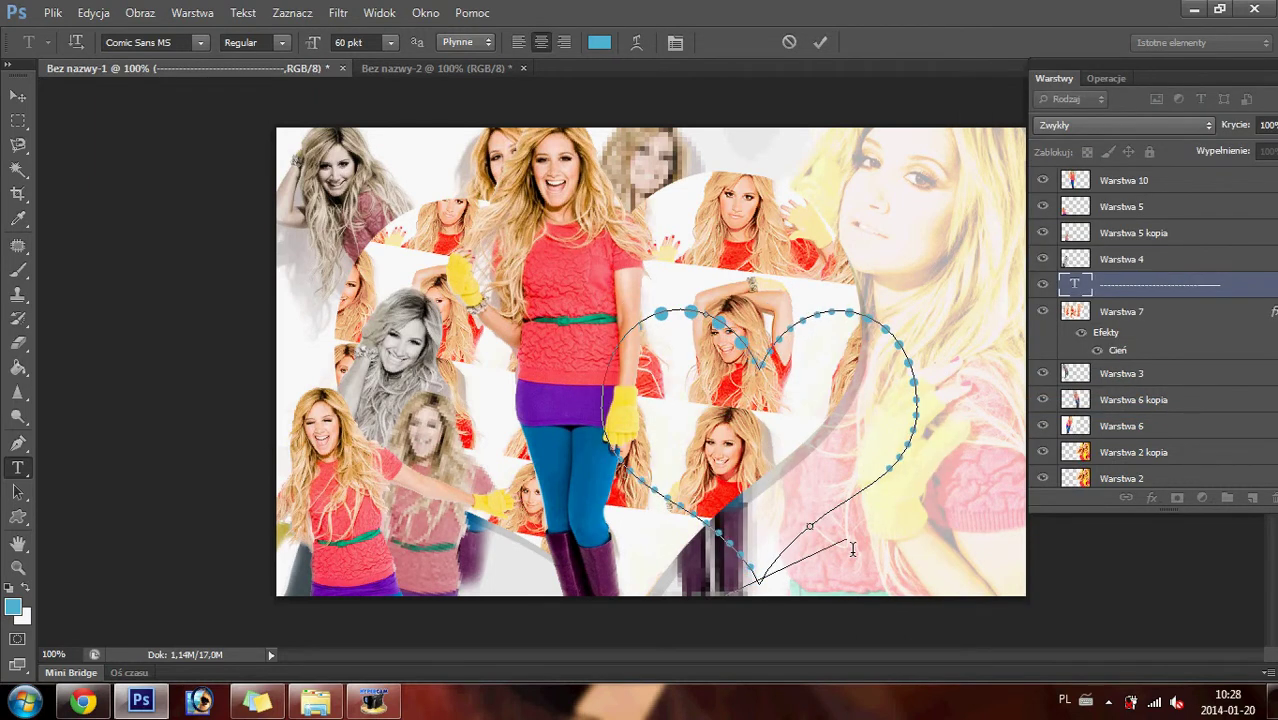
- Add more dots along the heart path and set them to 72 pt
type("...............")
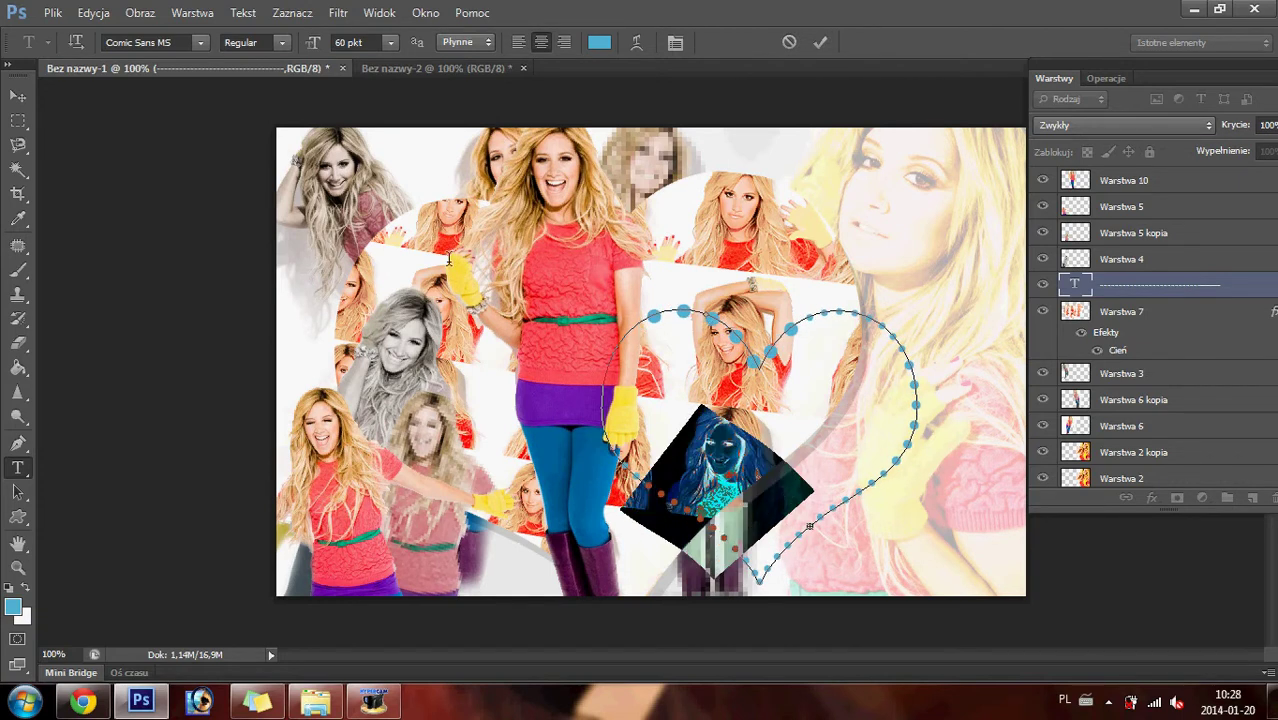
left_click(389, 43)
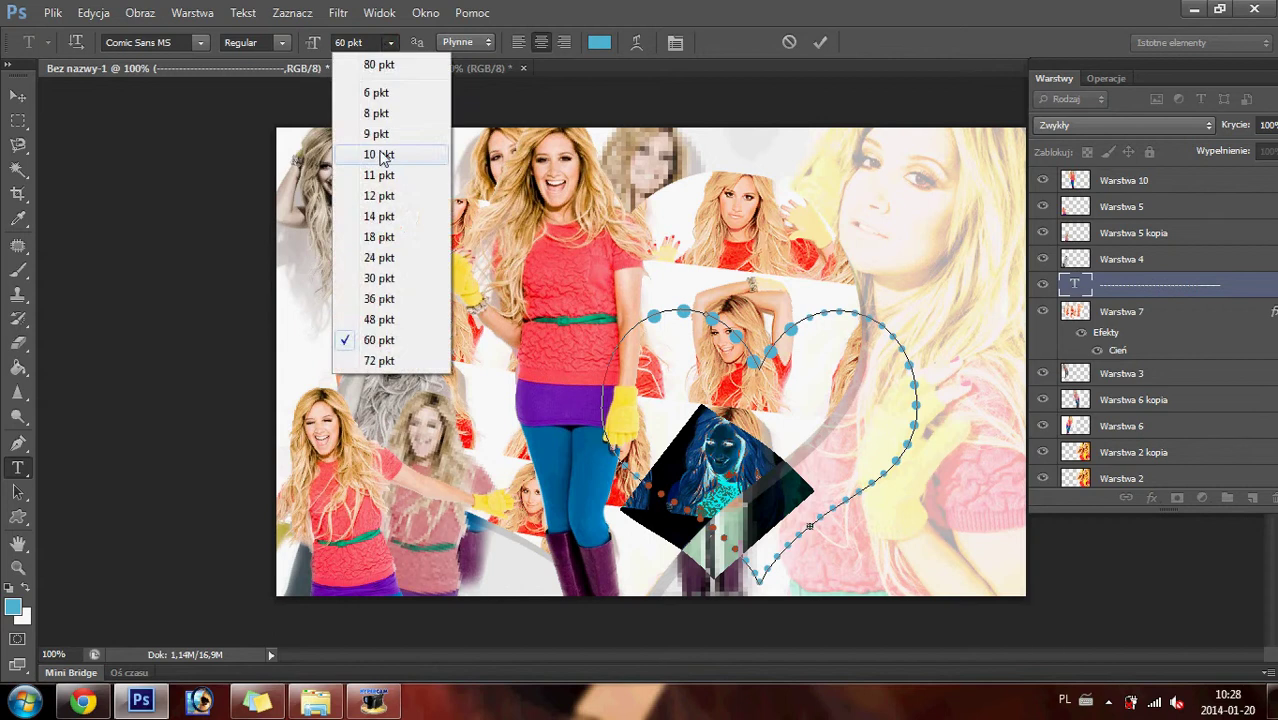
left_click(402, 360)
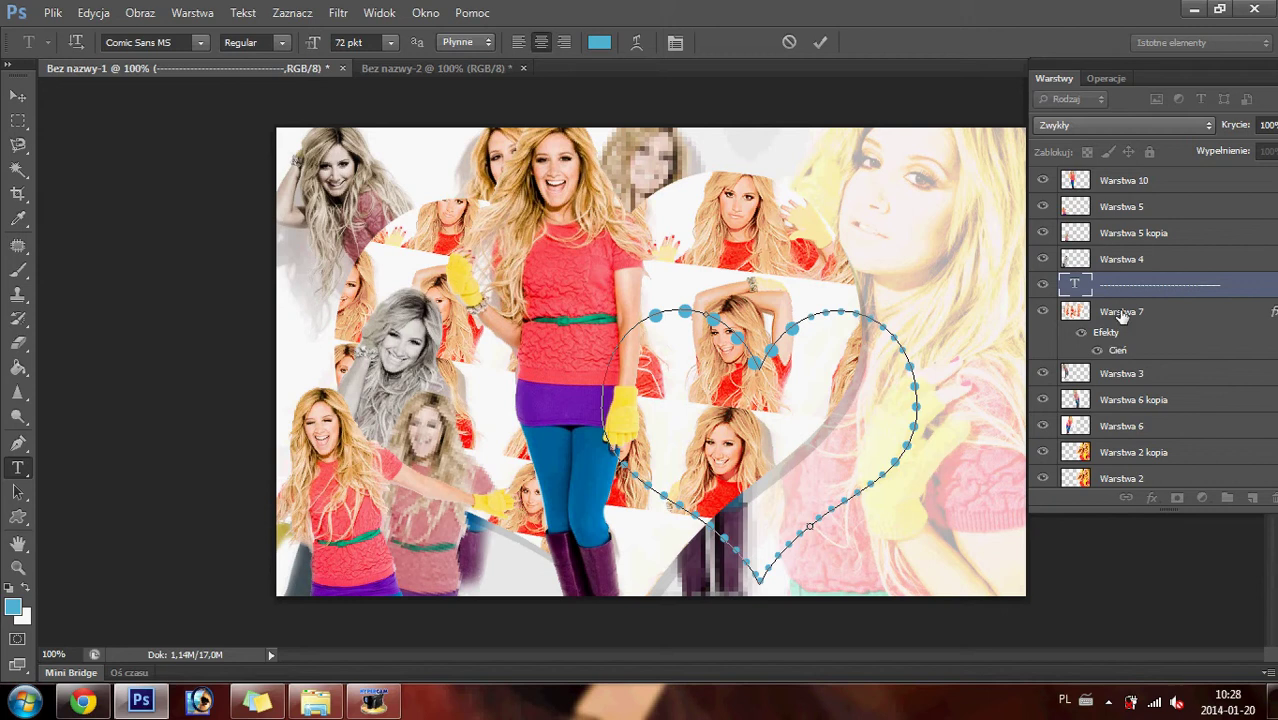
- Reposition the dotted heart, rotate it about 21° and shift it slightly right
left_click(18, 96)
mouse_move(759, 354)
left_mouse_down()
mouse_move(760, 365)
mouse_move(730, 353)
left_mouse_up()
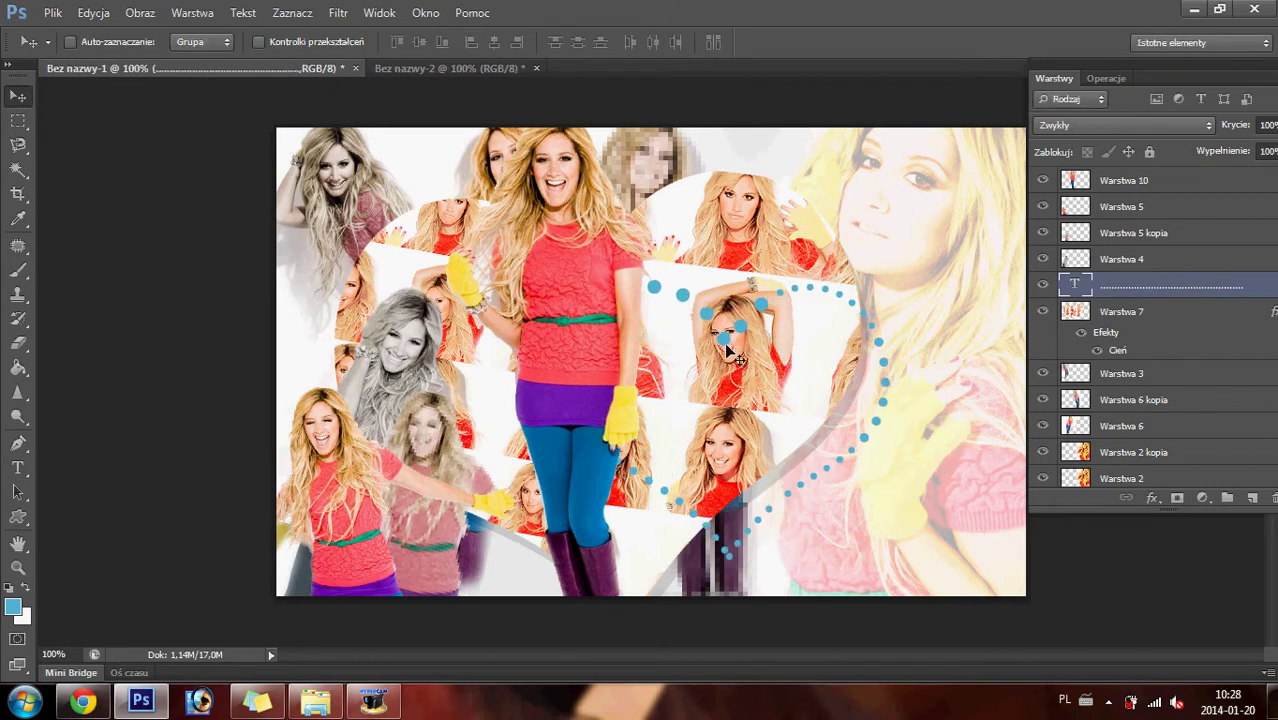
mouse_move(793, 383)
left_mouse_down()
mouse_move(793, 354)
mouse_move(805, 362)
left_mouse_up()
key("ctrl+t")
left_click_drag(907, 558, 822, 605)
left_click_drag(807, 463, 830, 458)
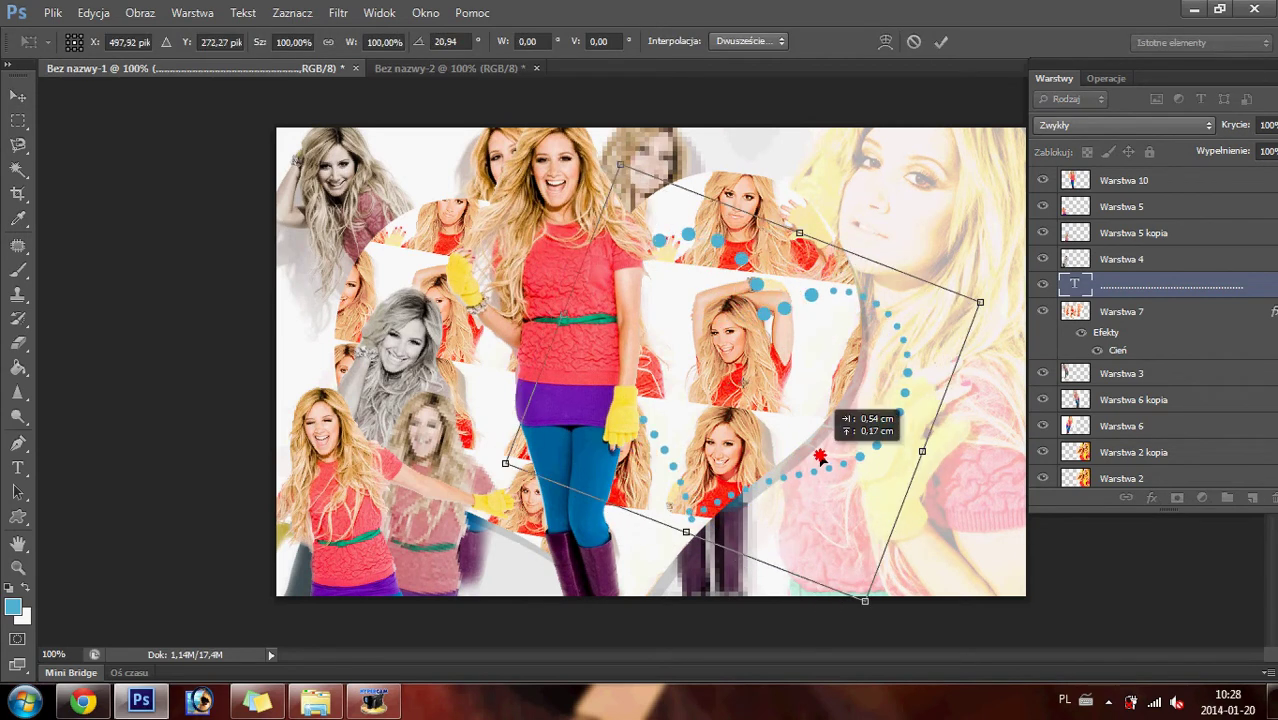
key("Return")
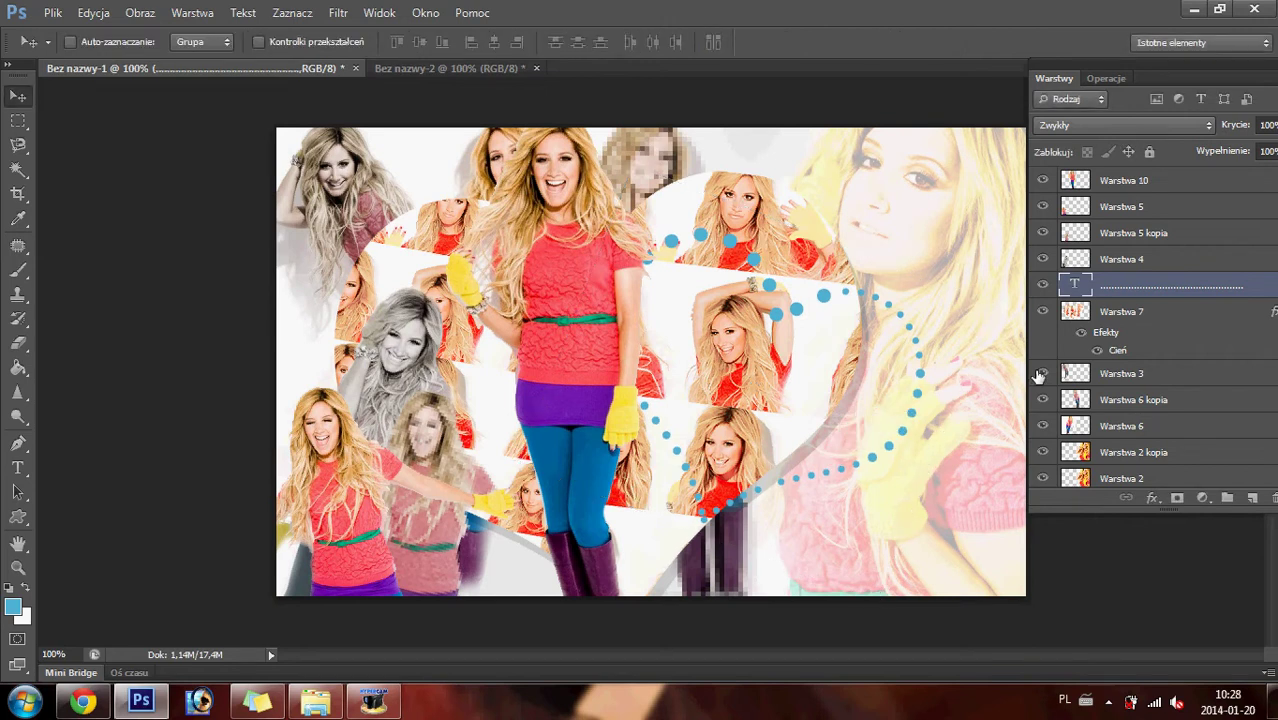
- Duplicate the dotted heart layer and shrink the copy to about 84%
right_click(1116, 288)
left_click(884, 126)
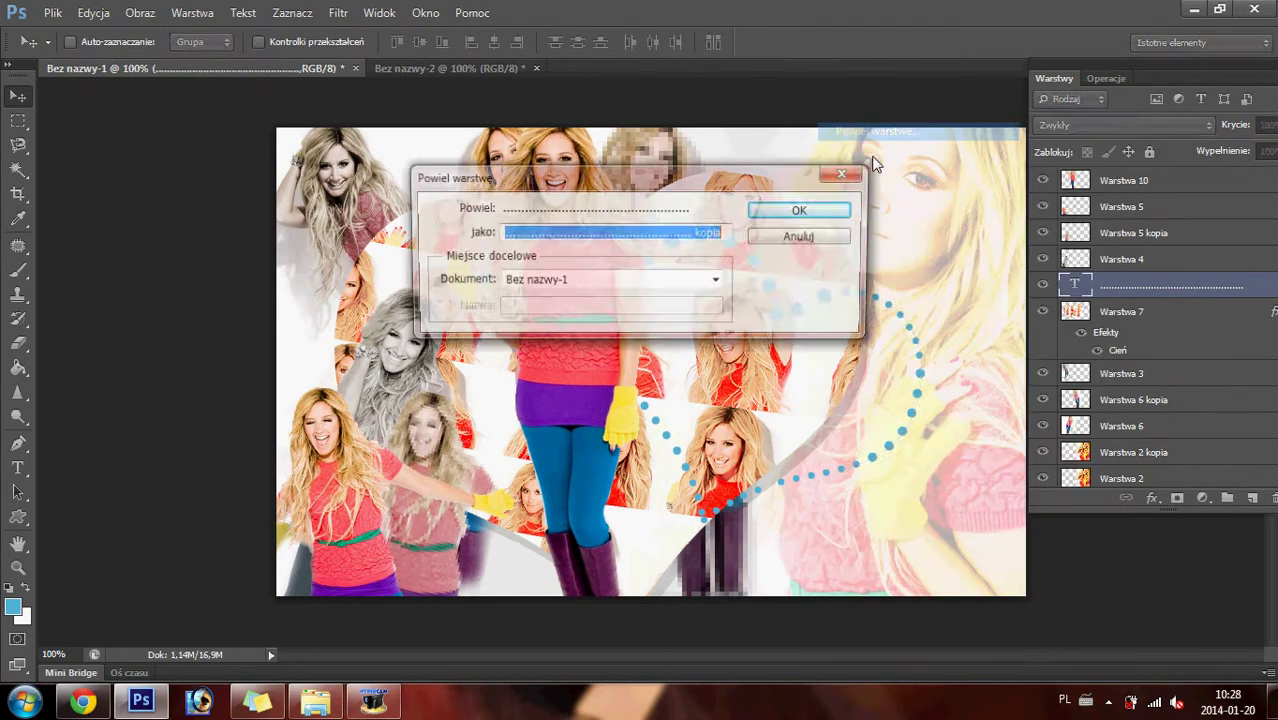
left_click(785, 206)
key("ctrl+t")
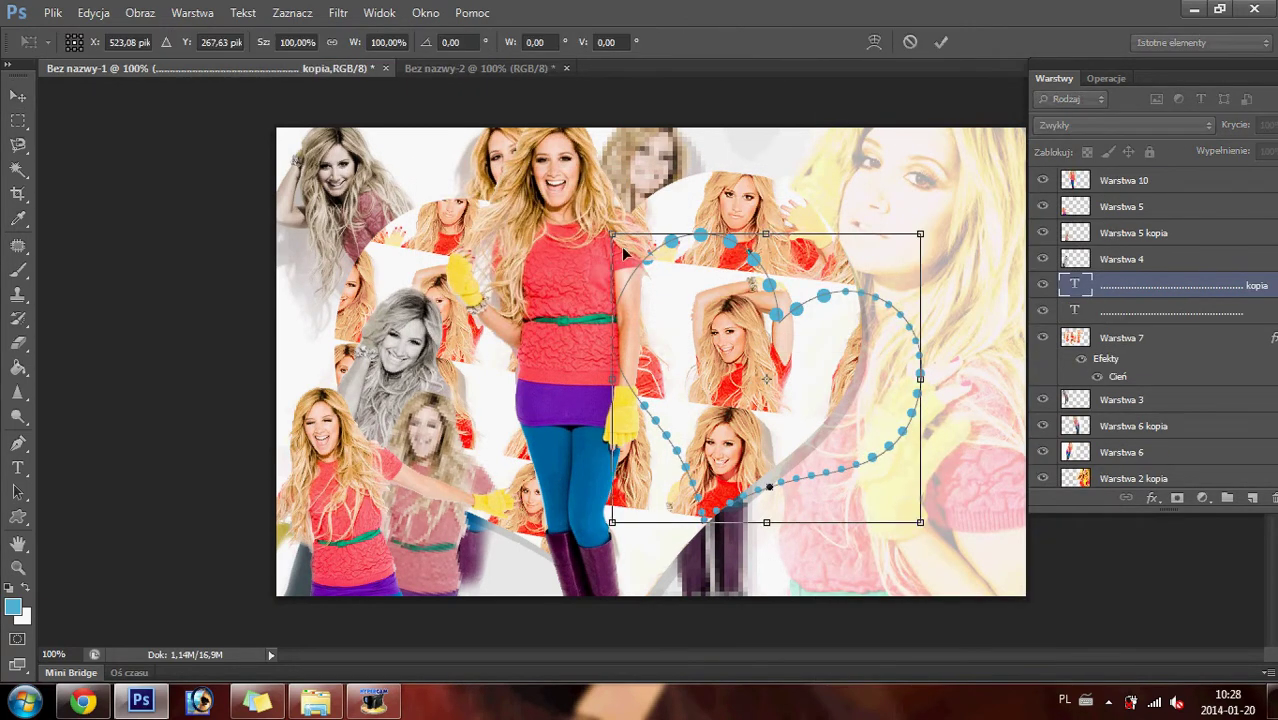
left_click_drag(608, 235, 660, 280)
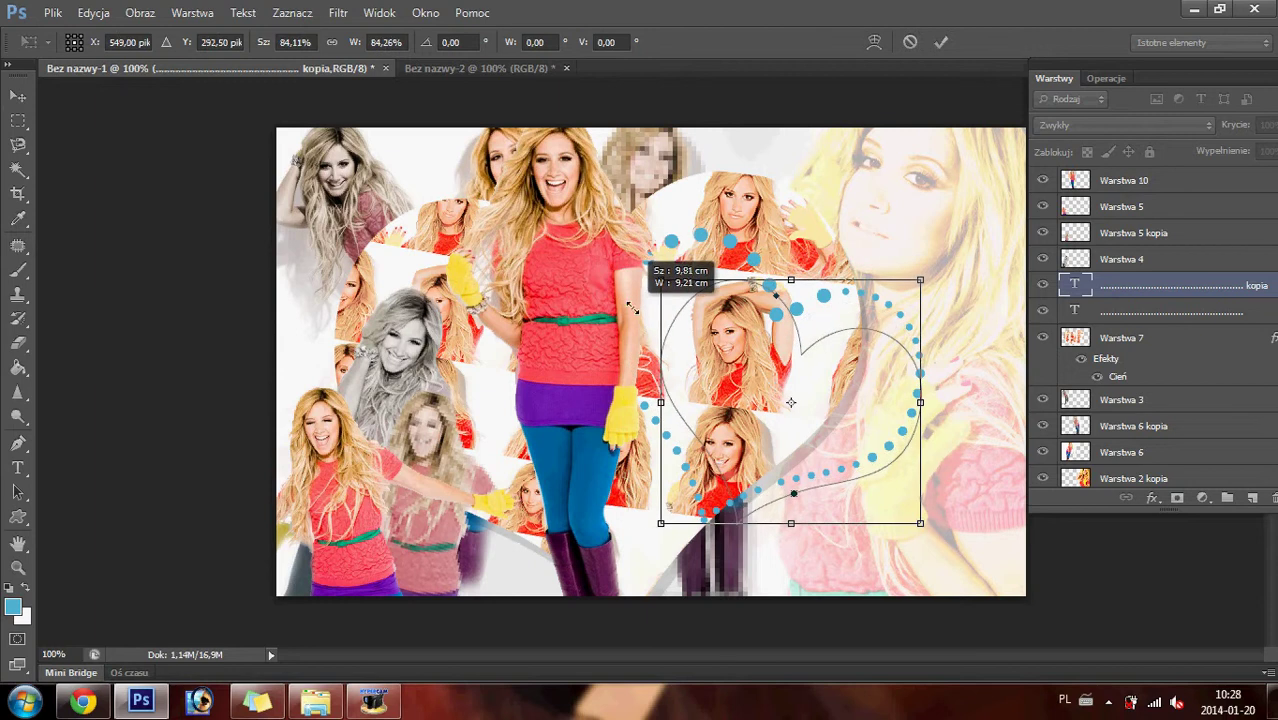
key("Return")
left_click_drag(795, 402, 770, 383)
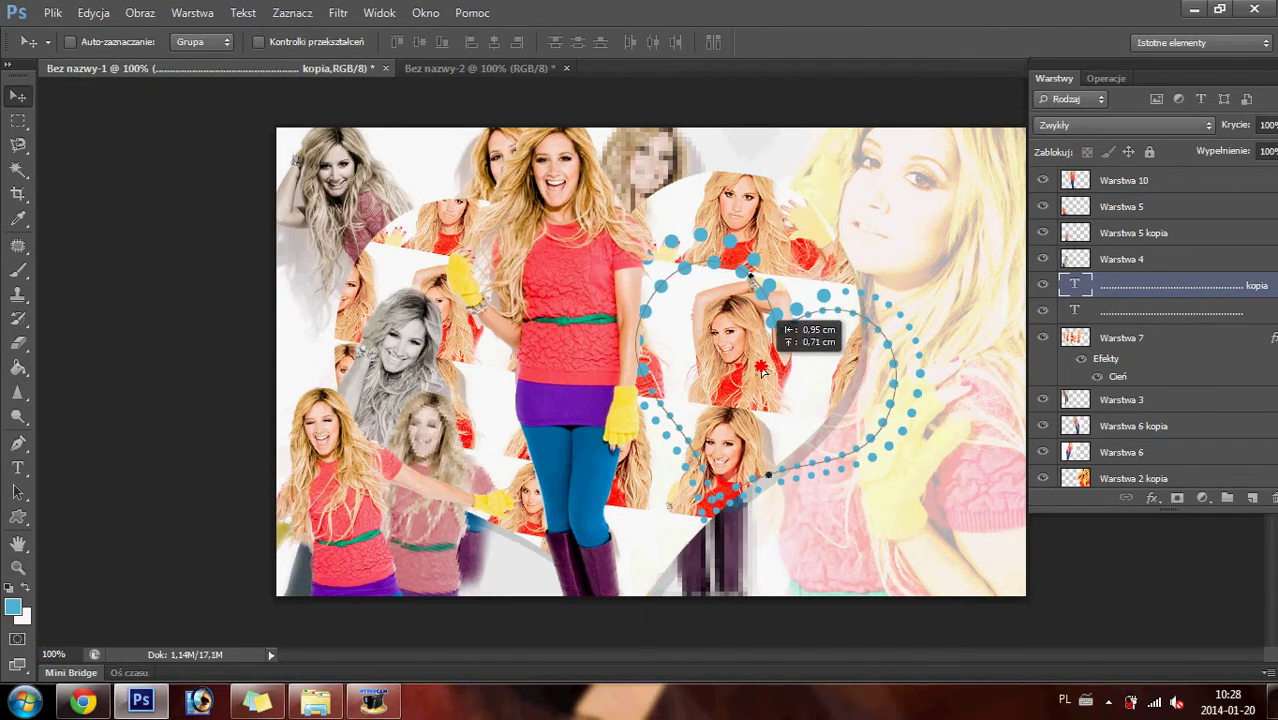
- Shrink the copied heart further and fit it inside the blue heart
key("ctrl+t")
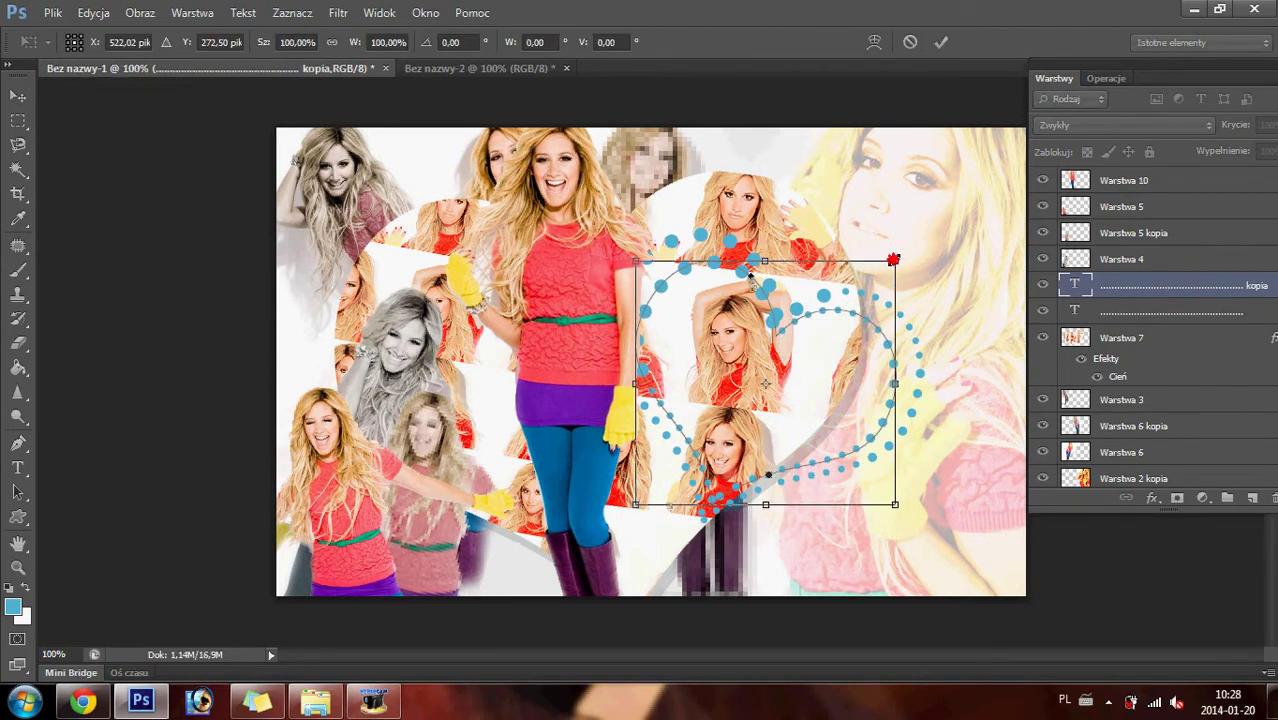
left_click_drag(893, 260, 856, 272)
key("Return")
left_click_drag(793, 386, 786, 372)
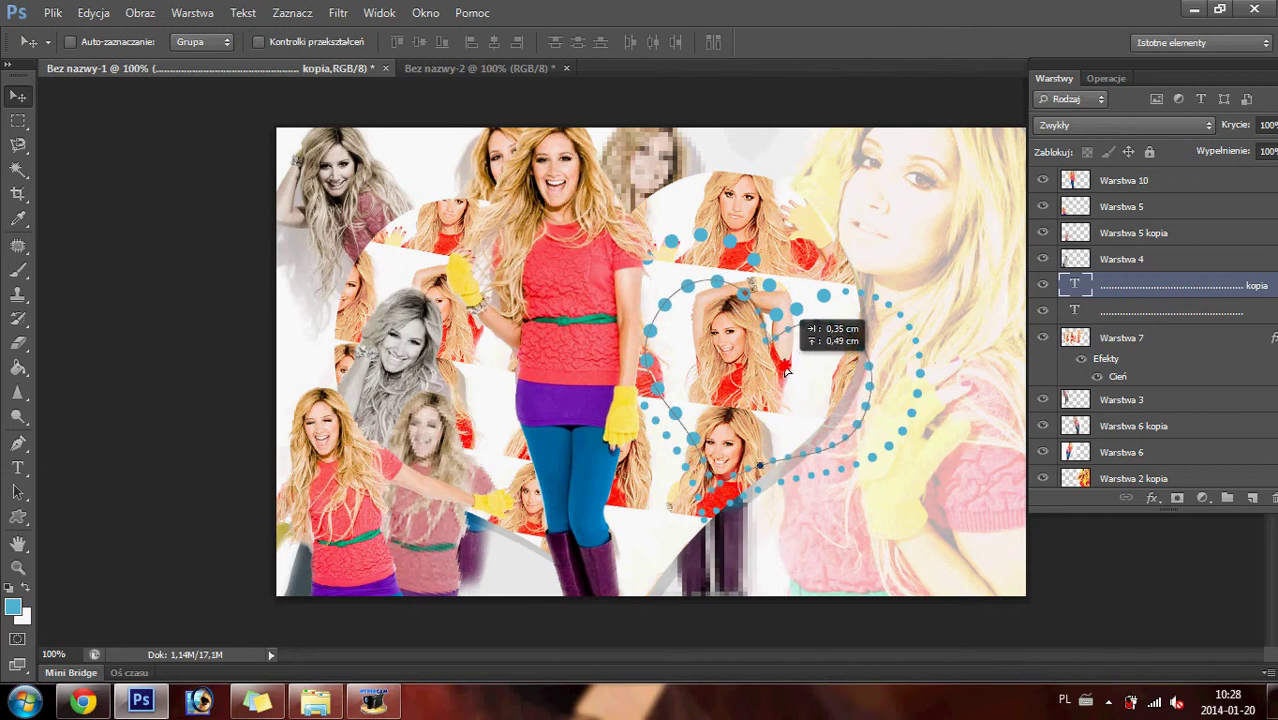
left_click_drag(793, 430, 790, 430)
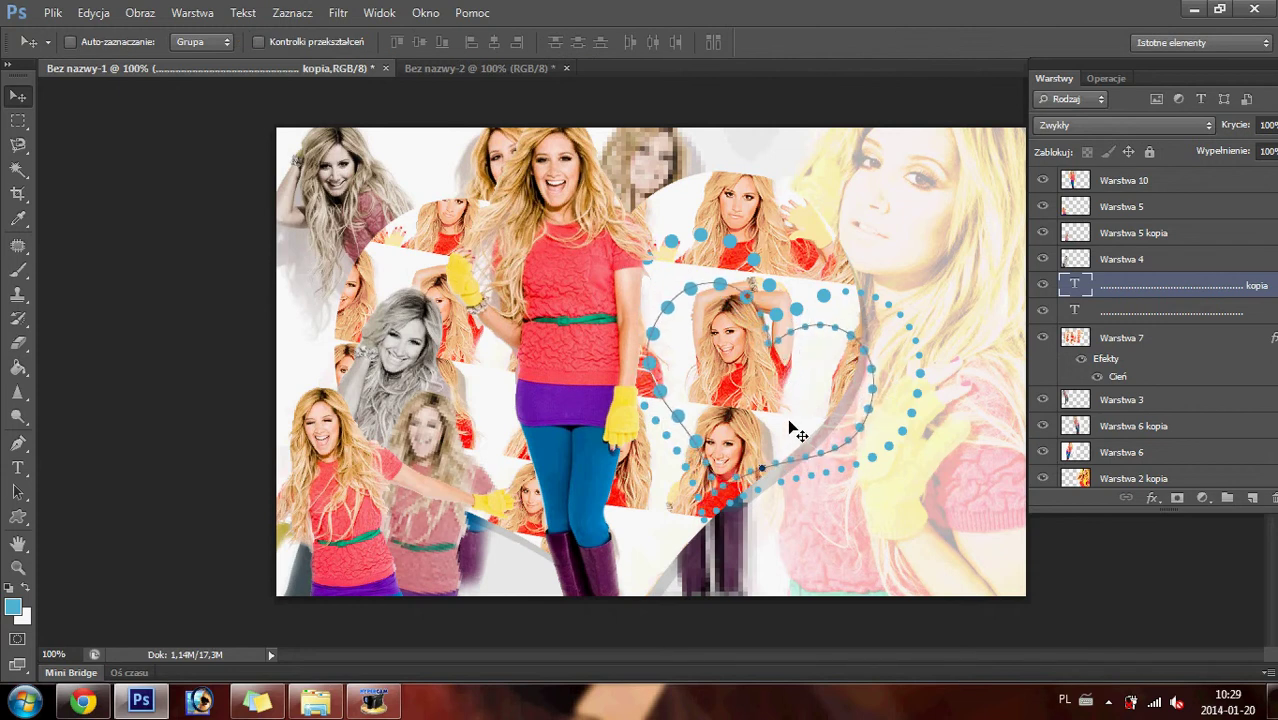
left_click_drag(794, 431, 792, 429)
- Recolour the copied heart's dots red (#eb1542)
left_click(17, 467)
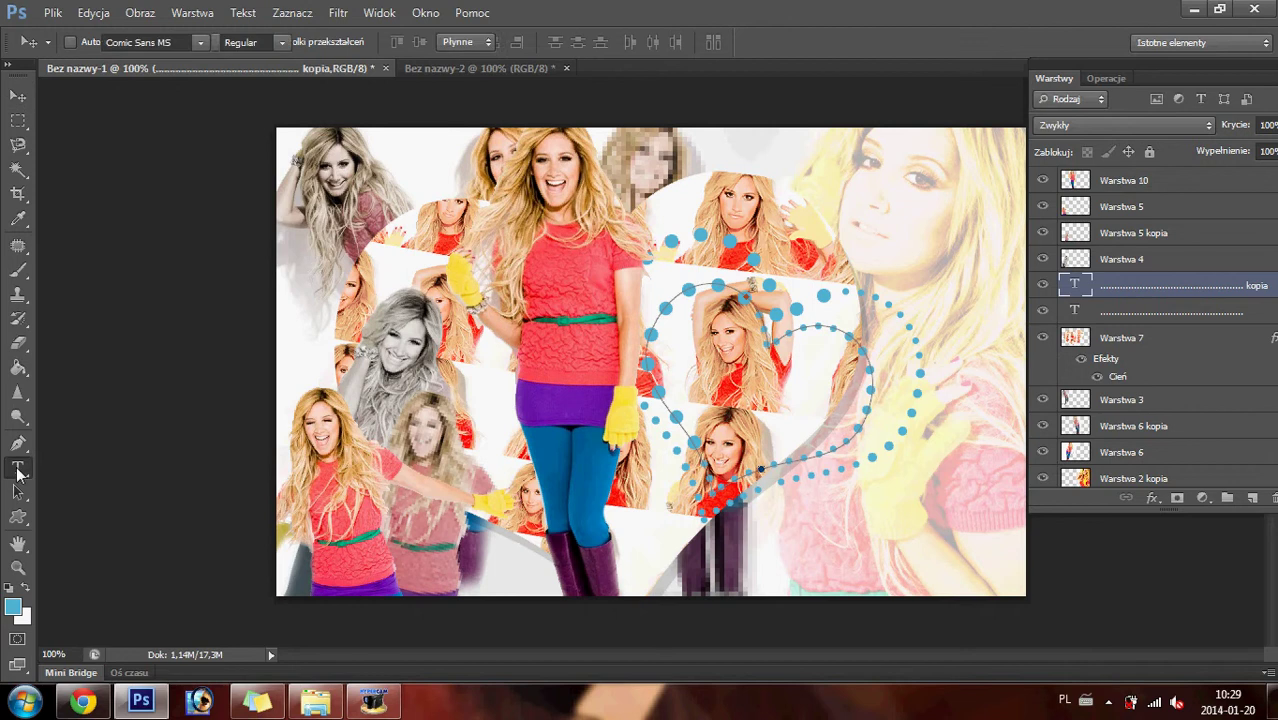
left_click(792, 340)
key("ctrl+a")
left_click(599, 42)
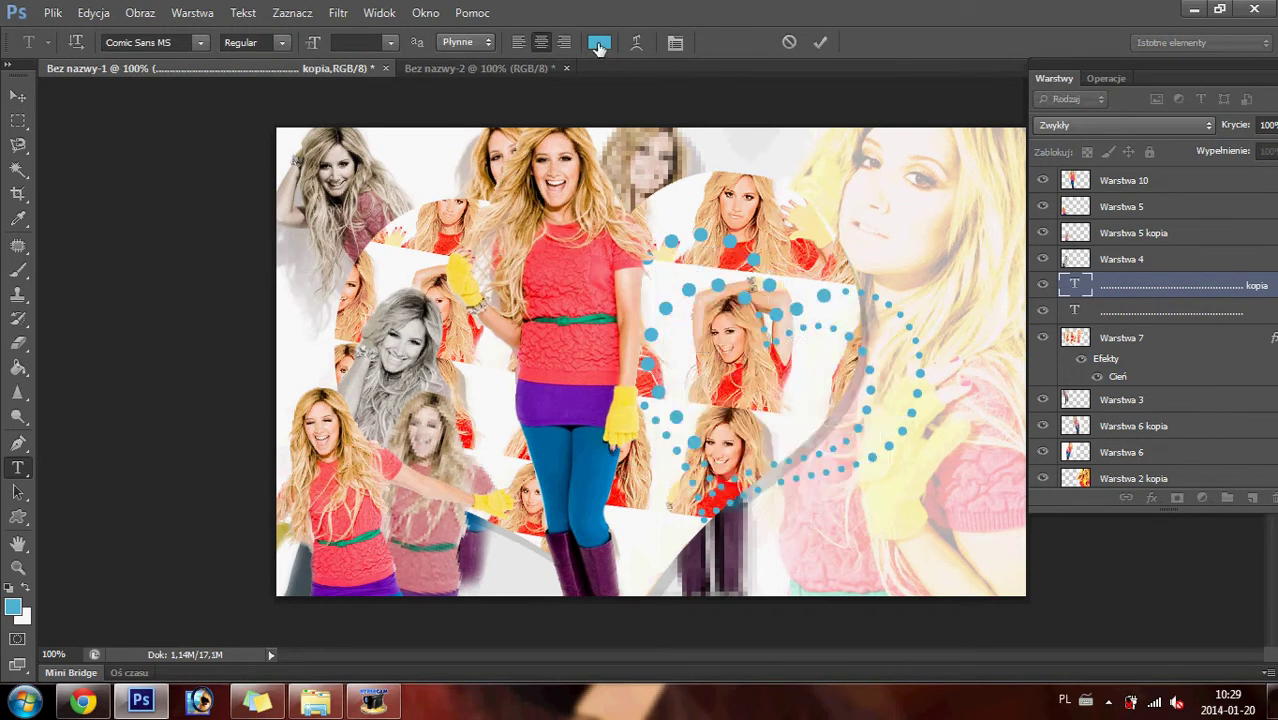
left_click(950, 289)
left_click(904, 298)
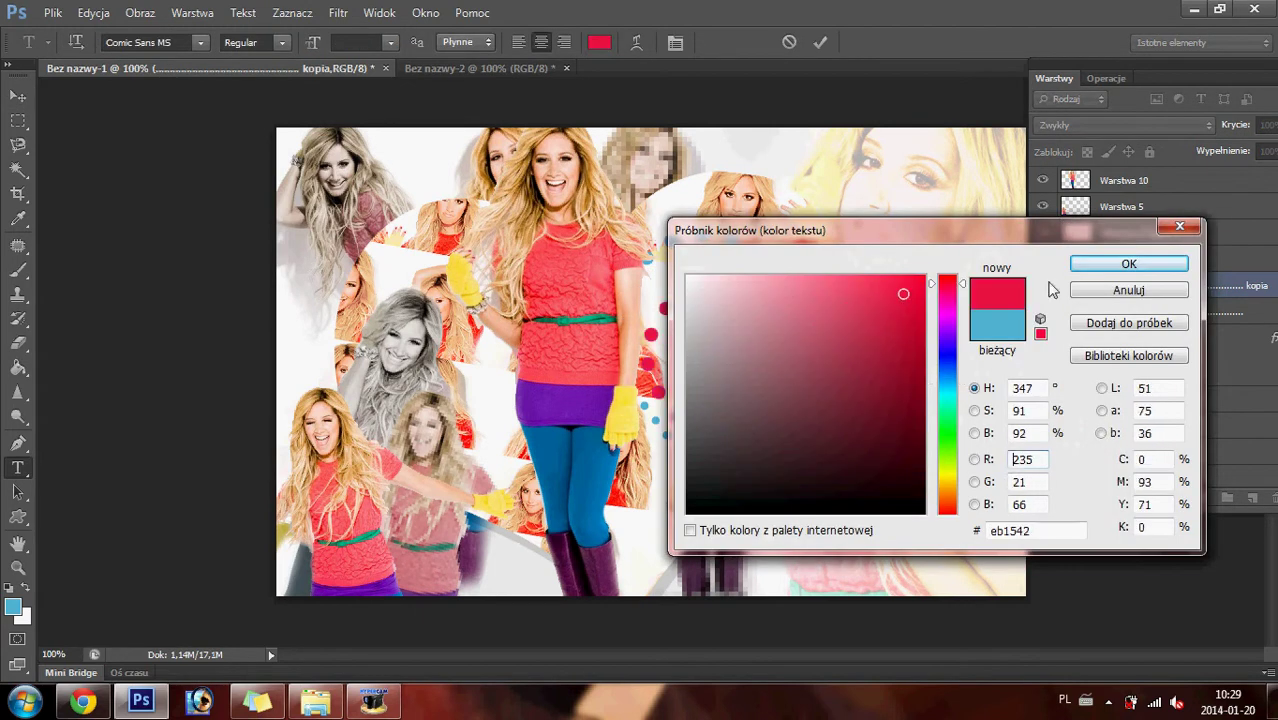
left_click(1128, 263)
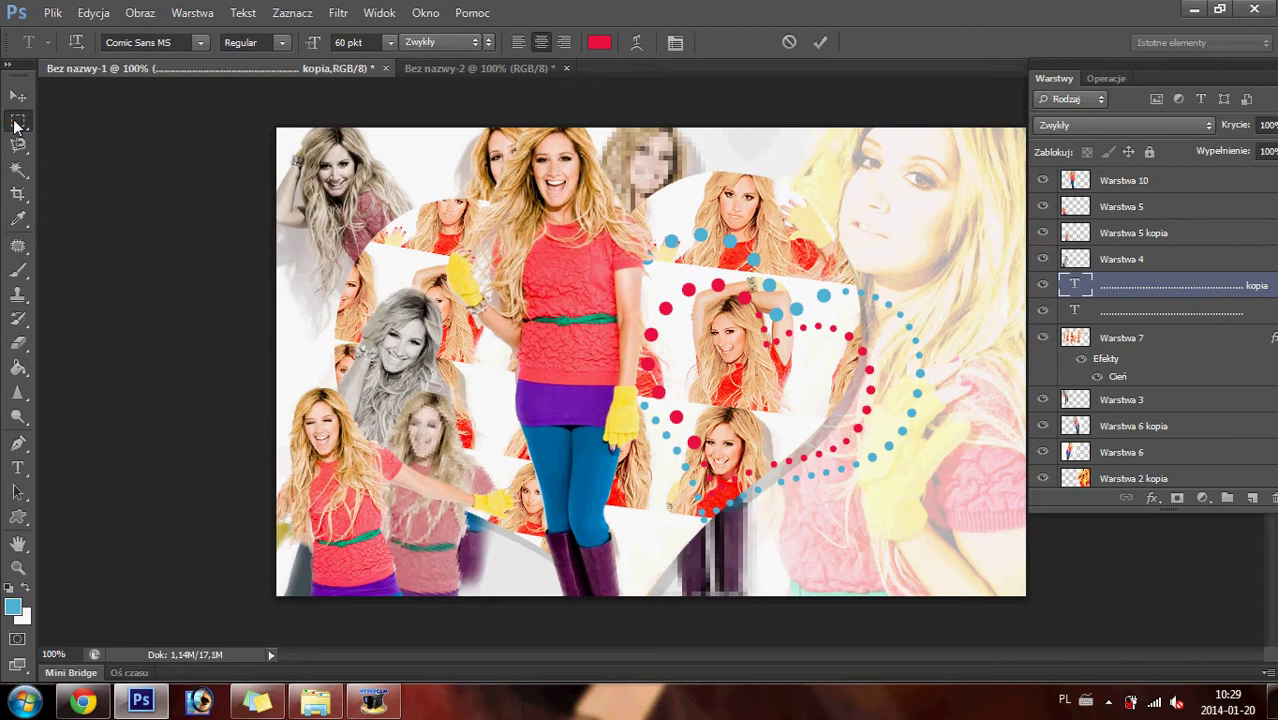
left_click(17, 120)
- Select the Warstwa 7 layer and browse the custom shape presets
left_click(17, 95)
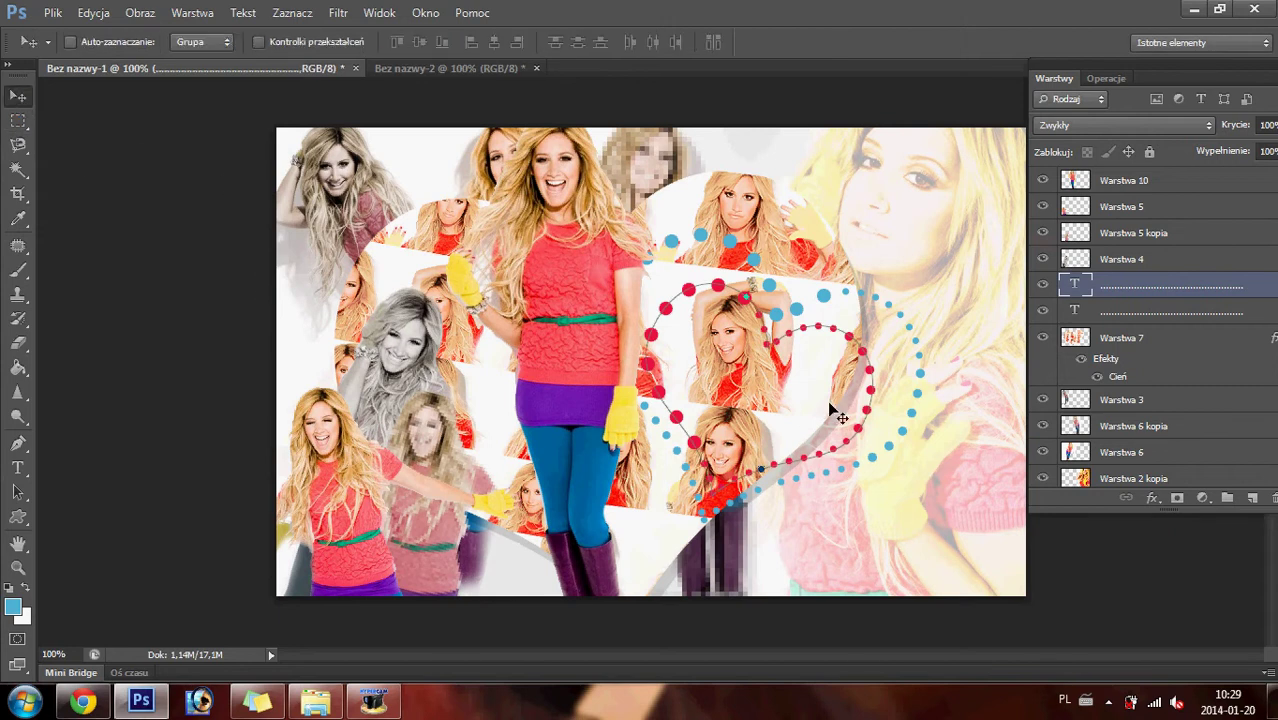
left_click(1108, 261)
left_click(1118, 339)
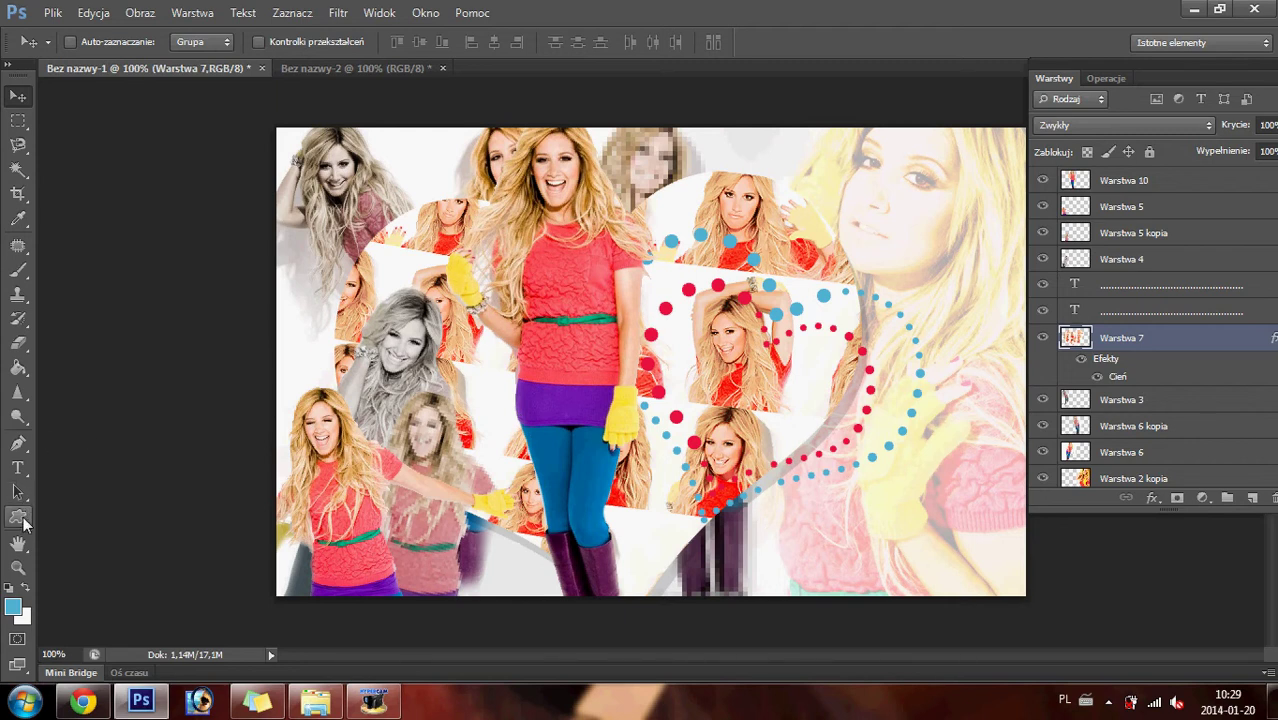
left_click(18, 516)
left_click(587, 43)
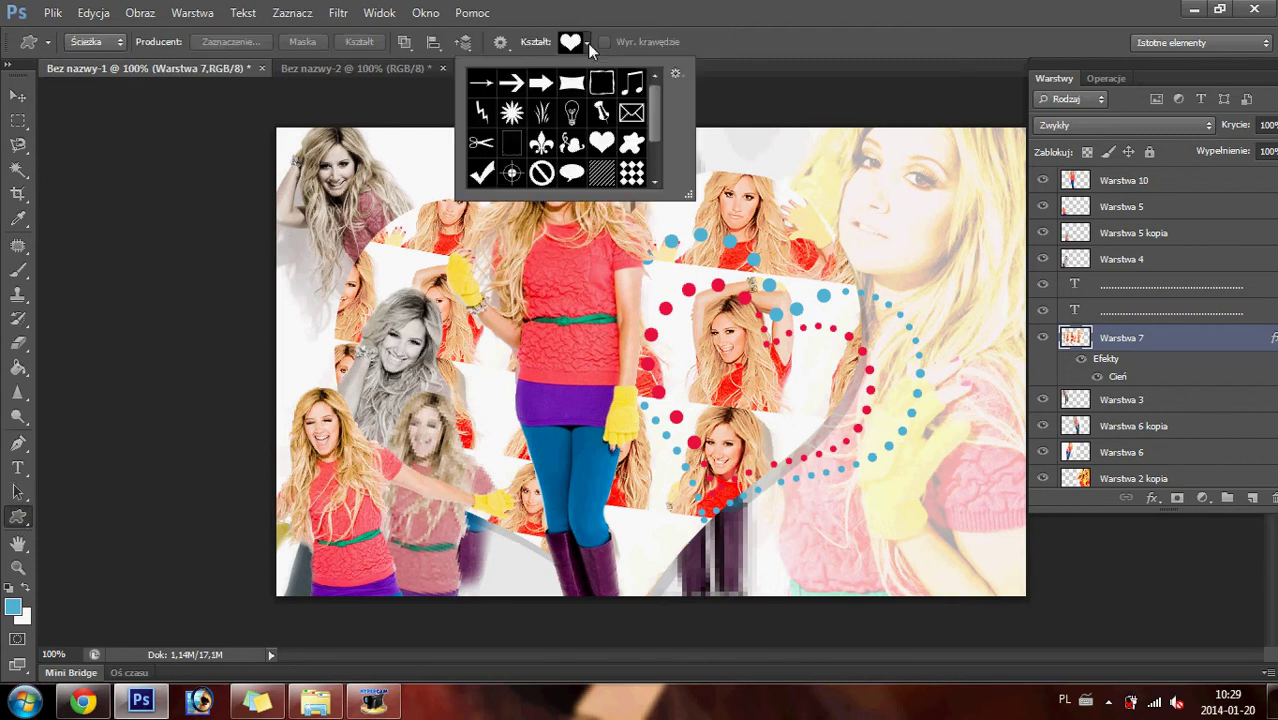
left_click(820, 8)
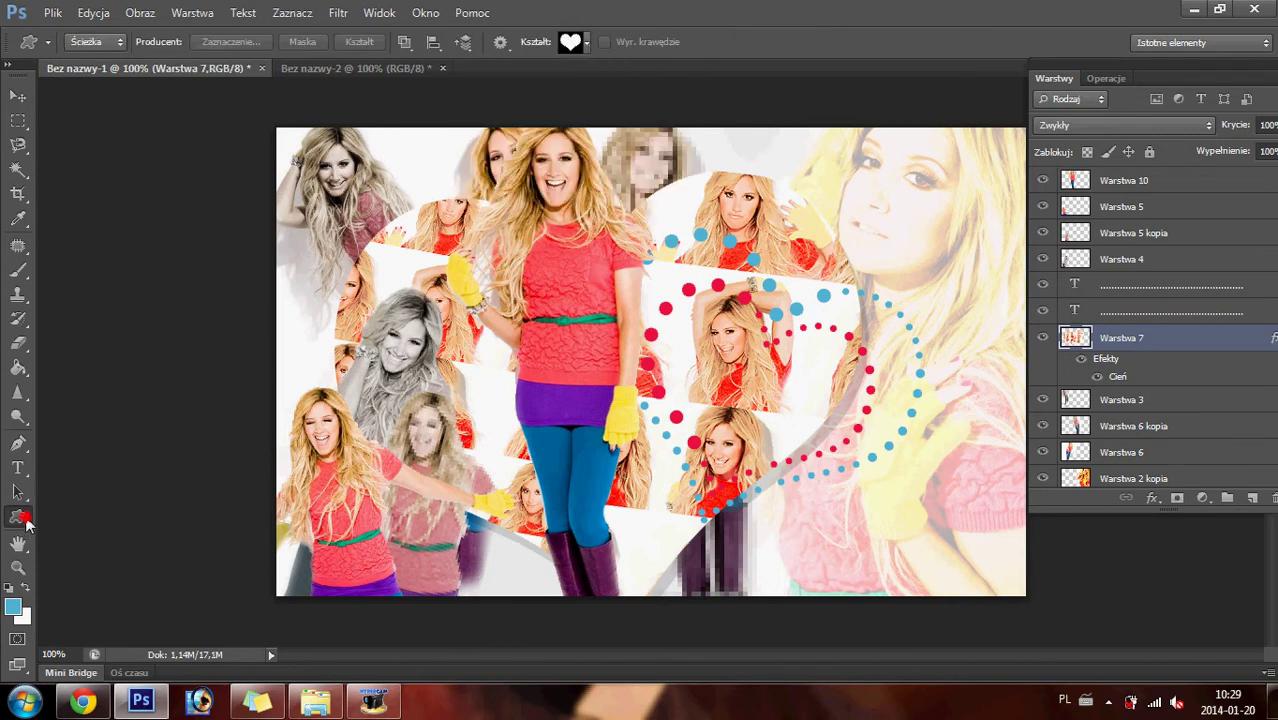
- Draw a large circular ellipse path over the left side around the standing woman
right_click(18, 516)
left_click(66, 551)
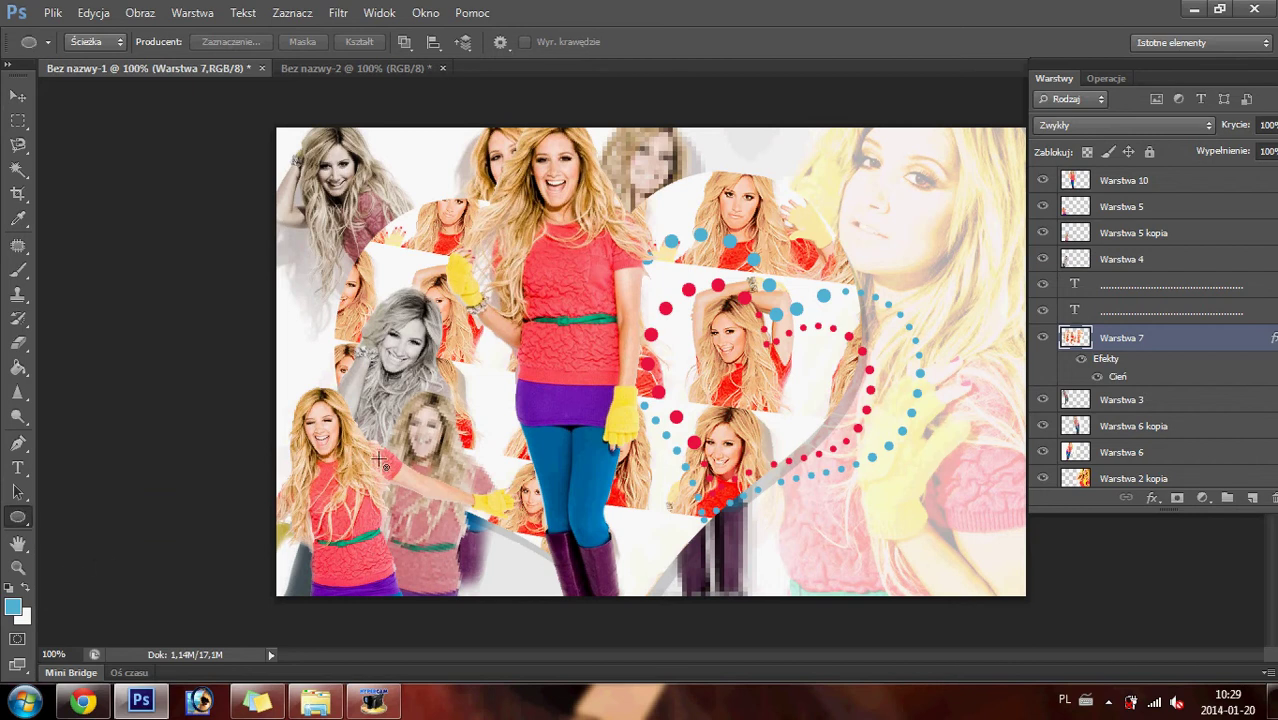
left_click(410, 378)
left_click(574, 288)
left_click_drag(316, 246, 632, 583)
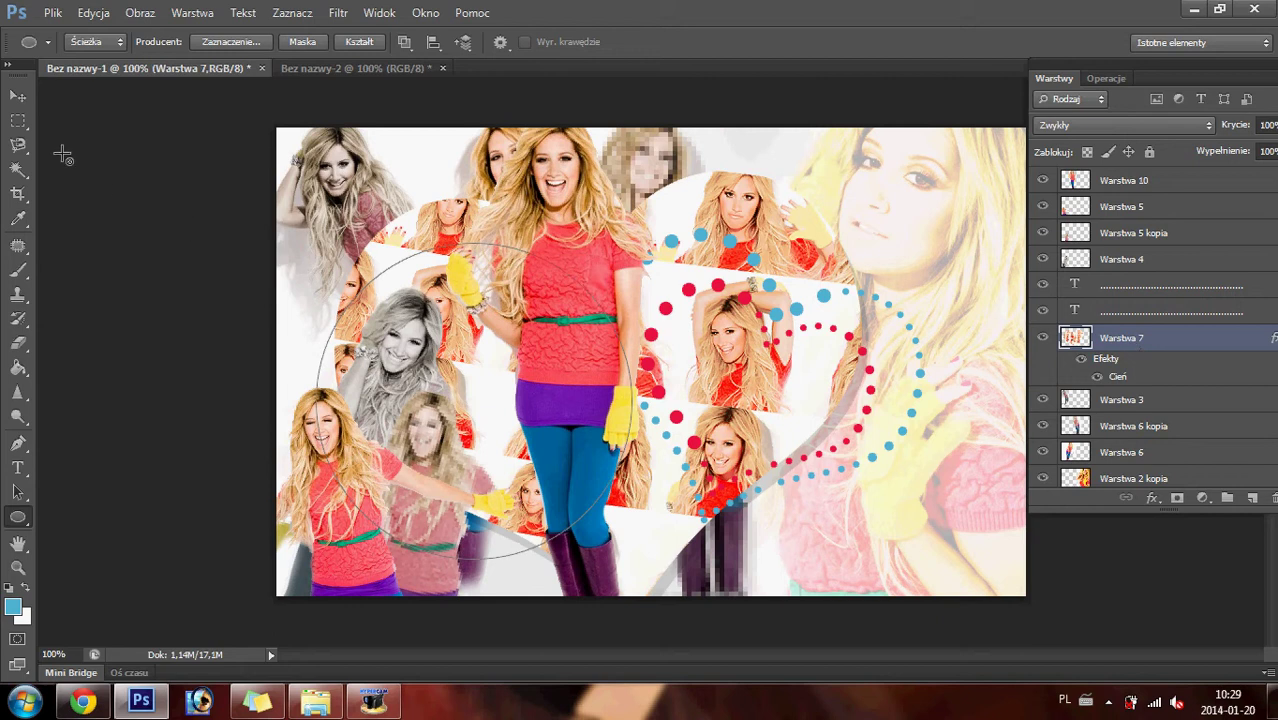
left_click(18, 95)
left_click_drag(491, 390, 460, 372)
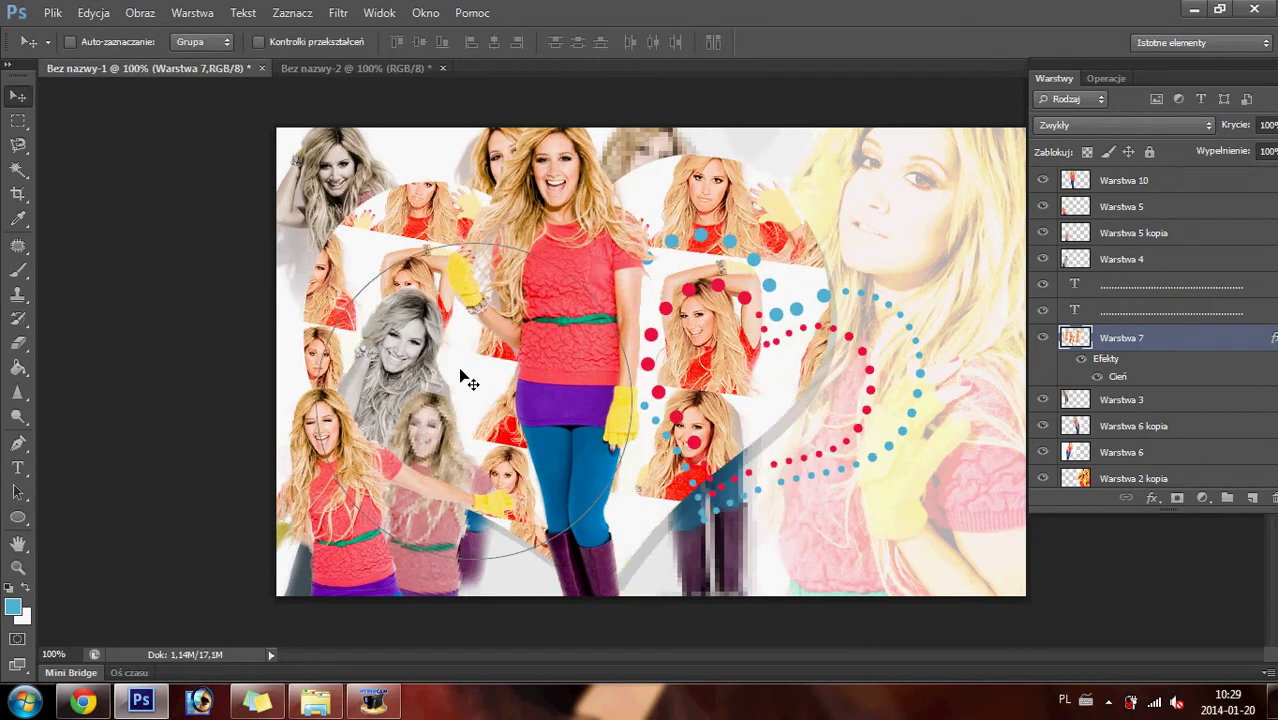
- Undo the collage move and type a row of dots along the circle path
key("ctrl+z")
left_click(17, 467)
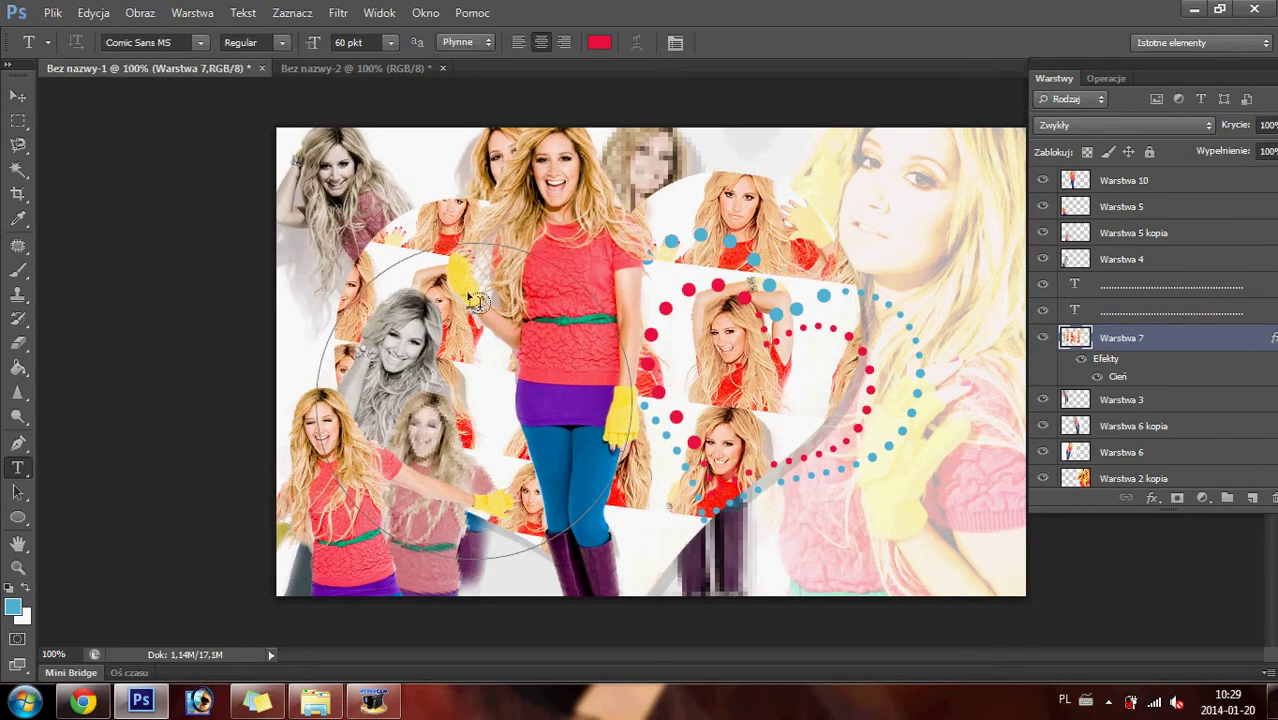
left_click(451, 240)
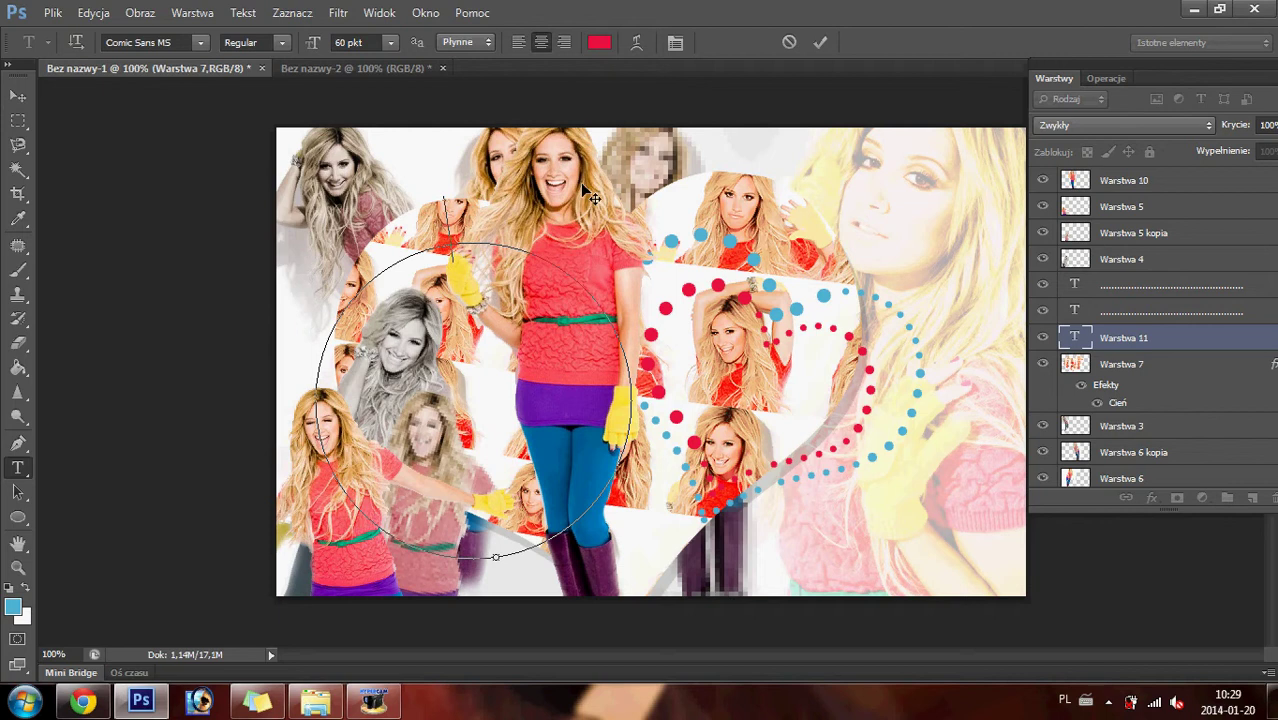
type("..........")
type("..............")
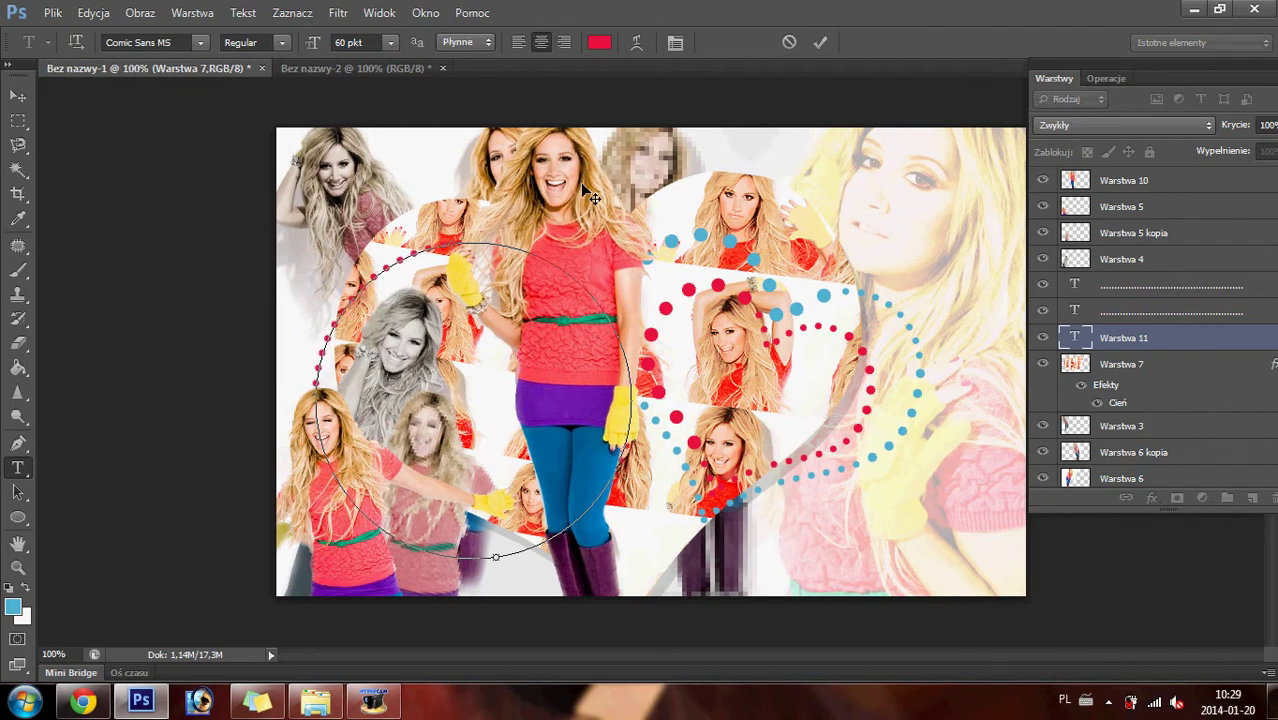
type("...")
- Colour the circle dots steel blue (#4478ad) and set them to 100 pt
key("ctrl+a")
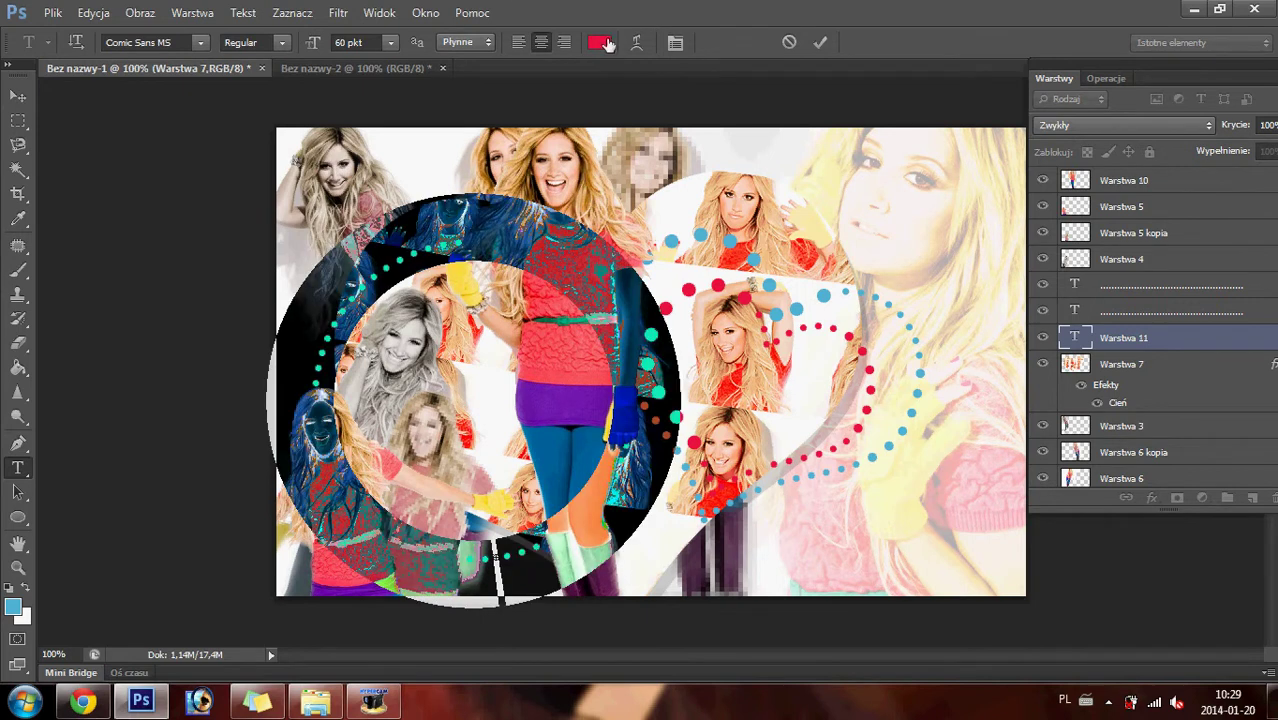
left_click(600, 42)
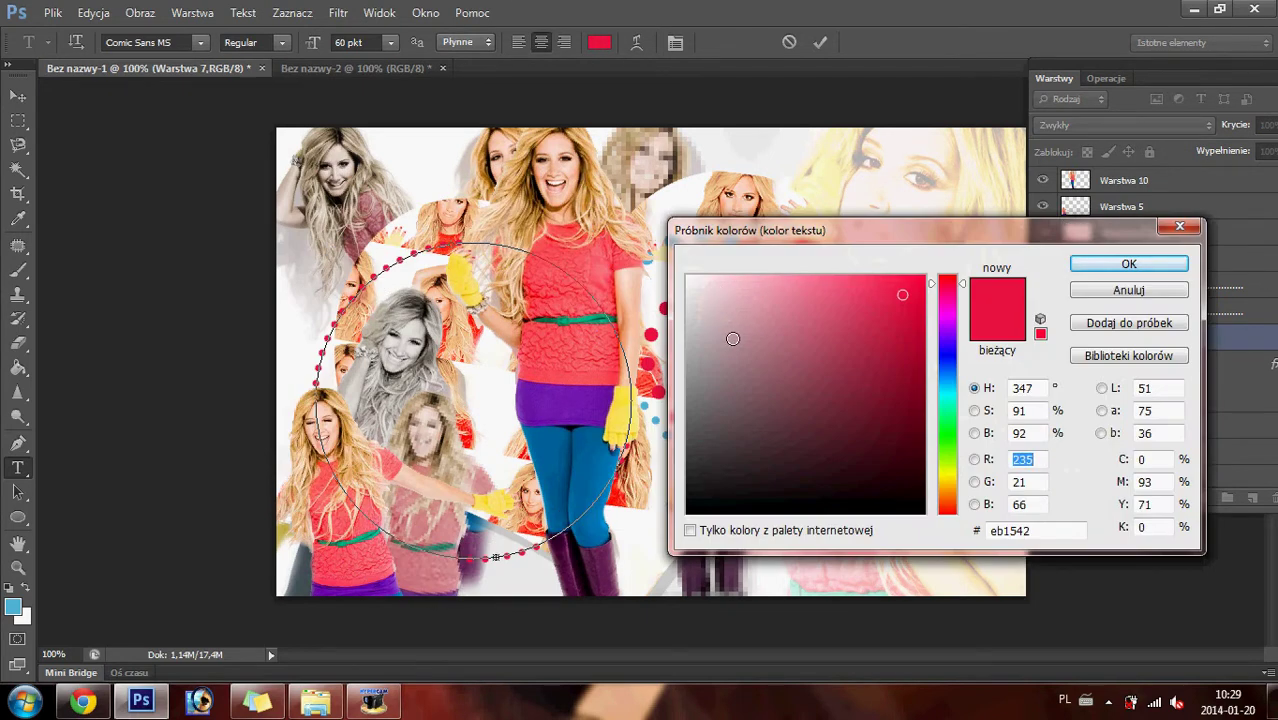
left_click_drag(949, 336, 950, 374)
left_click(950, 382)
left_click_drag(798, 332, 831, 352)
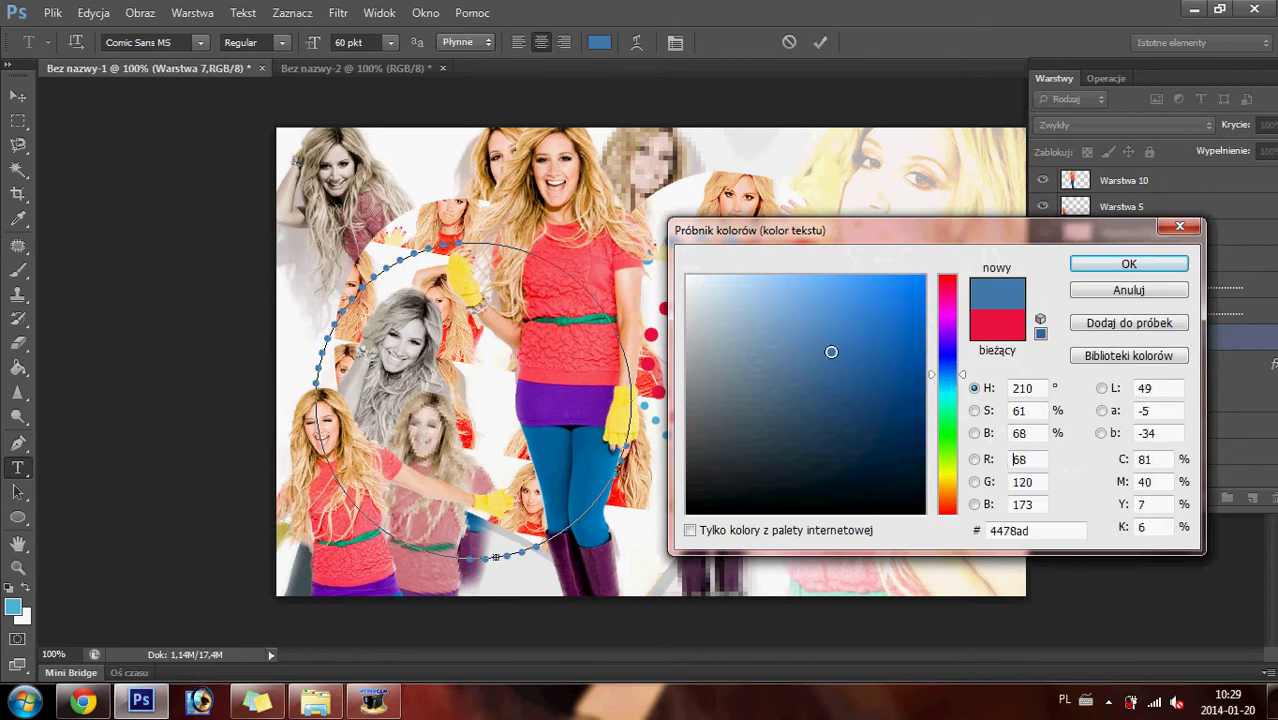
left_click(1128, 264)
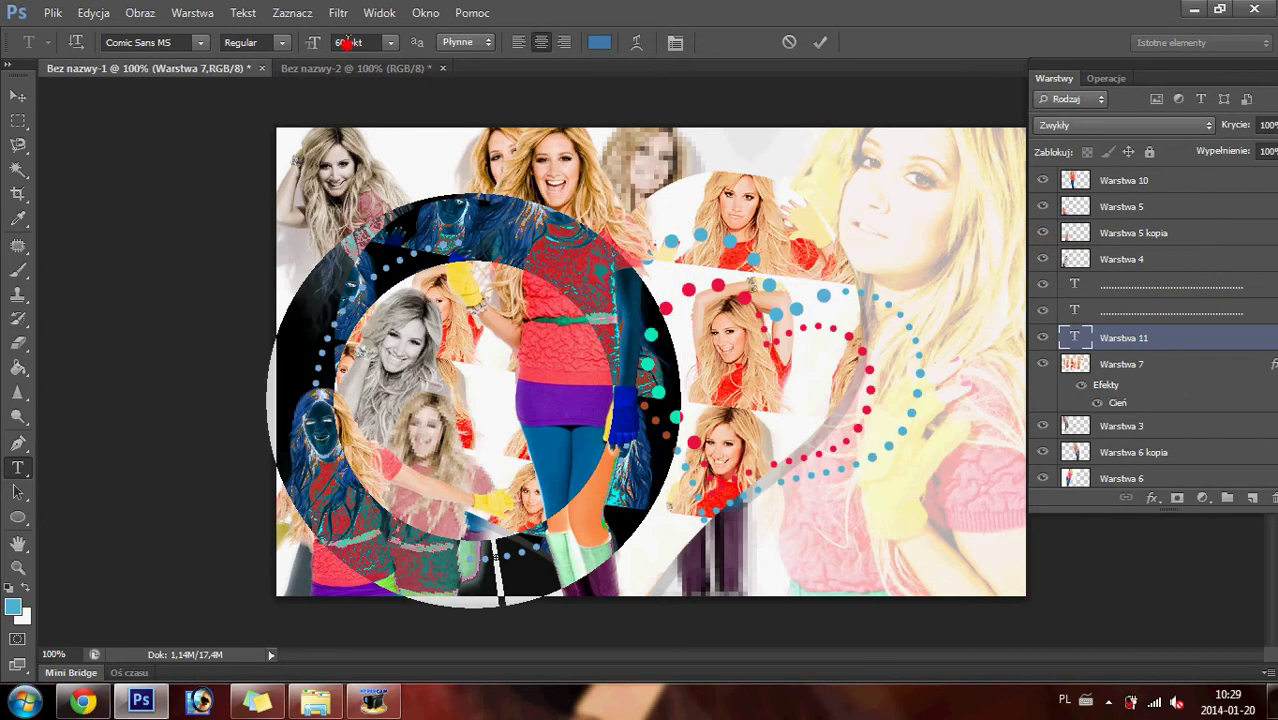
double_click(346, 42)
type("100")
key("Return")
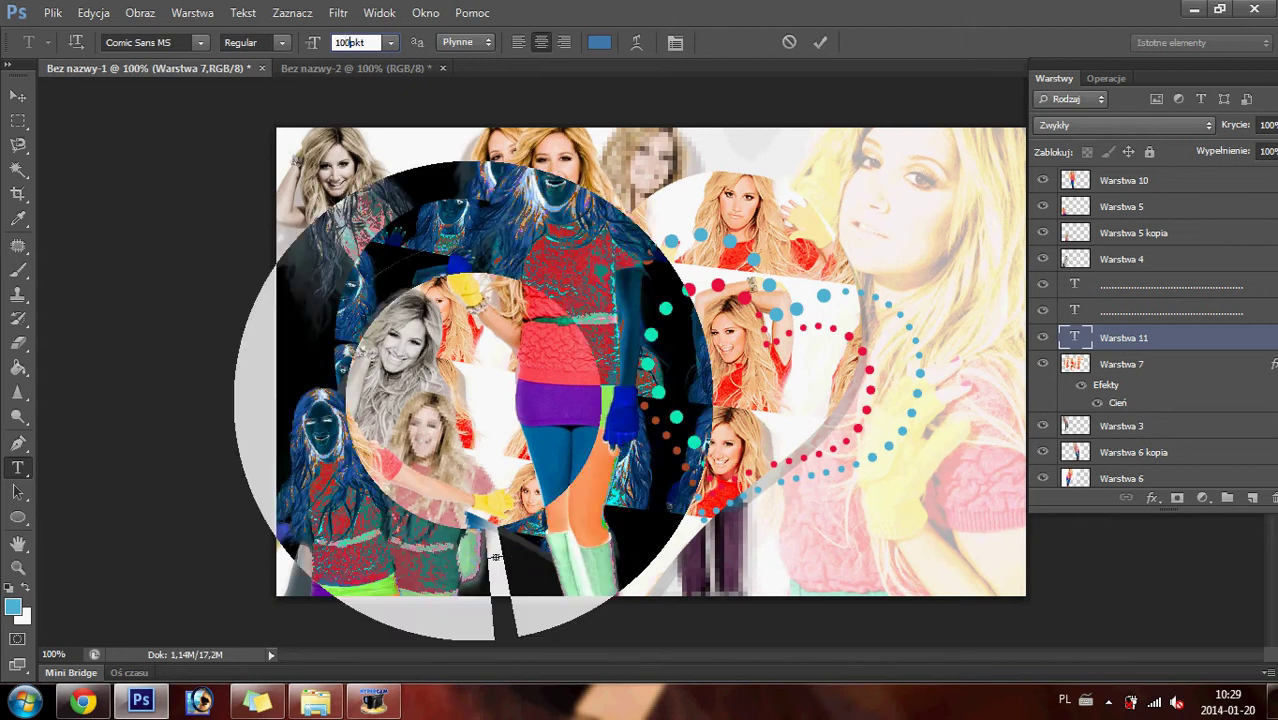
- Commit the dotted circle text and move its layer below Warstwa 7
left_click(18, 96)
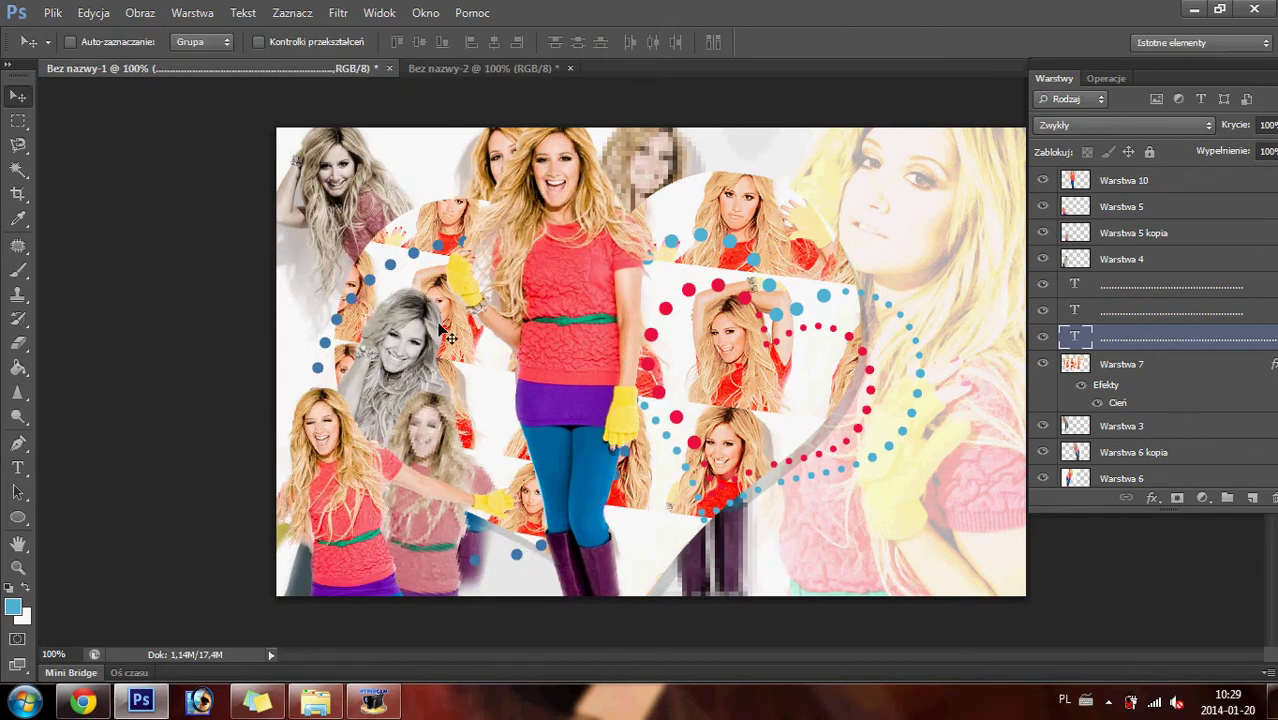
mouse_move(470, 332)
left_mouse_down()
mouse_move(430, 312)
mouse_move(432, 292)
left_mouse_up()
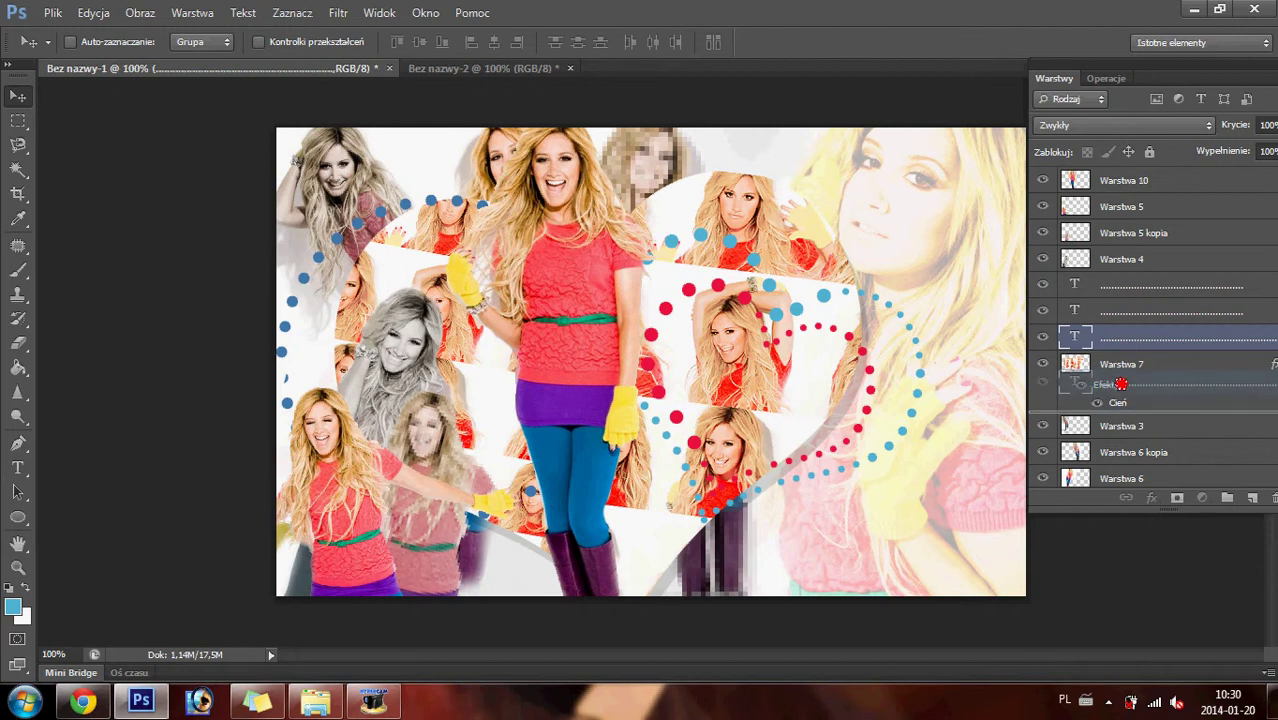
left_click_drag(1127, 343, 1123, 405)
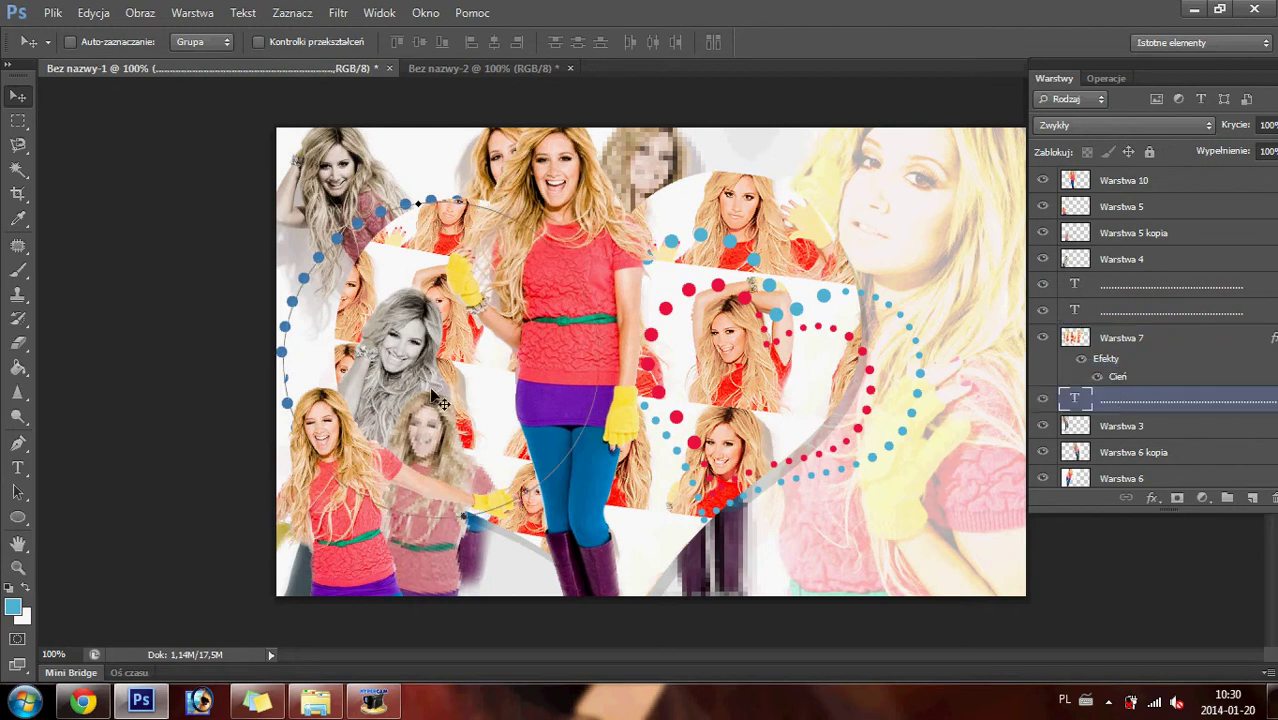
mouse_move(433, 382)
left_mouse_down()
mouse_move(437, 346)
mouse_move(437, 358)
left_mouse_up()
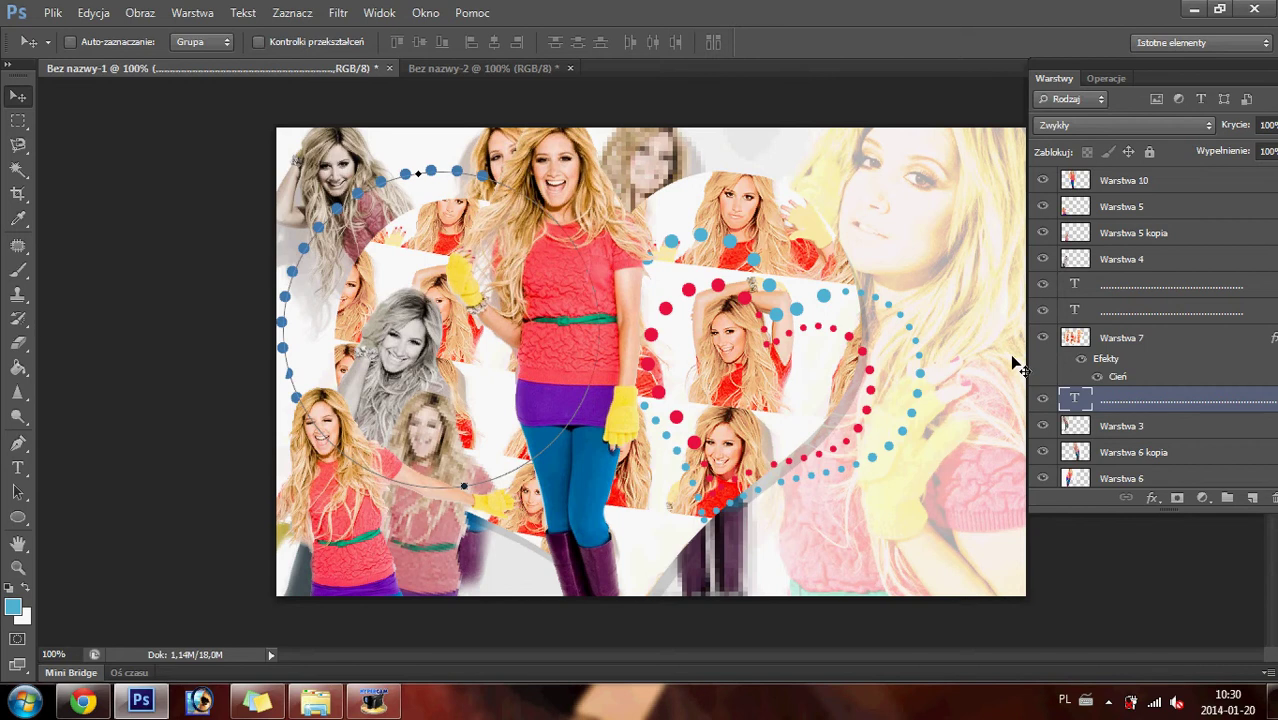
- Duplicate the dotted circle layer and scale the copy to about 94%
right_click(1131, 400)
left_click(940, 140)
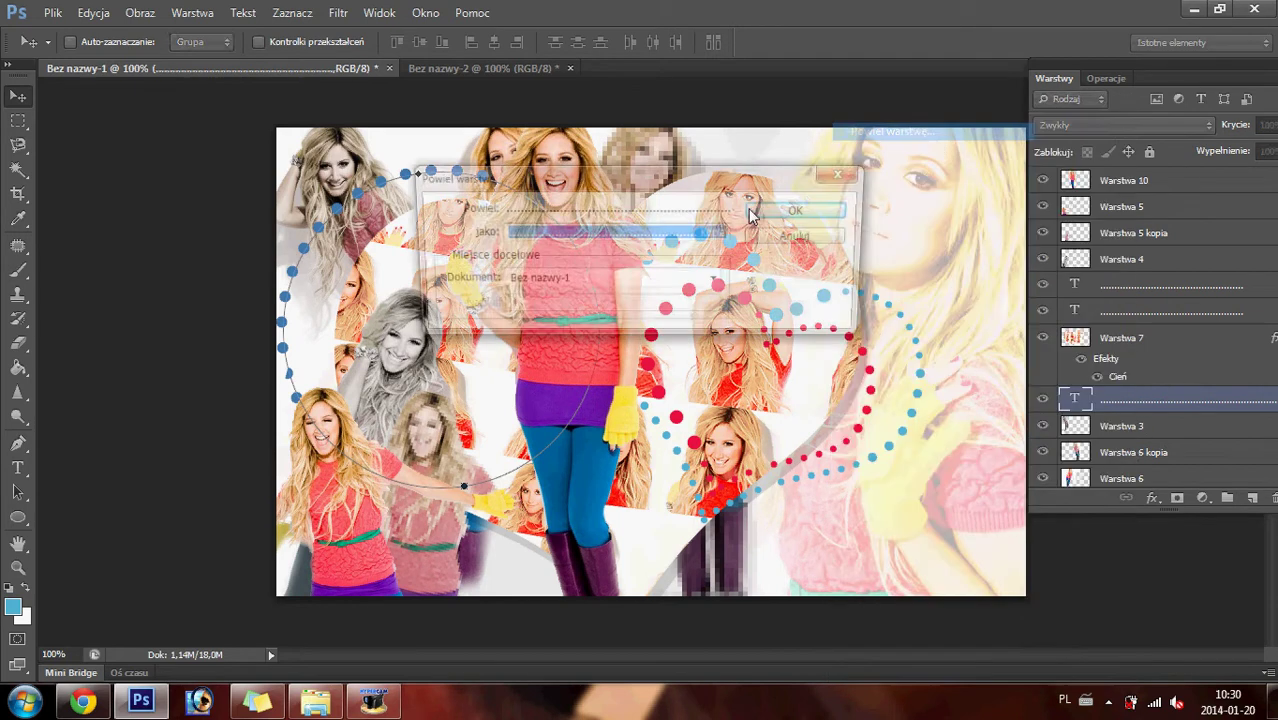
key("Return")
key("ctrl+t")
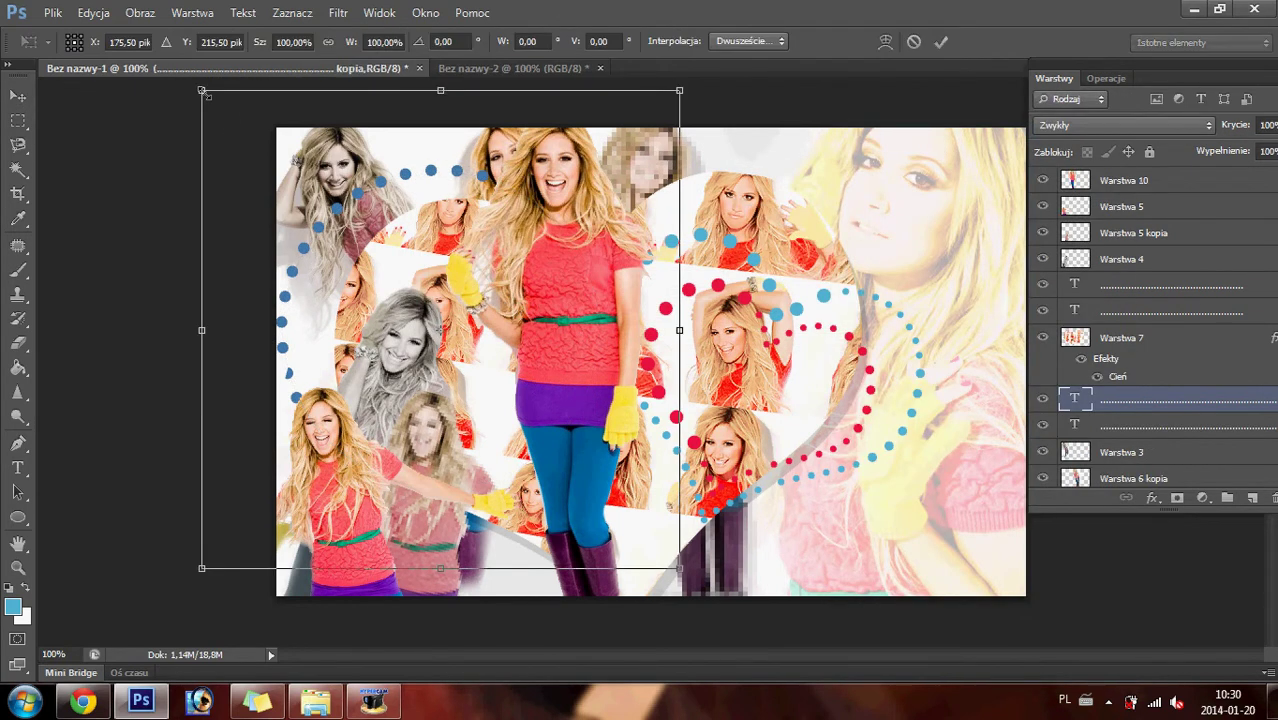
left_click_drag(204, 93, 231, 124)
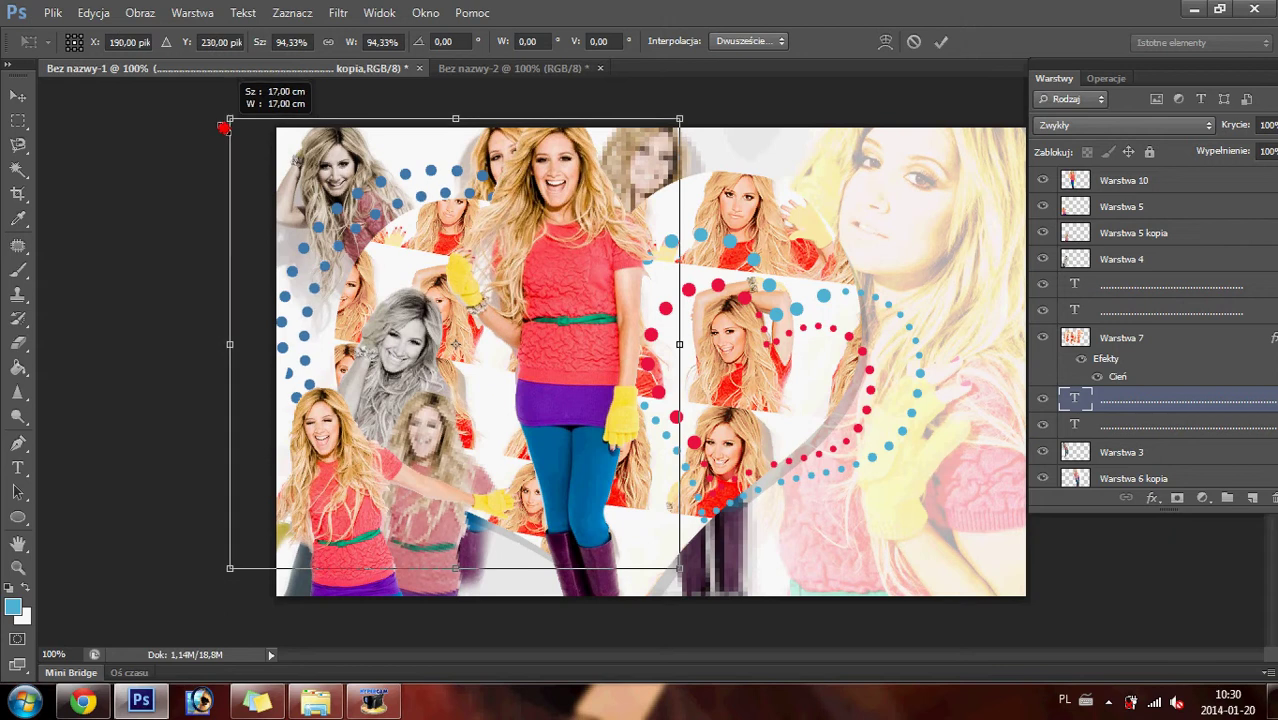
key("Return")
left_click_drag(463, 357, 459, 356)
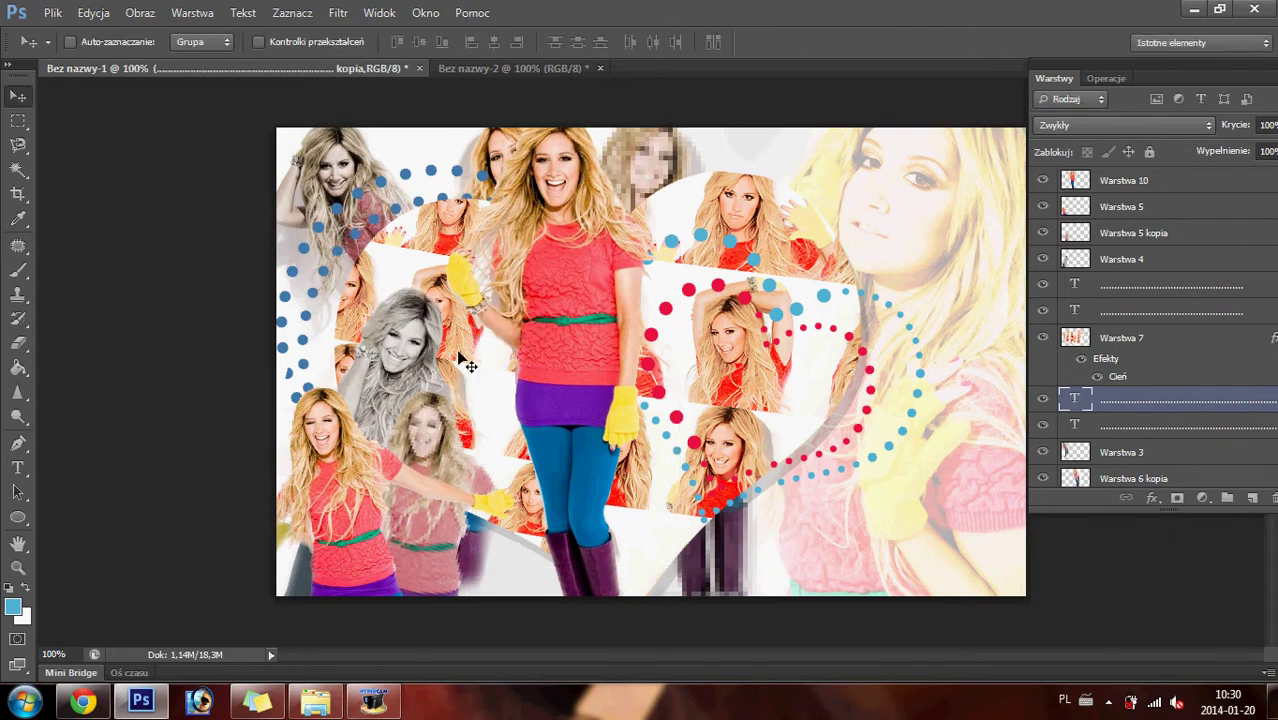
- Recolour the copied circle's dots pale blue (#9cb5ce)
left_click(18, 467)
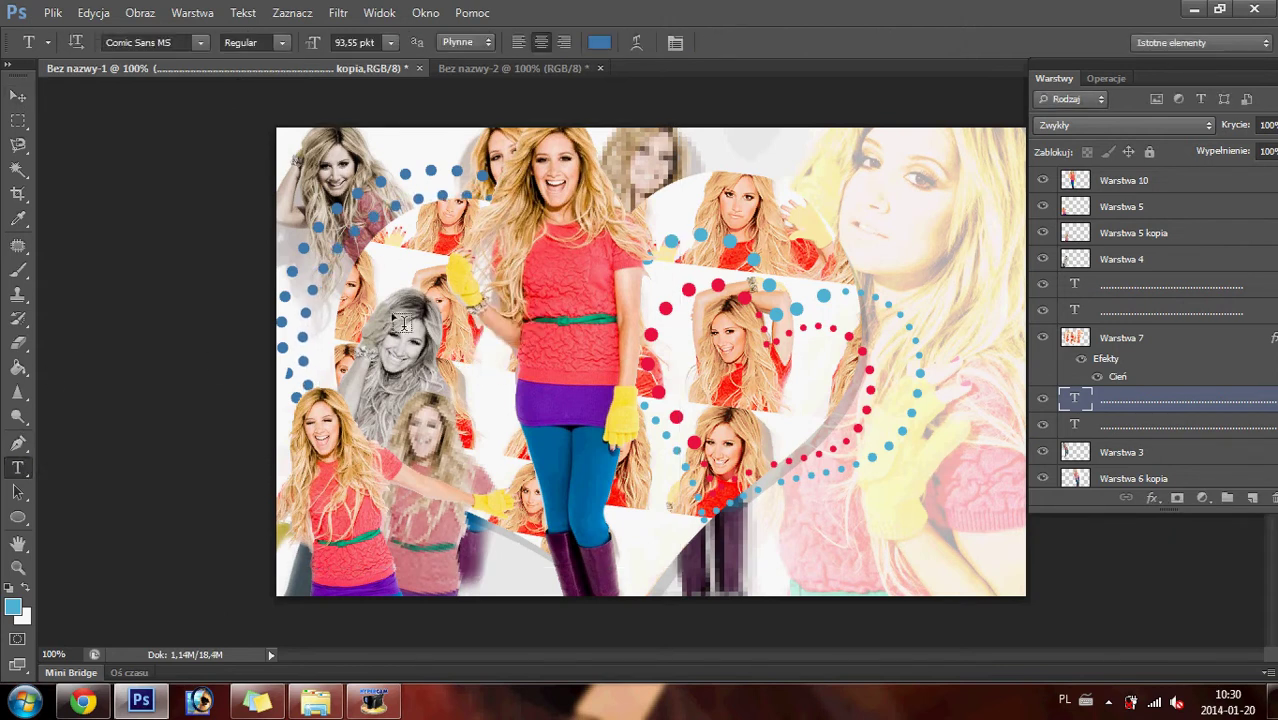
left_click(352, 229)
key("ctrl+a")
left_click(599, 46)
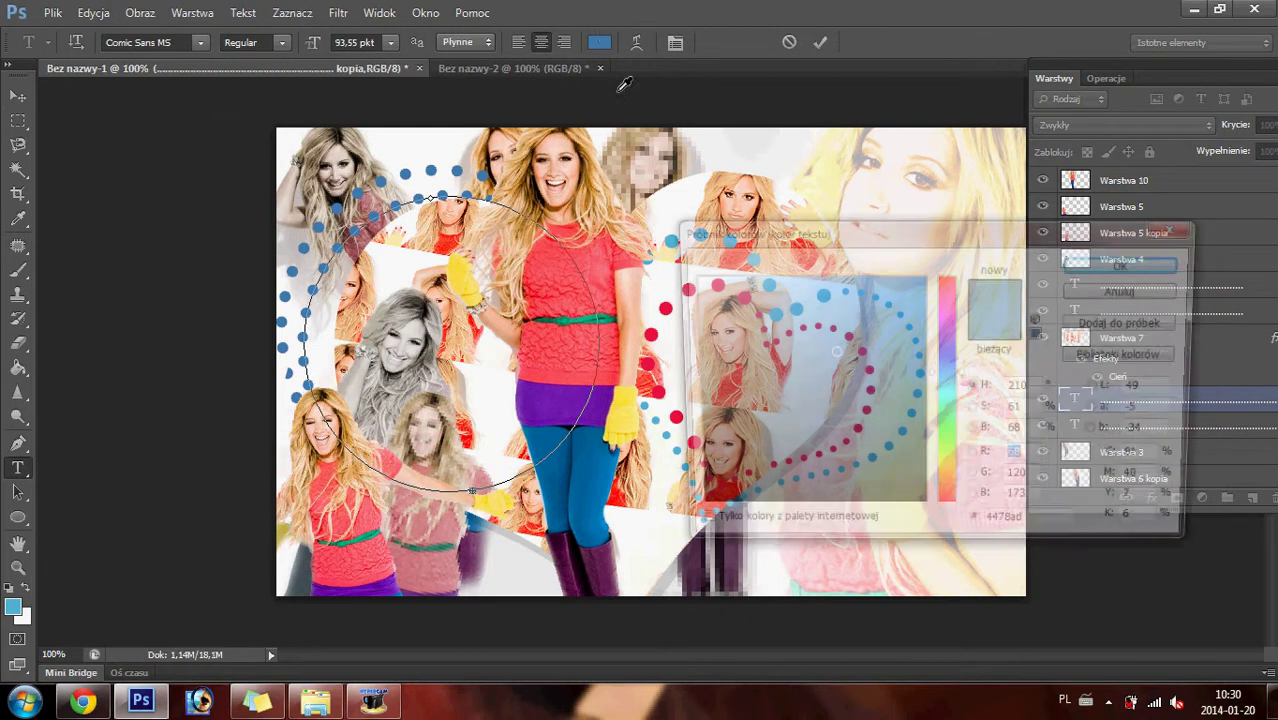
left_click(745, 325)
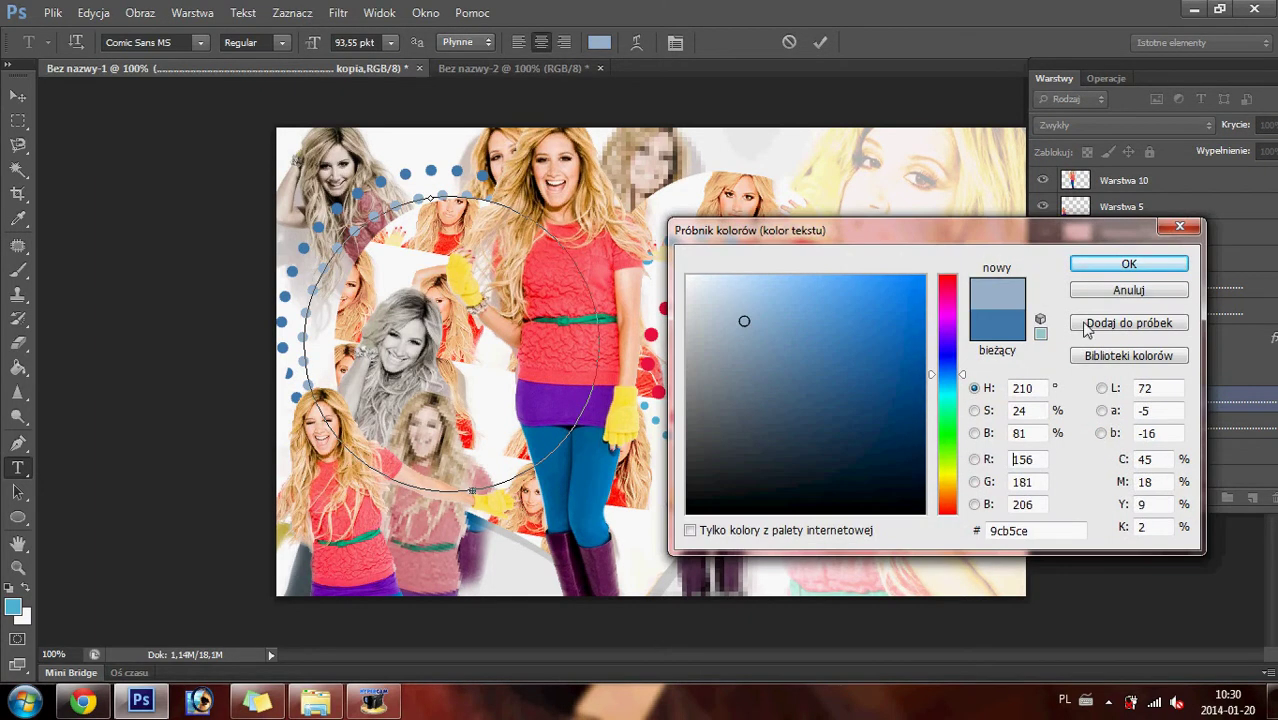
left_click(1128, 264)
left_click(18, 120)
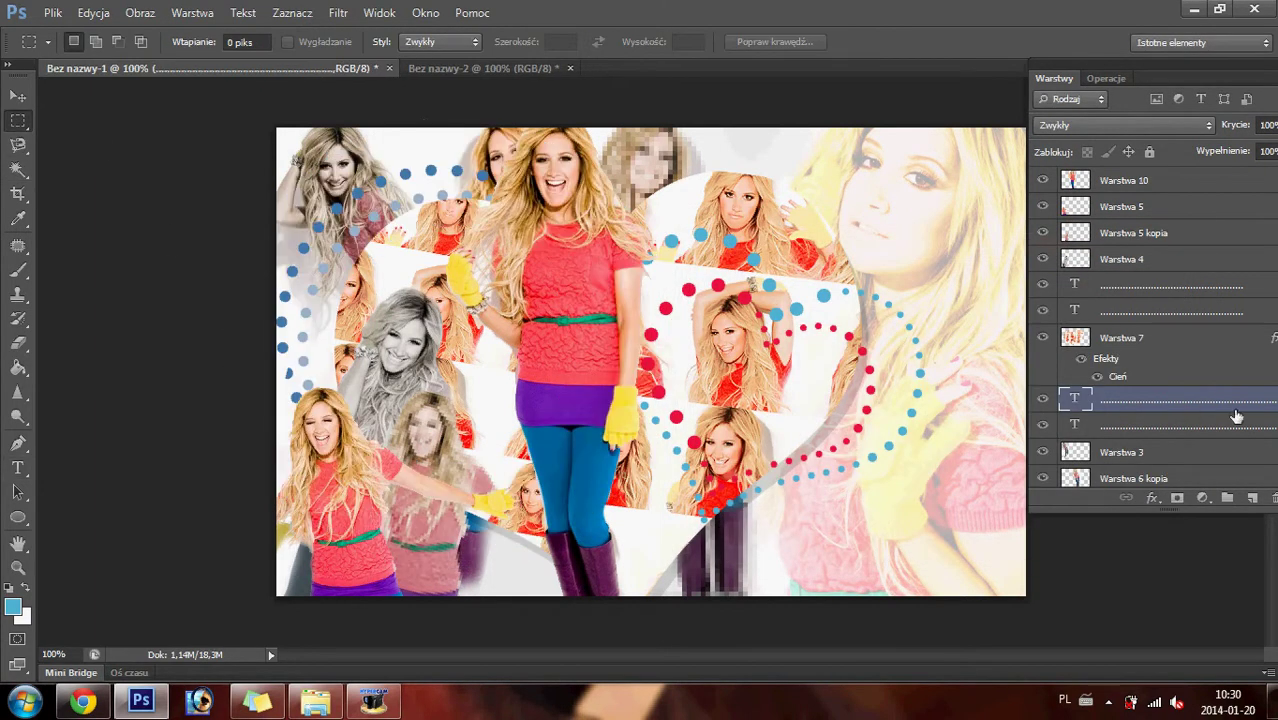
- Select the original dotted circle layer and briefly toggle Warstwa 5's visibility
left_click(1108, 430)
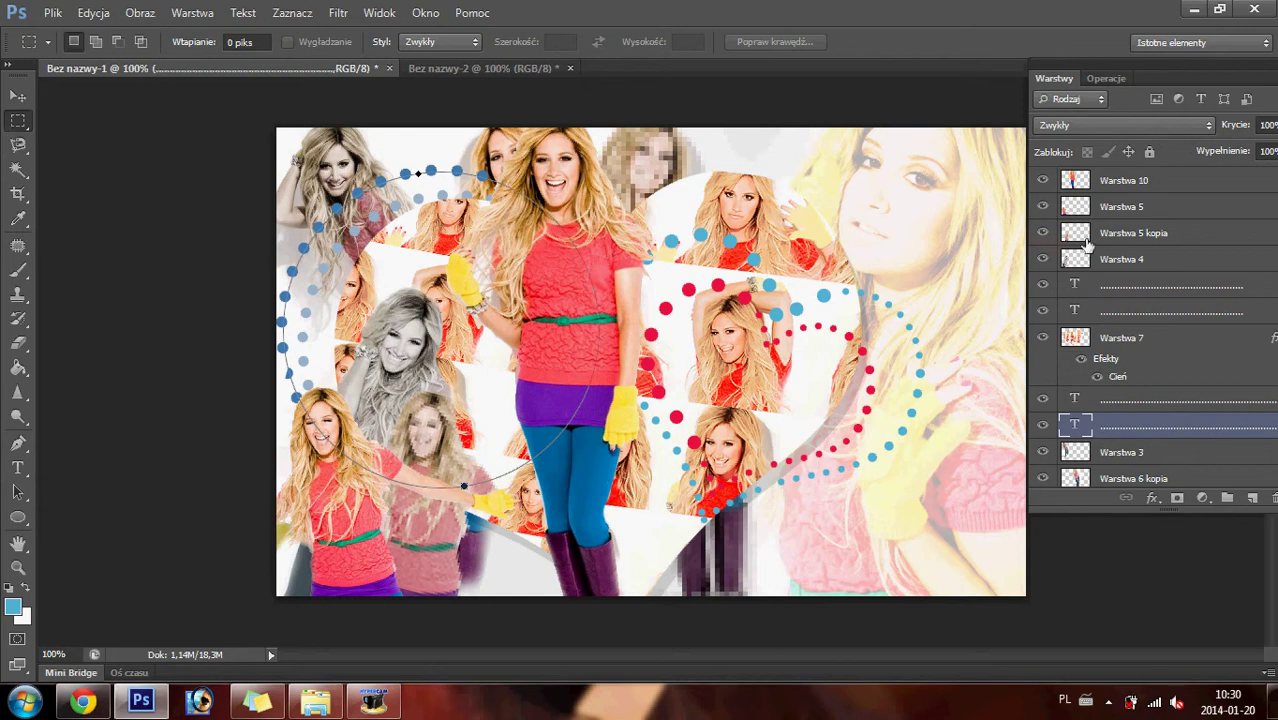
left_click(1043, 207)
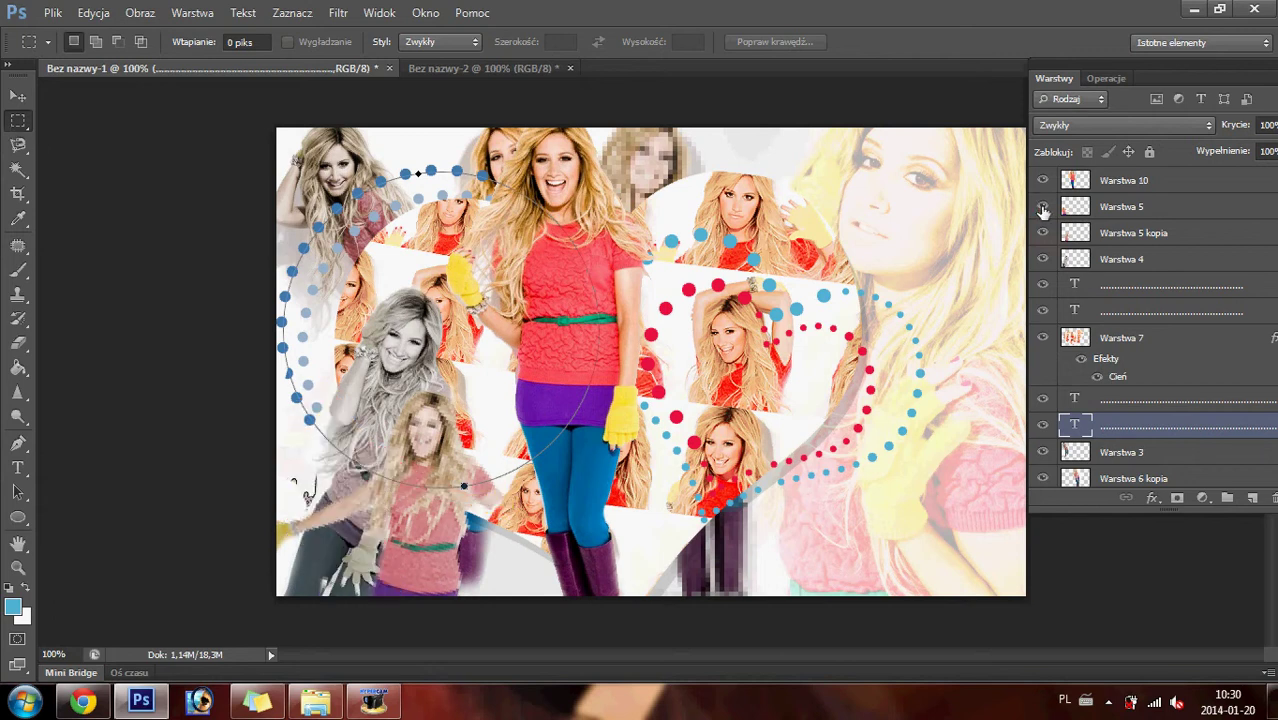
left_click(1043, 207)
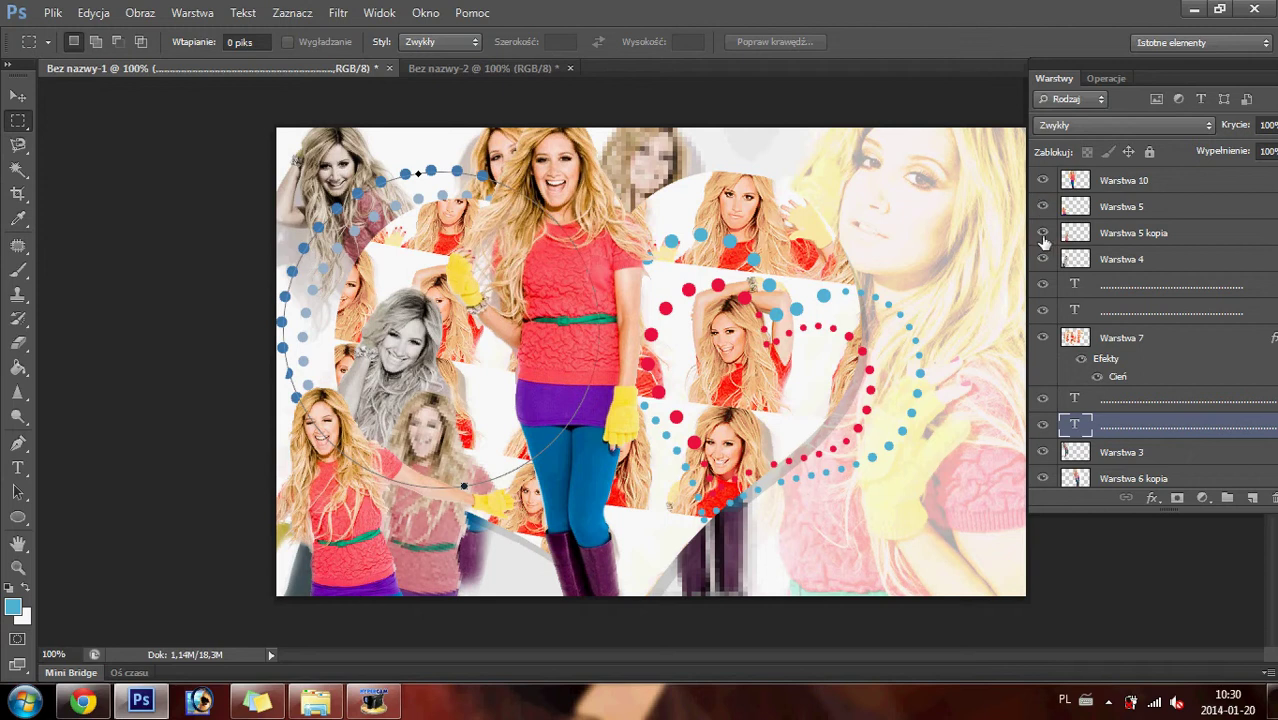
left_click(1042, 234)
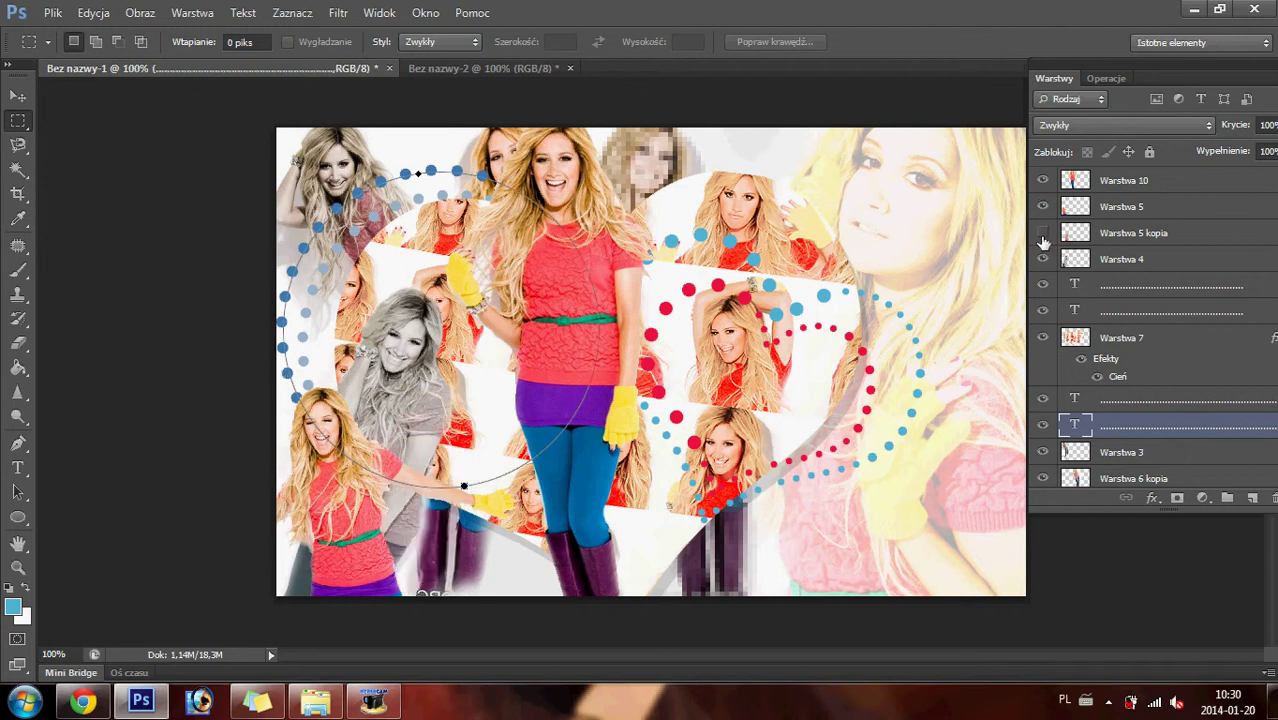
left_click(1118, 233)
left_click(18, 343)
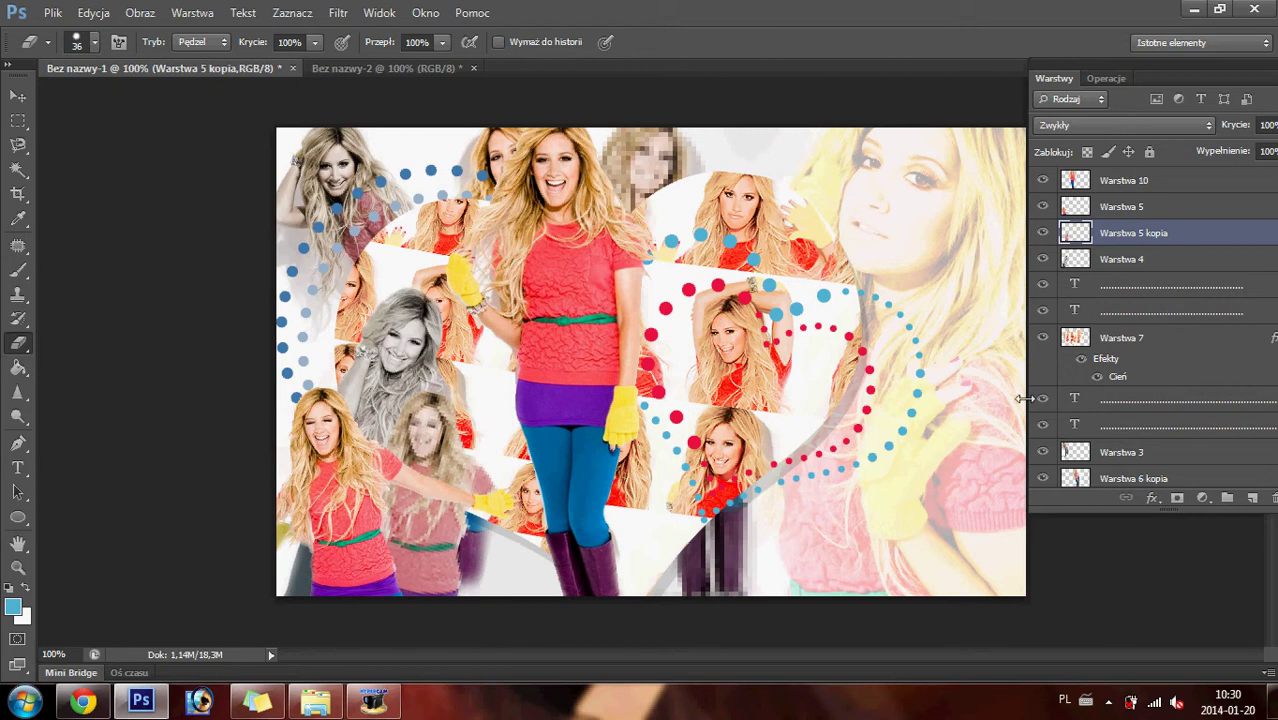
left_click(1146, 179)
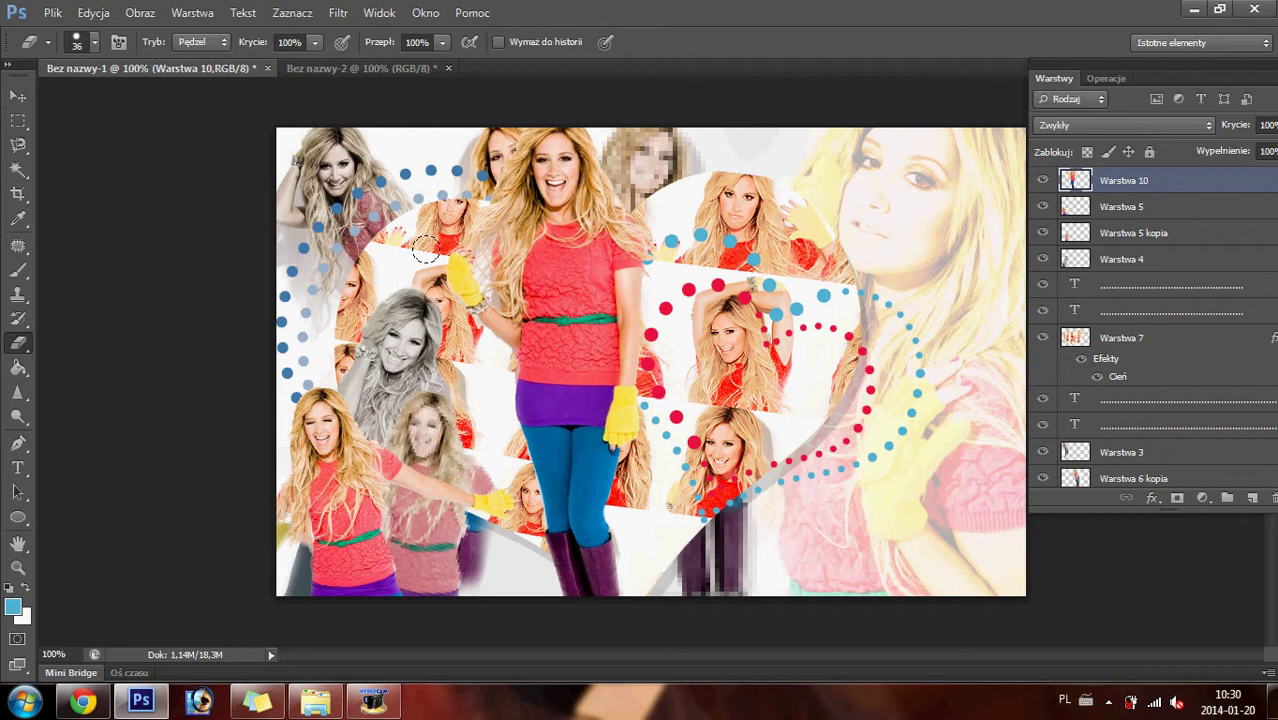
left_click(1108, 210)
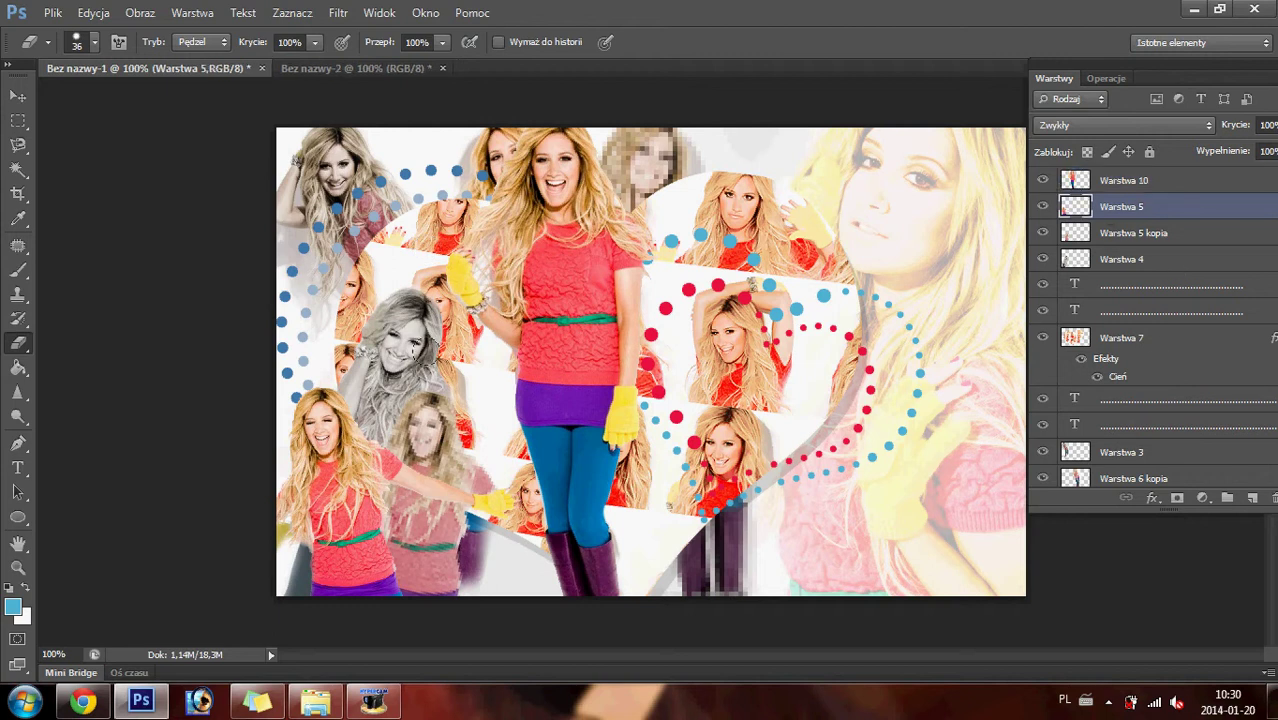
left_click(18, 121)
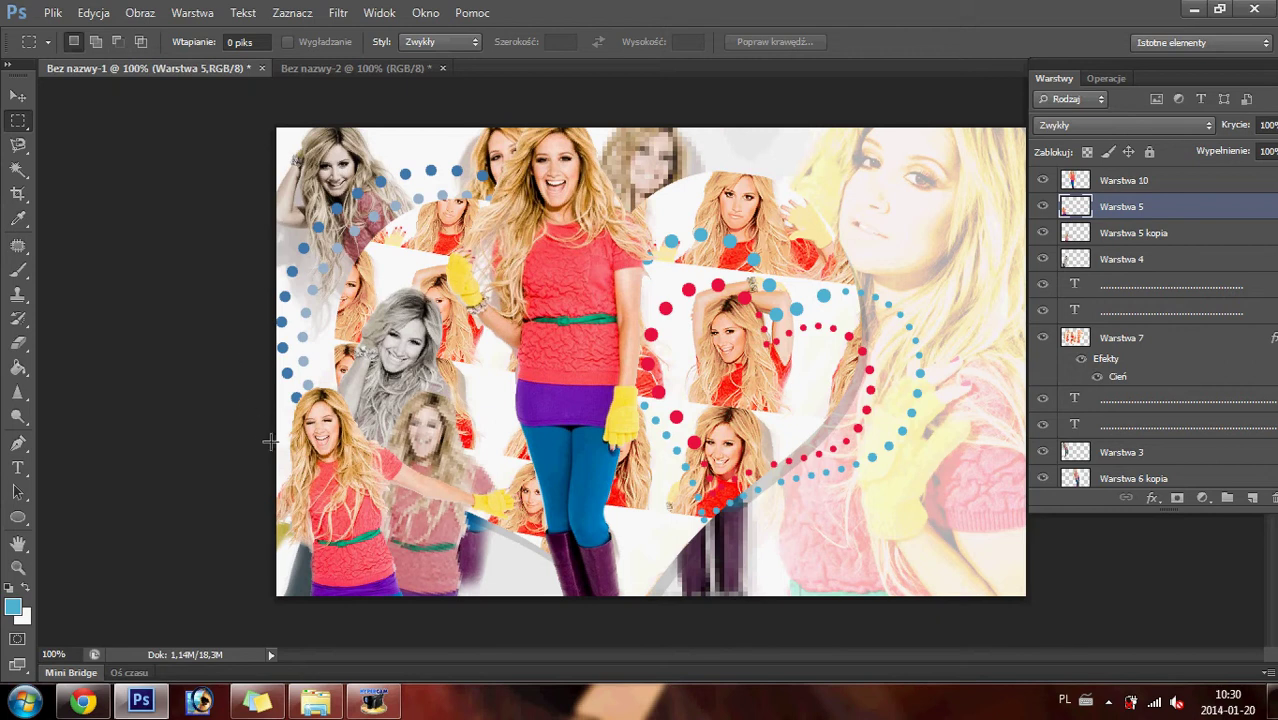
- Choose the Rectangle tool with an orange fill colour
left_click(18, 517)
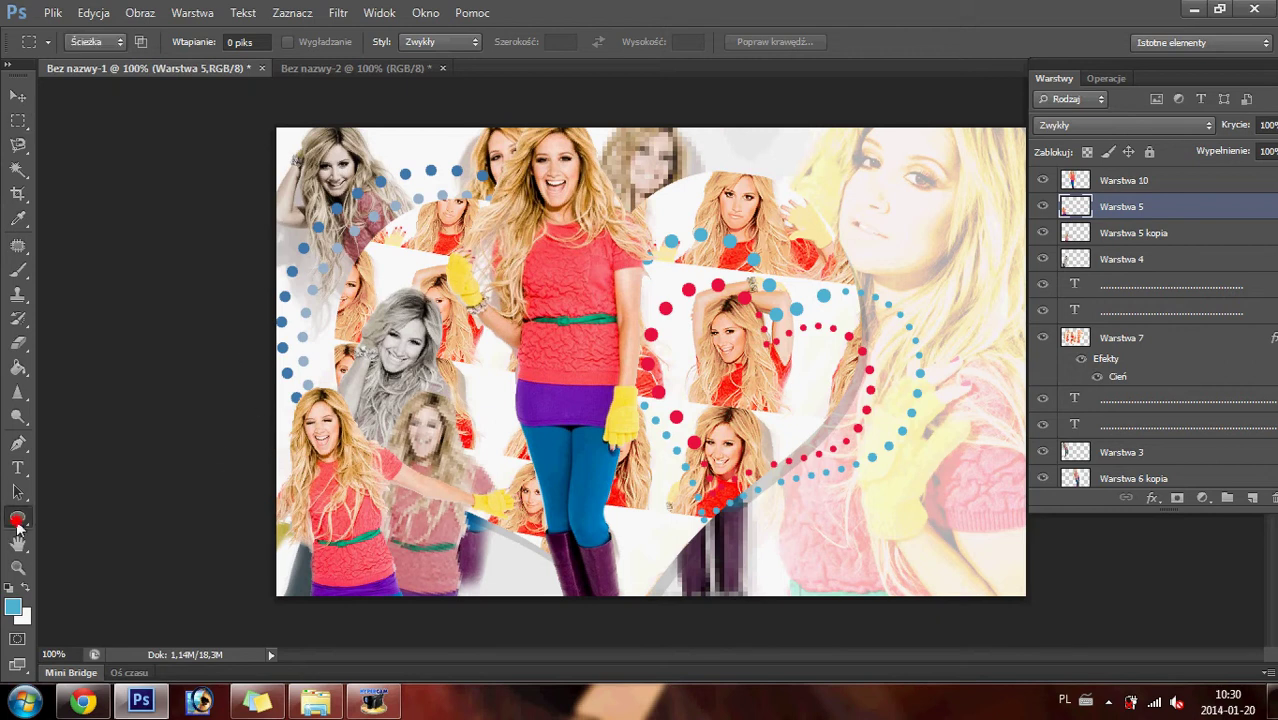
left_click(62, 510)
left_click(110, 43)
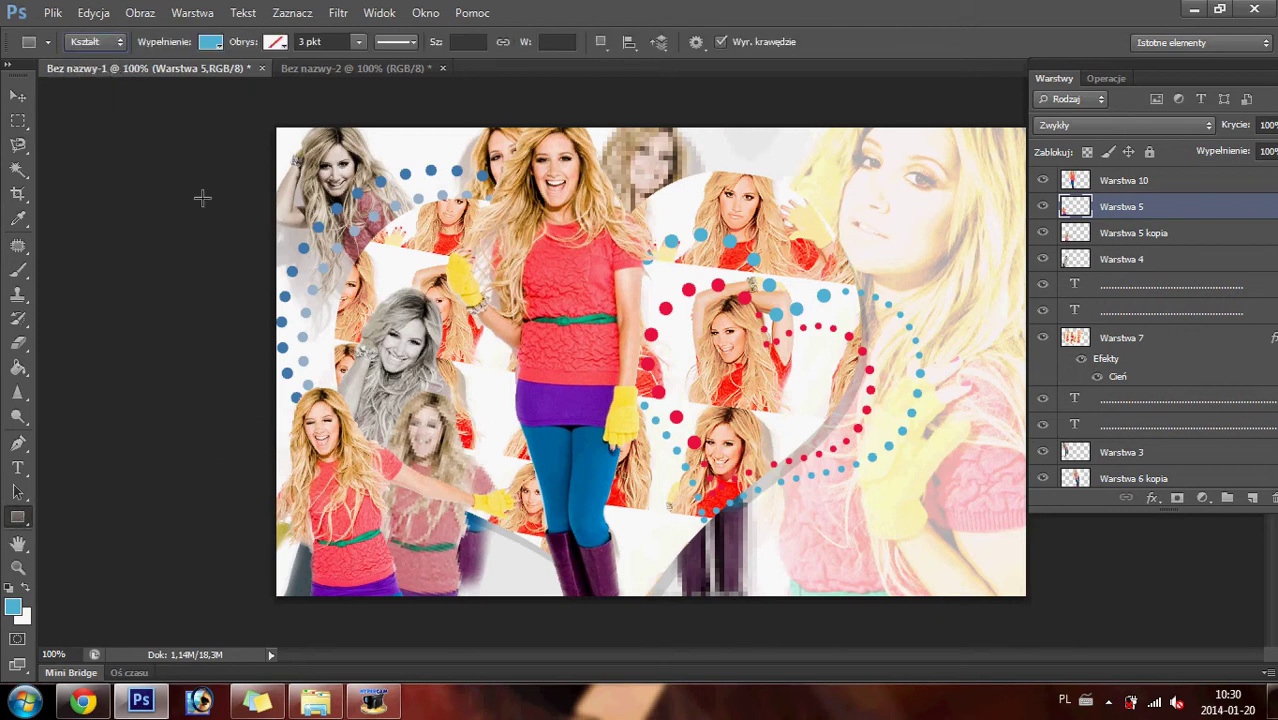
left_click(260, 460)
left_click(551, 294)
left_click(14, 608)
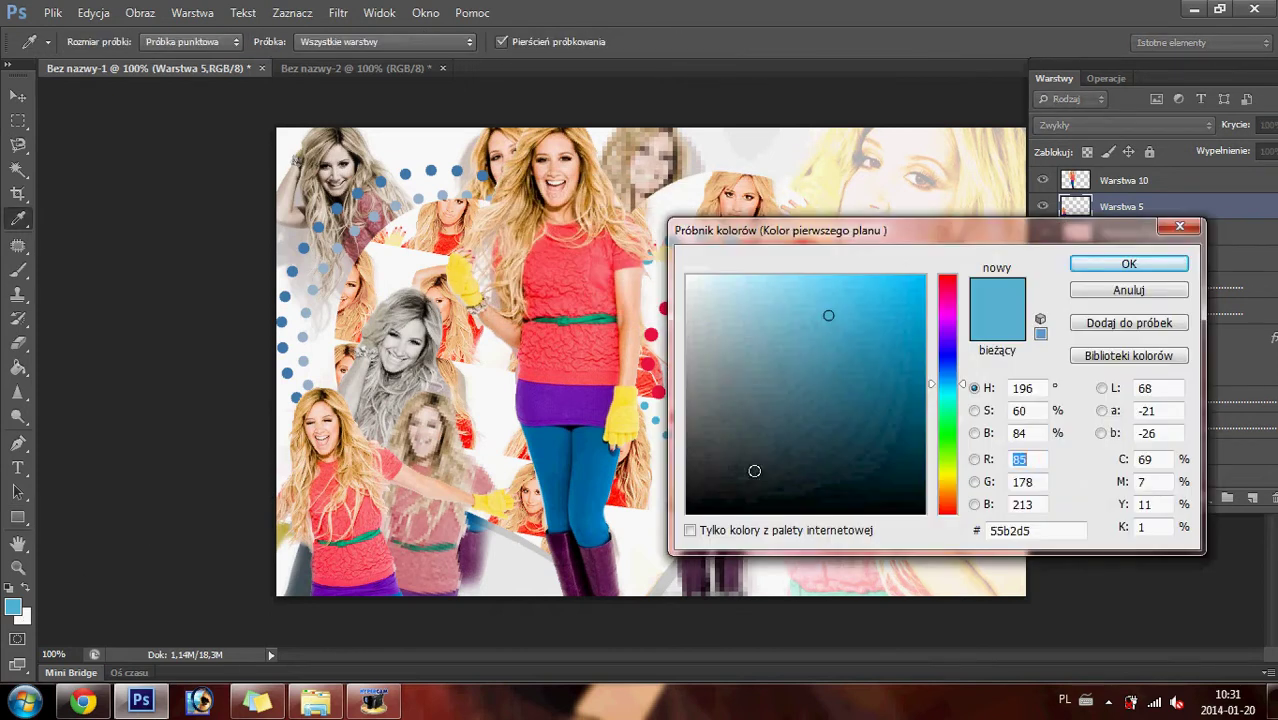
left_click(955, 497)
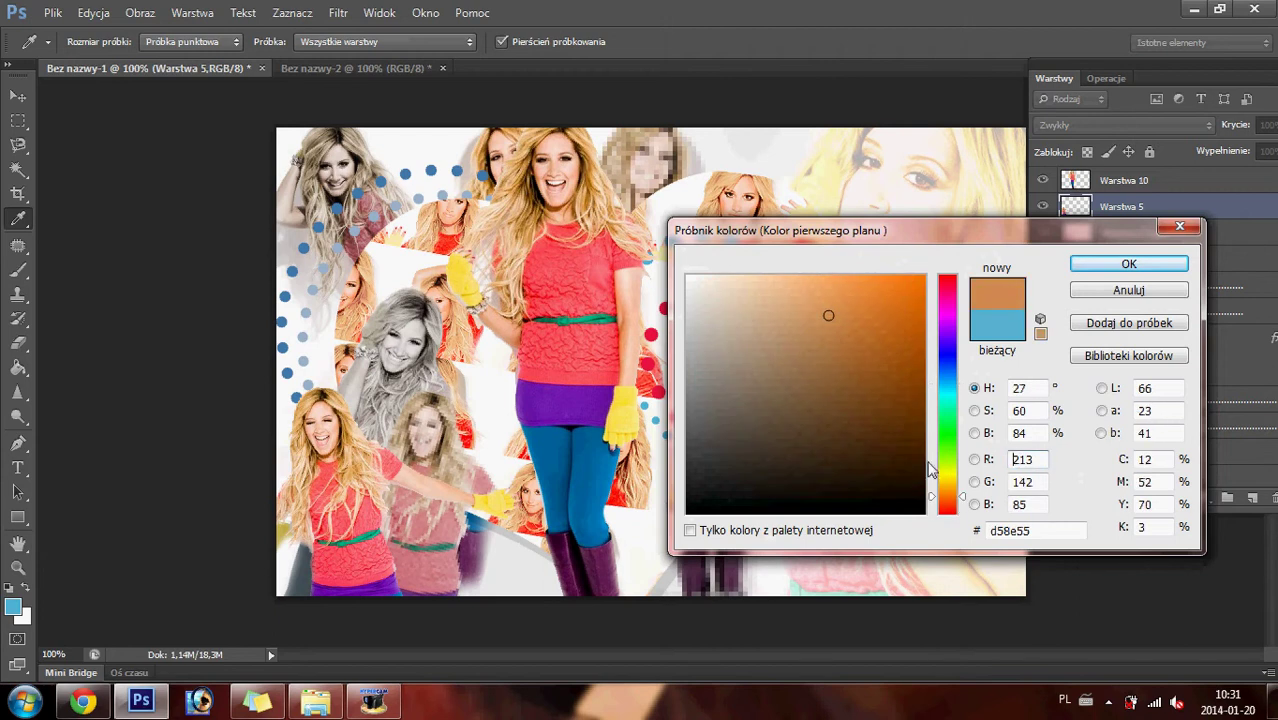
left_click(858, 312)
left_click(1072, 268)
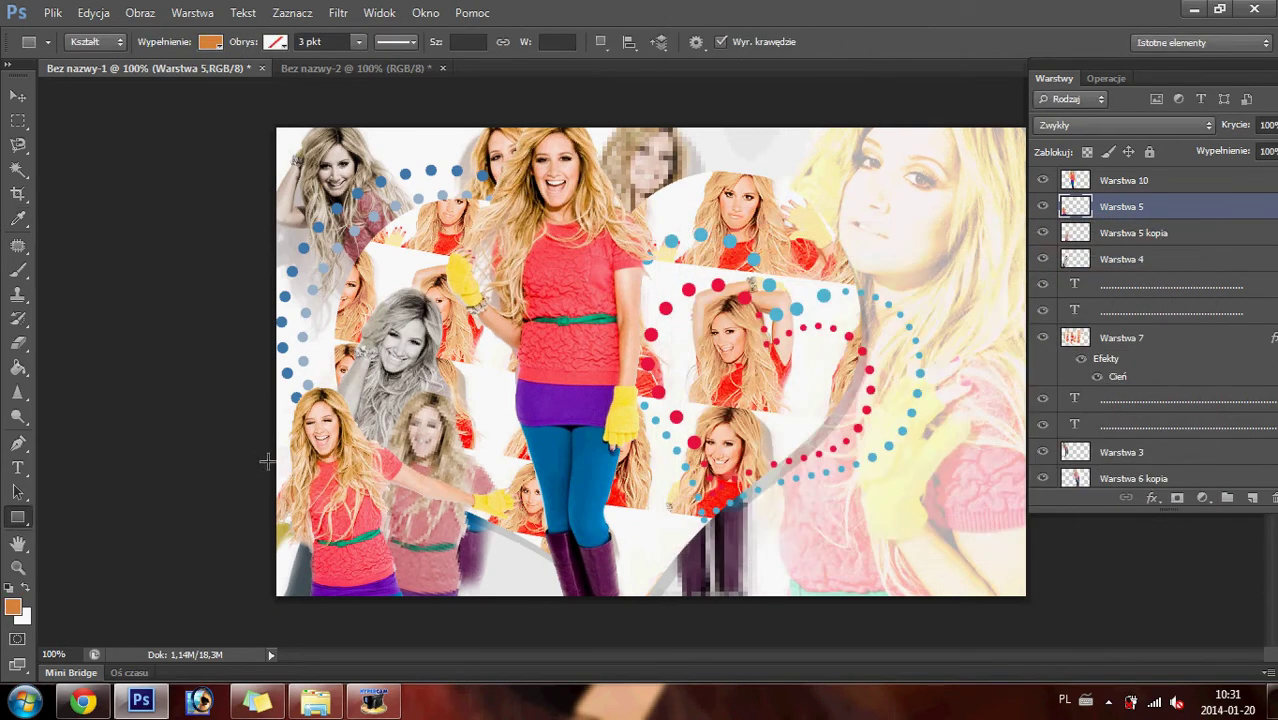
- Draw a thin orange bar across the lower canvas, tilt it about -3° and lower it
mouse_move(255, 462)
left_mouse_down()
mouse_move(1018, 484)
mouse_move(1048, 508)
left_mouse_up()
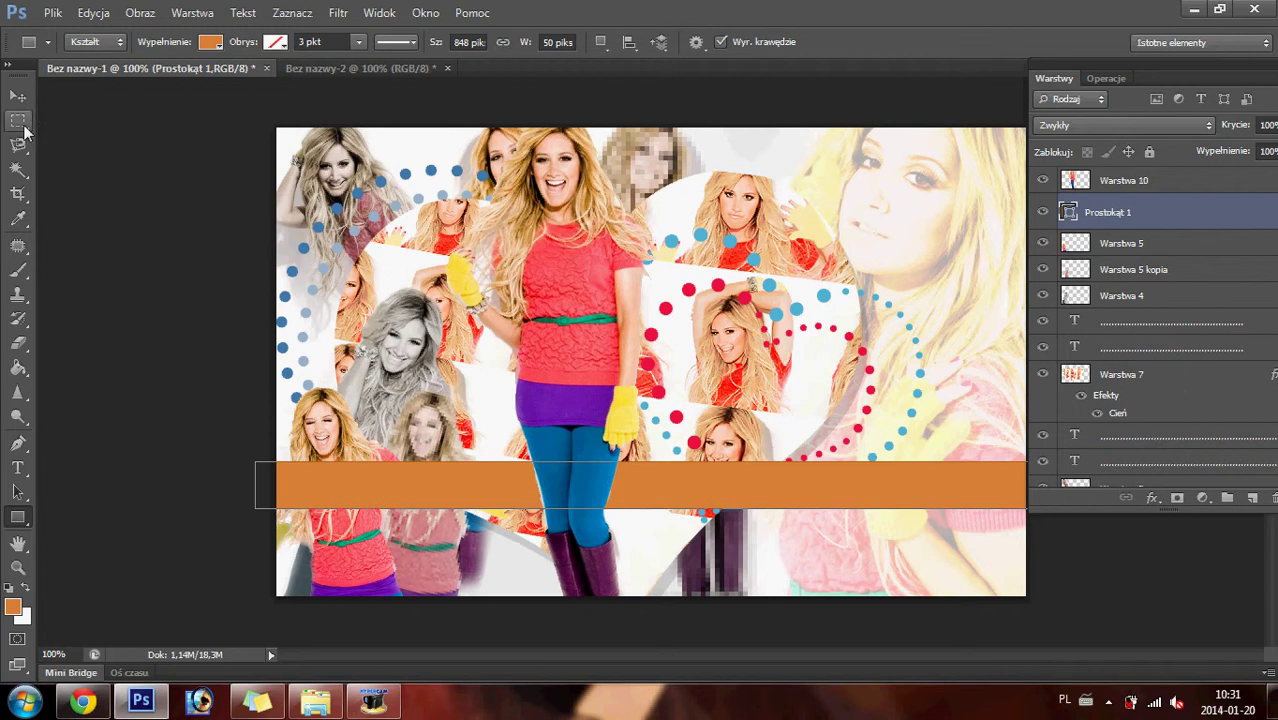
left_click(18, 95)
key("ctrl+t")
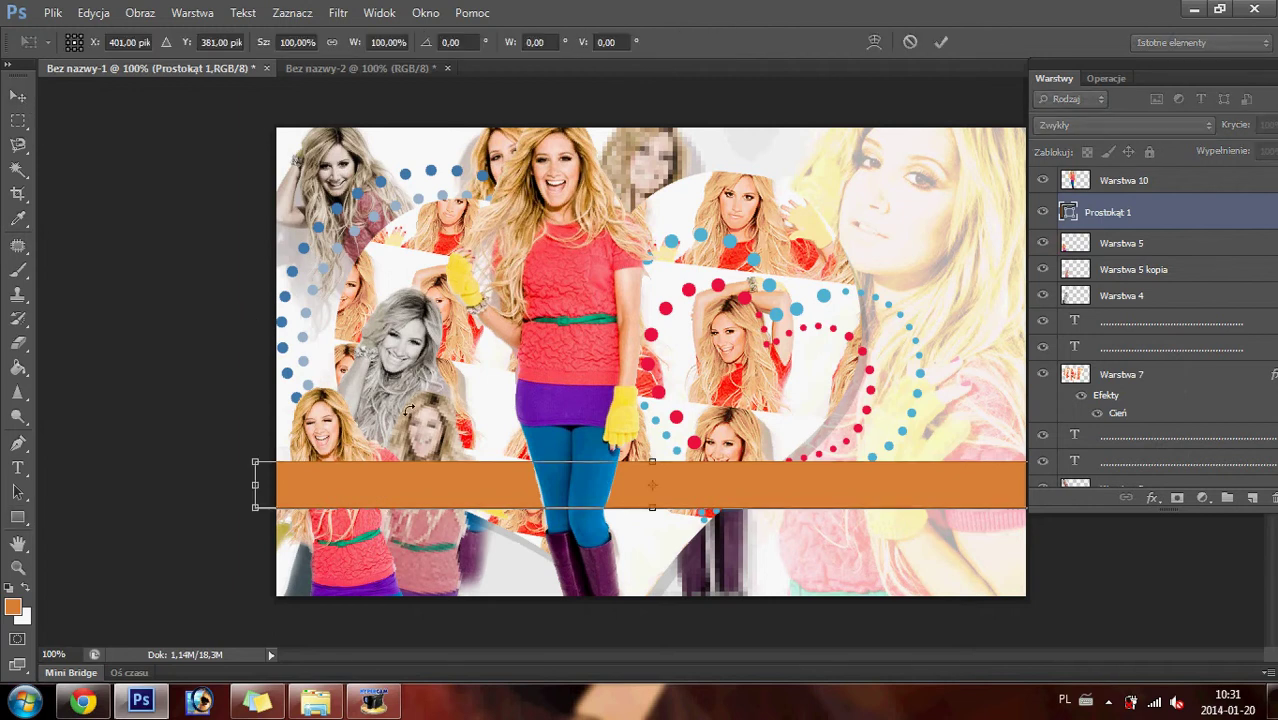
left_click_drag(375, 540, 368, 500)
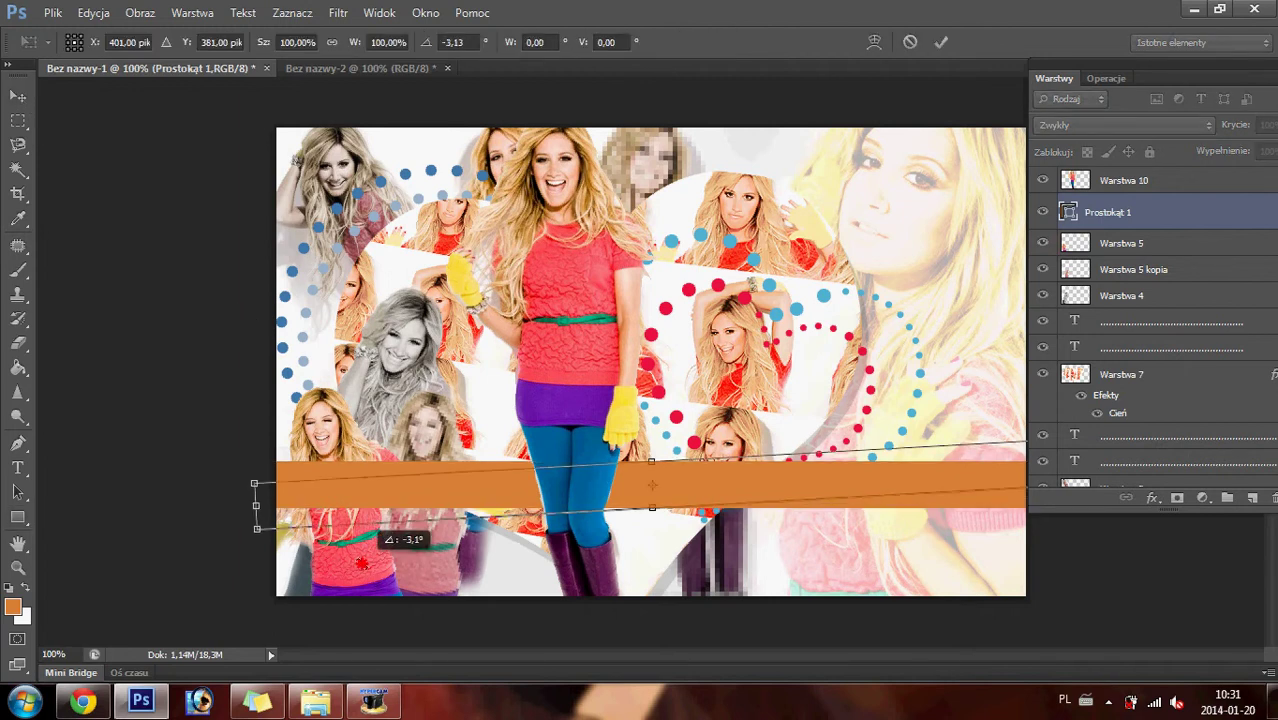
key("Return")
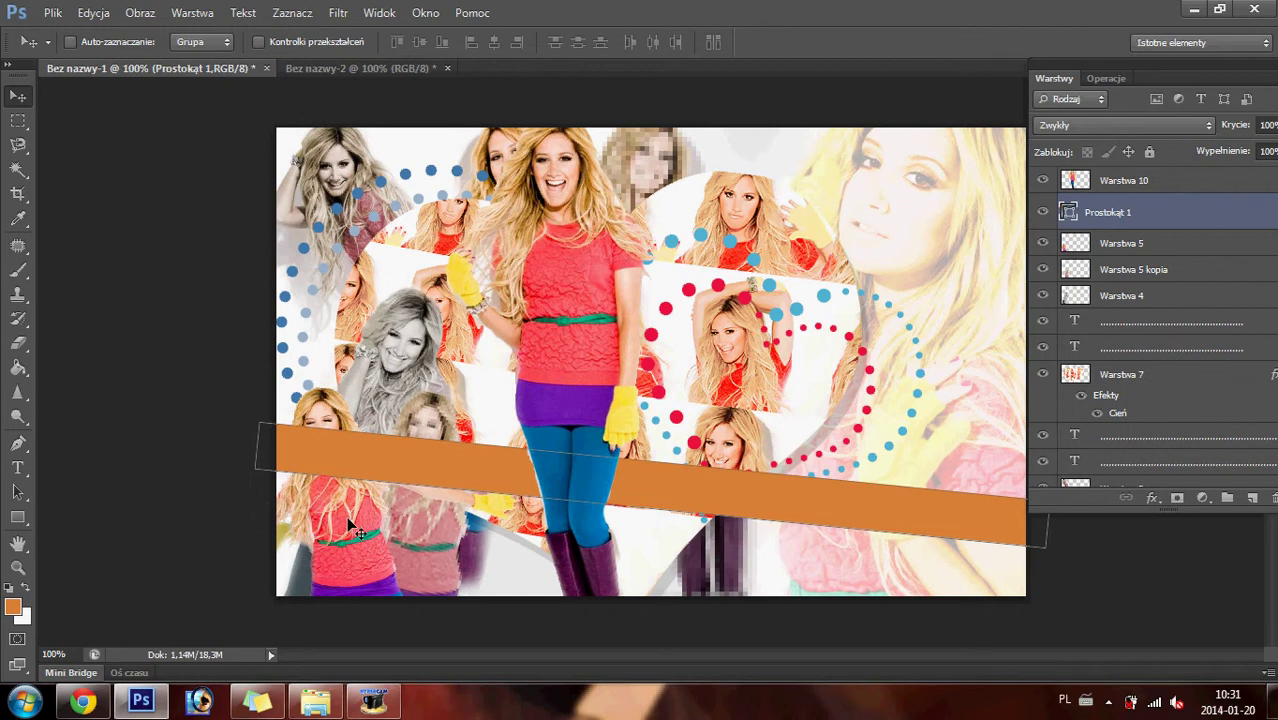
mouse_move(343, 462)
left_mouse_down()
mouse_move(340, 477)
mouse_move(410, 505)
left_mouse_up()
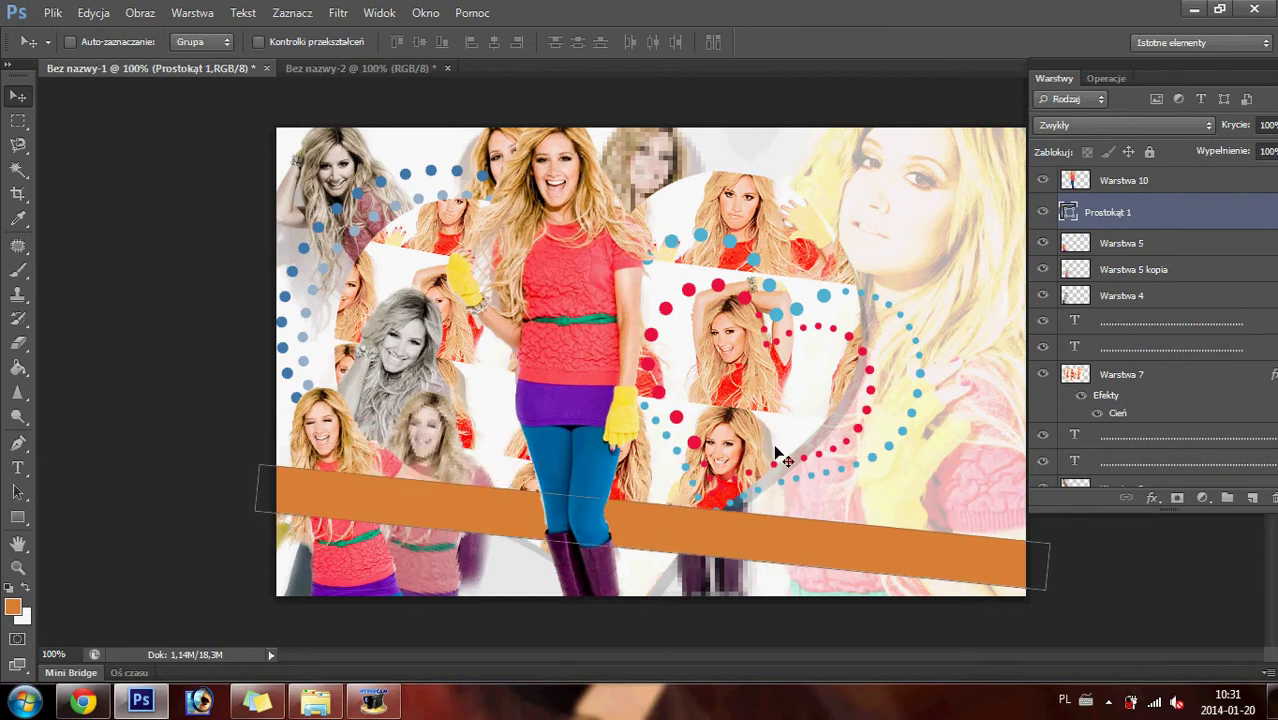
- Recolour the Prostokąt 1 band red (#d83c47)
double_click(1066, 213)
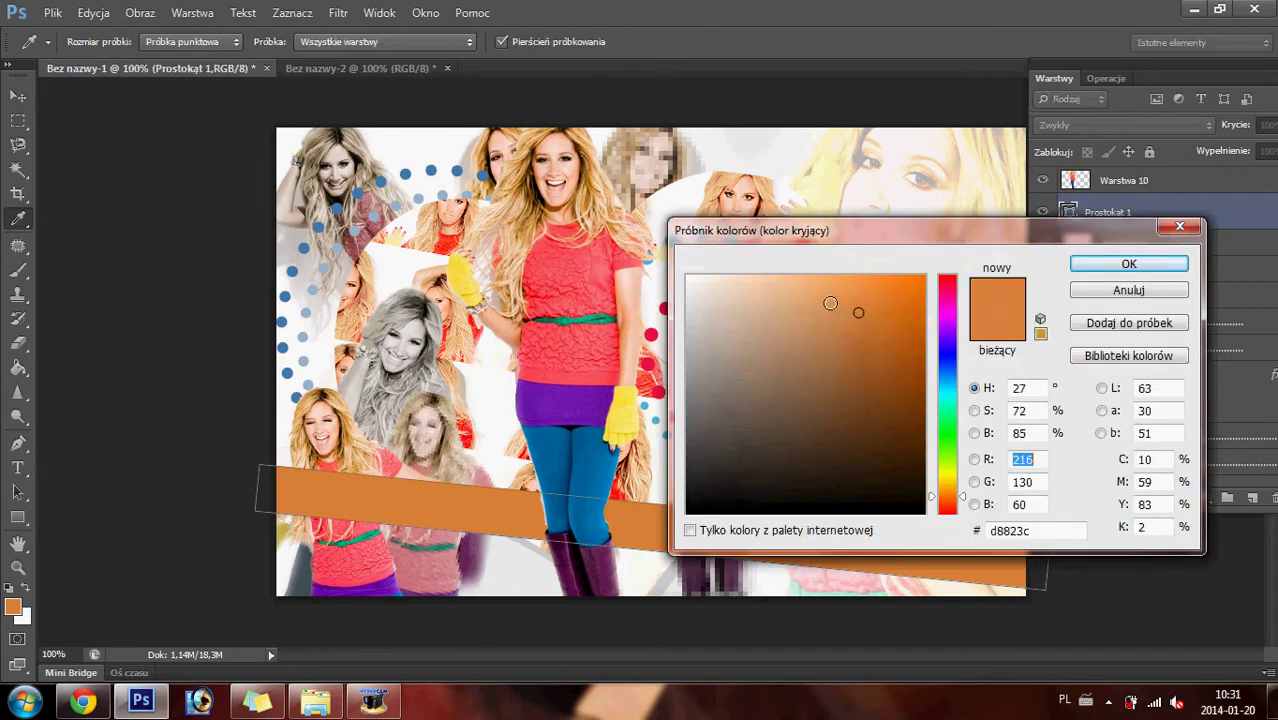
left_click(946, 278)
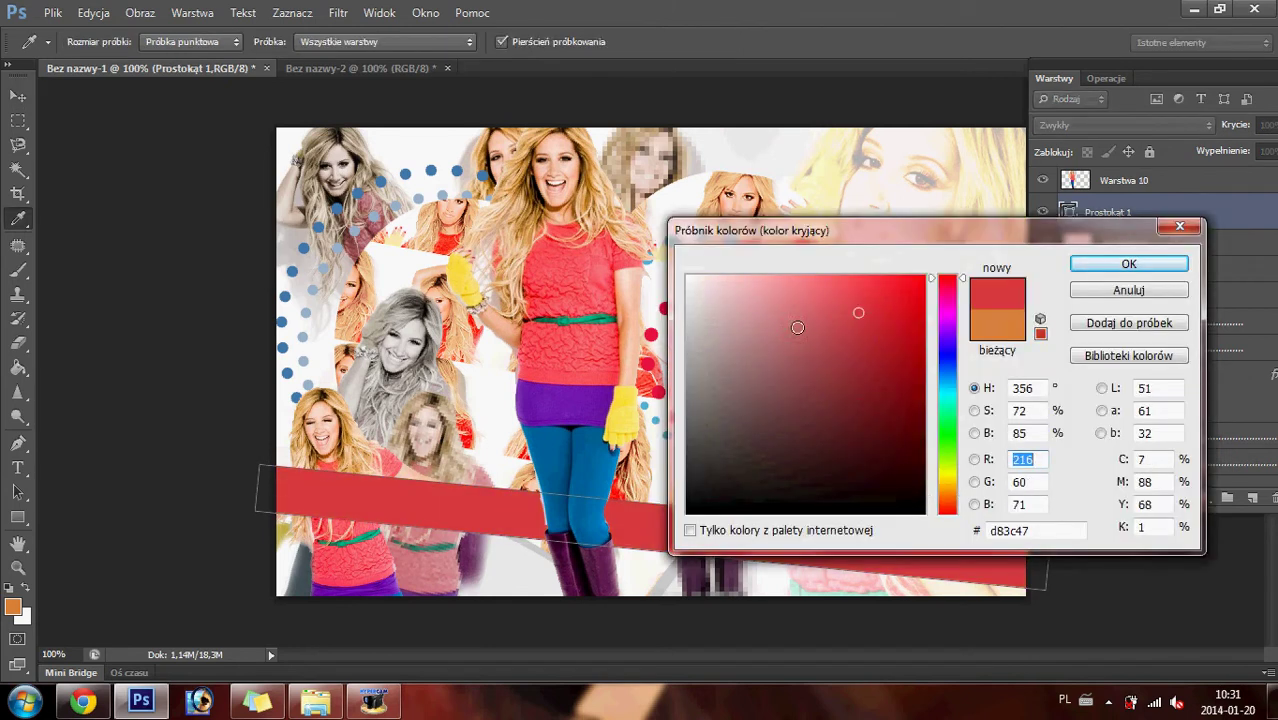
left_click(1110, 263)
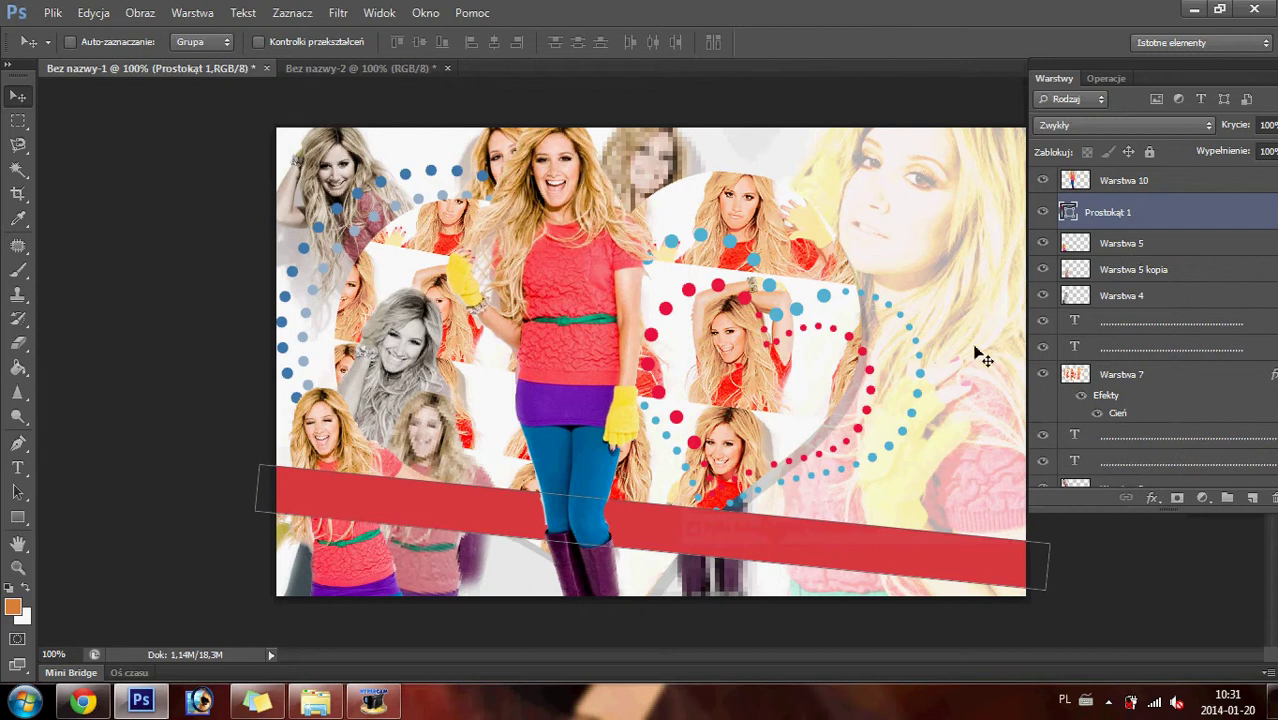
- Rotate the red band to a shallower angle in two transform passes
key("ctrl+t")
left_click_drag(650, 467, 662, 452)
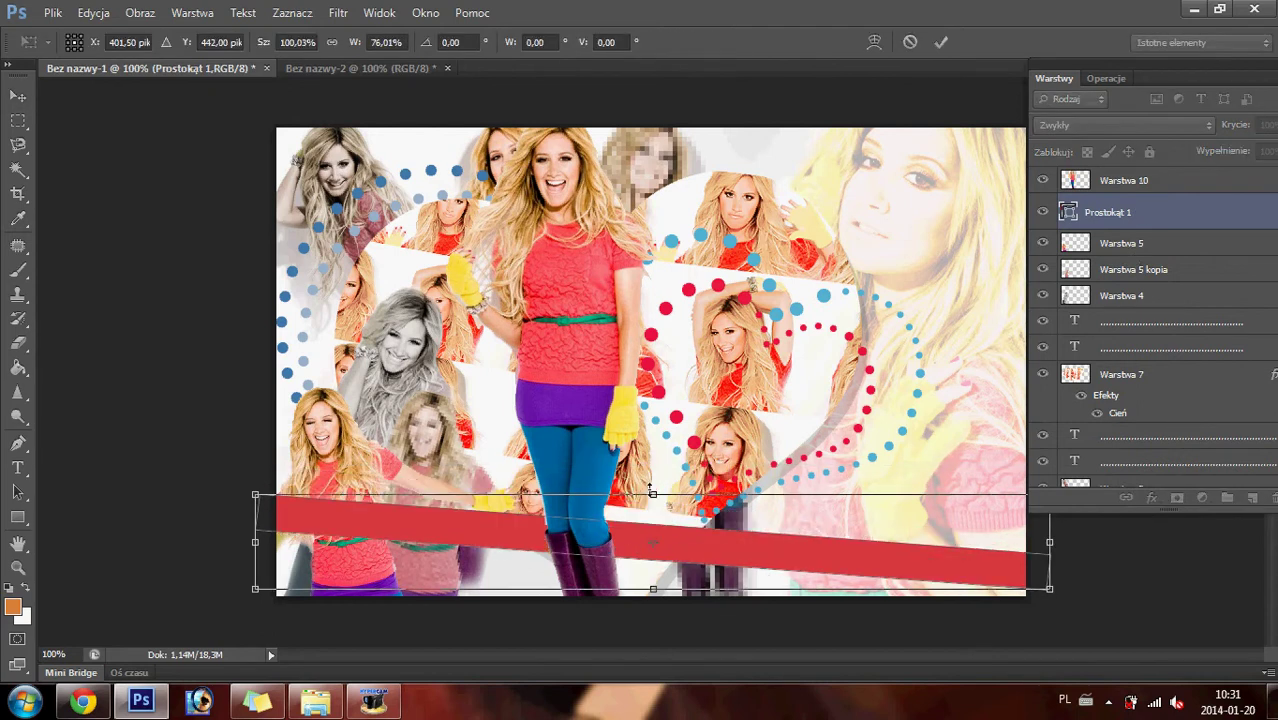
key("Return")
key("ctrl+t")
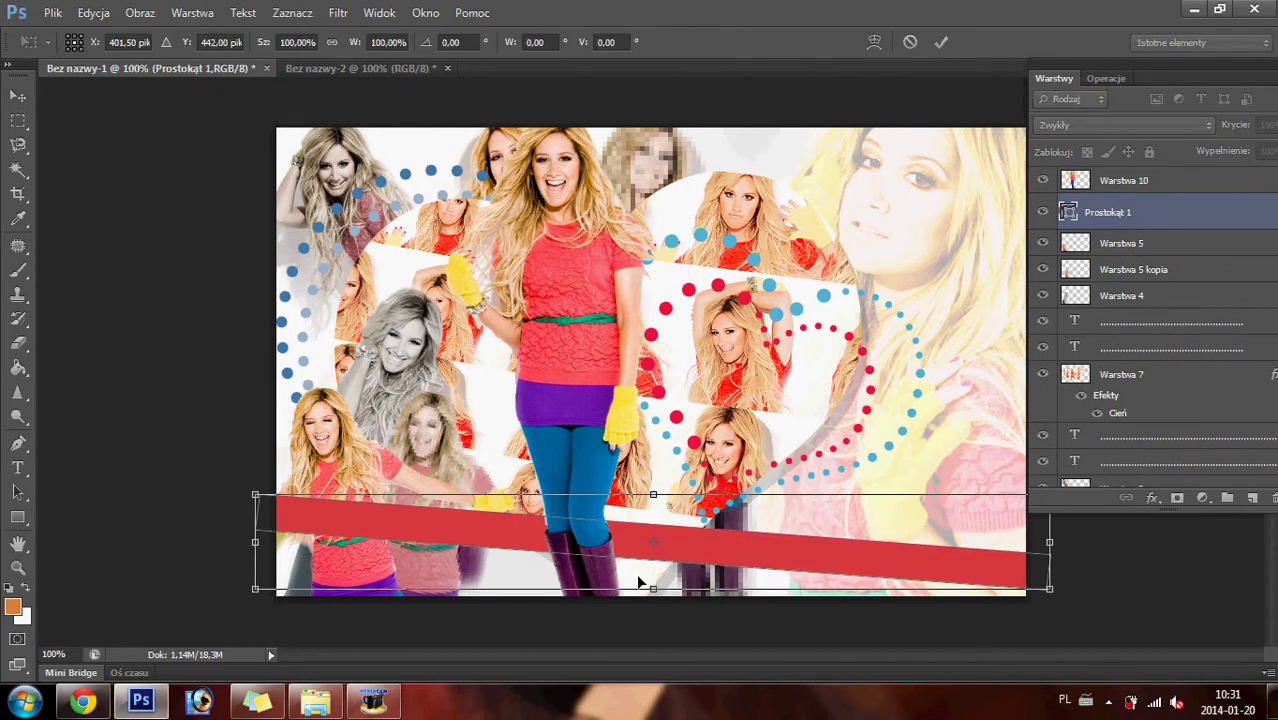
left_click_drag(649, 590, 652, 578)
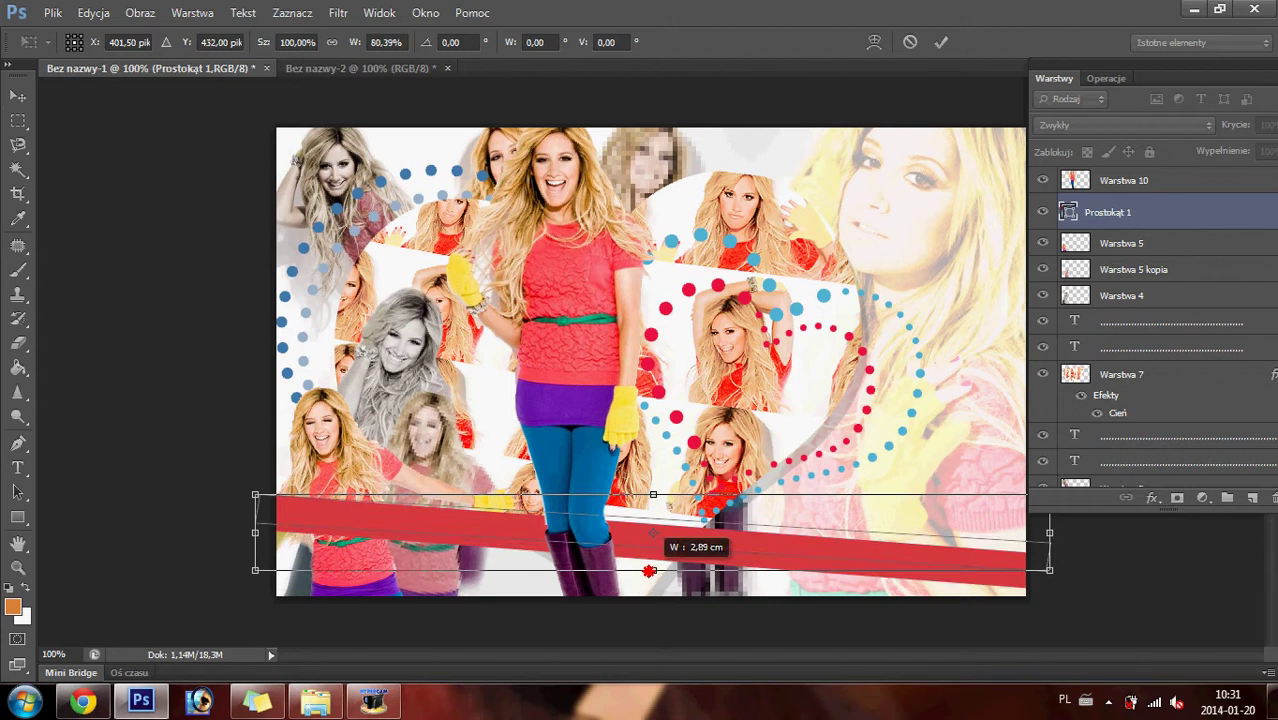
key("Return")
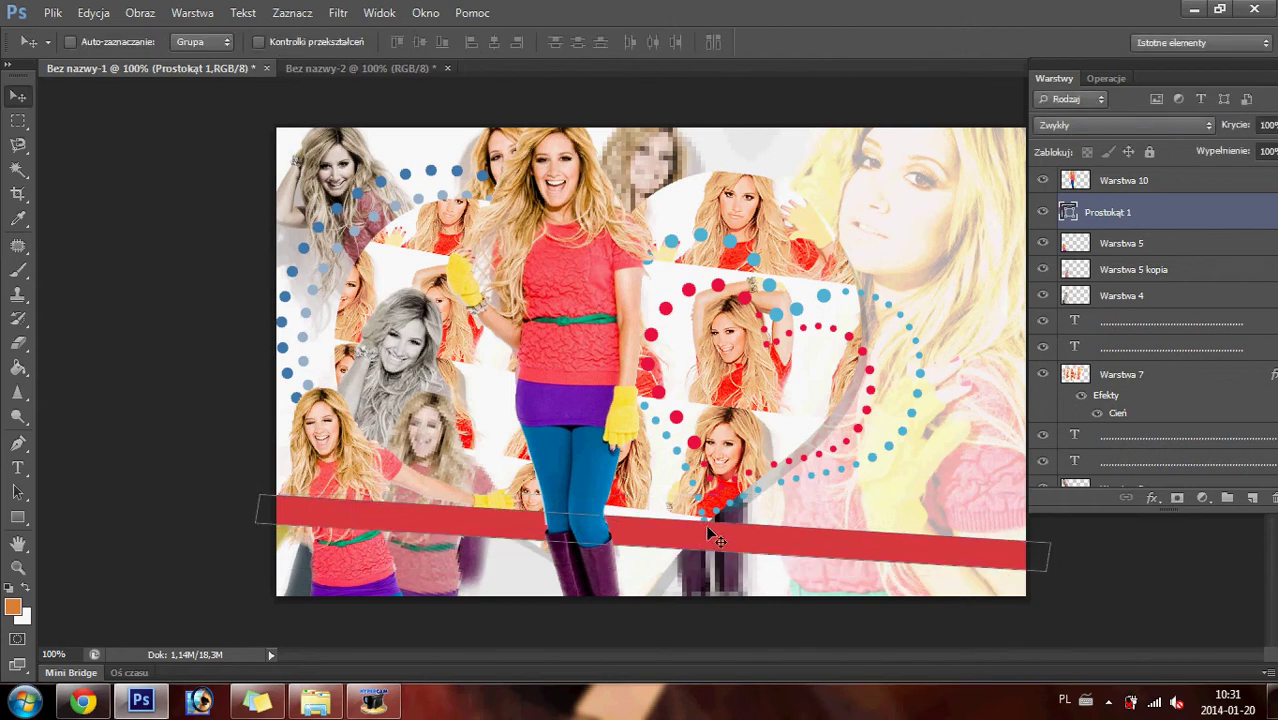
left_click(1100, 184)
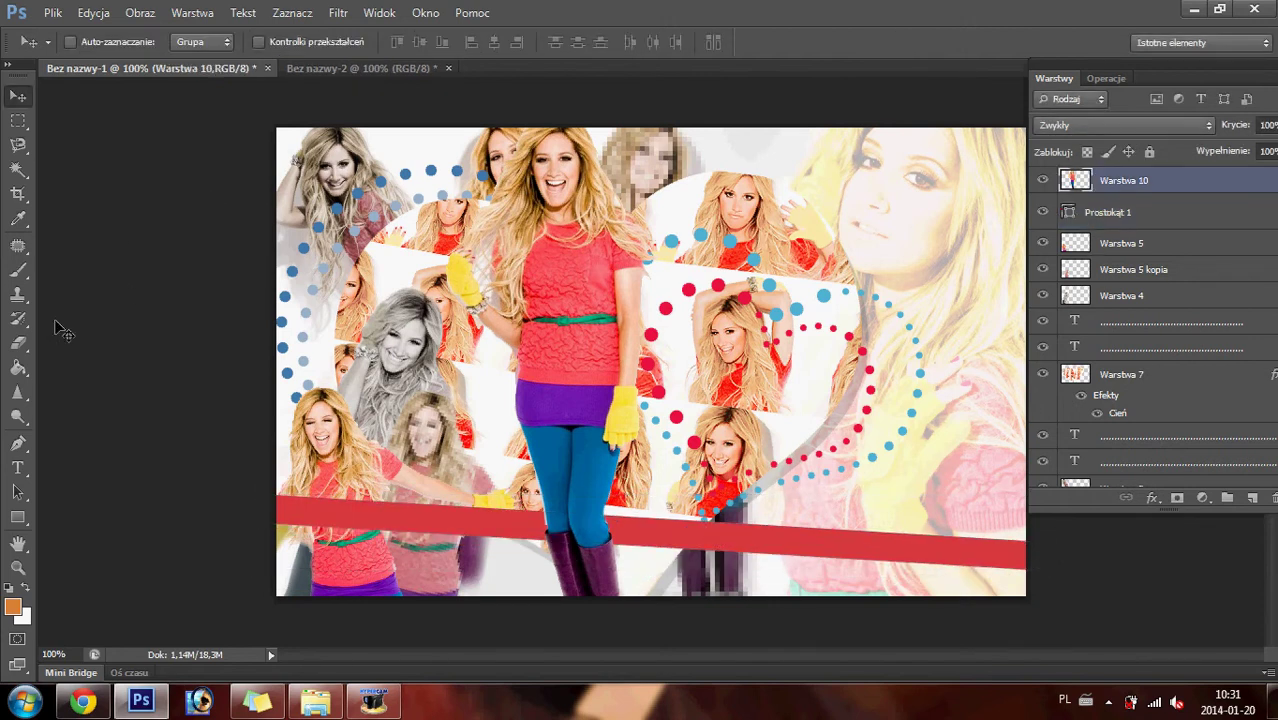
- Erase the bits of the Warstwa 10 photo overlapping the red band
key("e")
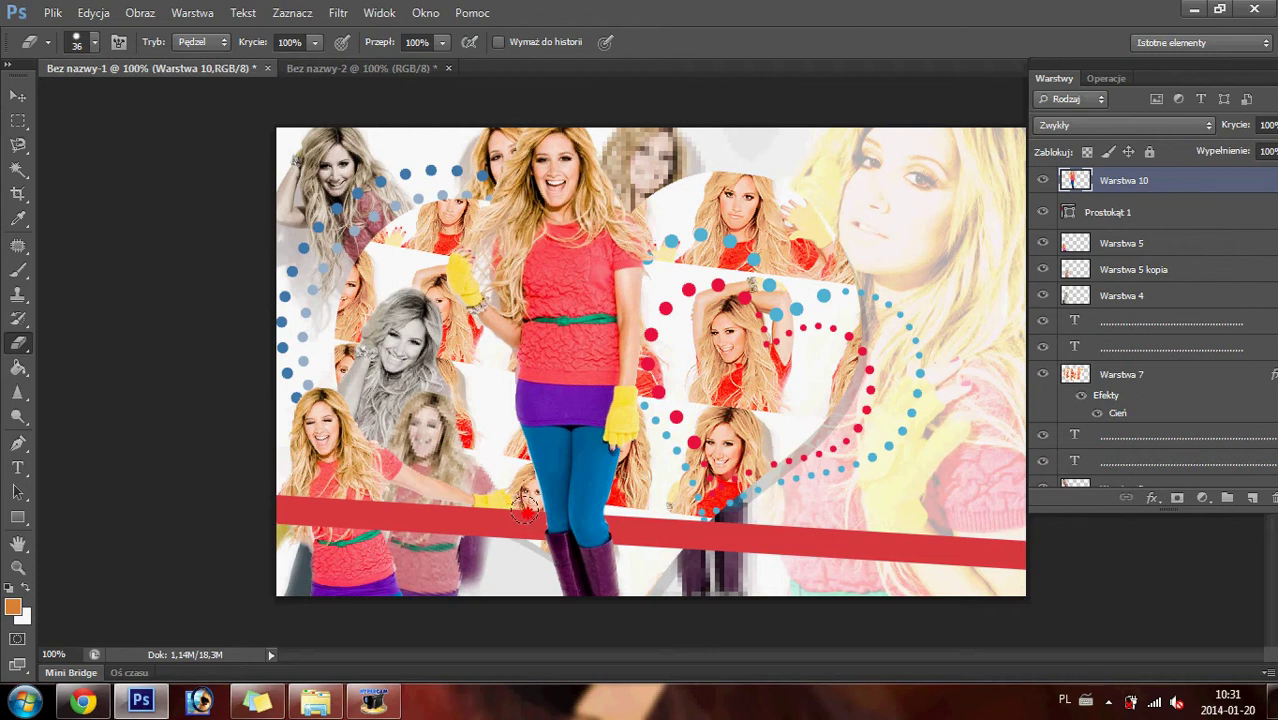
left_click_drag(524, 508, 523, 525)
left_click(527, 520)
- Set the foreground colour to white and select the Prostokąt 1 band layer
left_click(17, 467)
left_click(26, 591)
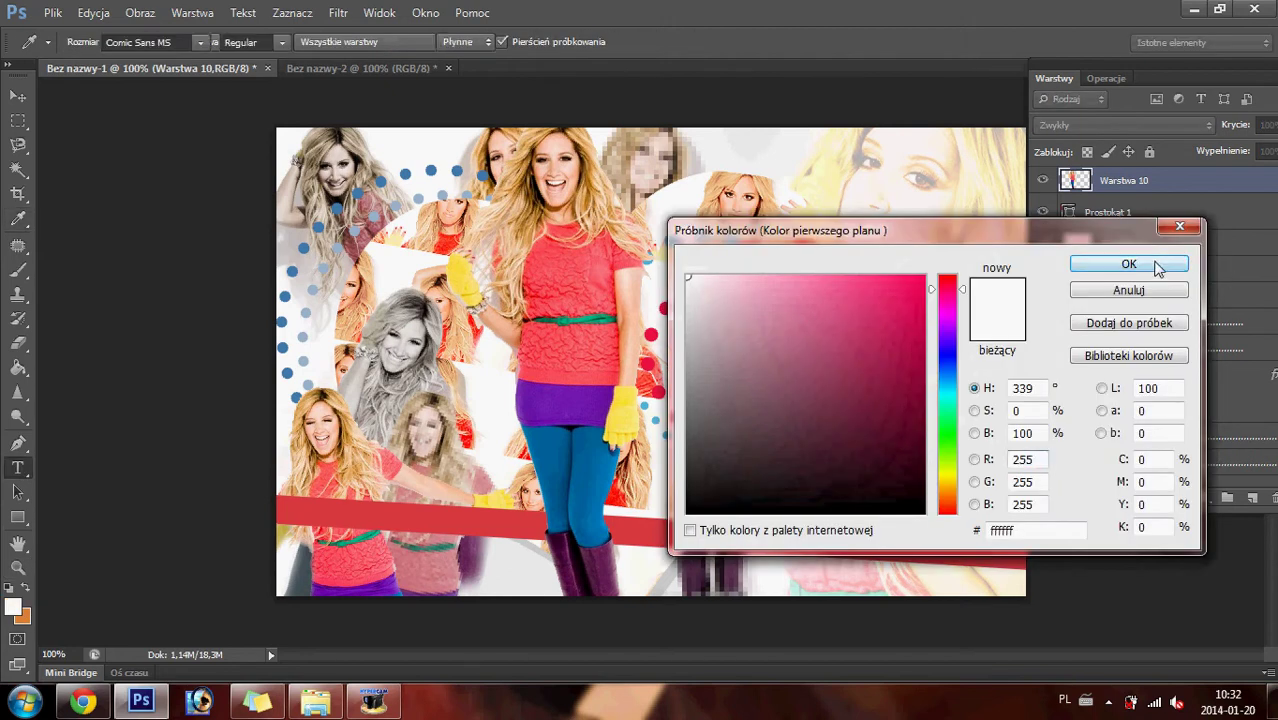
left_click(1128, 263)
left_click(373, 523)
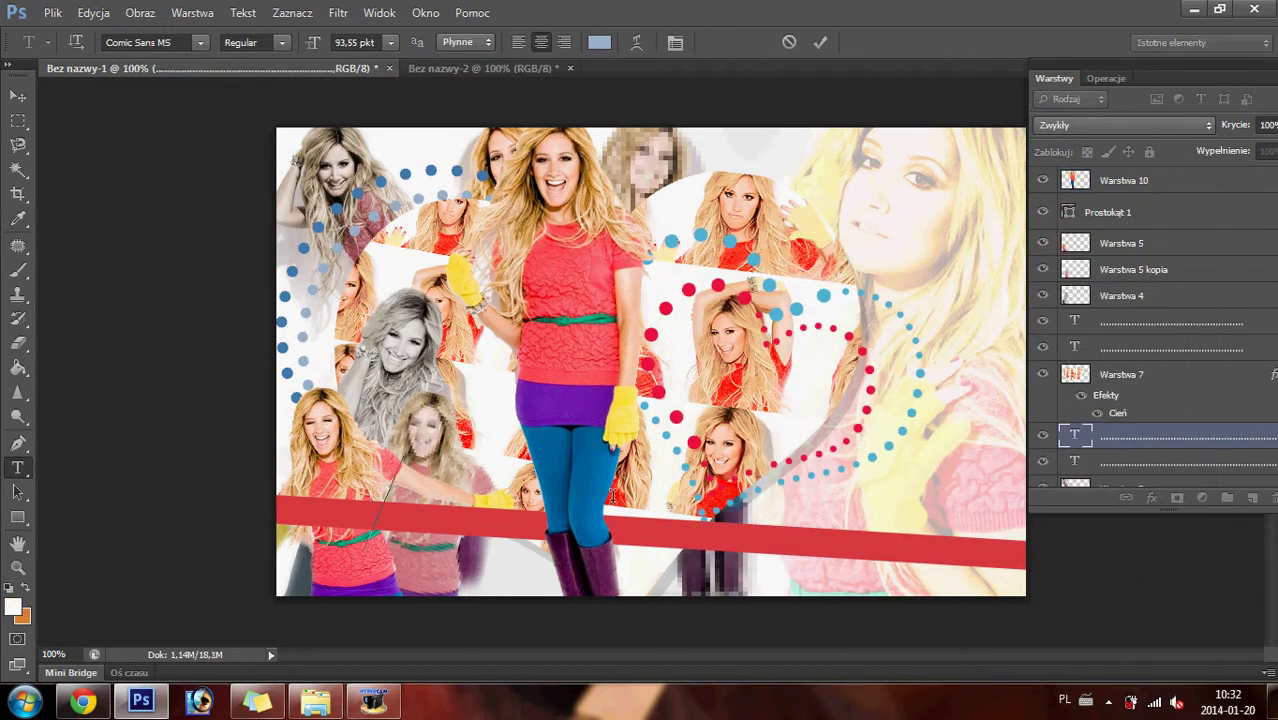
left_click(1145, 180)
left_click(1118, 213)
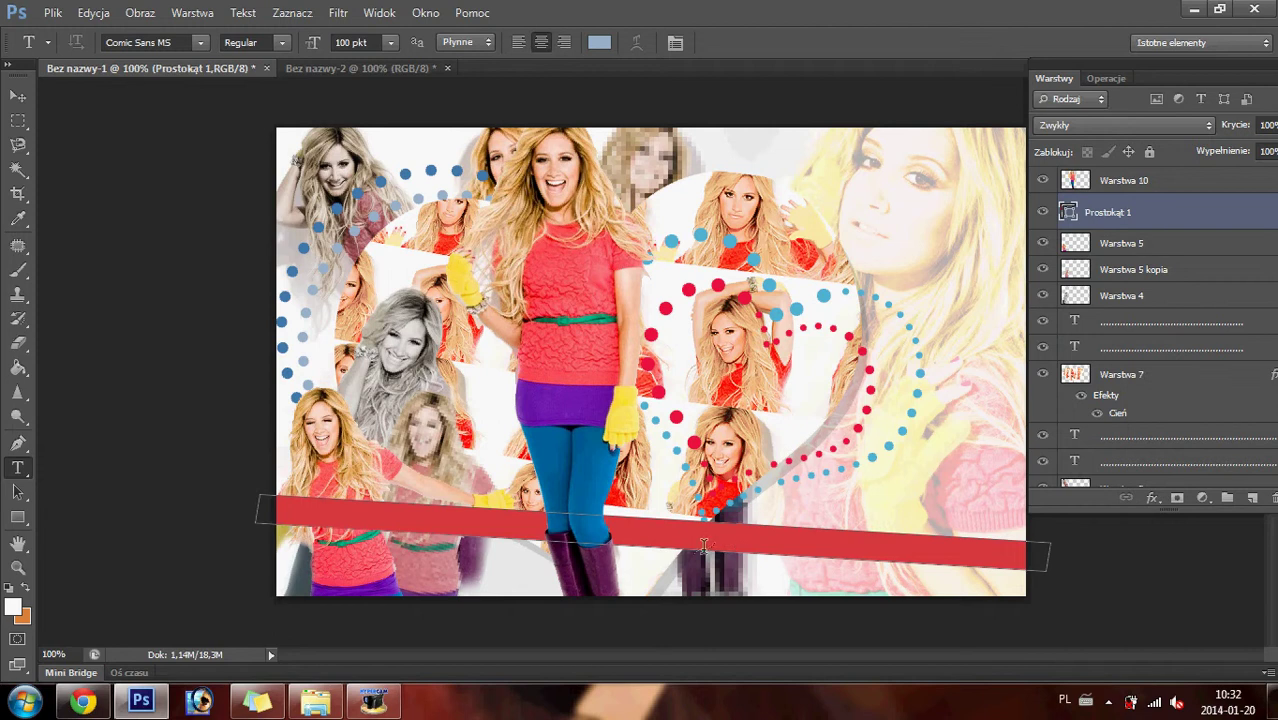
- Type a row of hyphens on the red band
left_click(668, 548)
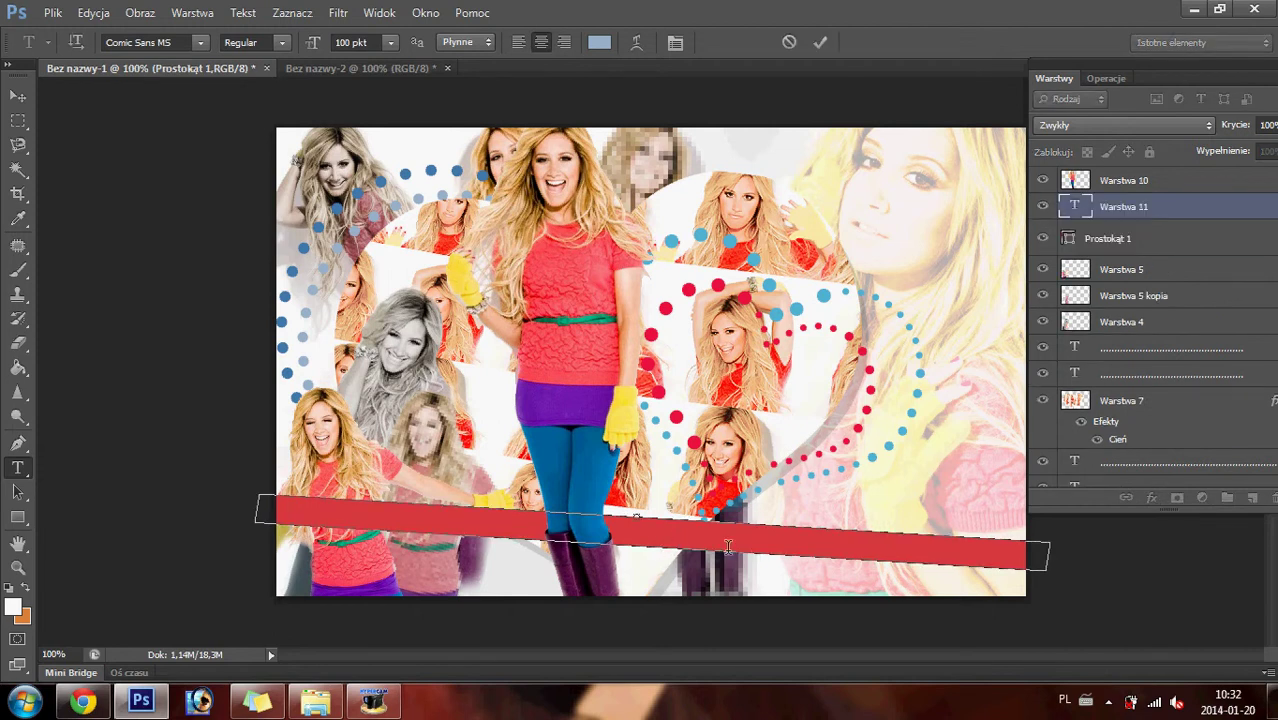
type("z")
key("BackSpace")
type("---------------")
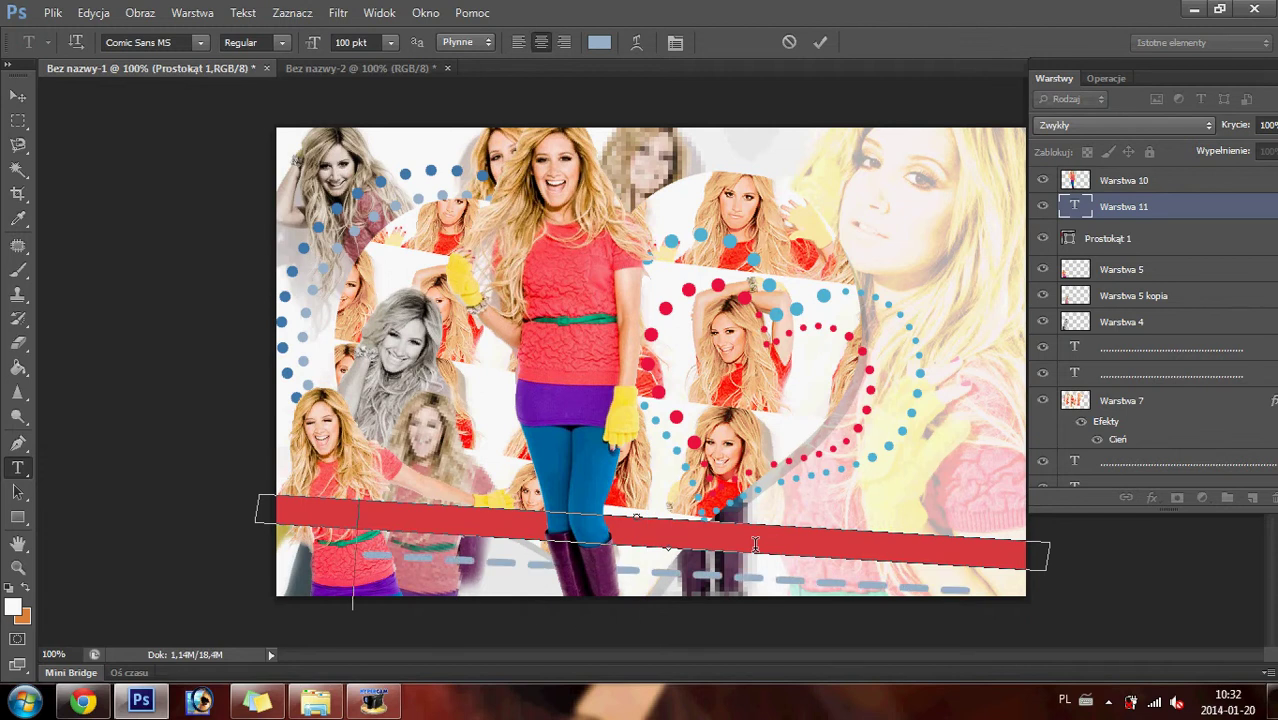
key("ctrl+a")
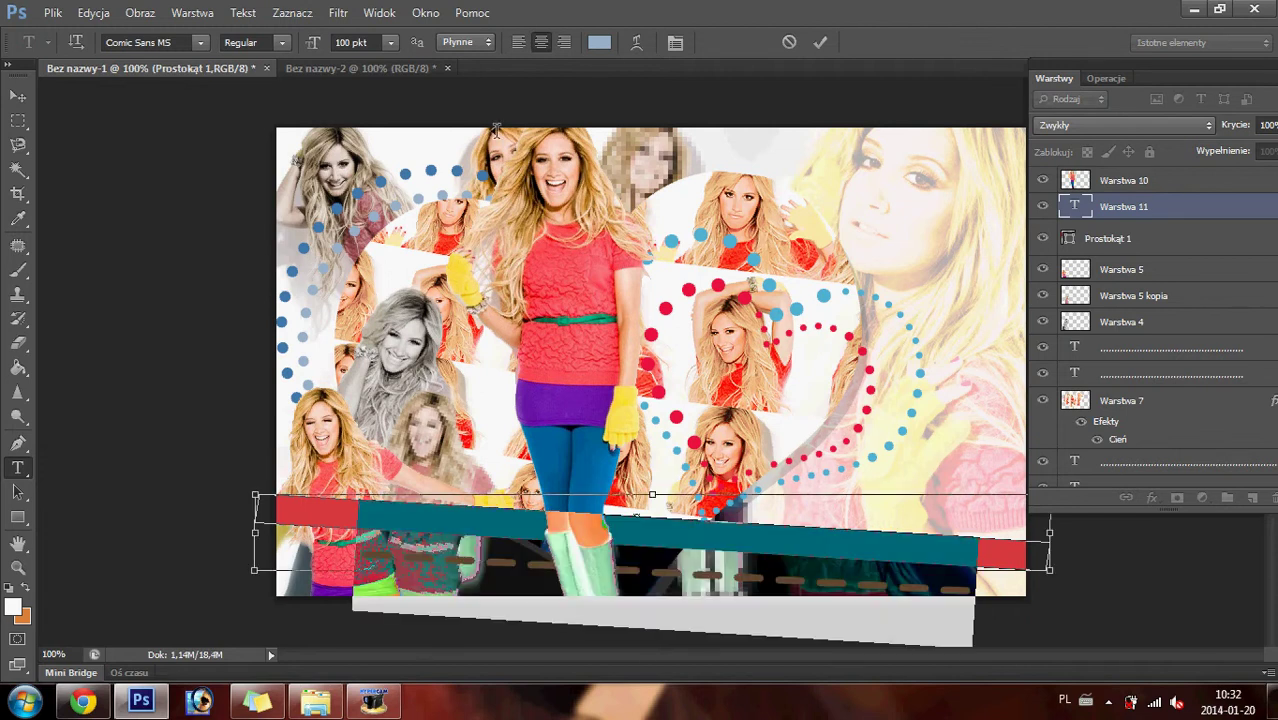
- Make the hyphens white at 48 pt
left_click(599, 42)
left_click_drag(745, 369, 688, 277)
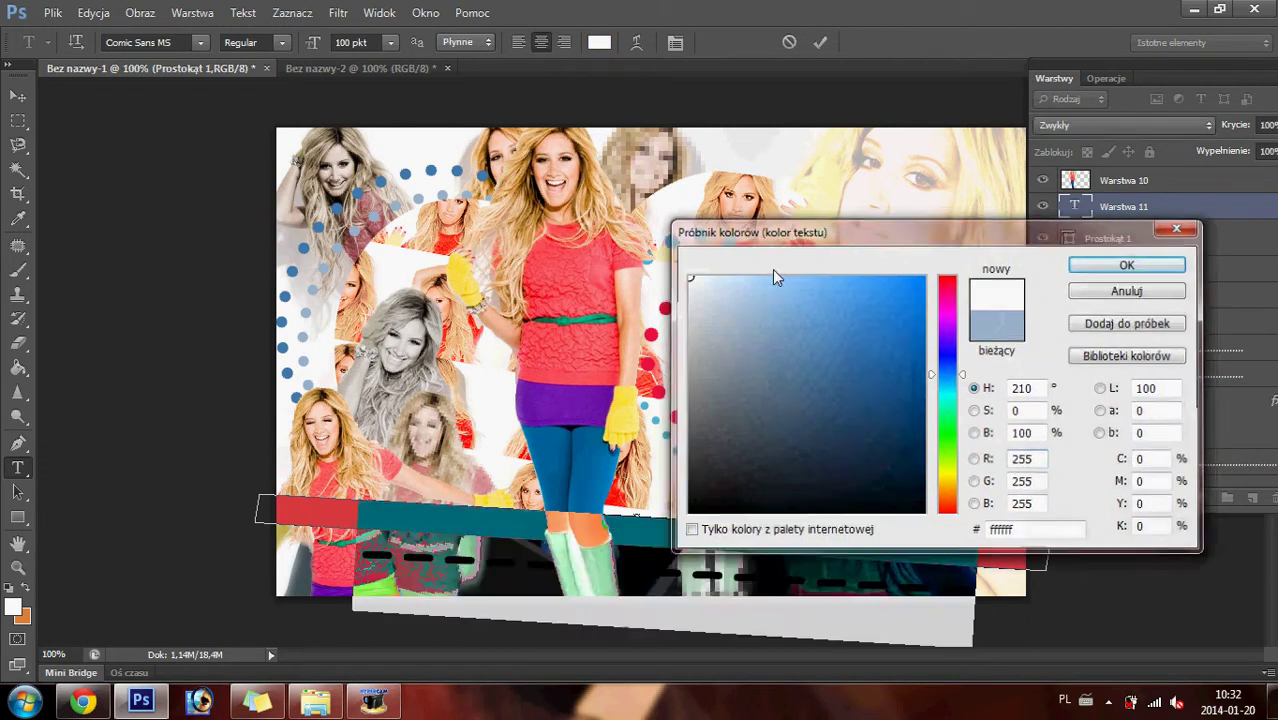
key("Return")
left_click(391, 43)
left_click(385, 330)
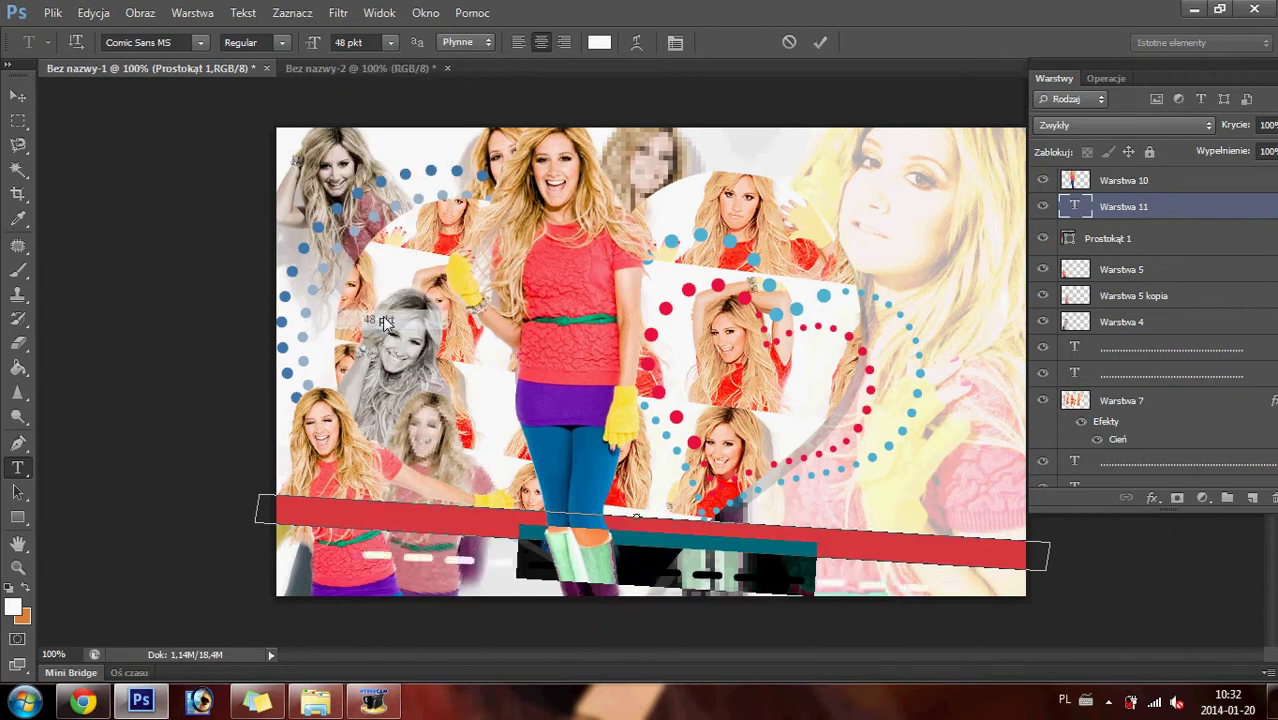
left_click(818, 578)
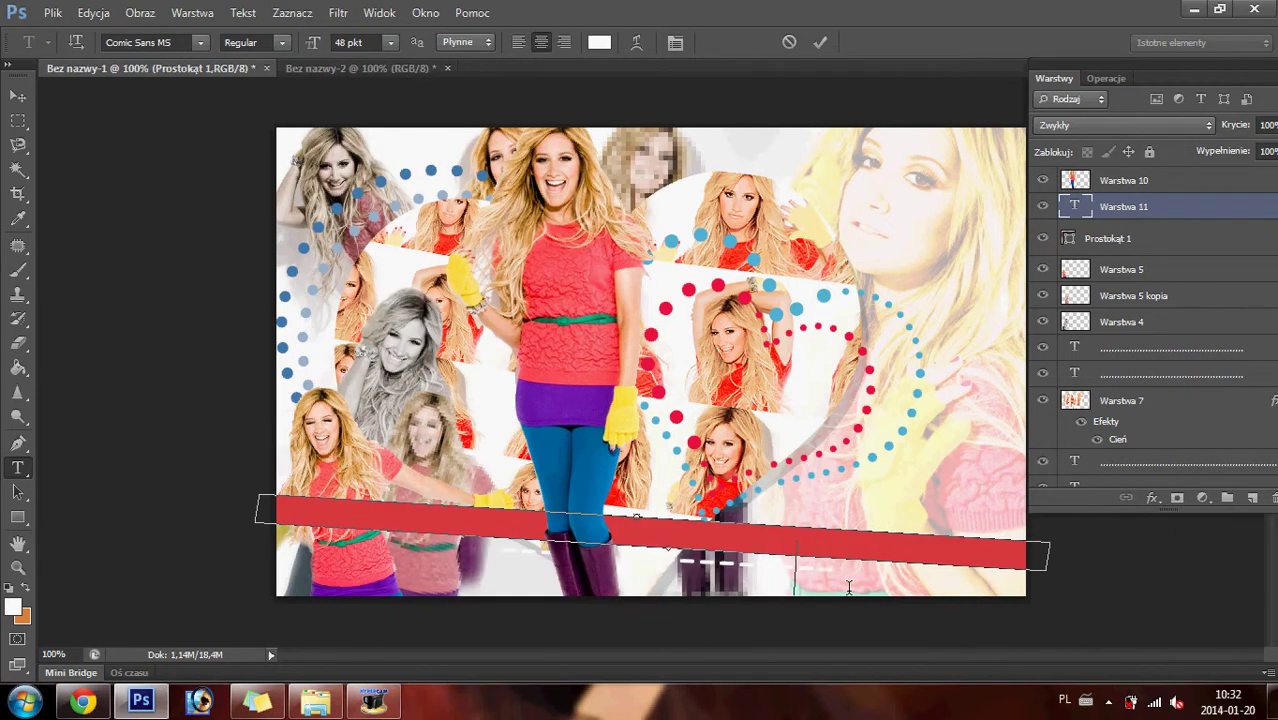
- Type a row of hyphens and try positioning it along the red band
type("---------------")
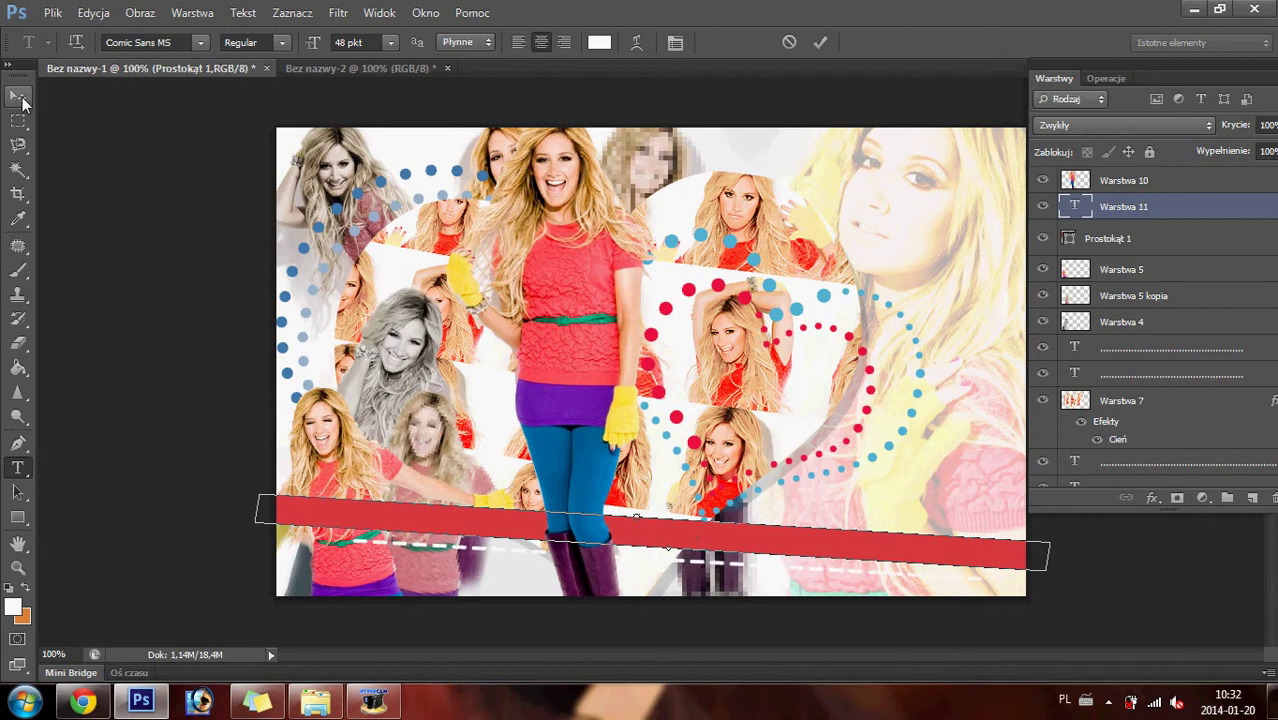
left_click(18, 96)
left_click_drag(296, 535, 284, 508)
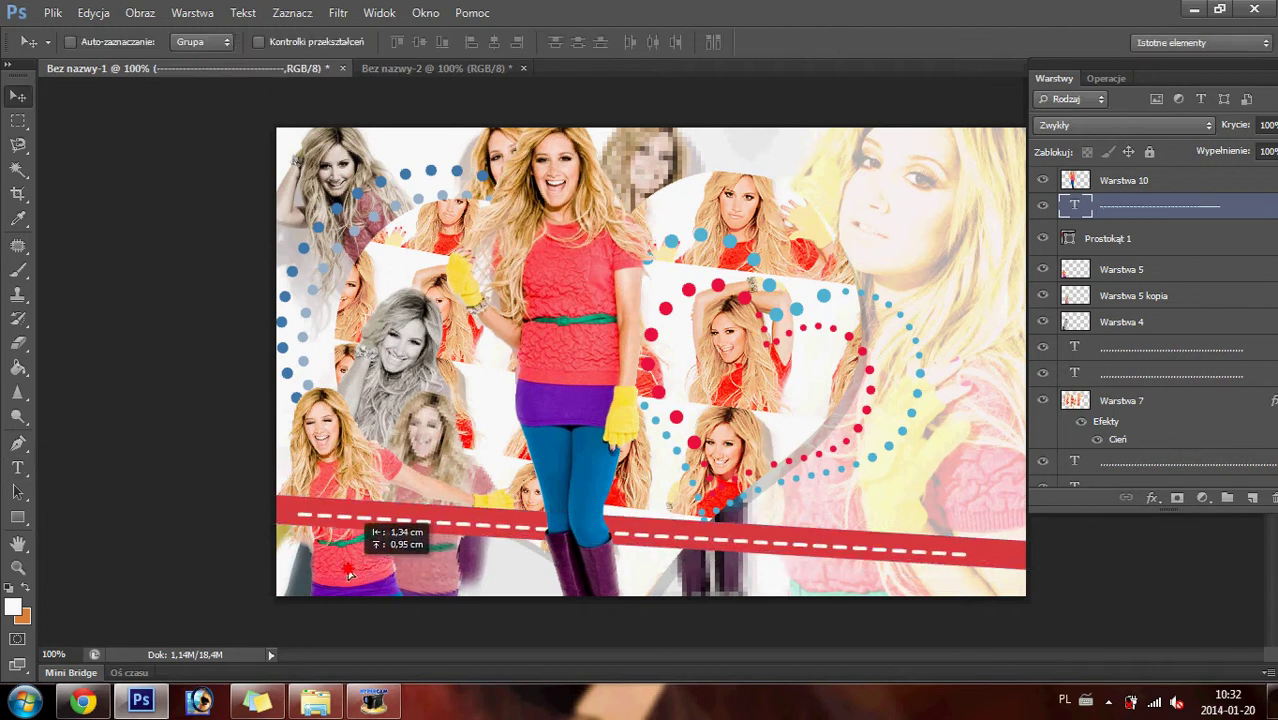
left_click(18, 467)
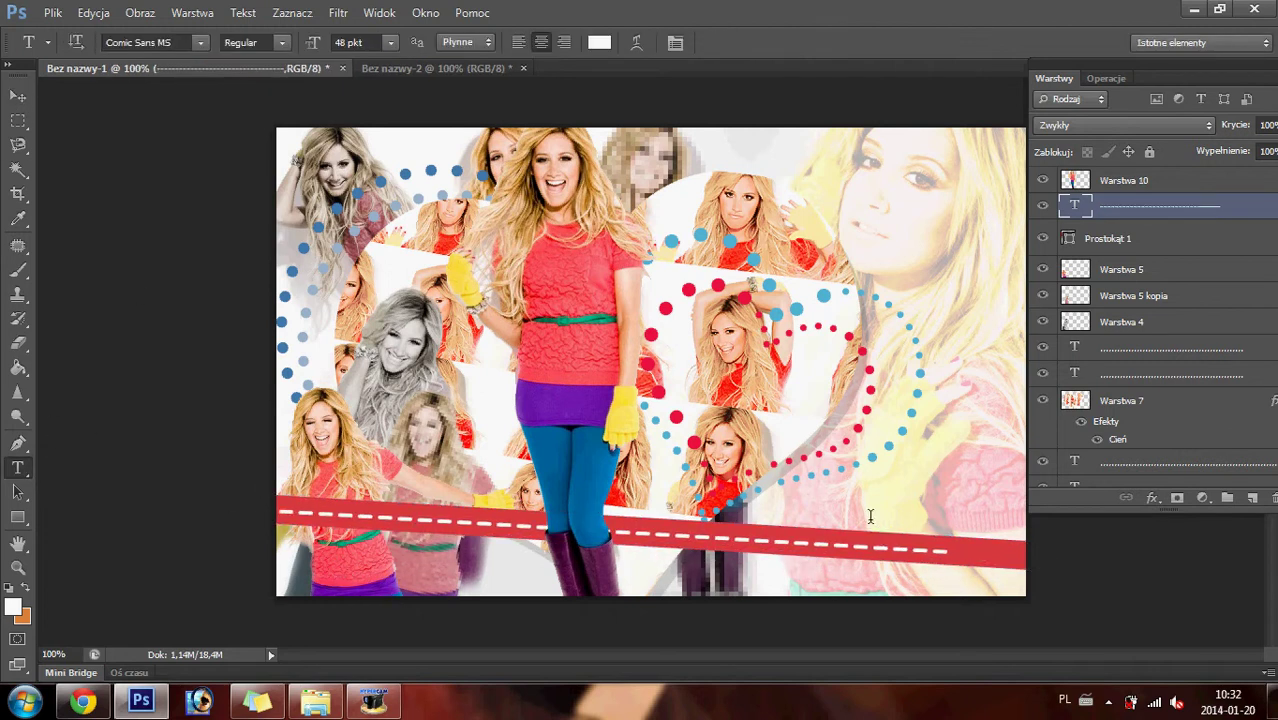
left_click(893, 552)
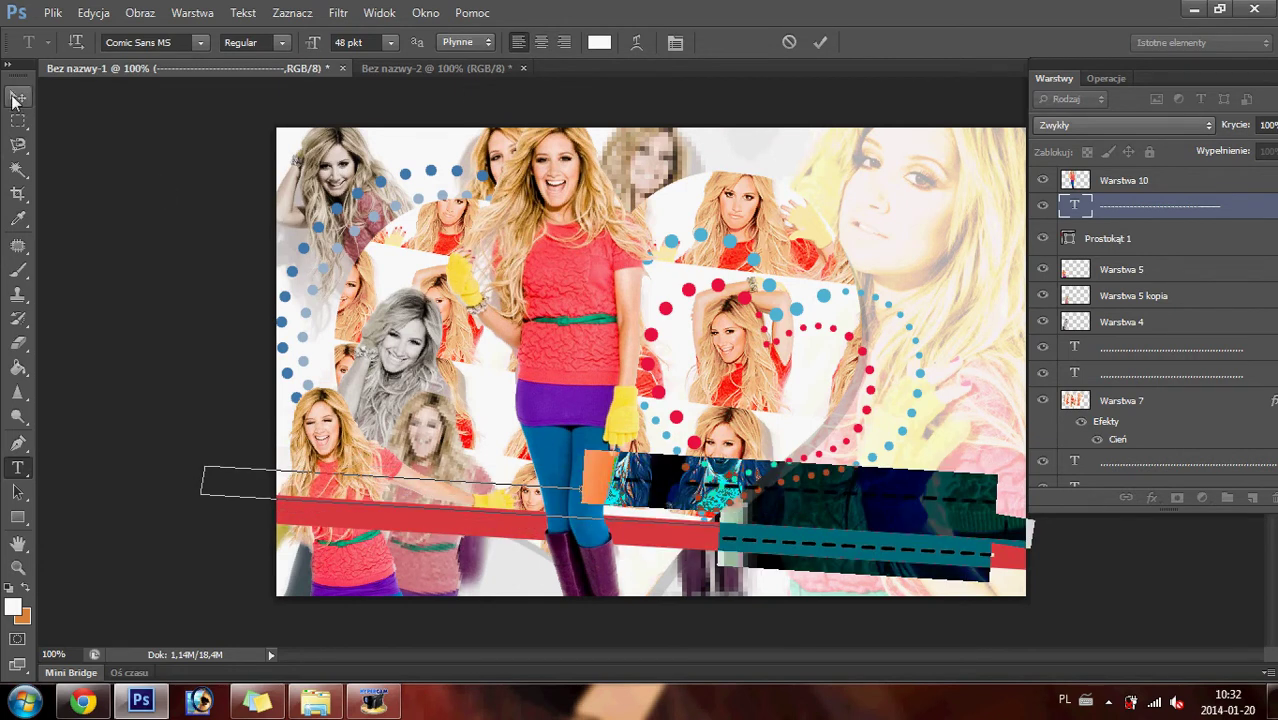
left_click(18, 96)
left_click_drag(676, 519, 620, 575)
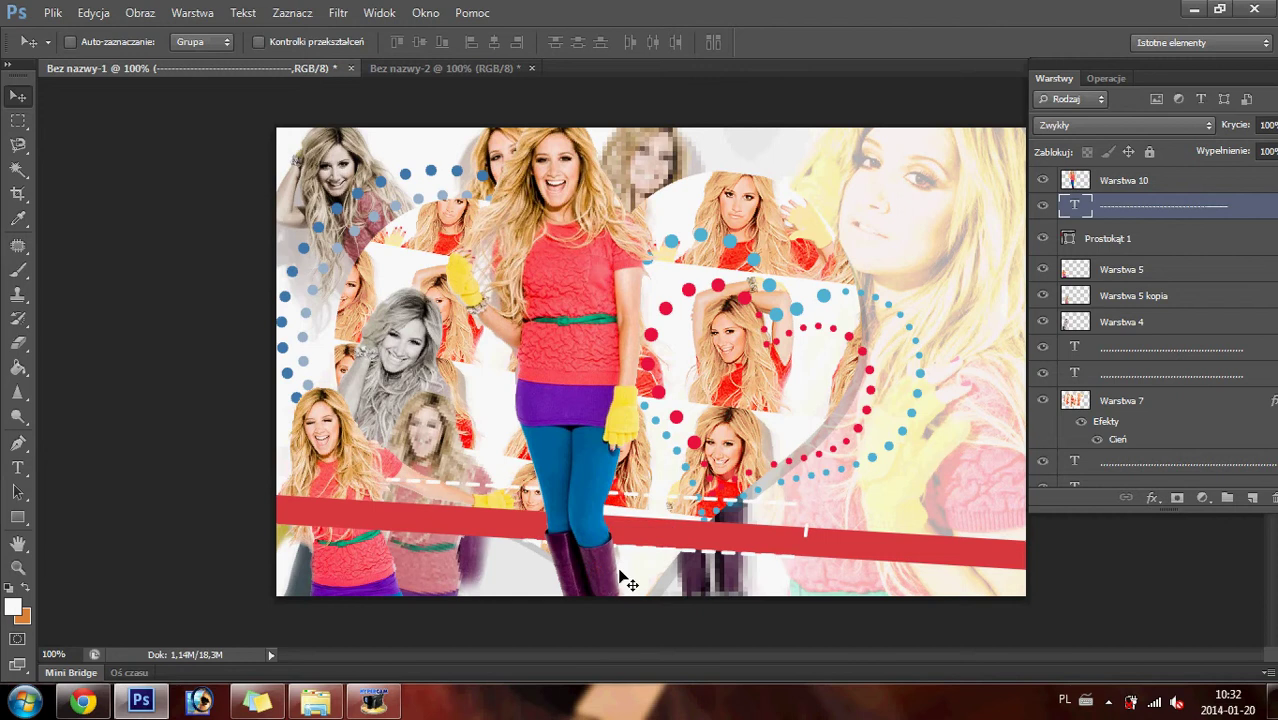
key("ctrl+z")
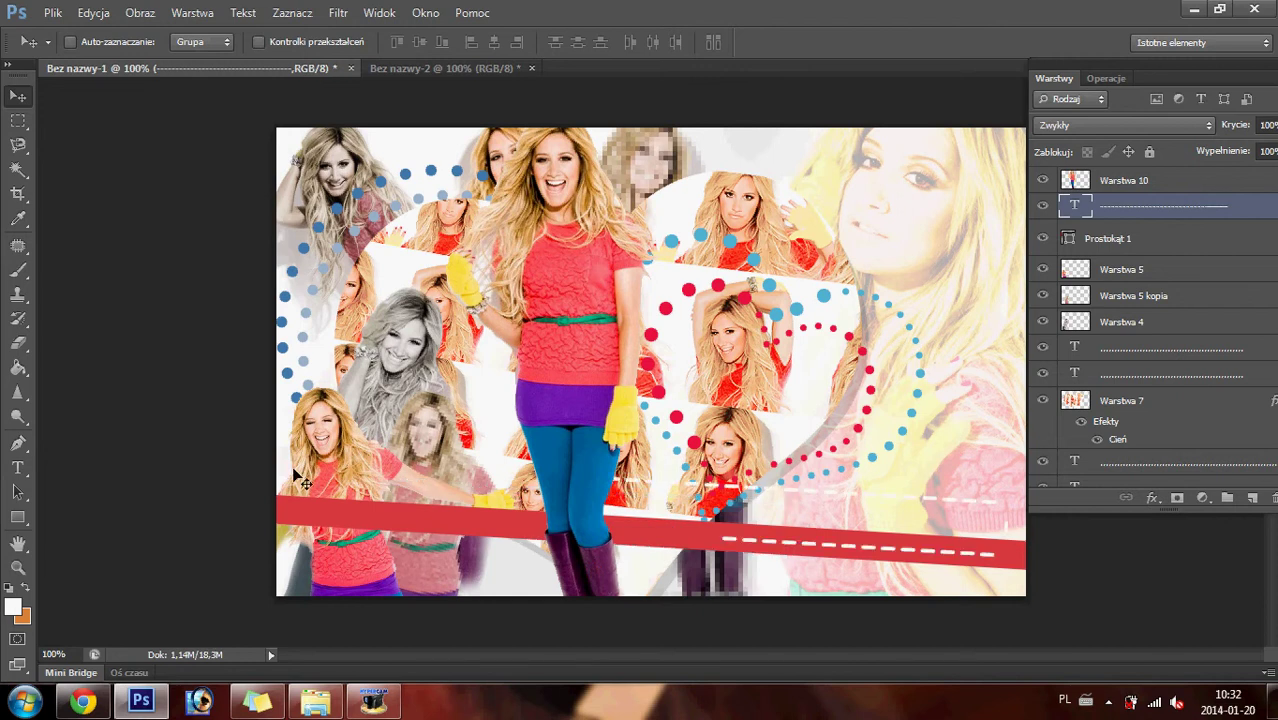
left_click_drag(713, 530, 440, 518)
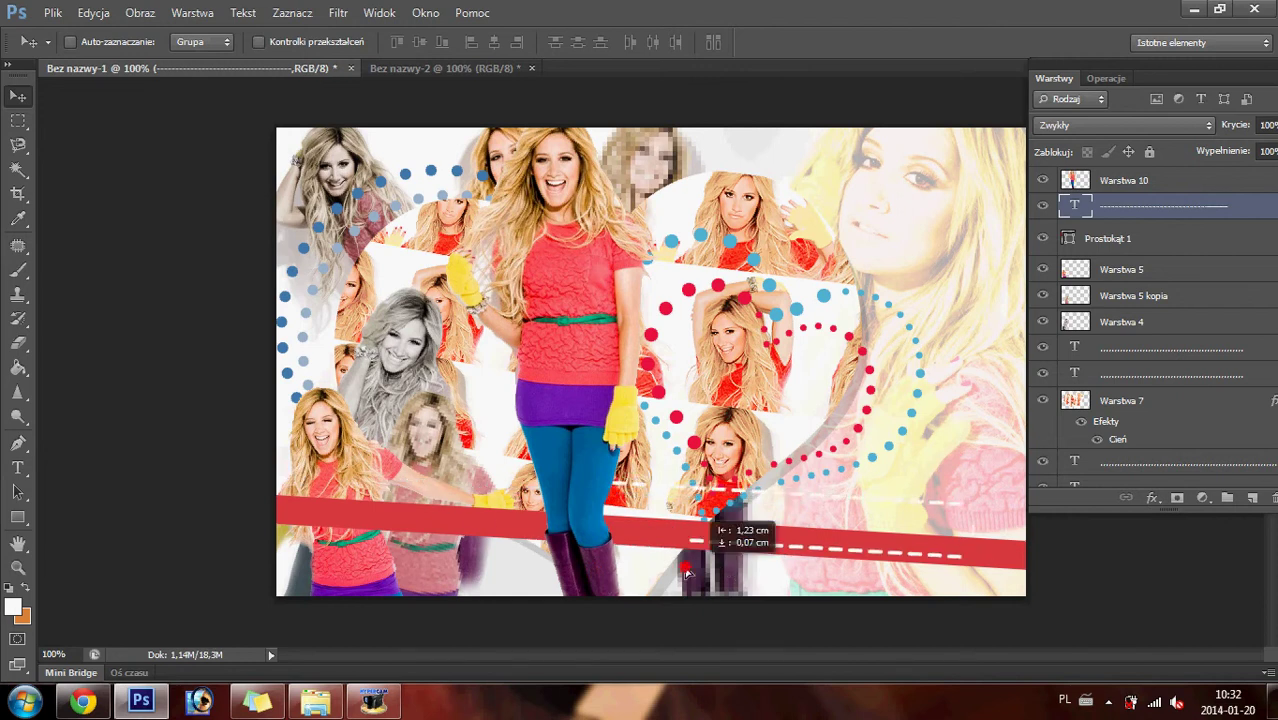
- Trim some hyphens and delete the leftover empty text layer
left_click(18, 468)
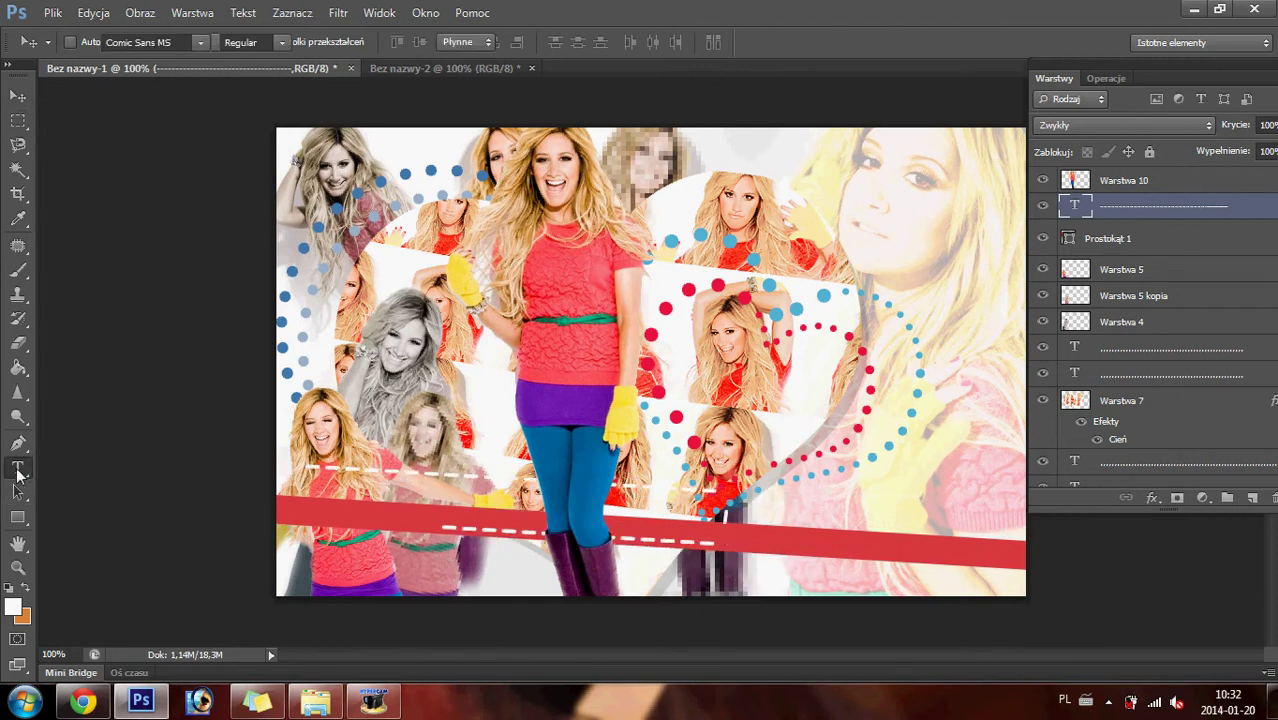
left_click(684, 538)
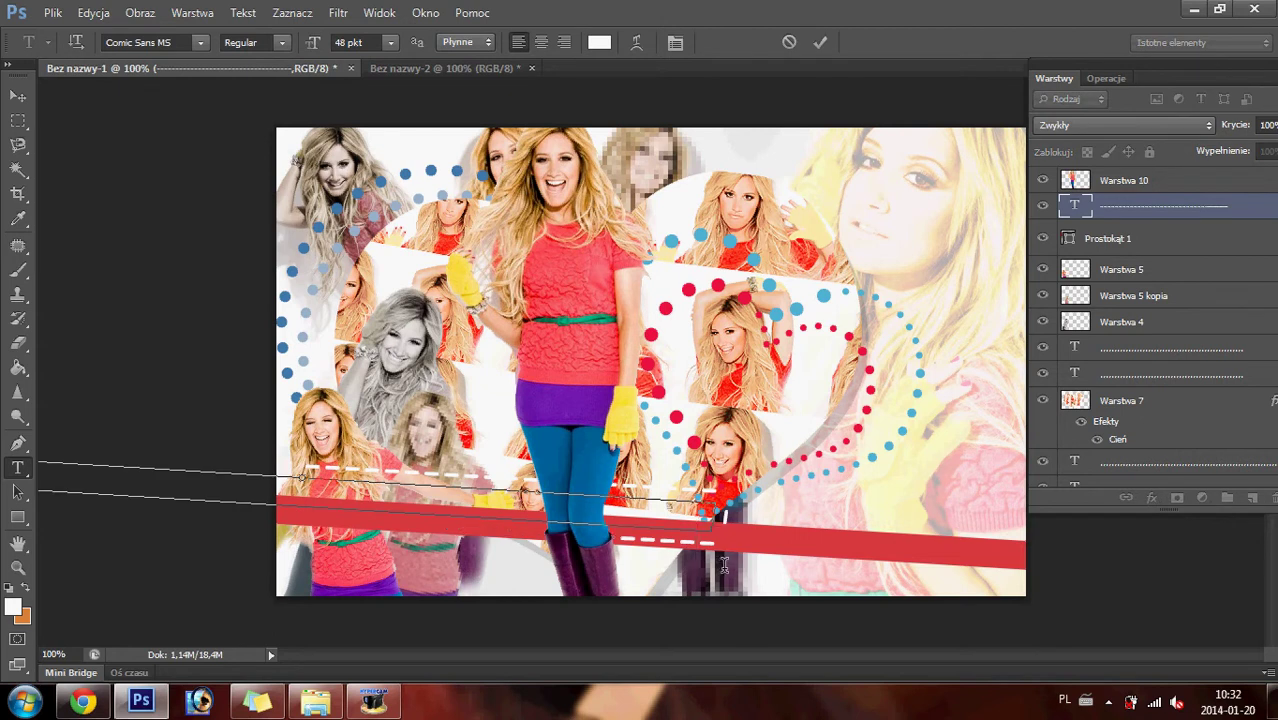
key("BackSpace")
key("BackSpace")
key("BackSpace")
key("BackSpace")
key("BackSpace")
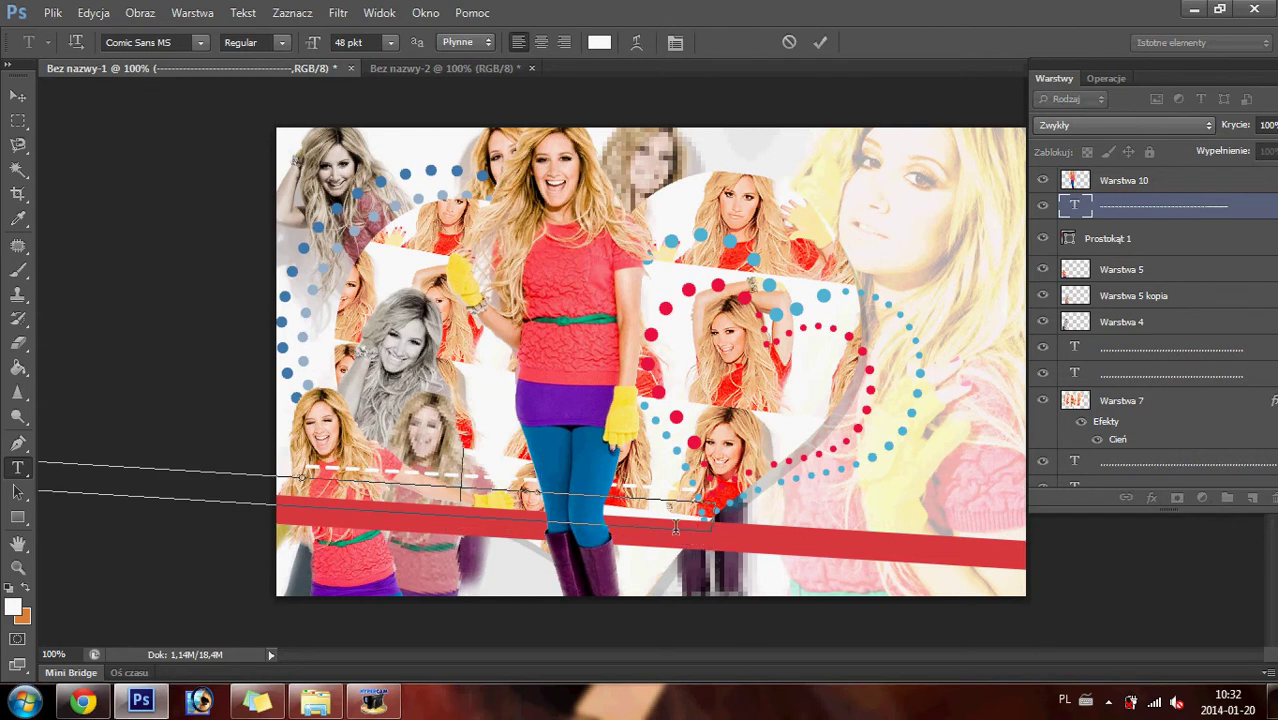
mouse_move(690, 572)
left_mouse_down()
mouse_move(703, 610)
mouse_move(687, 613)
mouse_move(820, 615)
left_mouse_up()
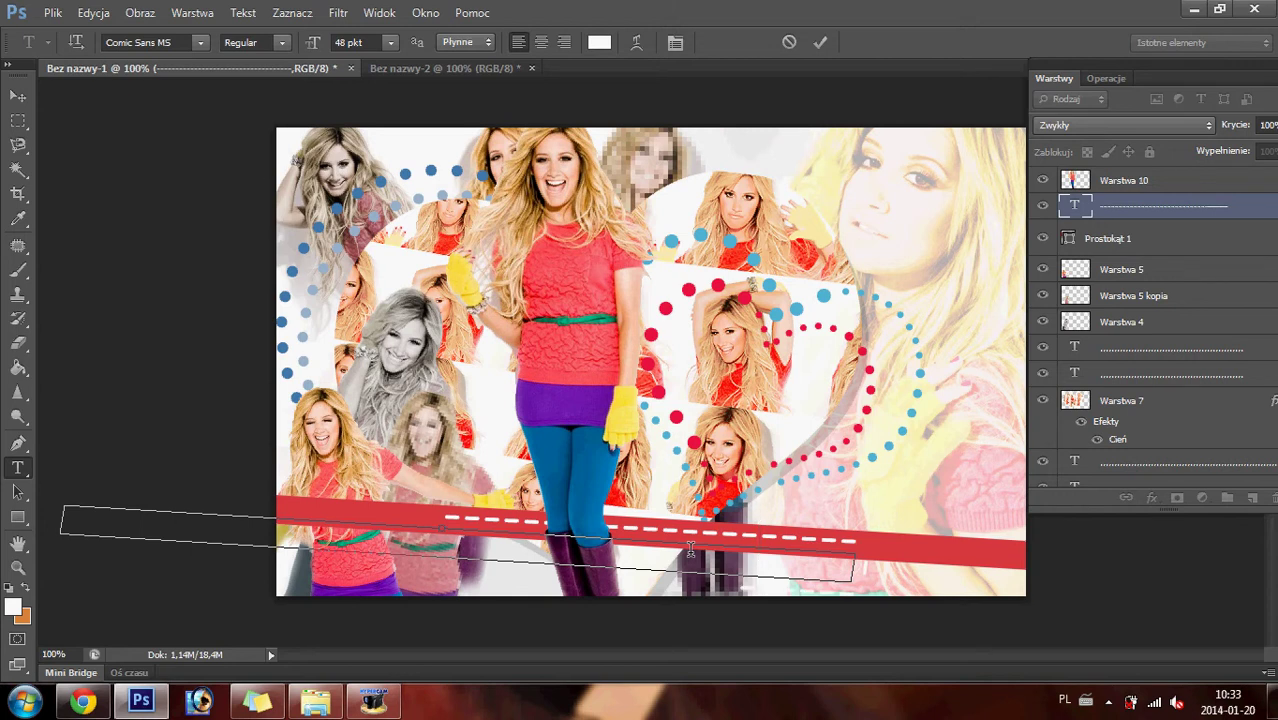
right_click(1112, 205)
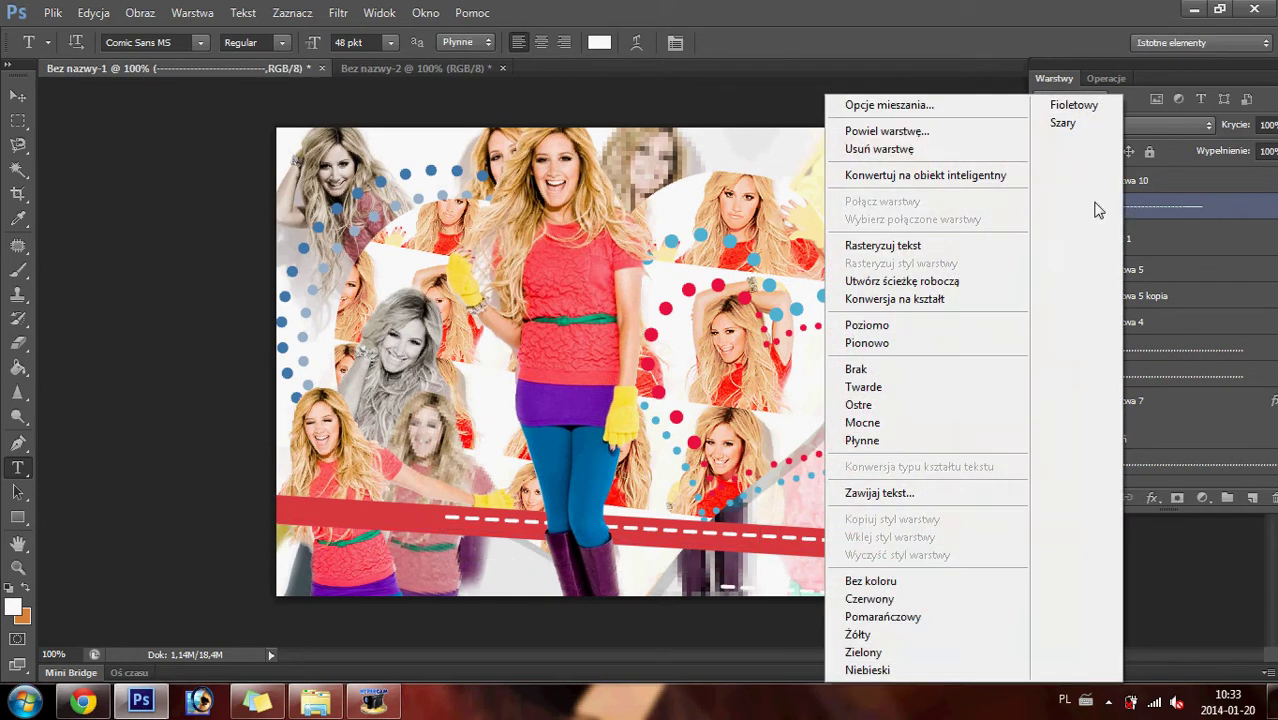
left_click(880, 151)
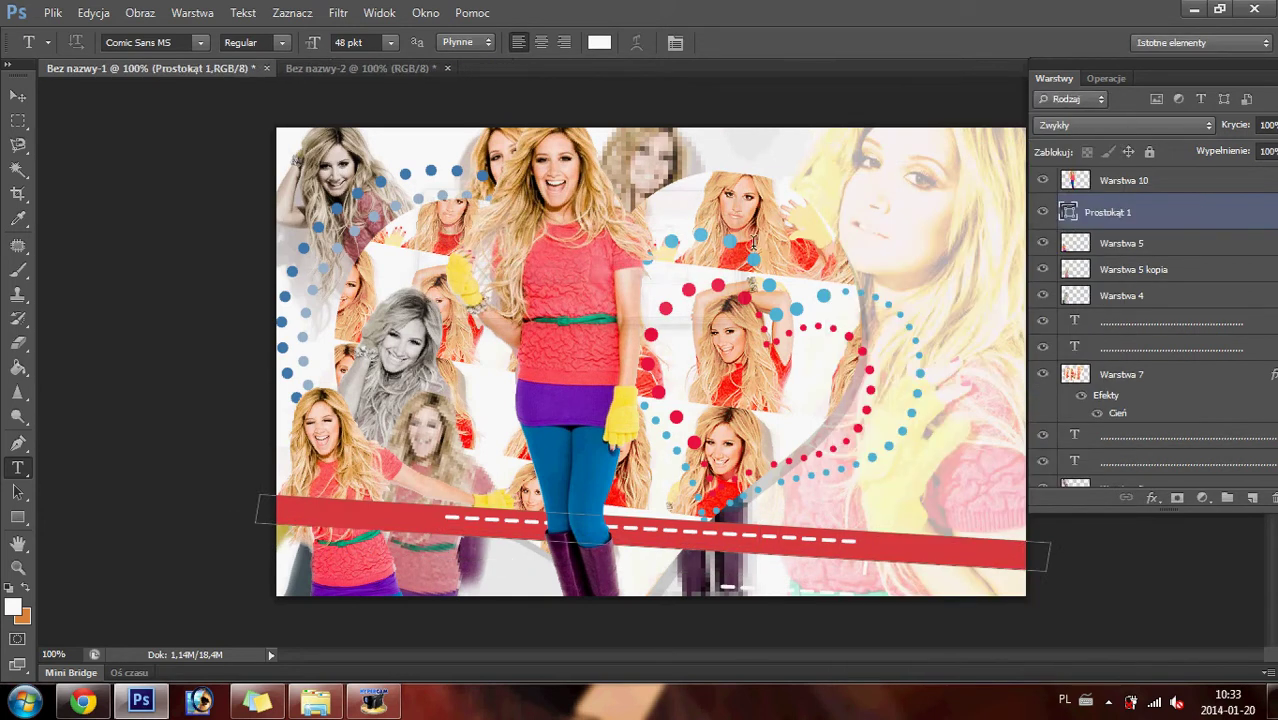
- Delete the old dashed text layer from the red band
left_click(320, 512)
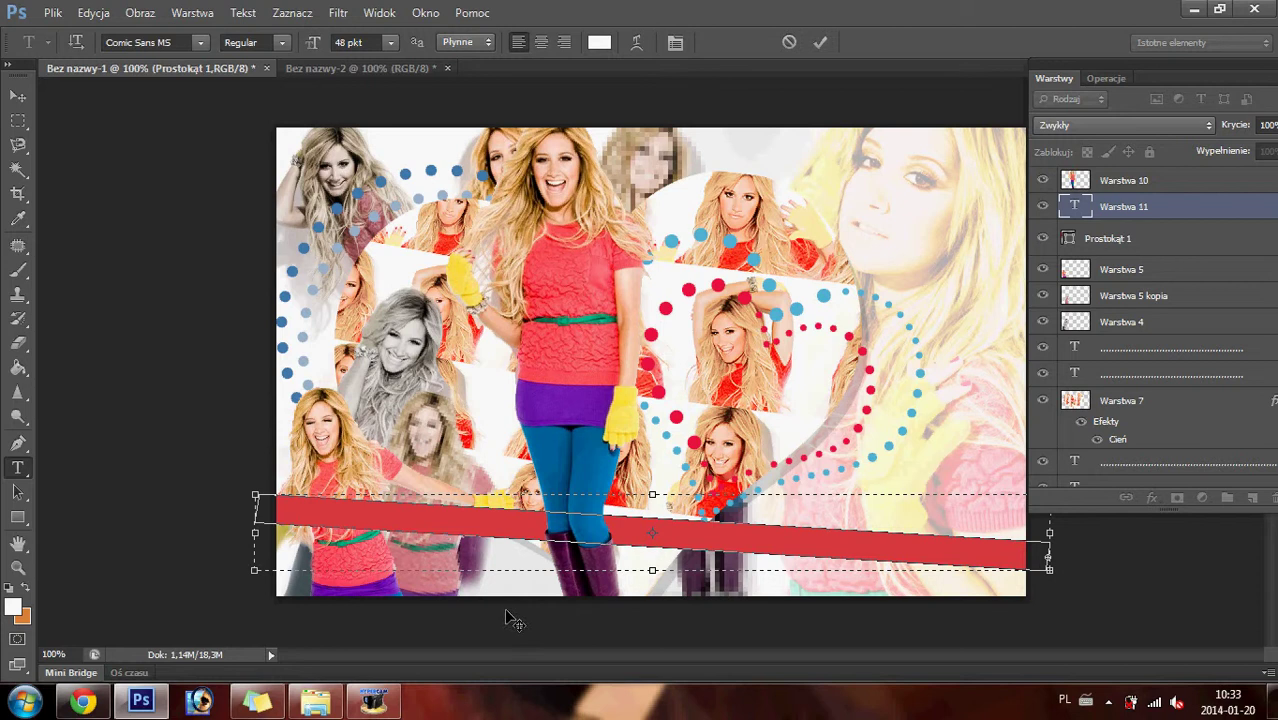
left_click_drag(504, 608, 525, 595)
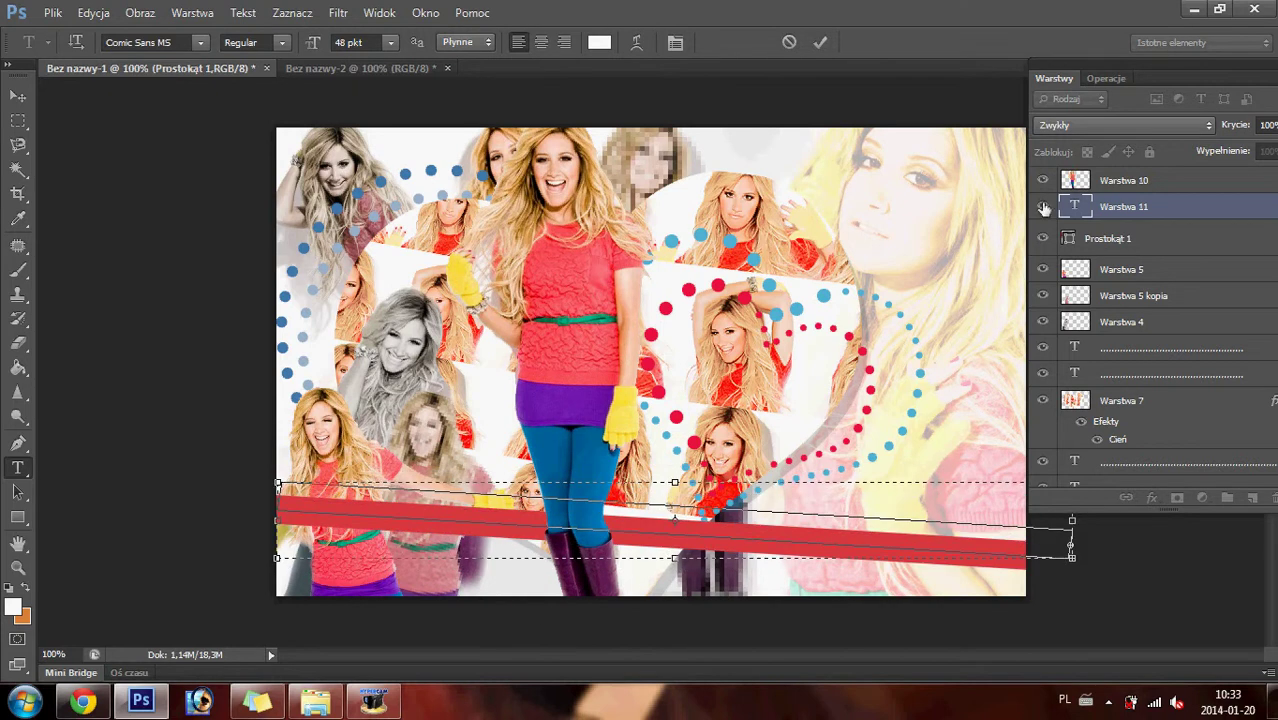
left_click(1127, 207)
right_click(1148, 208)
left_click(890, 152)
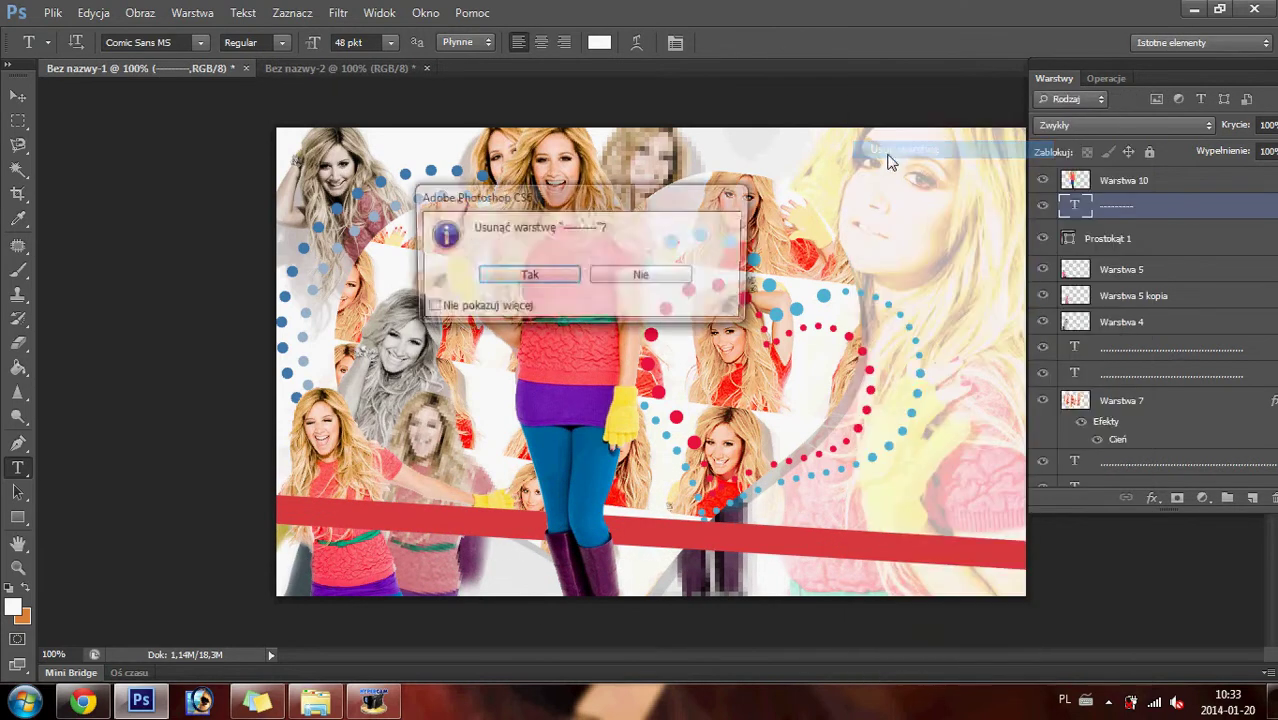
left_click(529, 274)
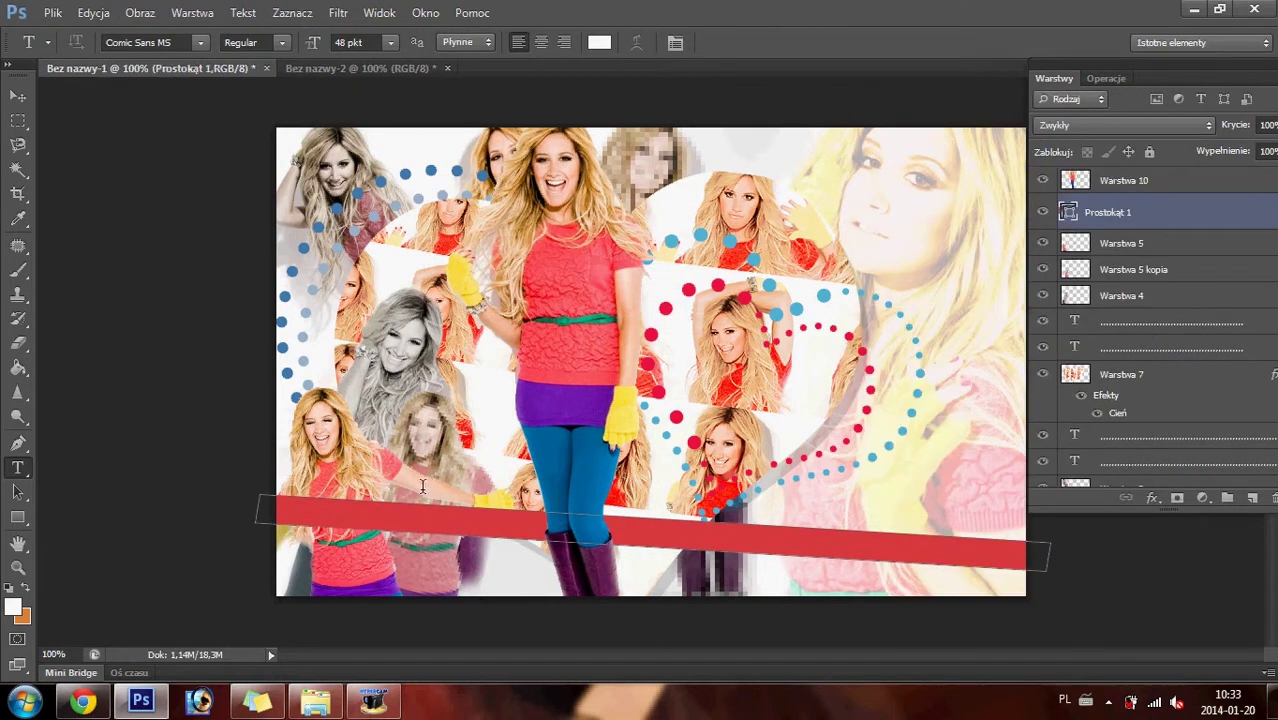
- Type a longer 27-hyphen white line and rotate it to match the band's tilt
left_click(379, 542)
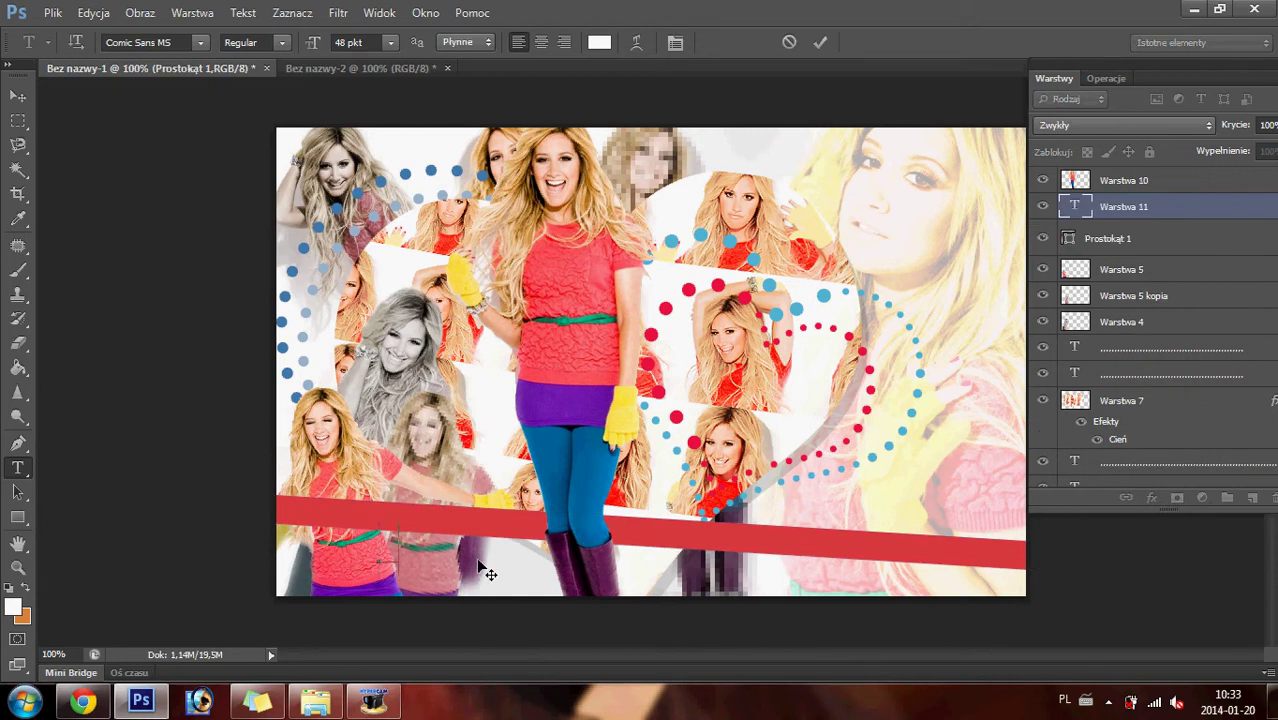
type("--------------------")
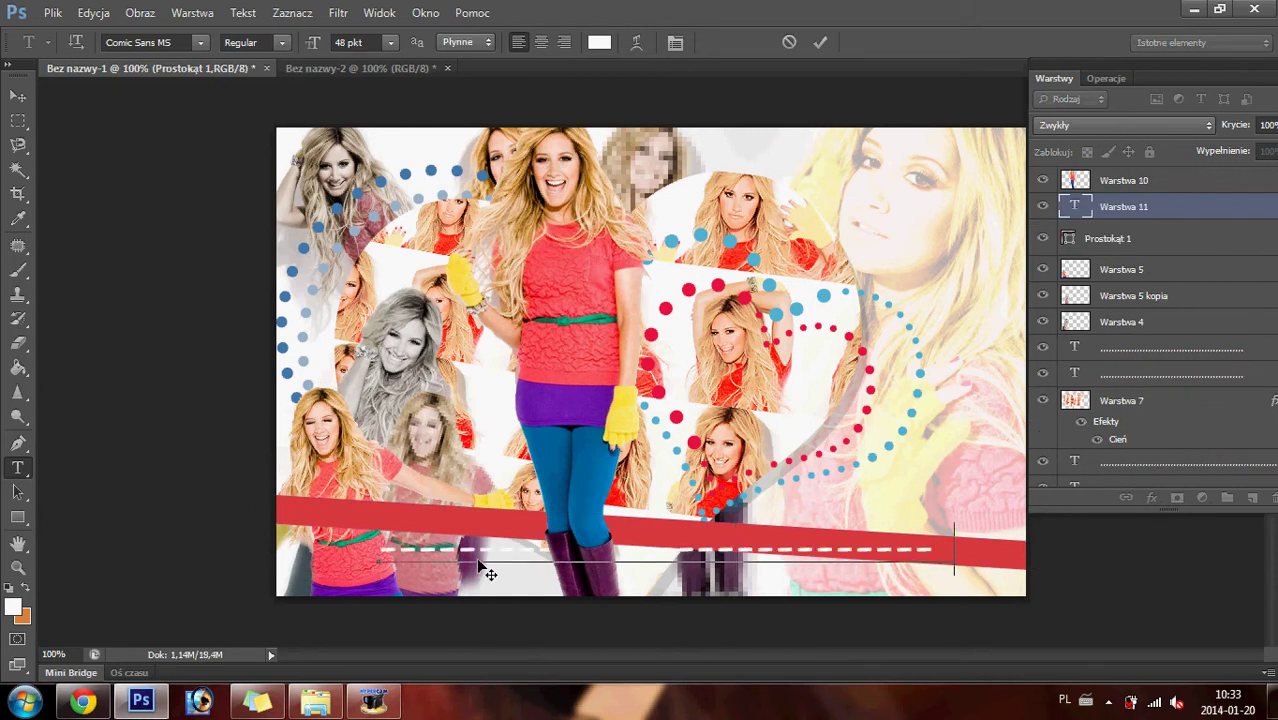
type("-------")
left_click(18, 95)
left_click_drag(468, 600, 357, 558)
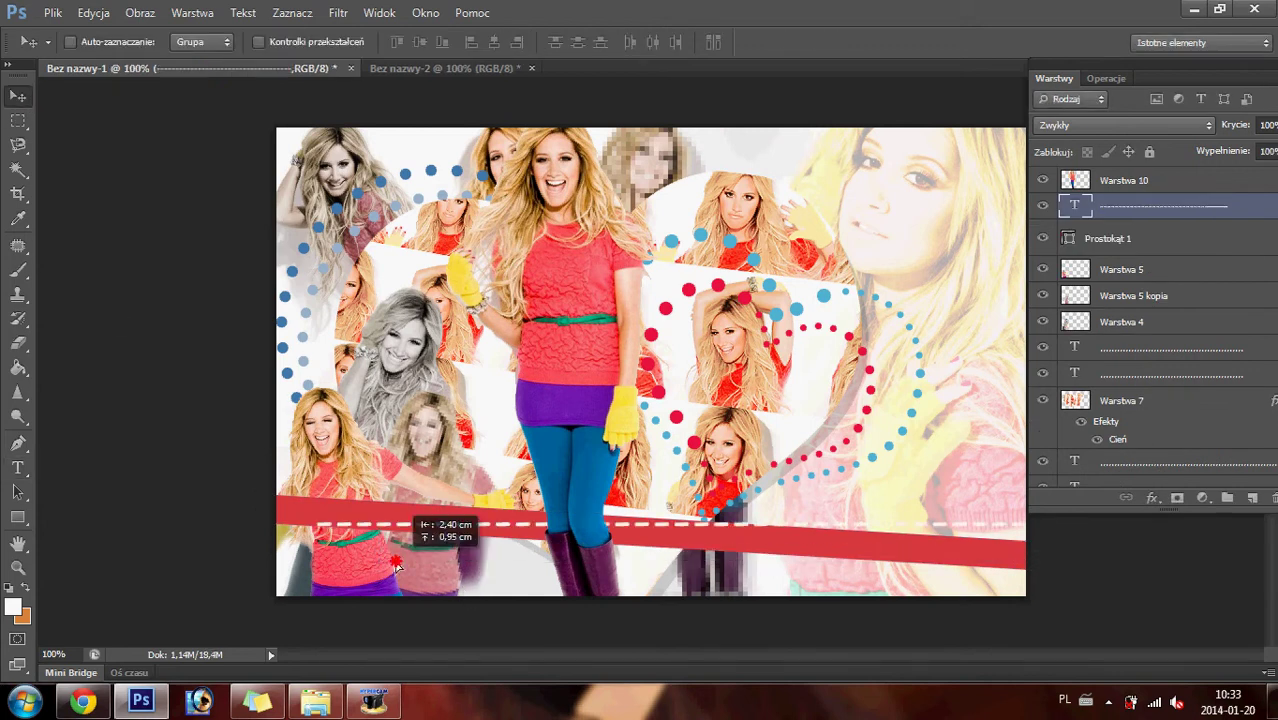
key("ctrl+t")
mouse_move(800, 605)
left_mouse_down()
mouse_move(804, 623)
mouse_move(807, 606)
left_mouse_up()
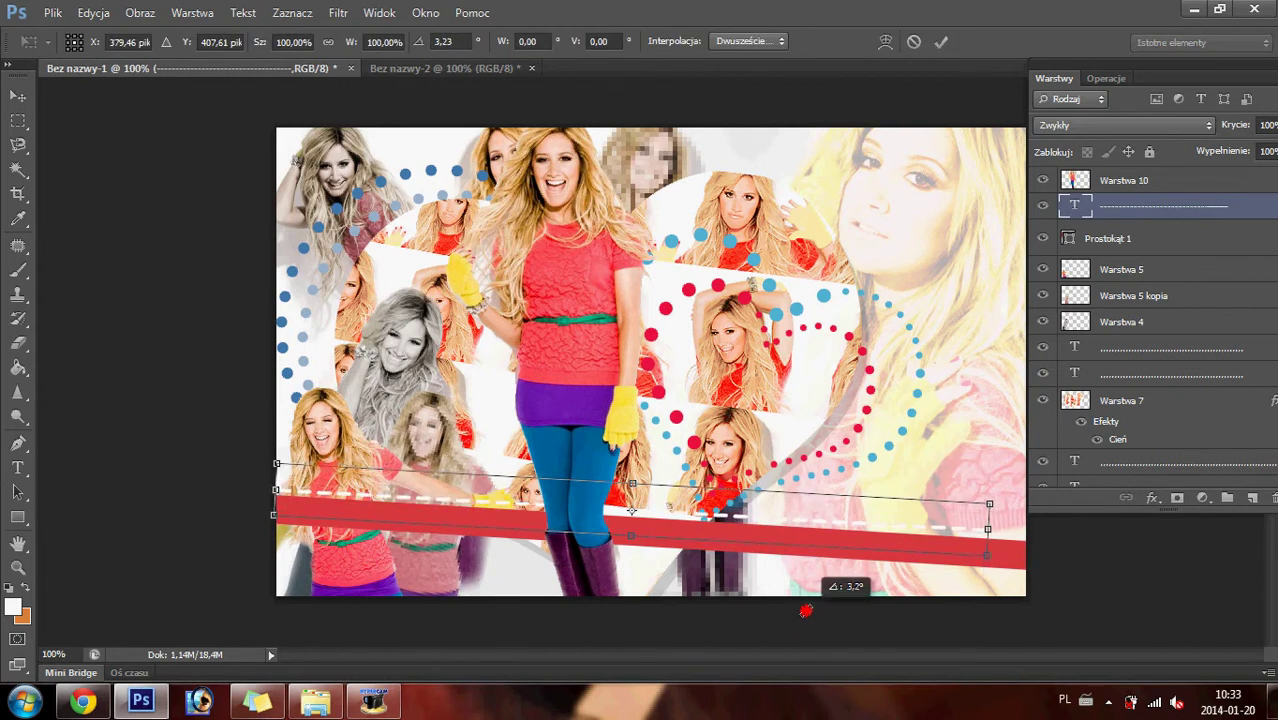
key("Return")
- Nudge the dashed line down into the middle of the red band
left_click_drag(683, 538, 688, 553)
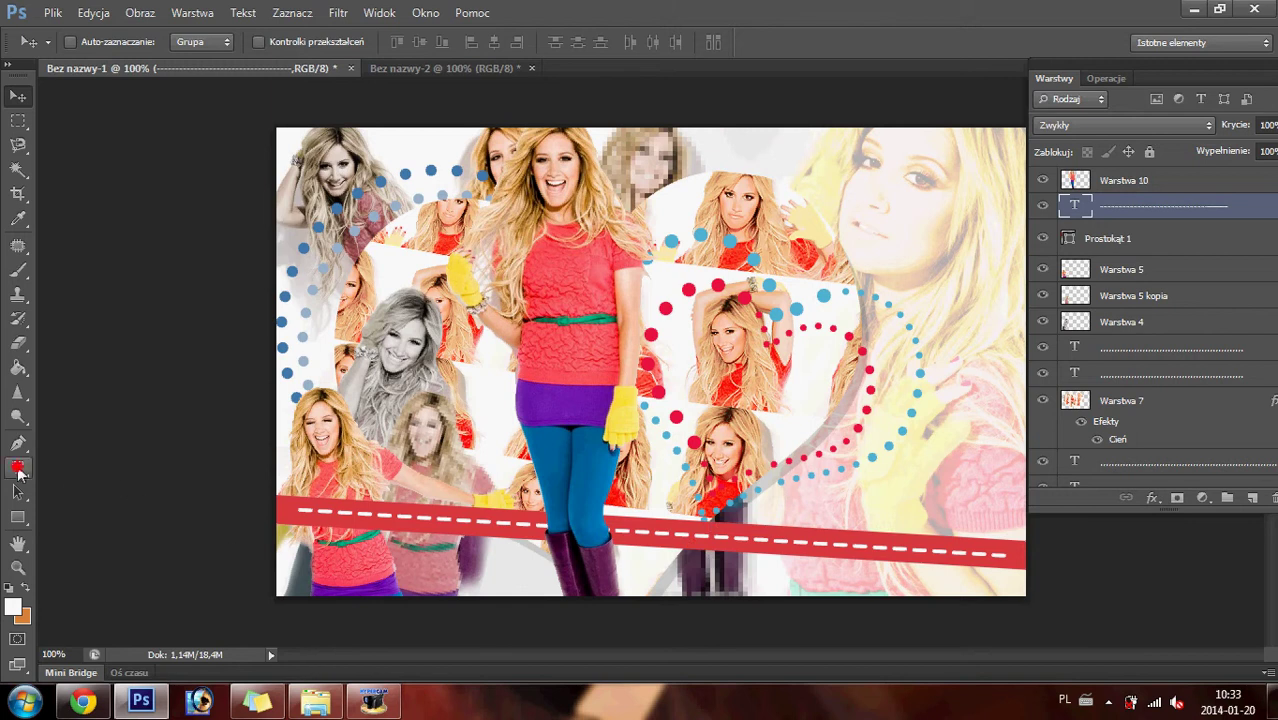
left_click(17, 468)
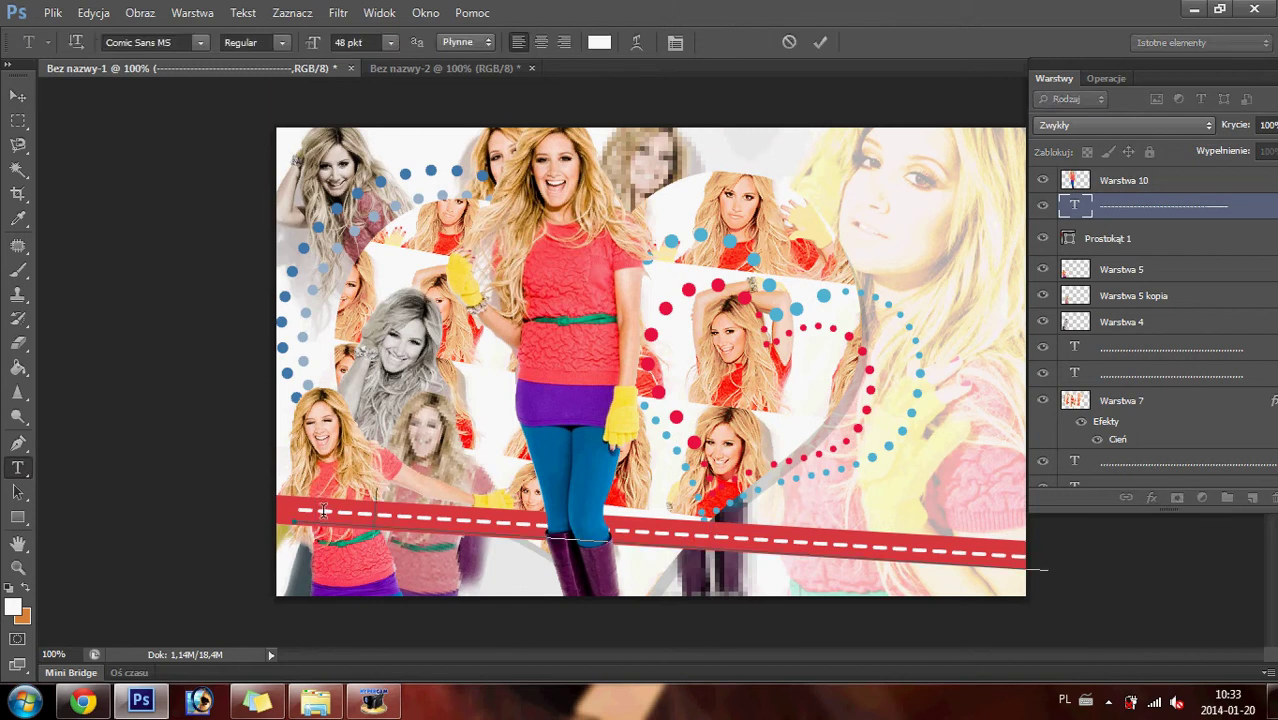
left_click(17, 96)
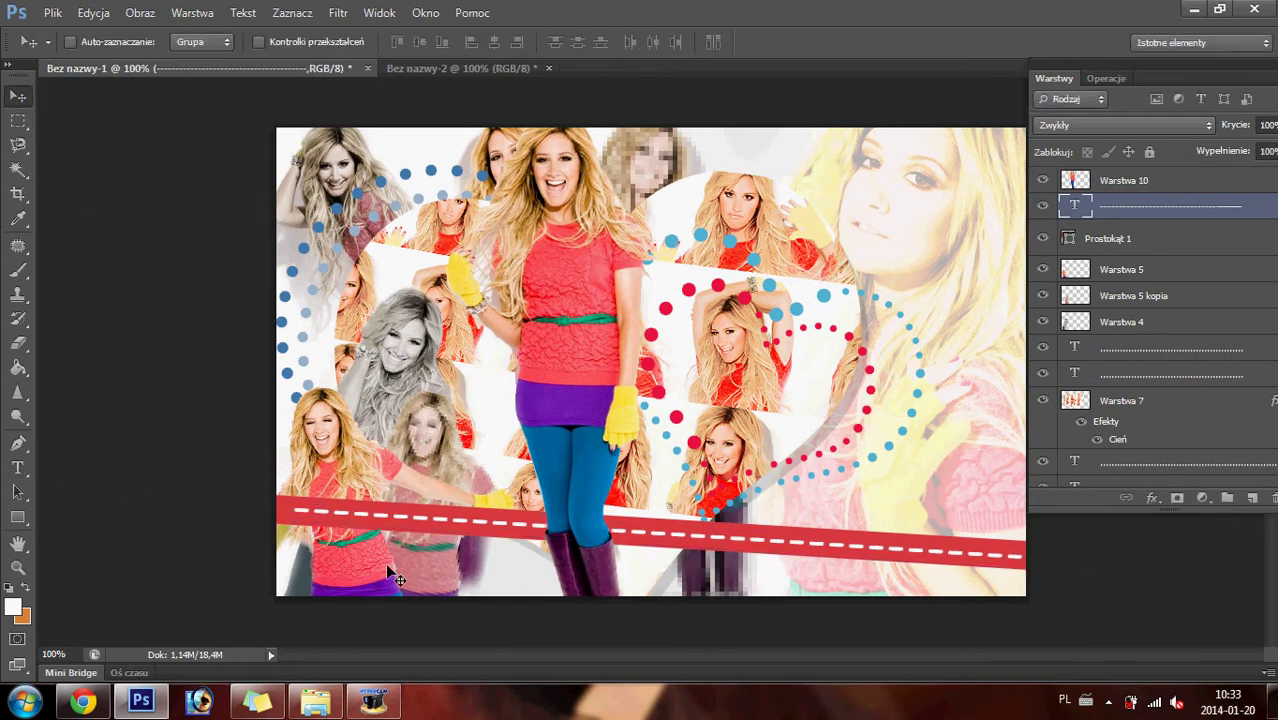
key("Down")
key("Down")
key("Down")
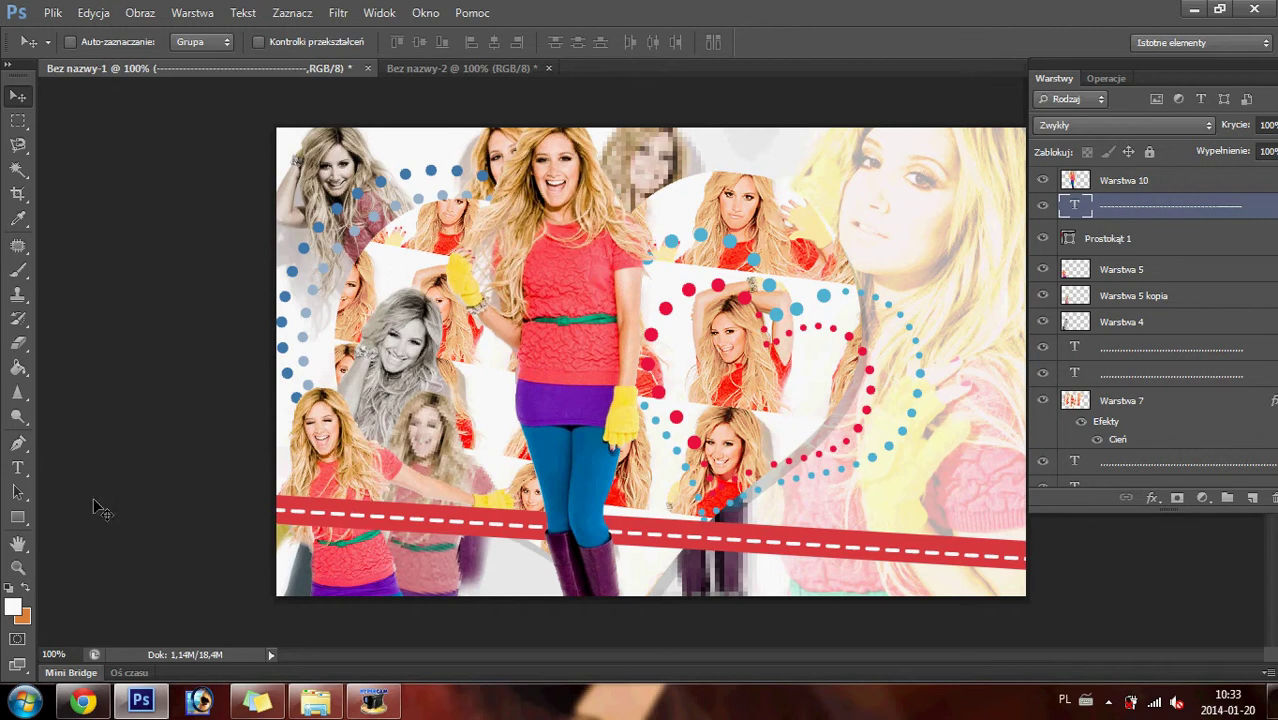
left_click(17, 468)
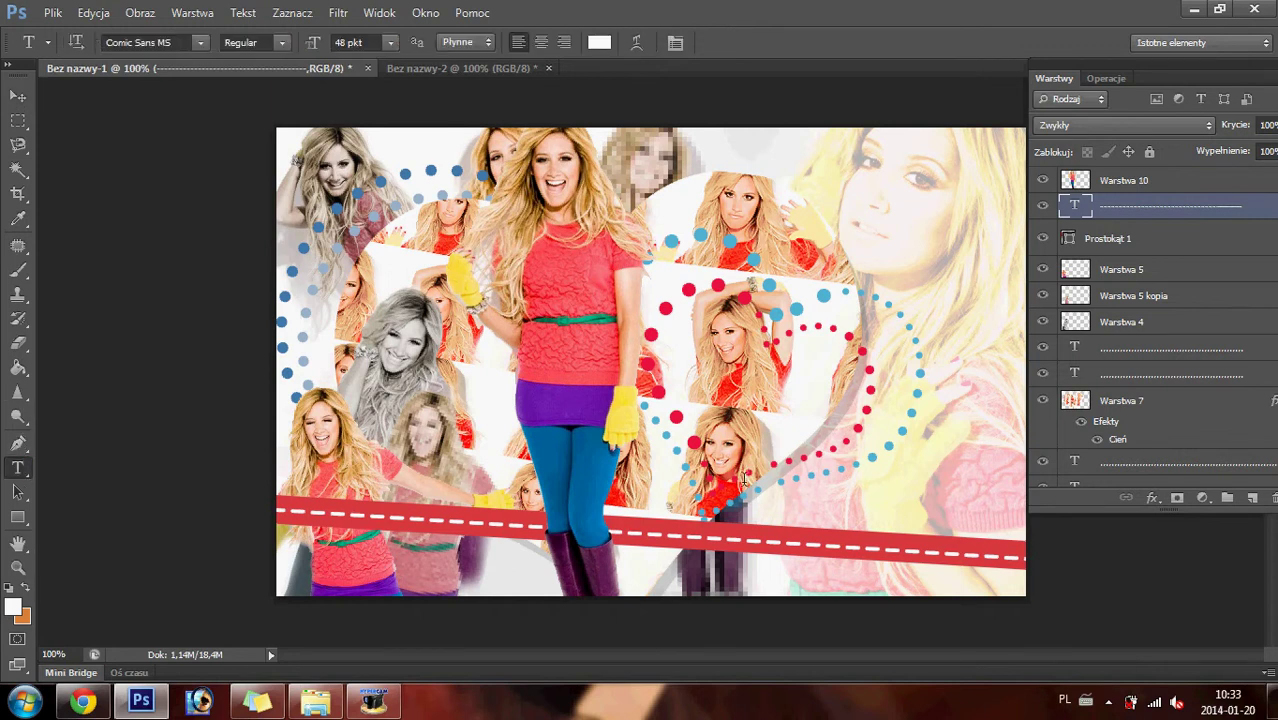
- Retype the band text as 33 hyphens rendering as dots, rotated about -1.6° along the band
left_click(773, 543)
key("ctrl+a")
key("BackSpace")
type("-----")
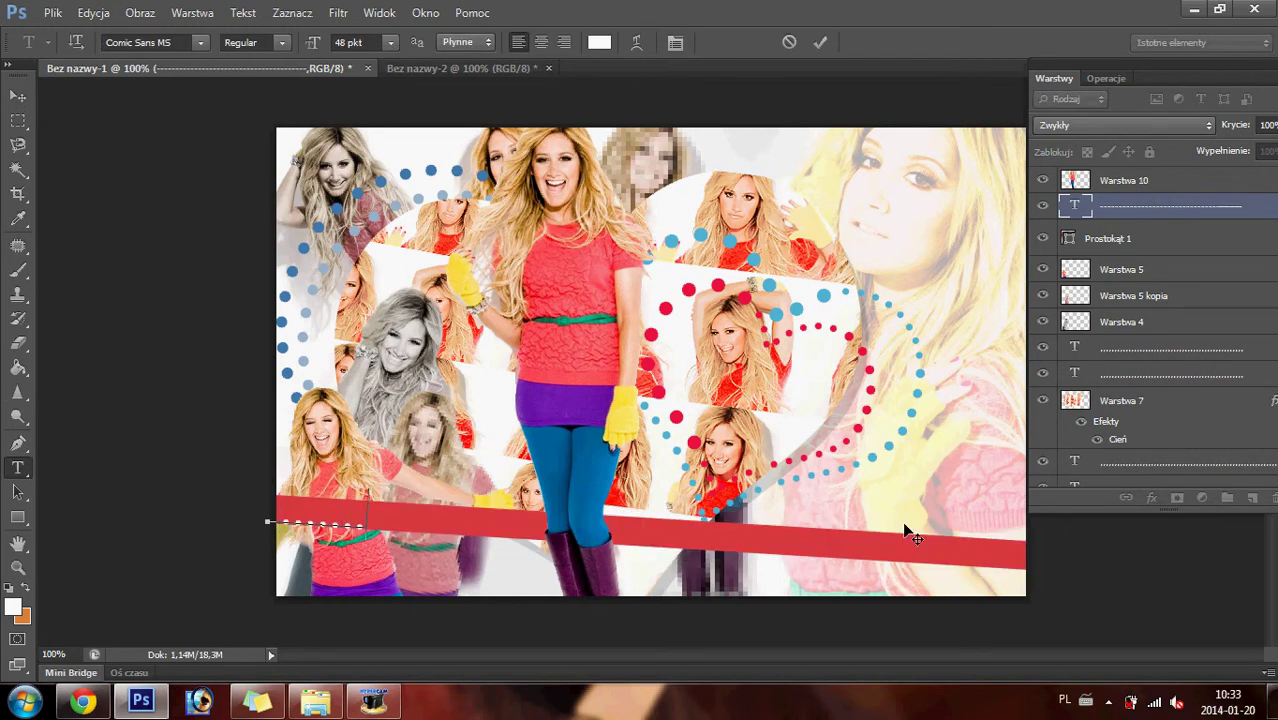
type("----------------------")
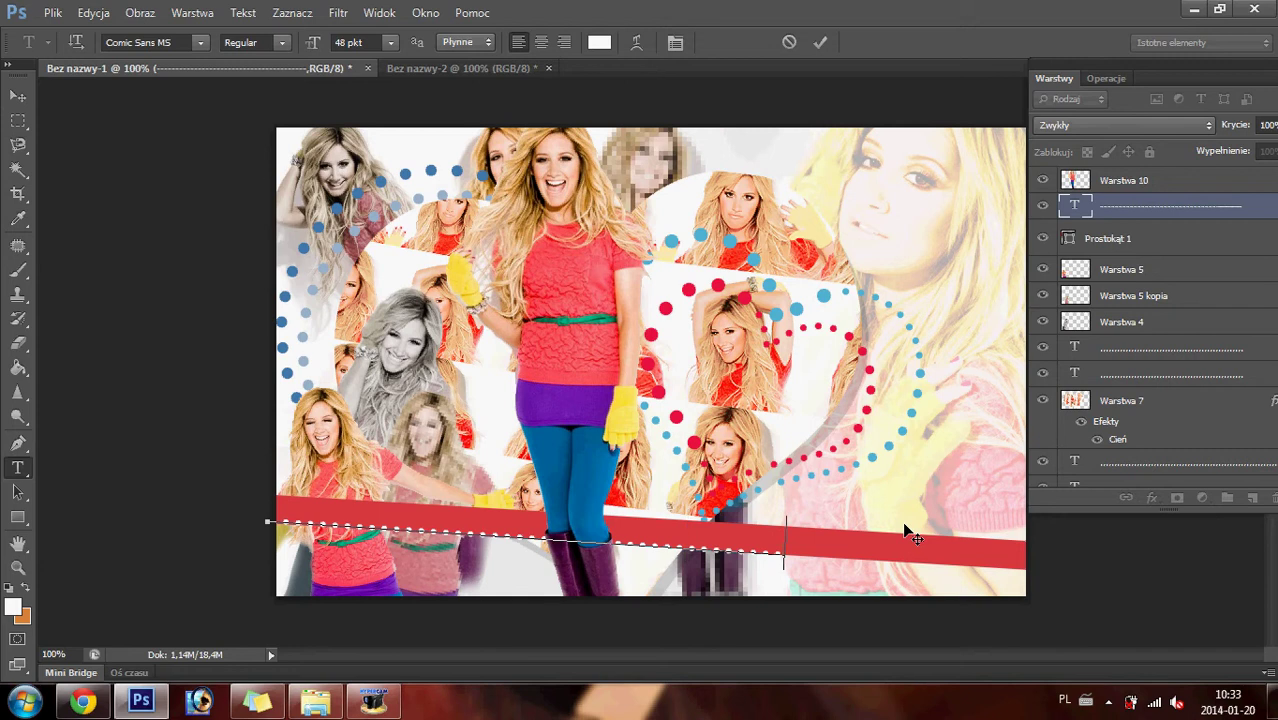
type("------")
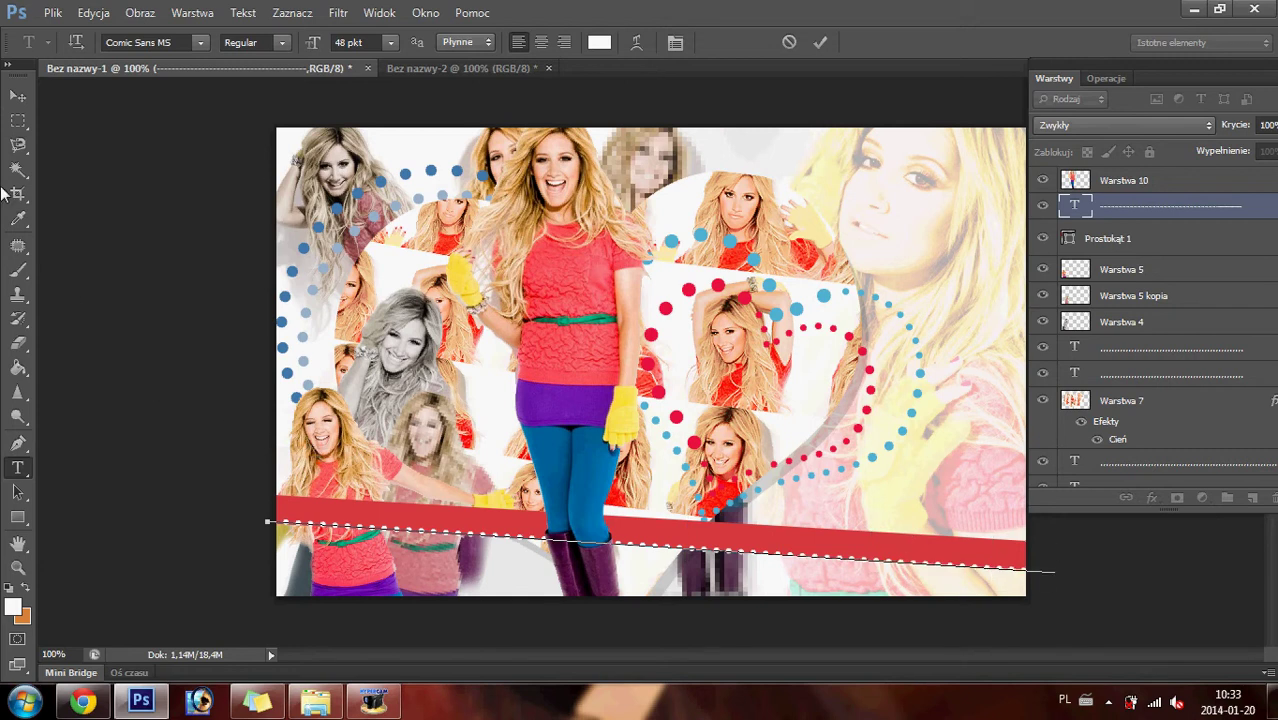
left_click(13, 95)
left_click_drag(378, 592, 368, 590)
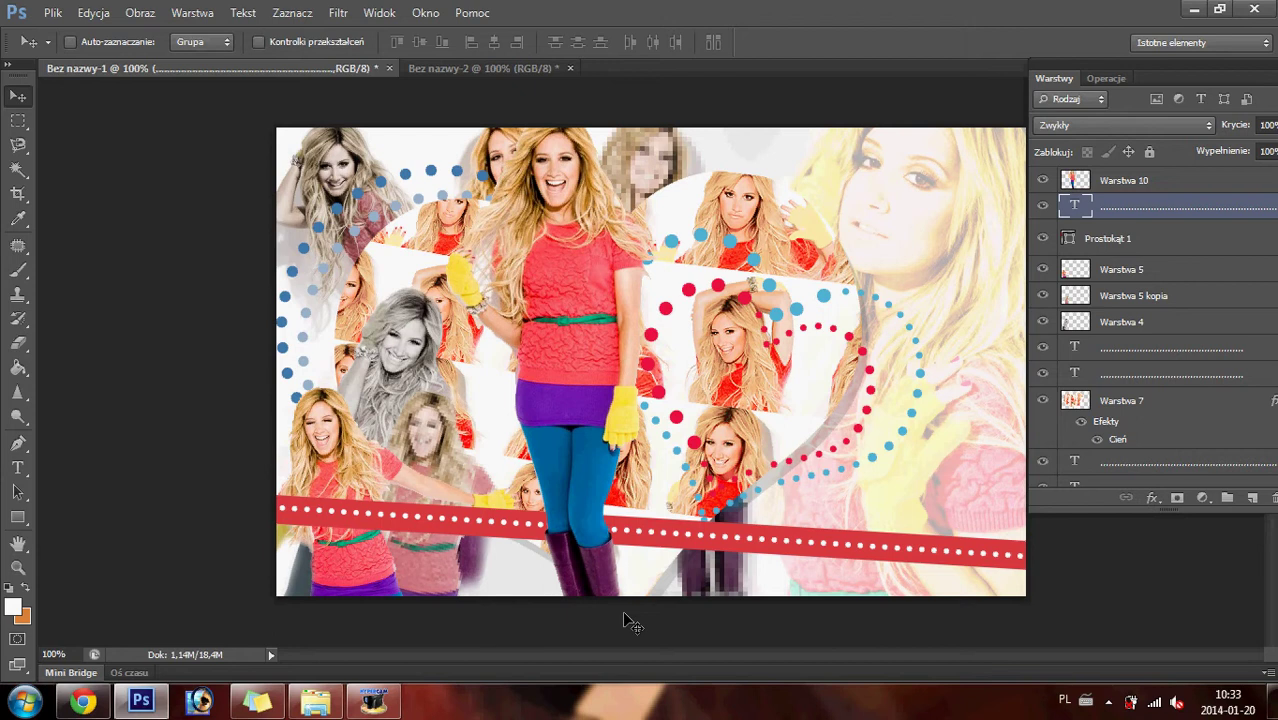
key("ctrl+t")
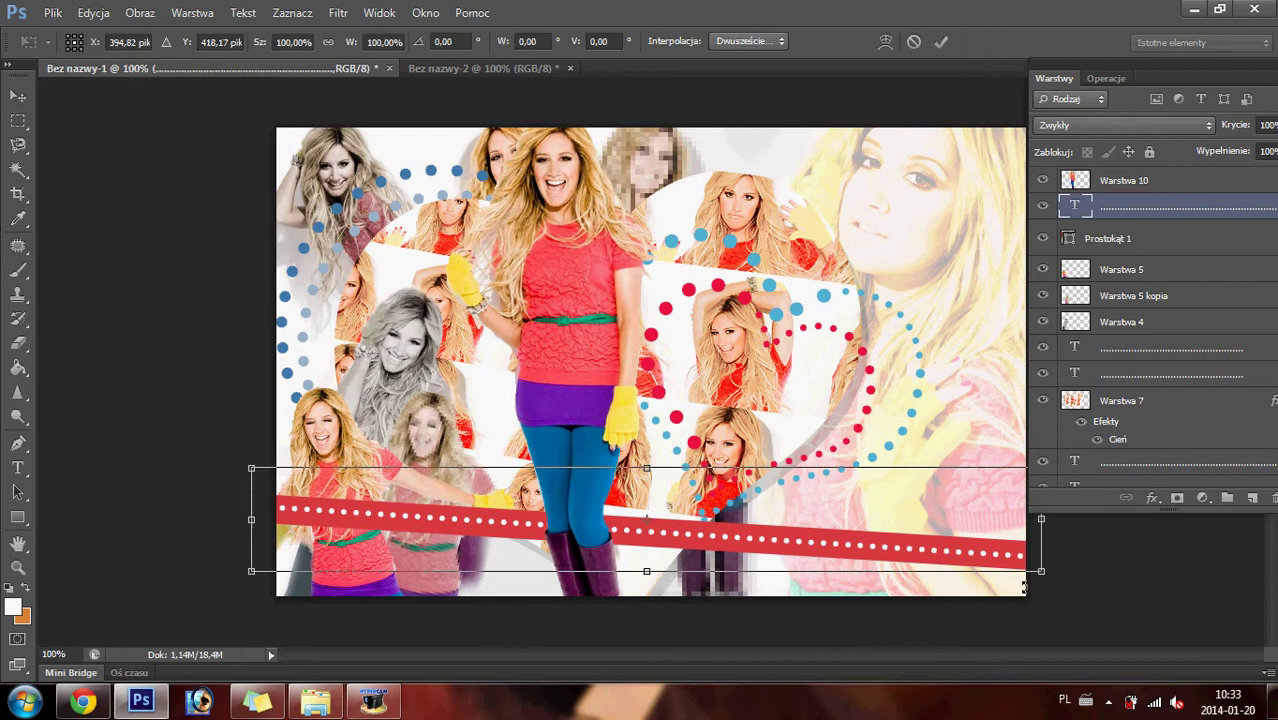
mouse_move(1022, 588)
left_mouse_down()
mouse_move(1031, 578)
mouse_move(1025, 588)
left_mouse_up()
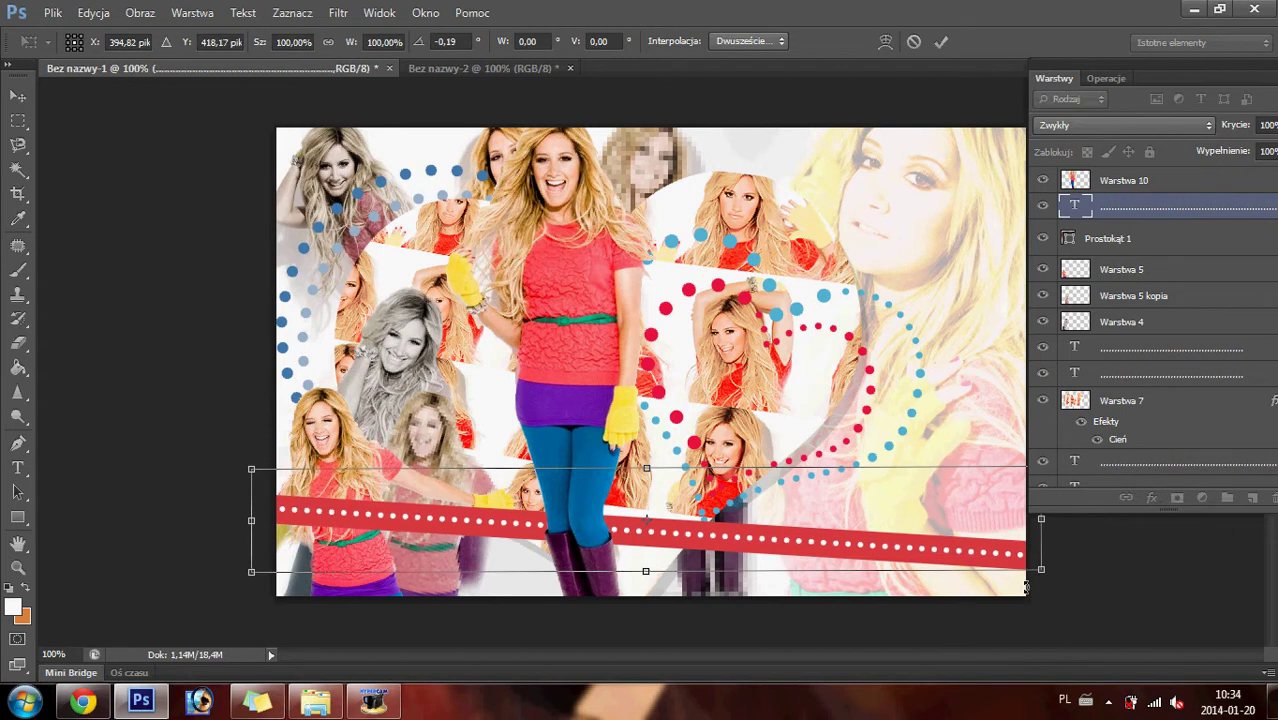
key("Return")
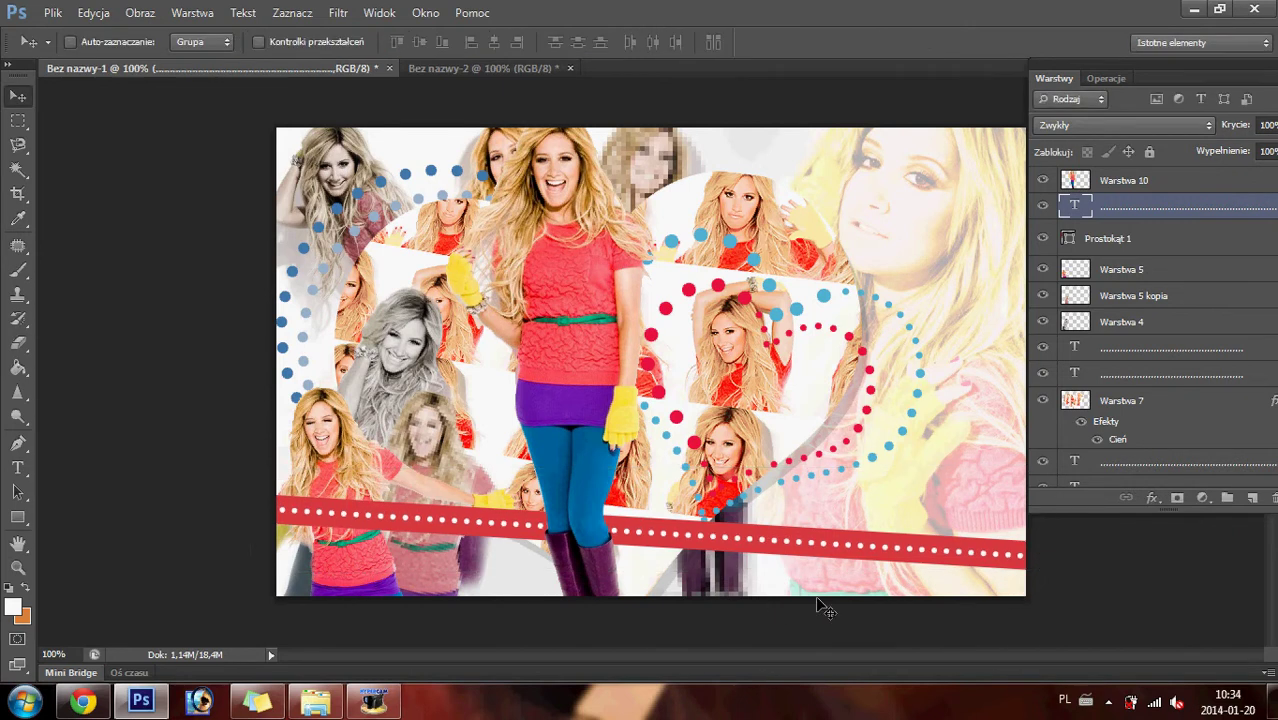
- Flatten the image and play the Color_14 colouring action
left_click(190, 13)
left_click(294, 607)
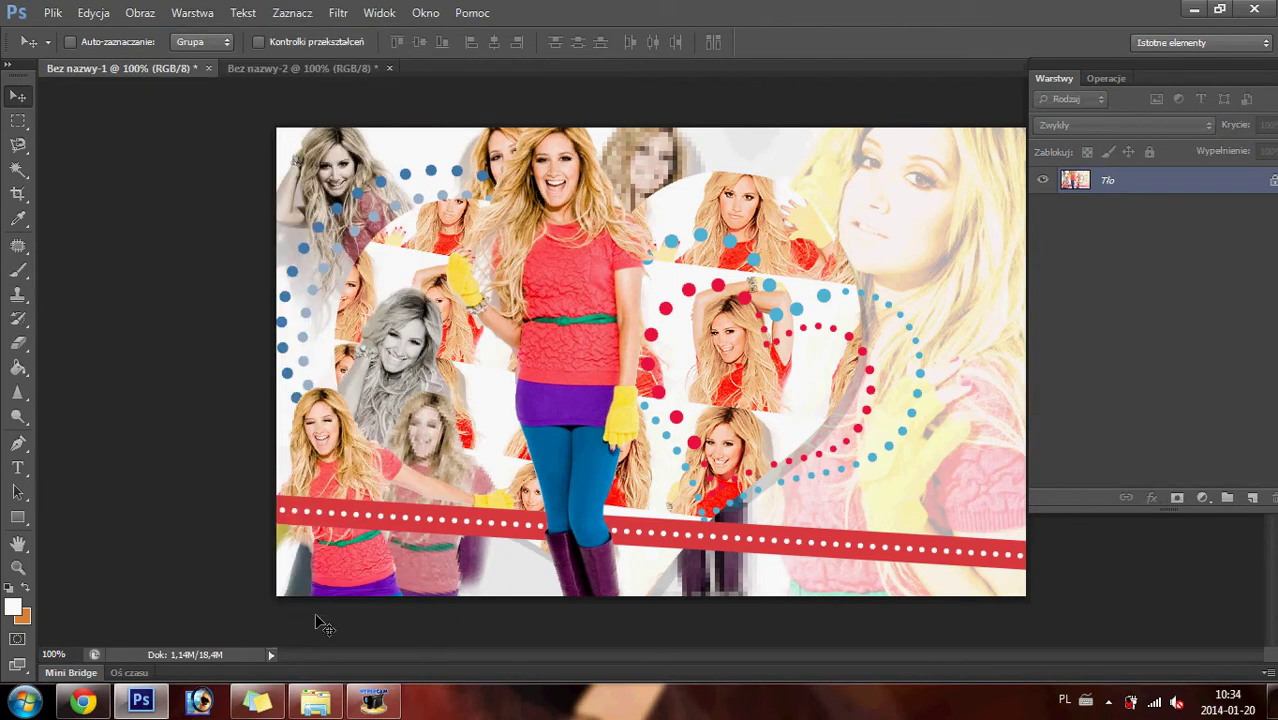
left_click(1106, 78)
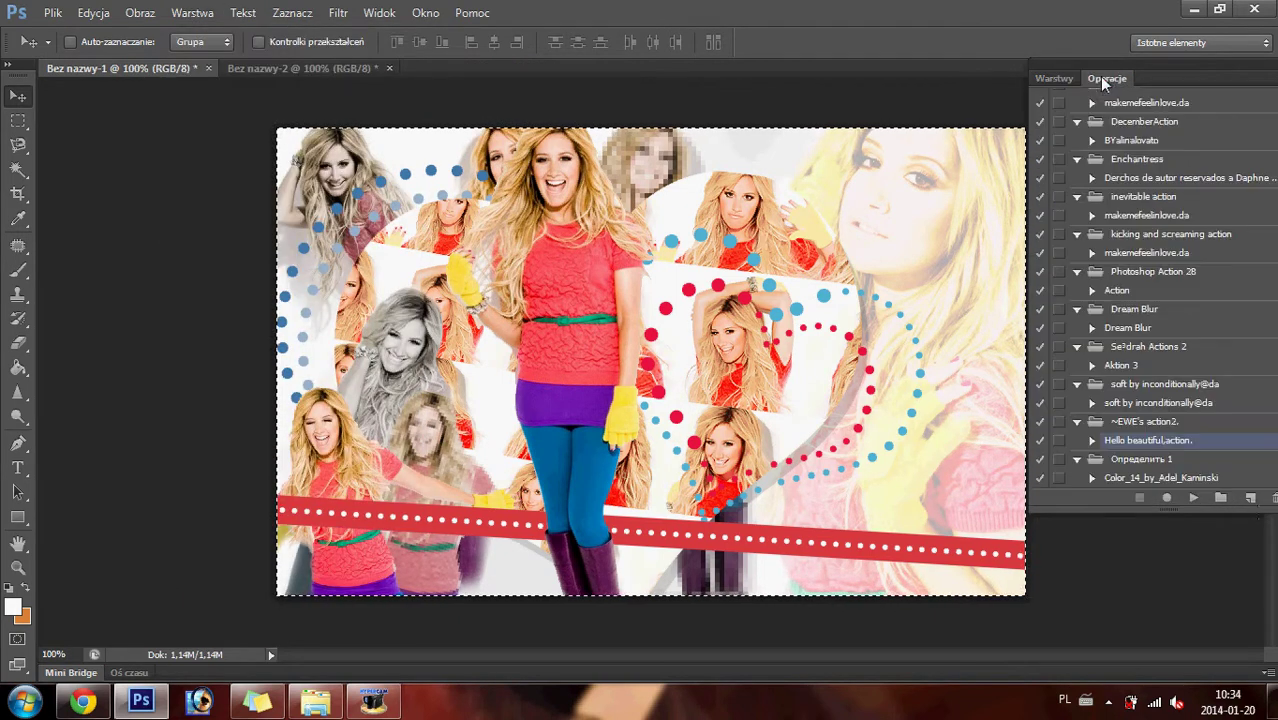
left_click(1150, 403)
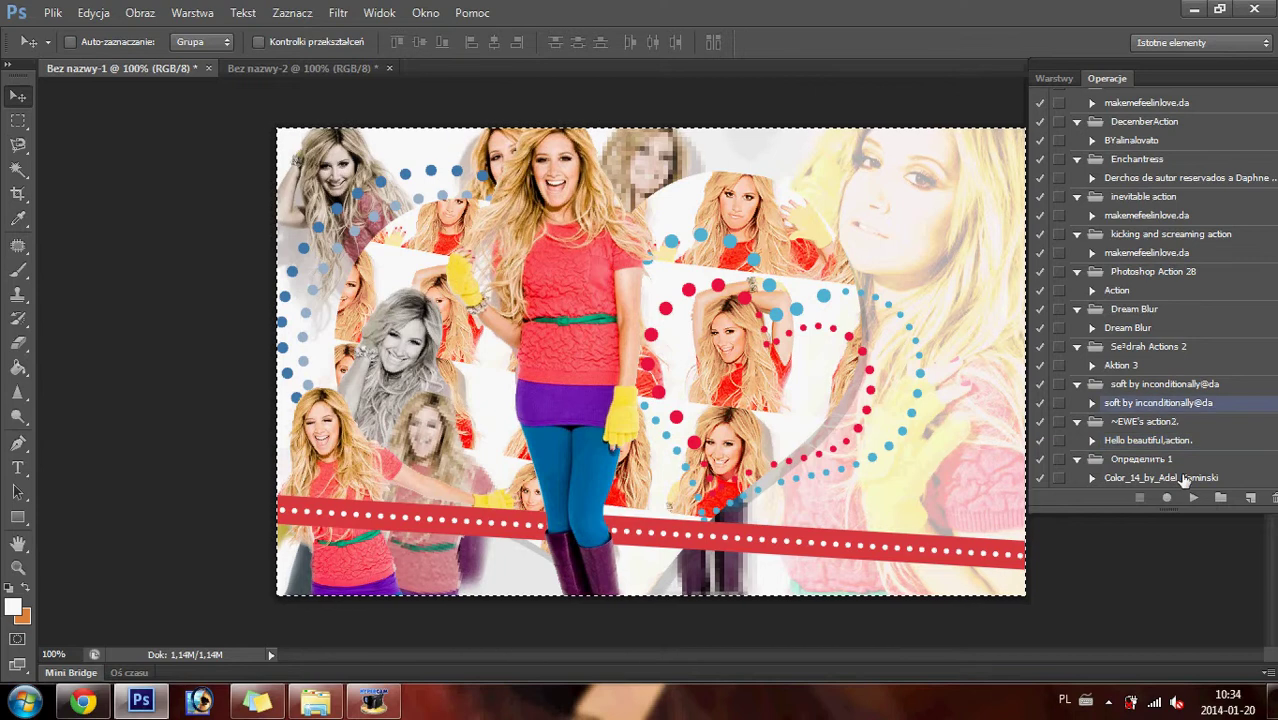
left_click(1155, 478)
left_click(1193, 497)
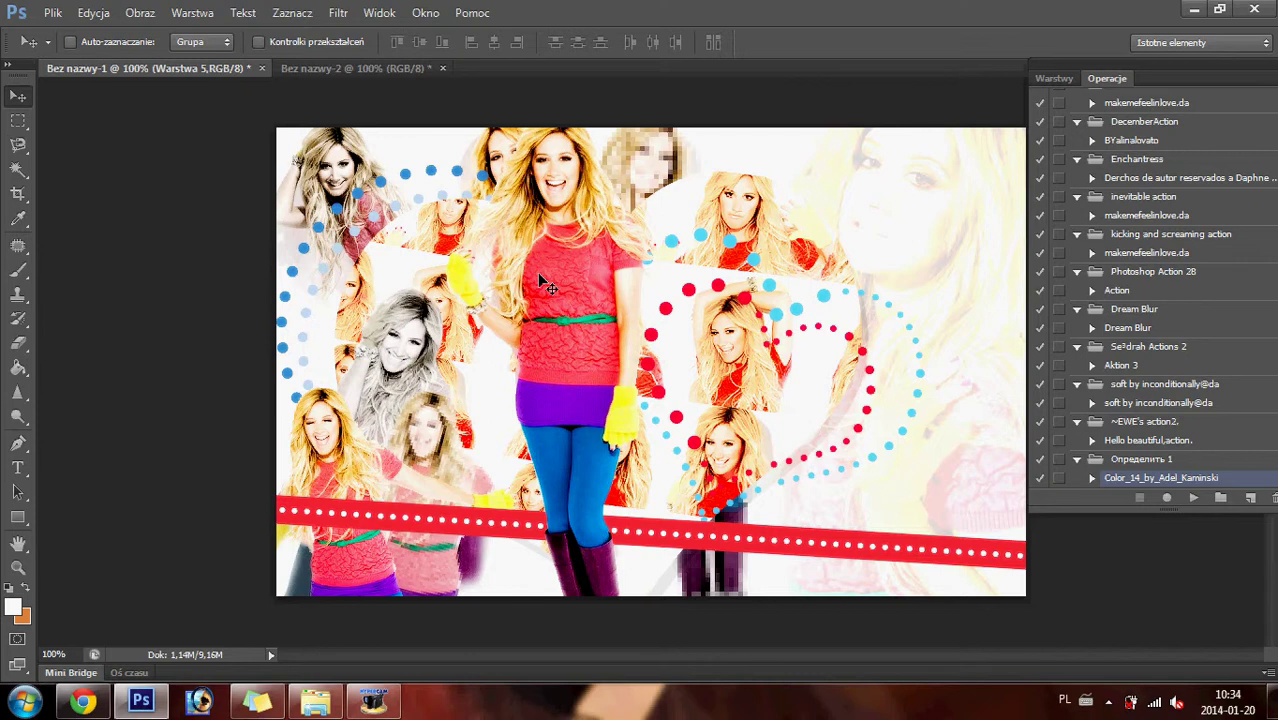
- Flatten again and play the 'soft' colouring action
left_click(192, 12)
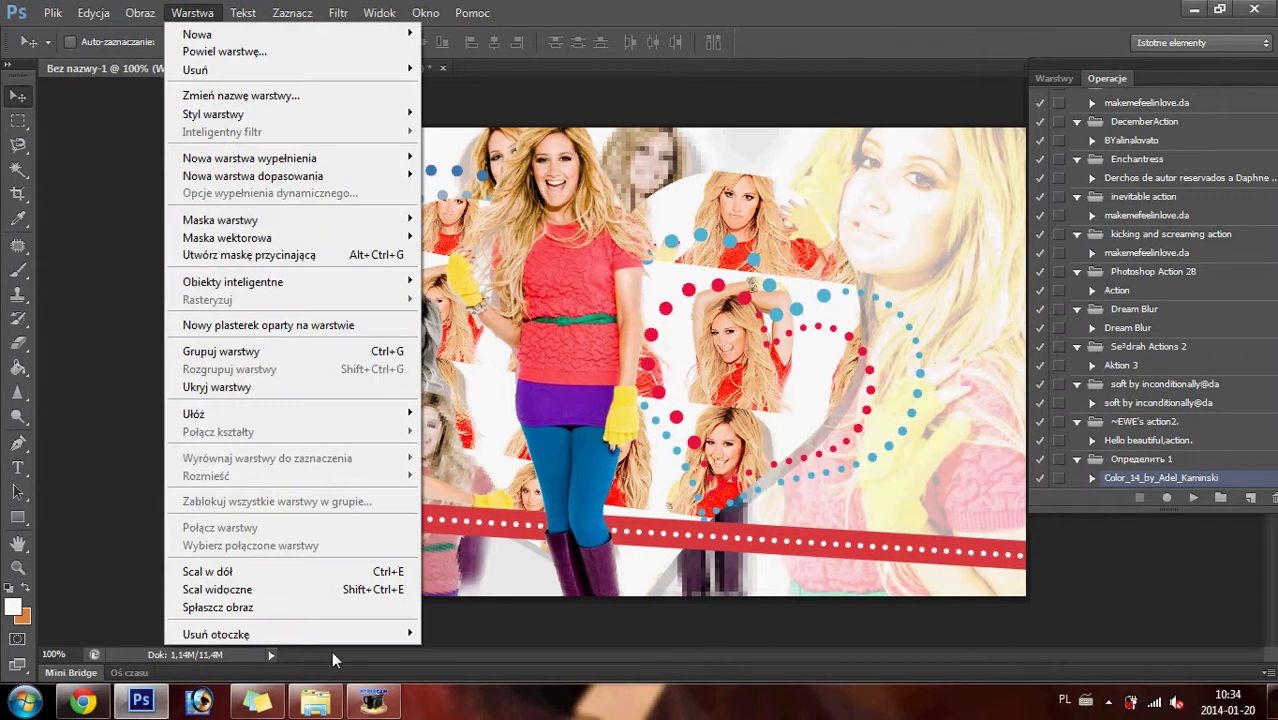
left_click(320, 607)
left_click(1181, 404)
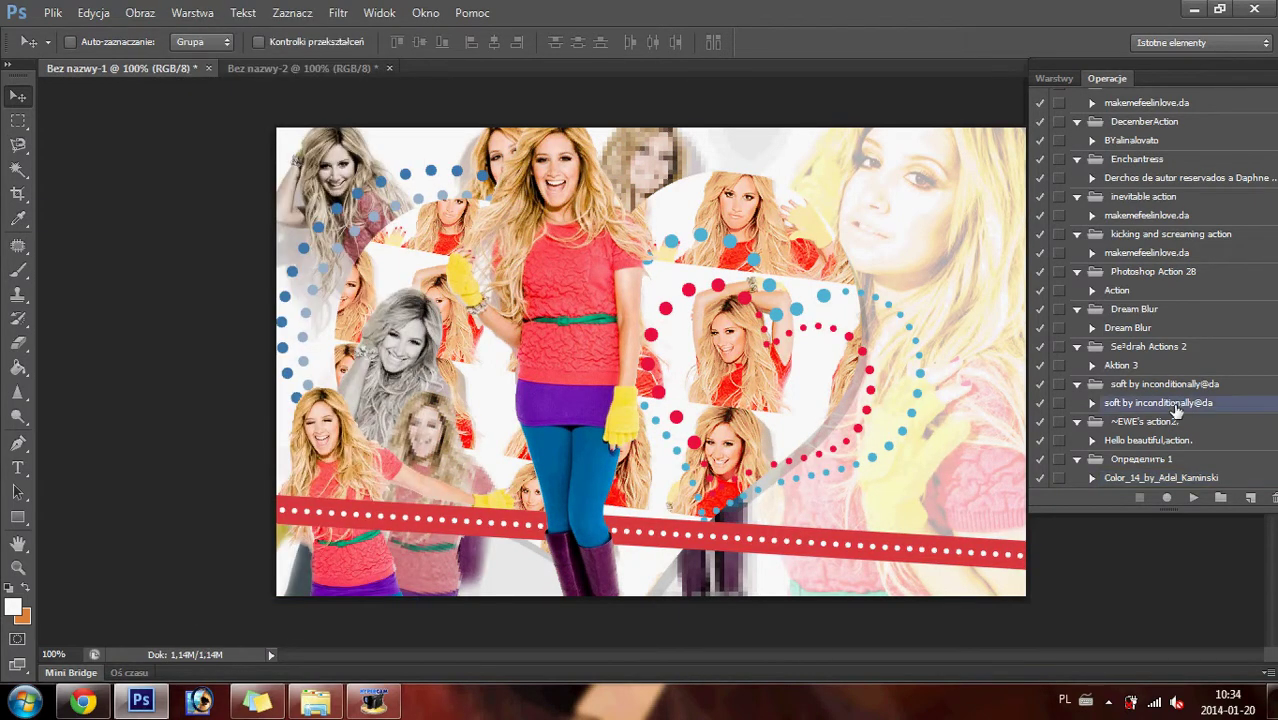
left_click(1192, 497)
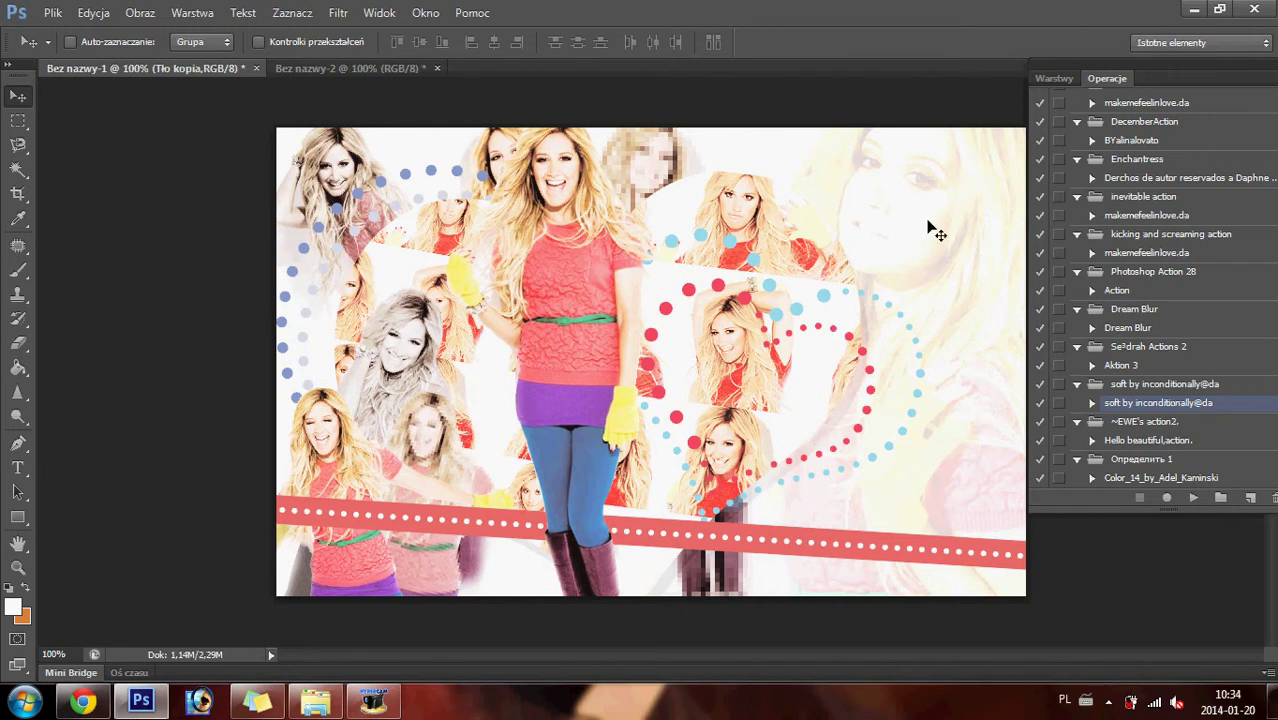
left_click(1064, 83)
- Merge all visible layers into a new Warstwa 1 layer set to Ściemnianie blending
left_click(1103, 83)
left_click(1051, 79)
left_click(191, 13)
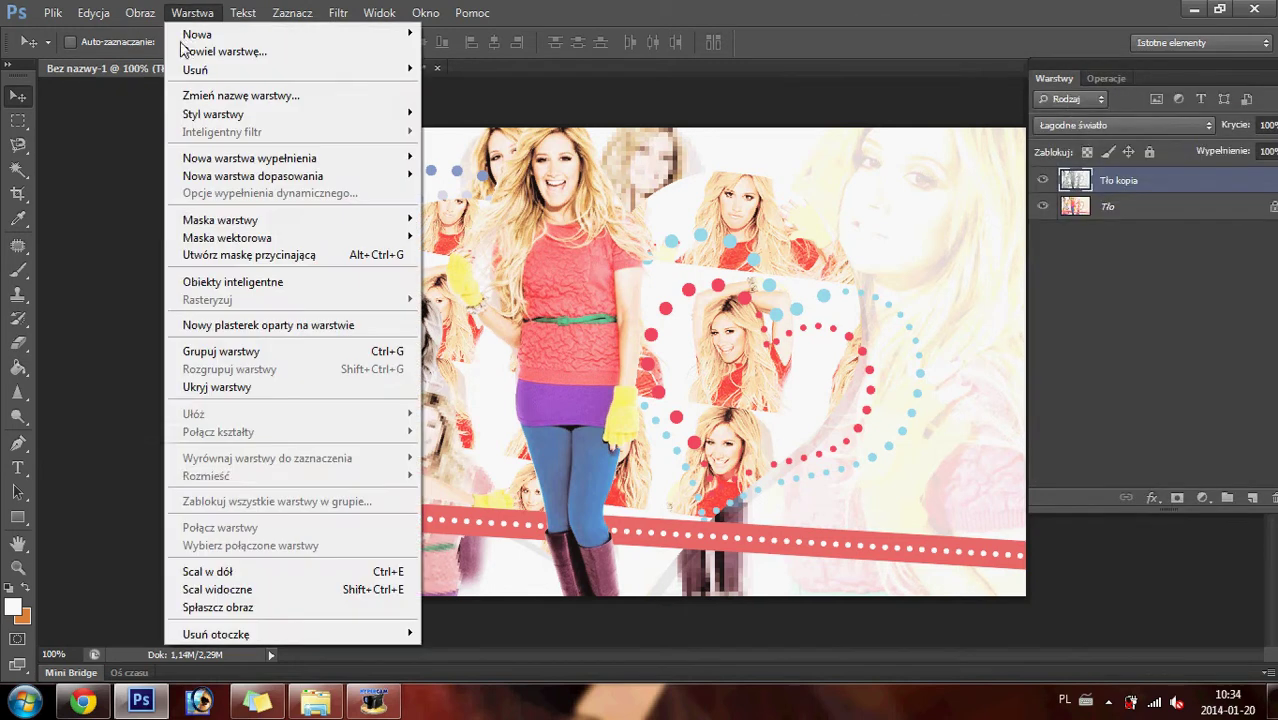
left_click(261, 589)
left_click(1101, 122)
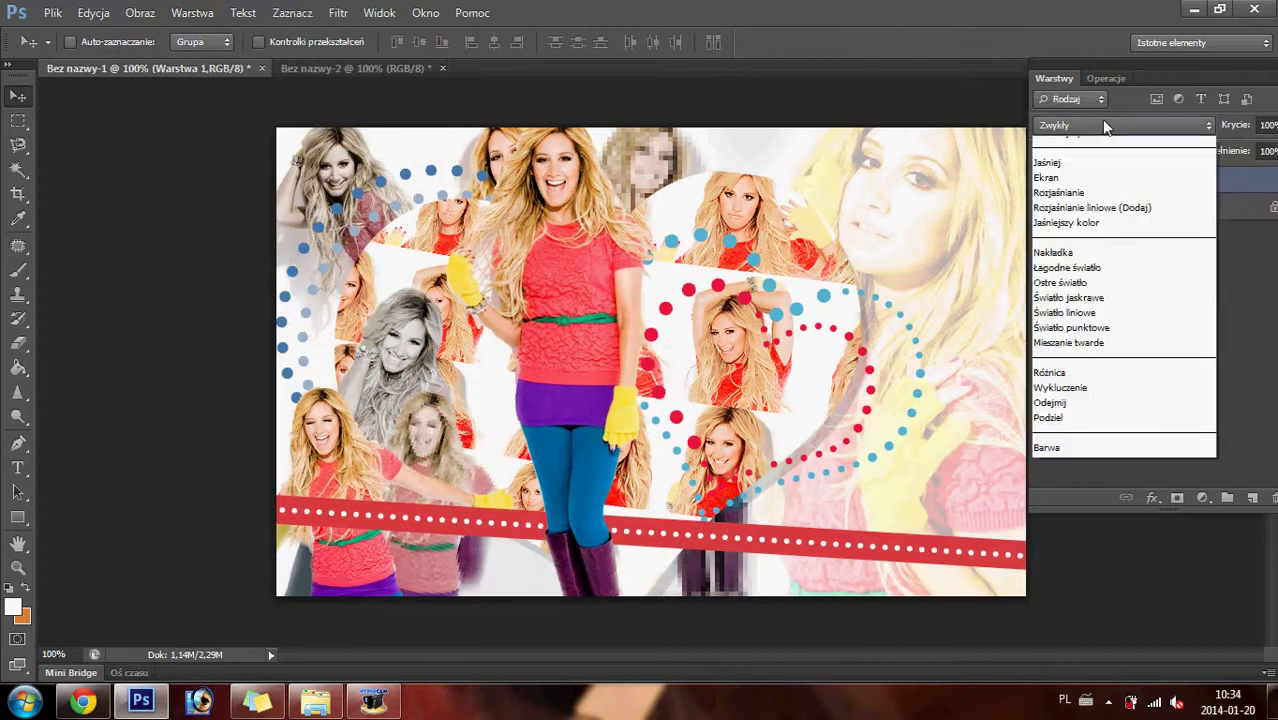
left_click(1086, 219)
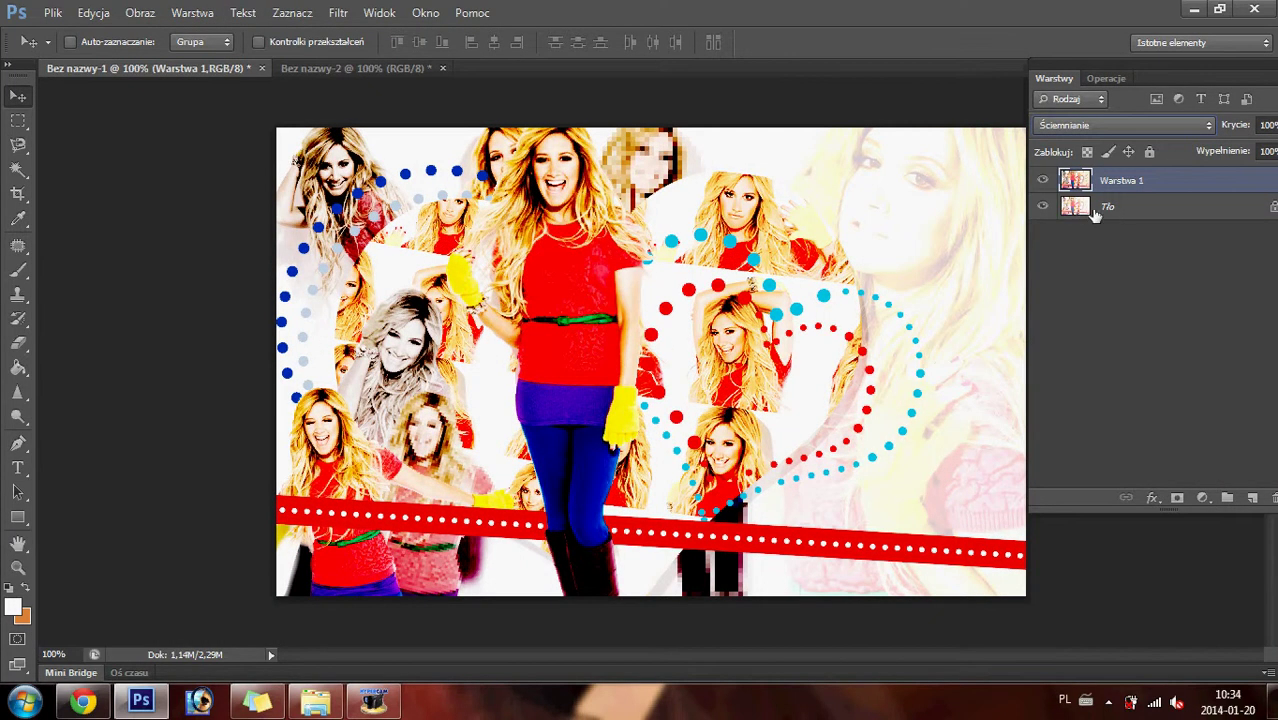
- Cycle Warstwa 1 through Nakładka and Światło punktowe, settling on the Barwa blend
key("Down")
key("Down")
key("Down")
key("Down")
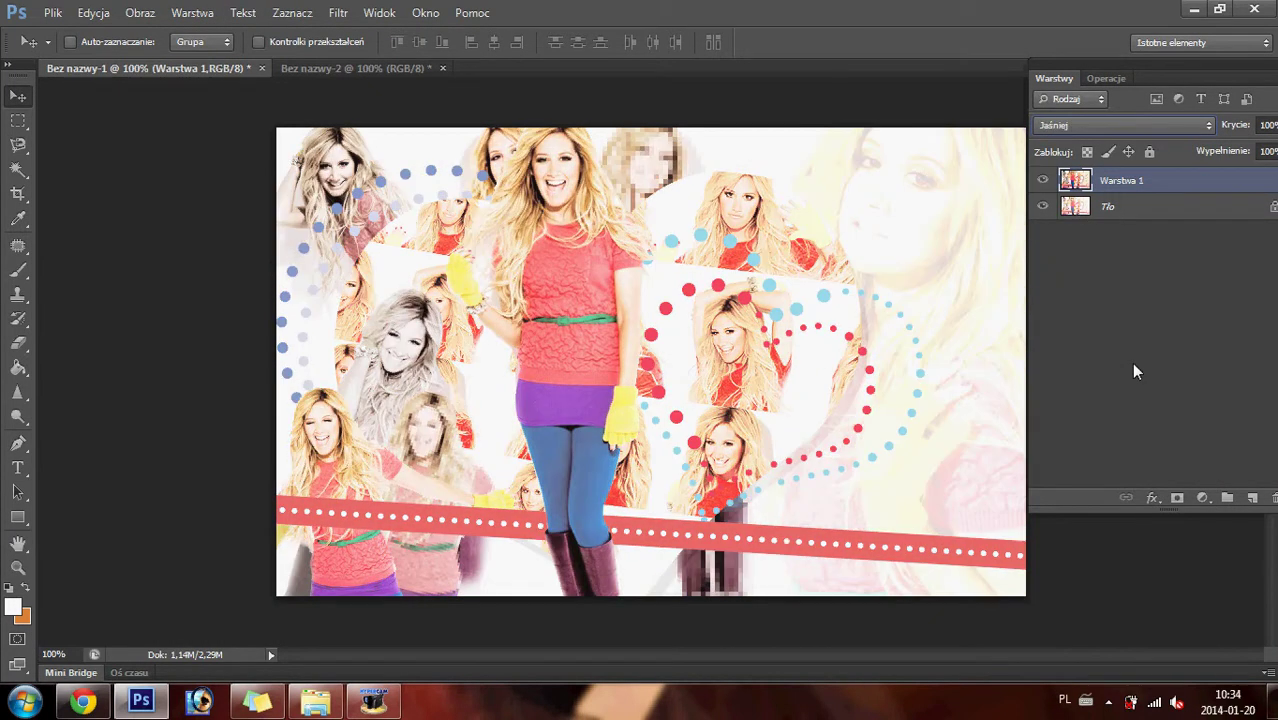
key("Down")
key("Down")
key("Down")
key("Down")
key("Down")
key("Down")
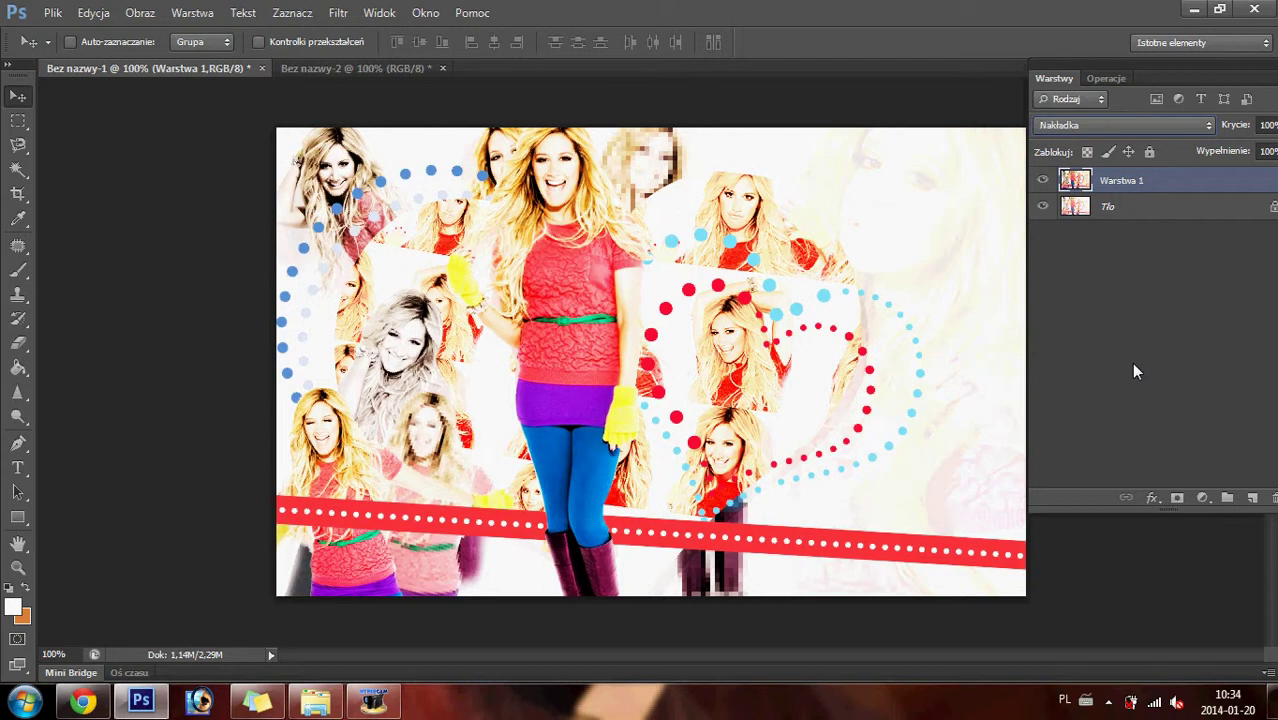
key("Down")
key("Down")
key("Down")
key("Down")
key("Down")
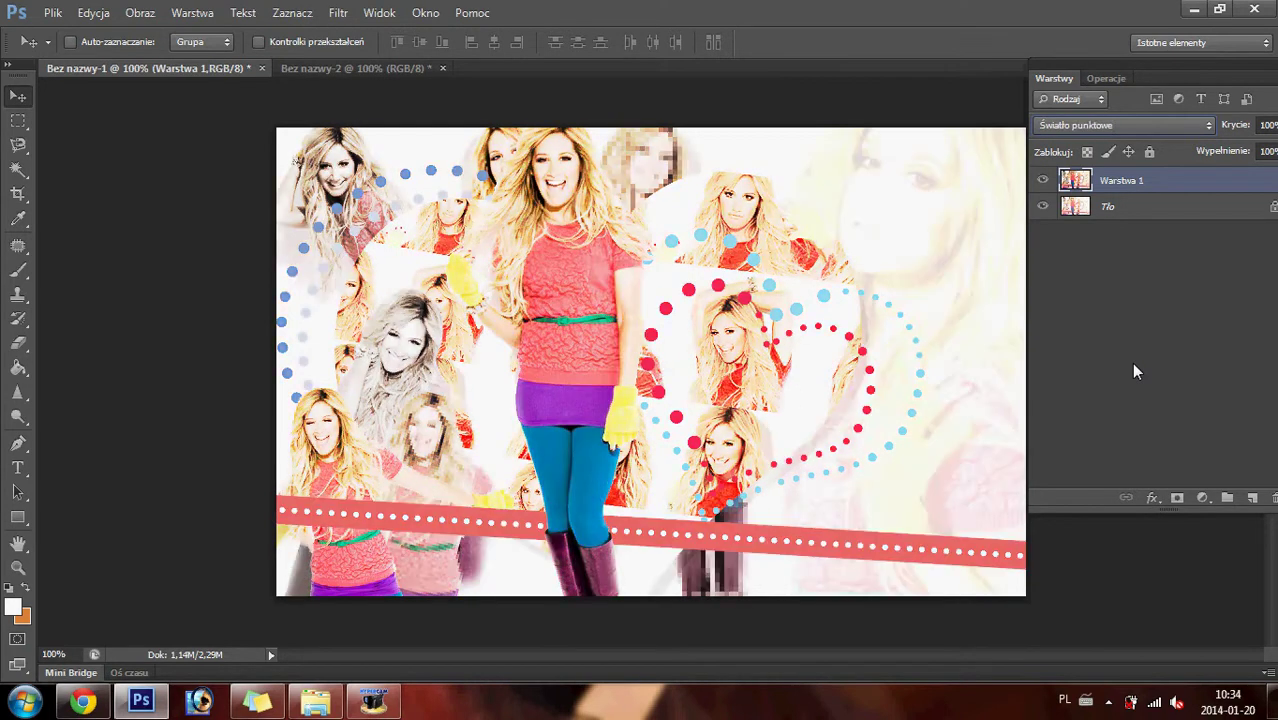
key("Down")
key("Down")
key("Down")
key("Down")
key("Down")
key("Down")
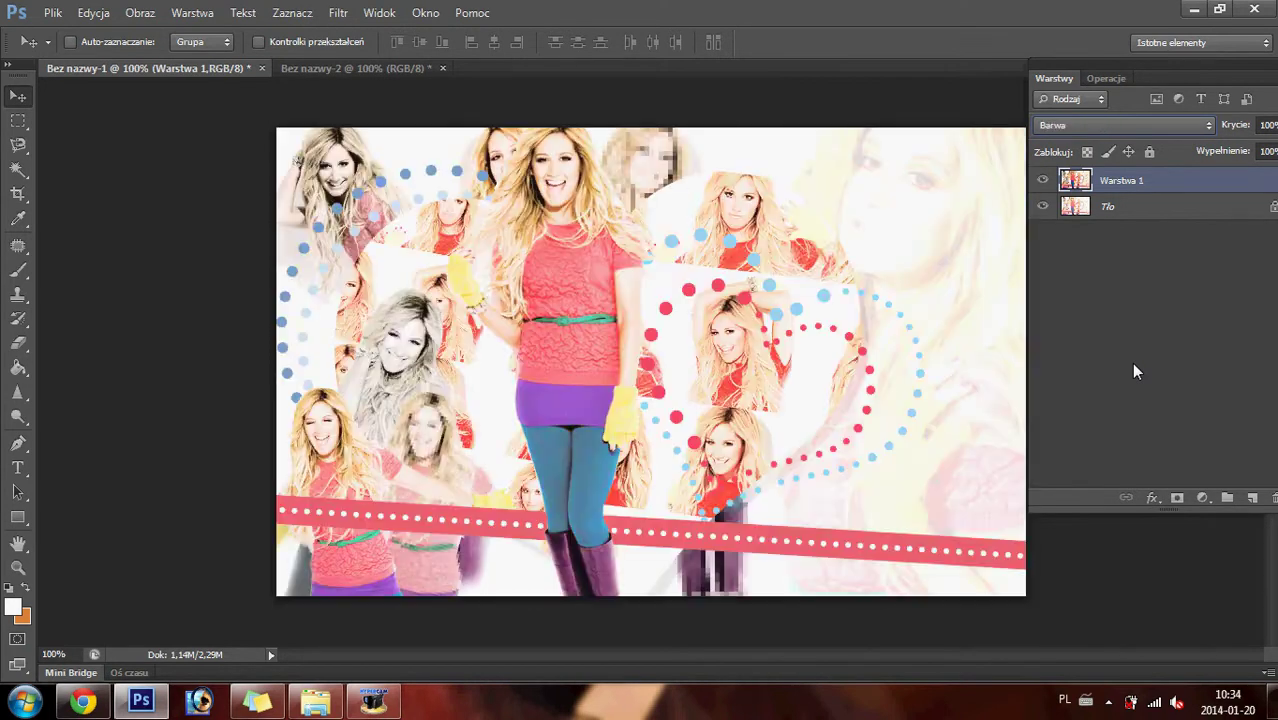
key("Down")
key("Up")
- Flatten the image and set the foreground colour to light blue 81bcd8
left_click(197, 14)
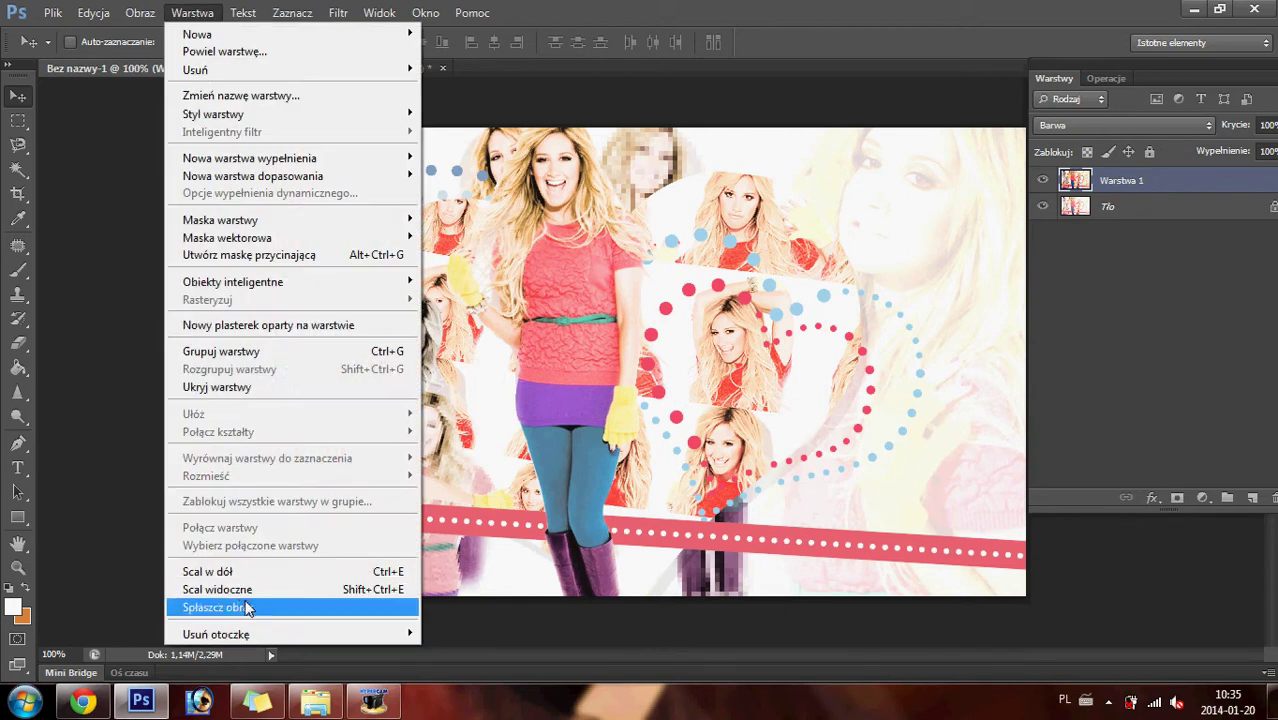
left_click(243, 605)
left_click(18, 467)
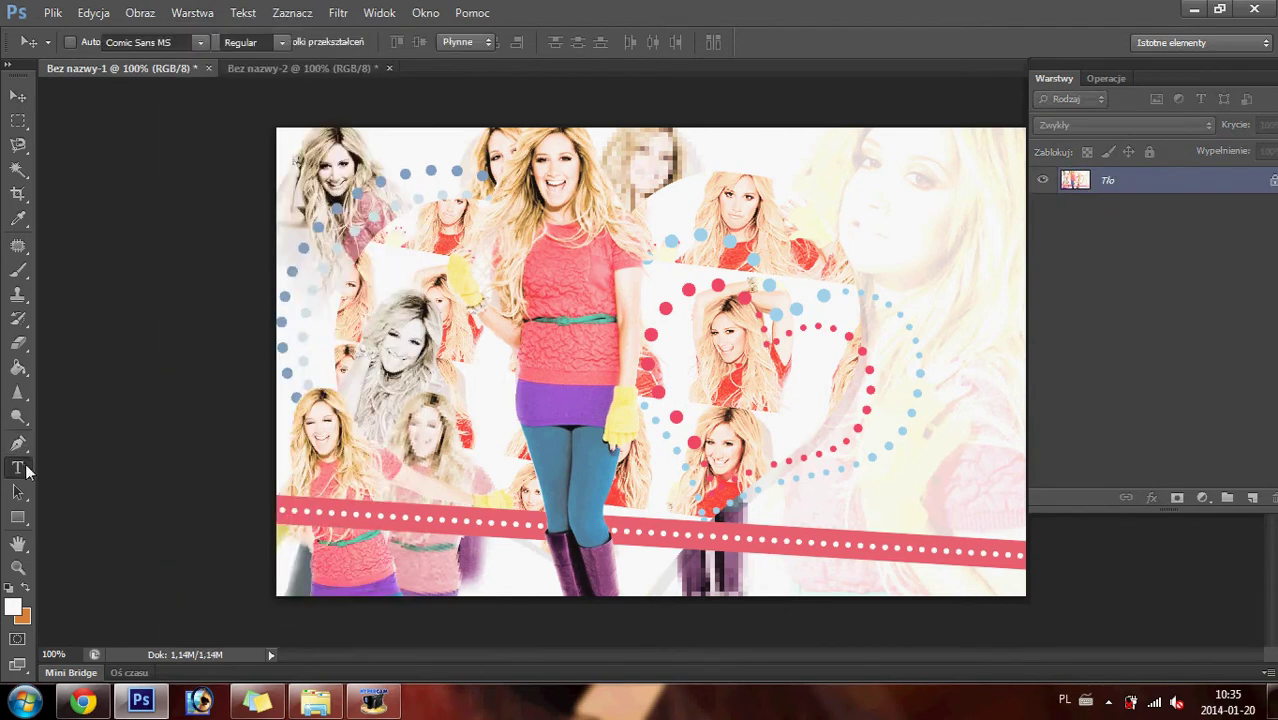
left_click(12, 609)
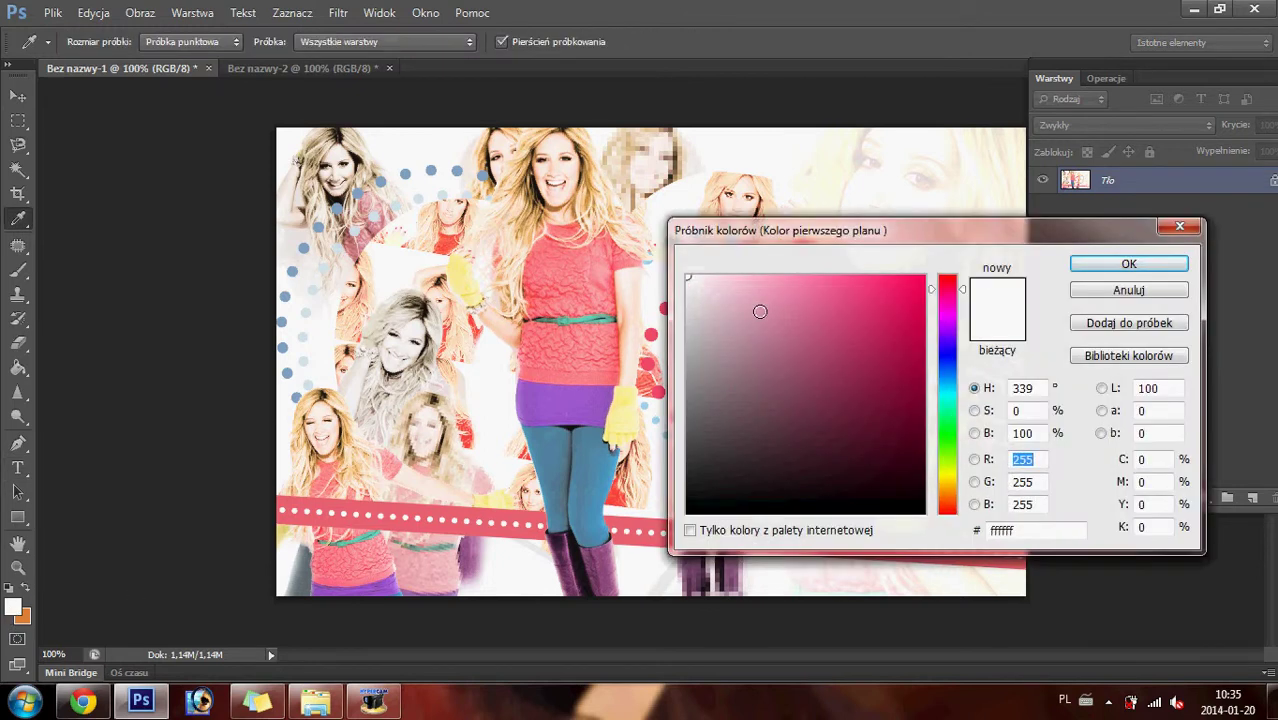
left_click(783, 311)
left_click(941, 381)
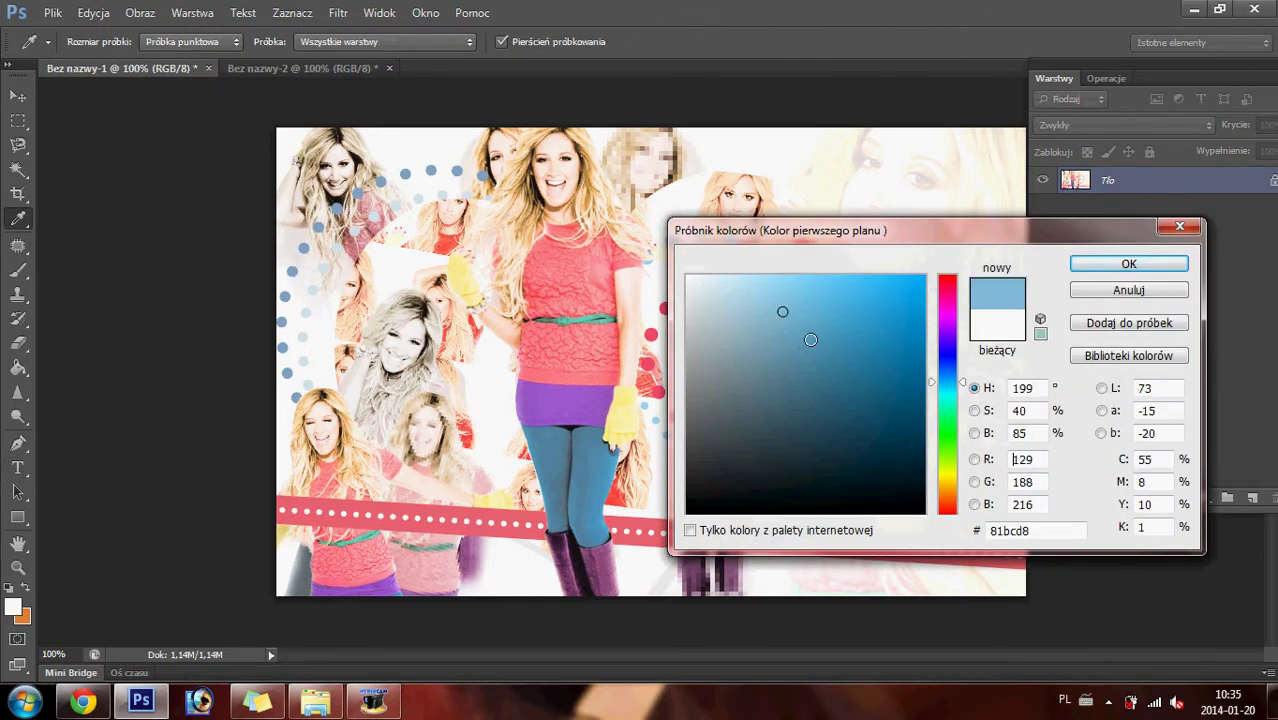
key("Return")
- Type 'Ashley Tisdale' in the Despeinada font at 150 pt
left_click(664, 410)
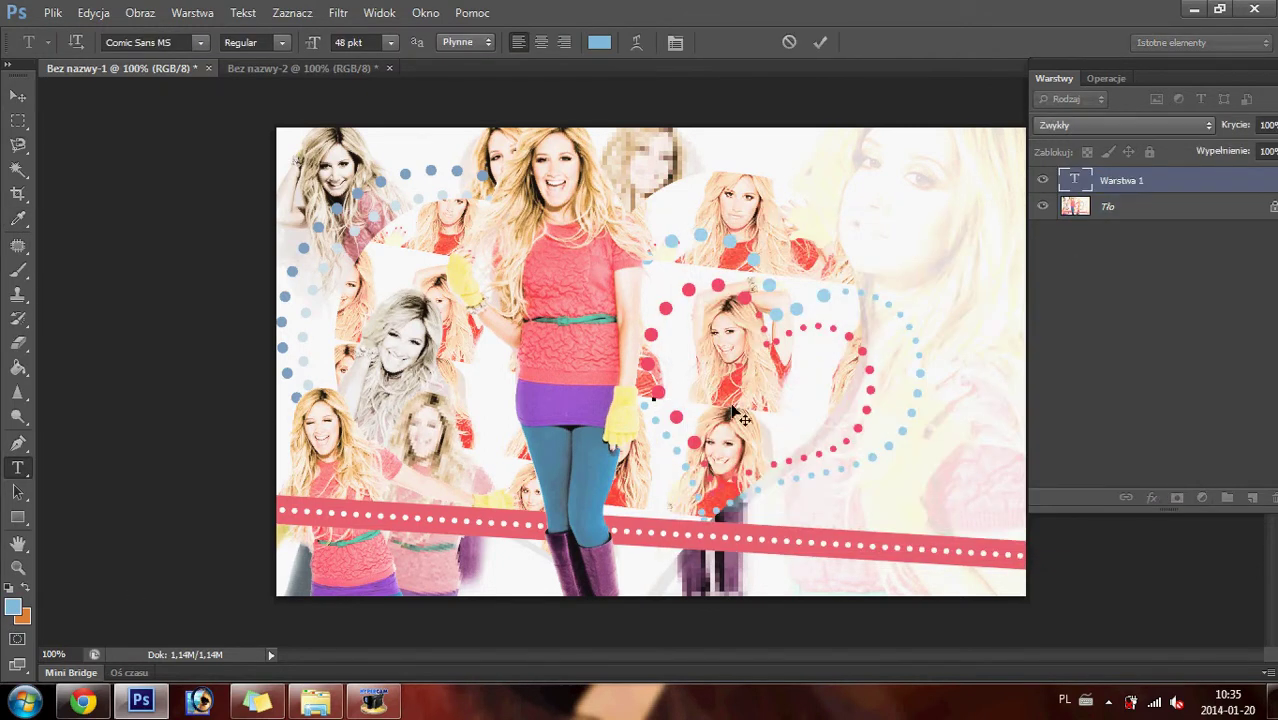
type("Ashl")
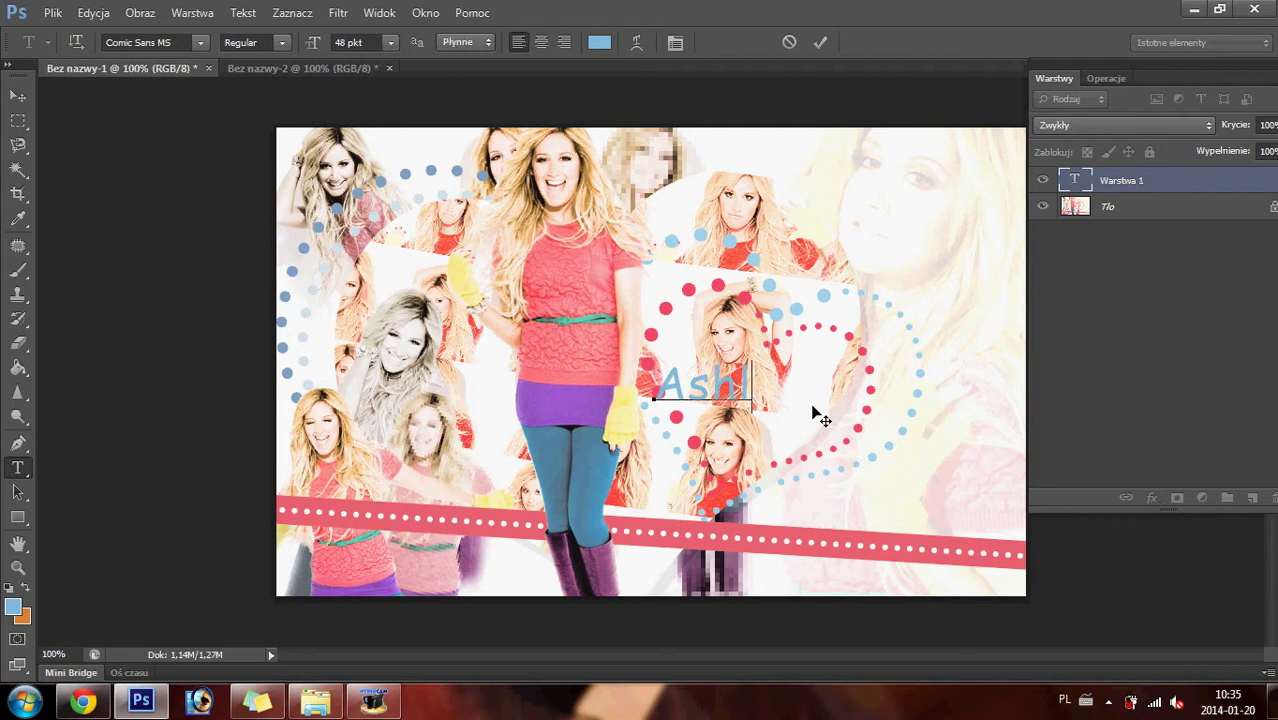
type("ey Tisd")
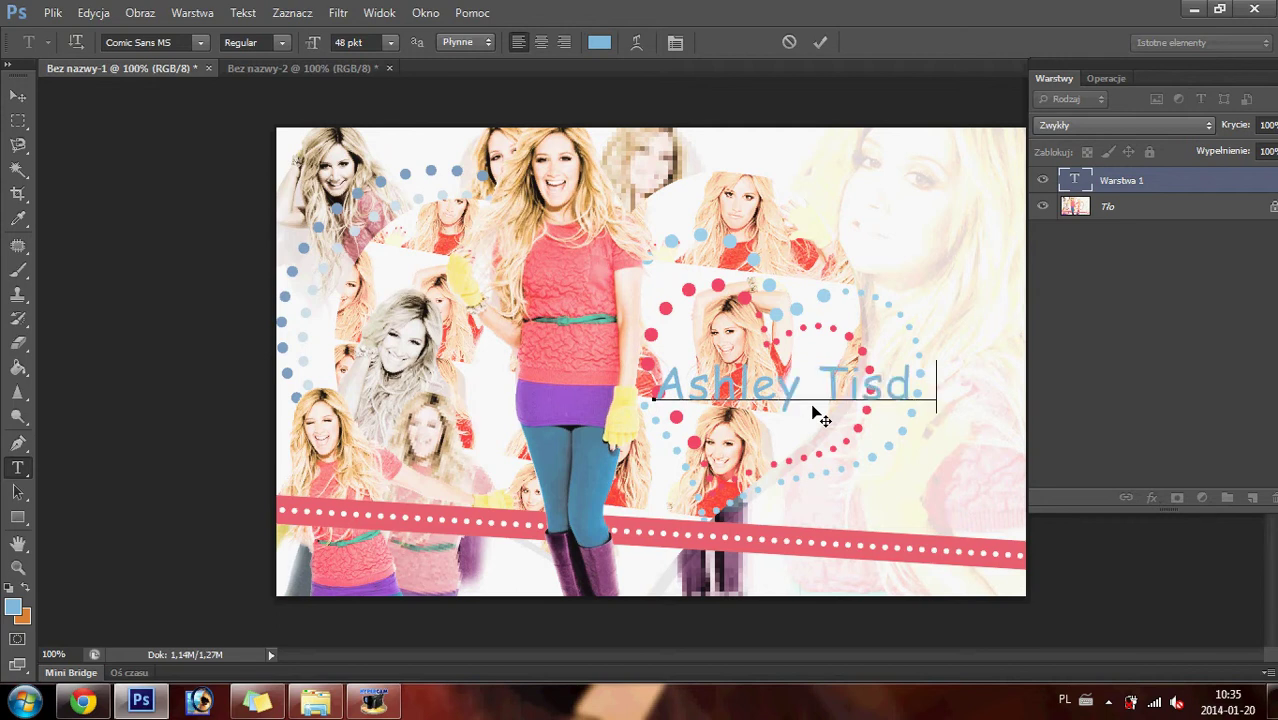
type("ale")
key("ctrl+a")
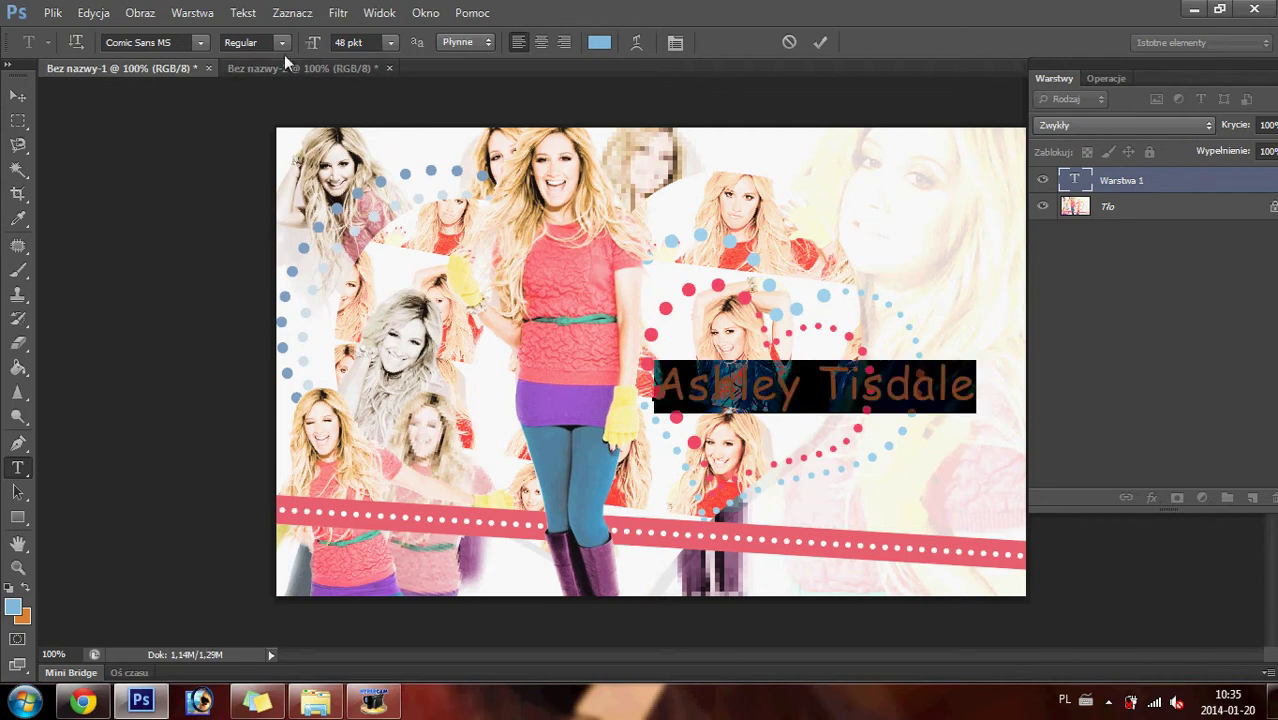
left_click(200, 43)
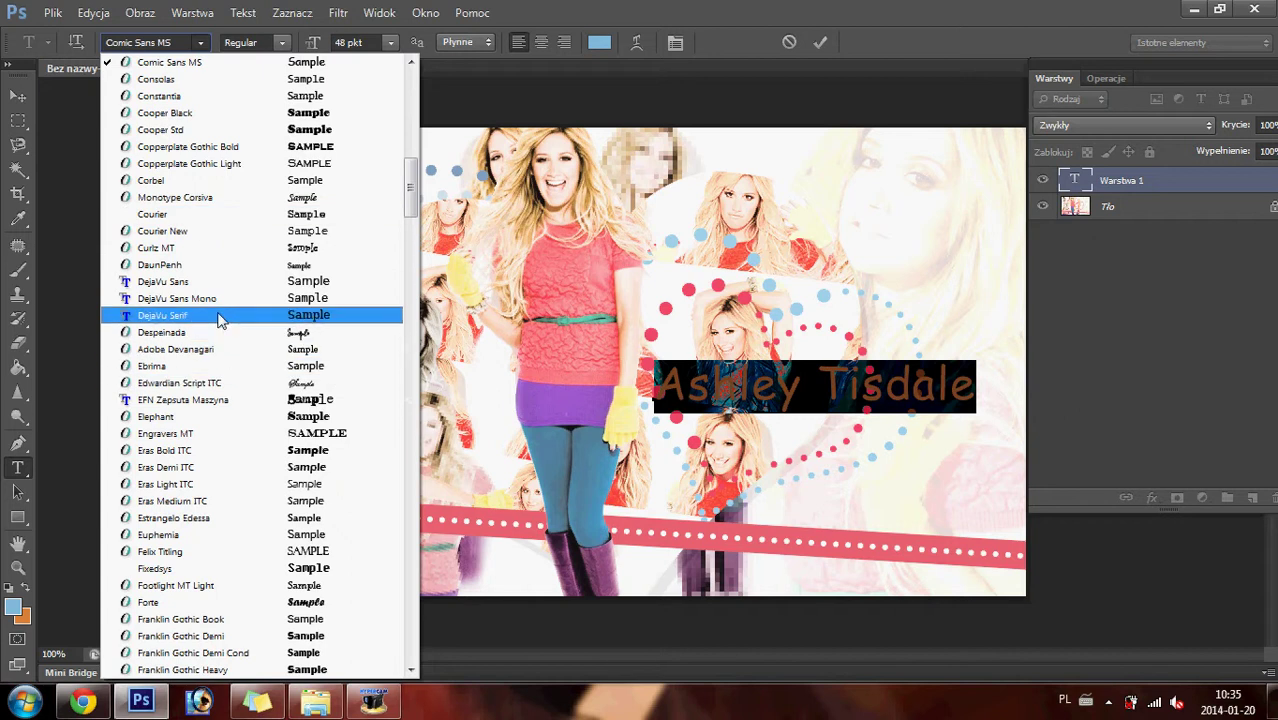
left_click(342, 335)
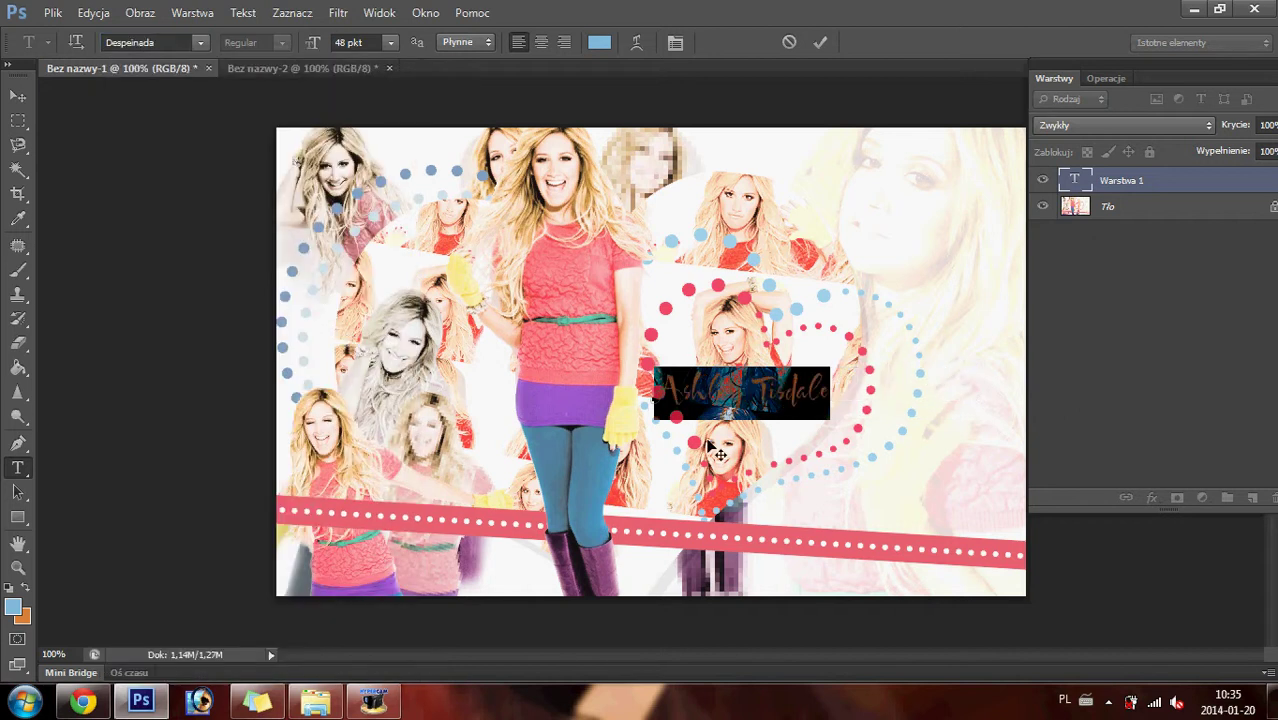
left_click(392, 43)
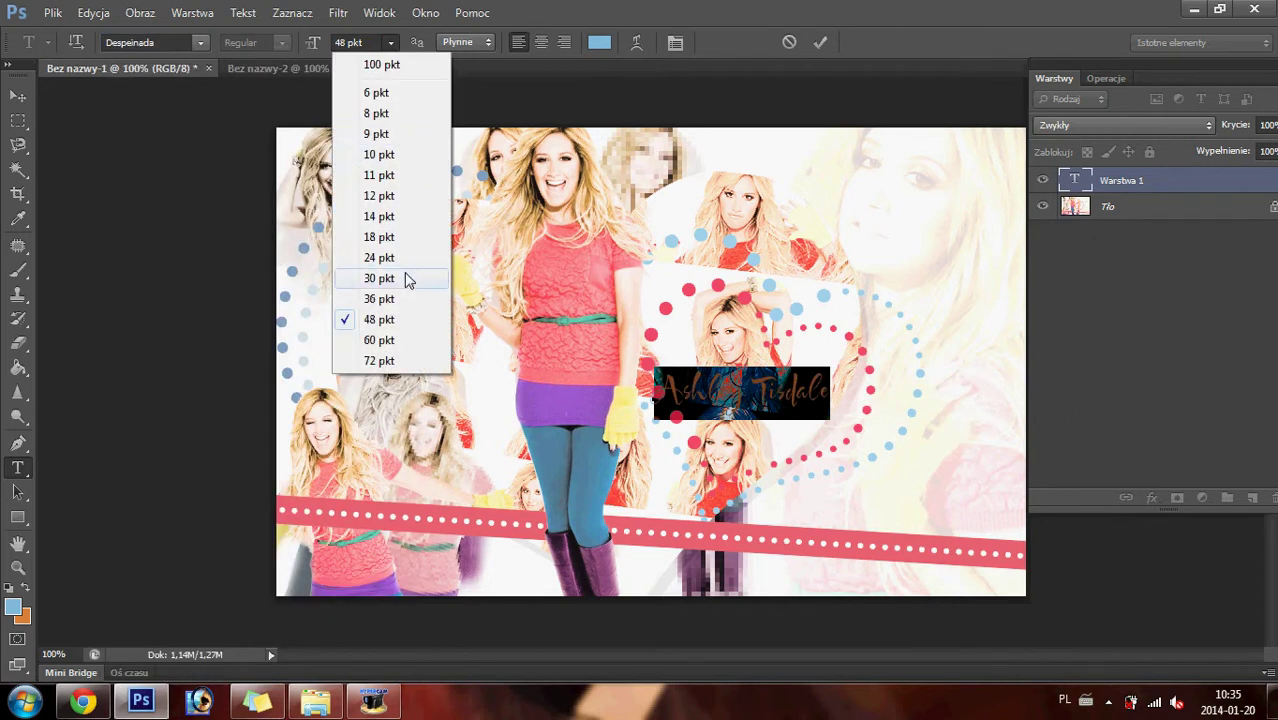
left_click(401, 362)
left_click(340, 42)
type("150")
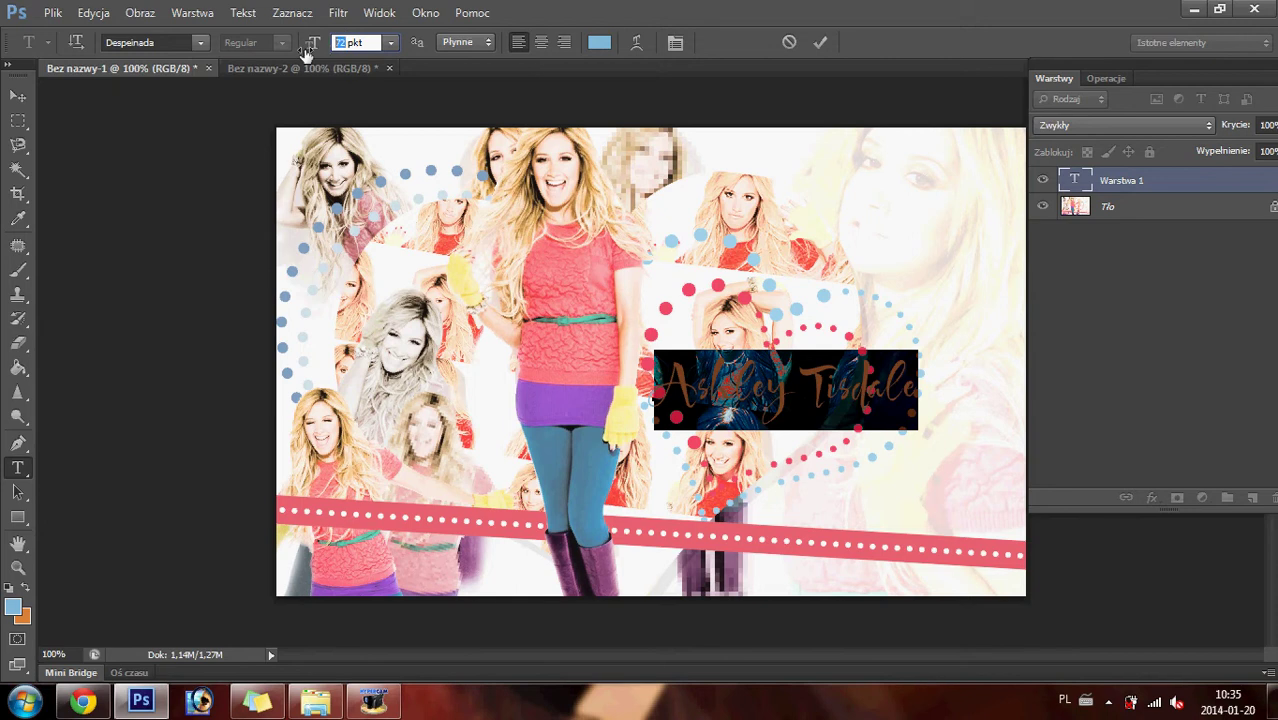
key("Return")
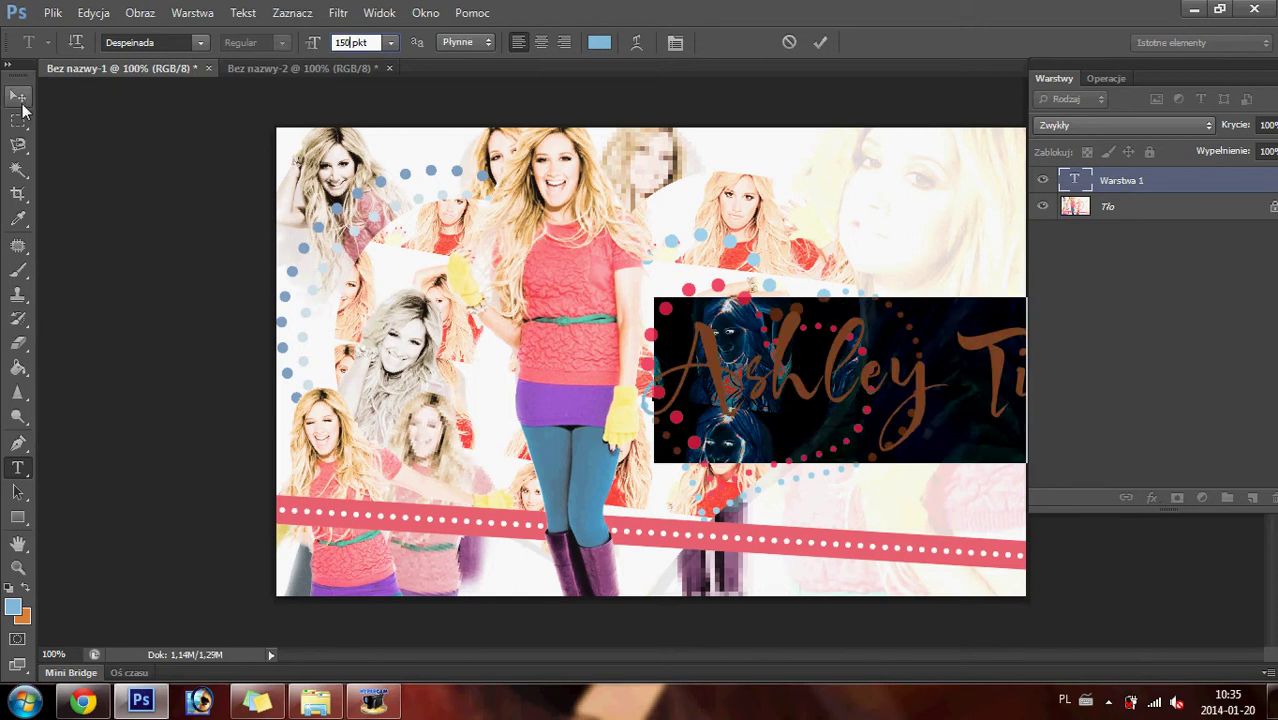
- Rotate the title about 5° and position it across the red band
left_click(17, 96)
left_click_drag(762, 490, 474, 572)
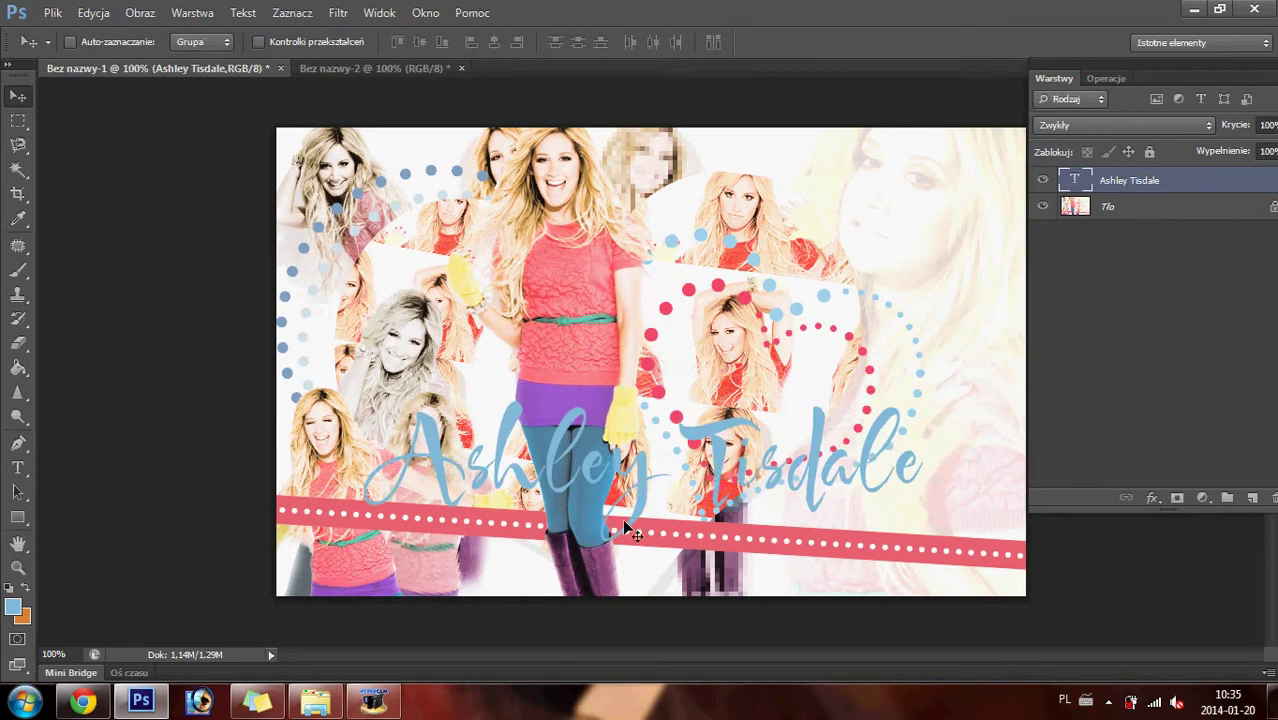
key("ctrl+t")
left_click_drag(890, 557, 876, 590)
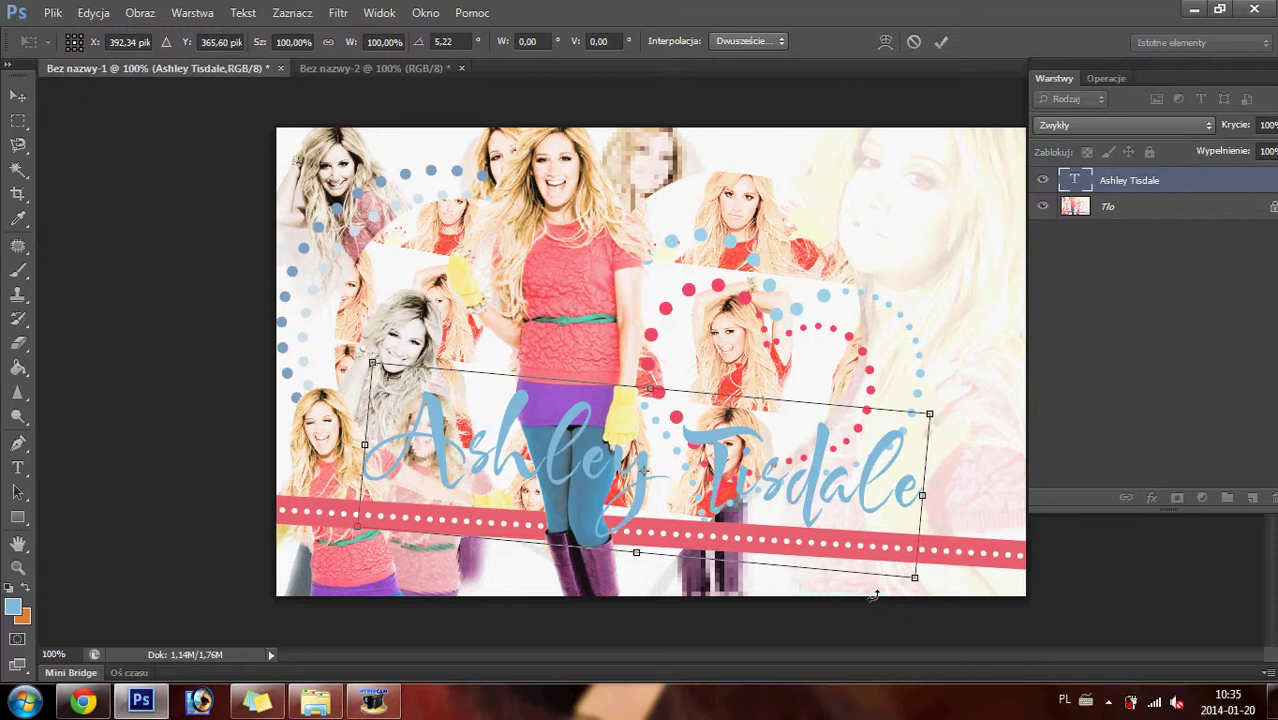
left_click_drag(799, 518, 835, 540)
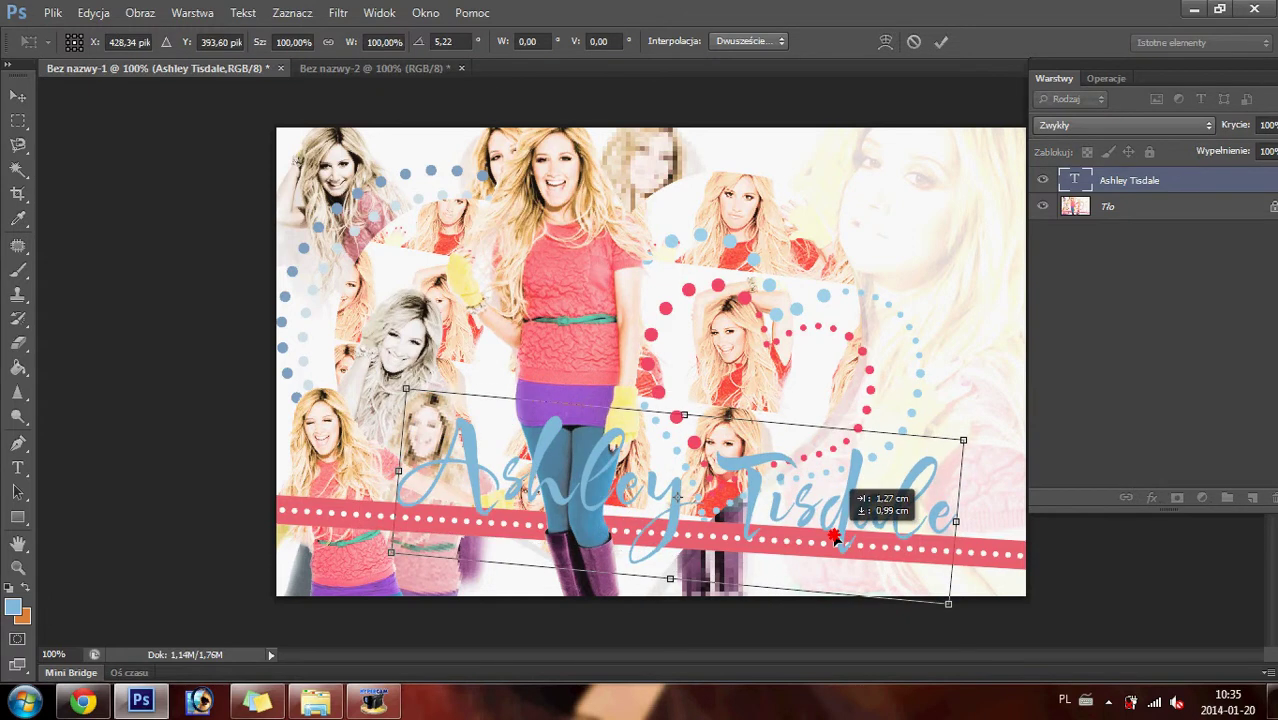
left_click_drag(768, 494, 802, 492)
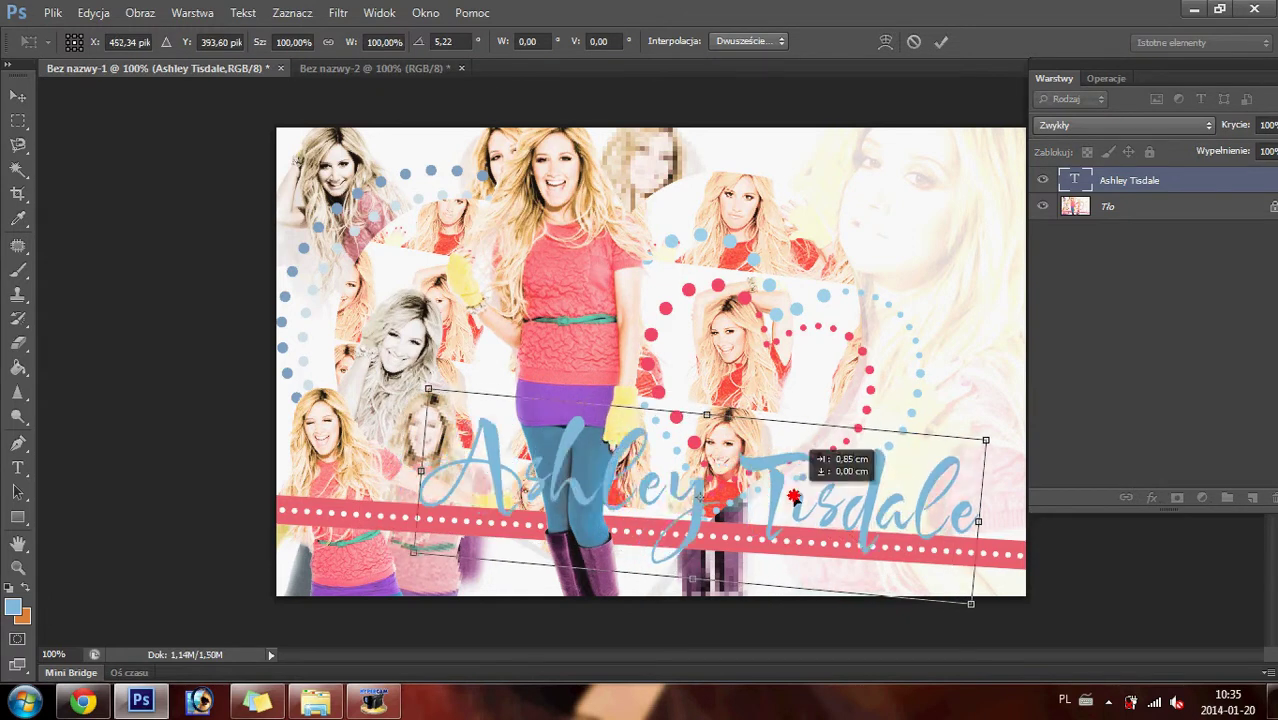
key("Return")
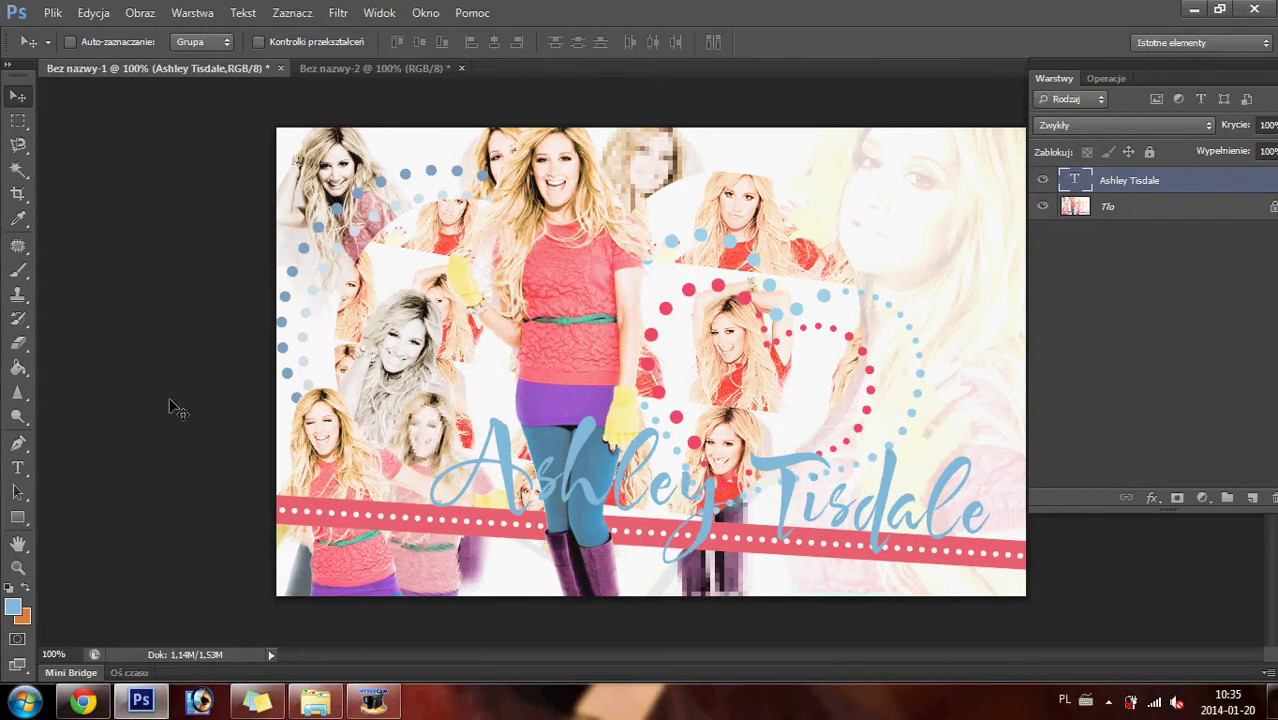
- Recolour the 'Ashley Tisdale' title text to blue #2fa0d4
left_click(18, 467)
double_click(715, 494)
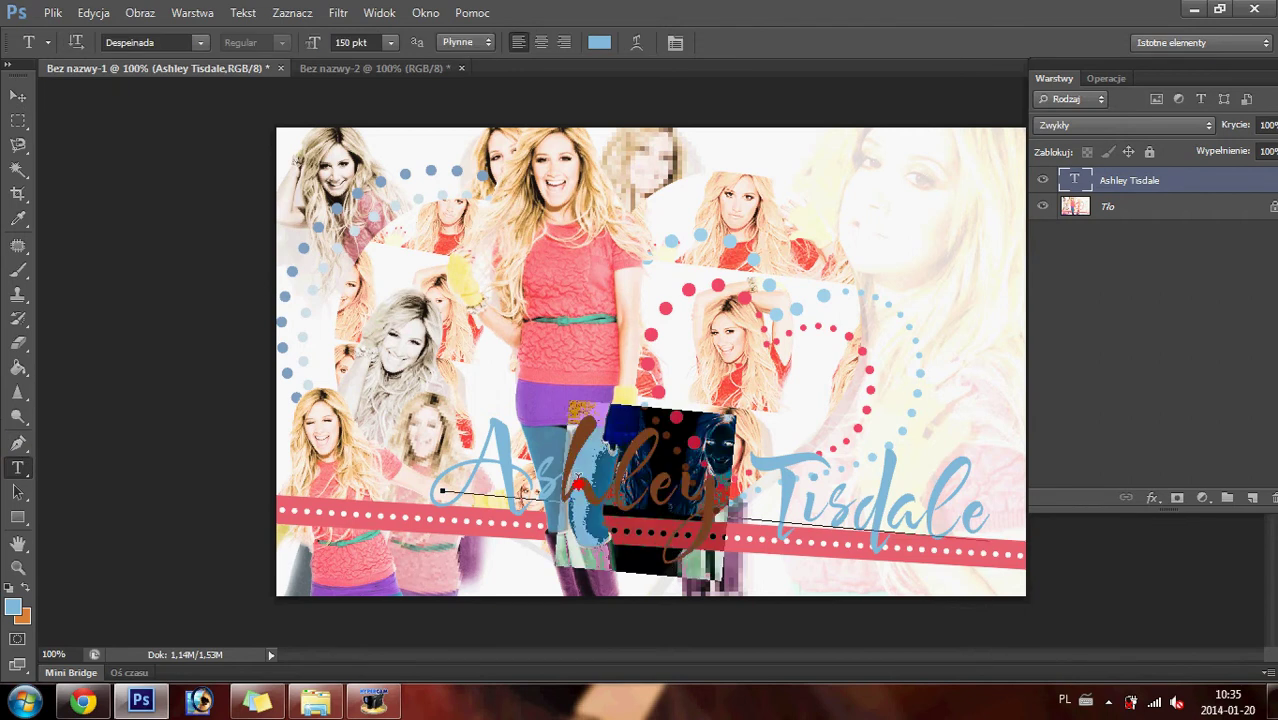
left_click(597, 43)
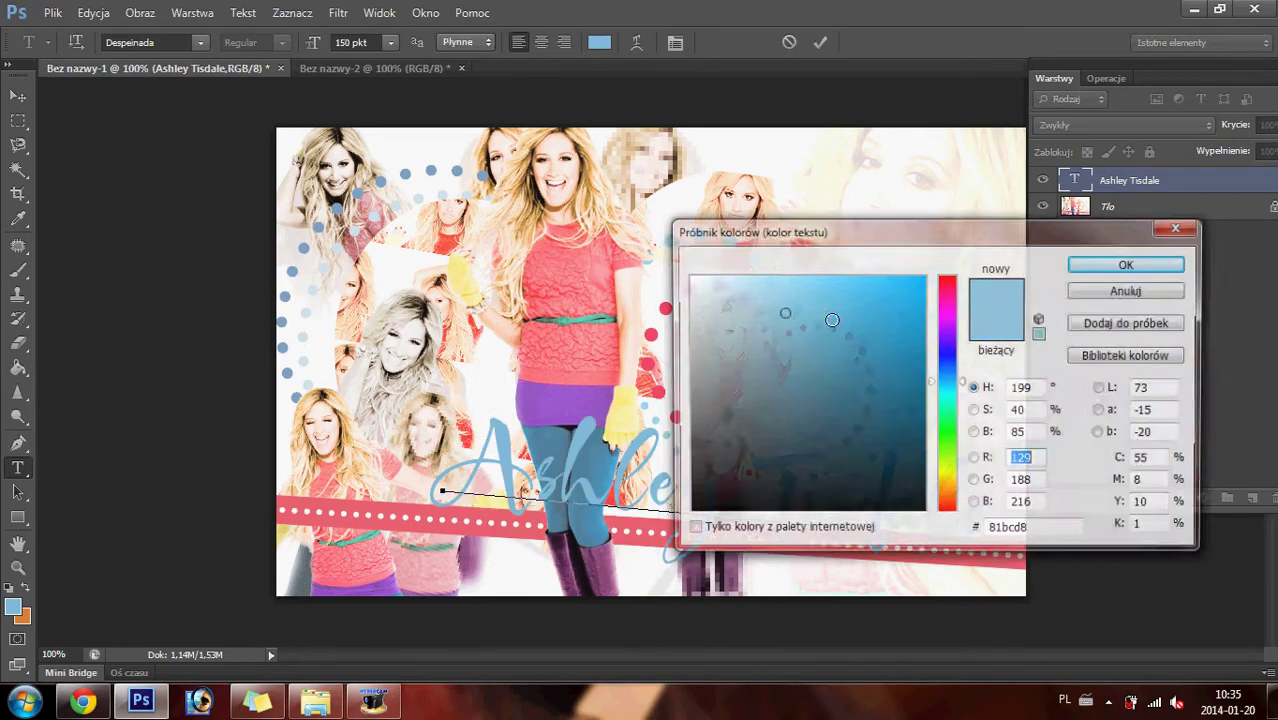
left_click(834, 376)
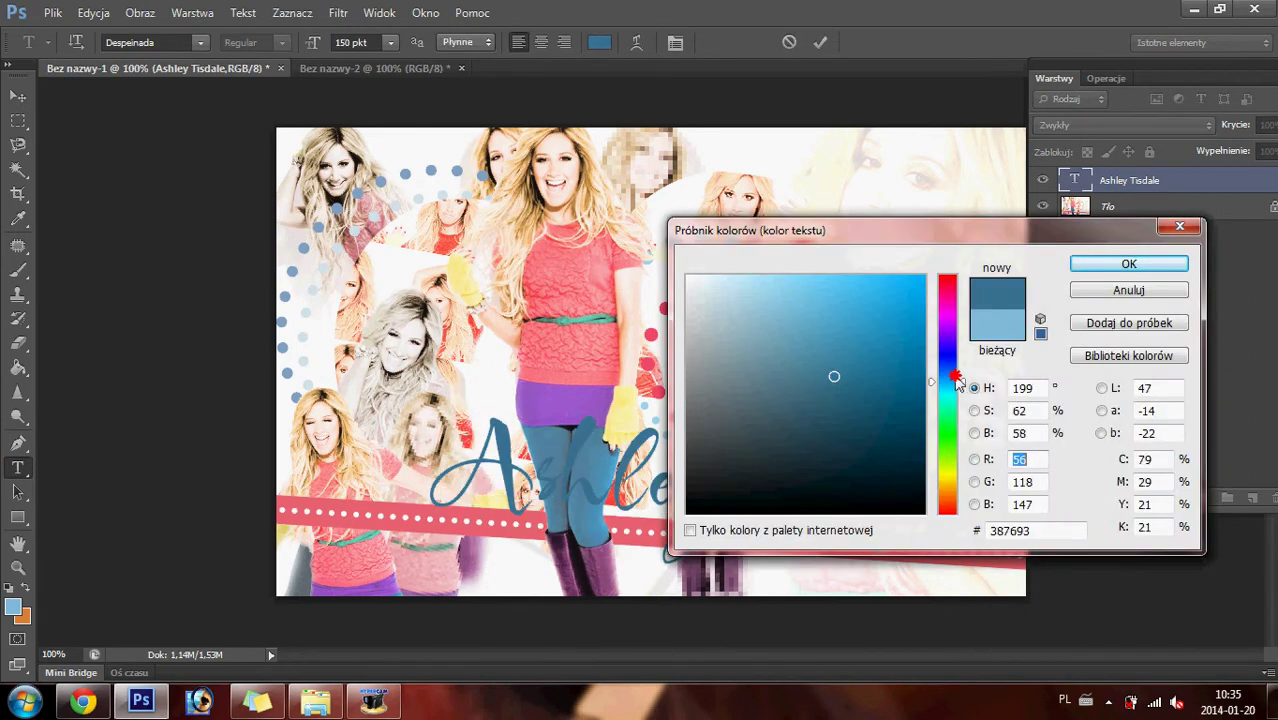
left_click(880, 340)
left_click(798, 394)
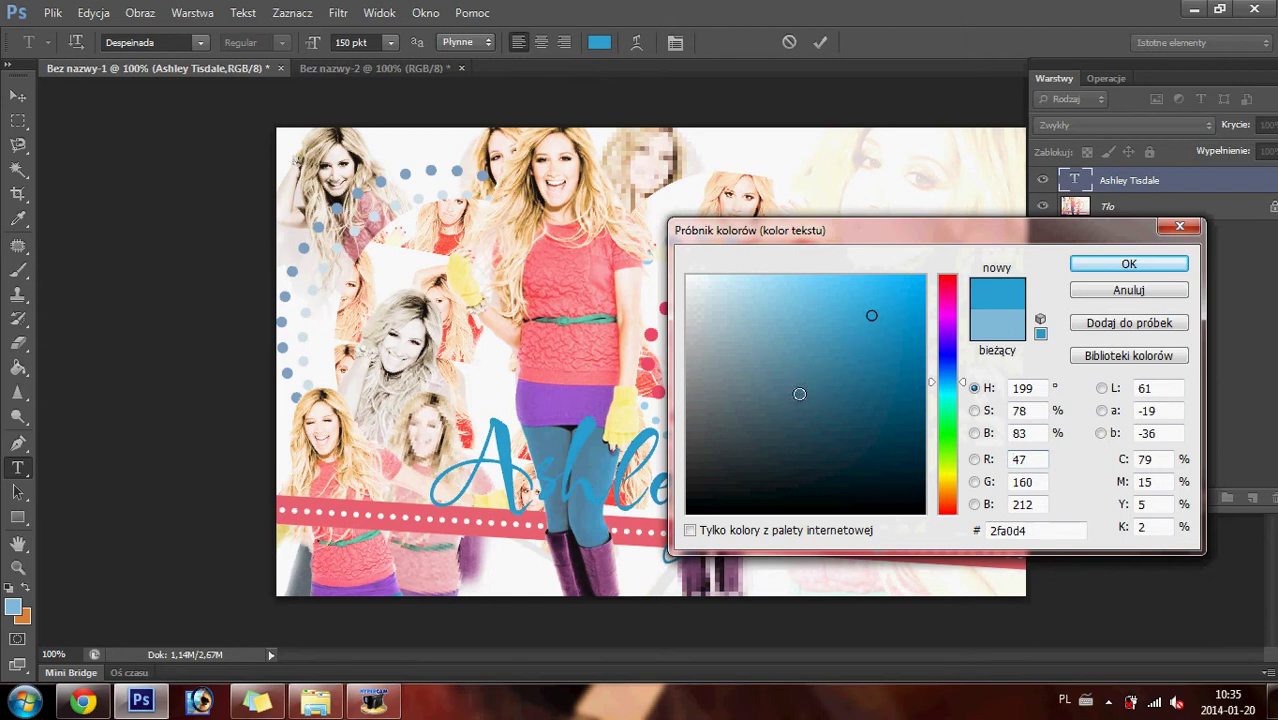
left_click(1128, 264)
left_click(14, 104)
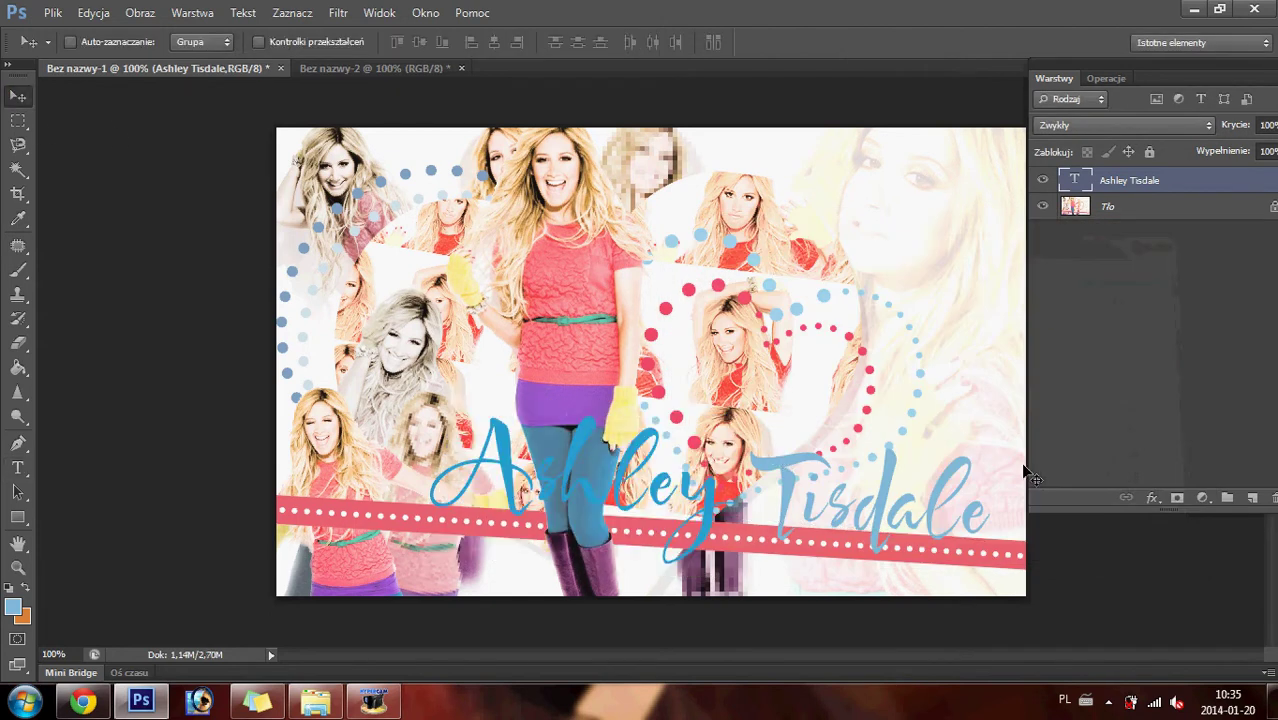
- Add a Nakładka drop shadow with size 0 and 18% opacity to the title
left_click(1147, 499)
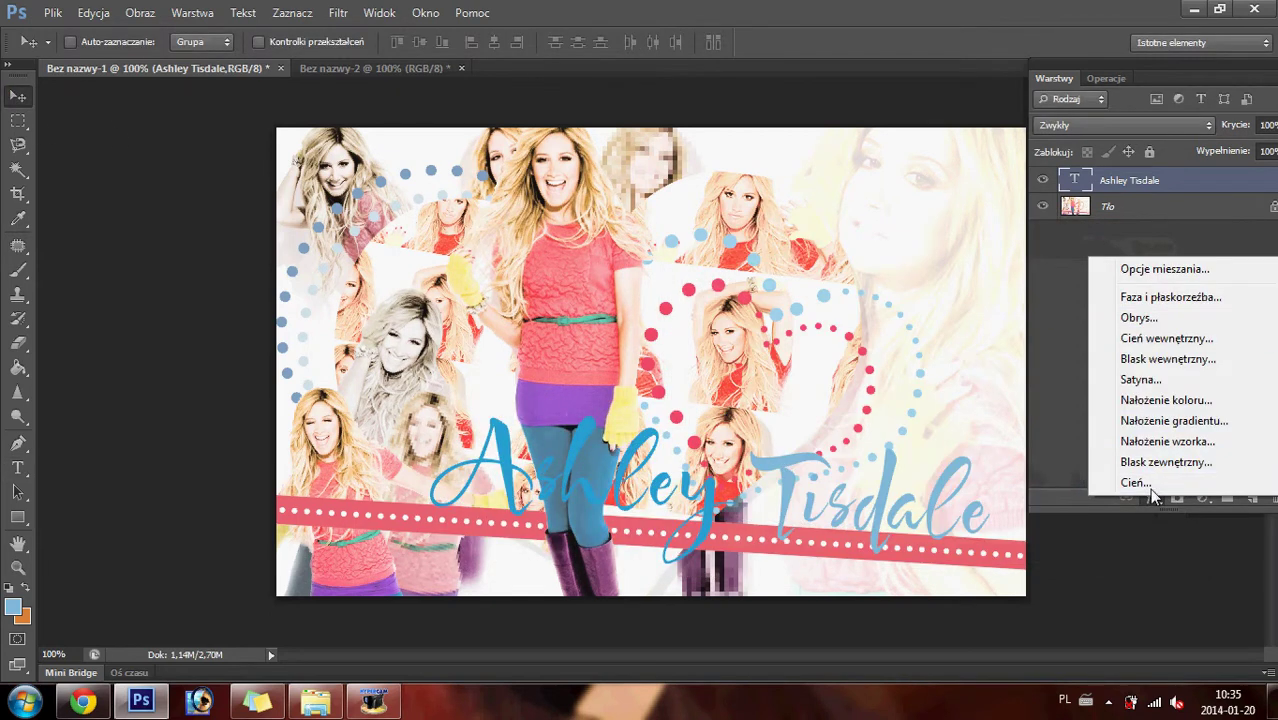
left_click(1149, 486)
left_click_drag(827, 271, 1002, 269)
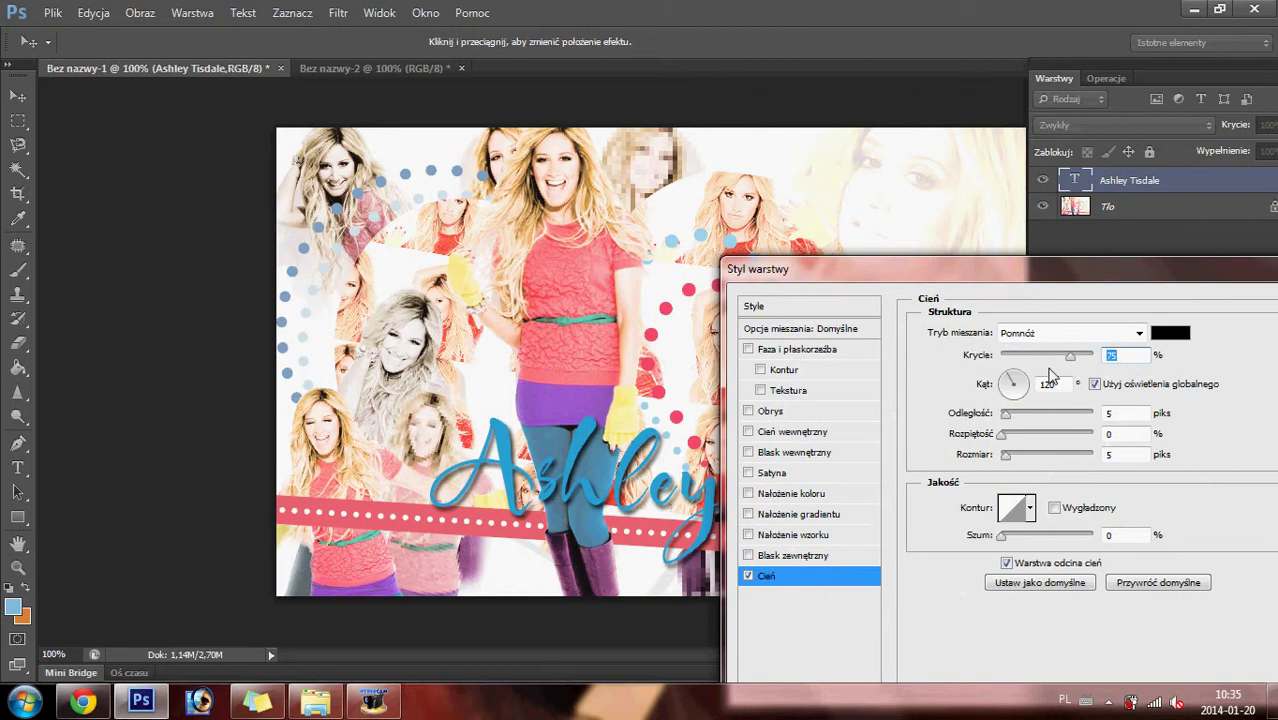
left_click(1010, 333)
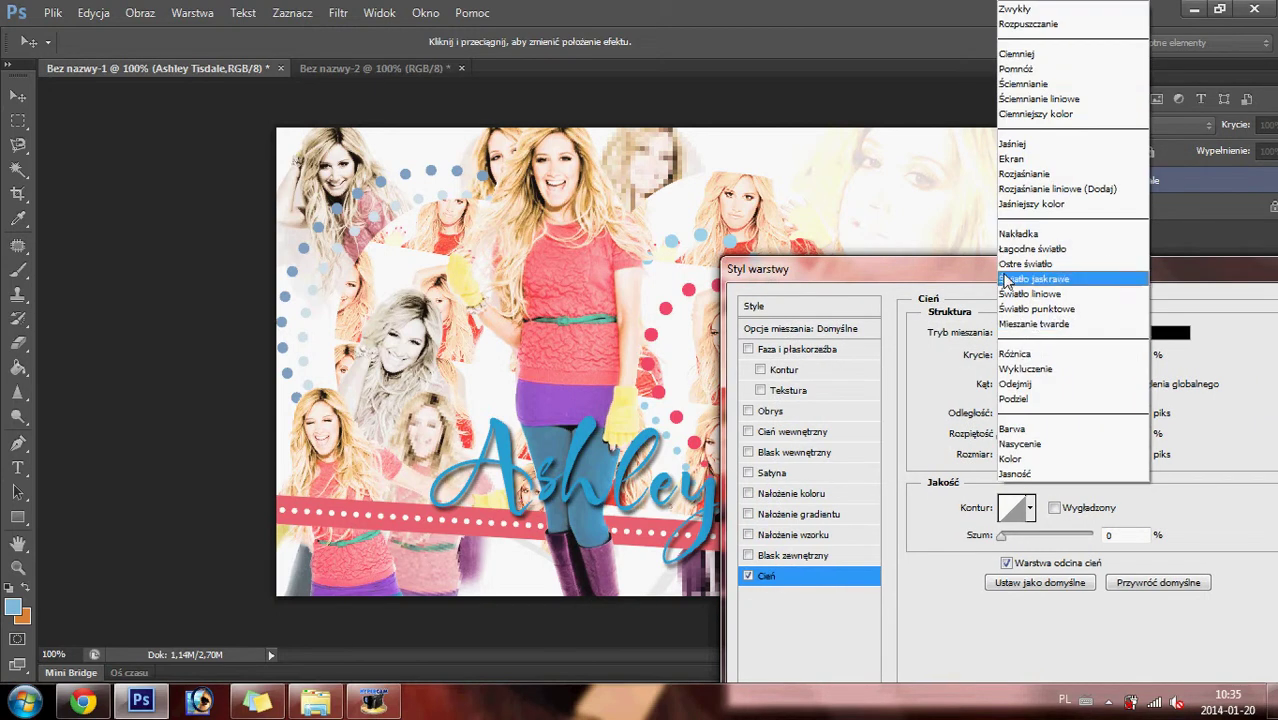
left_click(1012, 235)
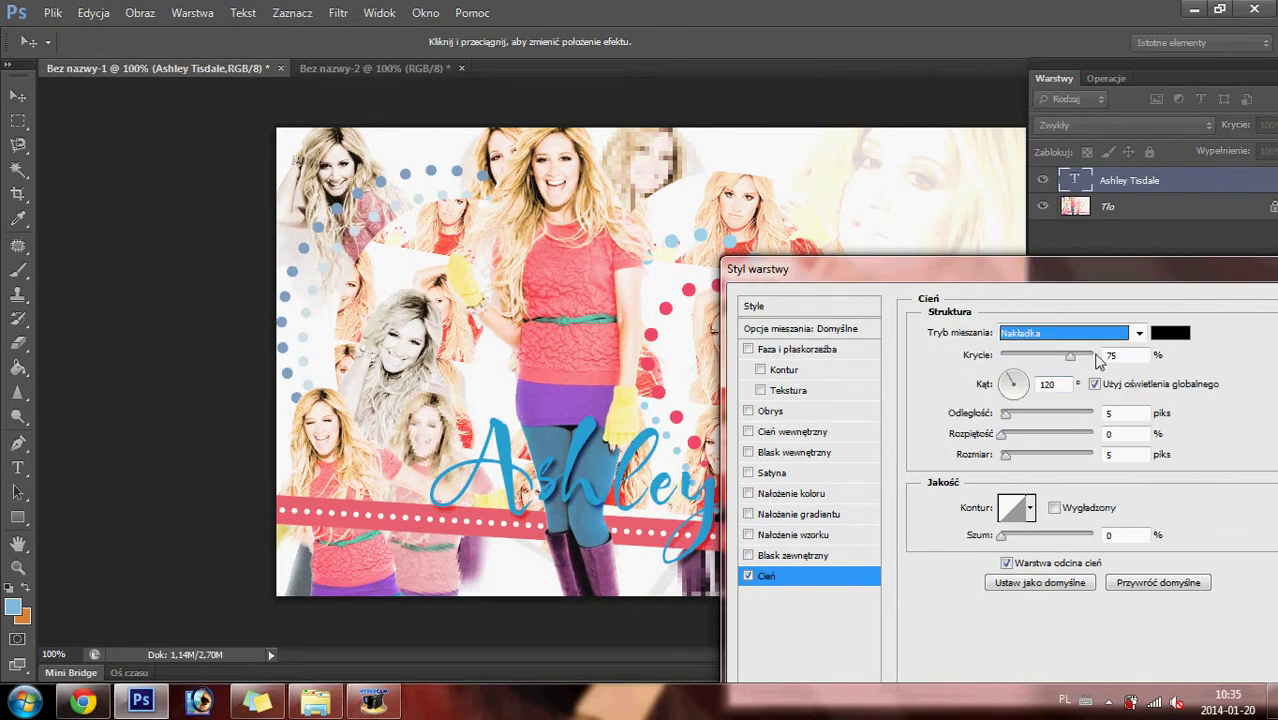
left_click_drag(1070, 357, 1160, 358)
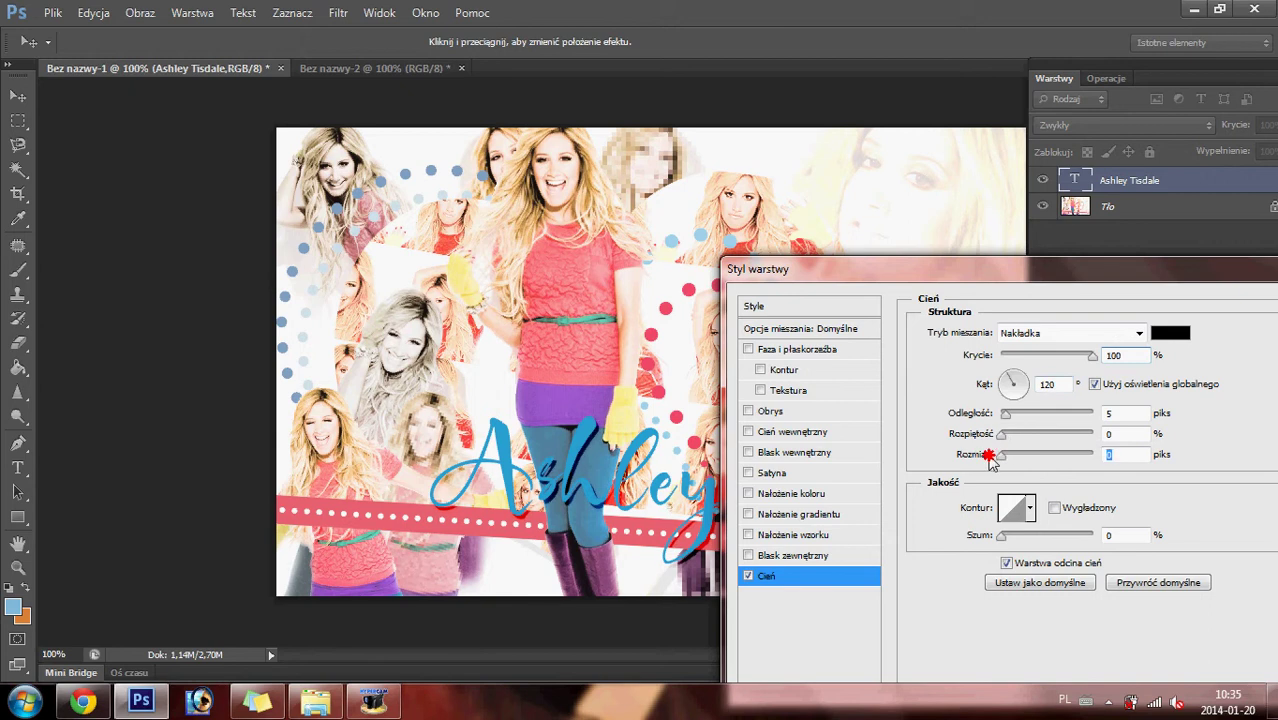
left_click_drag(1007, 453, 1002, 414)
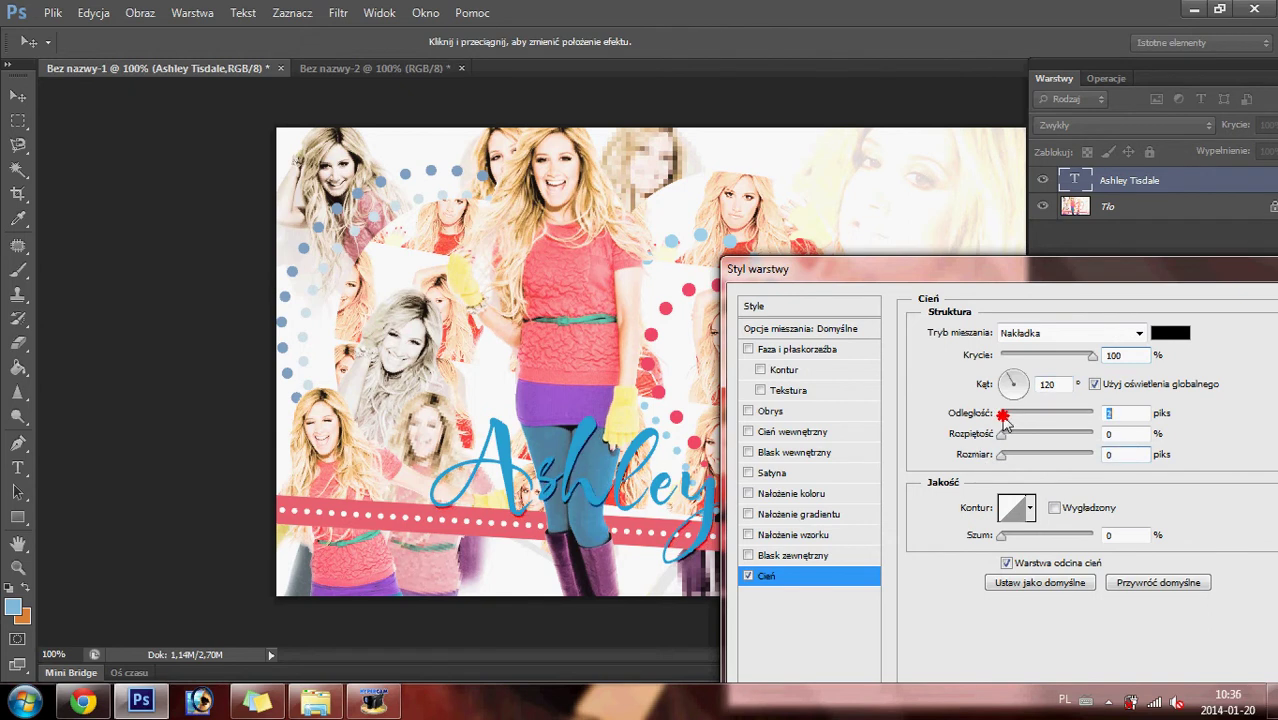
left_click_drag(1088, 357, 1018, 357)
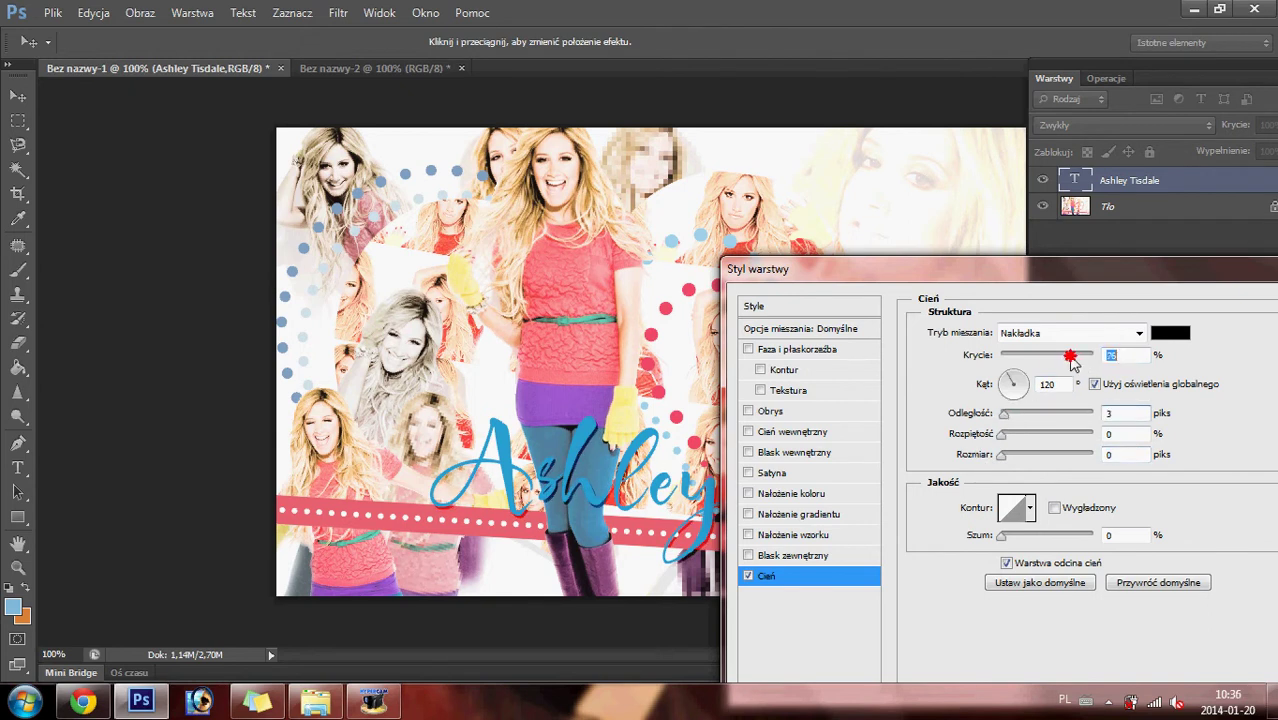
left_click_drag(803, 263, 952, 292)
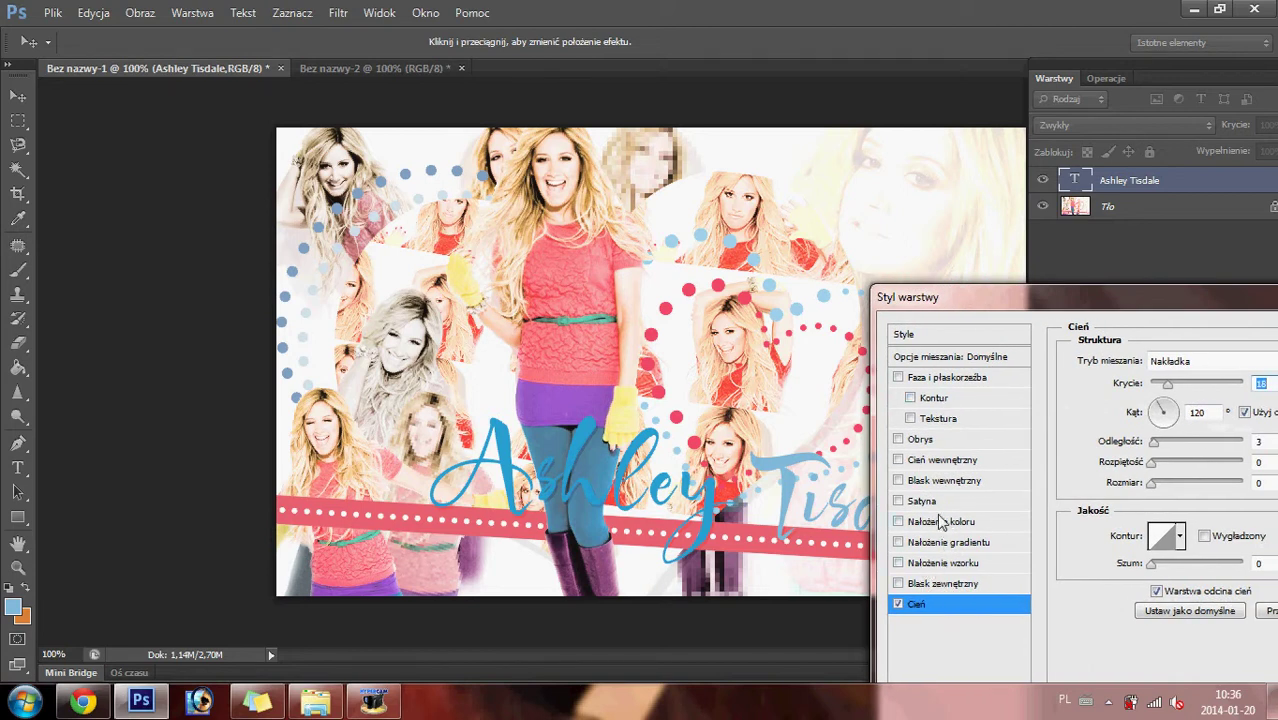
- Add an overlay inner shadow at 42% opacity, size 10 px, and apply the styles
left_click(945, 462)
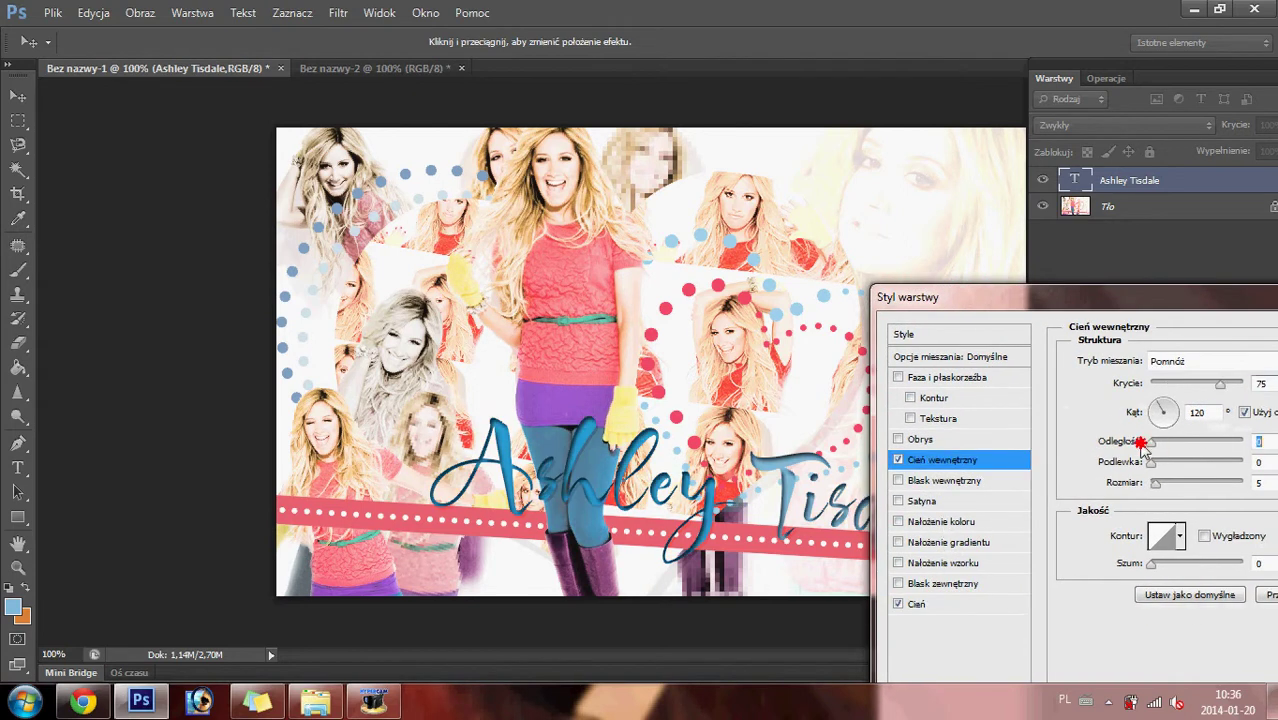
left_click(1170, 361)
left_click(1166, 238)
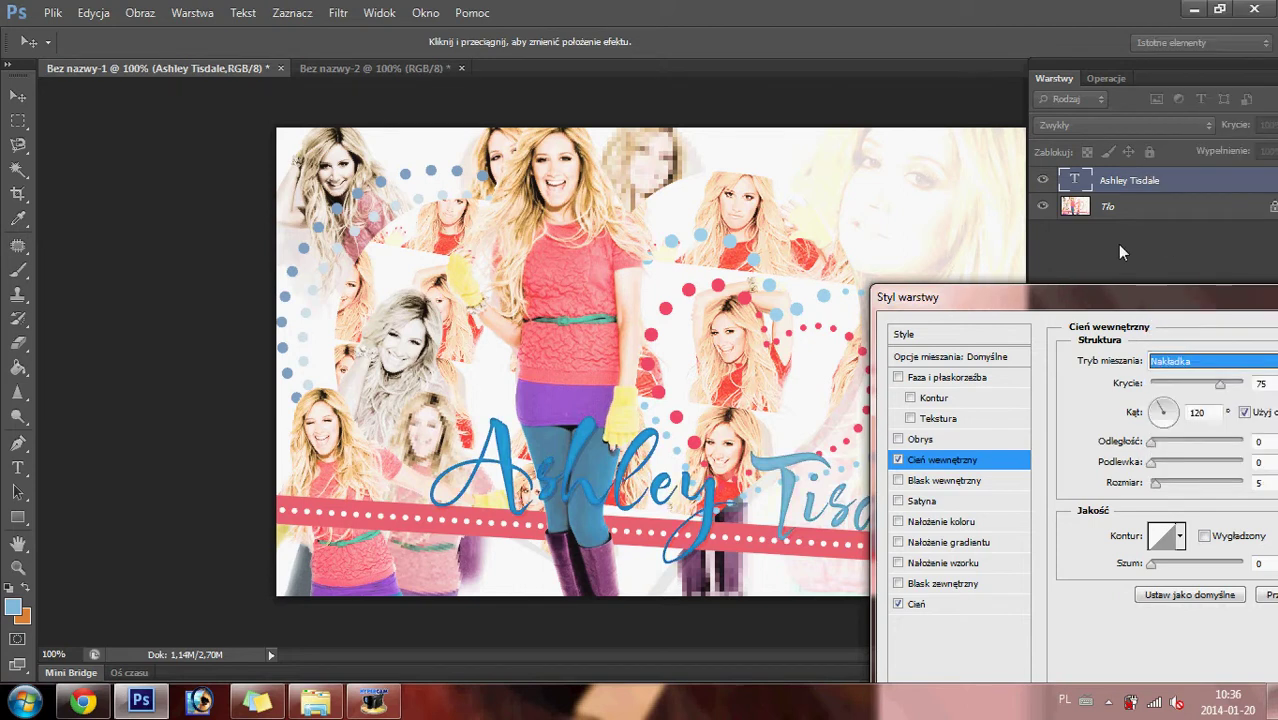
left_click_drag(1102, 298, 1062, 284)
left_click_drag(1179, 369, 1148, 369)
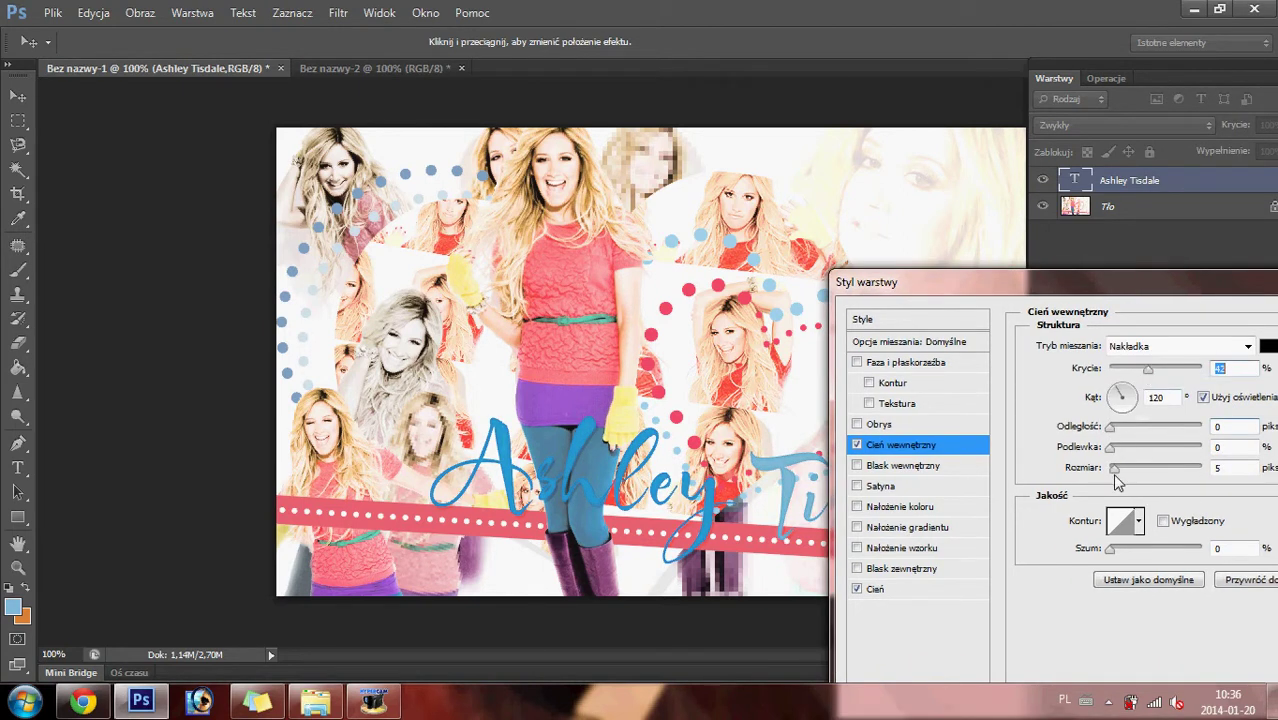
left_click_drag(1115, 477, 1123, 472)
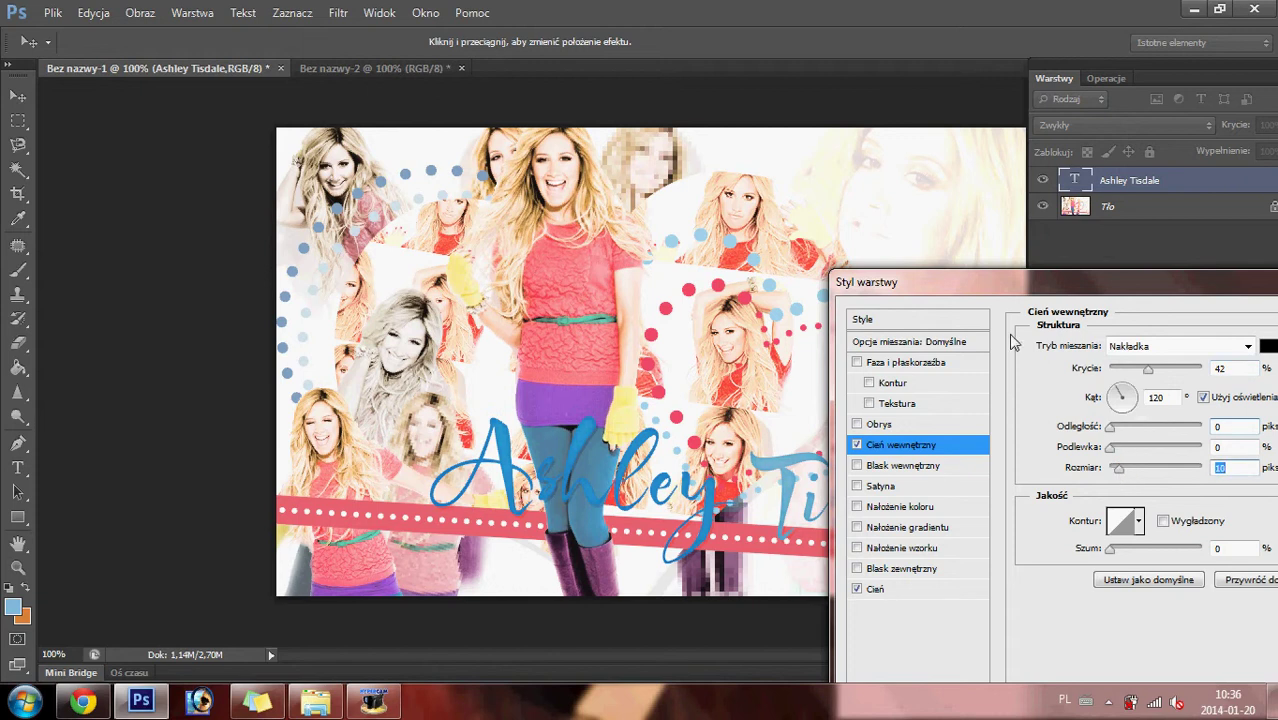
left_click_drag(970, 278, 762, 274)
left_click(1238, 318)
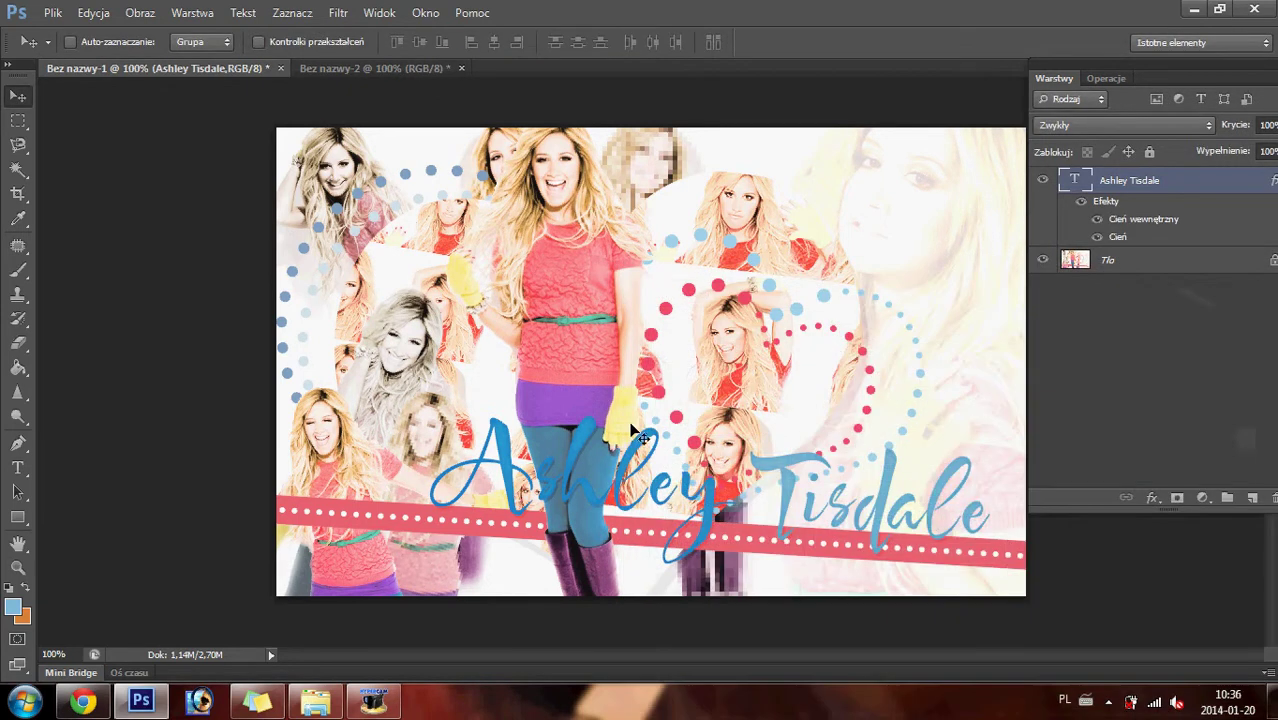
- Set the foreground colour to bright pink f62162
left_click(17, 468)
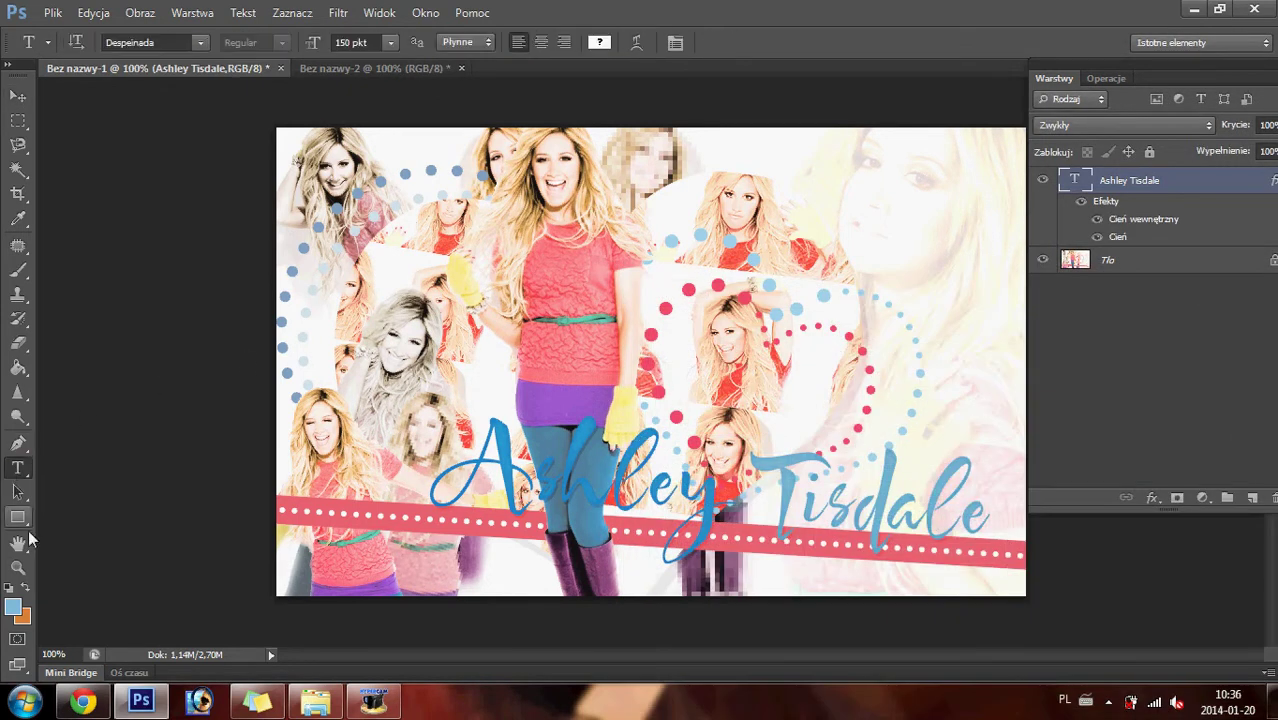
left_click(12, 608)
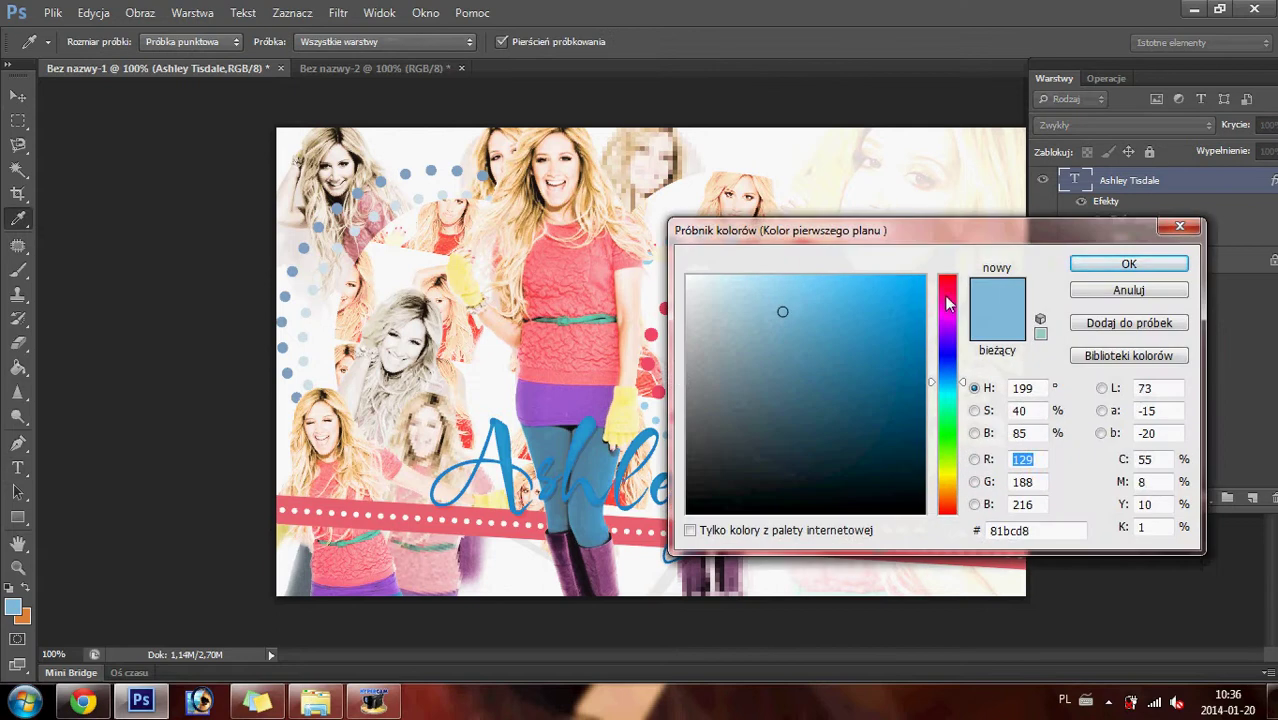
left_click(948, 288)
left_click(893, 284)
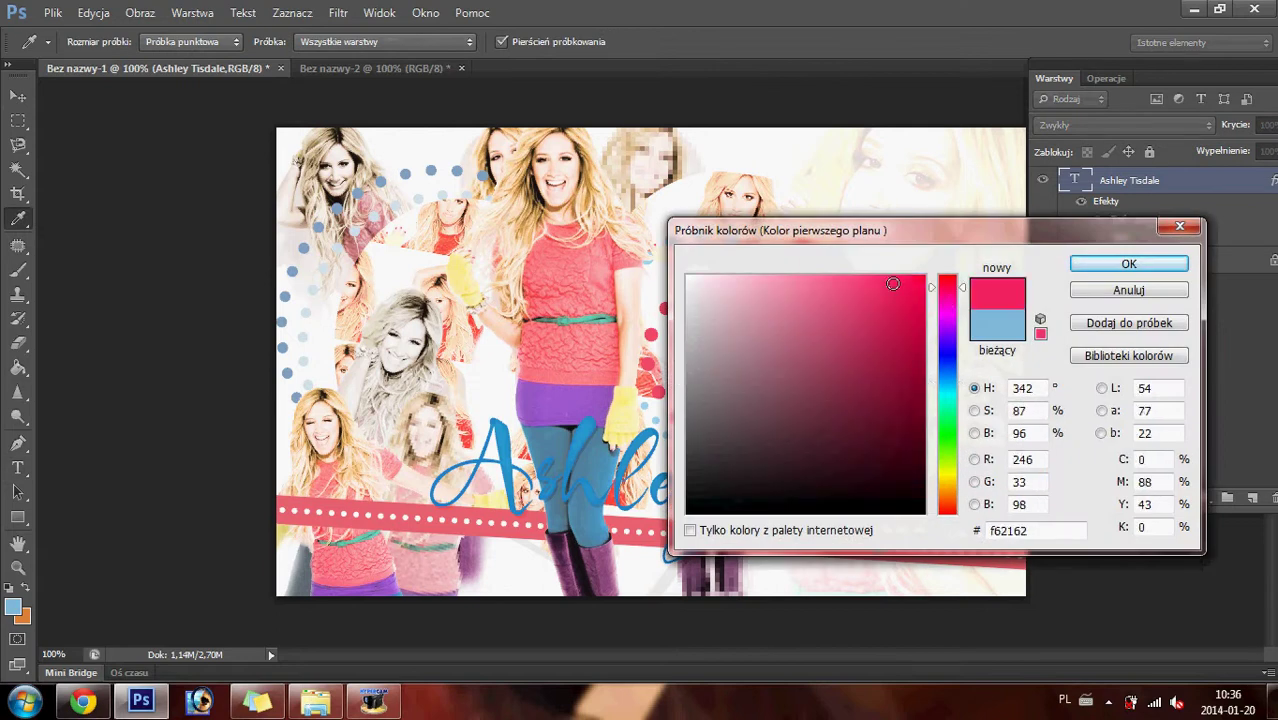
left_click(1128, 264)
- Type 'fansite' and set it in a 'Got That' NF script font
left_click(743, 396)
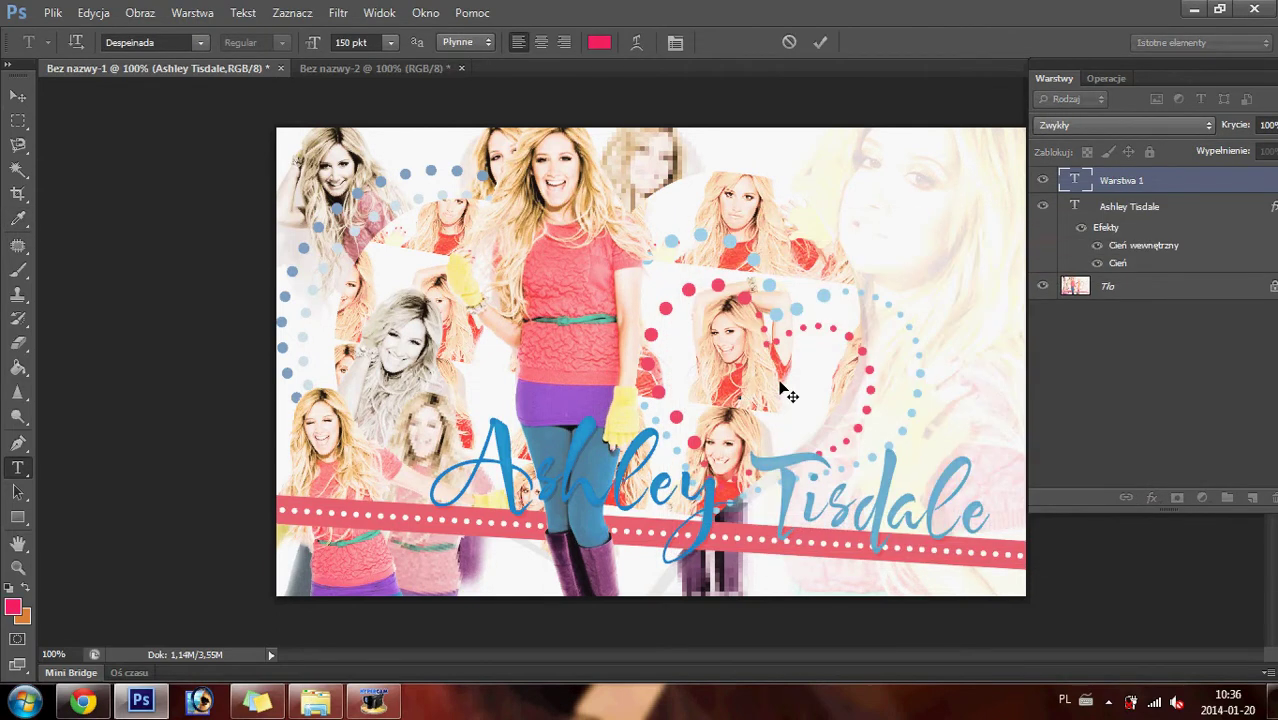
type("f")
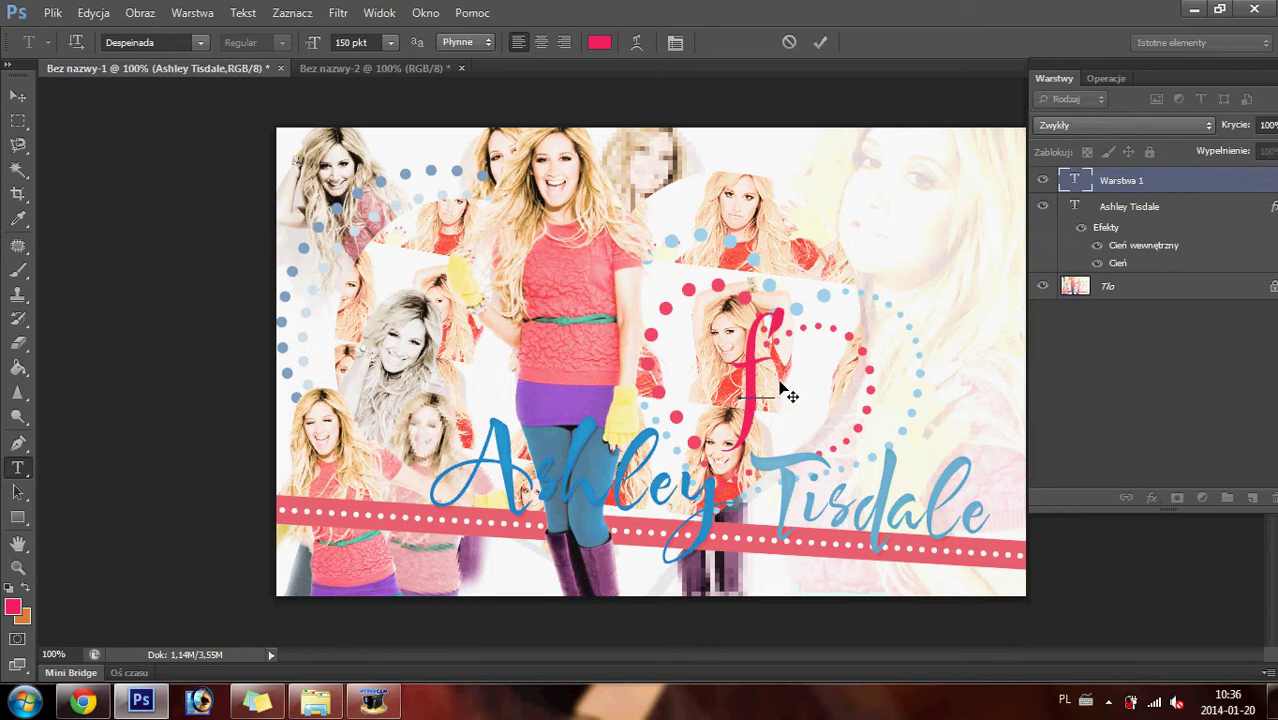
type("ansite")
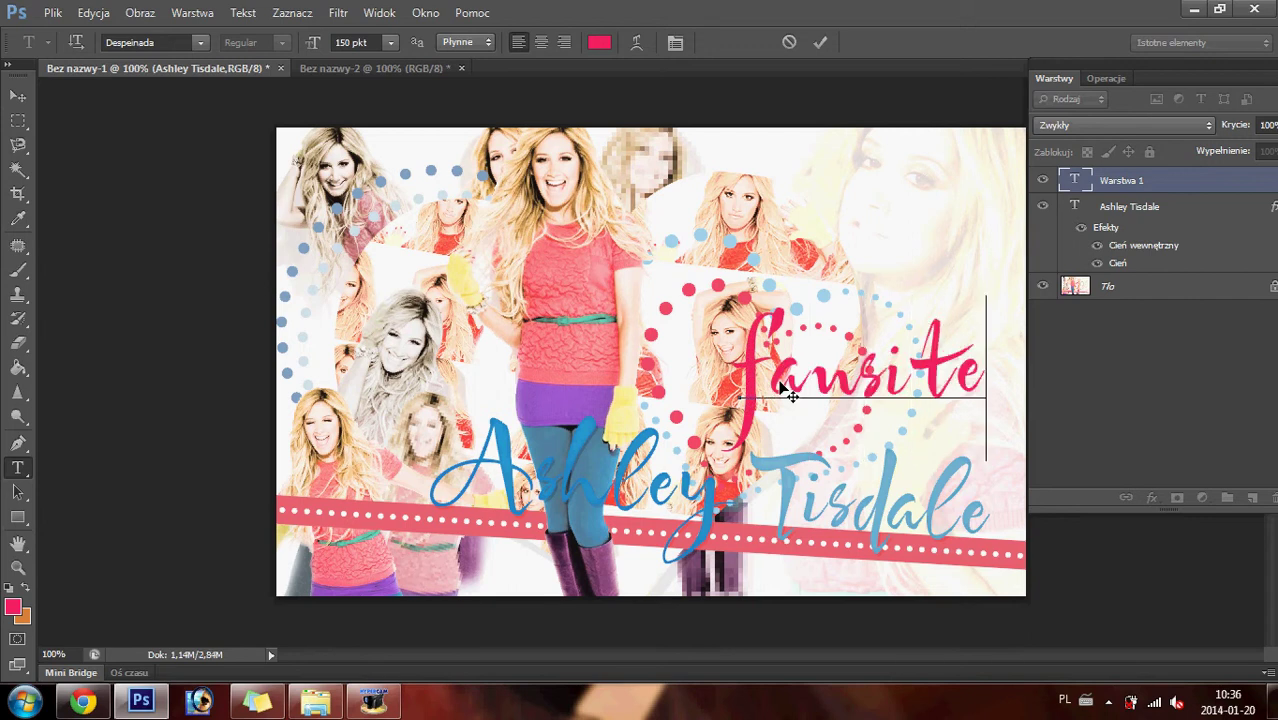
key("ctrl+a")
left_click(155, 42)
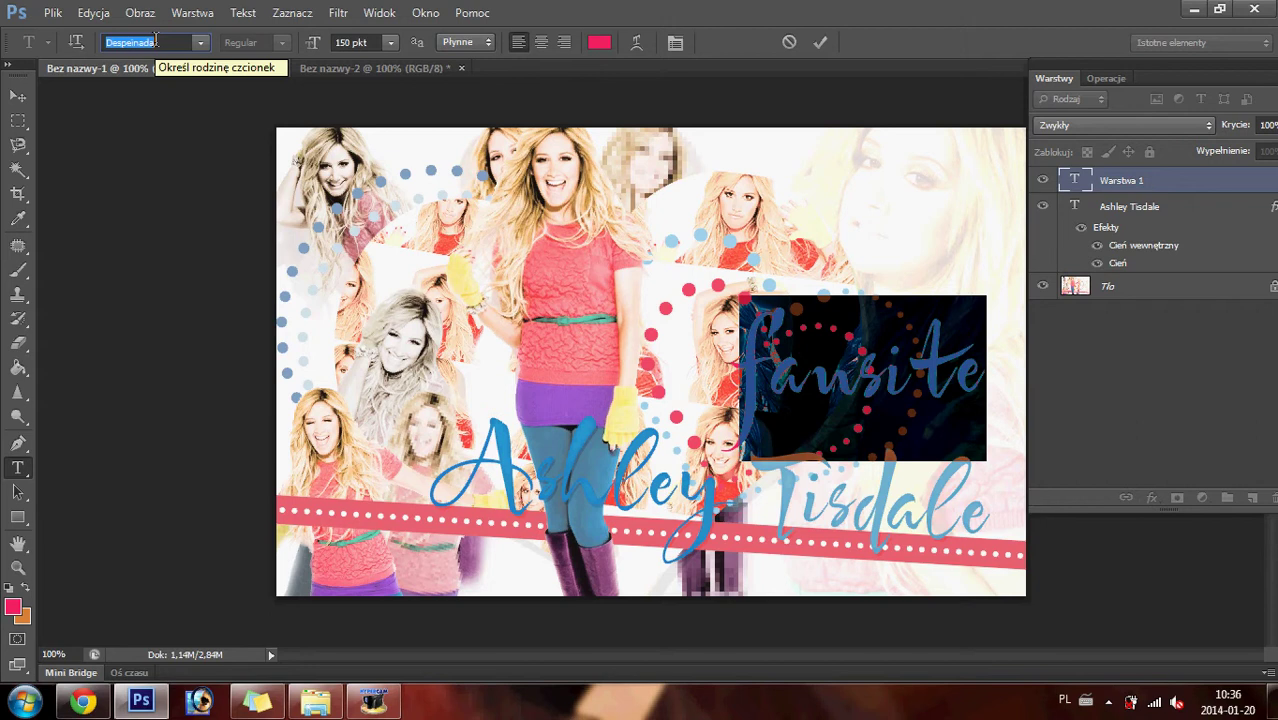
type("Kewl Script")
key("Return")
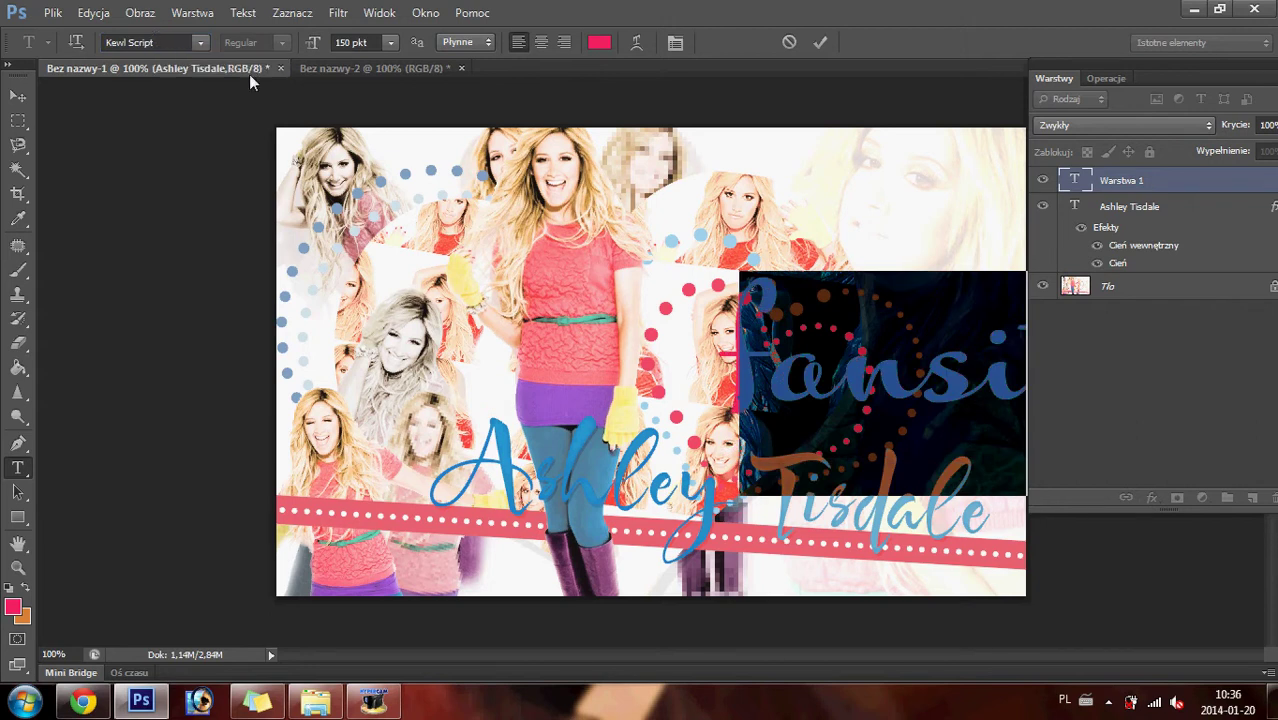
left_click(149, 42)
type("Got That Swing NF")
key("Return")
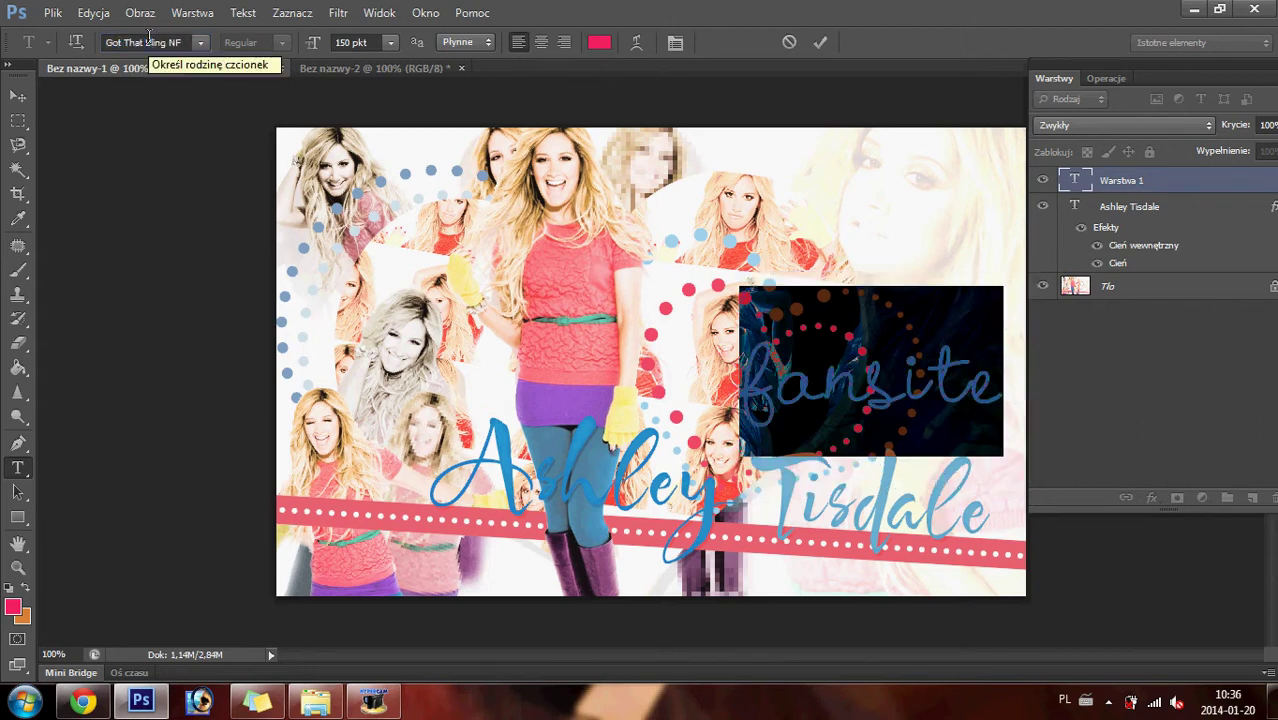
- Size 'fansite' to 72 pt and move it beneath 'Tisdale'
left_click(390, 42)
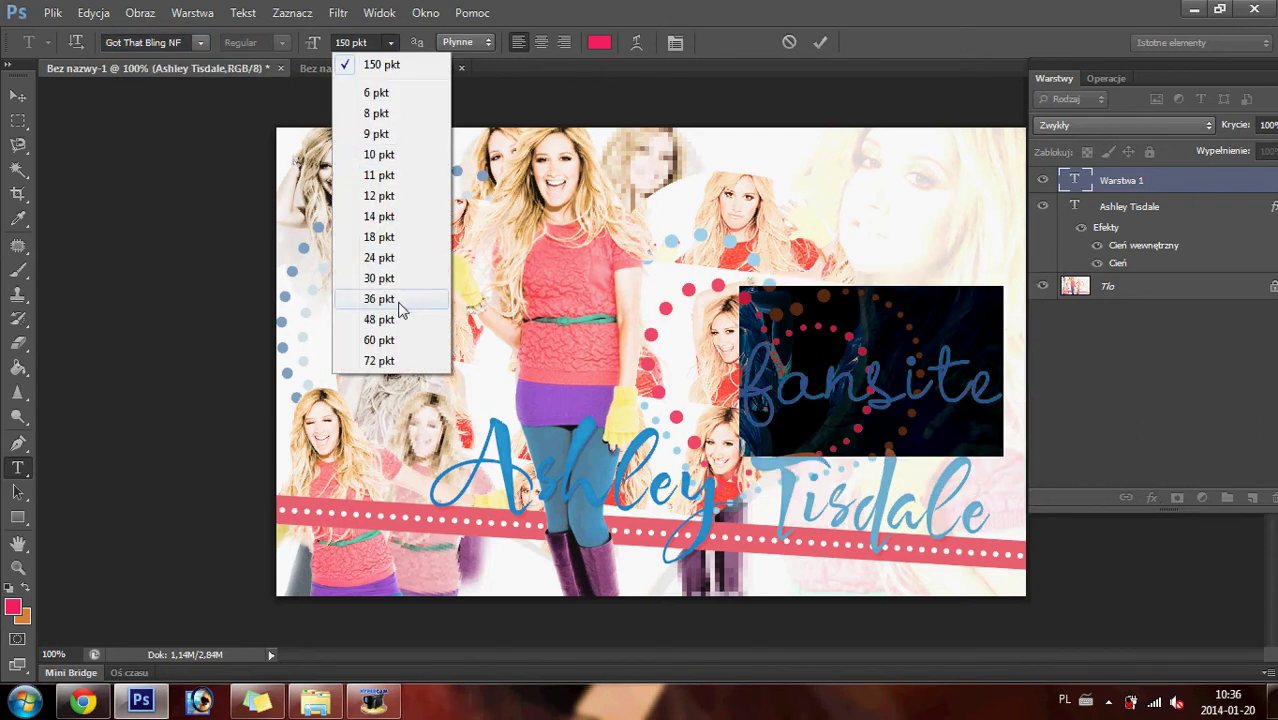
left_click(380, 361)
left_click(18, 96)
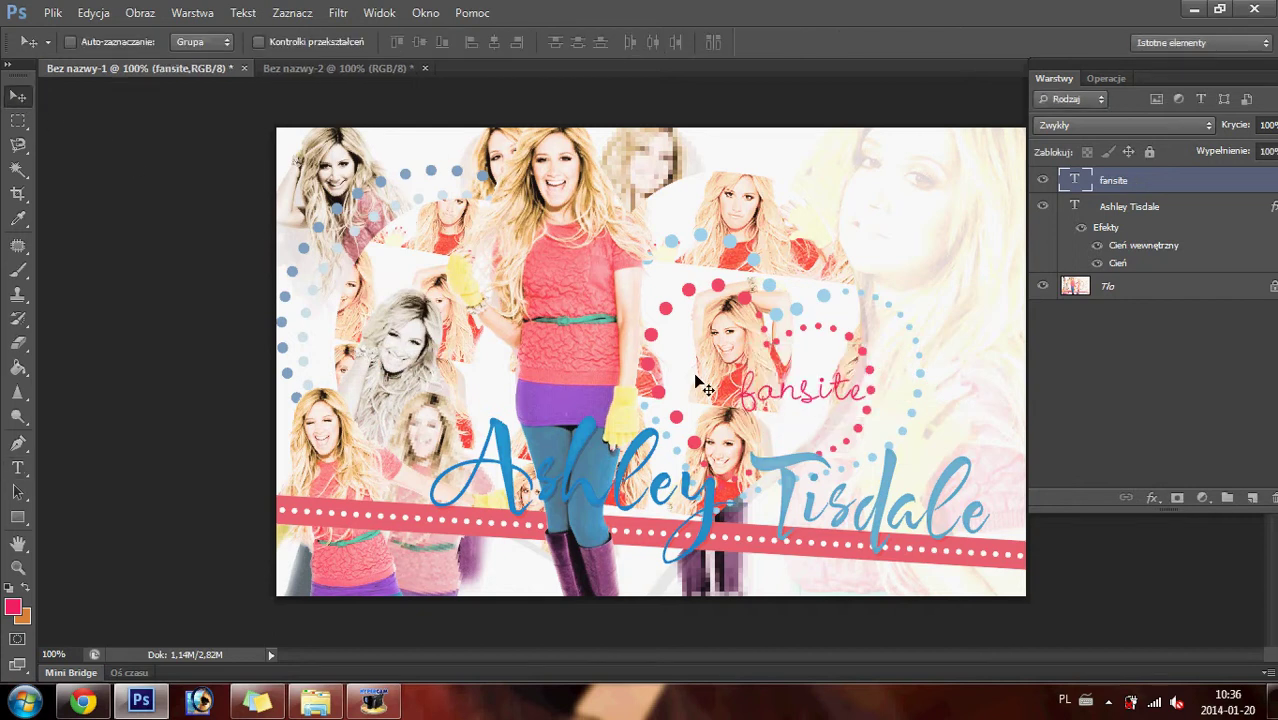
left_click_drag(700, 385, 817, 570)
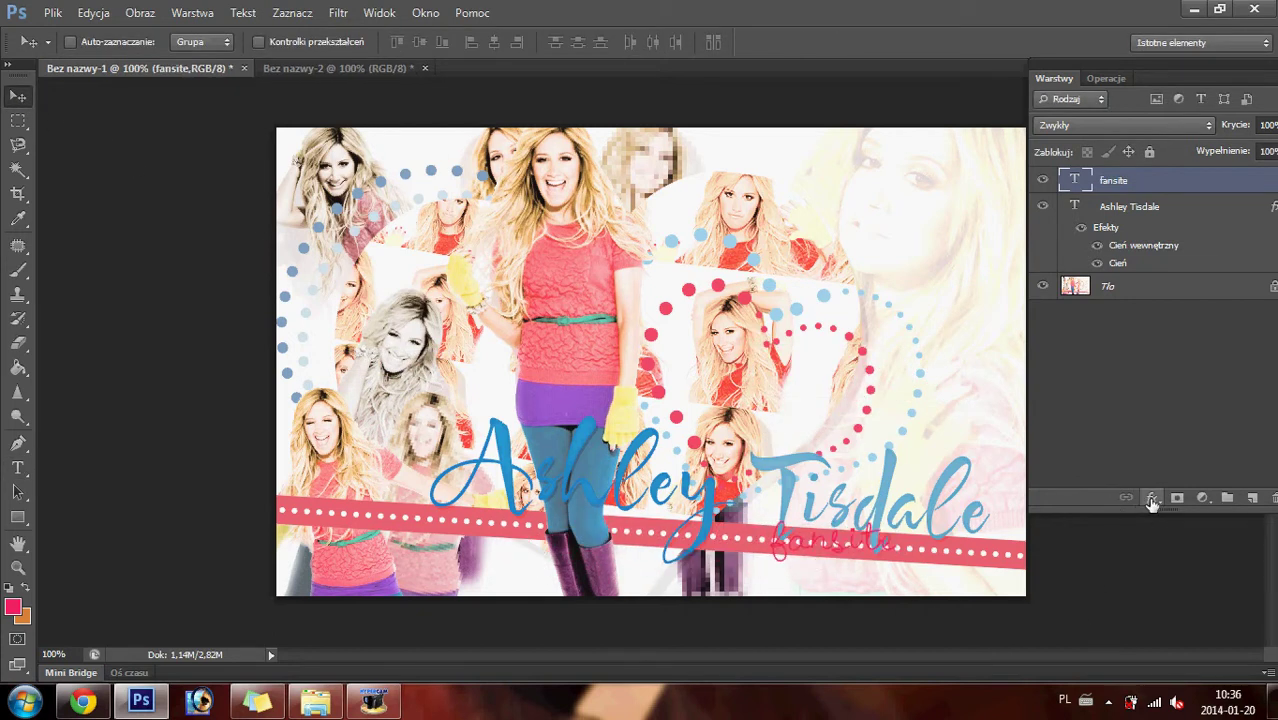
- Add a thin white (#ffffff) stroke outline to the fansite text
left_click(1152, 498)
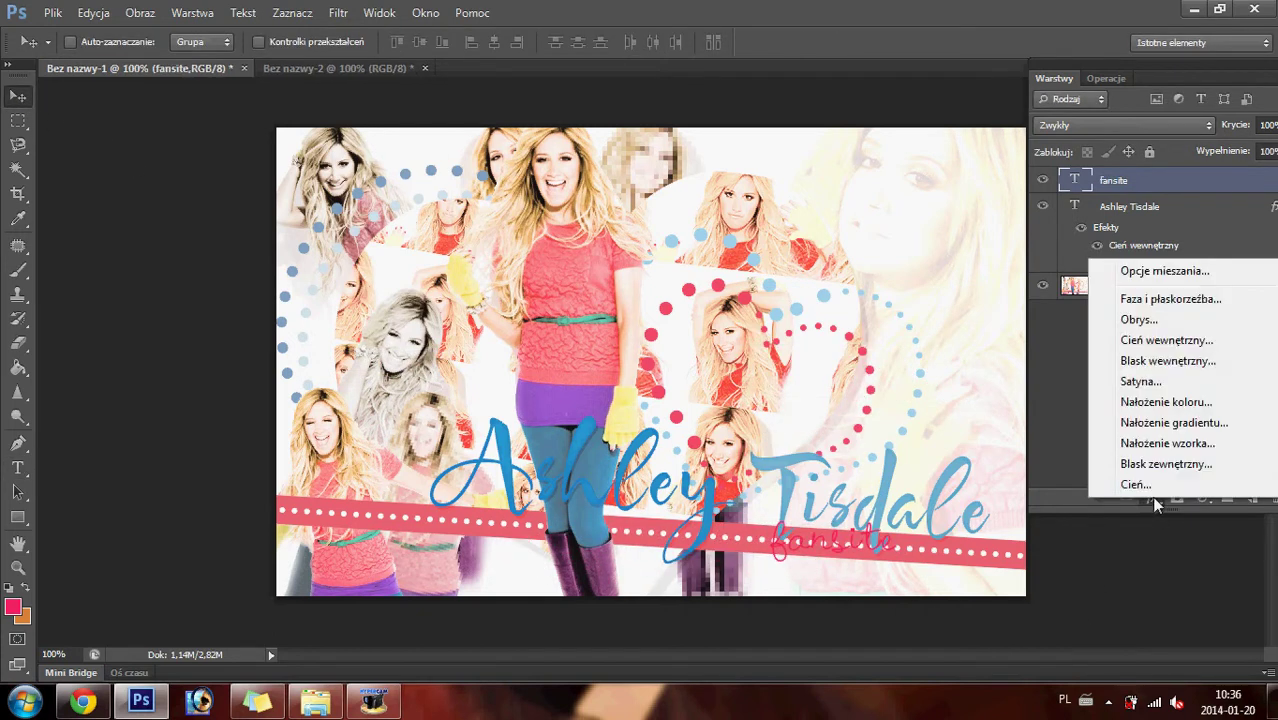
left_click(1166, 322)
left_click_drag(936, 287, 1226, 354)
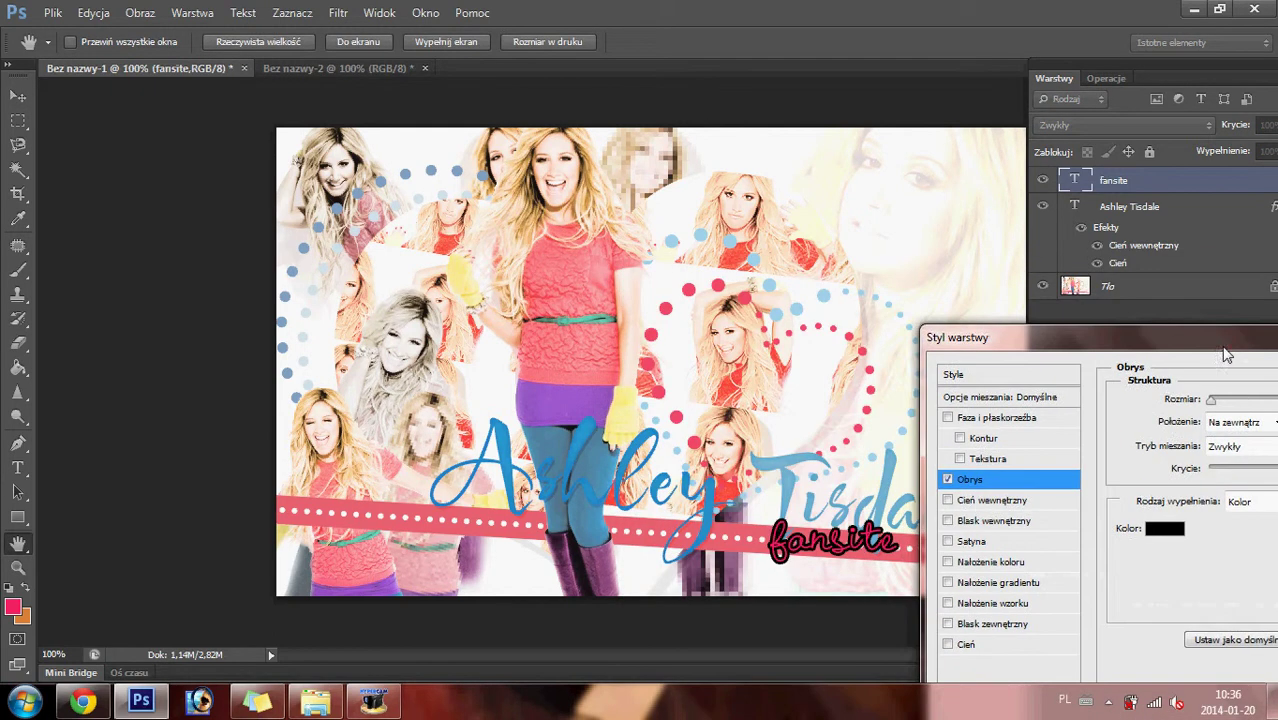
left_click(1164, 528)
type("ffffff")
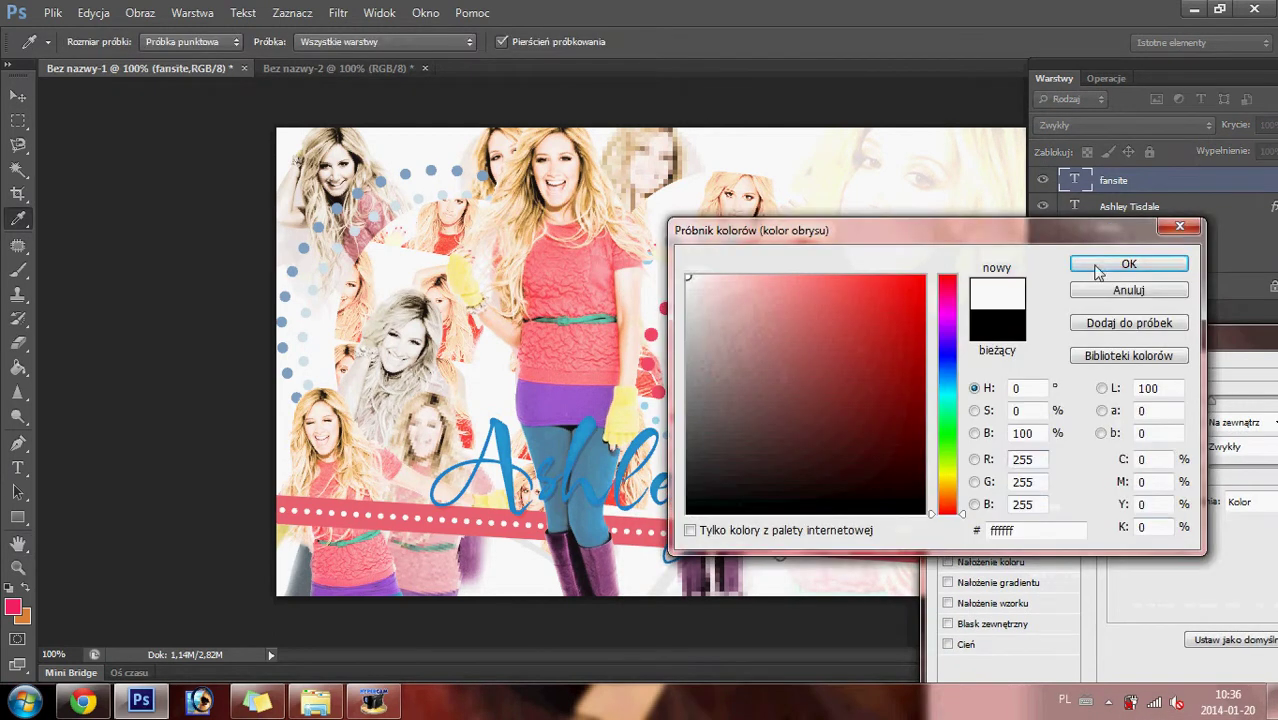
left_click(1088, 261)
left_click_drag(1210, 400, 1210, 406)
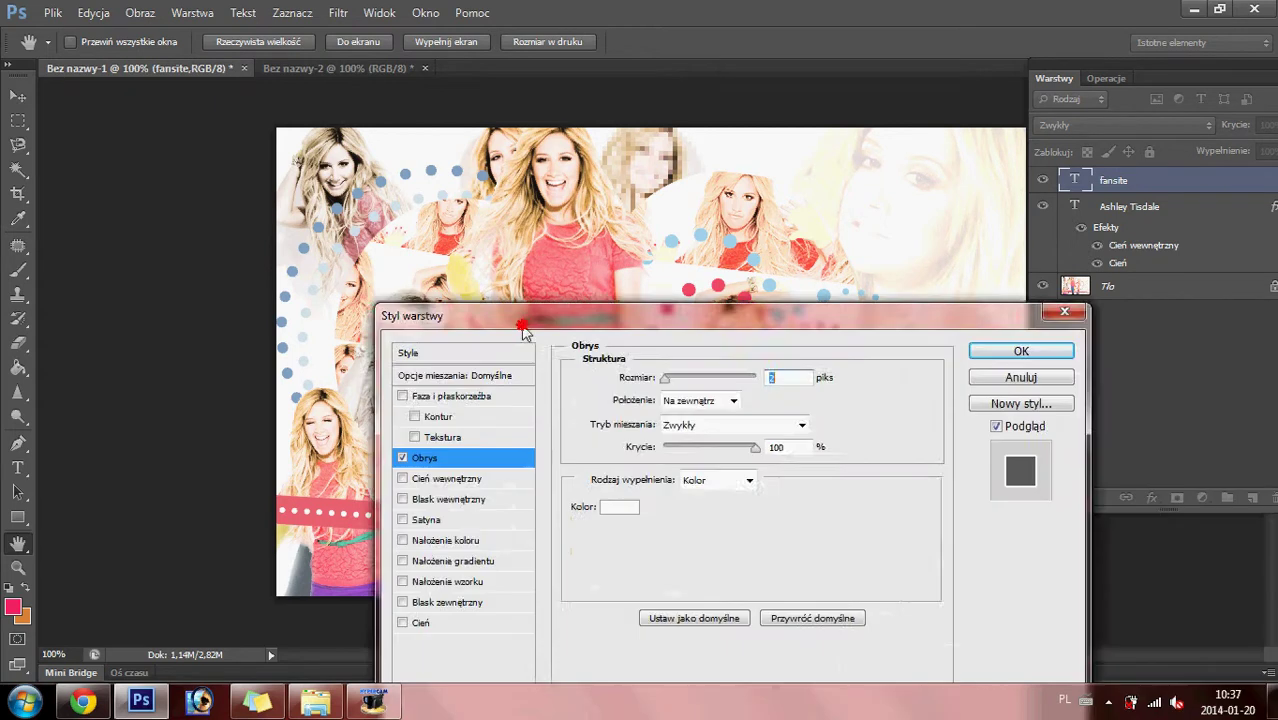
- Add a Normal-mode drop shadow at about 46% opacity and 2 px size, then nudge fansite slightly left
left_click_drag(1078, 340, 201, 292)
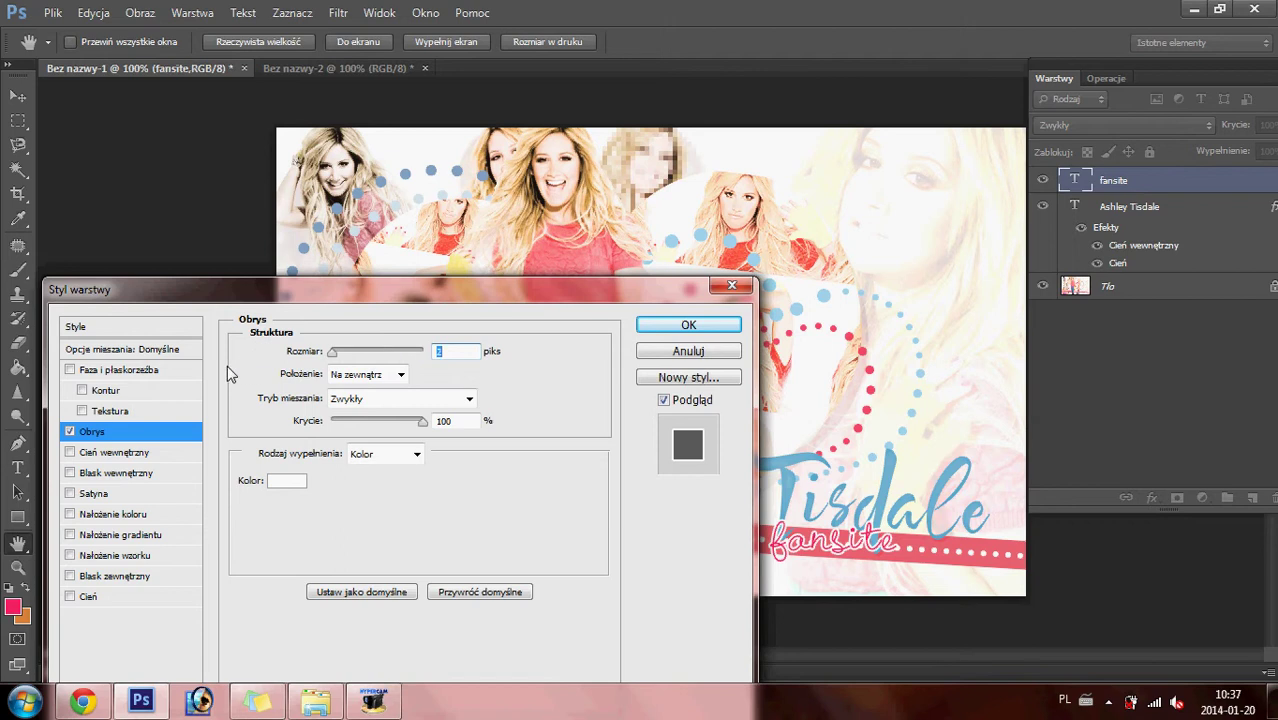
left_click(115, 597)
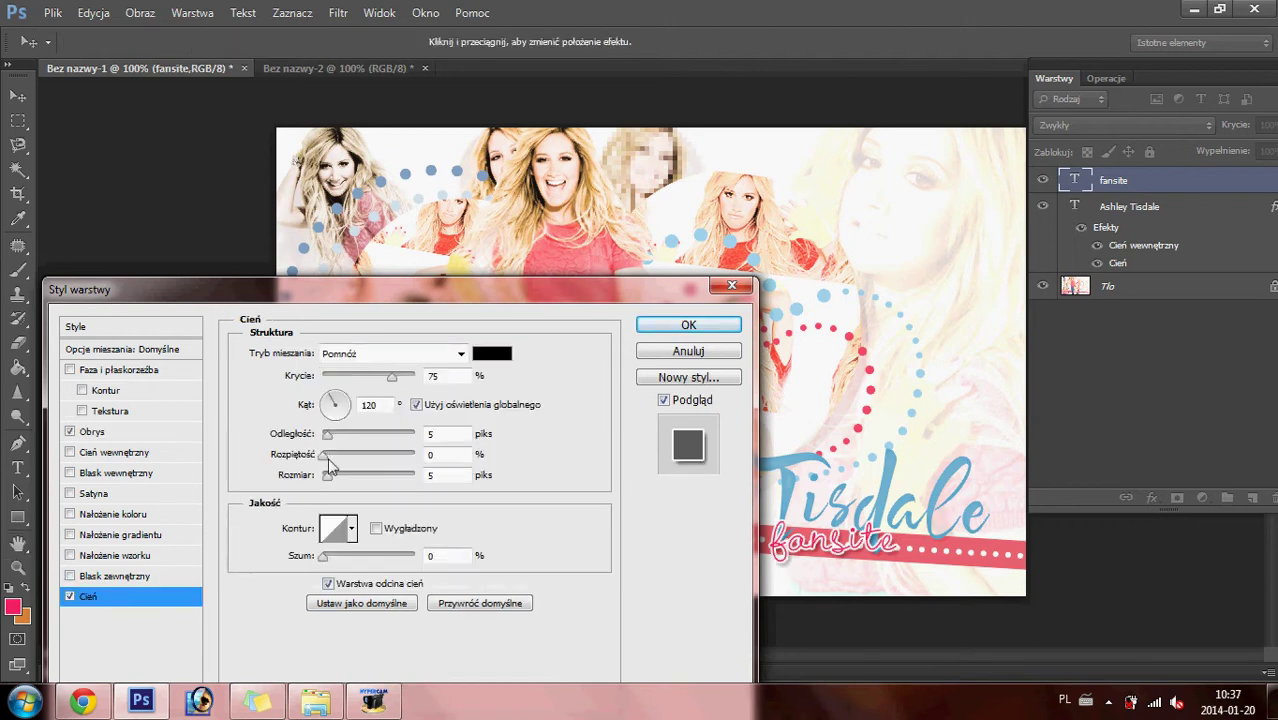
mouse_move(327, 475)
left_mouse_down()
mouse_move(307, 475)
mouse_move(327, 477)
left_mouse_up()
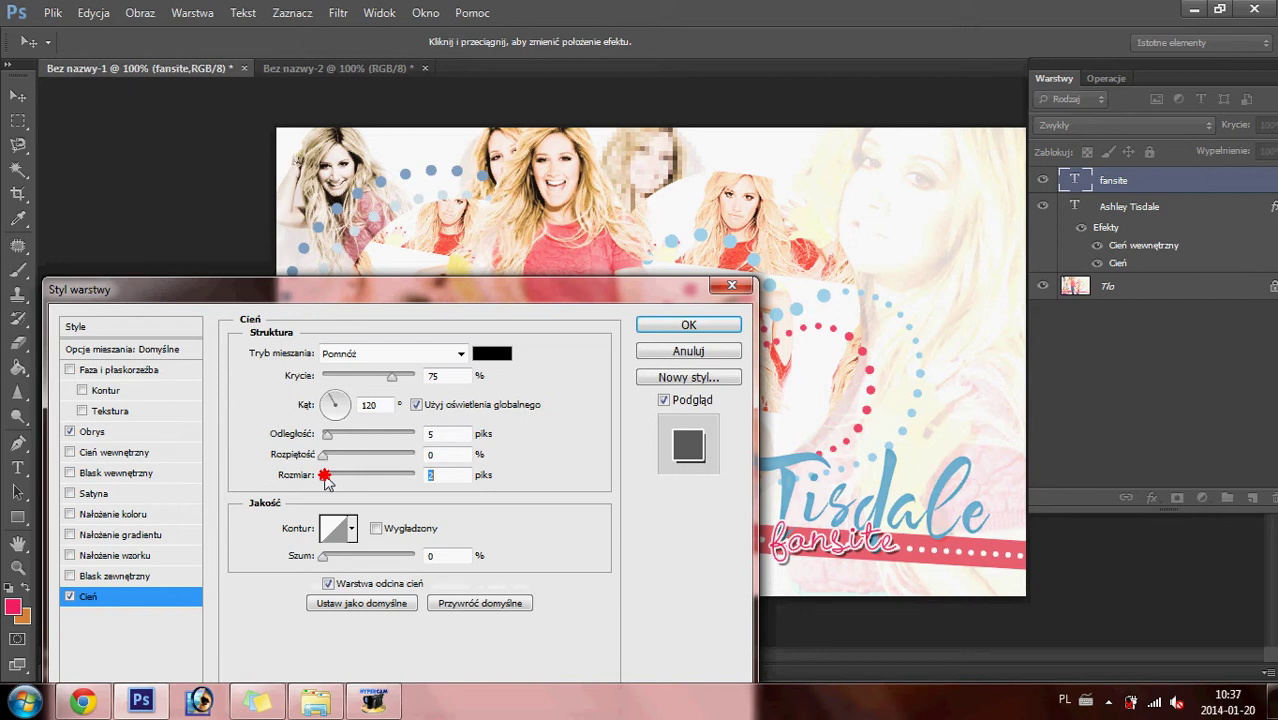
left_click(365, 354)
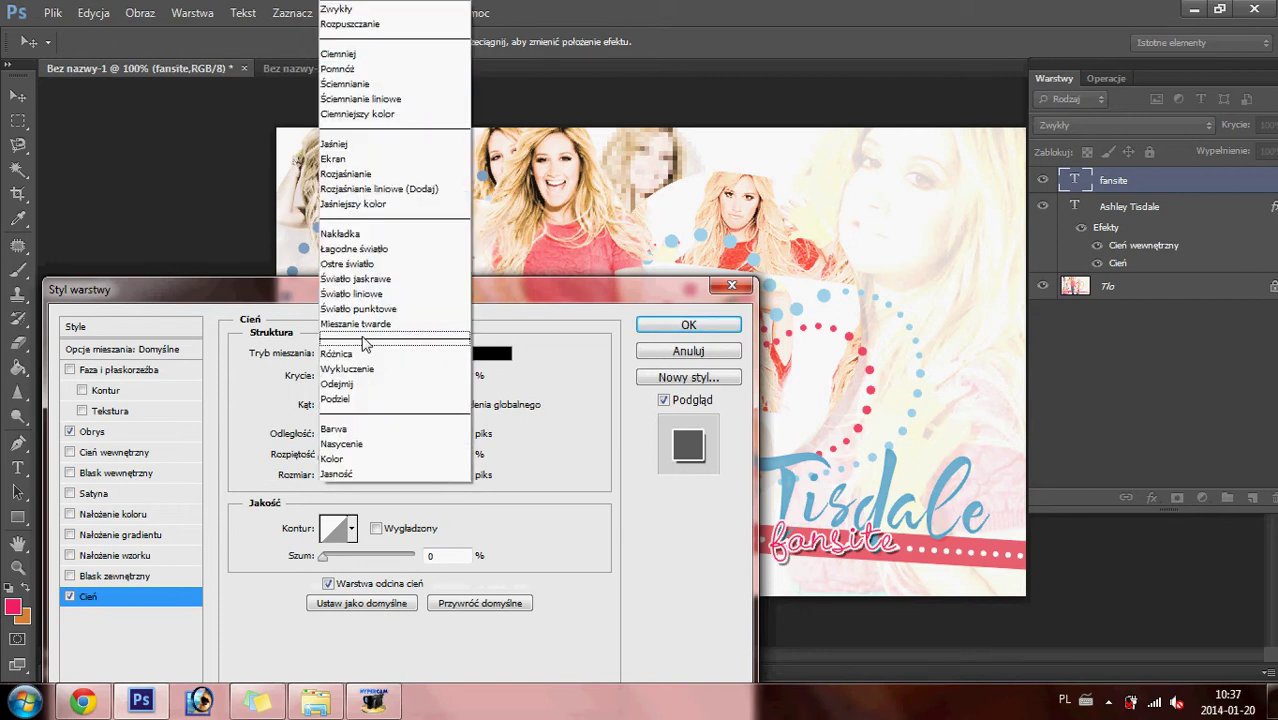
left_click(357, 10)
left_click(364, 378)
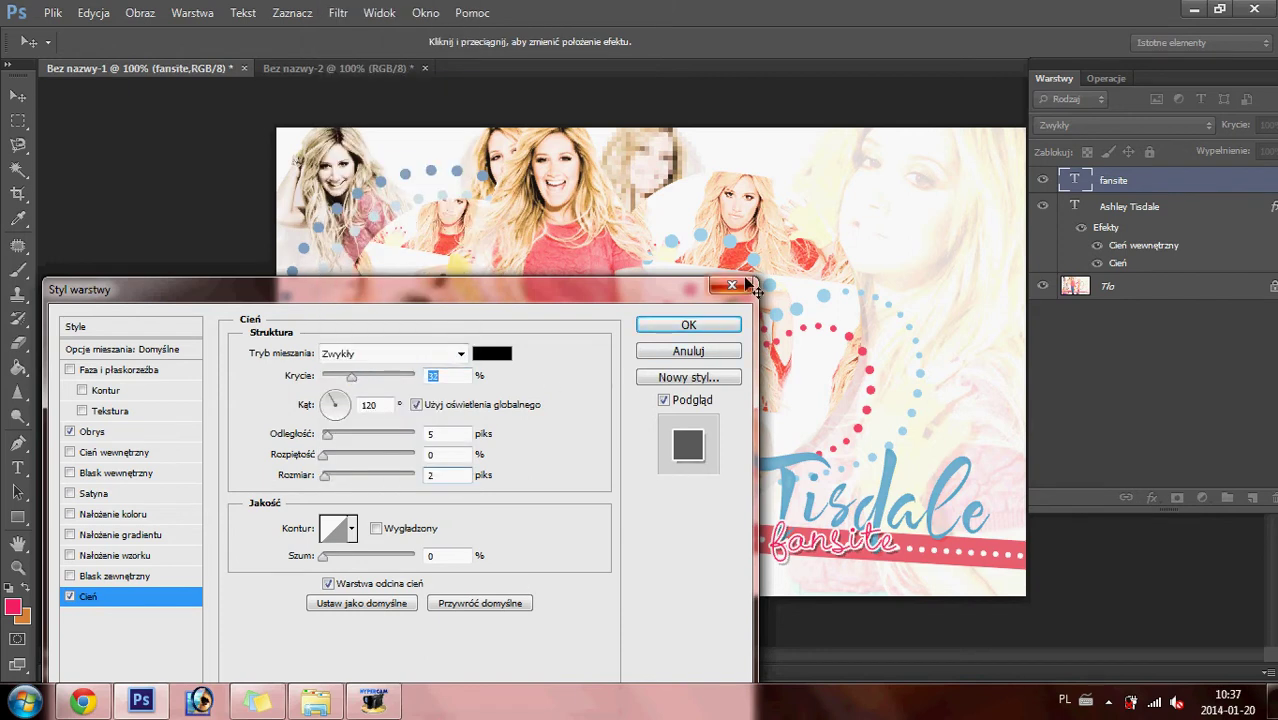
left_click(707, 324)
left_click_drag(815, 551, 813, 555)
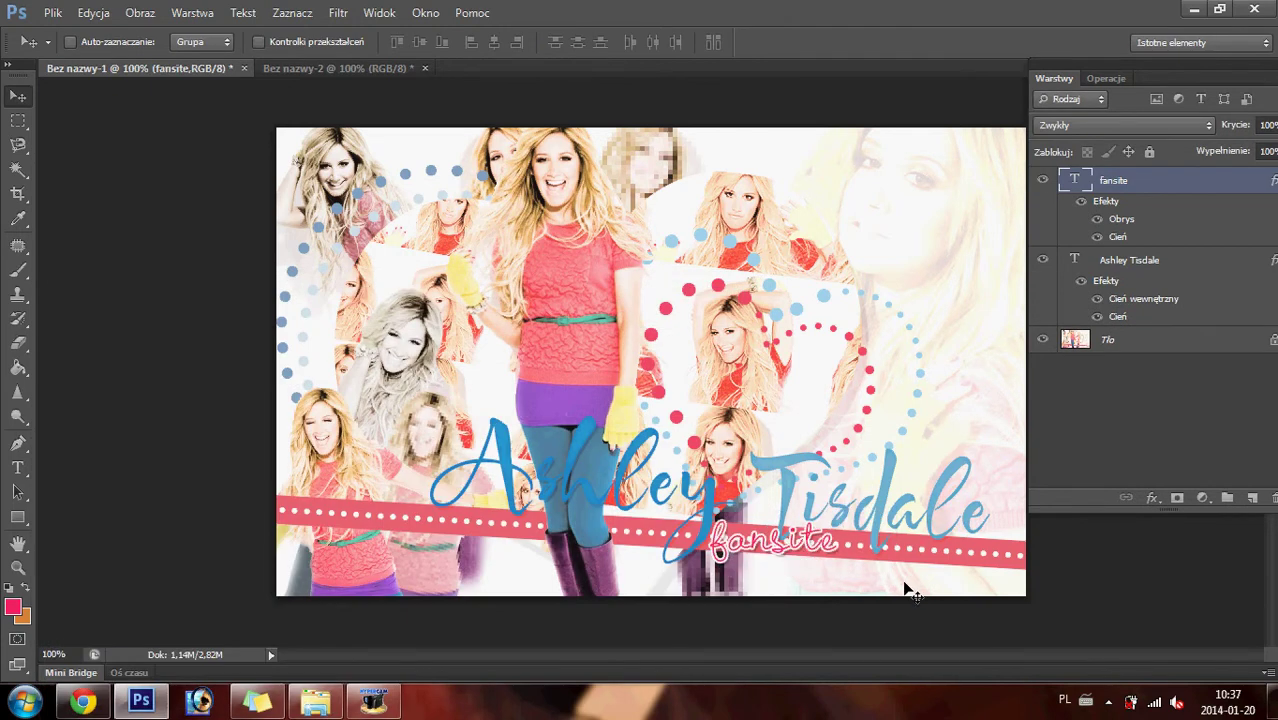